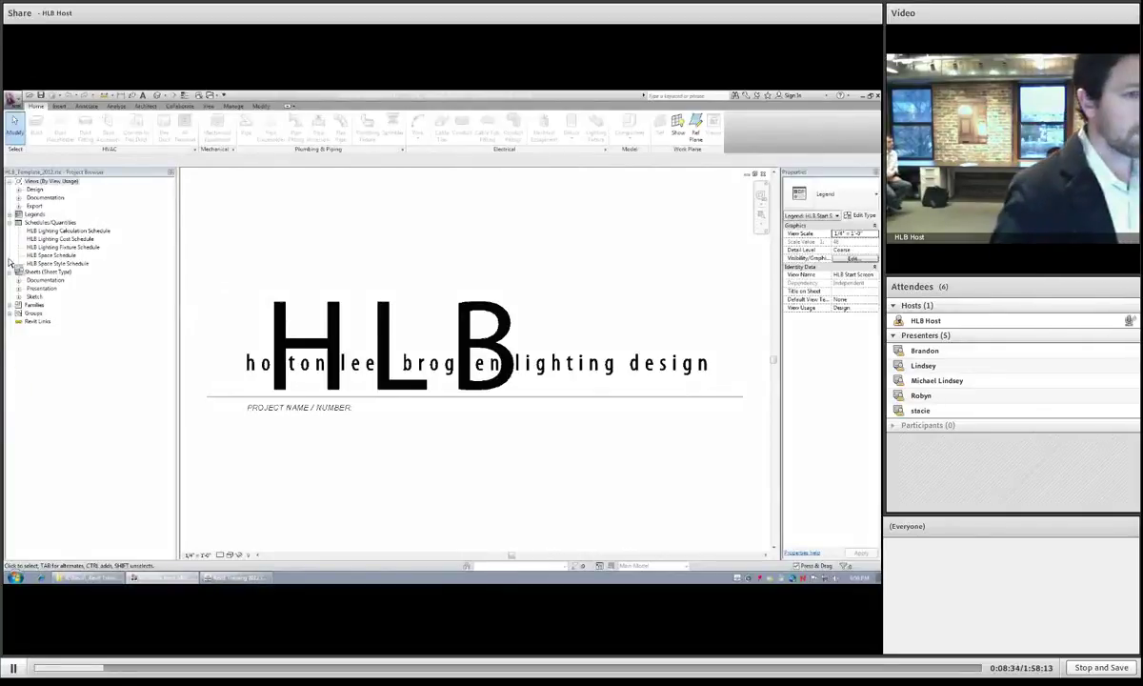
# Step: Find the HLB Logo - Detail Component family among the Detail Items families and start reloading it
pyautogui.click(18, 305)
pyautogui.click(19, 313)
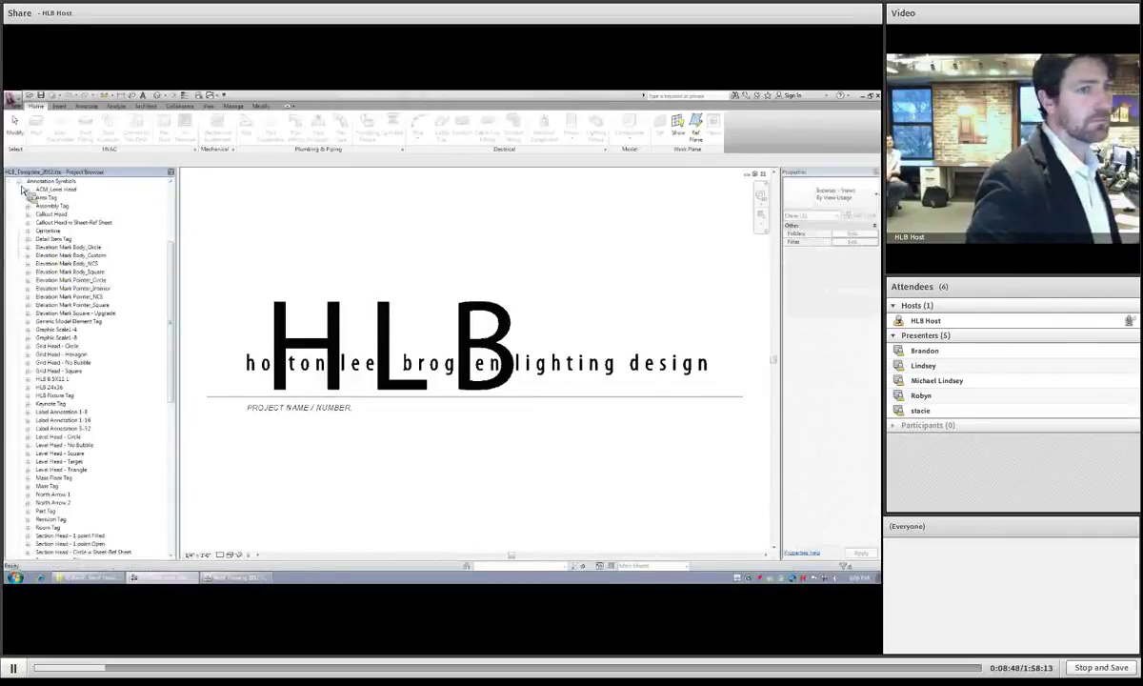
pyautogui.click(20, 181)
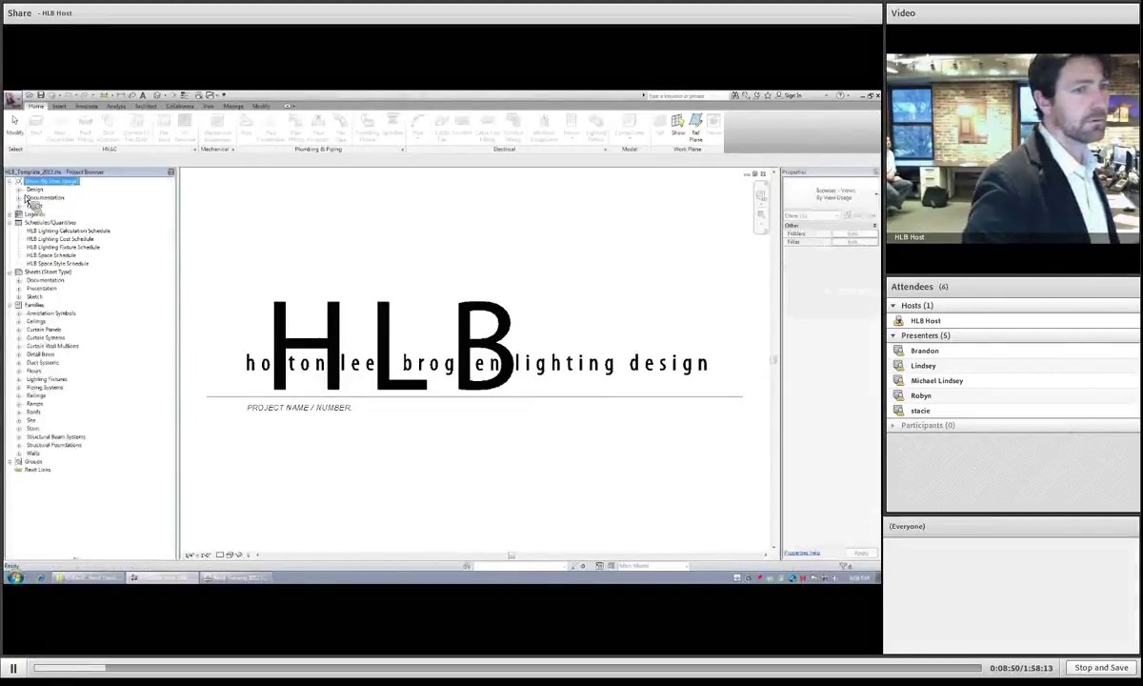
pyautogui.click(19, 354)
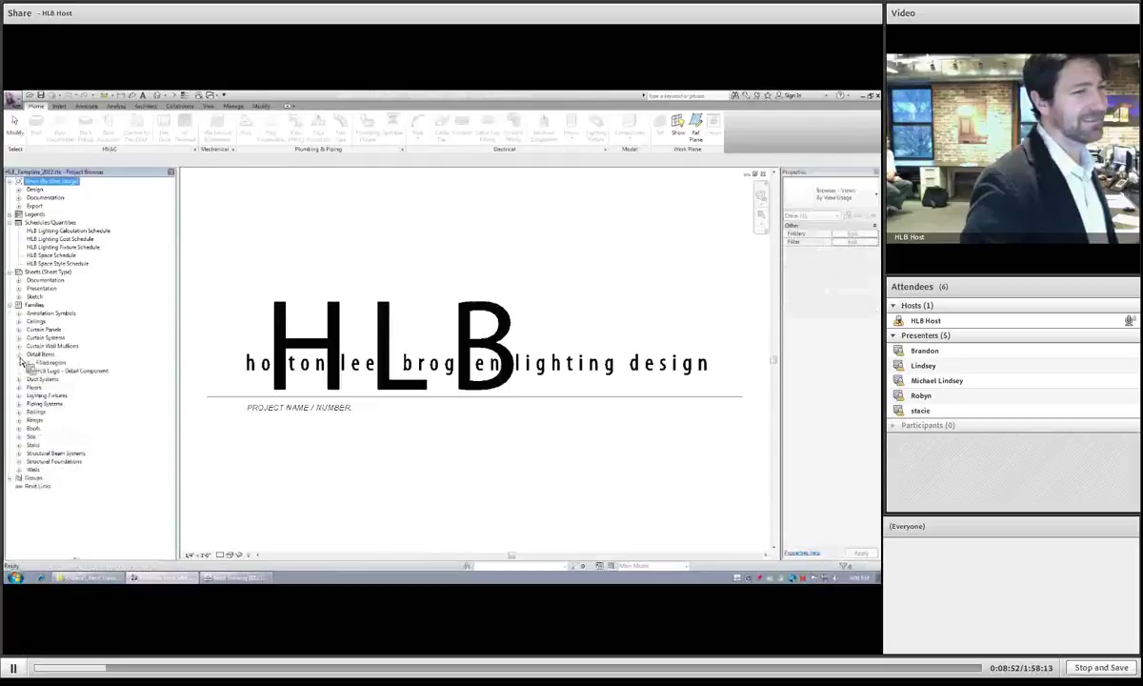
pyautogui.click(45, 370)
pyautogui.rightClick(43, 373)
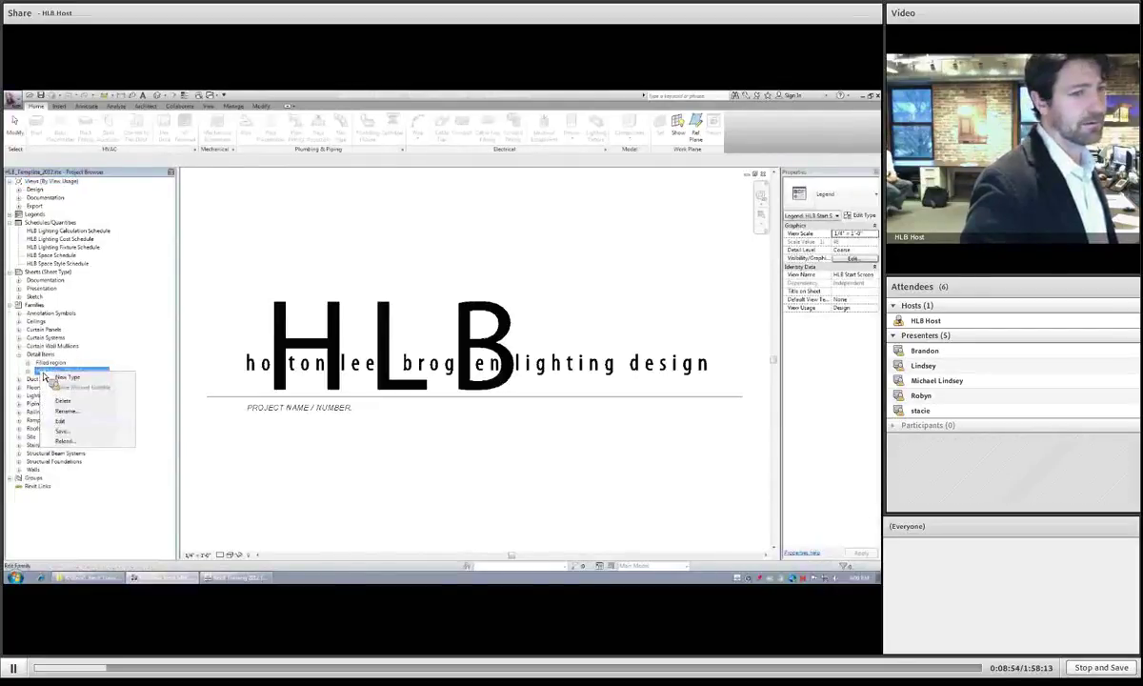
pyautogui.click(79, 448)
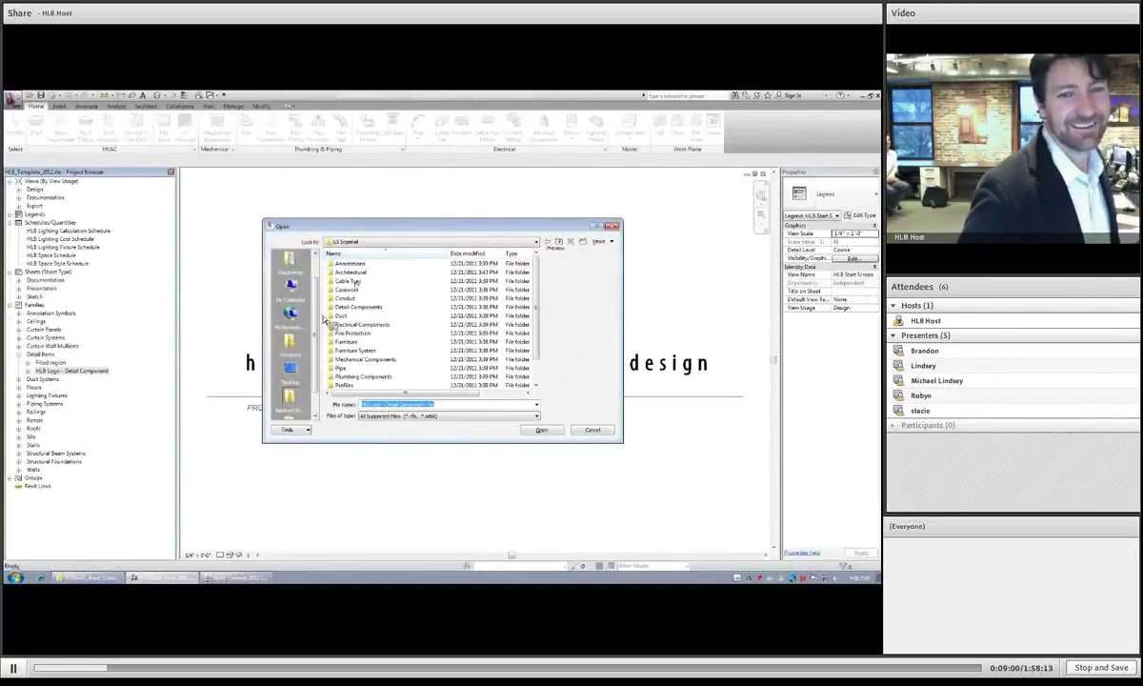
# Step: Reload the family from HLB Logo - Detail Component.rfa in the PROJ network drive's Revit training files folder, overwriting the existing version
pyautogui.click(294, 315)
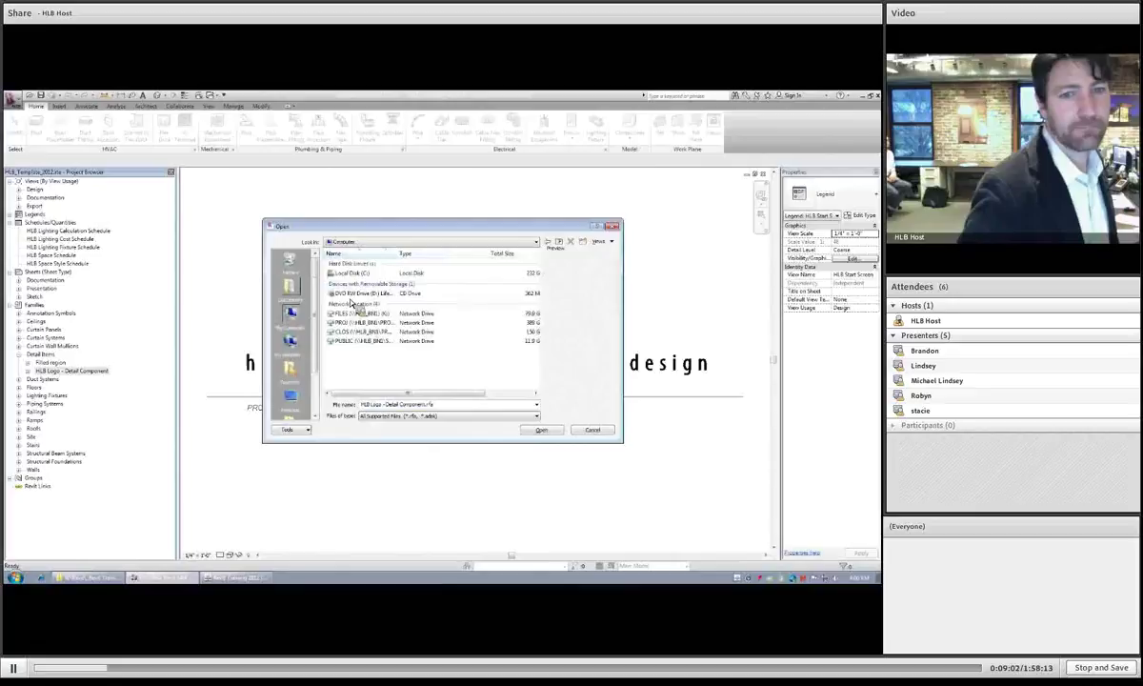
pyautogui.moveTo(396, 253); pyautogui.dragTo(459, 251)
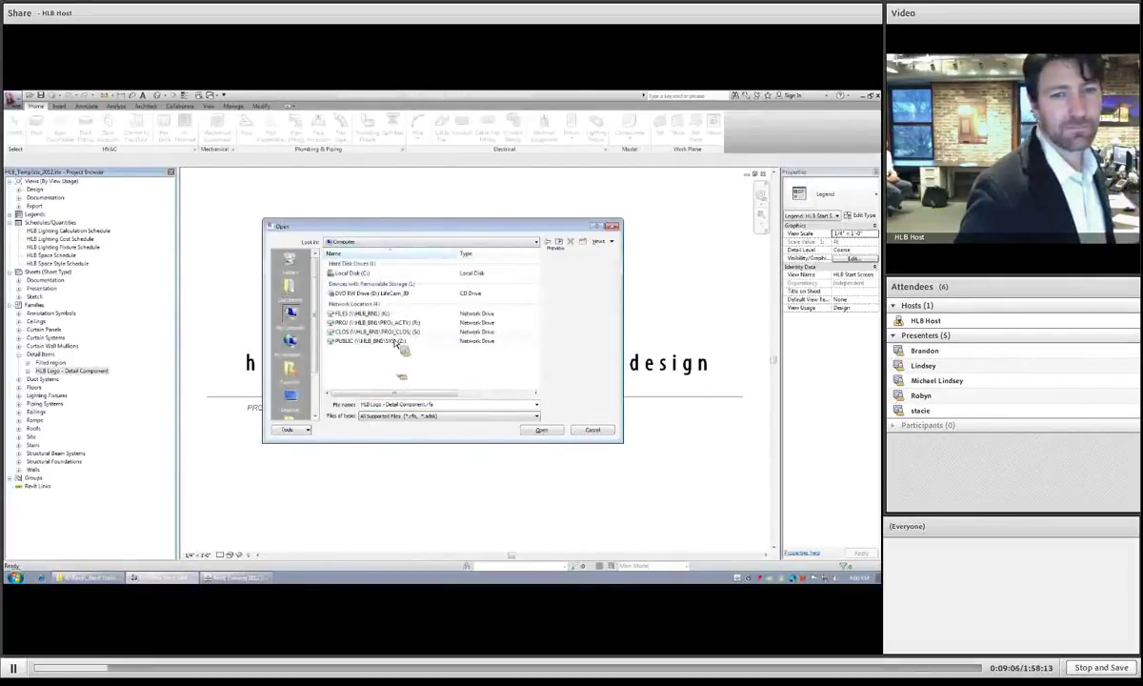
pyautogui.doubleClick(374, 322)
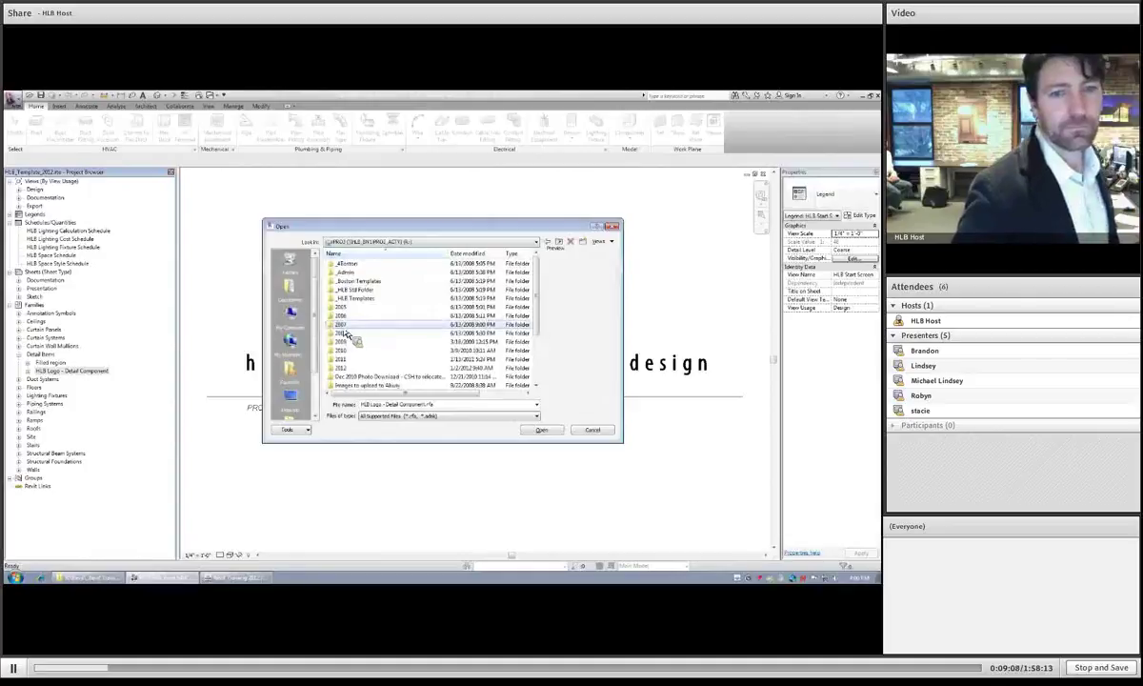
pyautogui.scroll(-3, 344, 333)
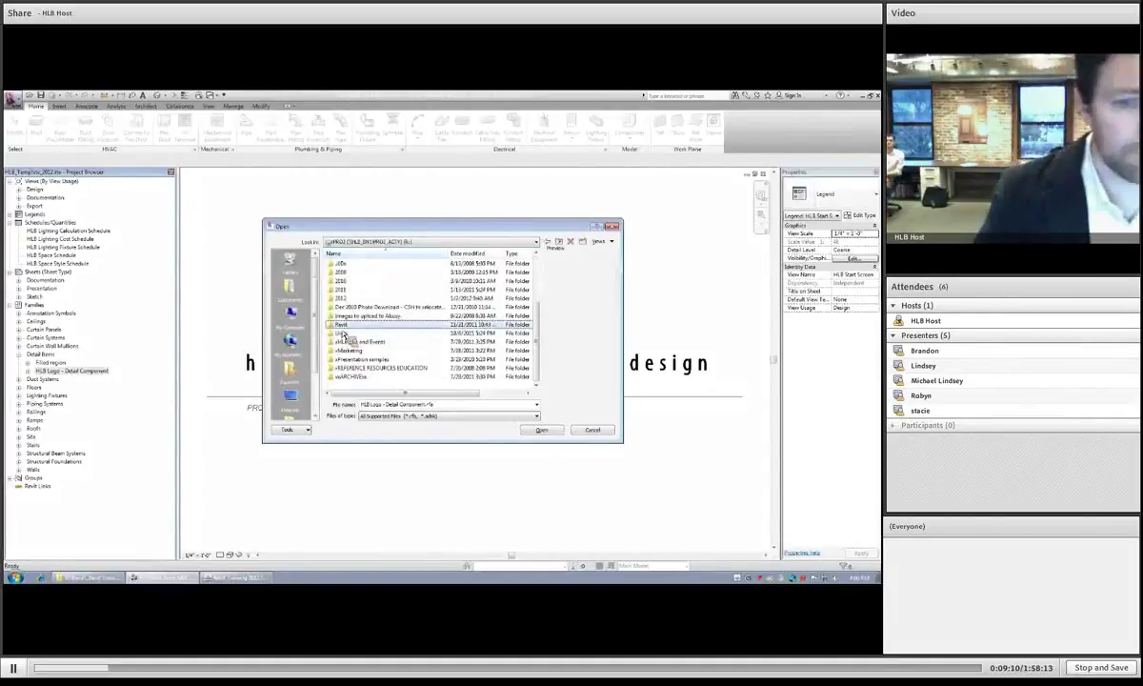
pyautogui.doubleClick(342, 325)
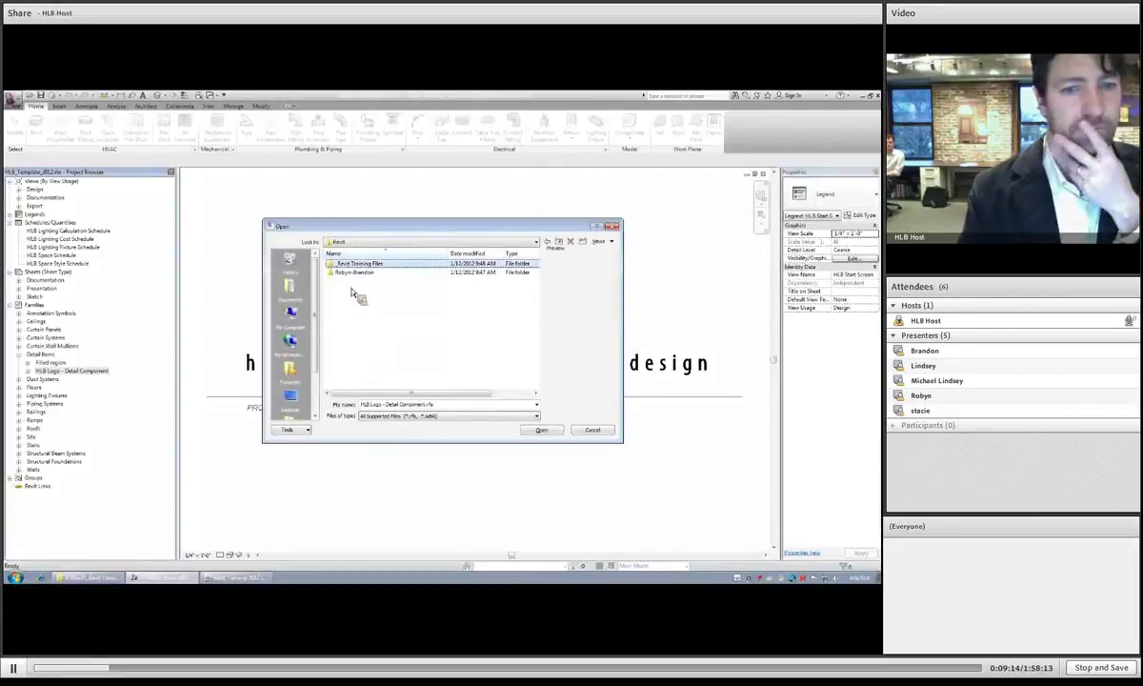
pyautogui.click(352, 296)
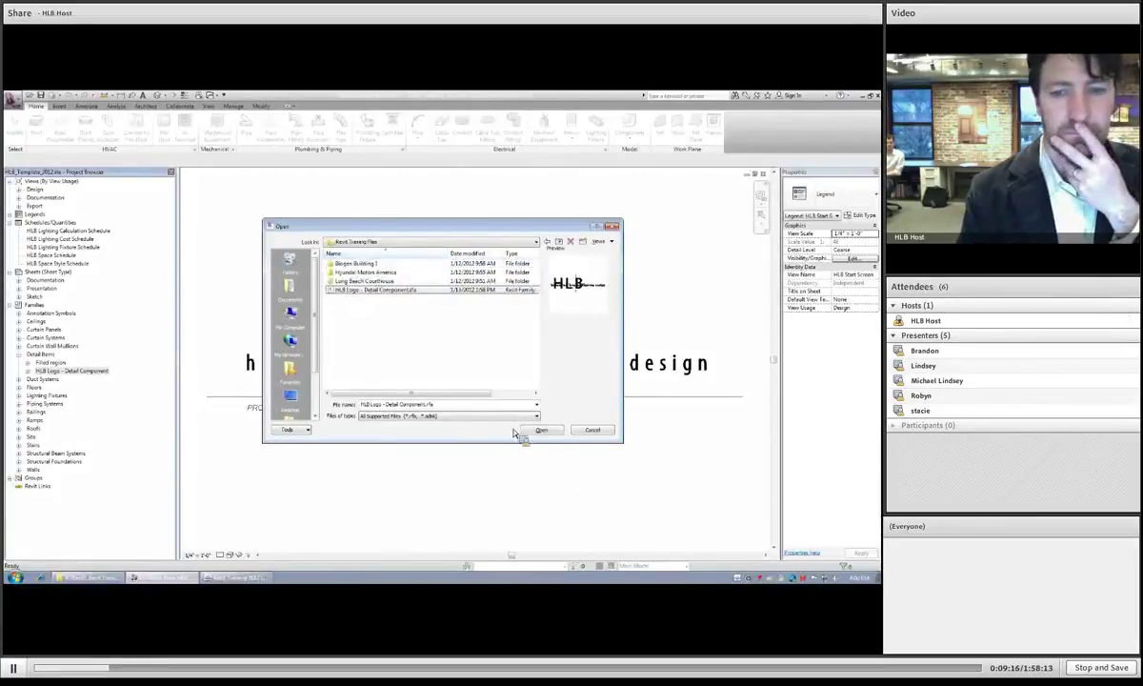
pyautogui.click(539, 430)
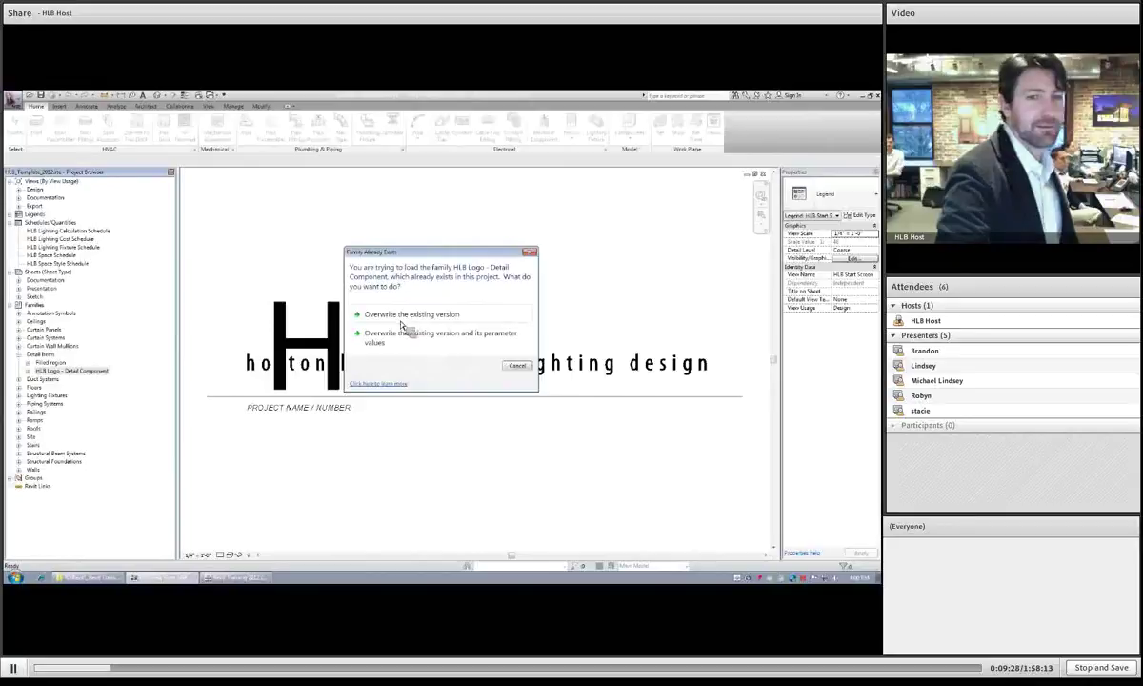
pyautogui.click(367, 305)
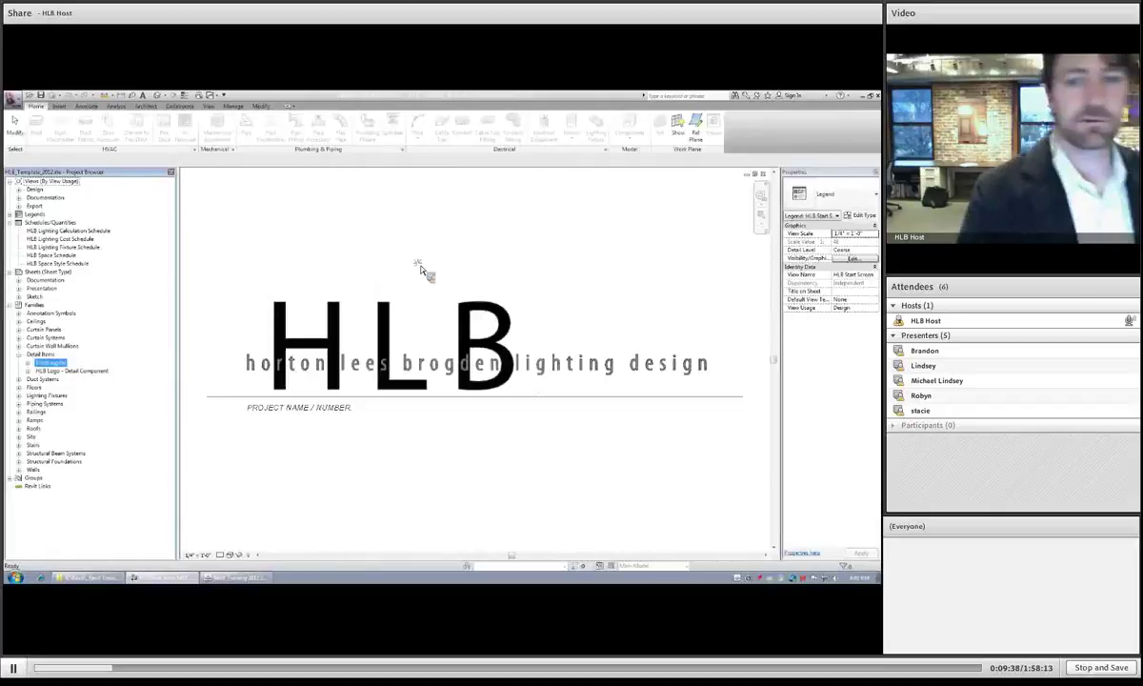
pyautogui.click(493, 254)
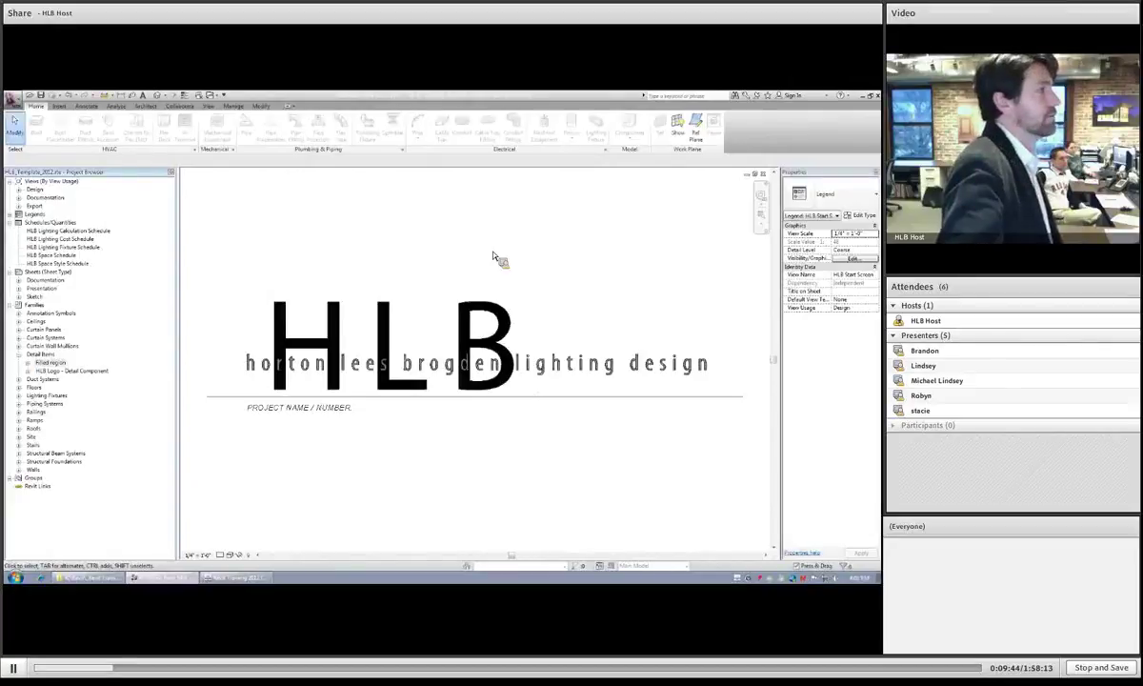
# Step: Close the template's start view and close Project1 without saving its changes
pyautogui.click(766, 175)
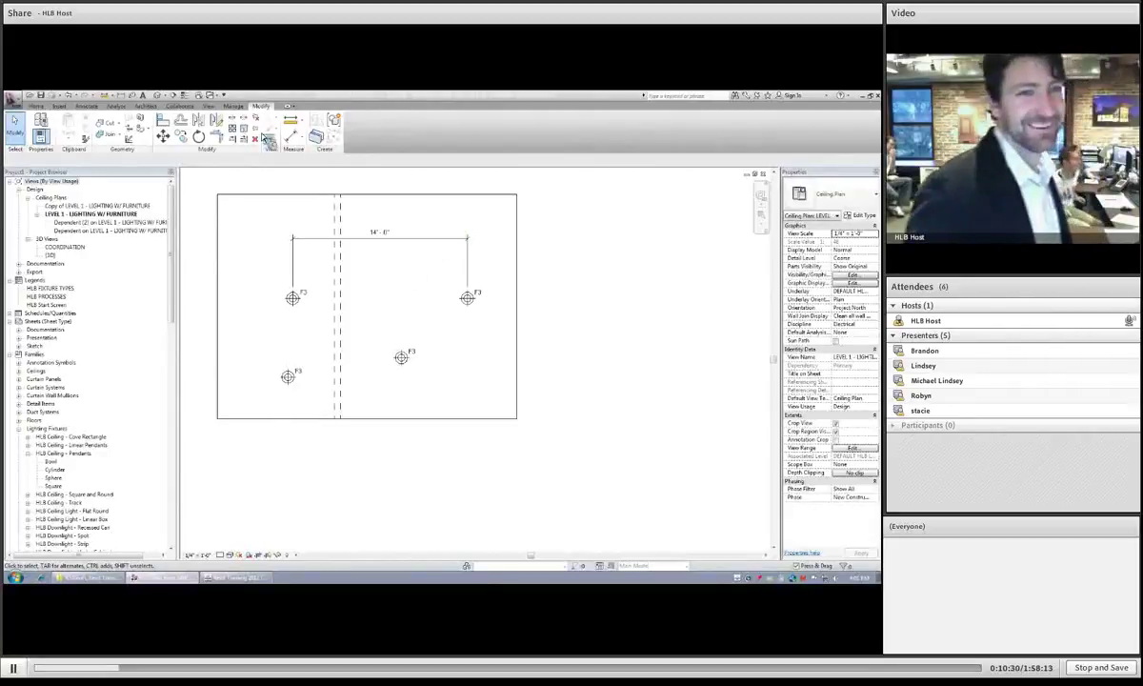
pyautogui.press('Escape')
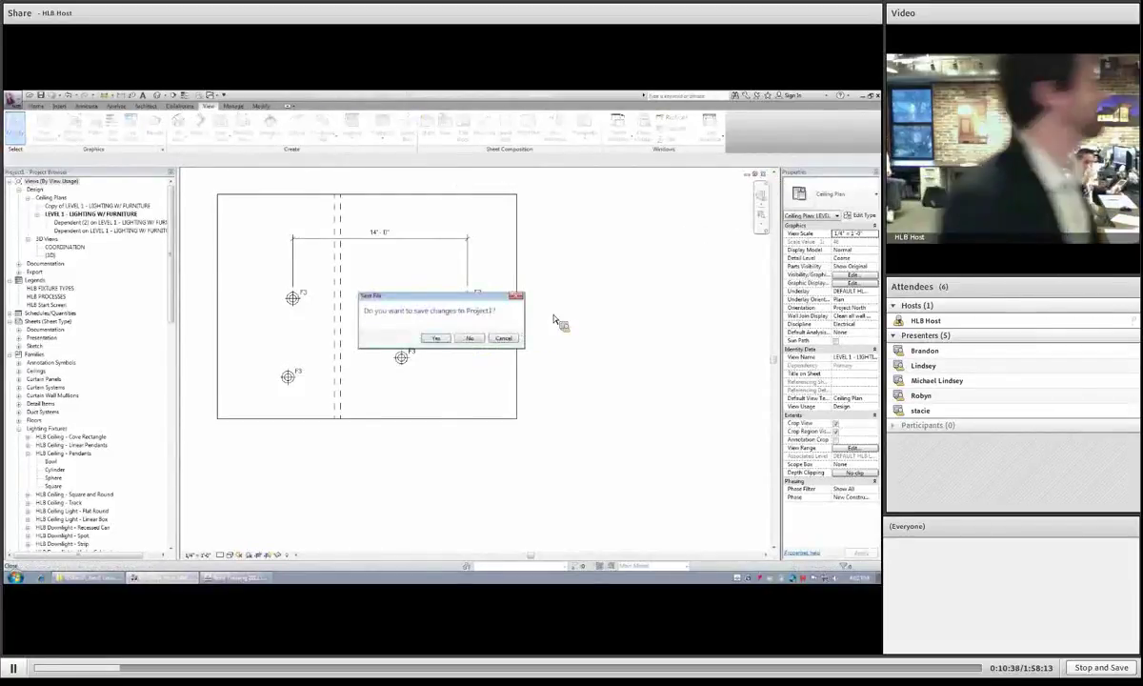
pyautogui.press('n')
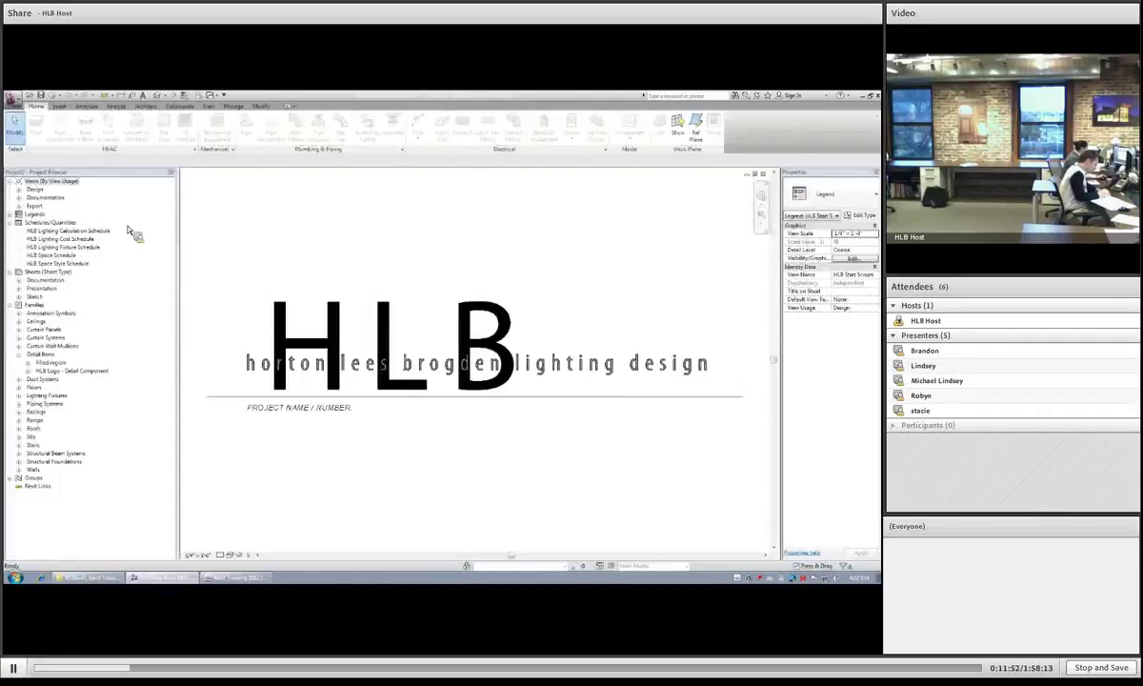
# Step: Expand the Design views of the new project and open the LEVEL 1 - ARCHITECTURAL floor plan
pyautogui.click(19, 189)
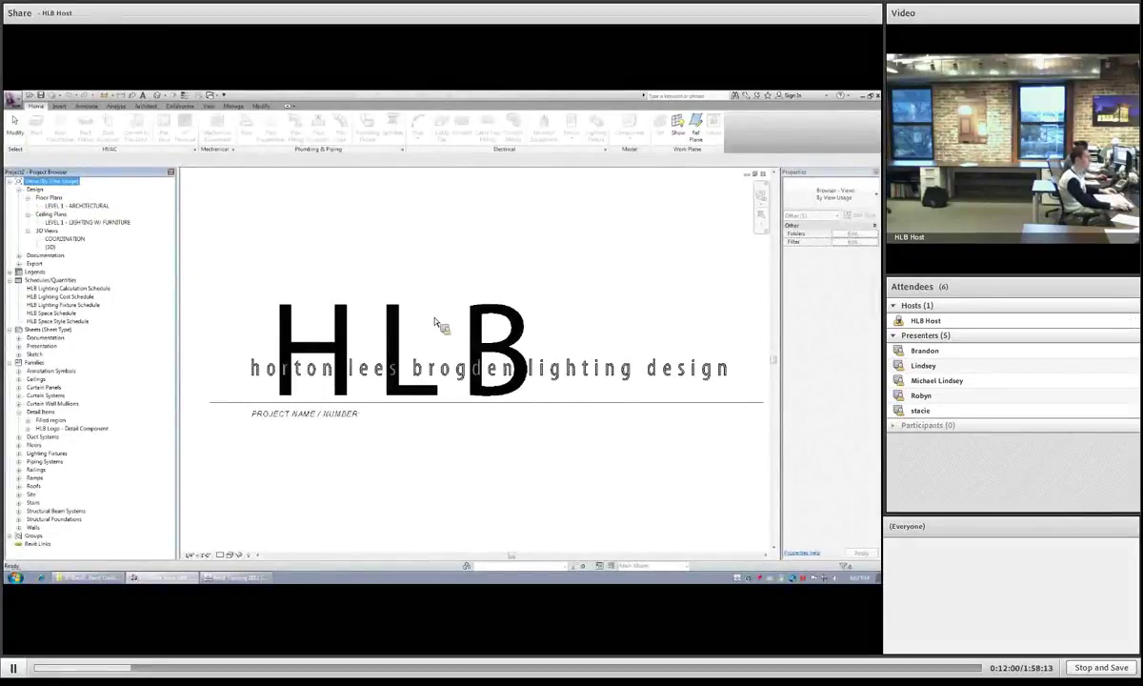
pyautogui.hotkey('ctrl', 'Tab')
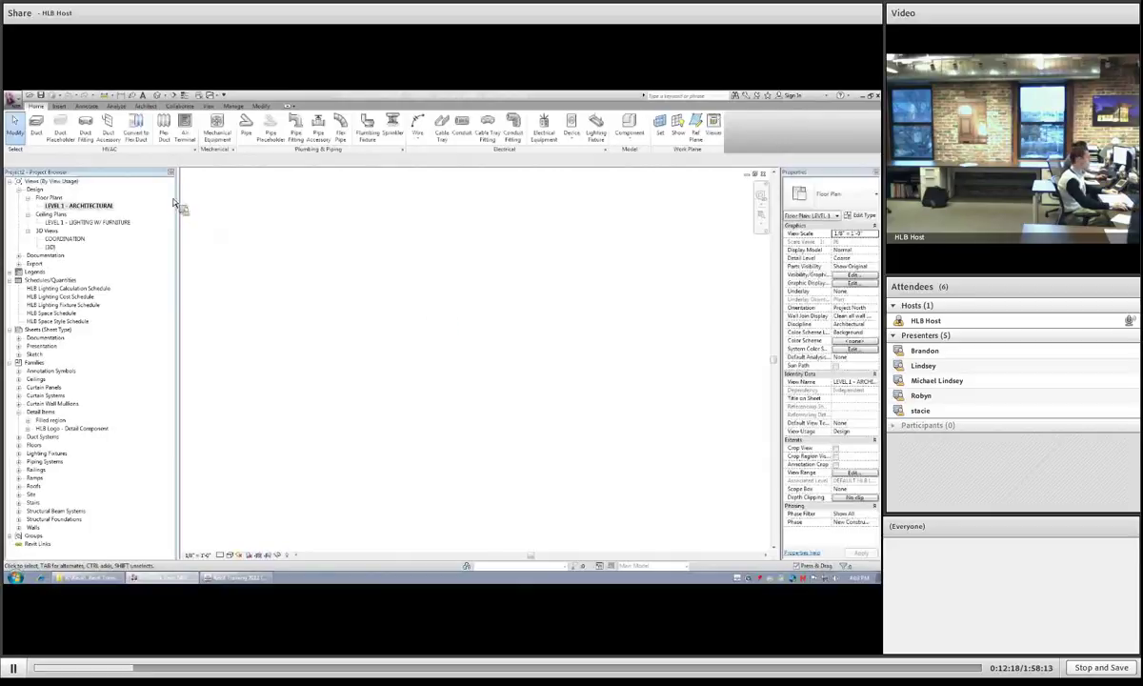
# Step: Start linking a Revit model from the Long Beach Courthouse folder, with positioning set to Auto - By Shared Coordinates
pyautogui.click(59, 105)
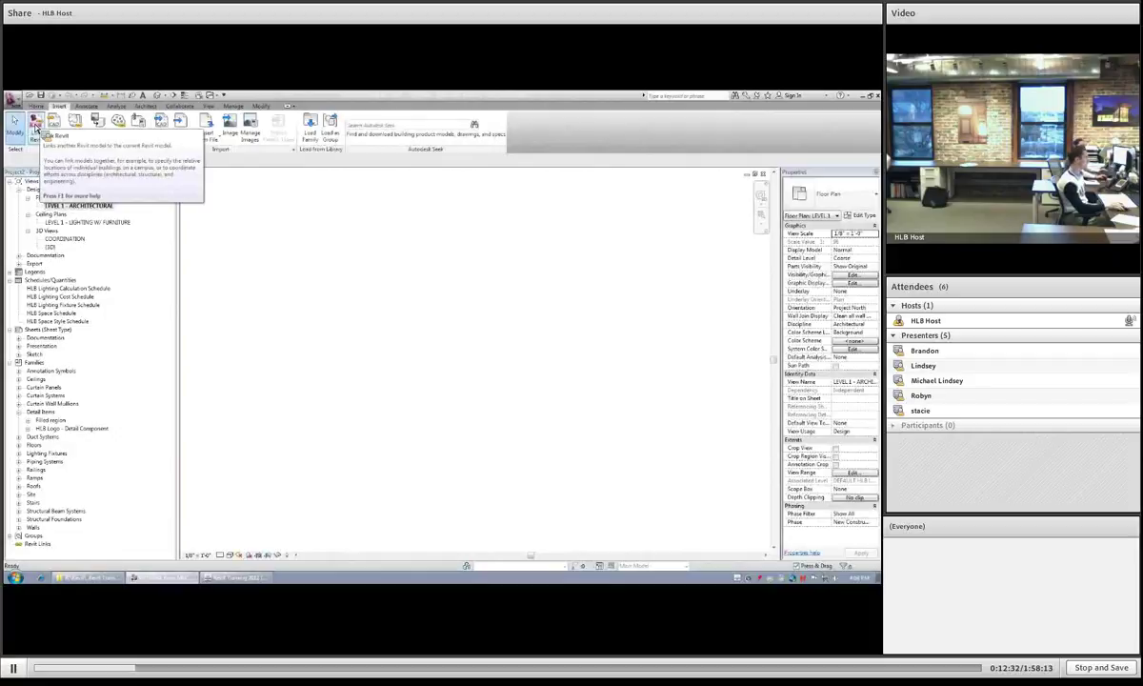
pyautogui.click(35, 128)
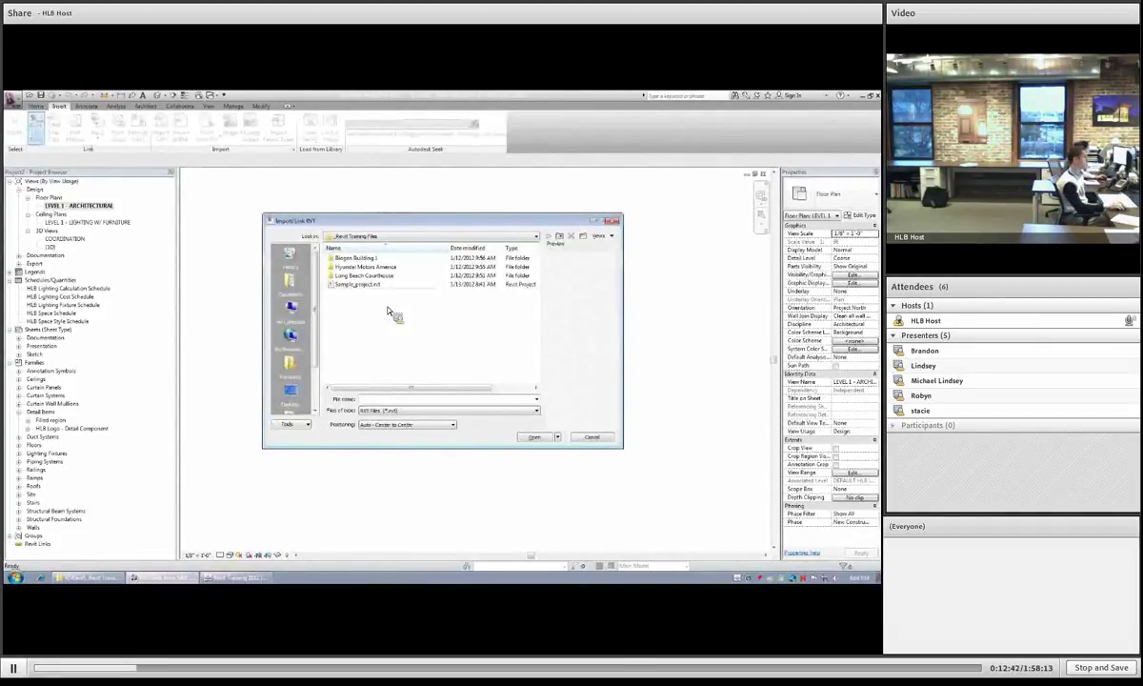
pyautogui.doubleClick(385, 279)
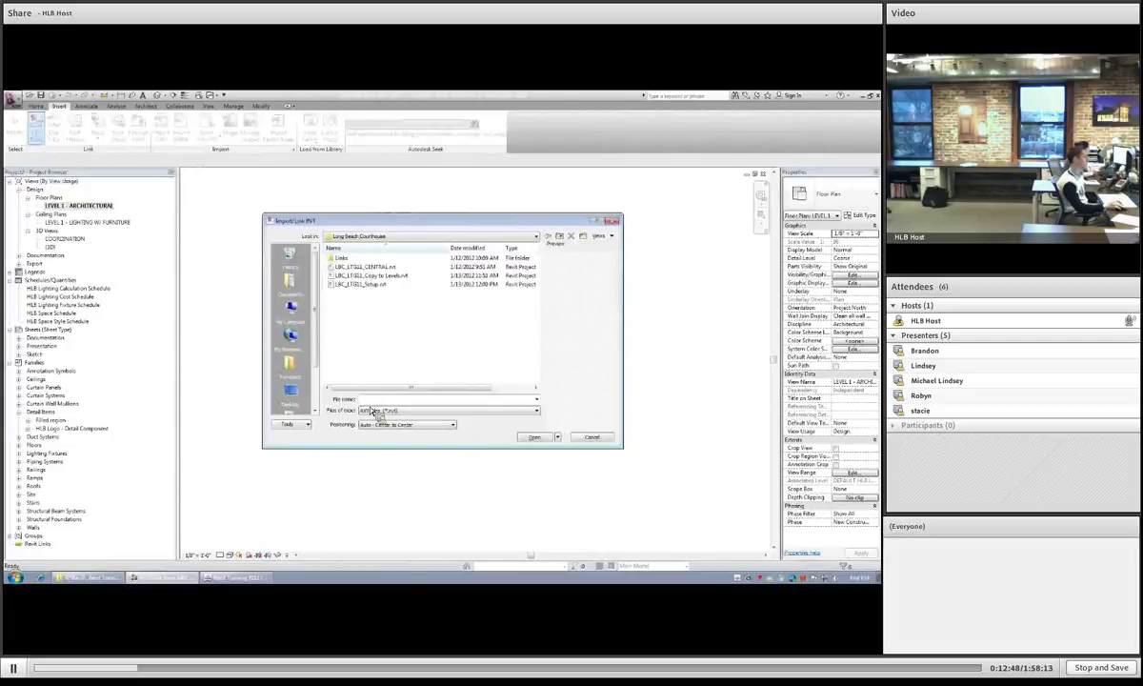
pyautogui.click(426, 435)
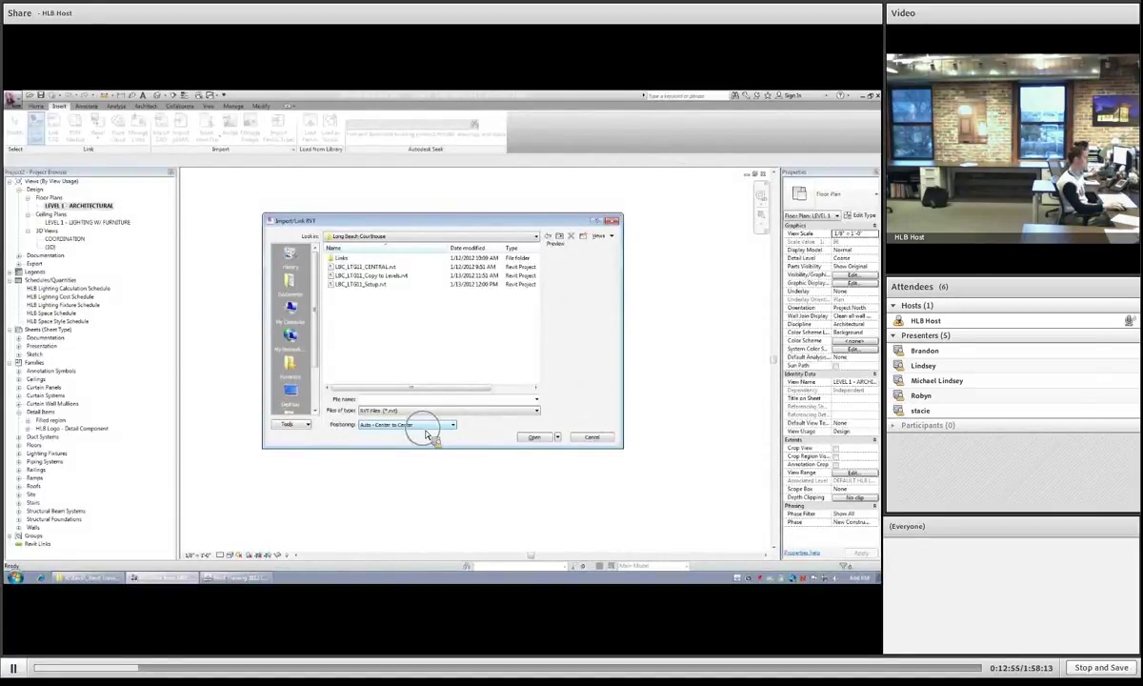
pyautogui.click(427, 435)
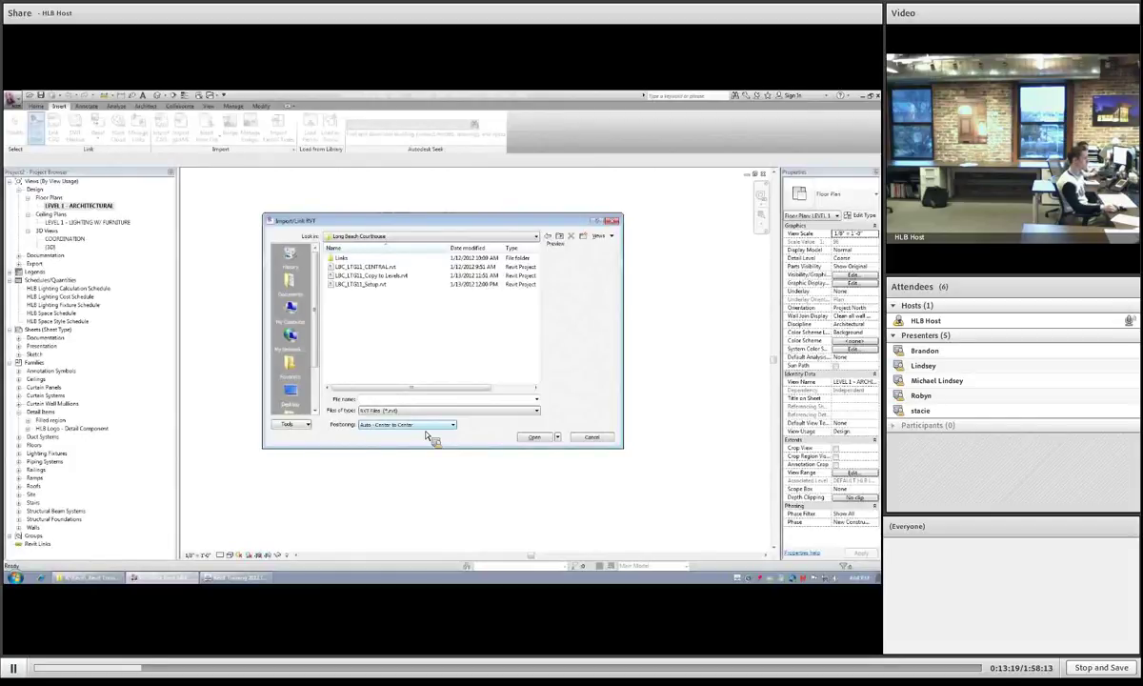
pyautogui.click(426, 429)
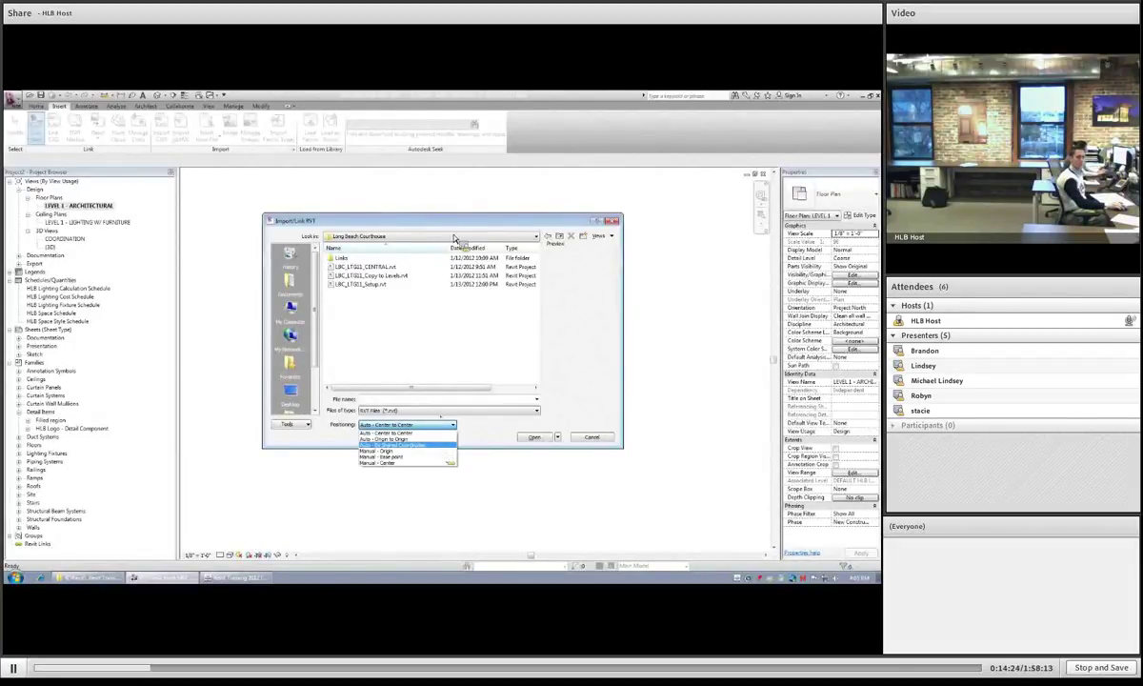
pyautogui.click(362, 287)
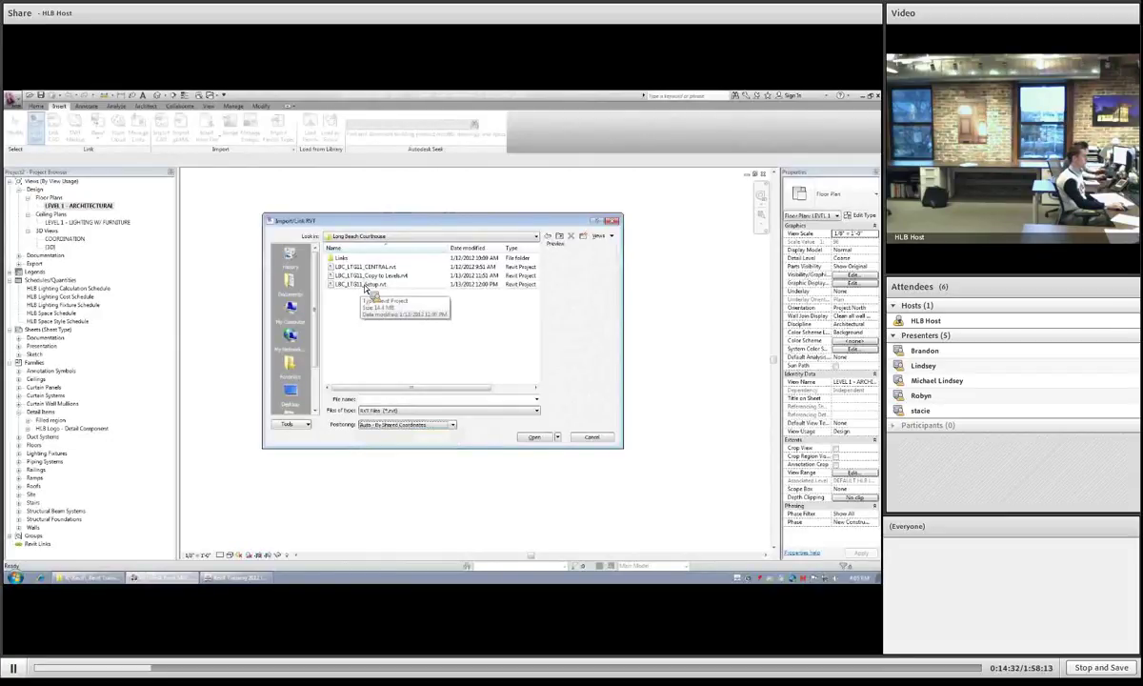
# Step: Link LBC_LTG11_Setup.rvt into the project and acknowledge the coordinate system notice
pyautogui.click(365, 286)
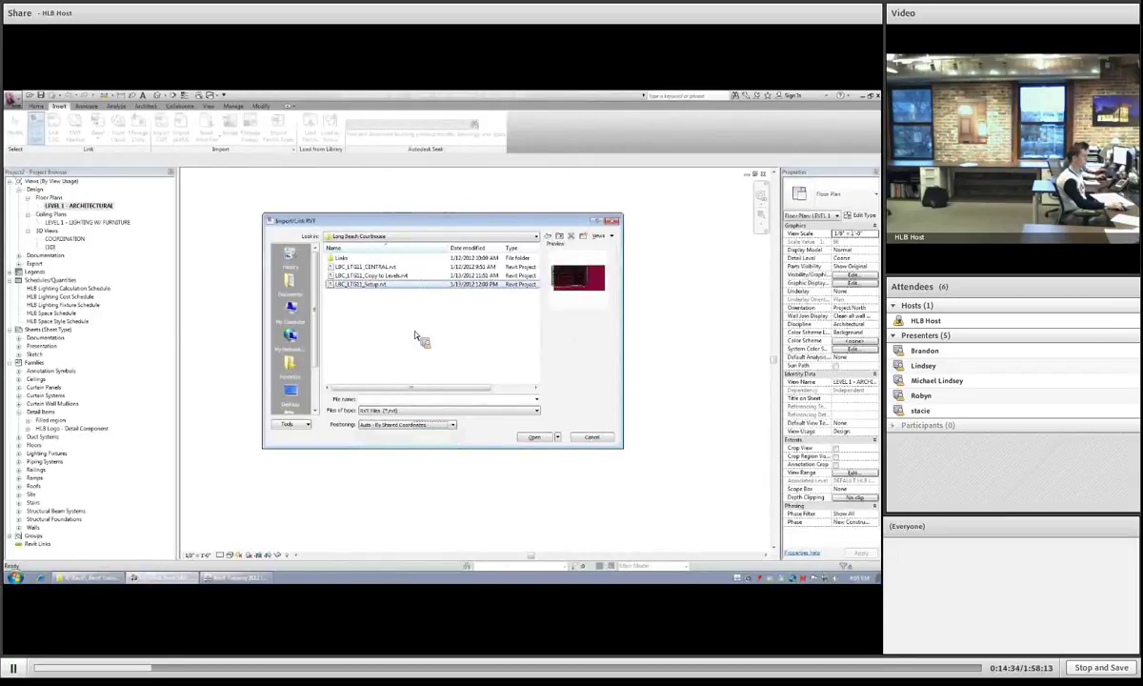
pyautogui.click(537, 438)
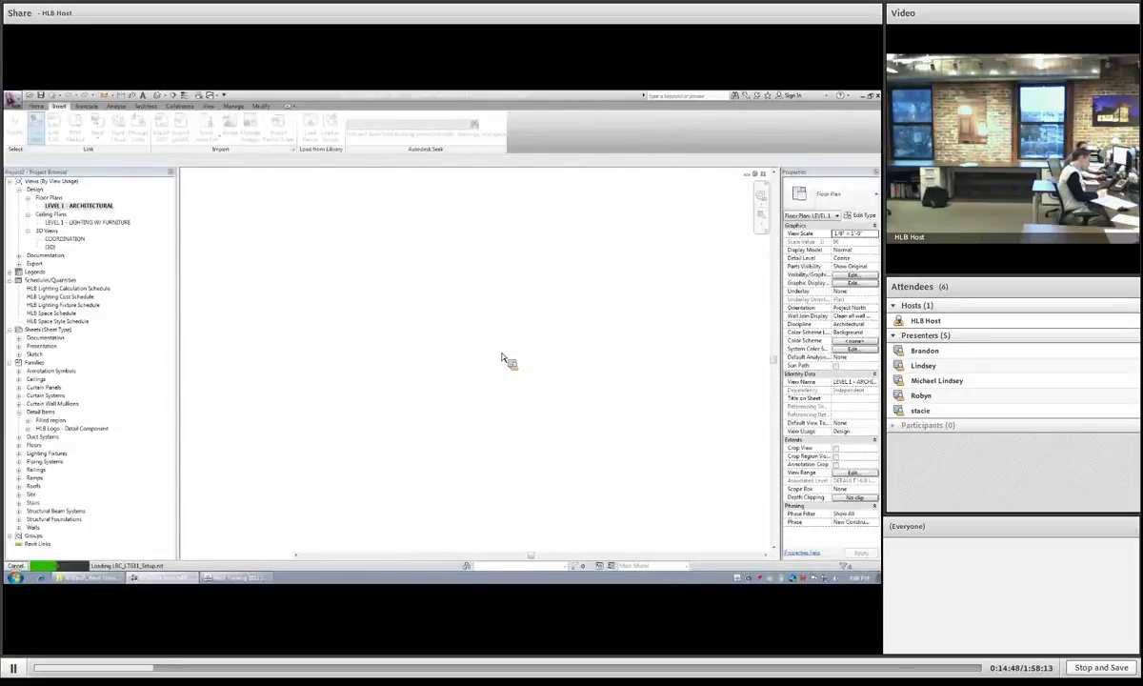
pyautogui.click(473, 351)
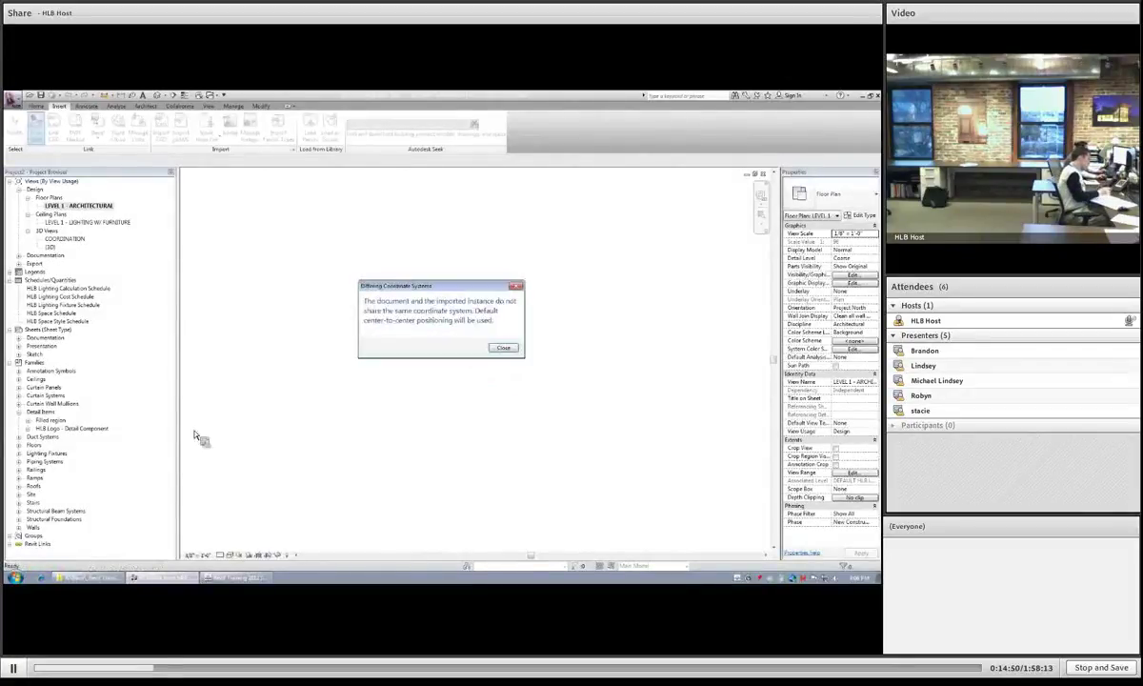
pyautogui.click(503, 347)
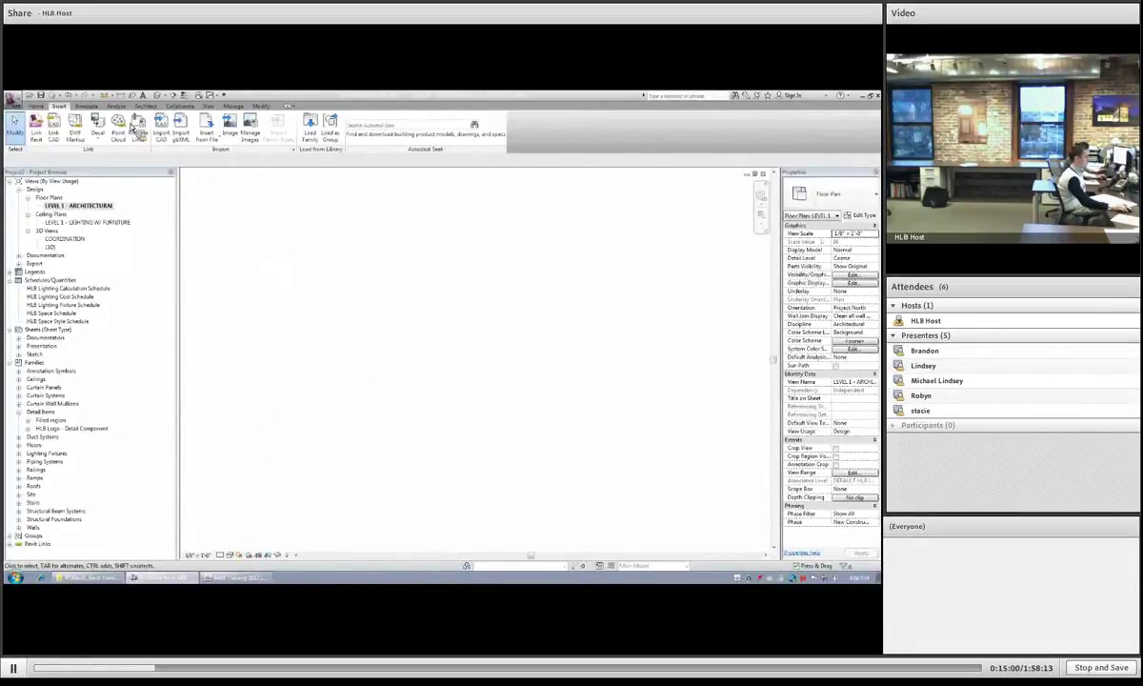
# Step: Open the project's link manager and select the LBC_LTG11_Setup.rvt link
pyautogui.click(234, 107)
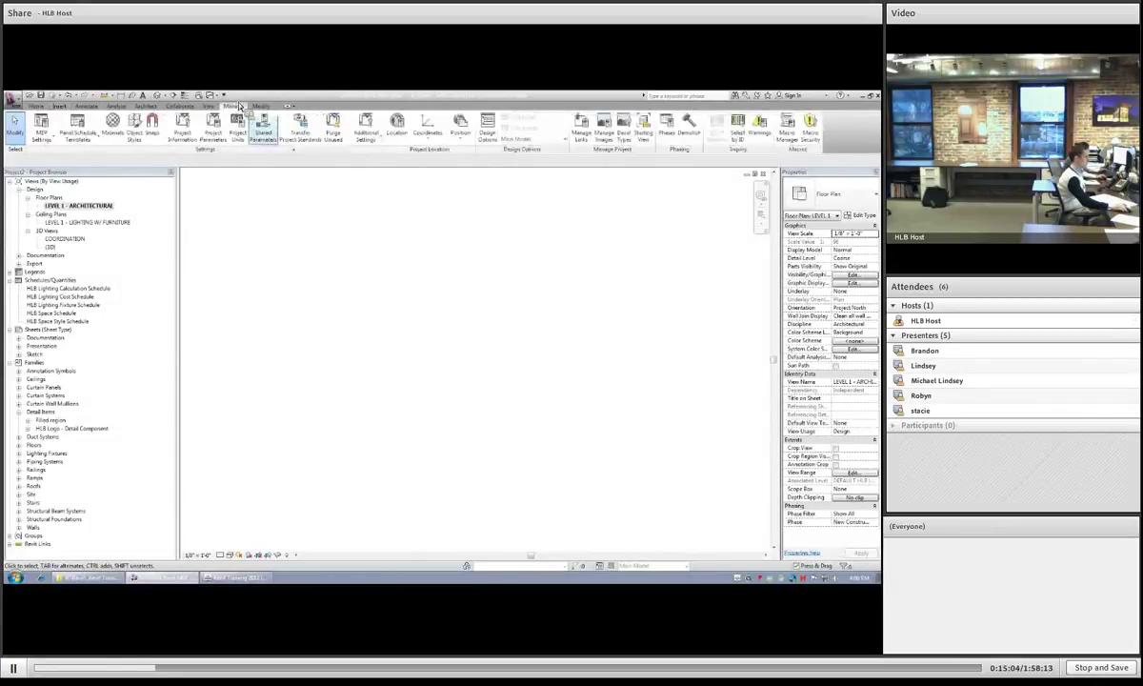
pyautogui.click(584, 128)
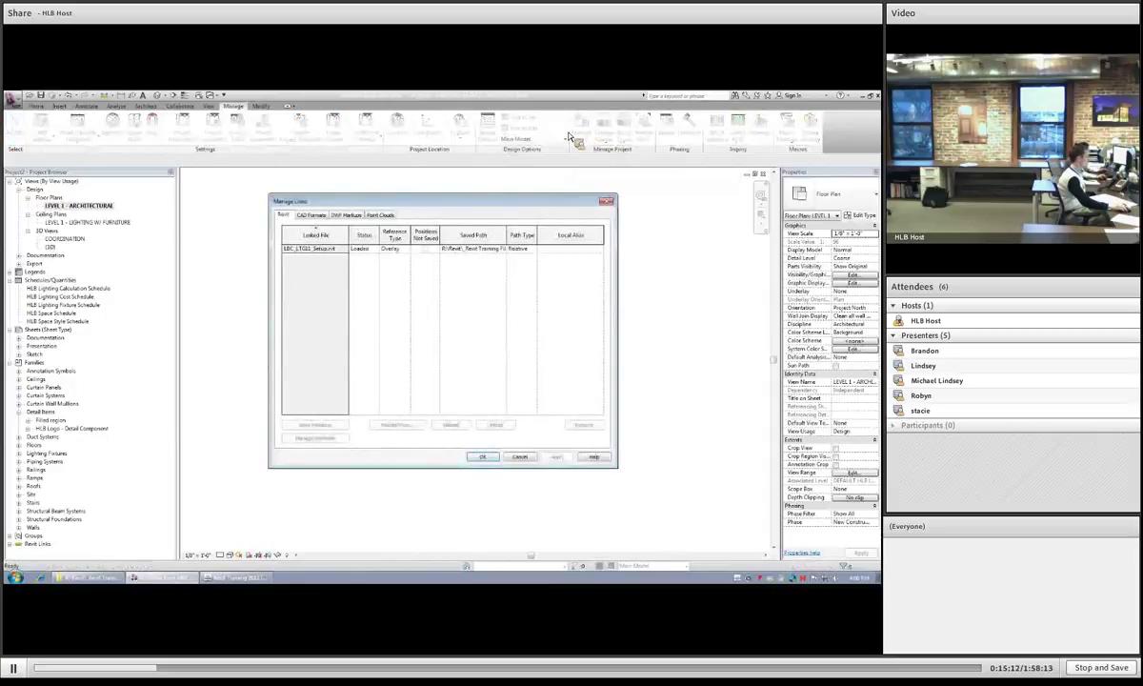
pyautogui.click(301, 250)
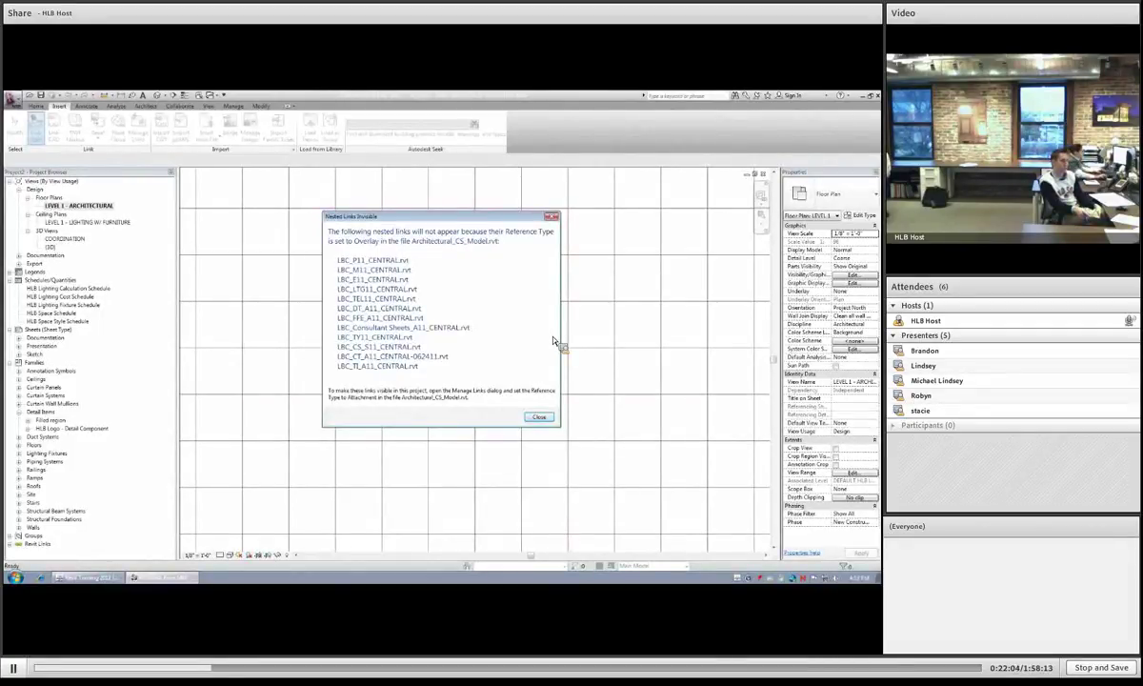
# Step: Finish linking the Architectural_CS_Model file by acknowledging the nested links and coordinate system notices
pyautogui.click(538, 417)
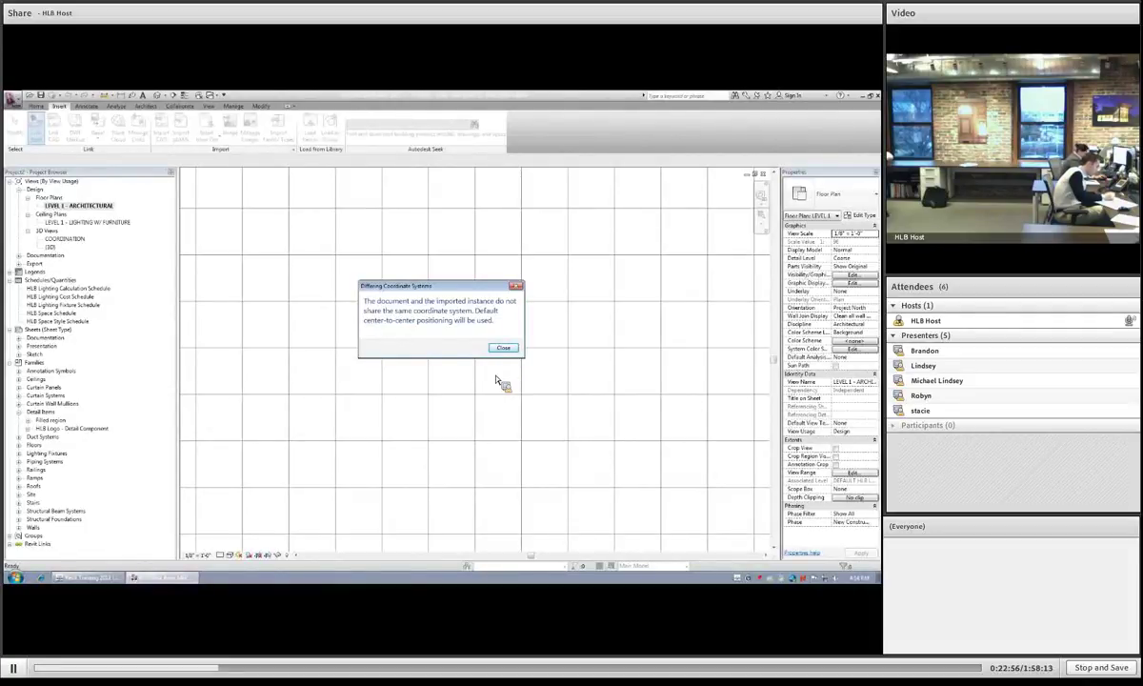
pyautogui.click(503, 347)
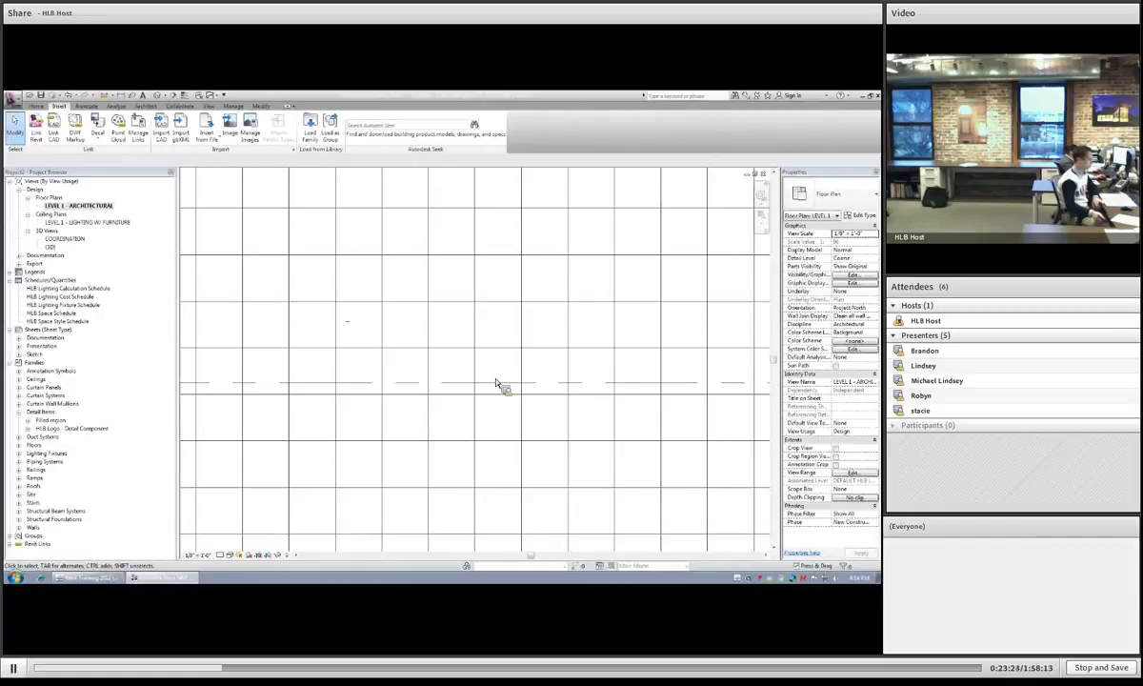
# Step: Set the default view discipline to Electrical in the program's general options
pyautogui.click(12, 98)
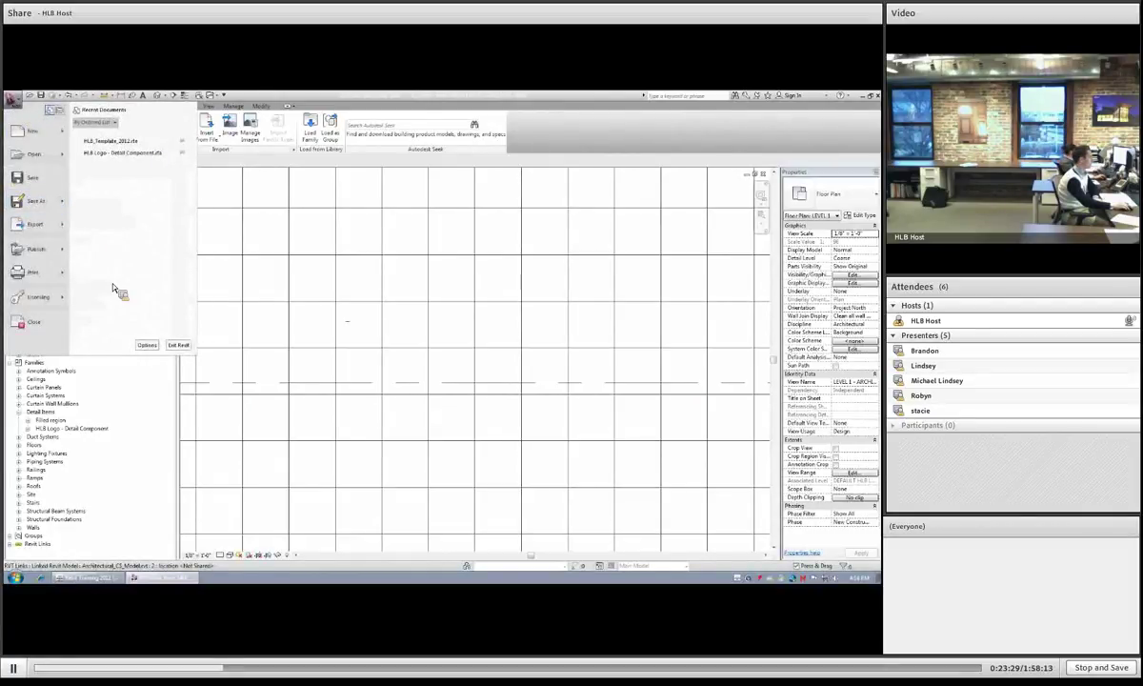
pyautogui.click(157, 347)
pyautogui.press('ctrl')
pyautogui.press('ctrl')
pyautogui.press('ctrl')
pyautogui.press('ctrl')
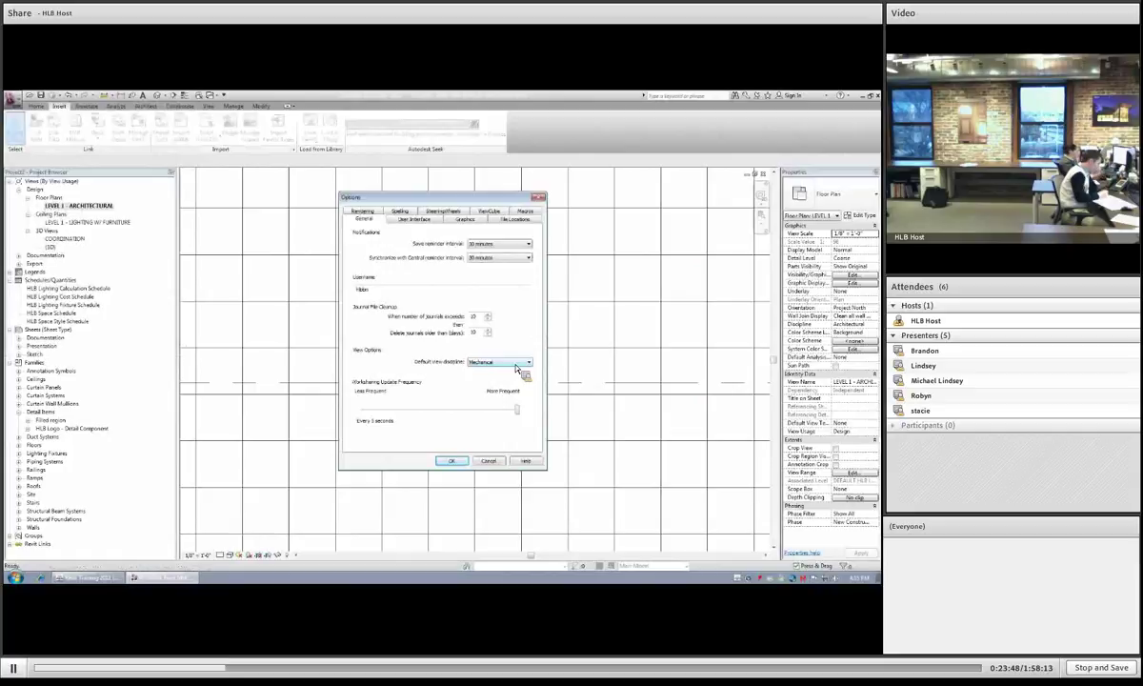
pyautogui.click(515, 366)
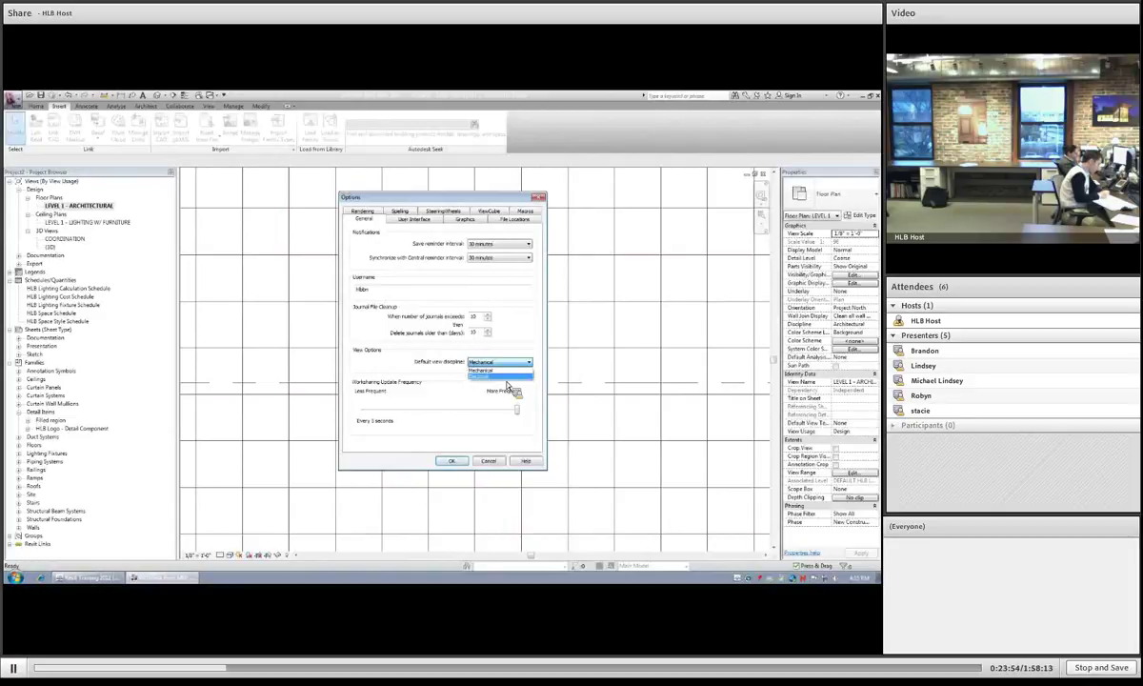
pyautogui.click(506, 379)
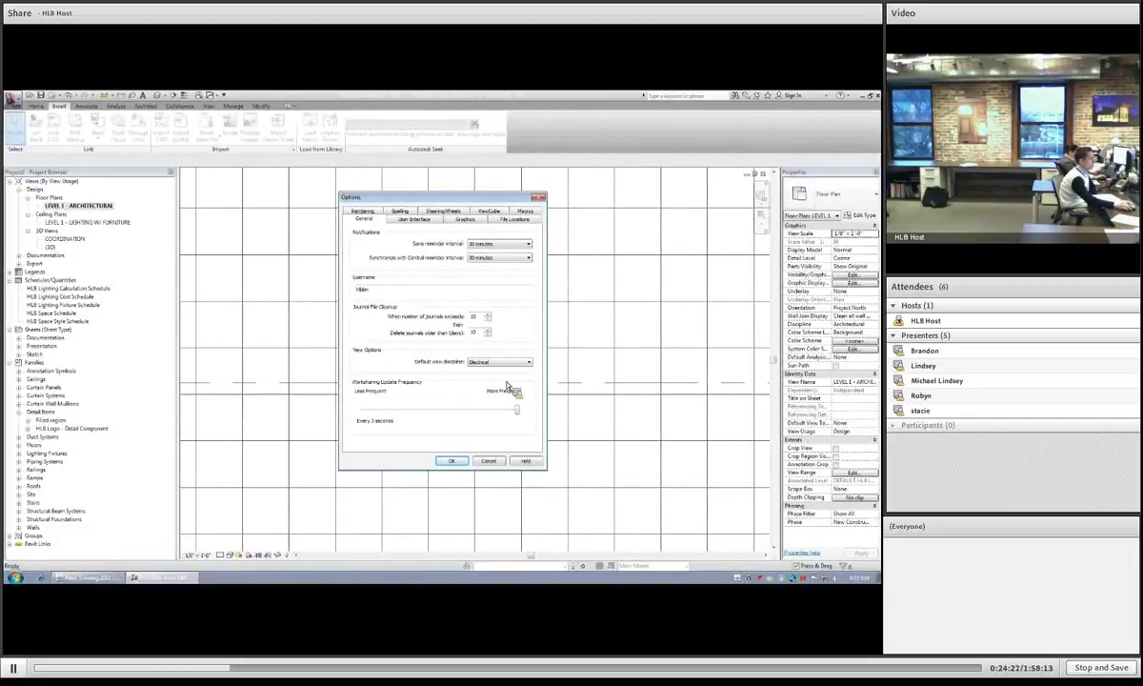
# Step: Set the save reminder interval to 15 minutes and the synchronize-with-central reminder interval to one hour
pyautogui.click(514, 248)
pyautogui.click(502, 252)
pyautogui.click(490, 284)
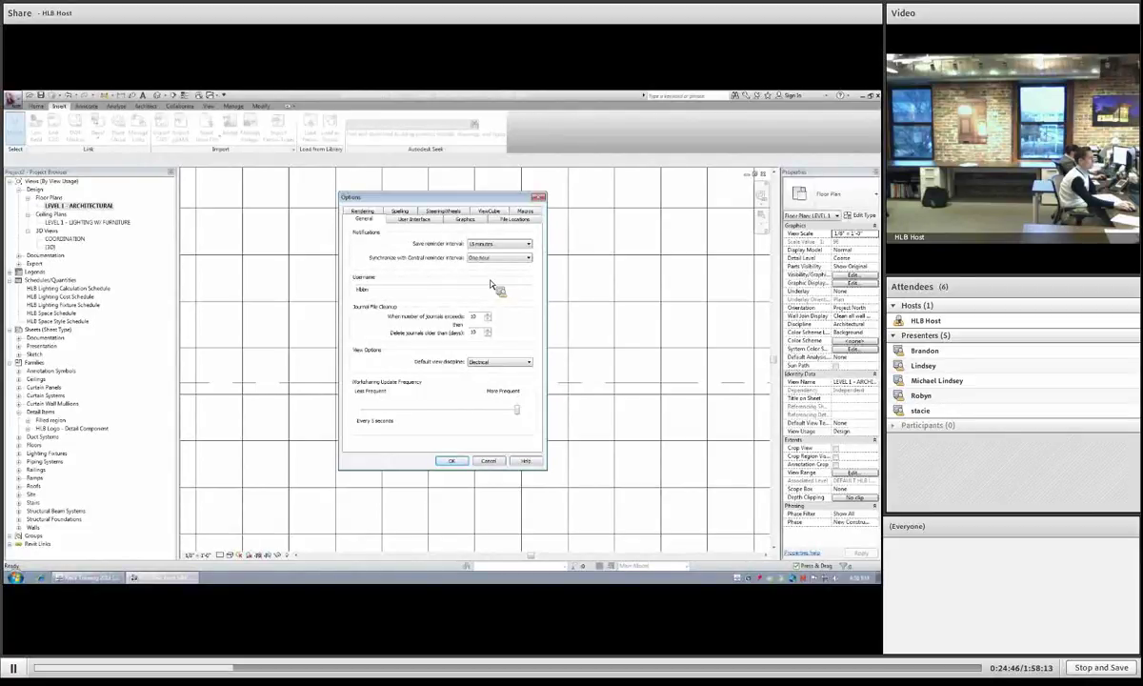
# Step: Review the User Interface, Graphics, File Locations and Rendering options, and accept the changed general options
pyautogui.click(428, 220)
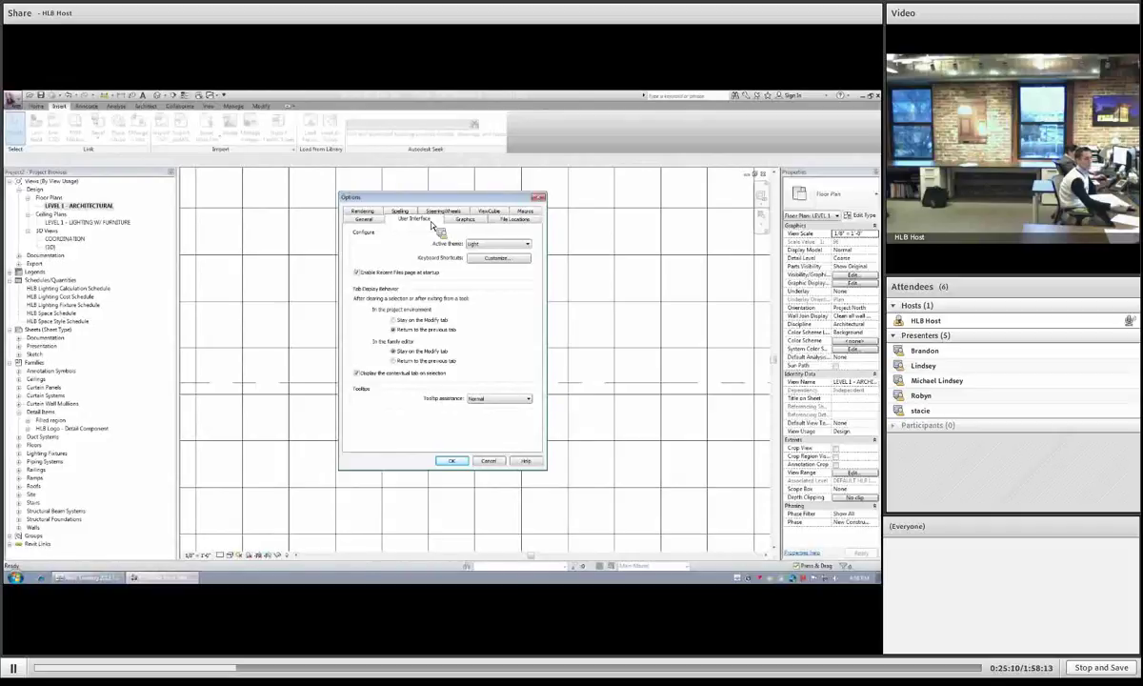
pyautogui.click(464, 220)
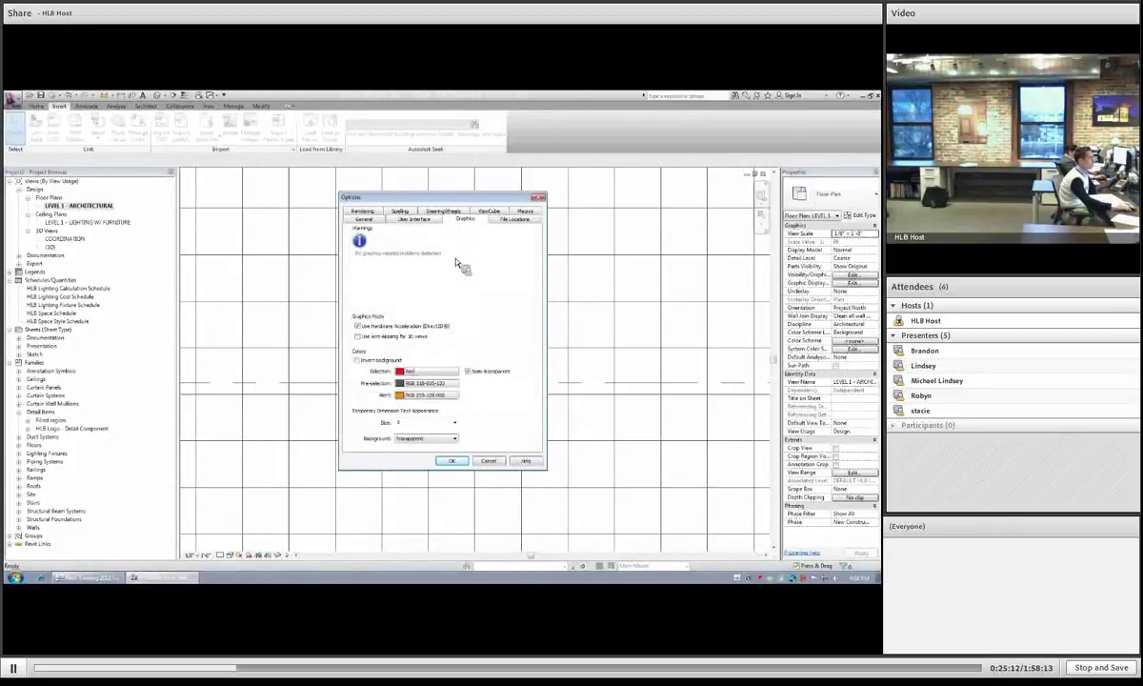
pyautogui.click(514, 219)
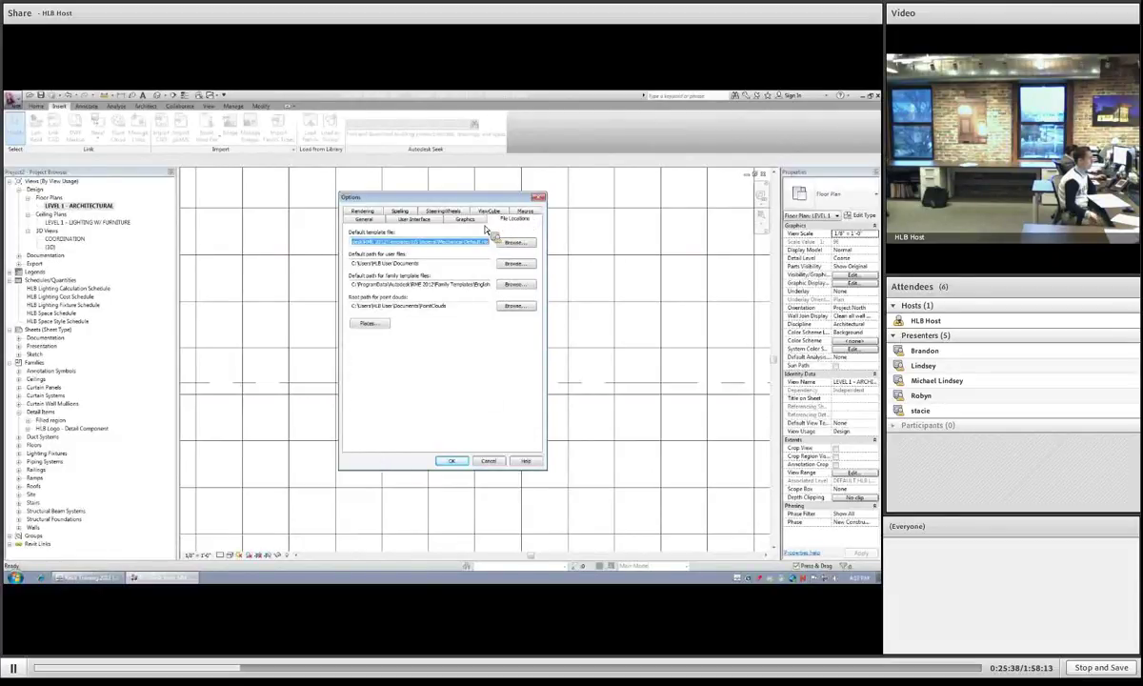
pyautogui.click(464, 220)
pyautogui.click(430, 211)
pyautogui.click(394, 218)
pyautogui.click(365, 220)
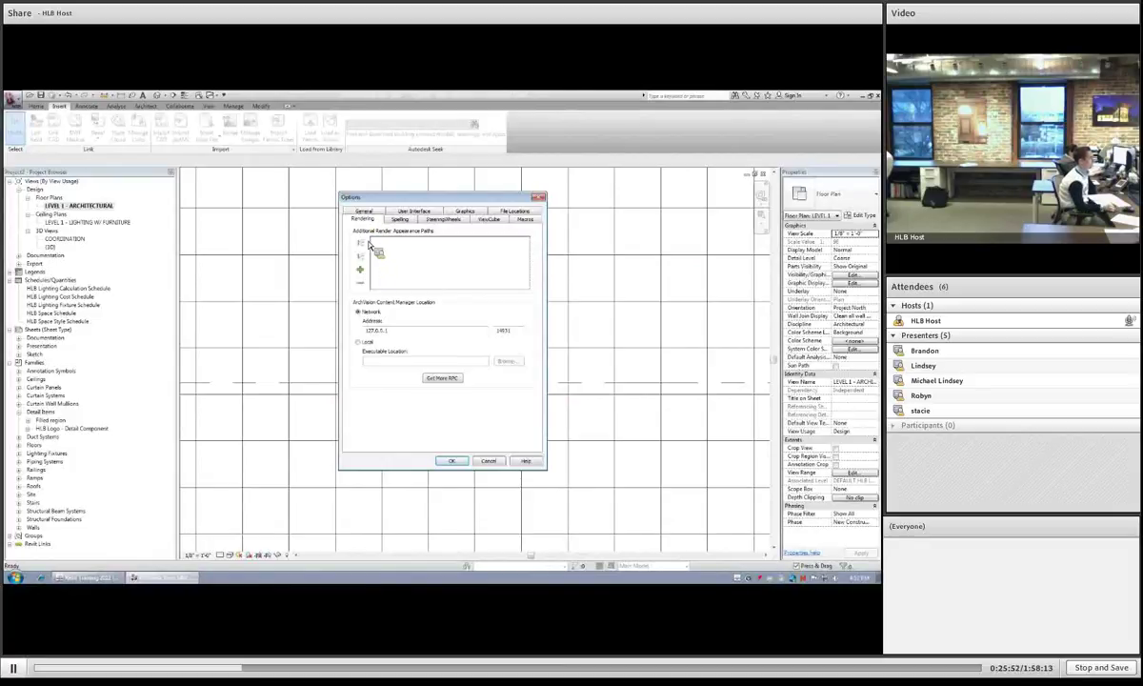
pyautogui.click(364, 212)
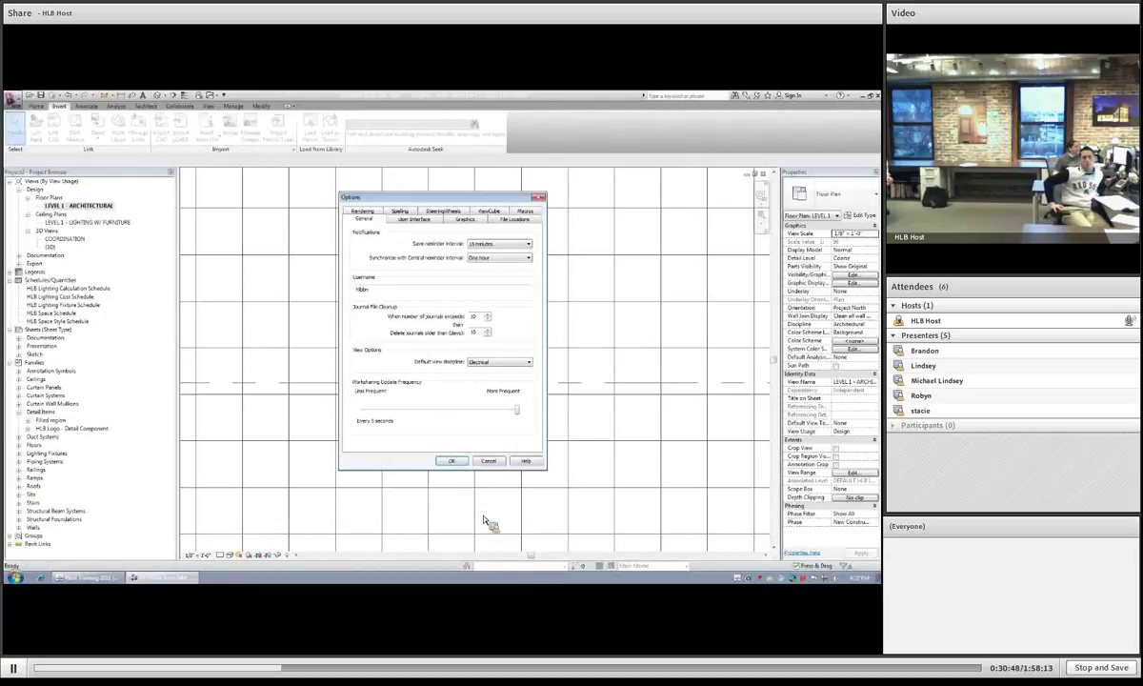
pyautogui.click(451, 461)
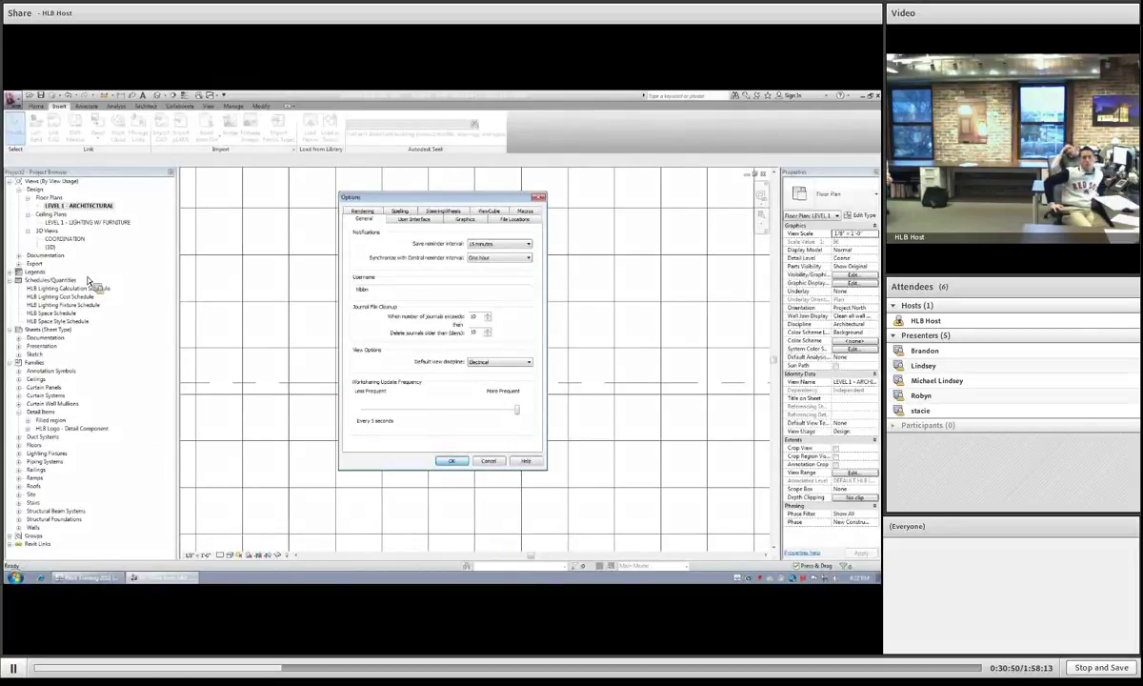
# Step: Open the HLB PROCESSES legend and examine its Worksharing and neighbouring procedure notes
pyautogui.click(18, 272)
pyautogui.doubleClick(47, 289)
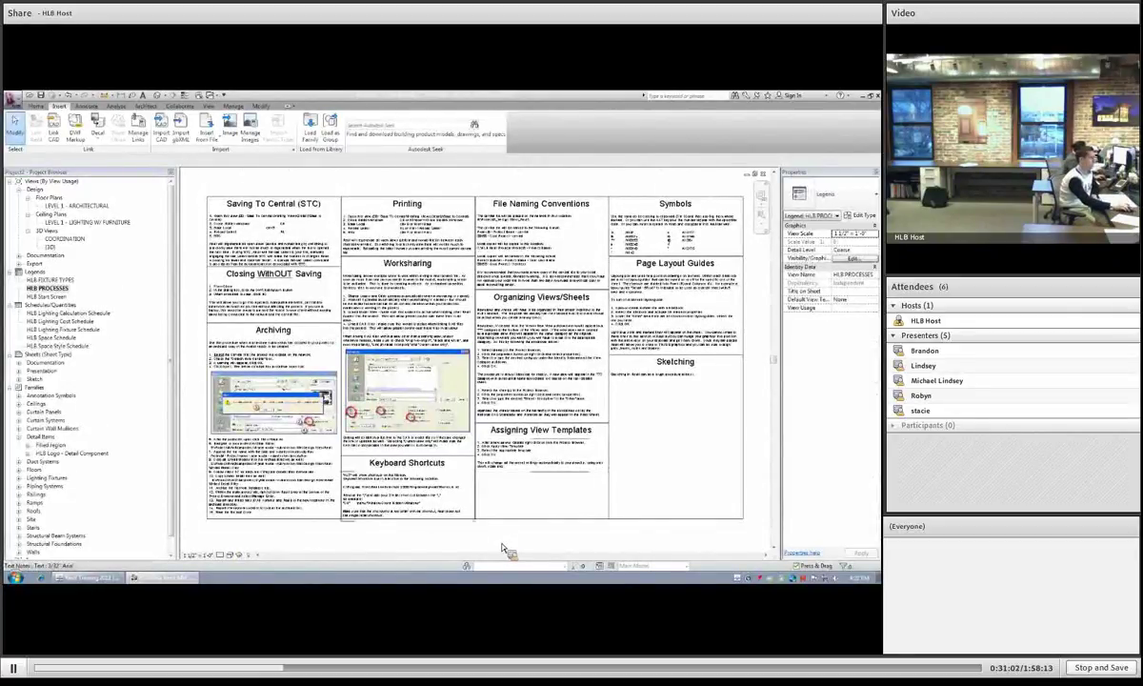
pyautogui.scroll(1, 392, 297)
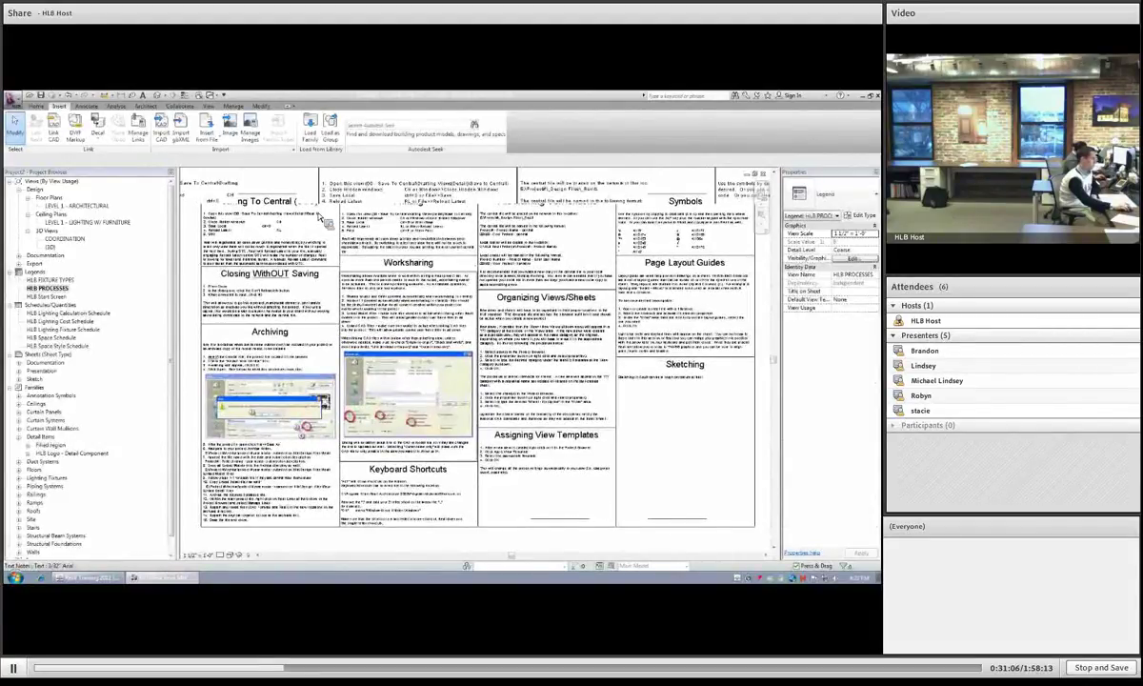
pyautogui.scroll(2, 324, 220)
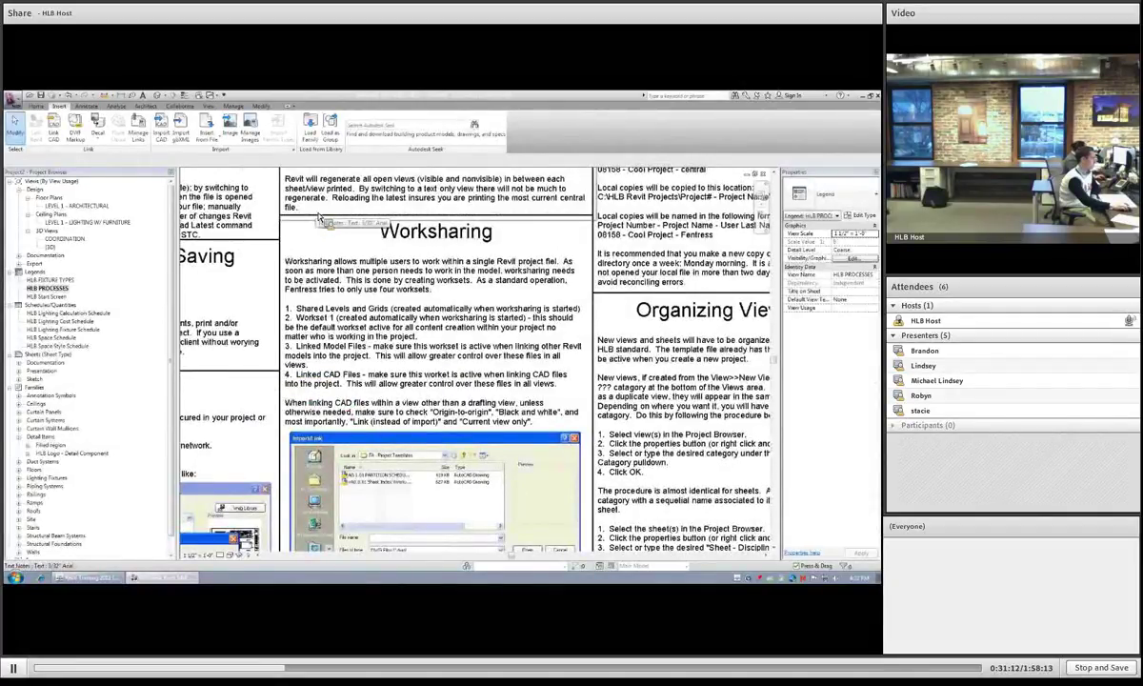
pyautogui.scroll(-1, 350, 248)
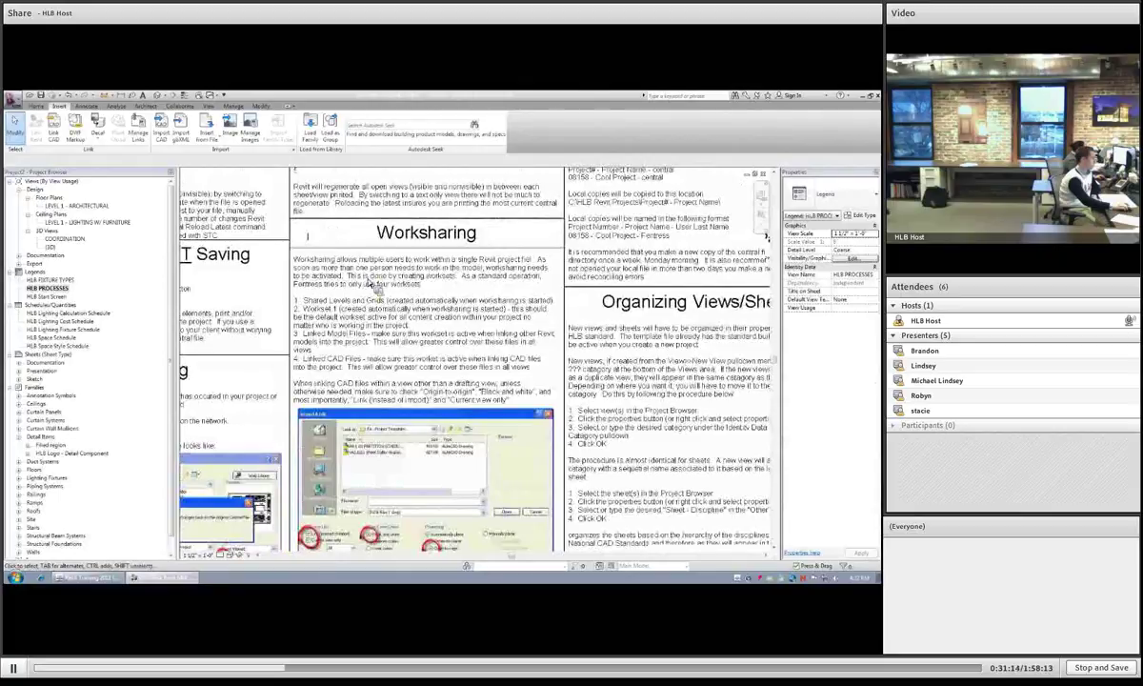
pyautogui.scroll(-1, 372, 282)
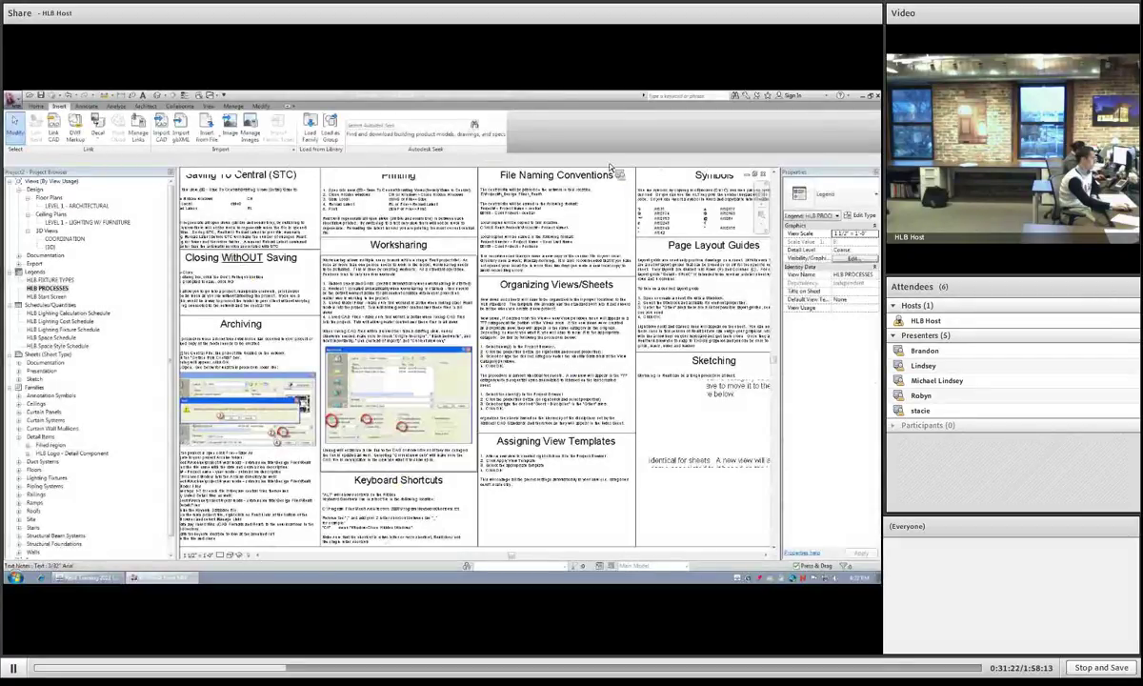
pyautogui.scroll(-1, 614, 168)
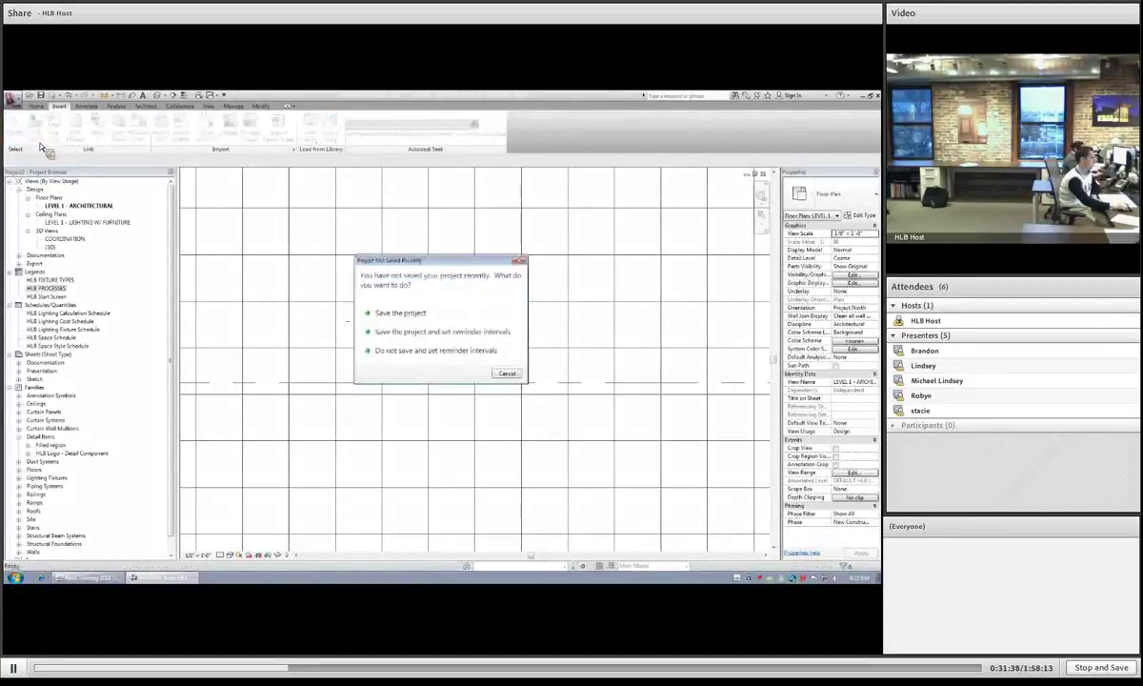
# Step: Link Architectural_CT_Model.rvt with Auto - By Shared Coordinates positioning, dismissing the save reminder and acknowledging the upgrade and nested links notices
pyautogui.click(506, 373)
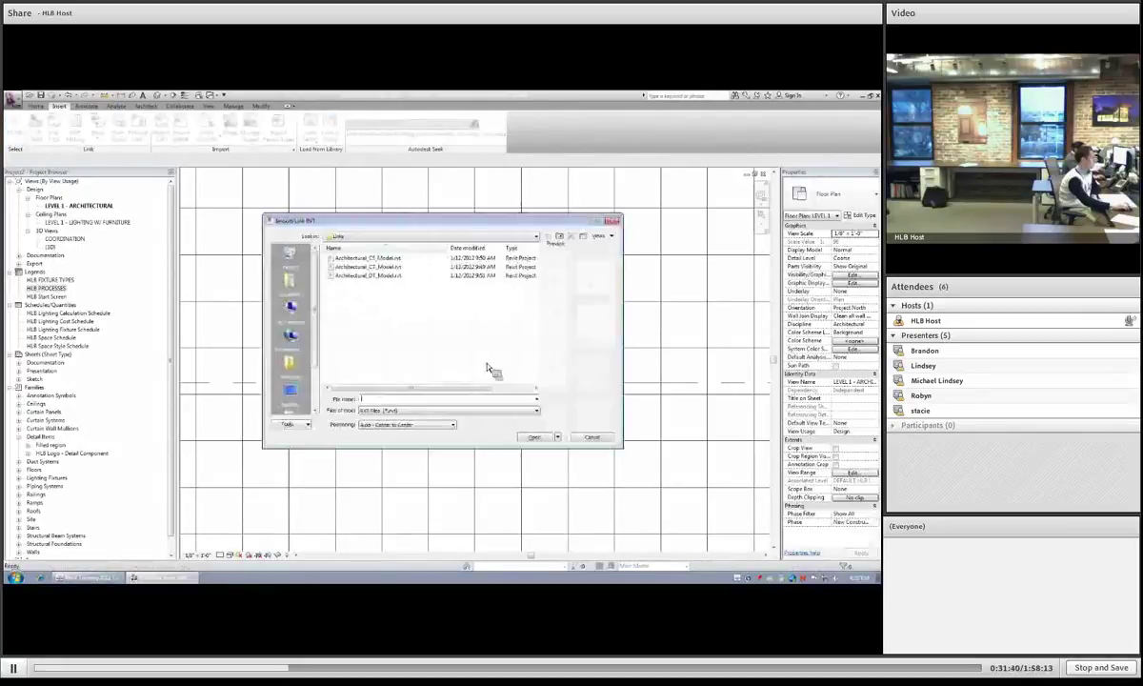
pyautogui.click(368, 269)
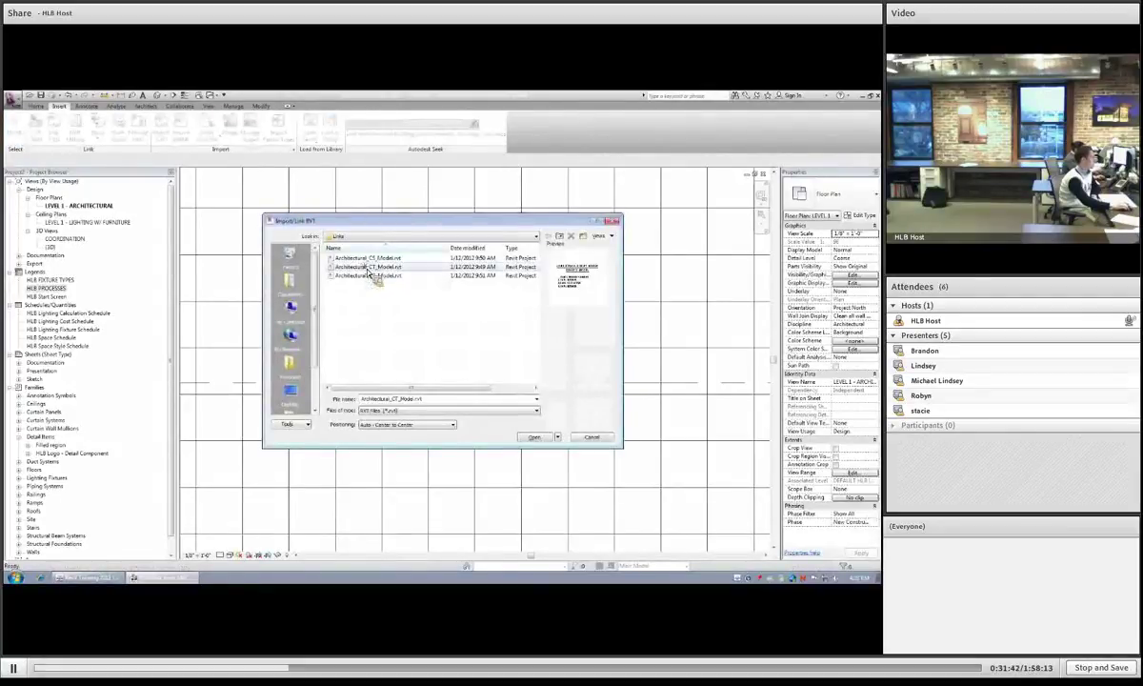
pyautogui.click(433, 425)
pyautogui.click(435, 445)
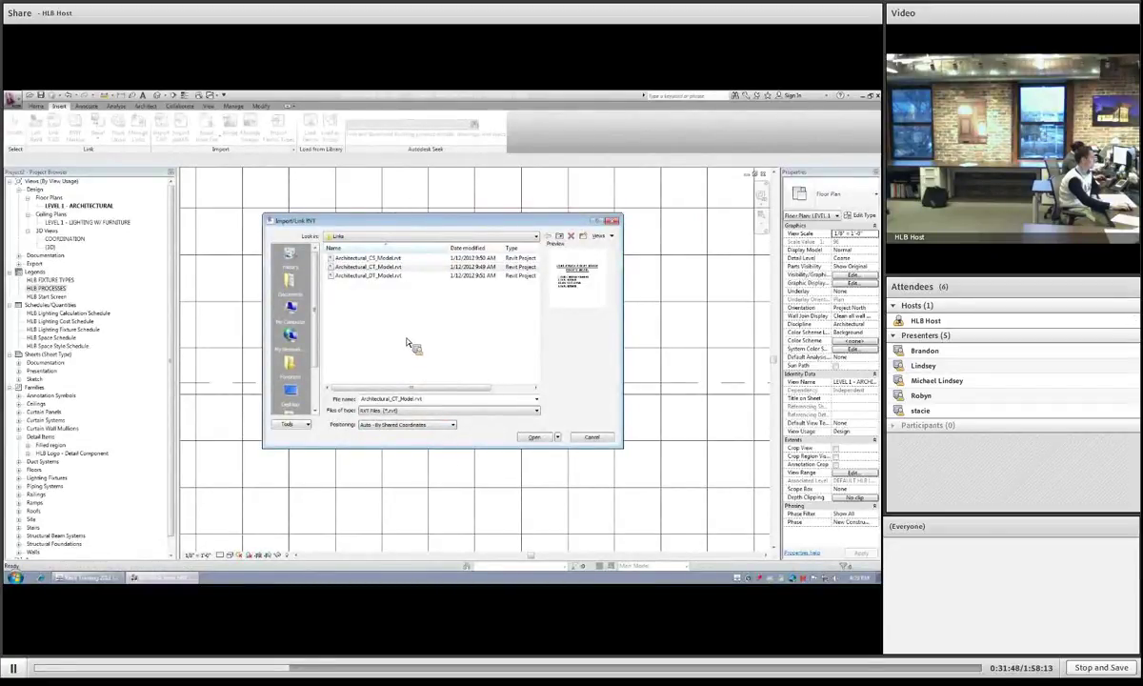
pyautogui.click(527, 436)
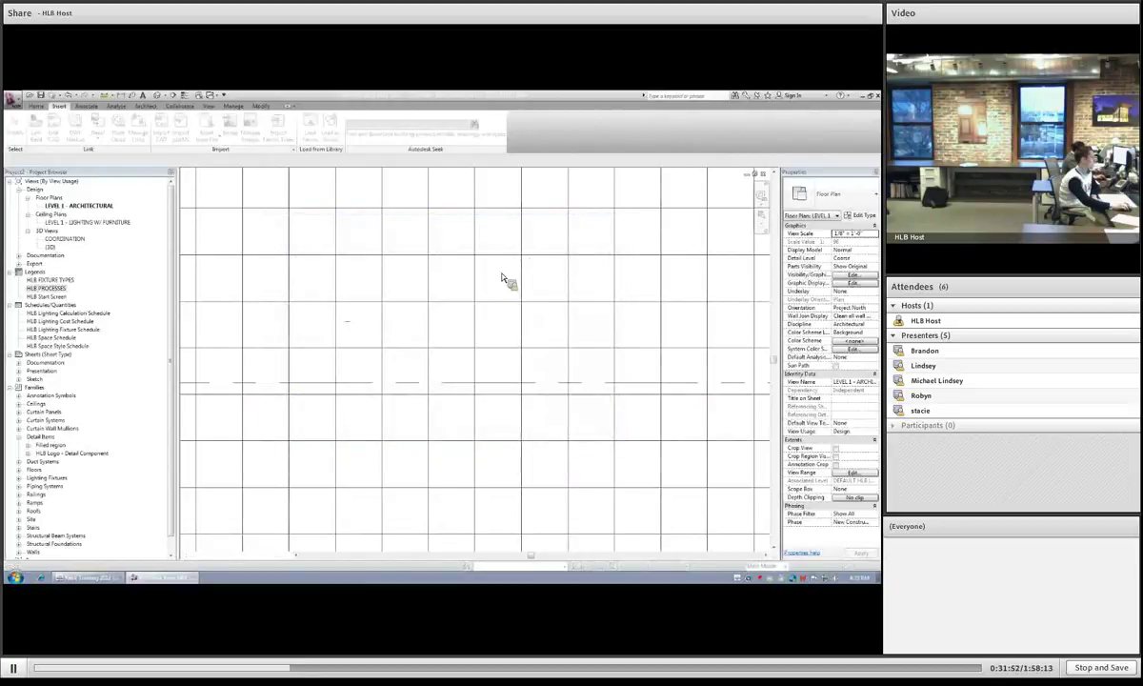
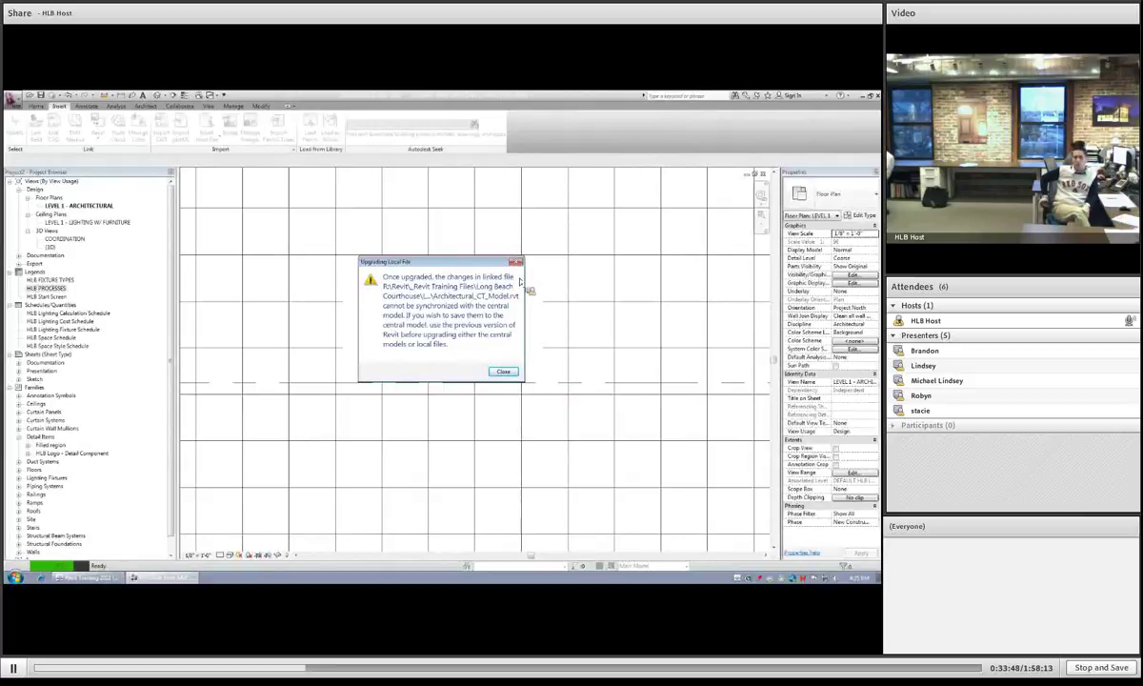
pyautogui.click(502, 372)
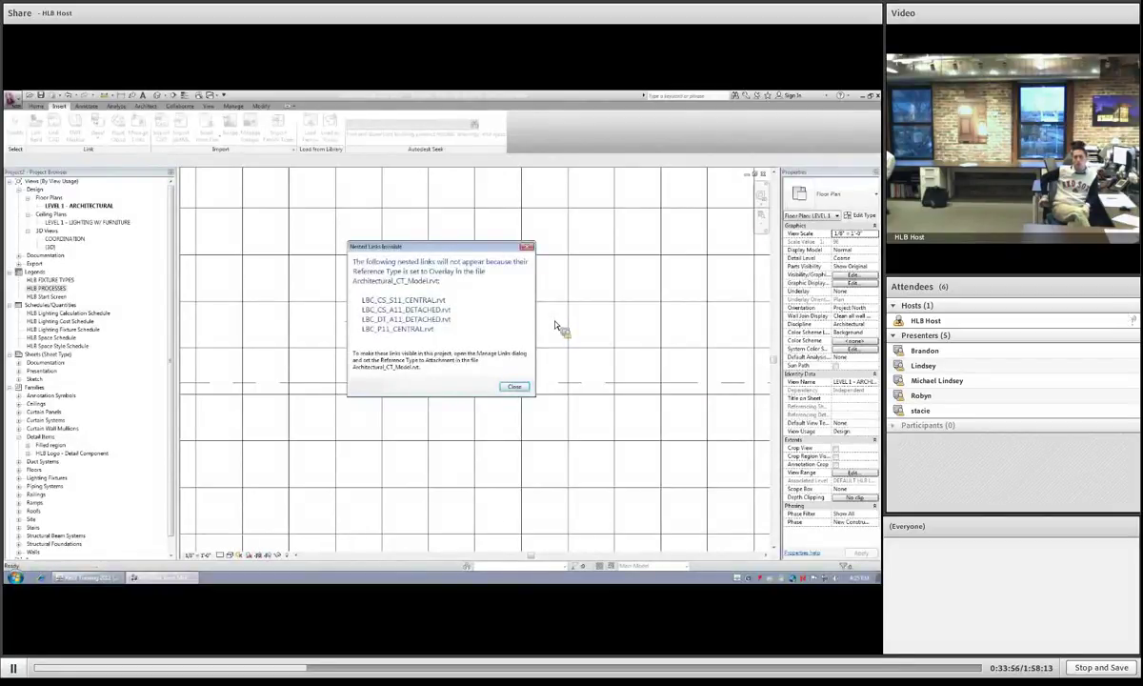
pyautogui.click(514, 387)
pyautogui.click(508, 350)
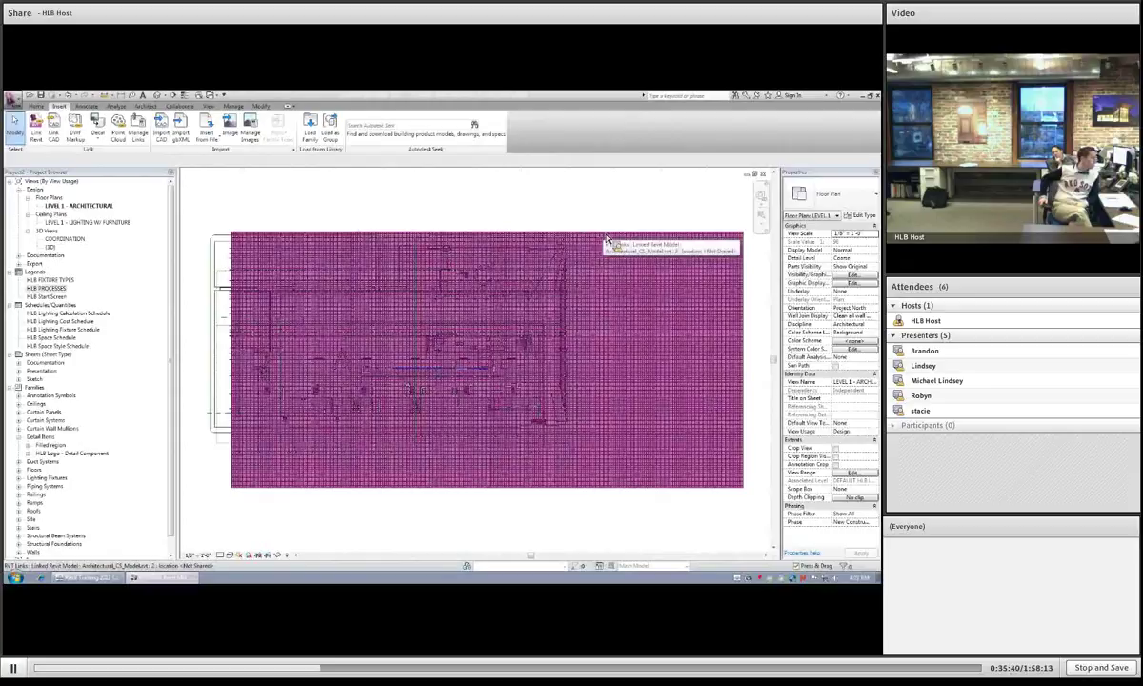
# Step: Select the dense grid inside the linked Architectural_CS_Model and inspect its type properties without changing them
pyautogui.click(606, 237)
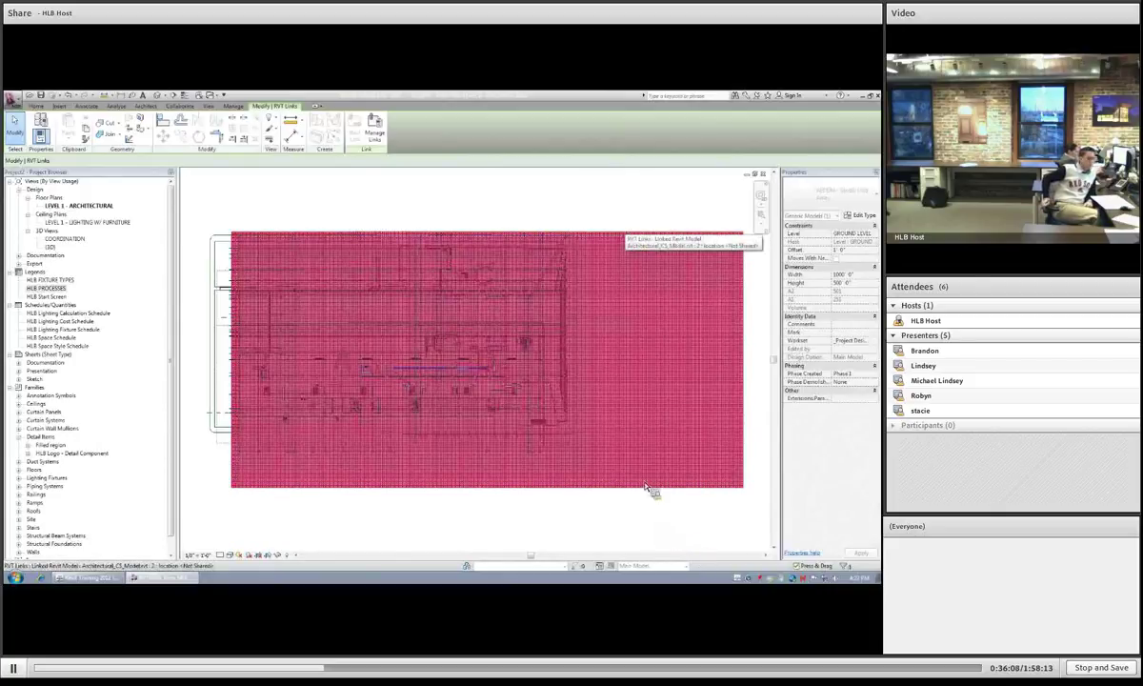
pyautogui.press('Escape')
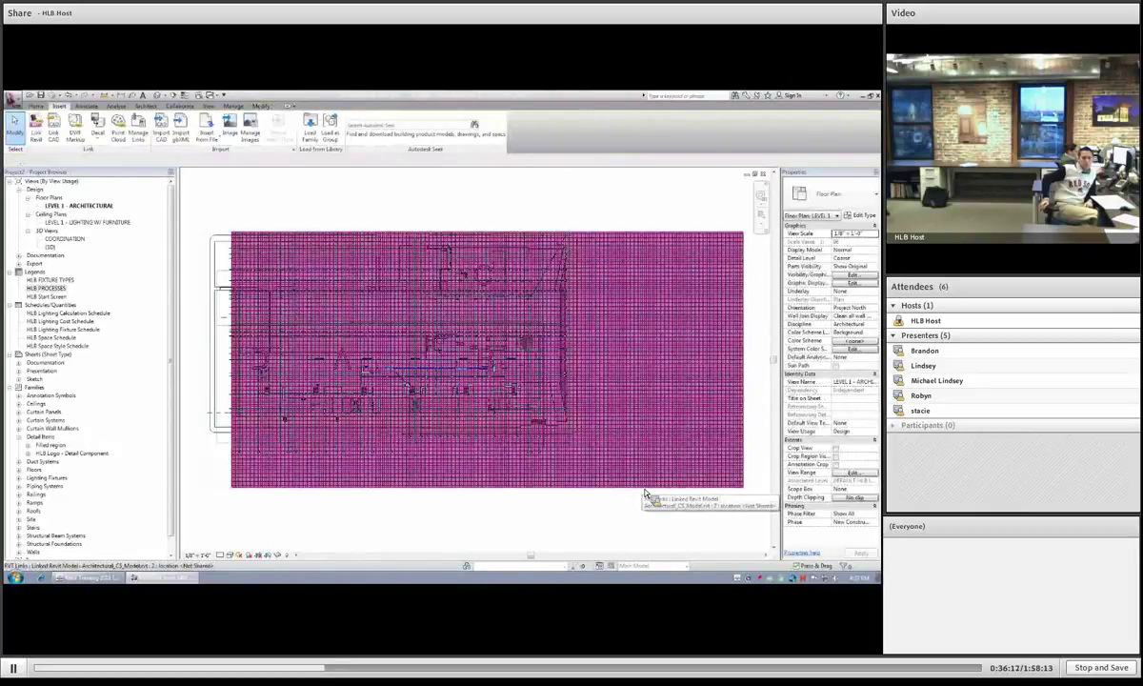
pyautogui.click(645, 494)
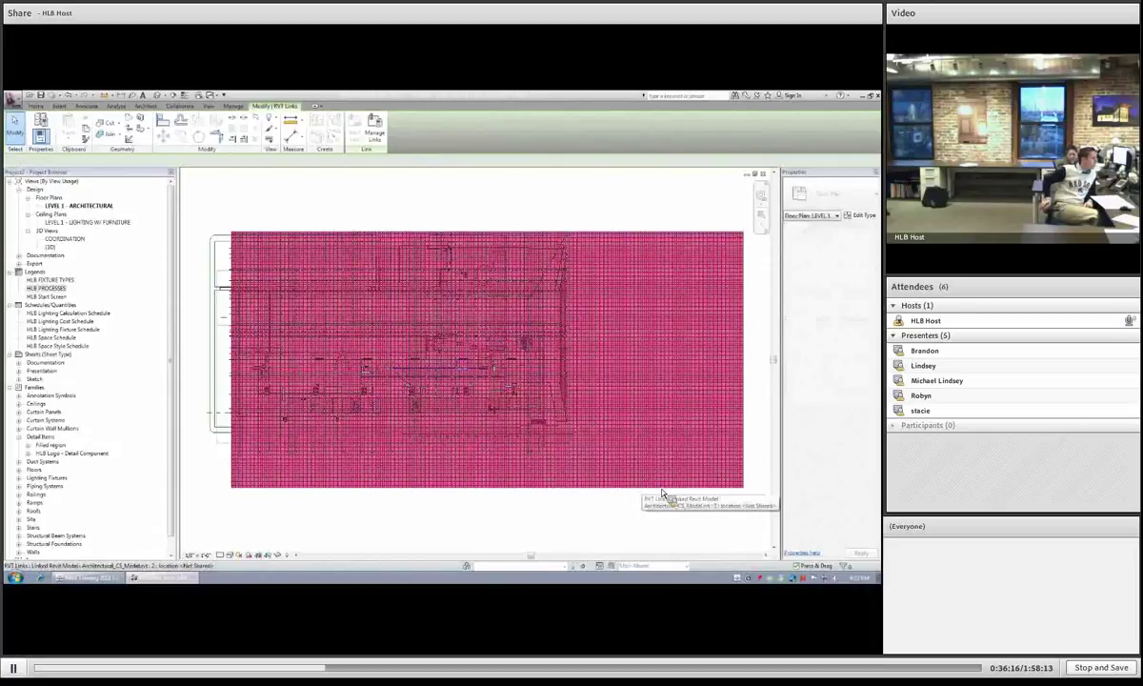
pyautogui.click(866, 218)
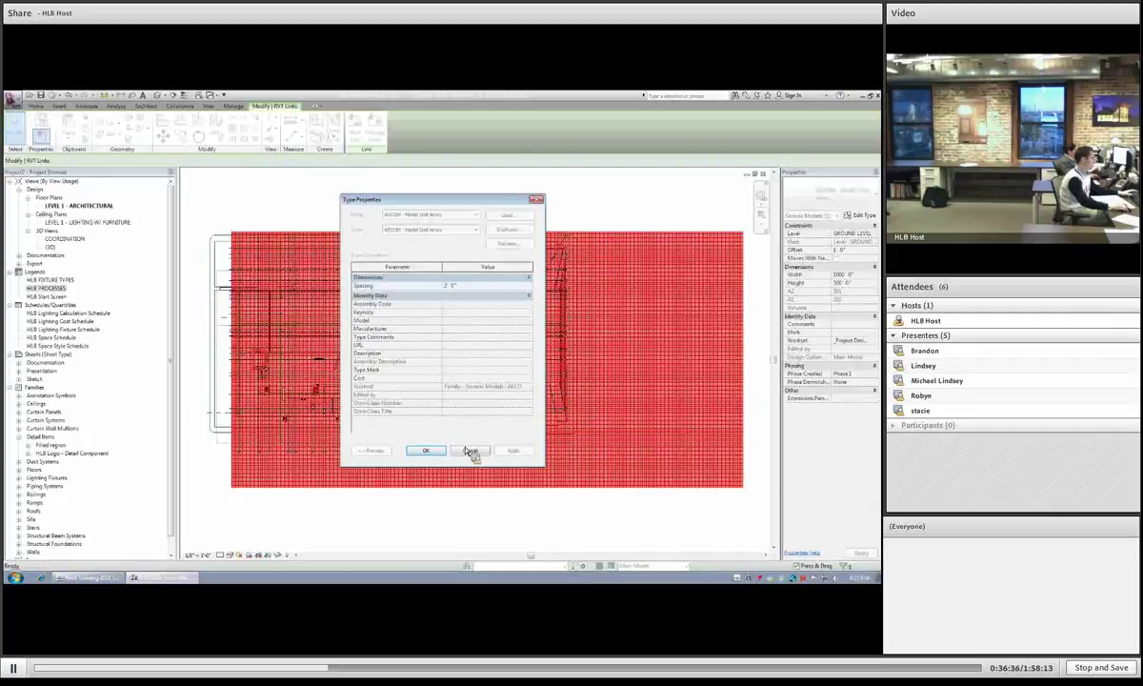
pyautogui.click(470, 451)
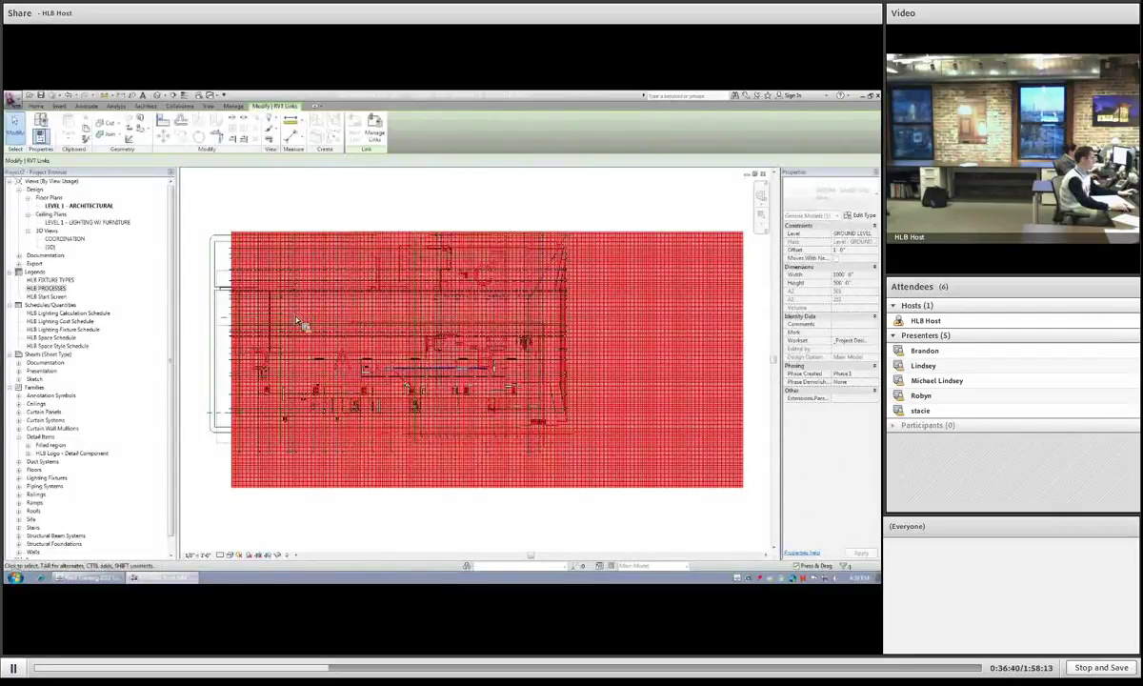
# Step: Hide the Generic Models category in the LEVEL 1 - ARCHITECTURAL floor plan through its visibility/graphics overrides
pyautogui.press('v')
pyautogui.press('g')
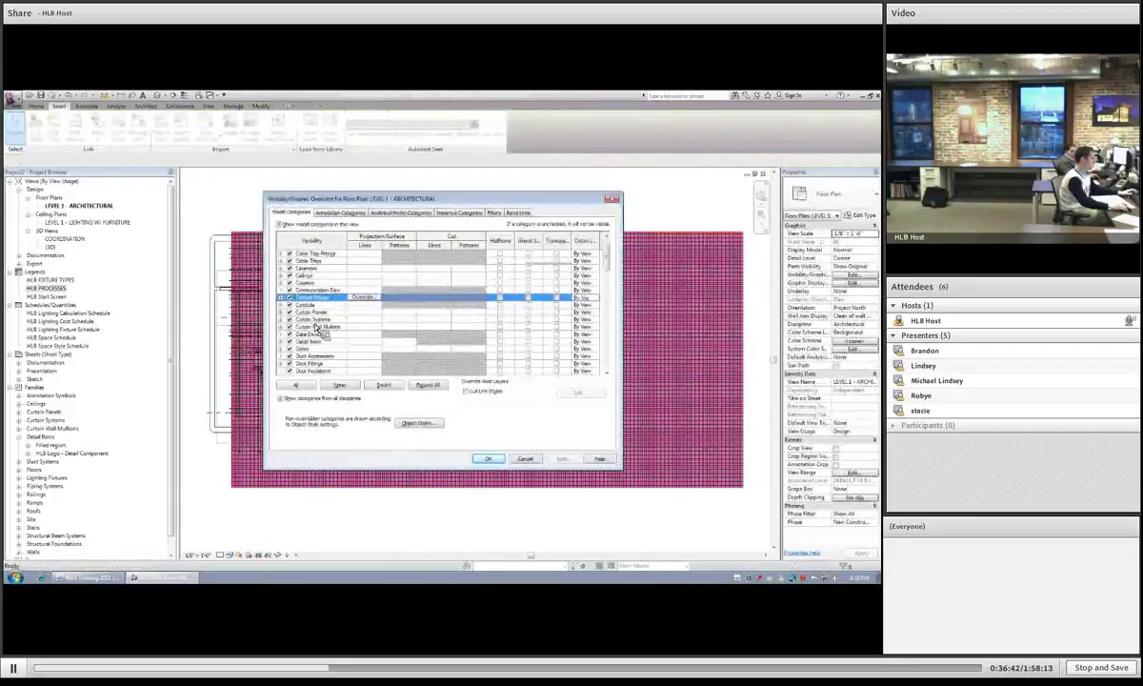
pyautogui.scroll(-4, 317, 329)
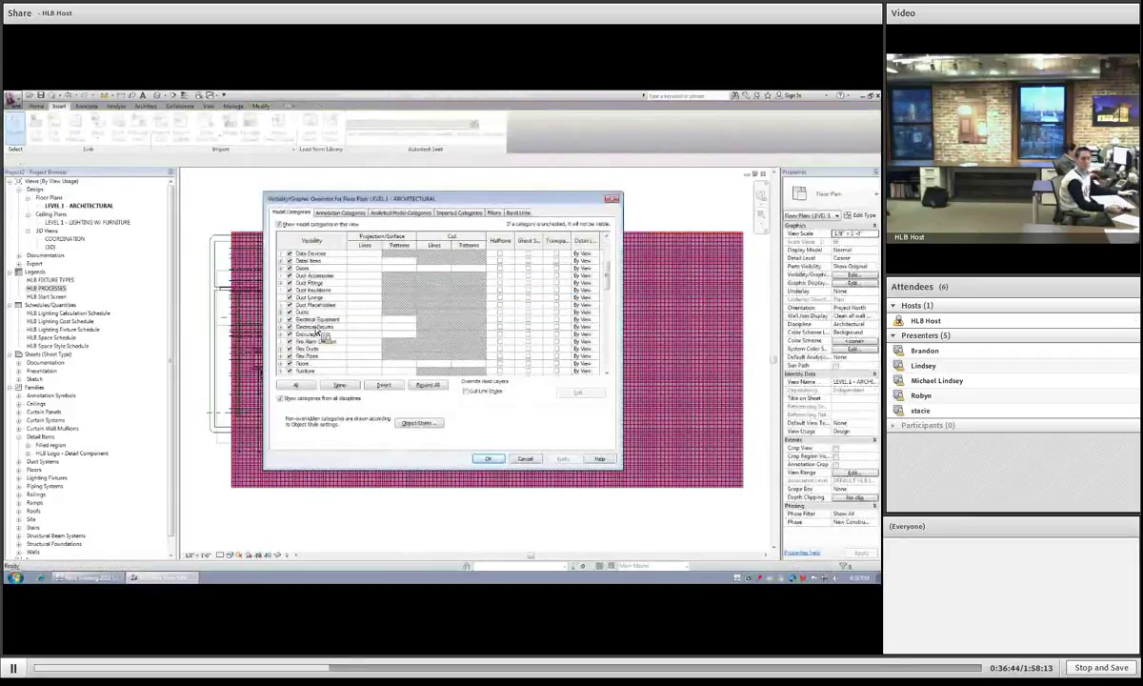
pyautogui.scroll(-2, 320, 333)
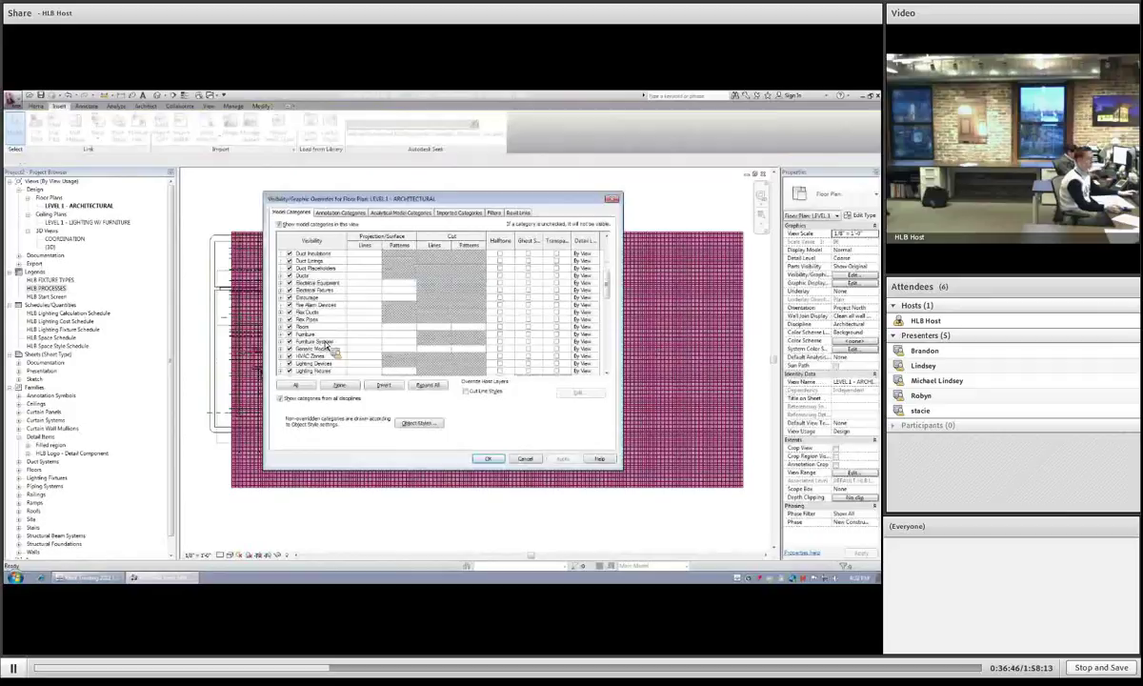
pyautogui.click(319, 348)
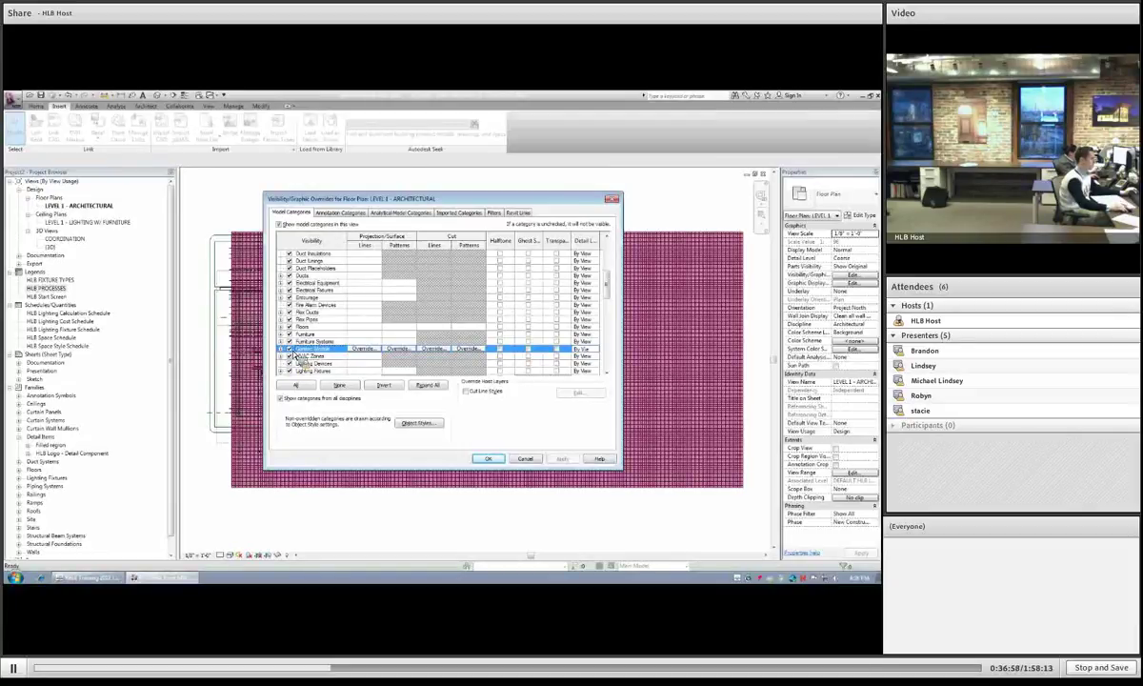
pyautogui.click(290, 348)
pyautogui.click(562, 459)
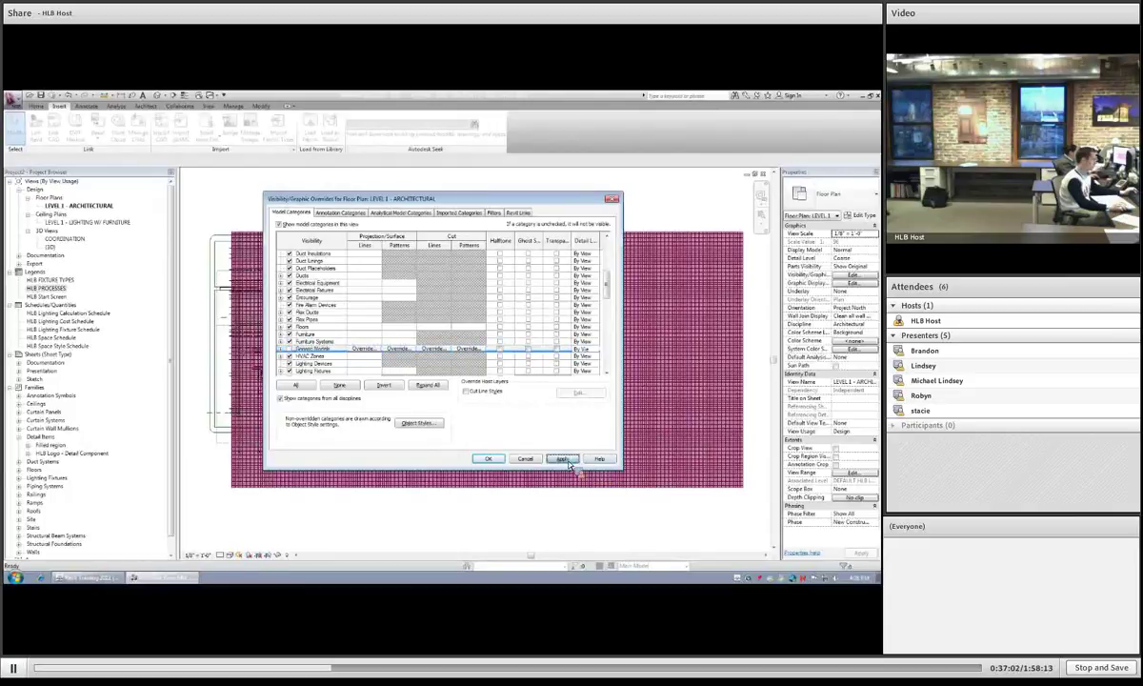
pyautogui.click(498, 462)
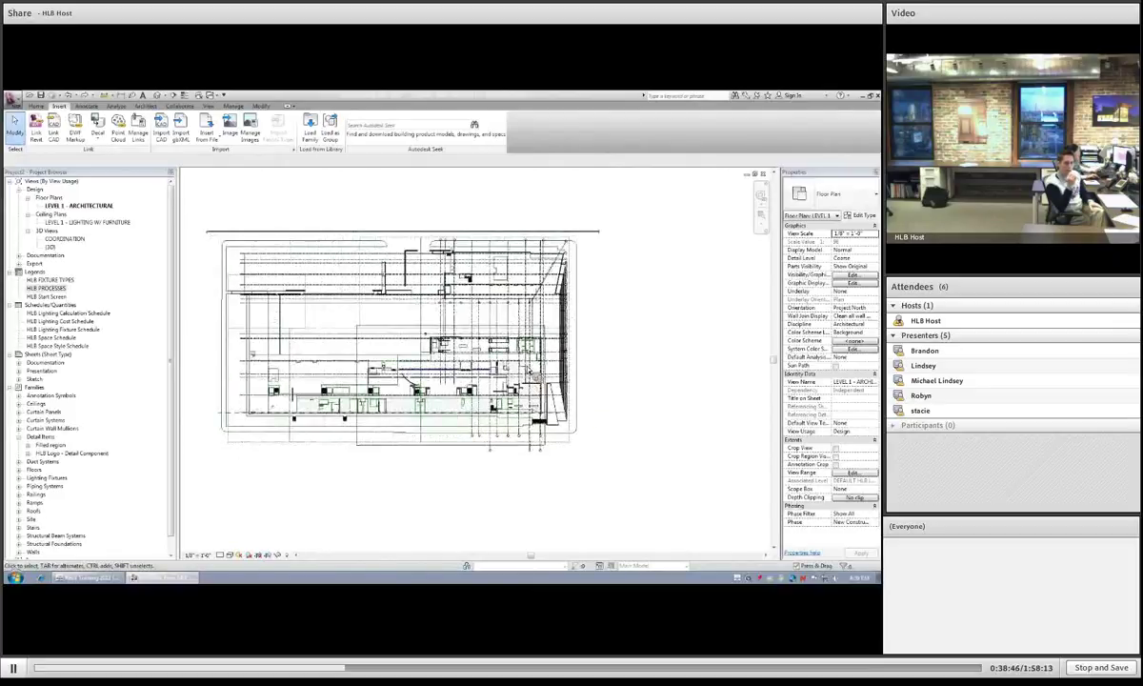
# Step: Examine the cleaned-up LEVEL 1 - ARCHITECTURAL plan and select the linked Architectural_CS_Model to see its extent, clearing the selection again
pyautogui.scroll(5, 536, 357)
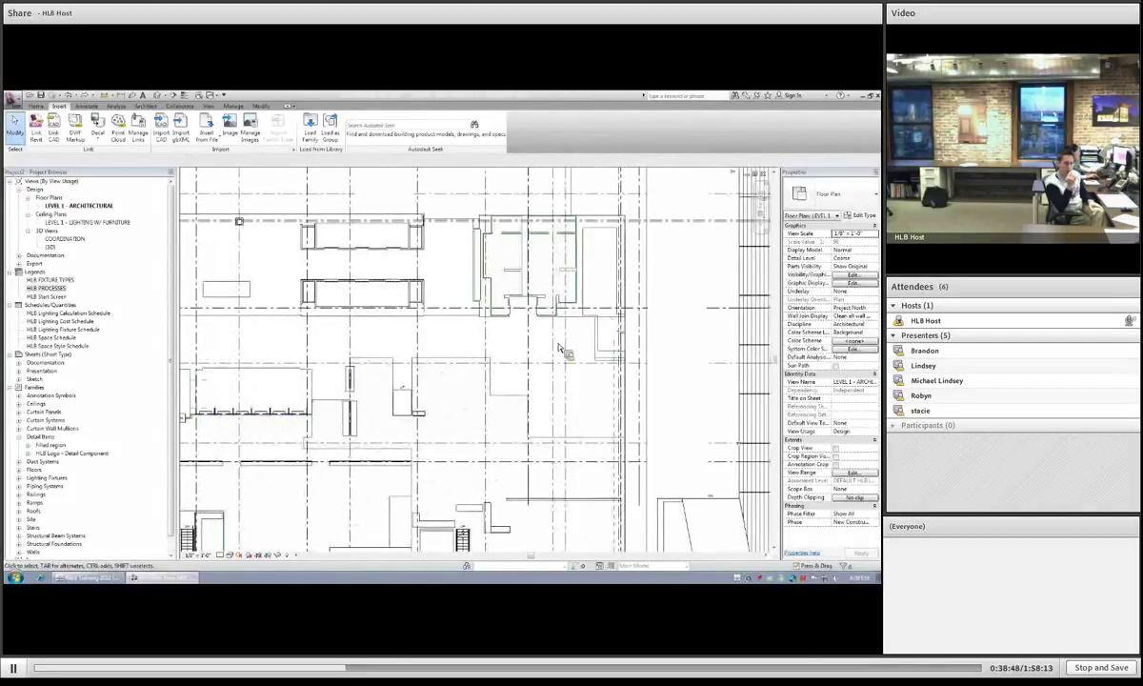
pyautogui.moveTo(474, 390); pyautogui.dragTo(349, 447, button='middle')
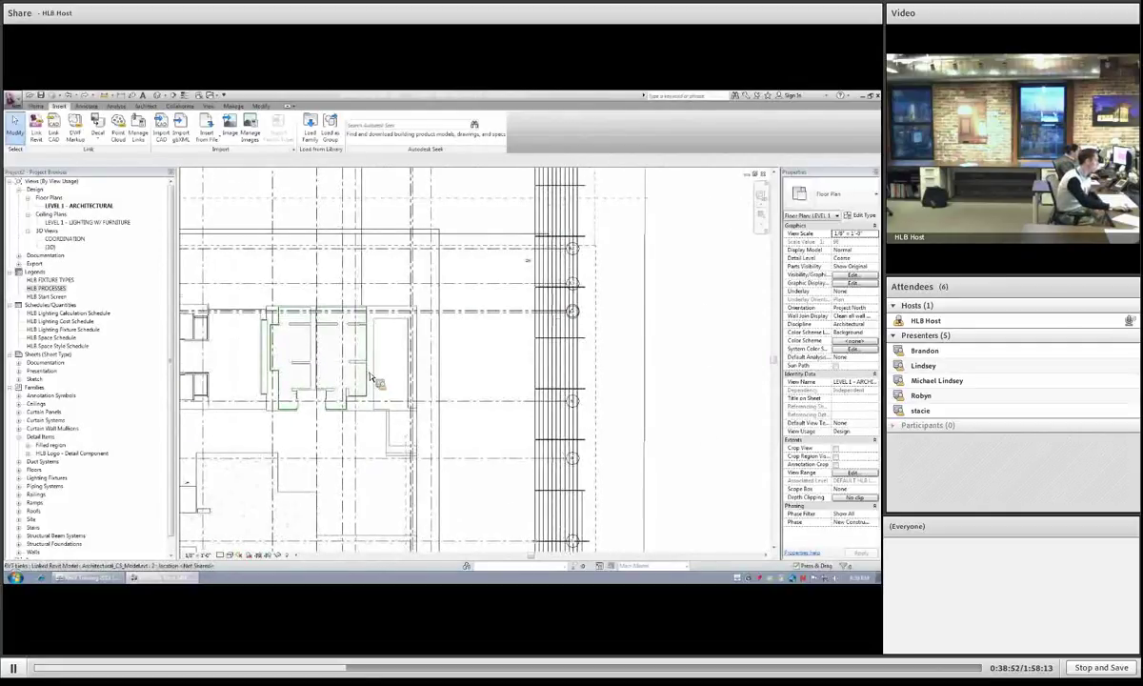
pyautogui.scroll(-2, 371, 384)
pyautogui.scroll(-1, 371, 384)
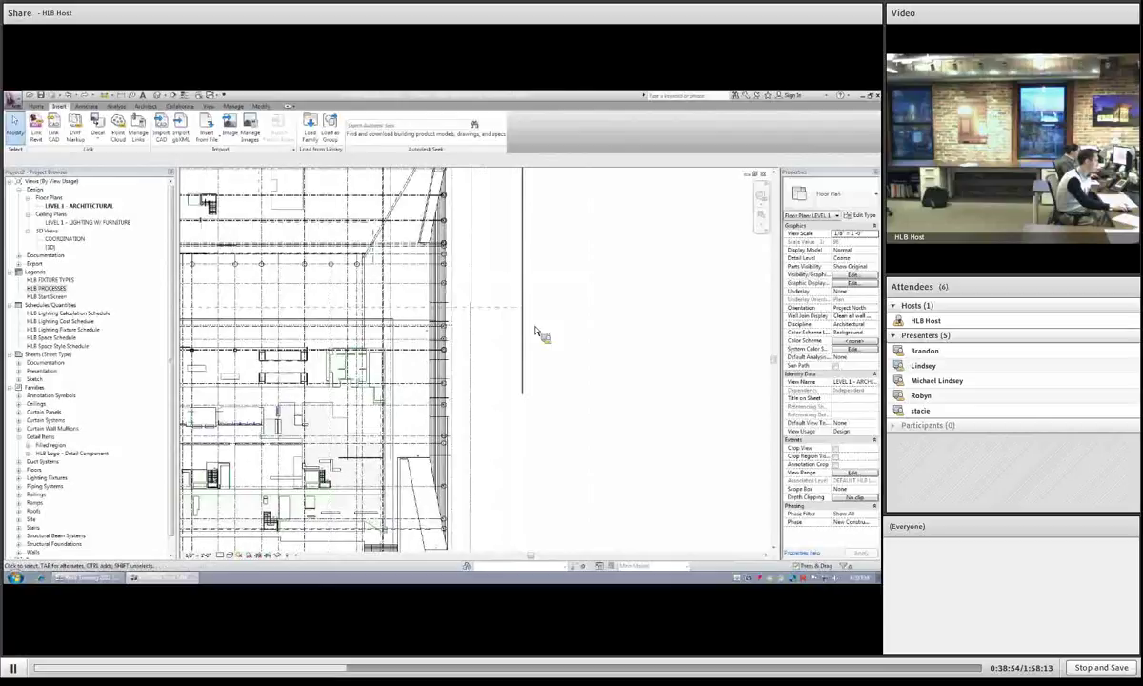
pyautogui.click(281, 513)
pyautogui.scroll(-2, 279, 511)
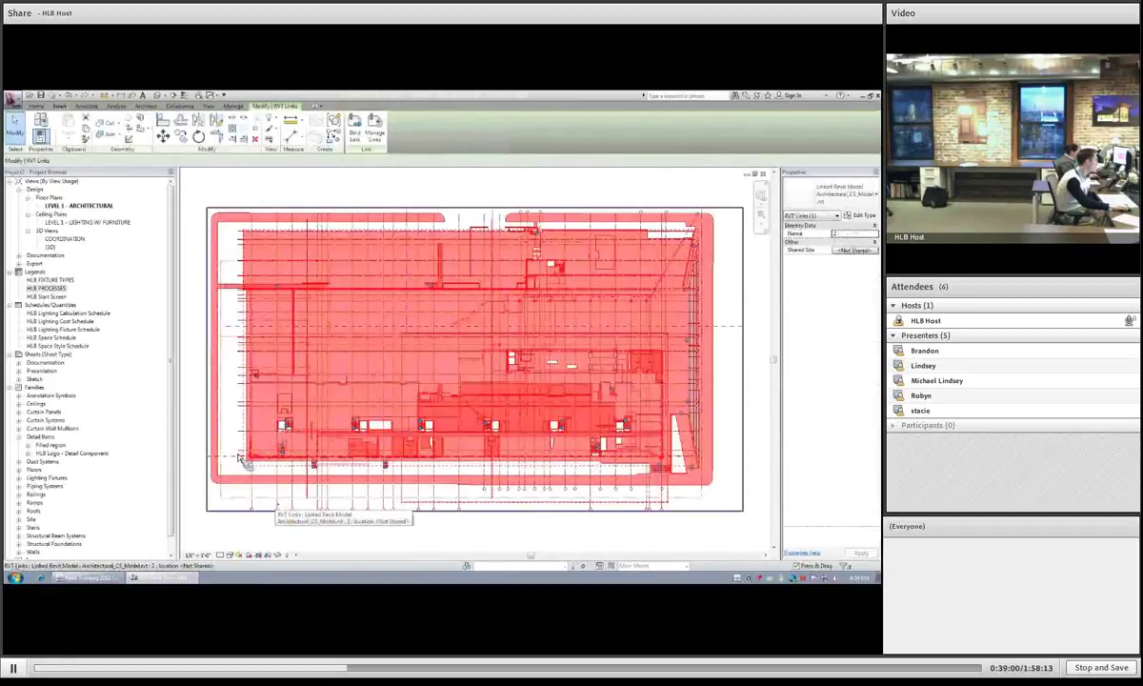
pyautogui.click(307, 203)
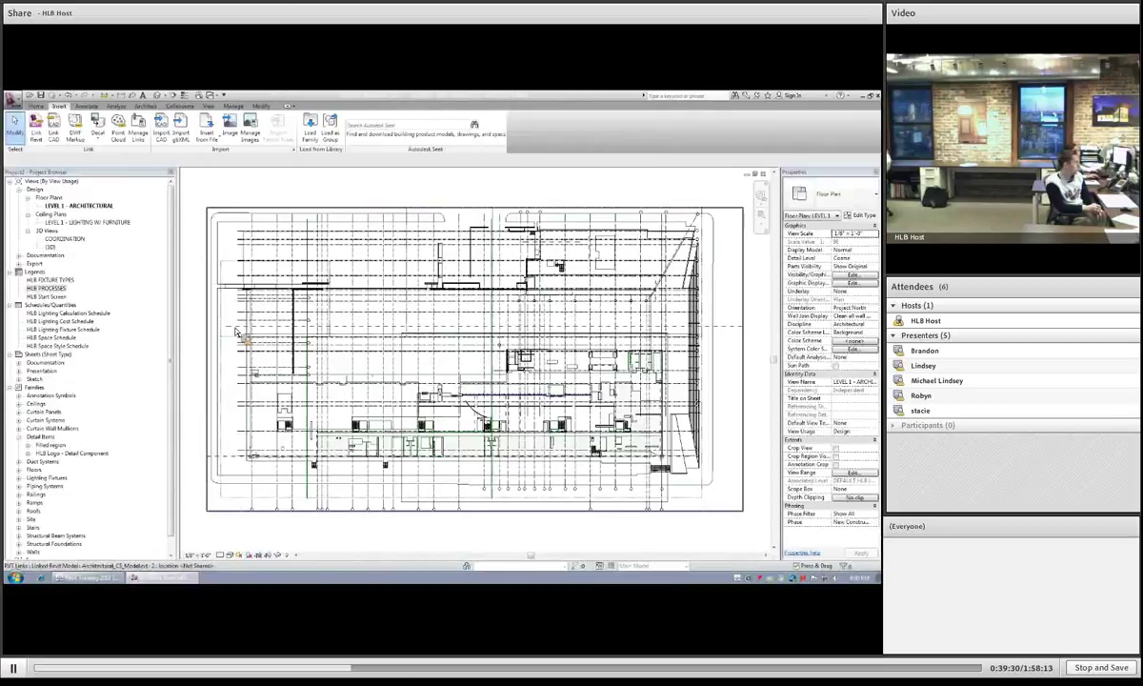
pyautogui.scroll(-2, 209, 327)
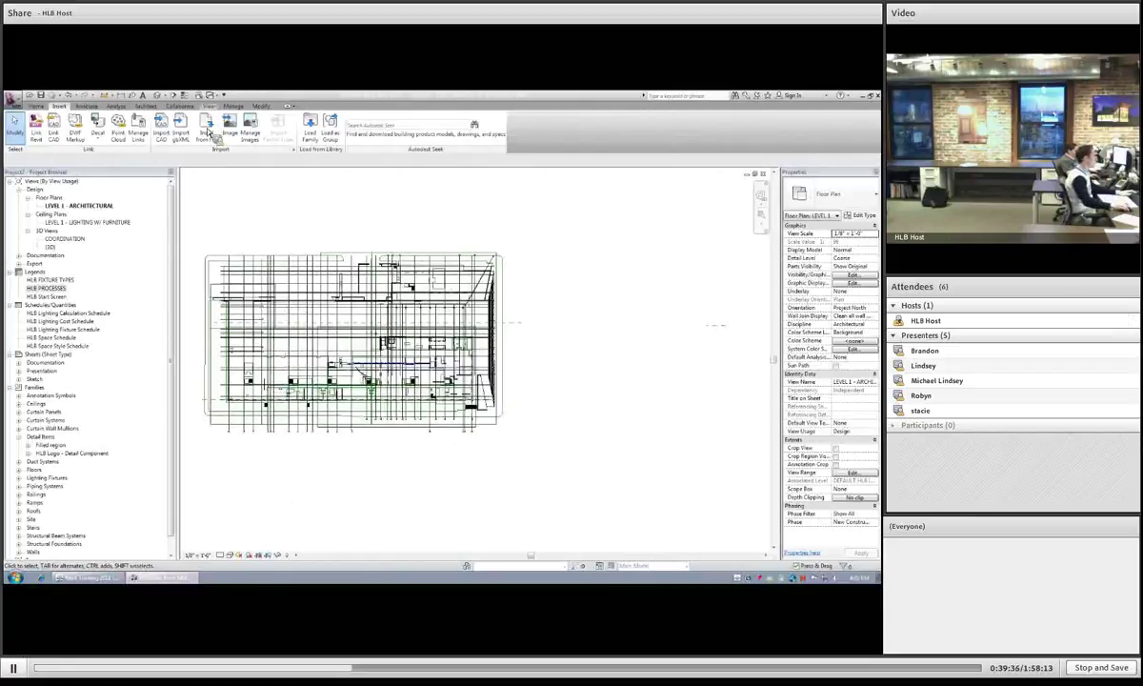
# Step: Draw a horizontal section line across the full width of the courthouse plan, through the middle of the building
pyautogui.click(209, 106)
pyautogui.click(201, 128)
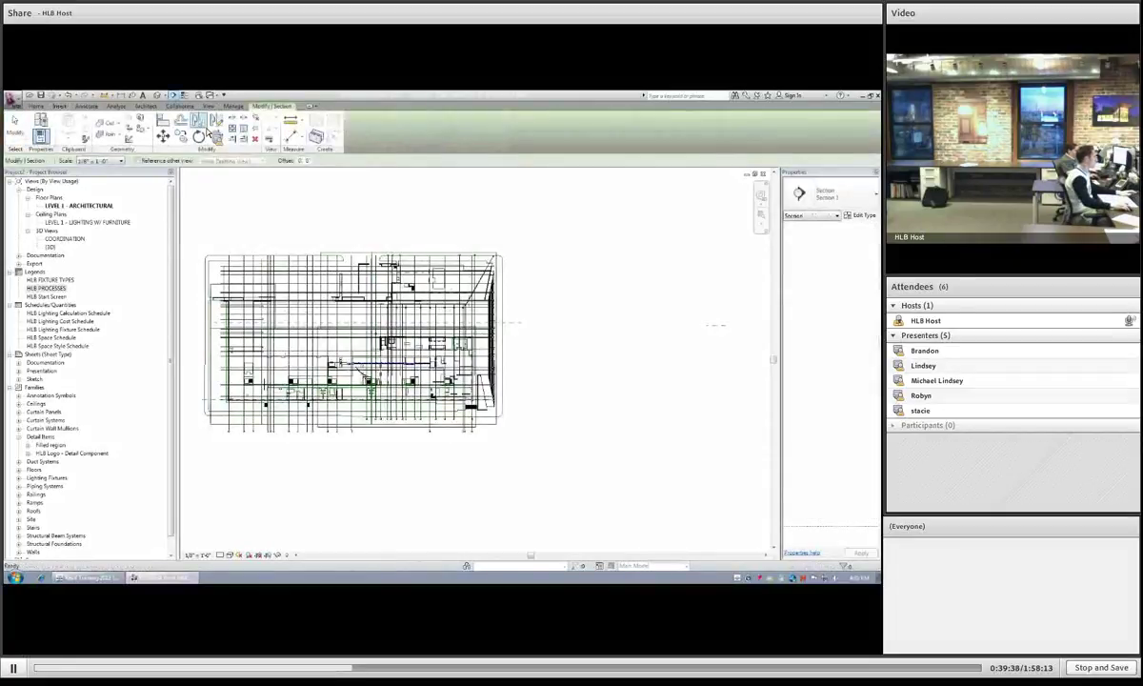
pyautogui.click(190, 348)
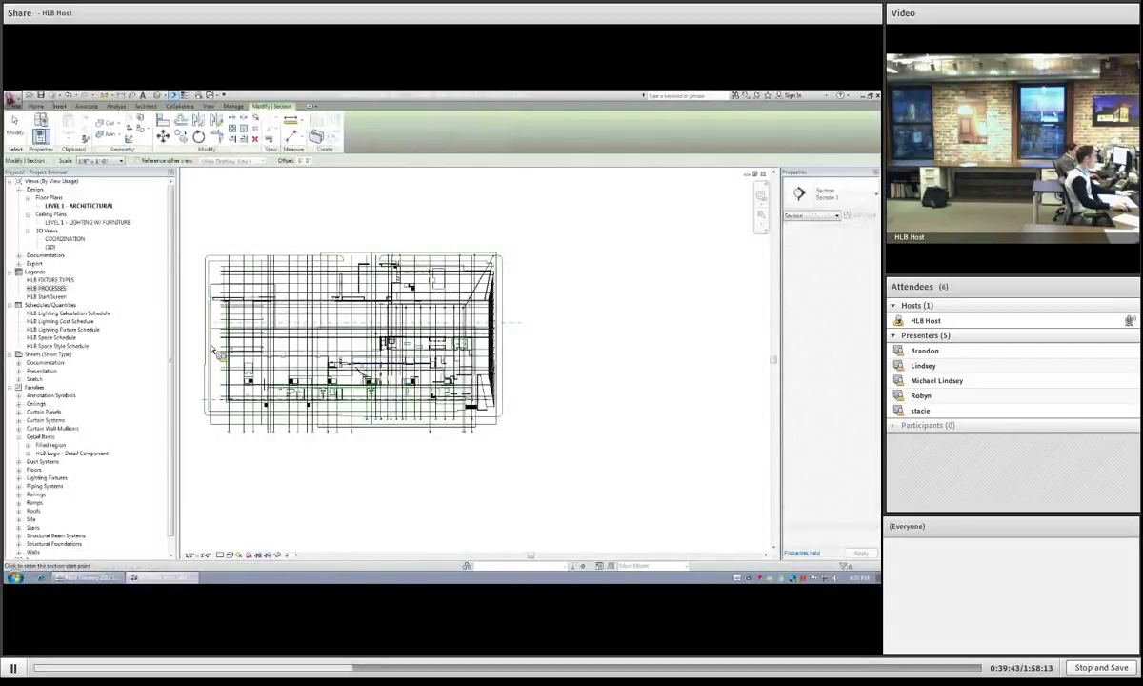
pyautogui.click(525, 373)
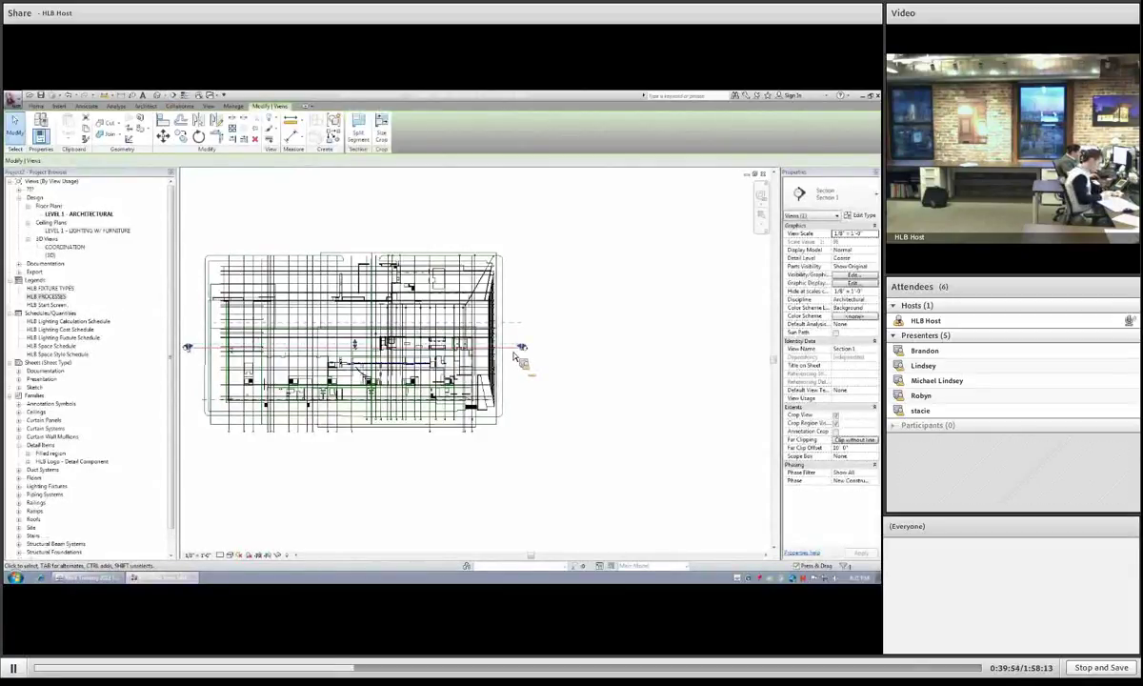
pyautogui.rightClick(510, 348)
pyautogui.click(536, 165)
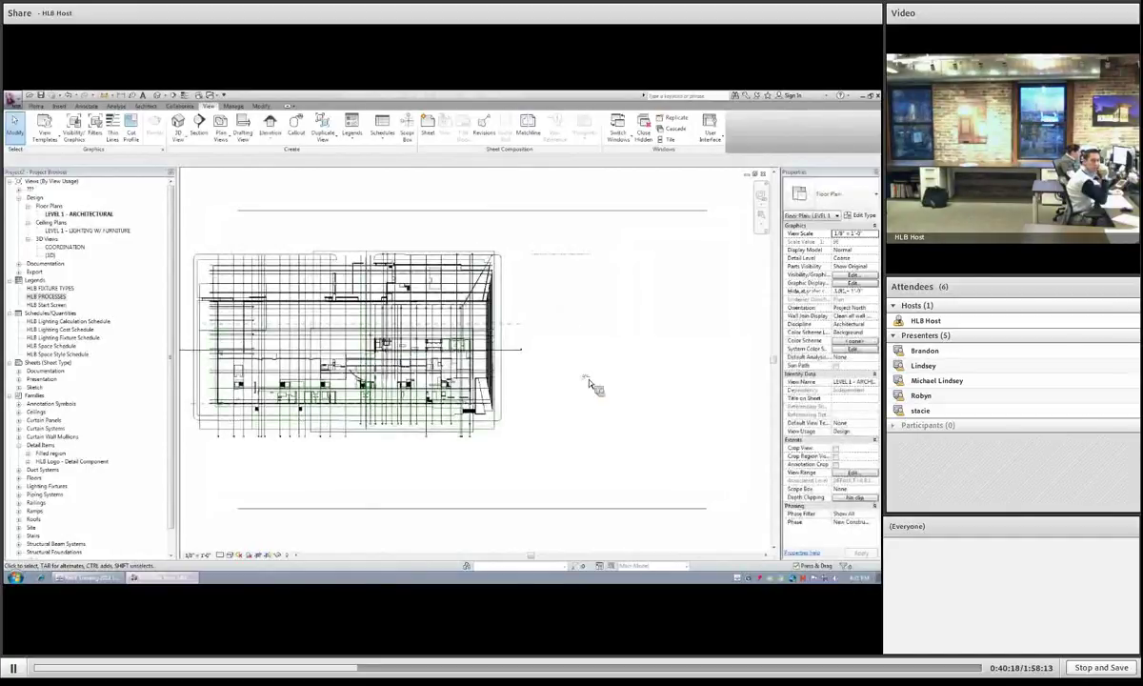
# Step: Extend the section's far clip past the upper edge of the building, to an offset of about 252' 7 1/8"
pyautogui.click(520, 349)
pyautogui.scroll(-1, 516, 390)
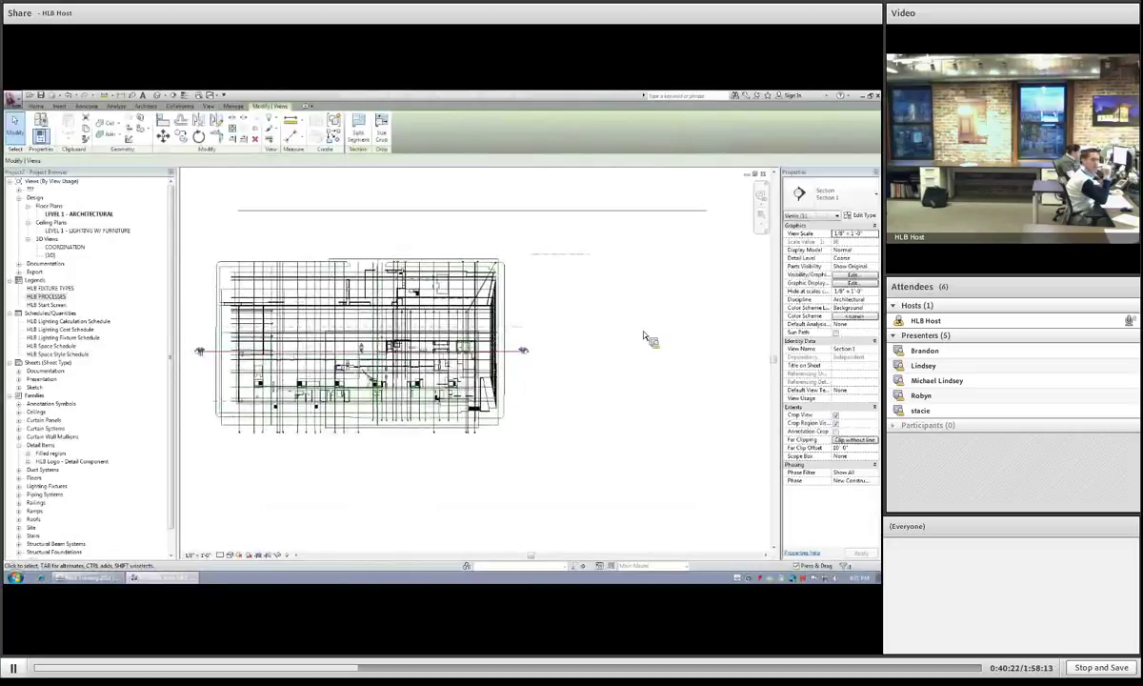
pyautogui.scroll(1, 365, 346)
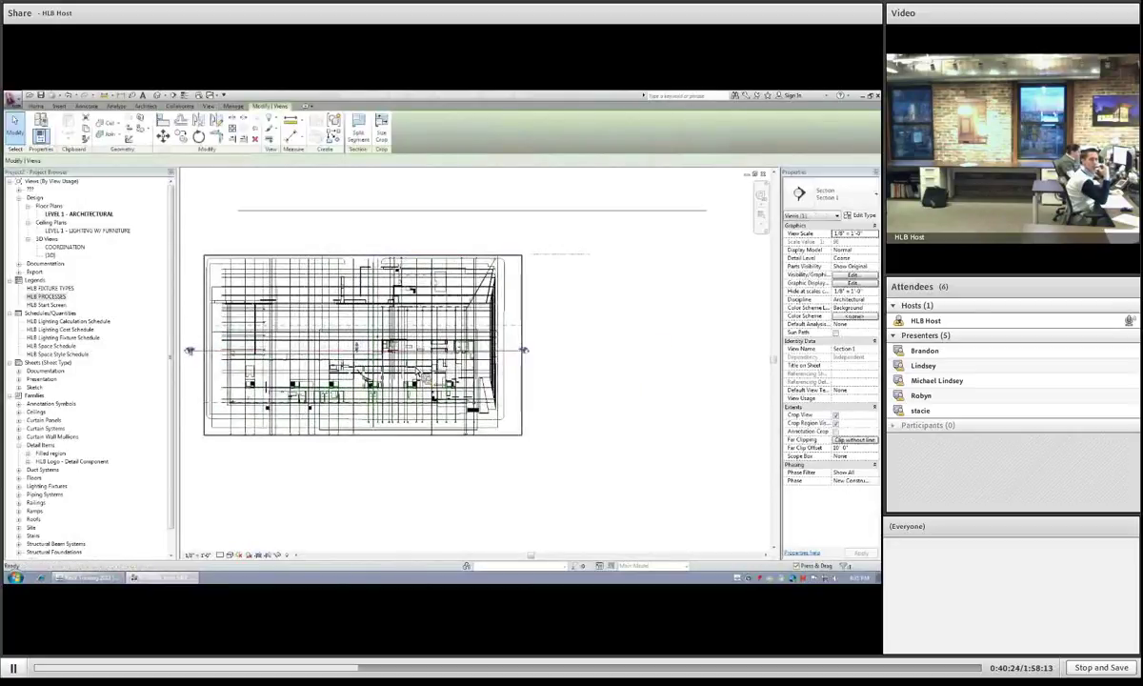
pyautogui.moveTo(358, 351); pyautogui.dragTo(420, 348)
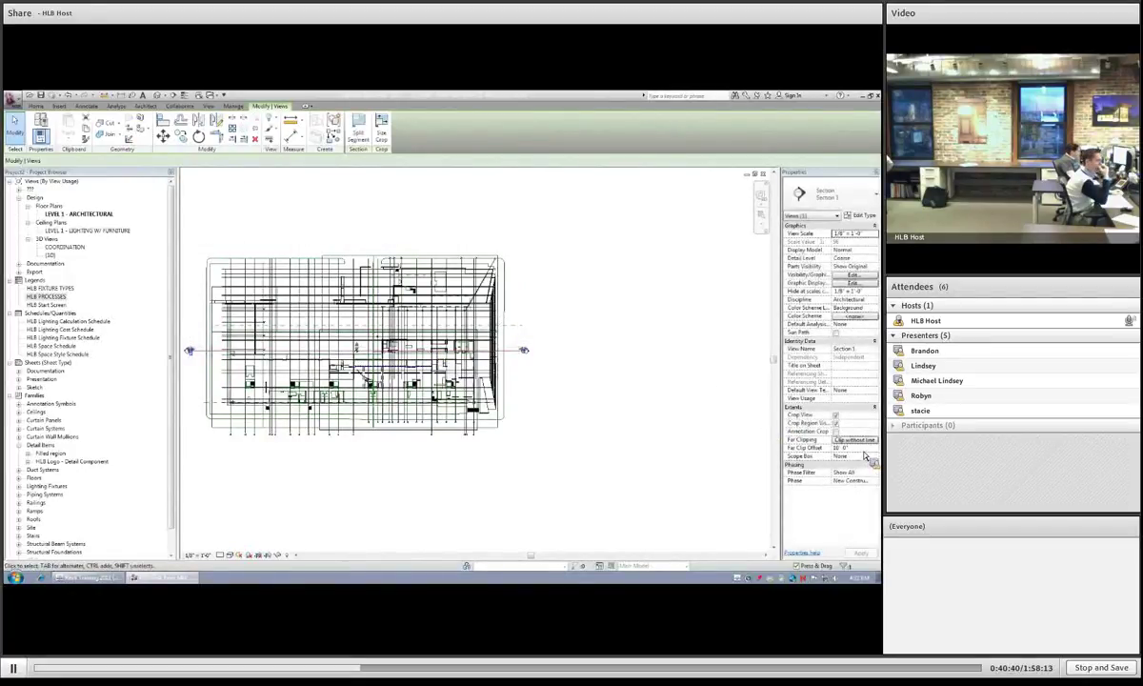
pyautogui.press('ctrl')
pyautogui.press('ctrl')
pyautogui.press('ctrl')
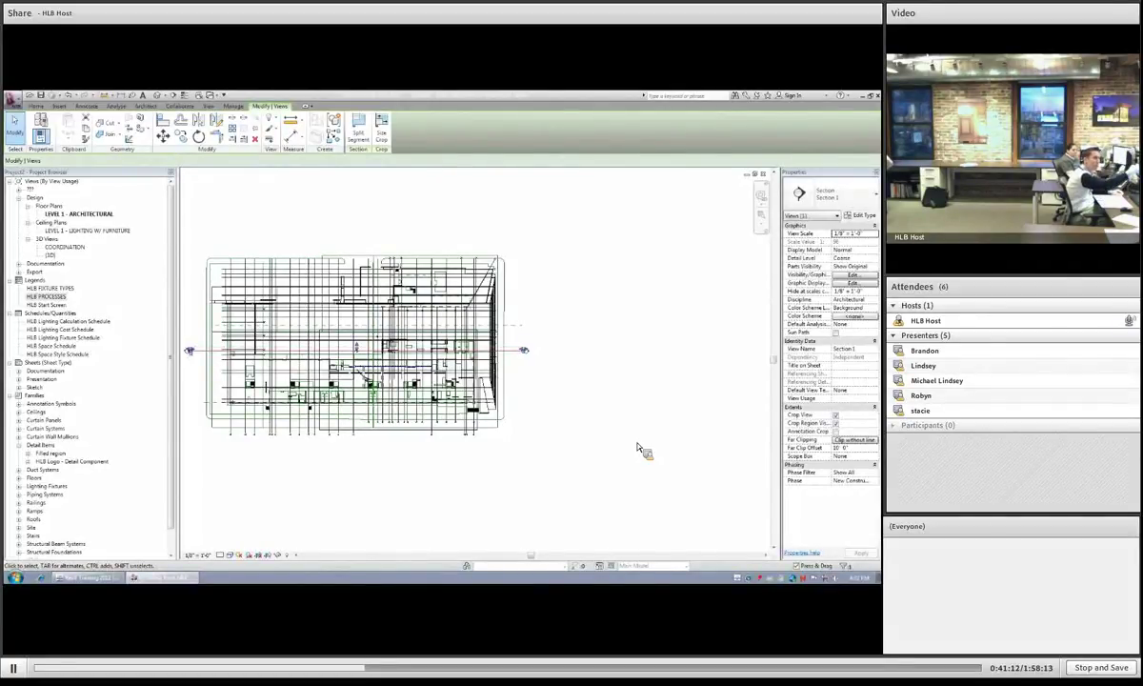
pyautogui.click(855, 458)
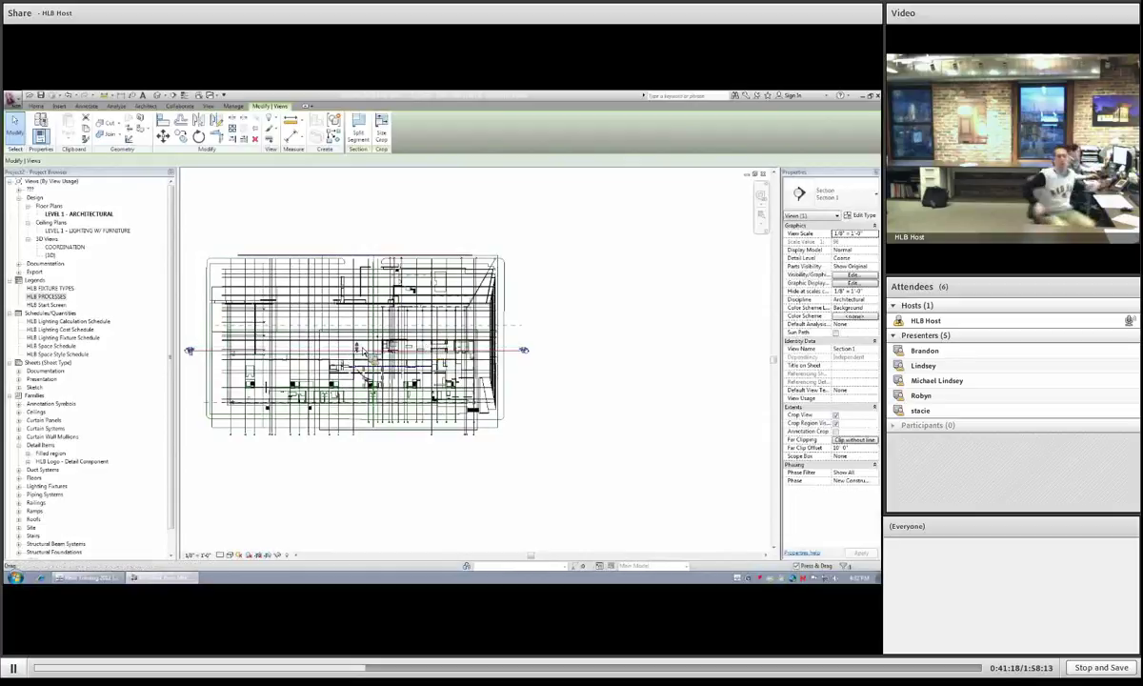
pyautogui.moveTo(362, 350); pyautogui.dragTo(368, 246)
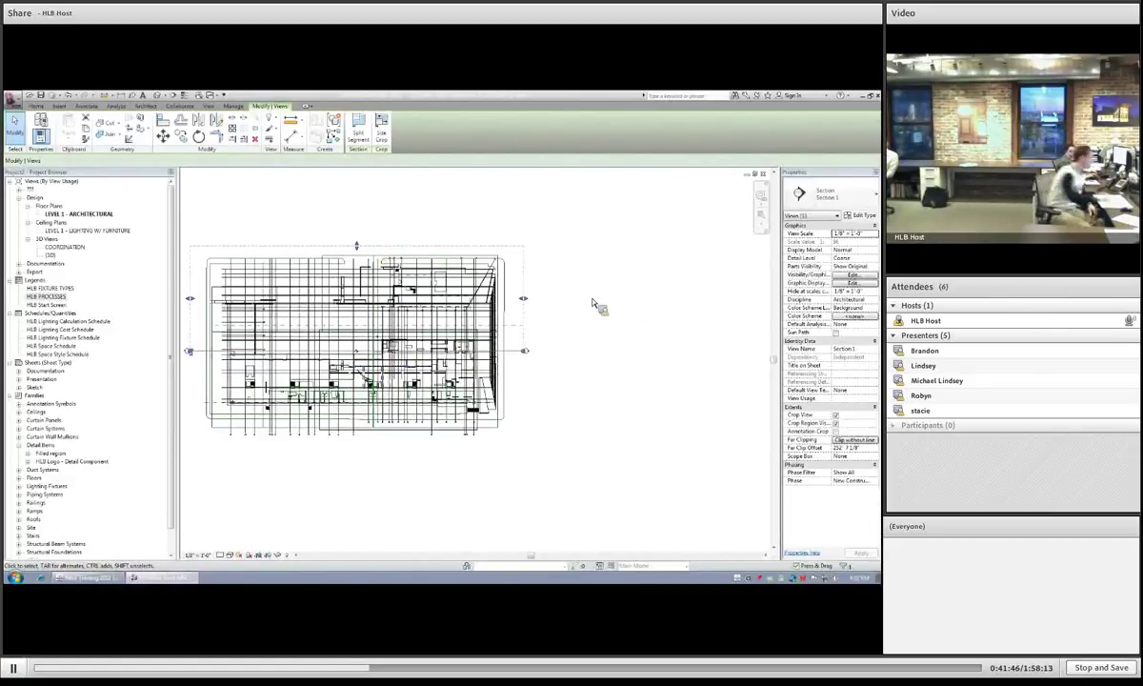
# Step: Go to the section's view and examine the linked model's level heads around GROUND LEVEL, SITE and LEVEL L1
pyautogui.rightClick(558, 279)
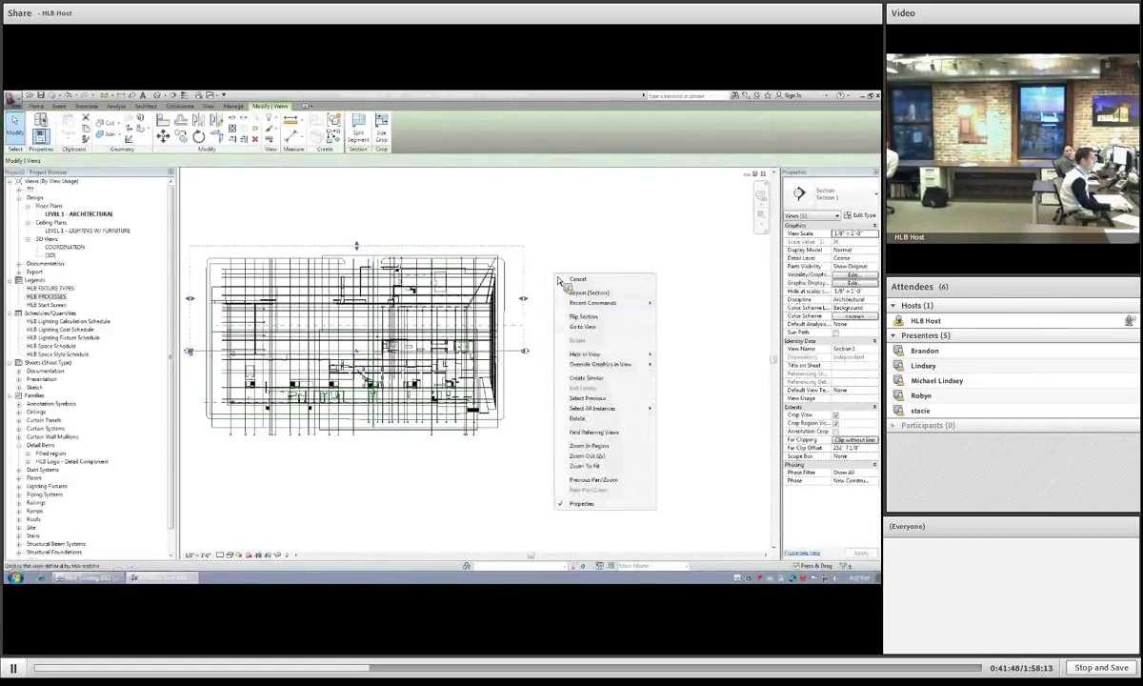
pyautogui.click(586, 338)
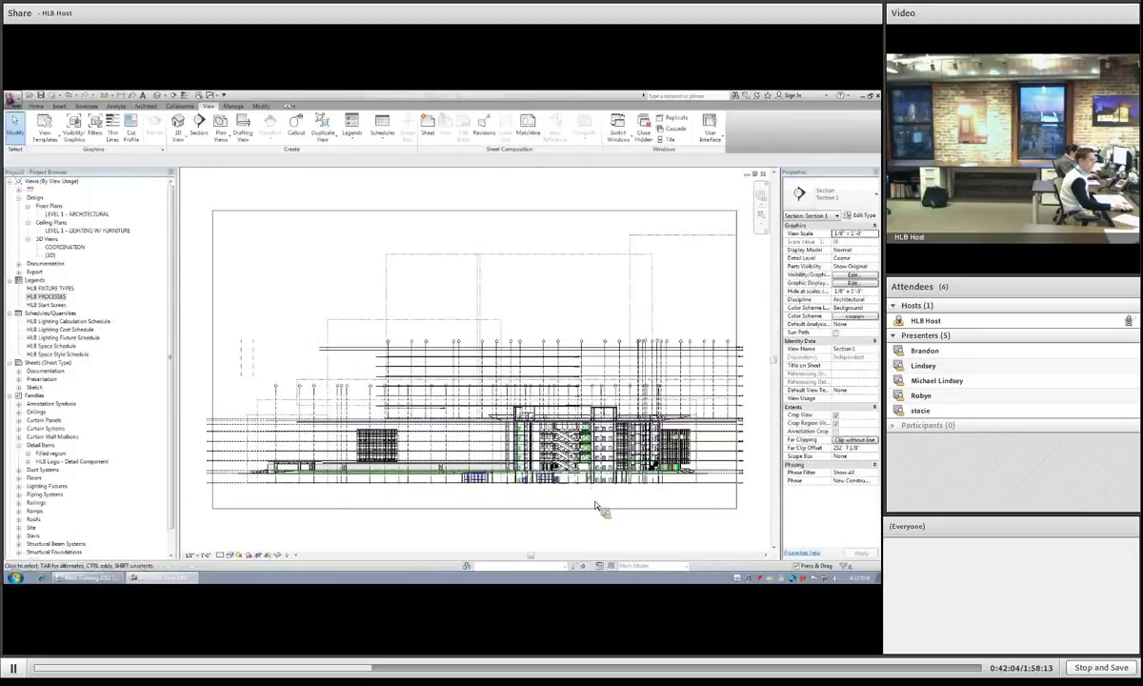
pyautogui.scroll(3, 595, 505)
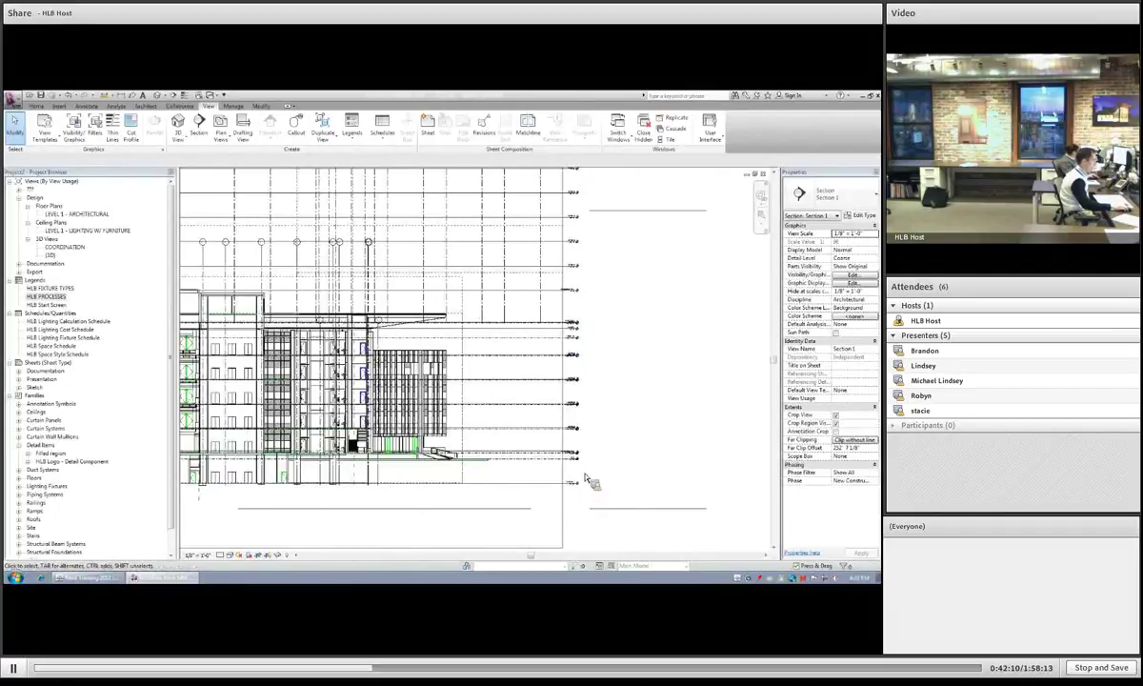
pyautogui.scroll(3, 586, 462)
pyautogui.scroll(3, 480, 399)
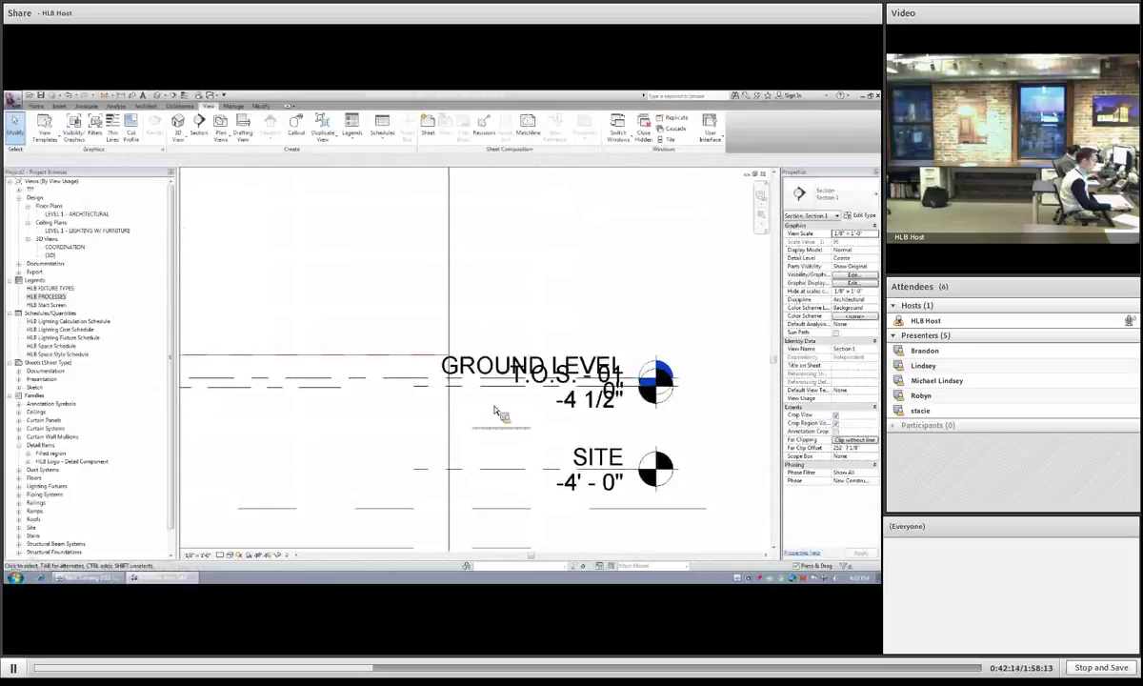
pyautogui.scroll(-5, 495, 411)
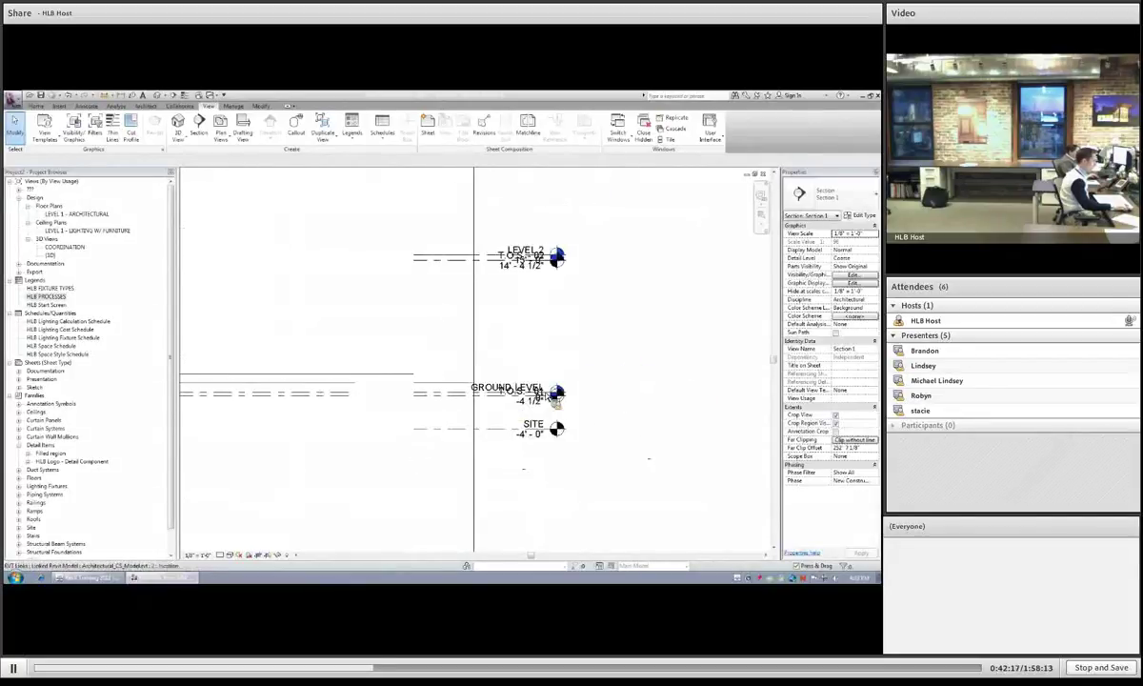
pyautogui.click(463, 398)
pyautogui.scroll(4, 535, 423)
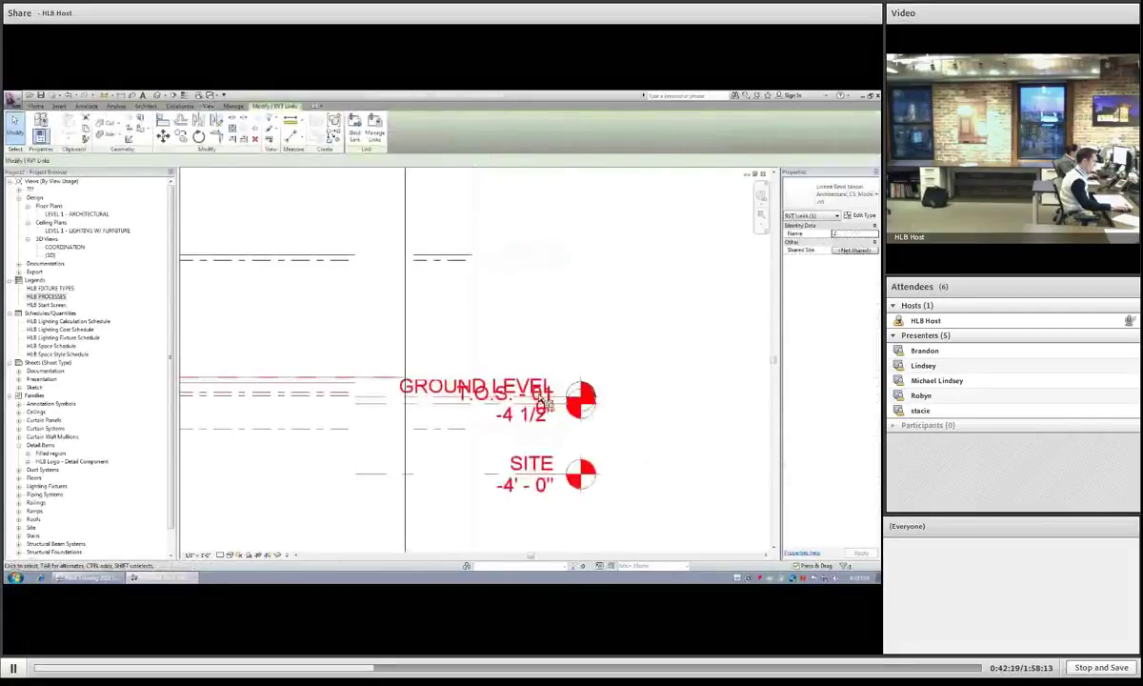
pyautogui.scroll(-4, 540, 429)
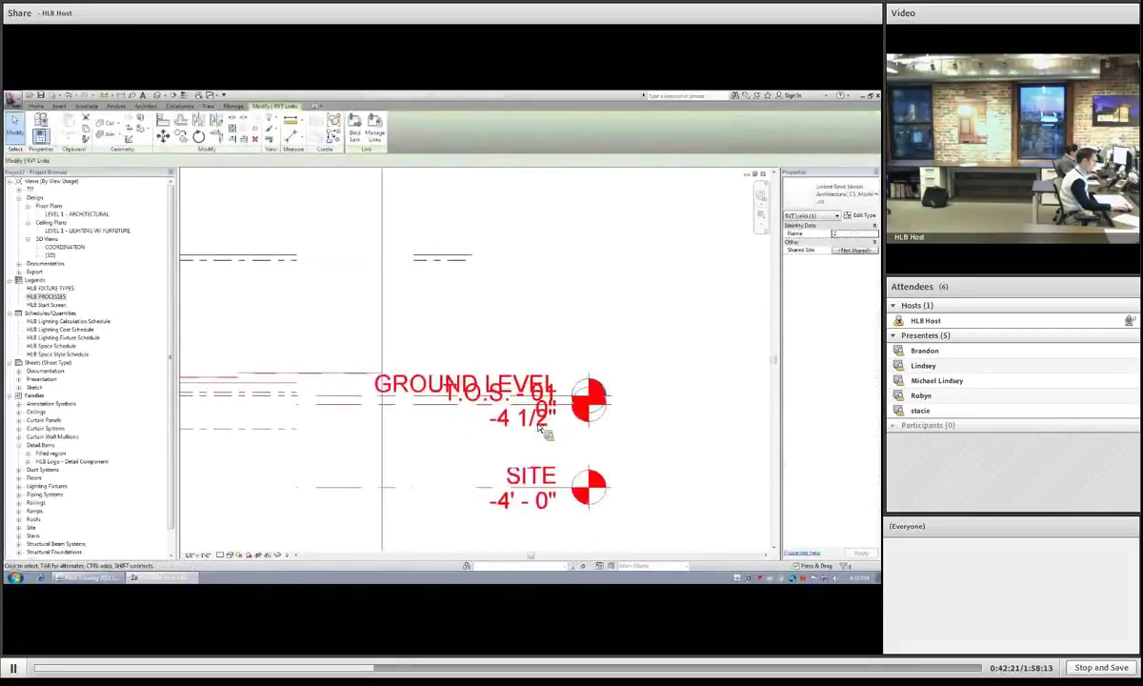
pyautogui.click(471, 442)
pyautogui.scroll(-3, 475, 447)
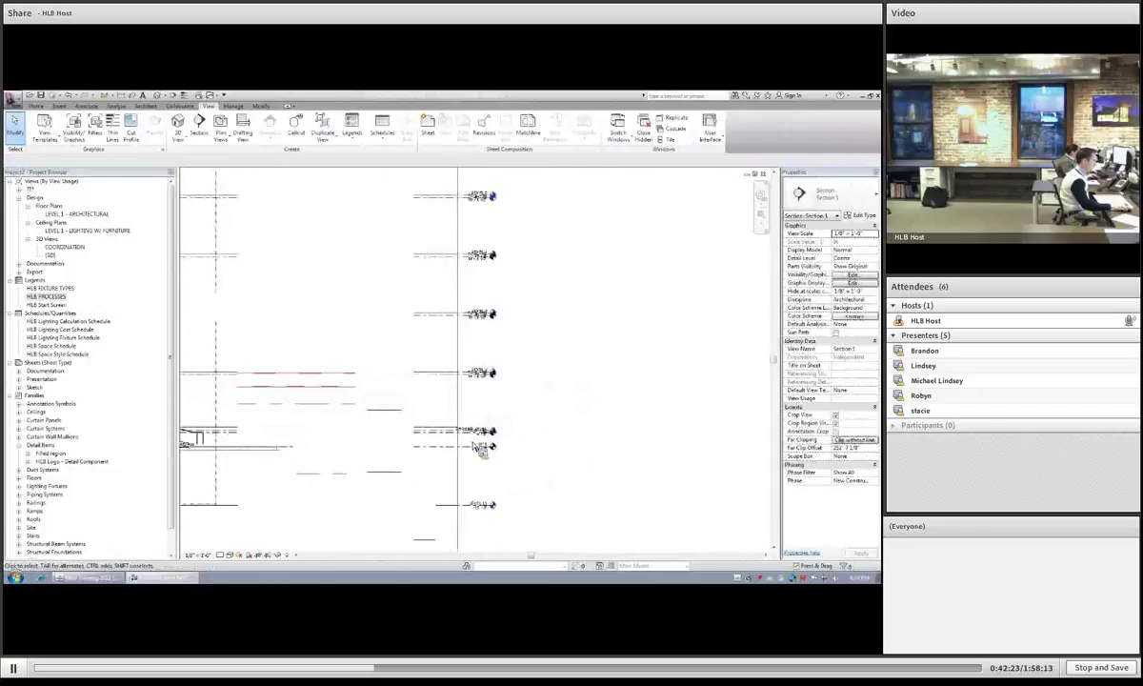
pyautogui.scroll(2, 471, 499)
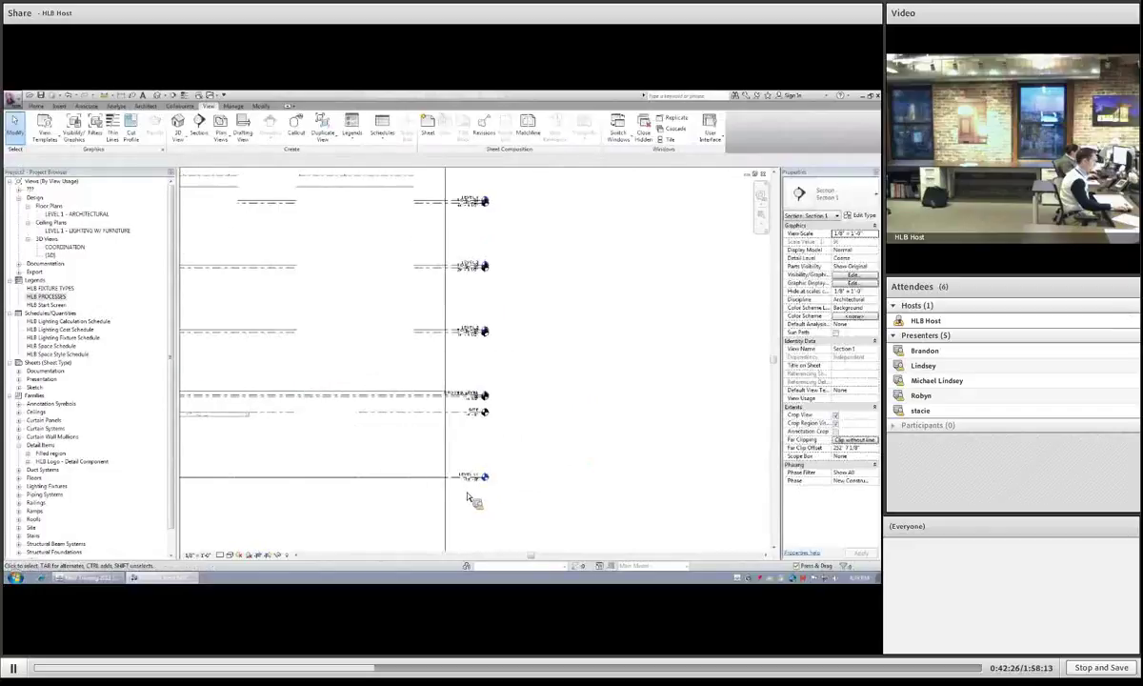
pyautogui.scroll(2, 467, 496)
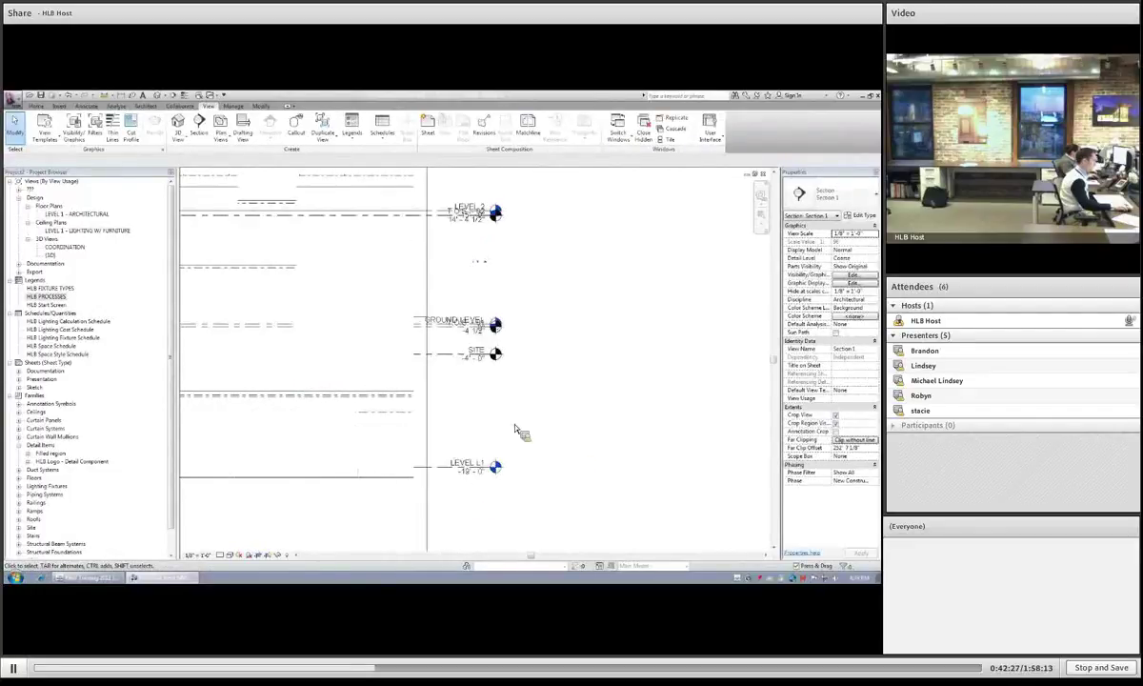
# Step: Examine the stair core, facade and lower level in the section, ending with the whole section fitted in view
pyautogui.scroll(-2, 278, 461)
pyautogui.moveTo(292, 439); pyautogui.dragTo(521, 390, button='middle')
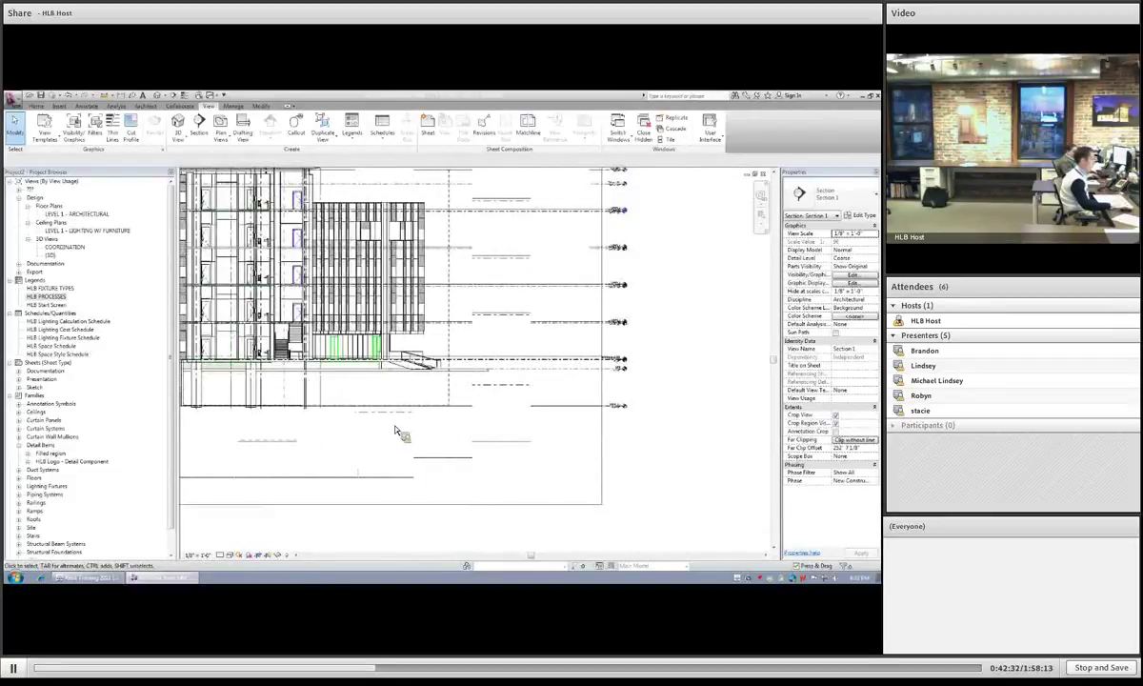
pyautogui.scroll(-1, 205, 430)
pyautogui.moveTo(205, 428); pyautogui.dragTo(398, 401, button='middle')
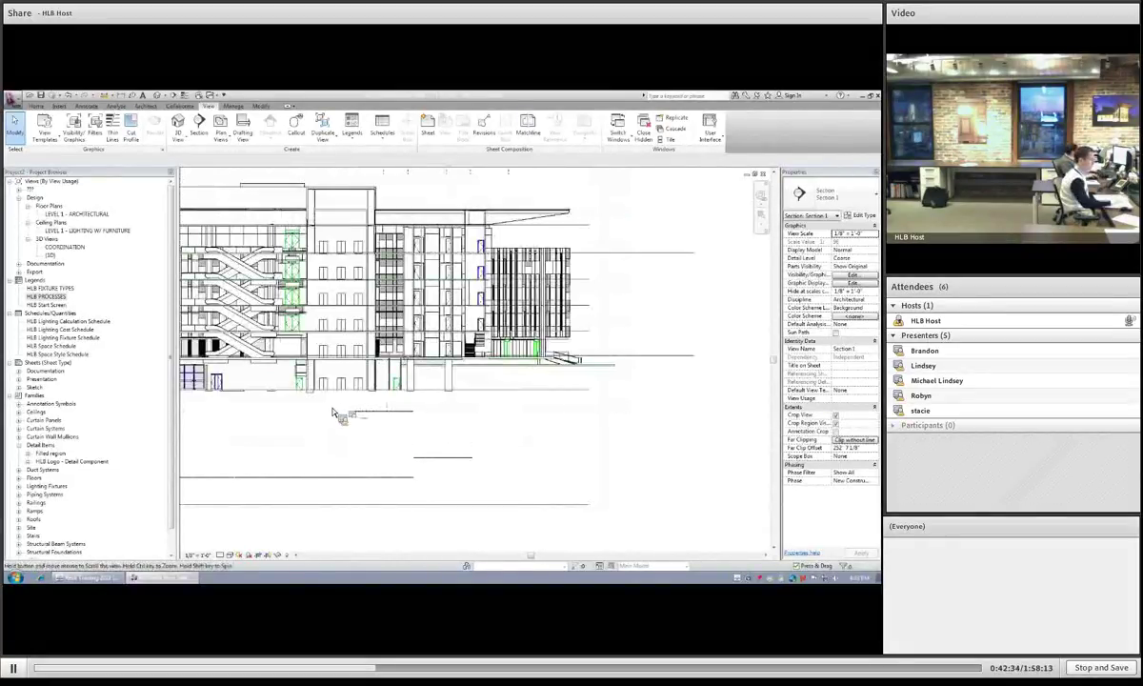
pyautogui.moveTo(220, 464); pyautogui.dragTo(251, 445, button='middle')
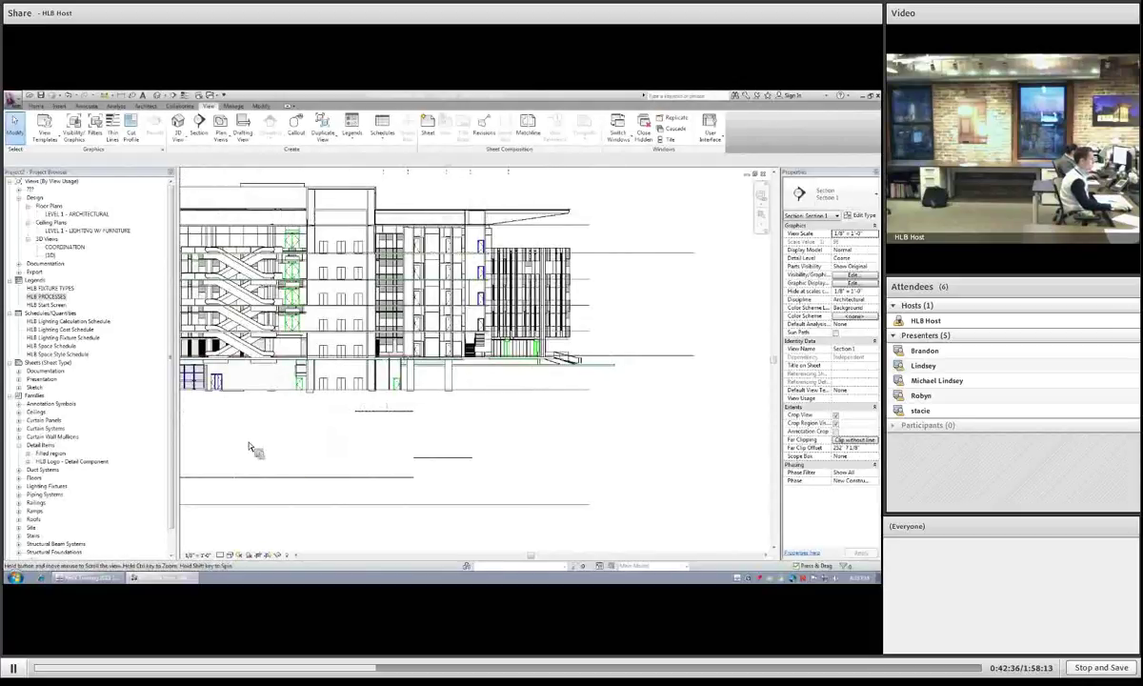
pyautogui.scroll(-2, 251, 449)
pyautogui.scroll(-3, 253, 459)
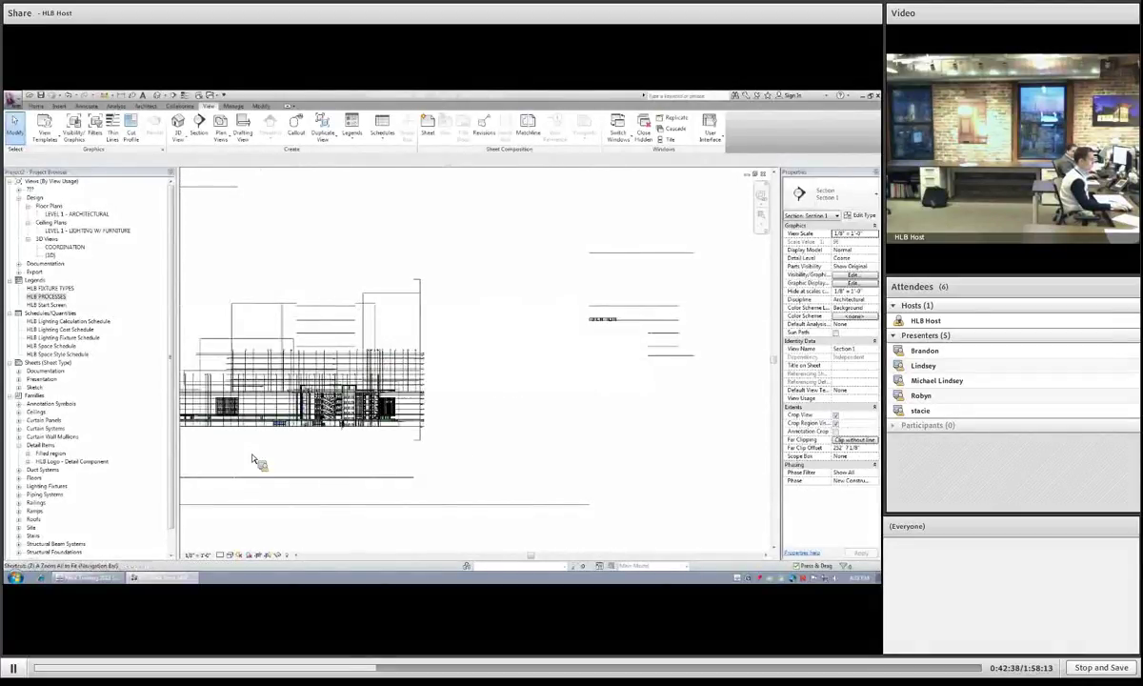
pyautogui.middleClick(255, 459)
pyautogui.middleClick(254, 459)
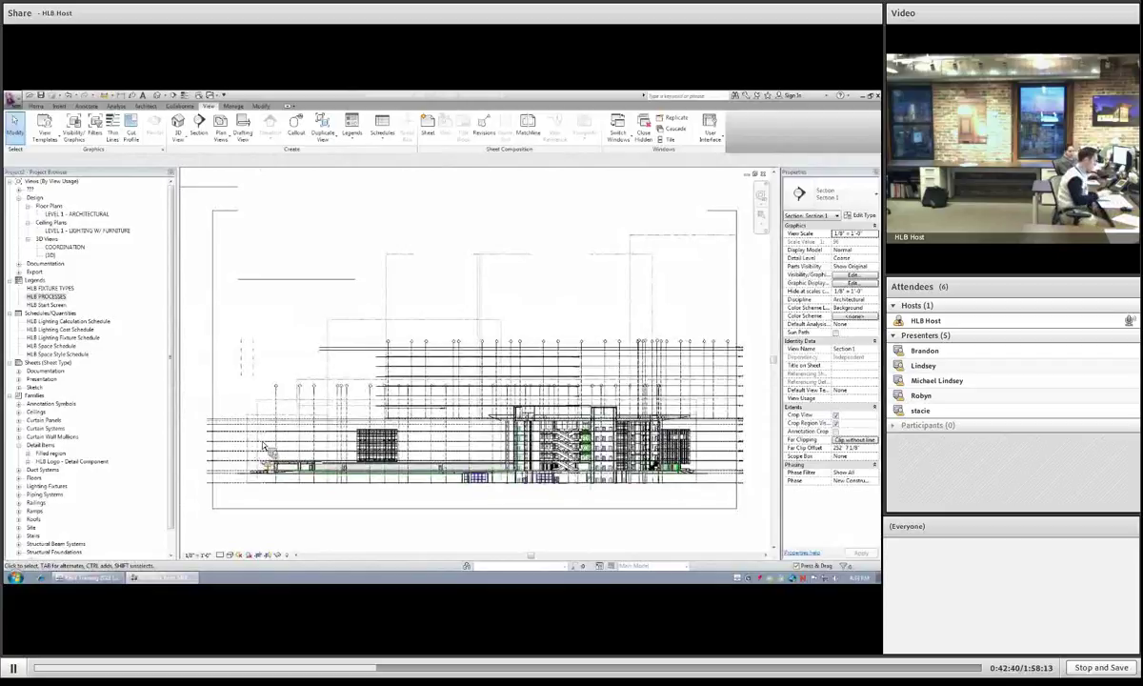
# Step: Select the linked Architectural_CT_Model by its levels in the section and move it upward, clear of the courthouse building
pyautogui.moveTo(190, 268); pyautogui.dragTo(673, 530)
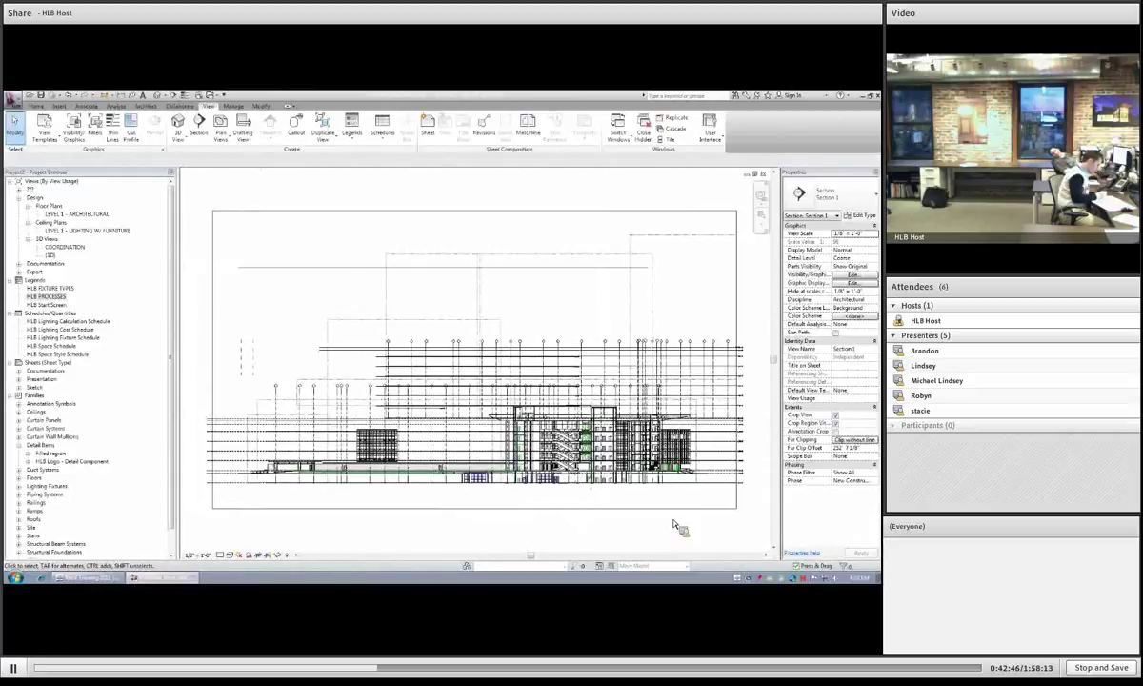
pyautogui.scroll(-1, 676, 527)
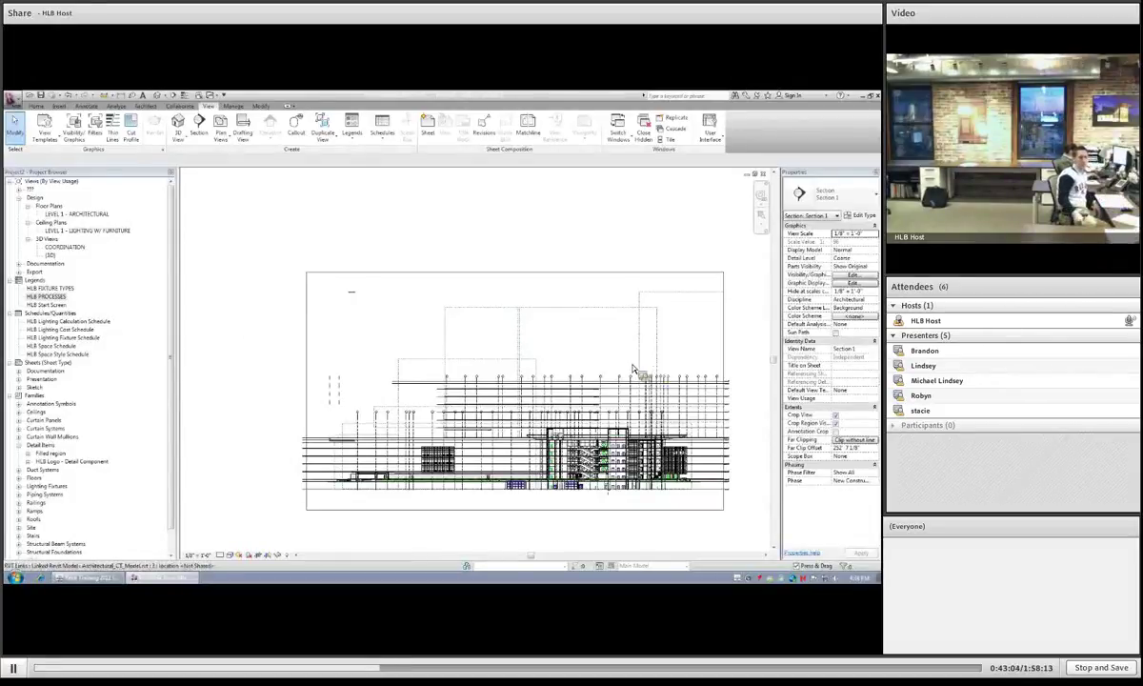
pyautogui.moveTo(632, 371); pyautogui.dragTo(566, 369, button='middle')
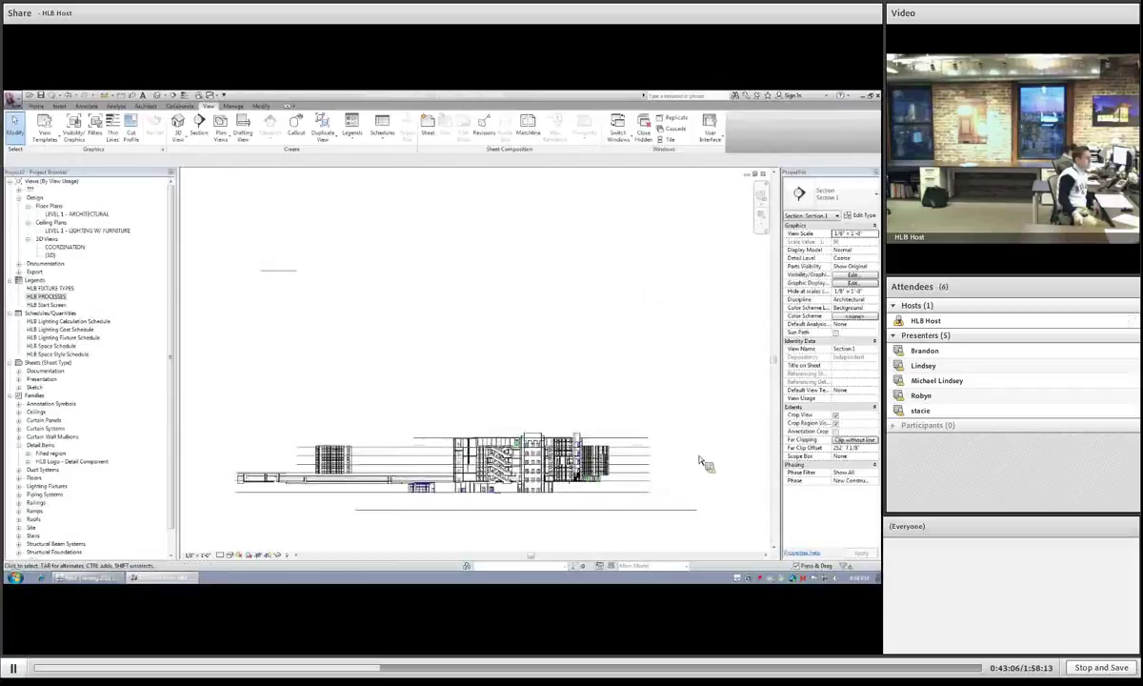
pyautogui.scroll(5, 667, 459)
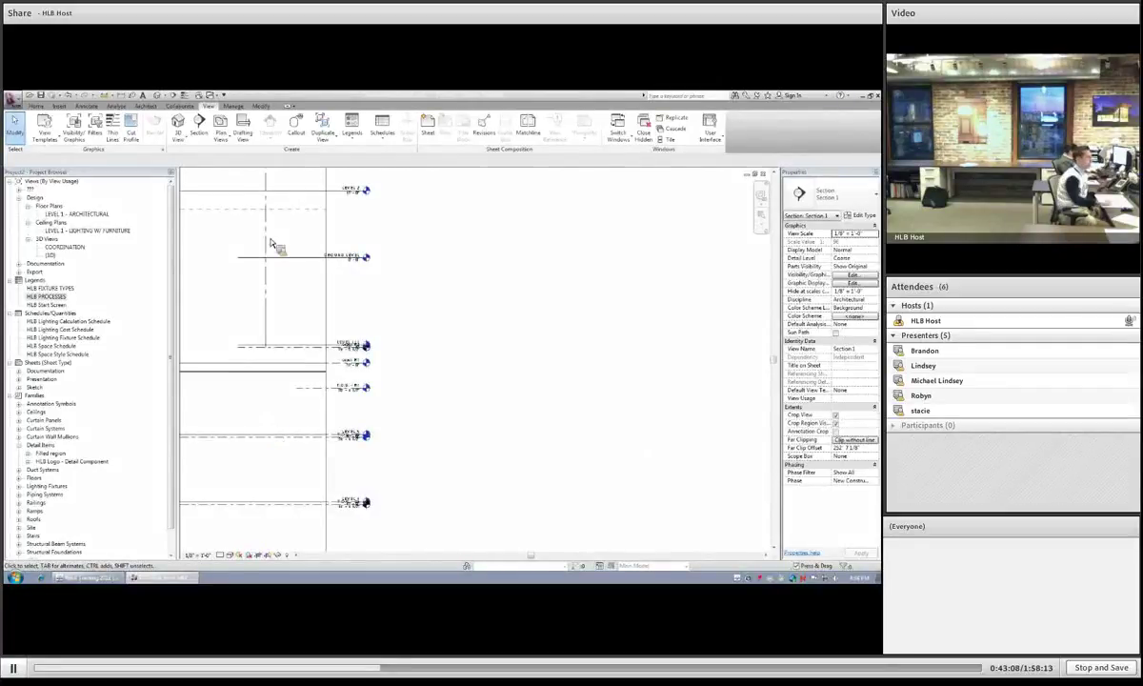
pyautogui.click(317, 321)
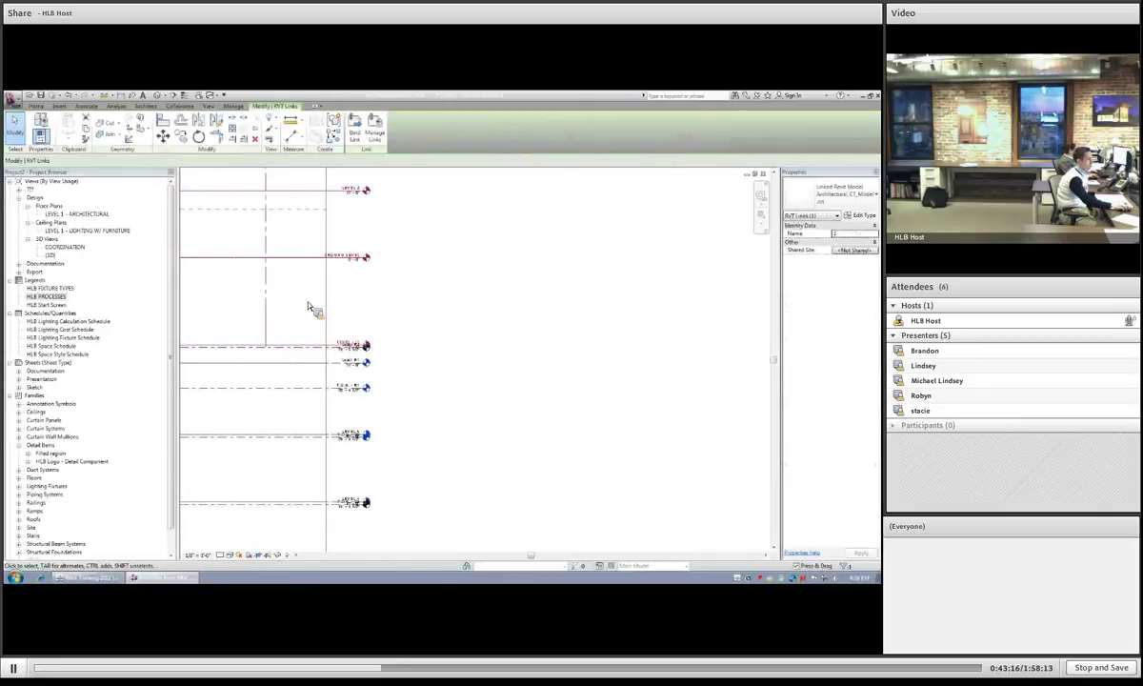
pyautogui.scroll(-2, 308, 307)
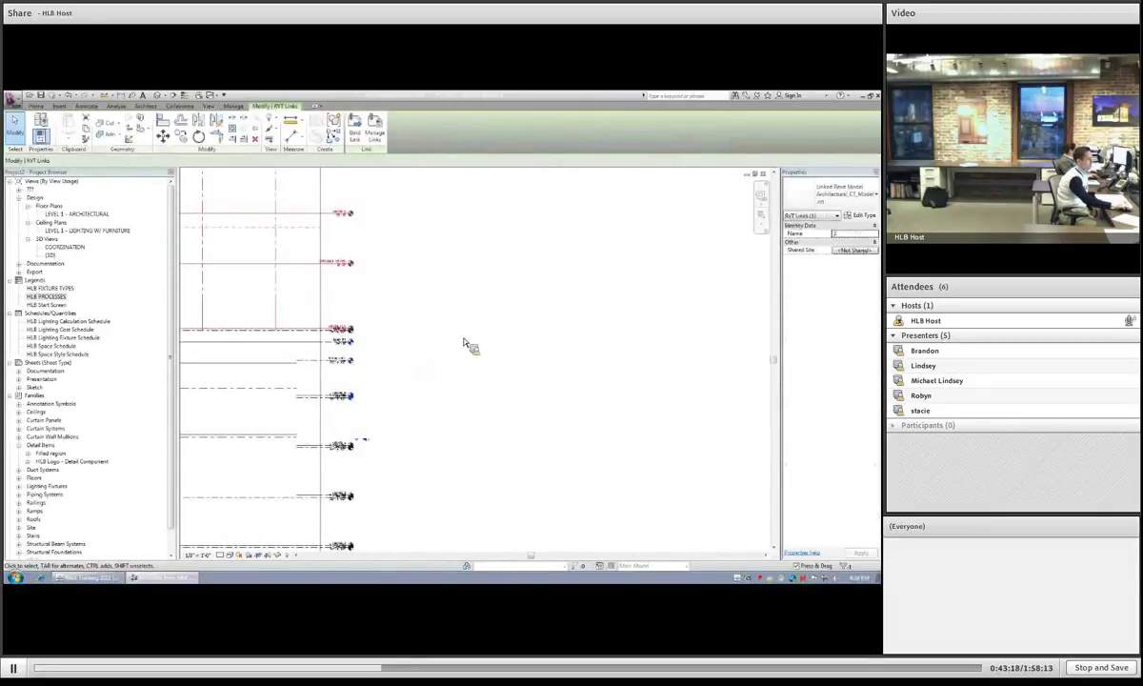
pyautogui.scroll(-2, 454, 341)
pyautogui.scroll(-2, 454, 343)
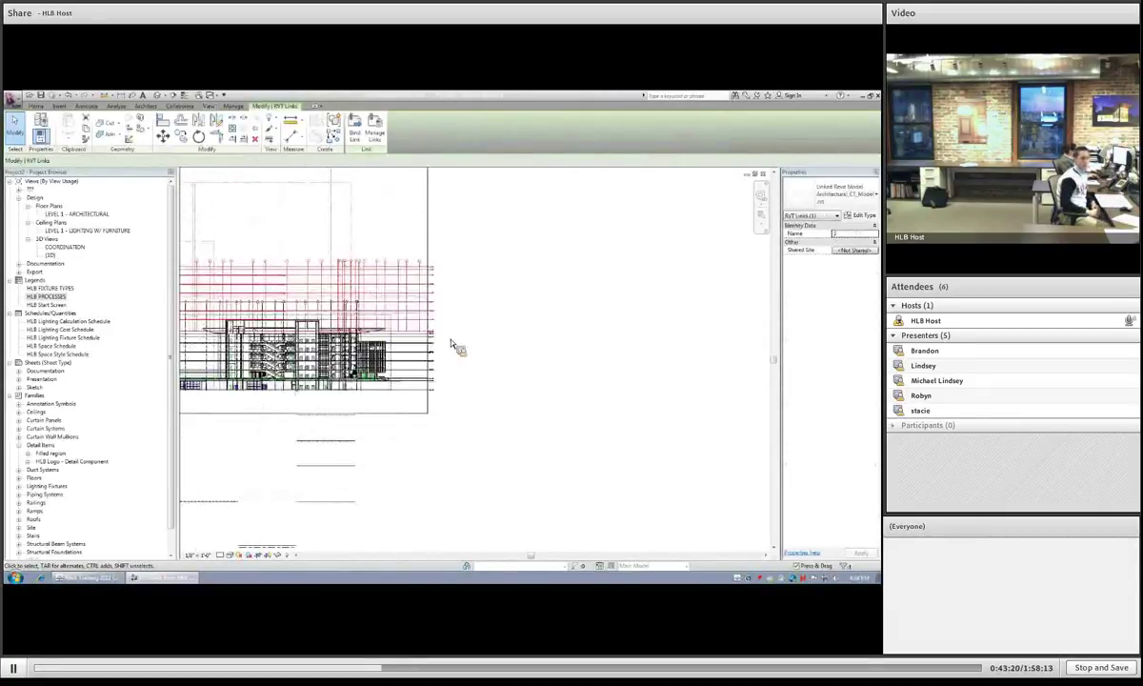
pyautogui.scroll(-2, 493, 338)
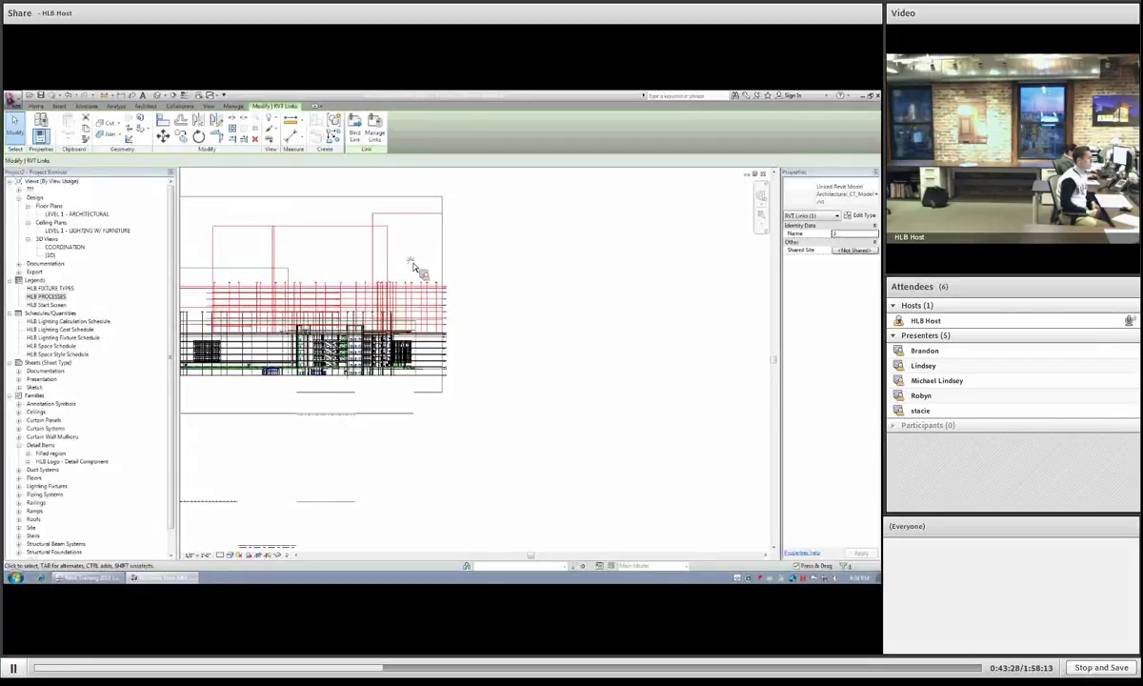
pyautogui.moveTo(408, 256); pyautogui.dragTo(402, 295)
pyautogui.moveTo(416, 293); pyautogui.dragTo(412, 279)
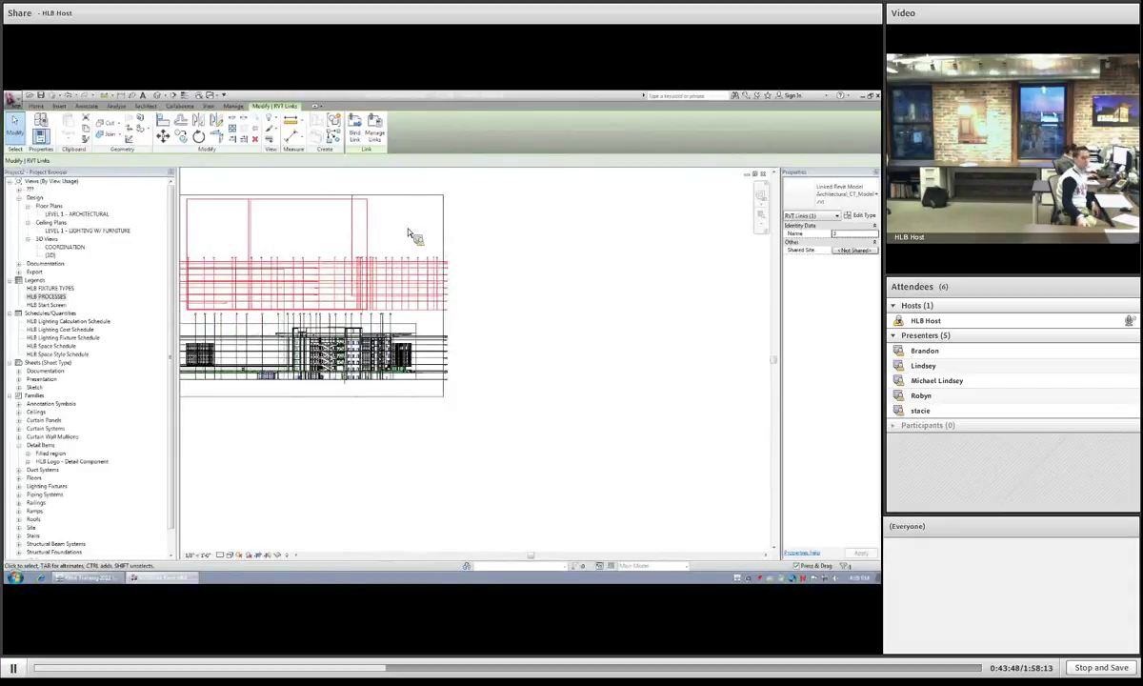
# Step: Align grid line F of the linked Architectural_CT_Model with the matching grid line above the courthouse building in the section
pyautogui.press('a')
pyautogui.press('l')
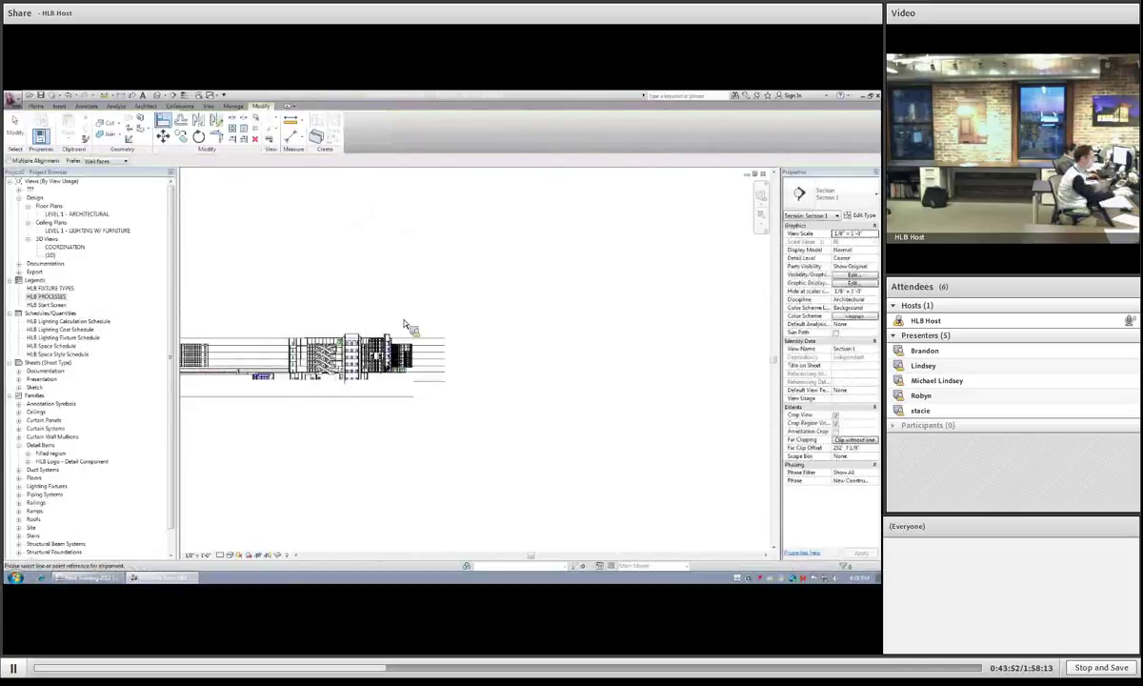
pyautogui.scroll(3, 404, 321)
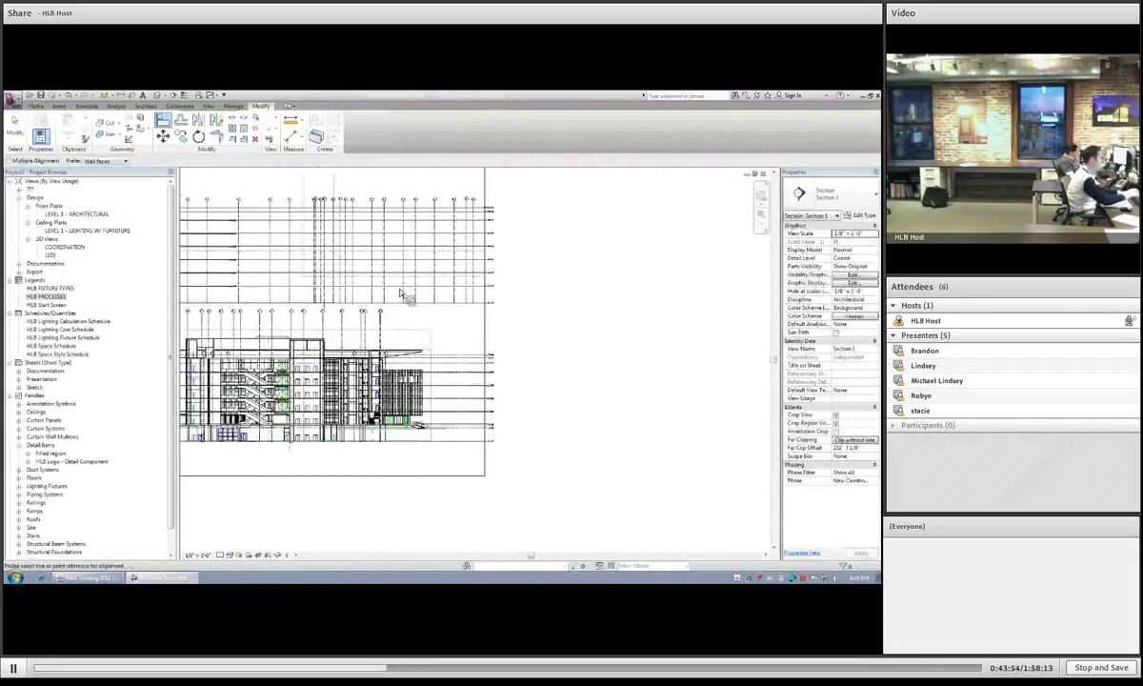
pyautogui.scroll(3, 374, 295)
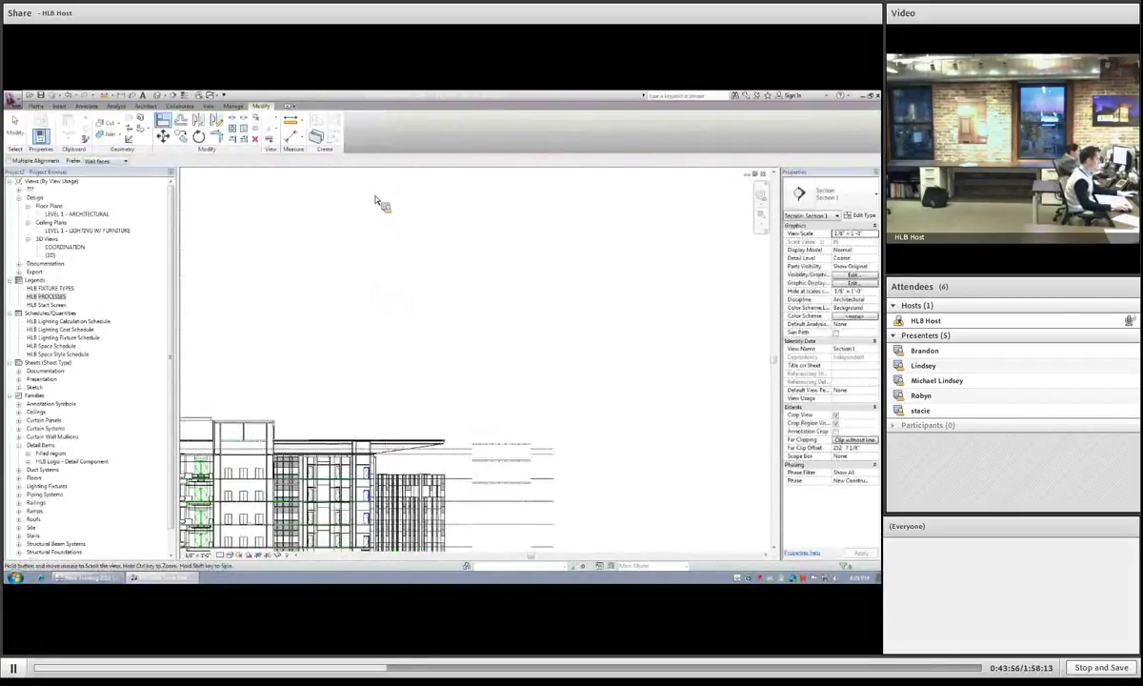
pyautogui.scroll(4, 382, 240)
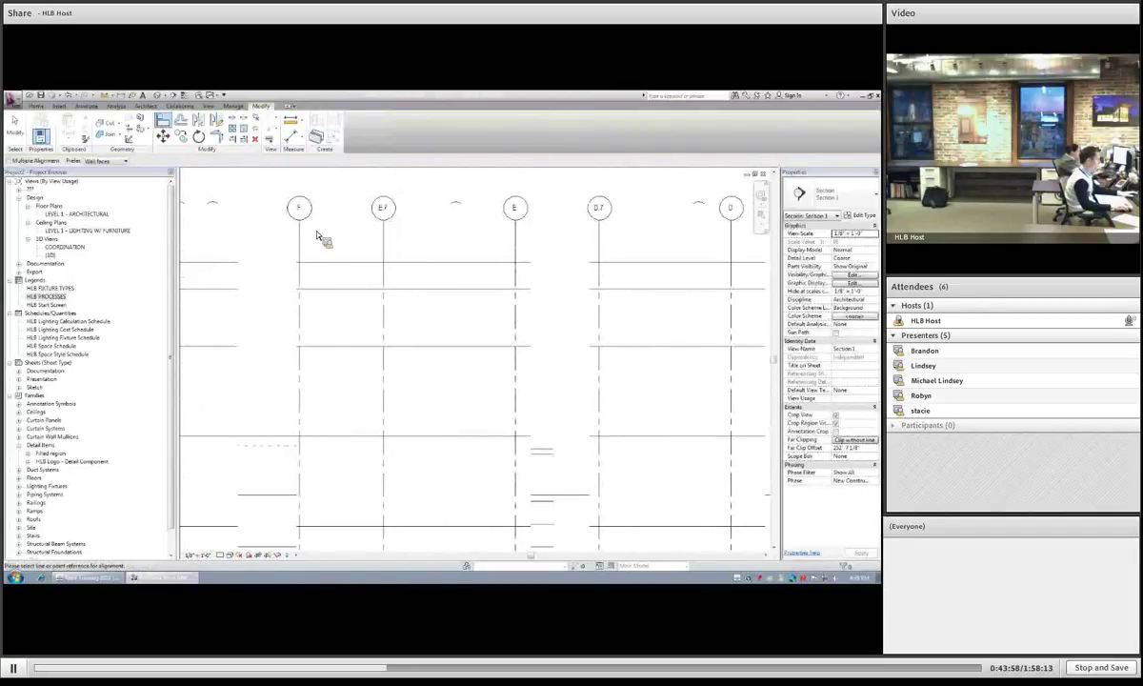
pyautogui.scroll(-4, 314, 270)
pyautogui.scroll(1, 283, 407)
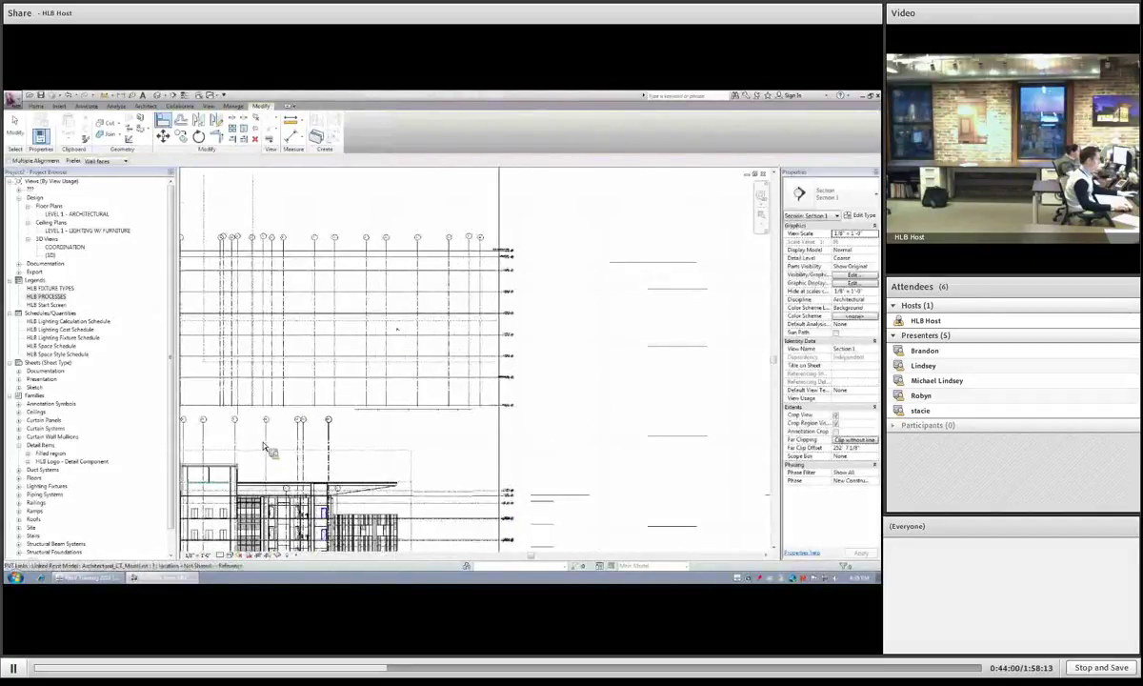
pyautogui.scroll(3, 262, 436)
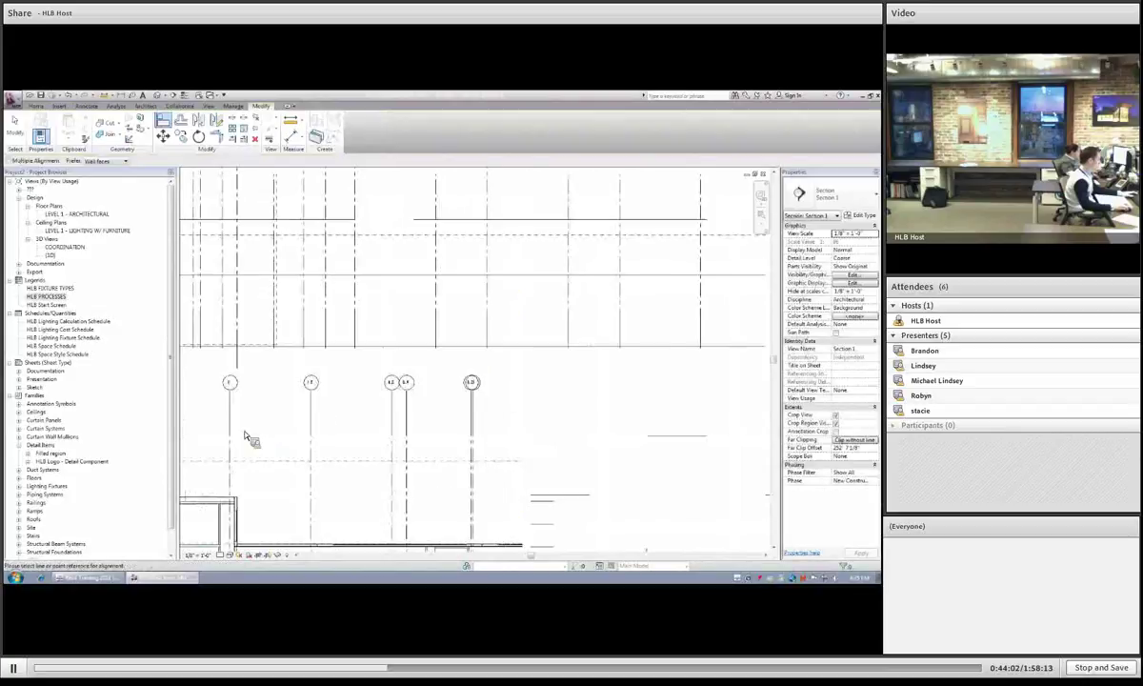
pyautogui.scroll(-1, 369, 413)
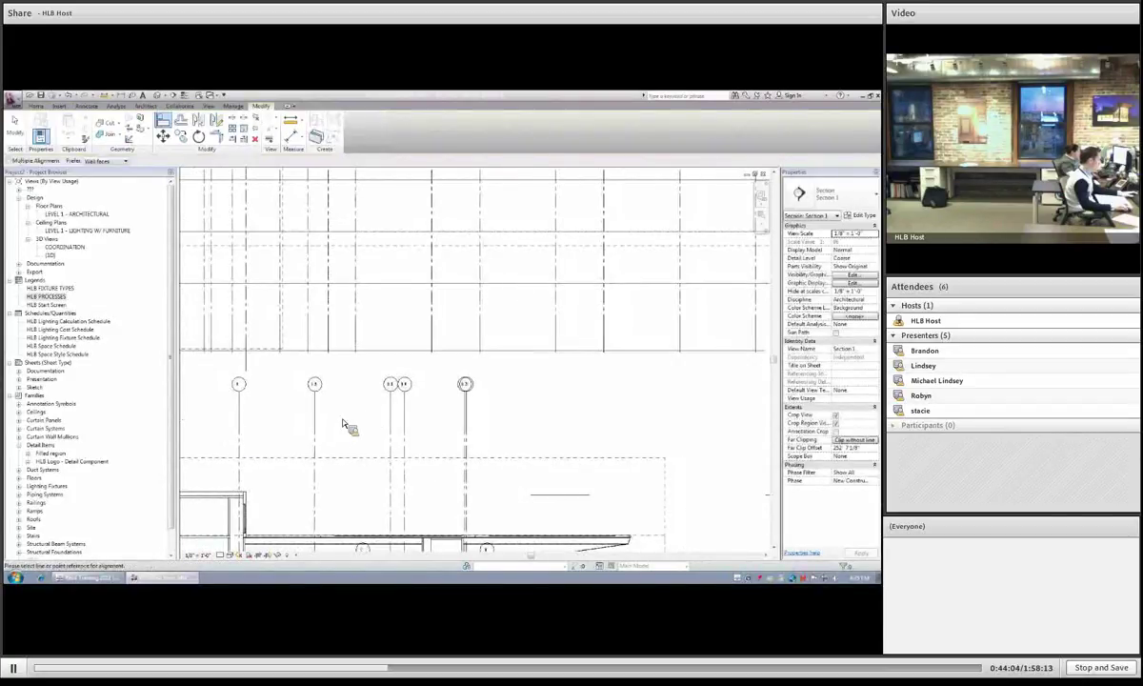
pyautogui.moveTo(345, 424); pyautogui.dragTo(534, 360, button='middle')
pyautogui.scroll(-1, 534, 360)
pyautogui.scroll(1, 535, 358)
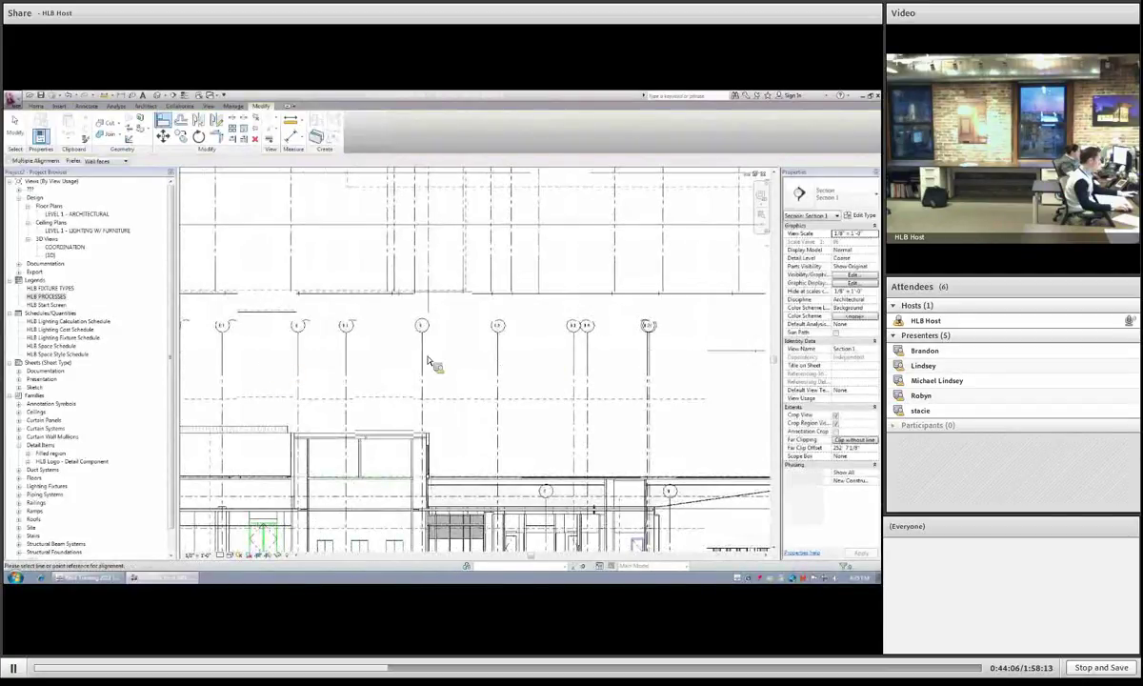
pyautogui.moveTo(457, 362); pyautogui.dragTo(500, 353, button='middle')
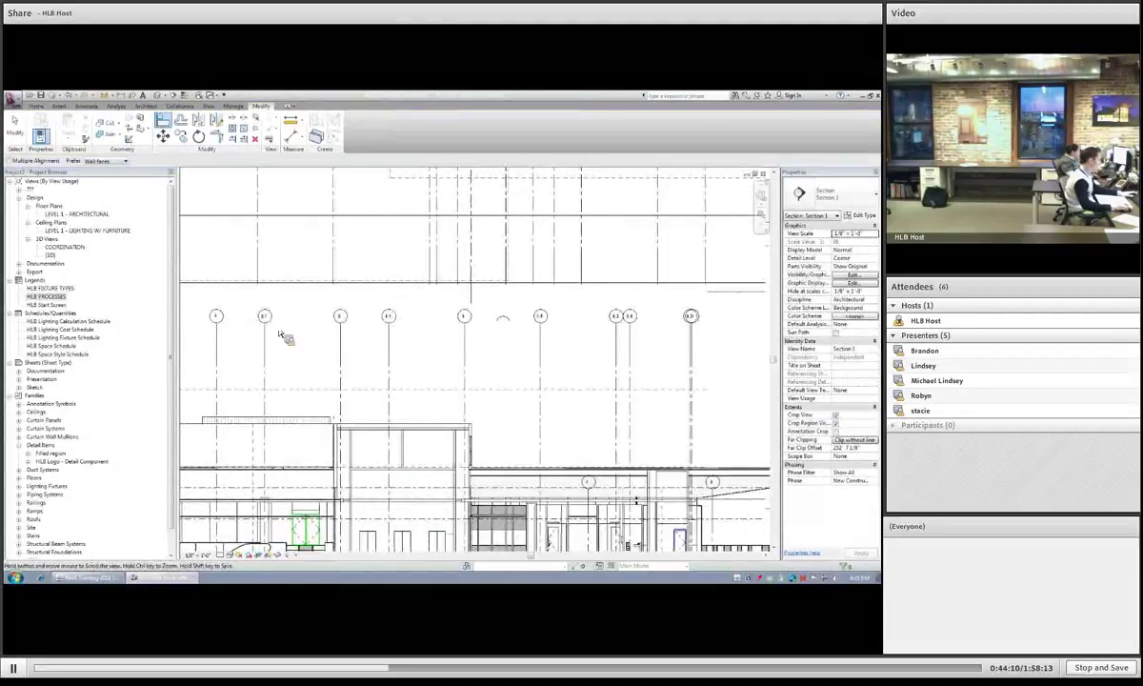
pyautogui.moveTo(280, 333); pyautogui.dragTo(274, 331, button='middle')
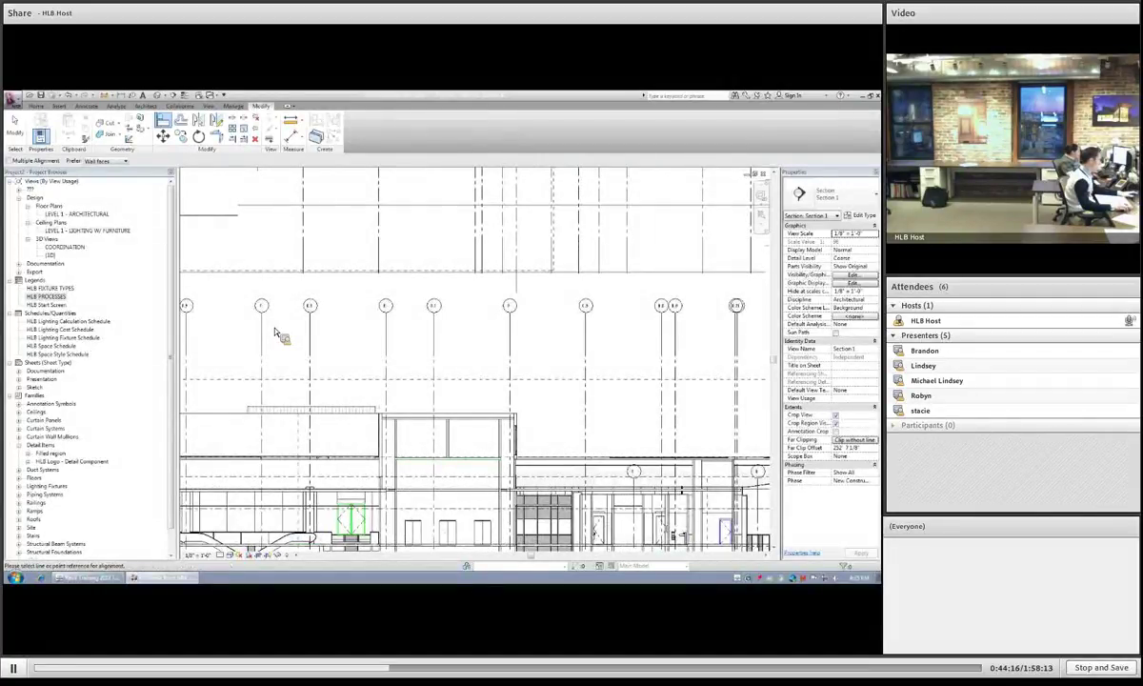
pyautogui.scroll(1, 274, 333)
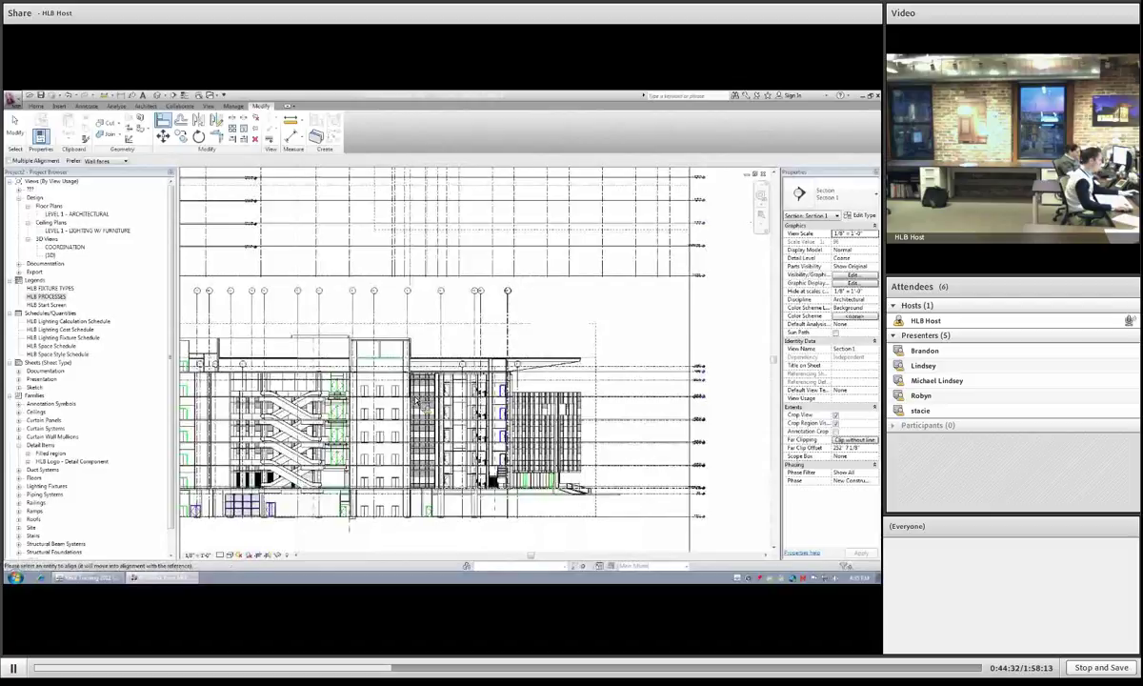
pyautogui.moveTo(518, 180); pyautogui.dragTo(395, 305, button='middle')
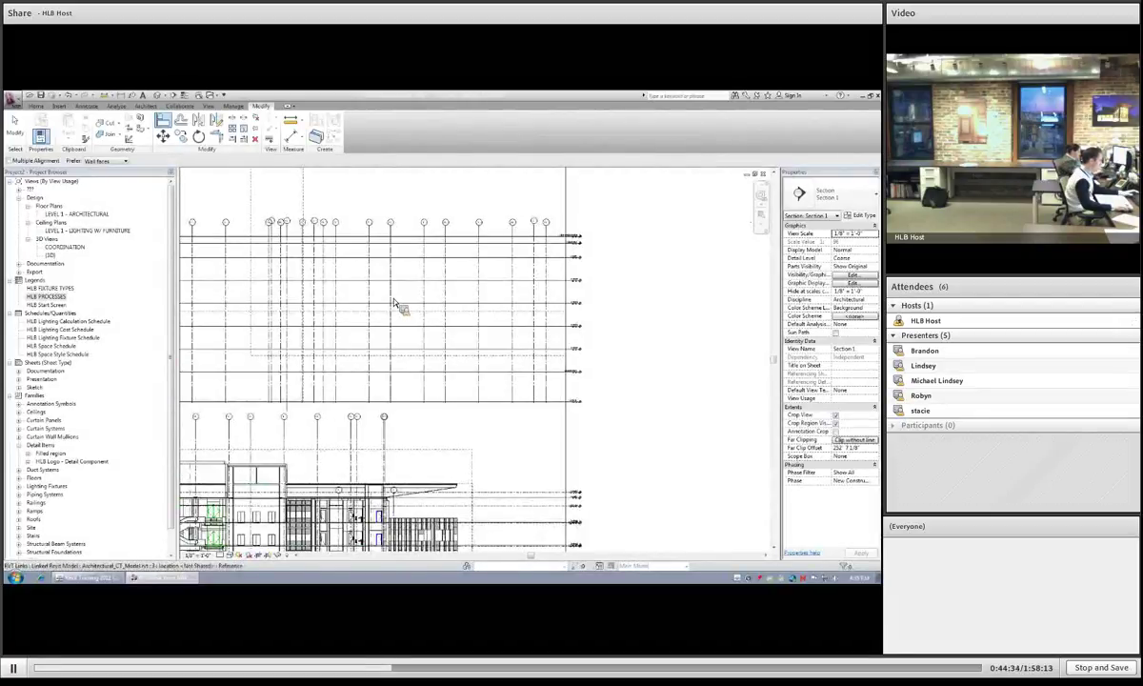
pyautogui.scroll(5, 374, 242)
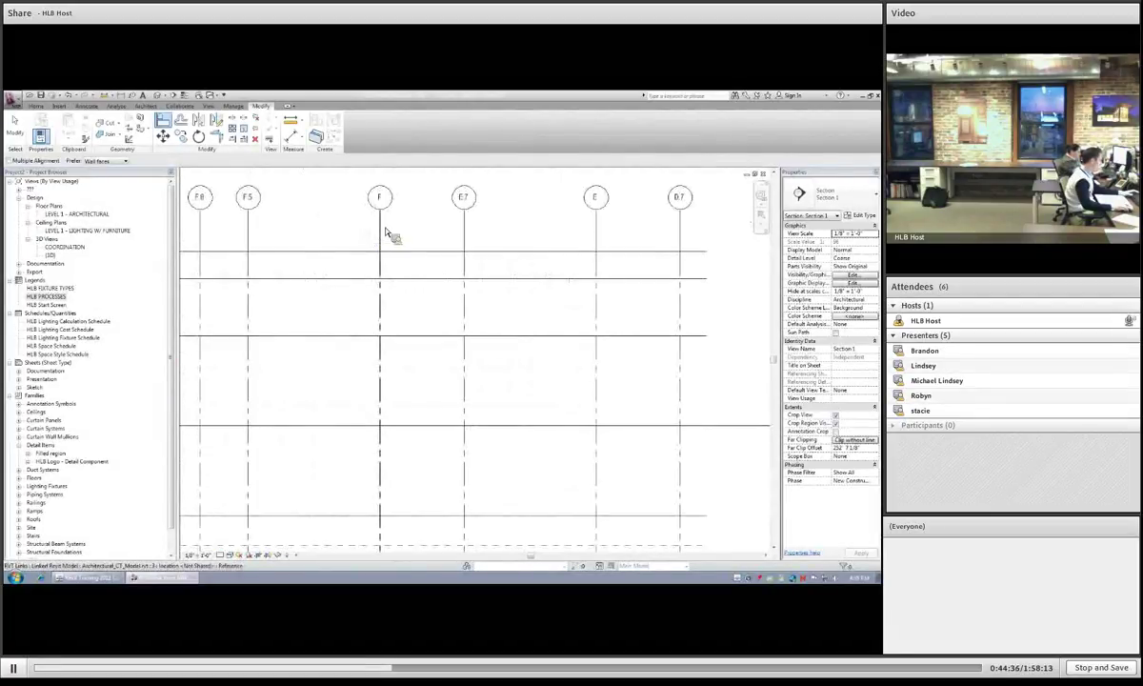
pyautogui.click(384, 233)
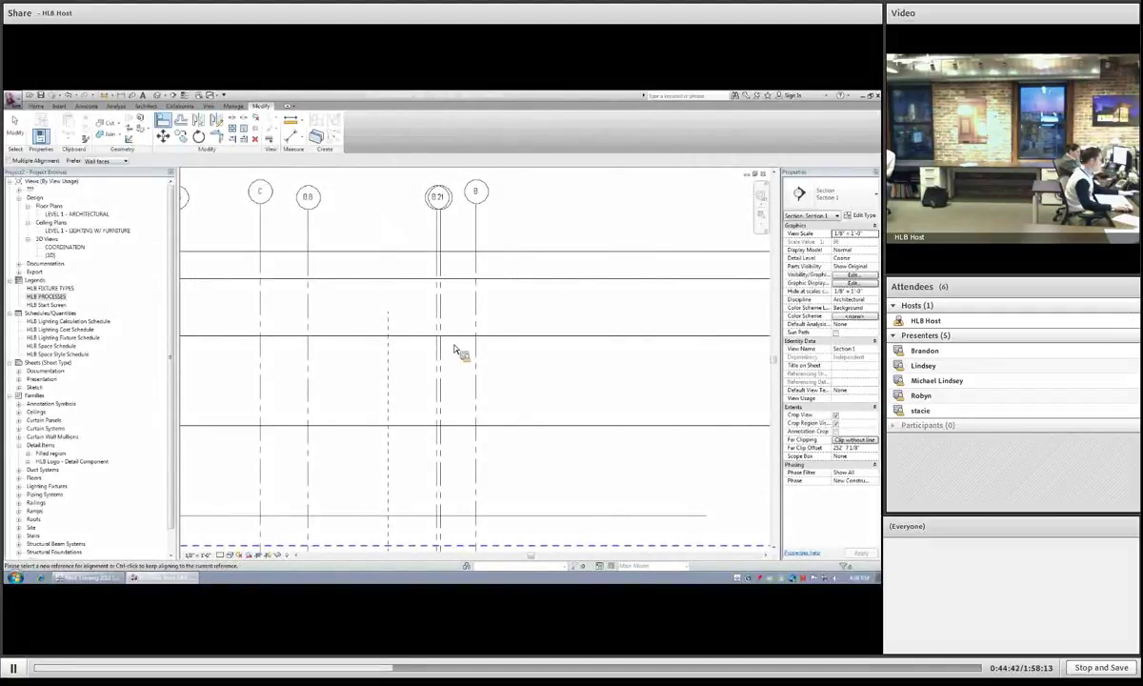
pyautogui.press('Escape')
pyautogui.scroll(-5, 455, 350)
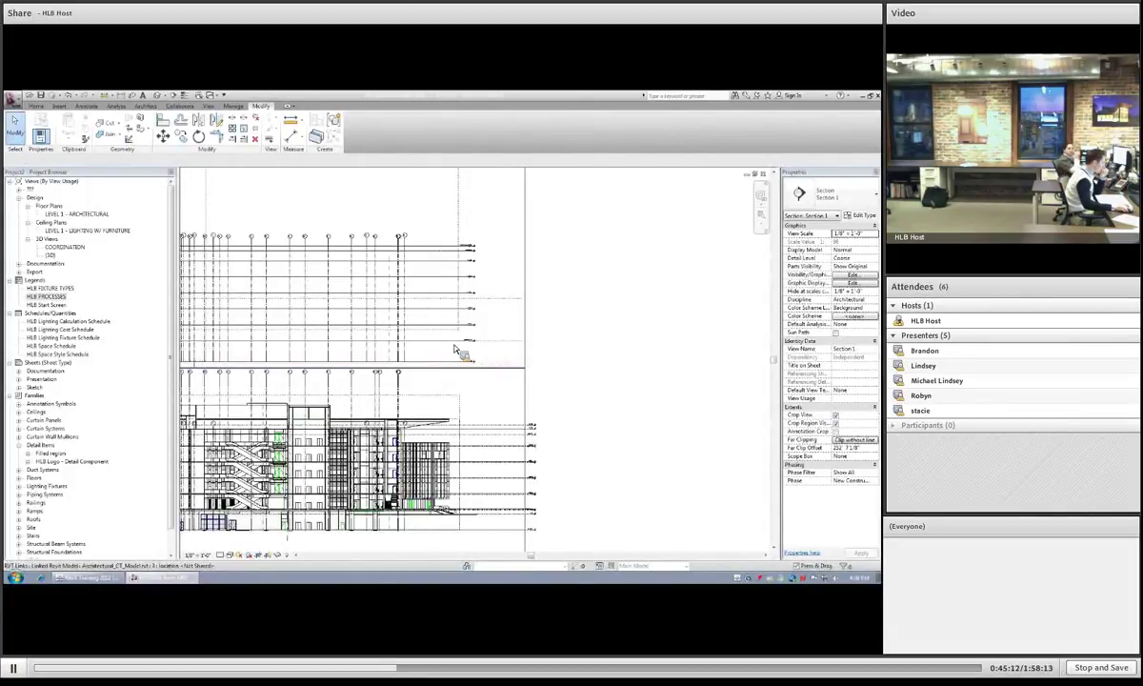
# Step: Delete the linked Architectural_CT_Model instance from the section, leaving its link file loaded in the project
pyautogui.click(437, 249)
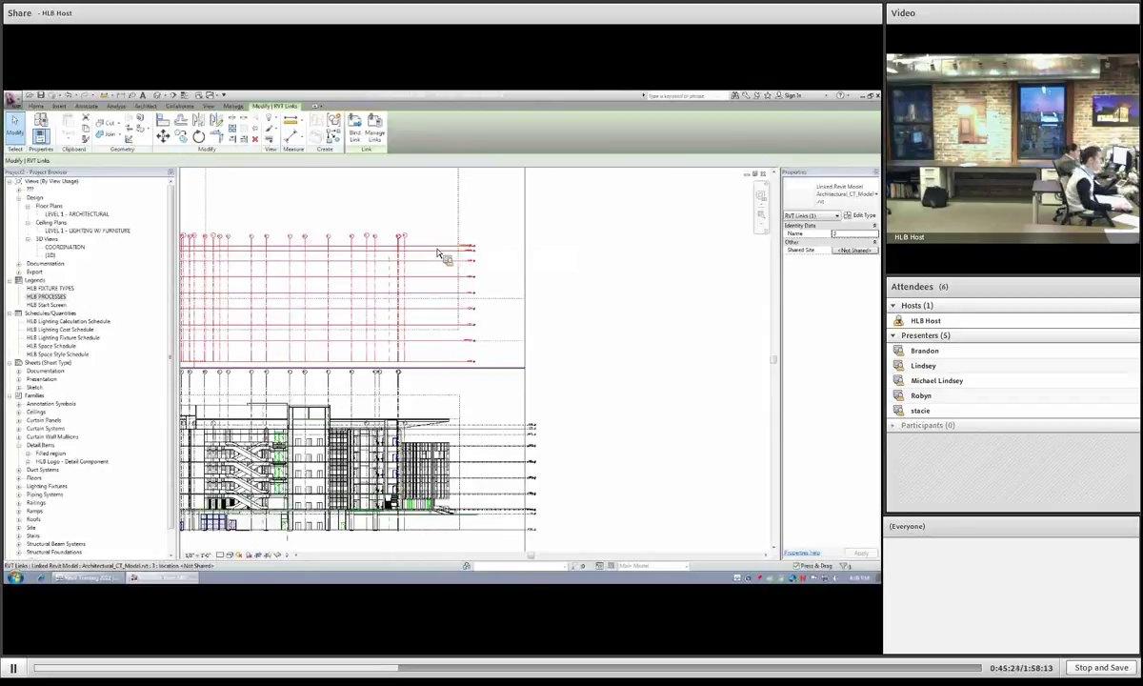
pyautogui.press('Delete')
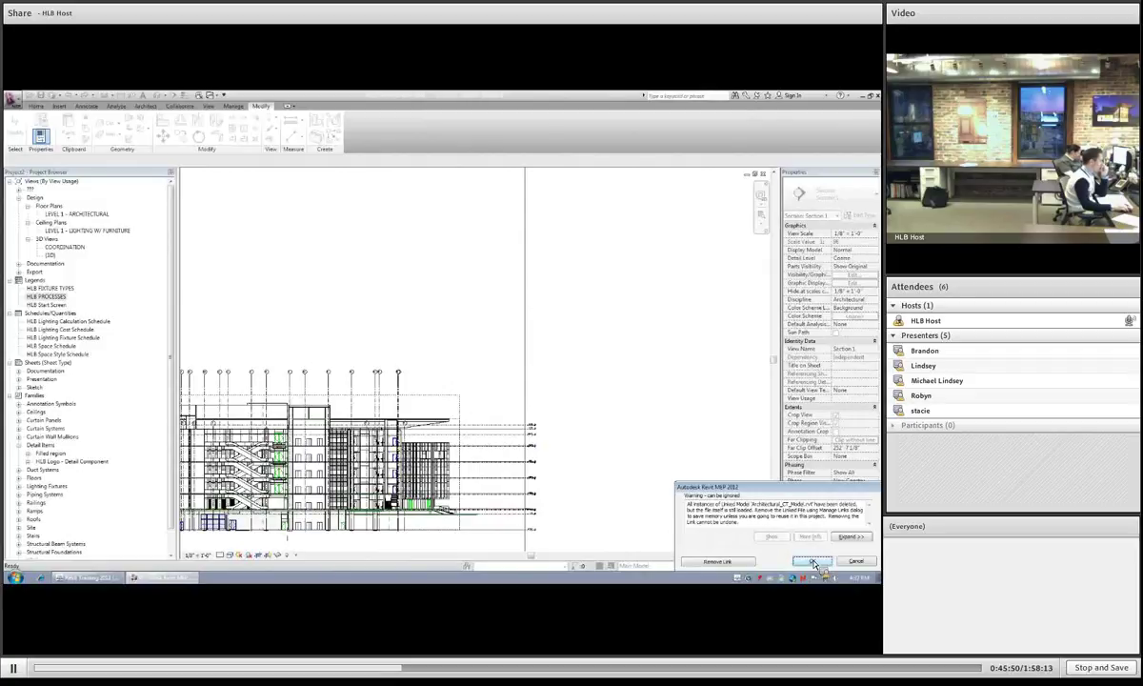
pyautogui.click(813, 561)
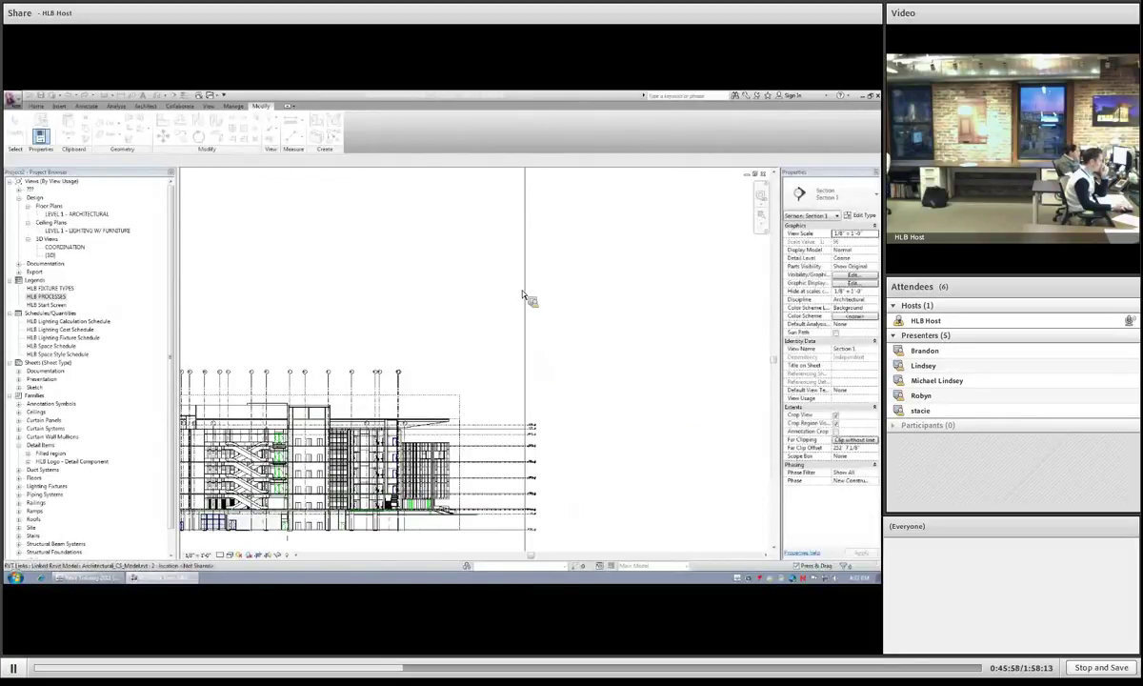
# Step: Examine the remaining linked model's level heads and facade in the section, ending with the whole section fitted in view
pyautogui.scroll(-1, 522, 295)
pyautogui.moveTo(506, 503); pyautogui.dragTo(474, 367, button='middle')
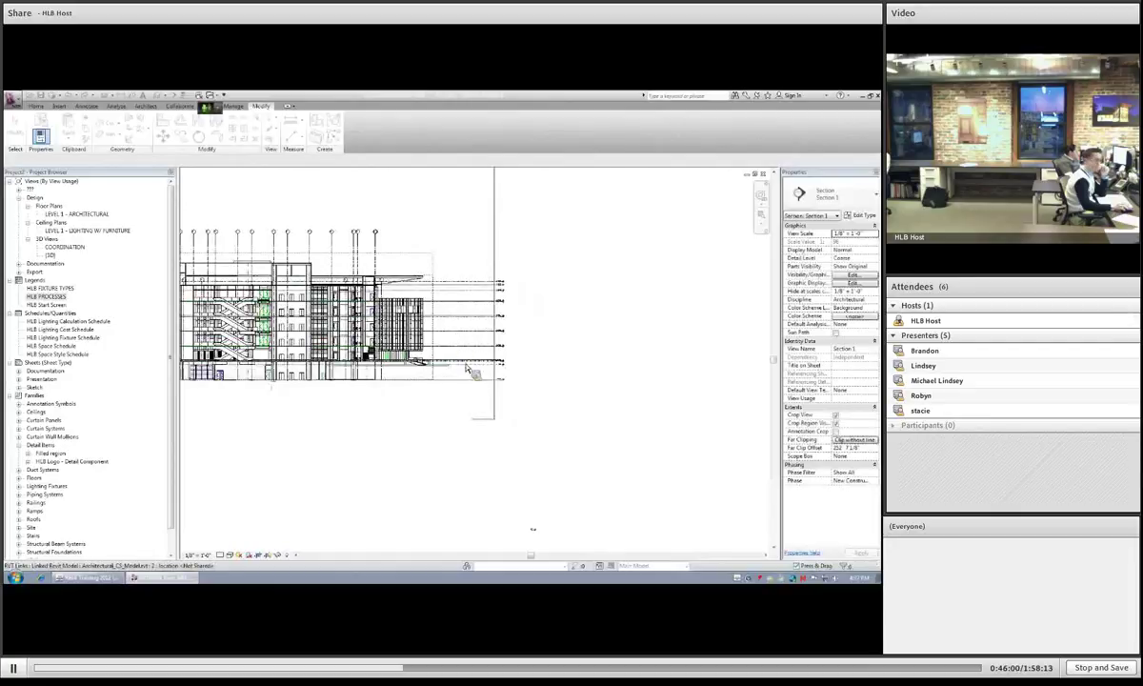
pyautogui.scroll(5, 466, 368)
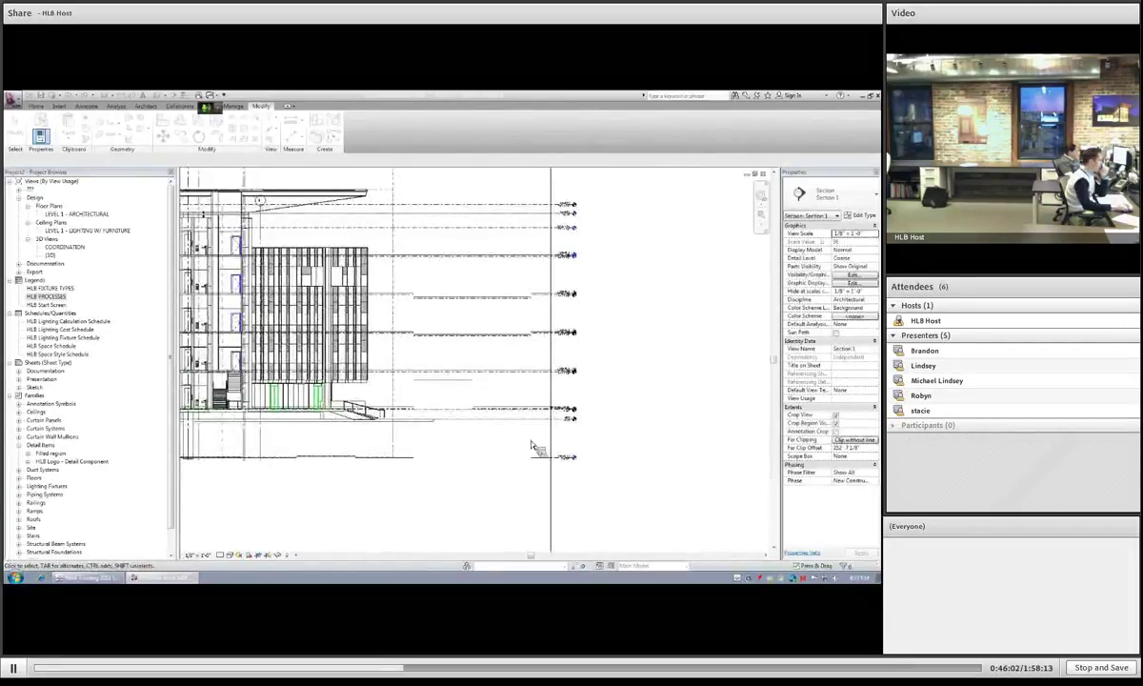
pyautogui.scroll(-3, 461, 478)
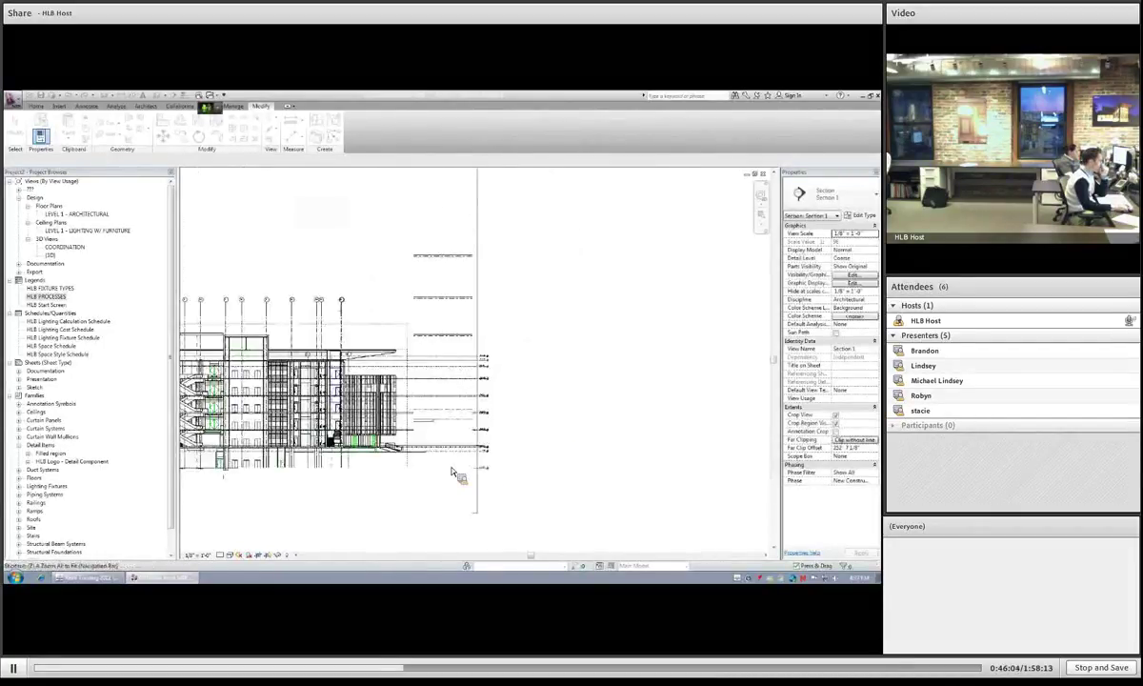
pyautogui.press('a')
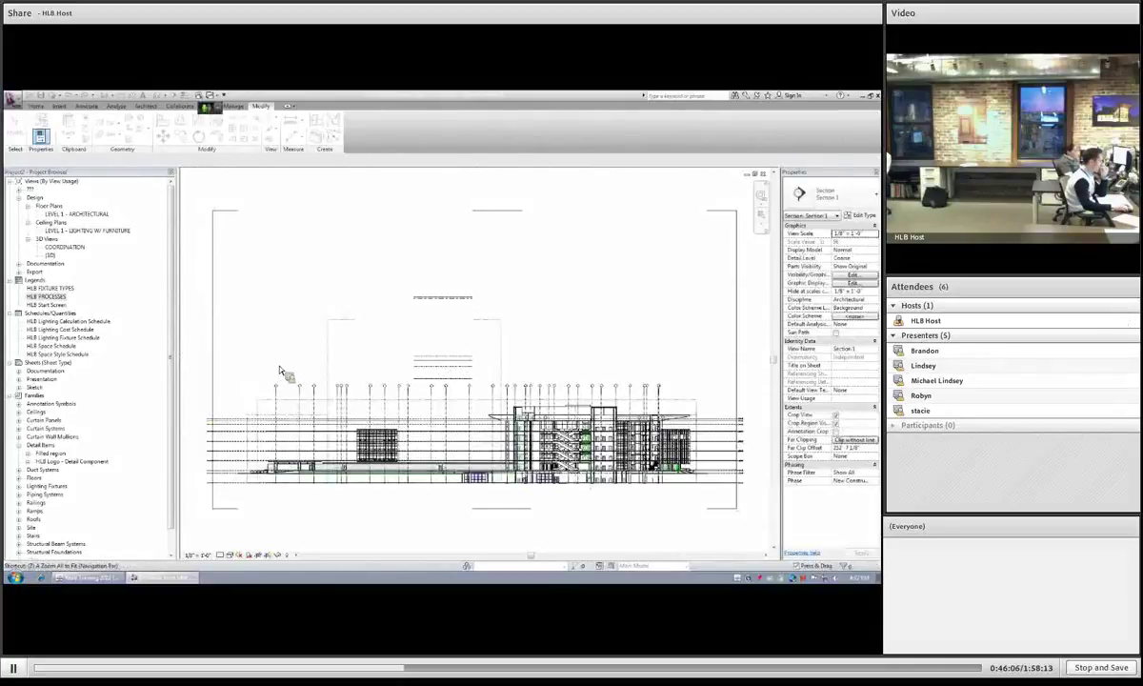
pyautogui.scroll(-1, 234, 260)
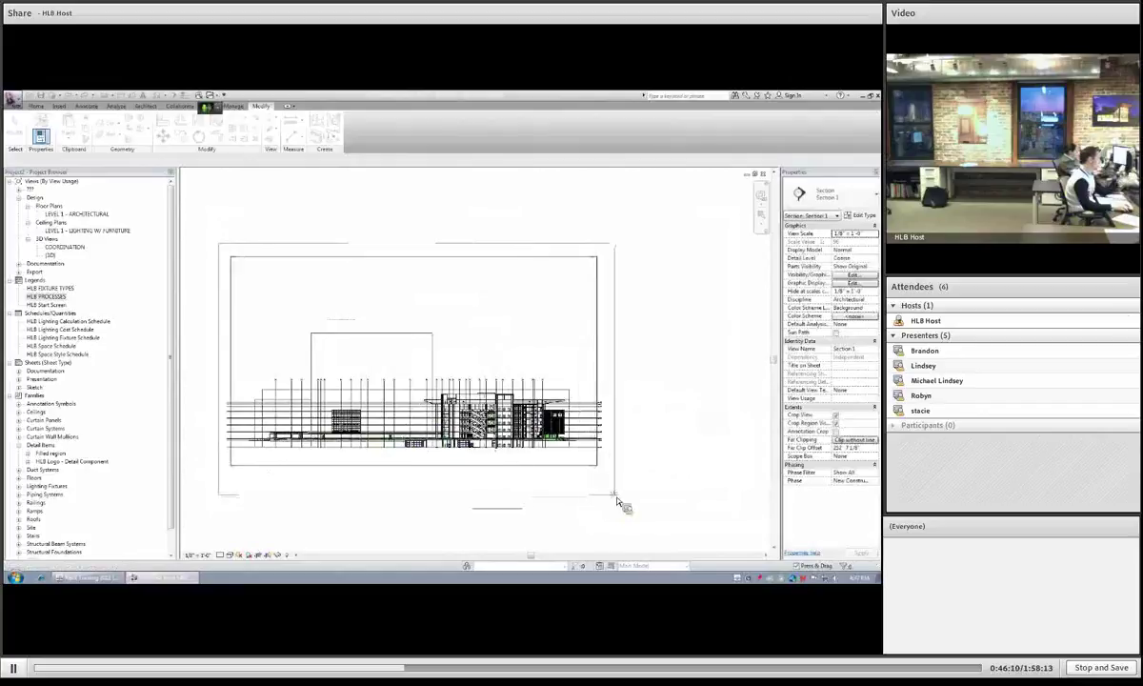
pyautogui.moveTo(618, 498); pyautogui.dragTo(584, 496)
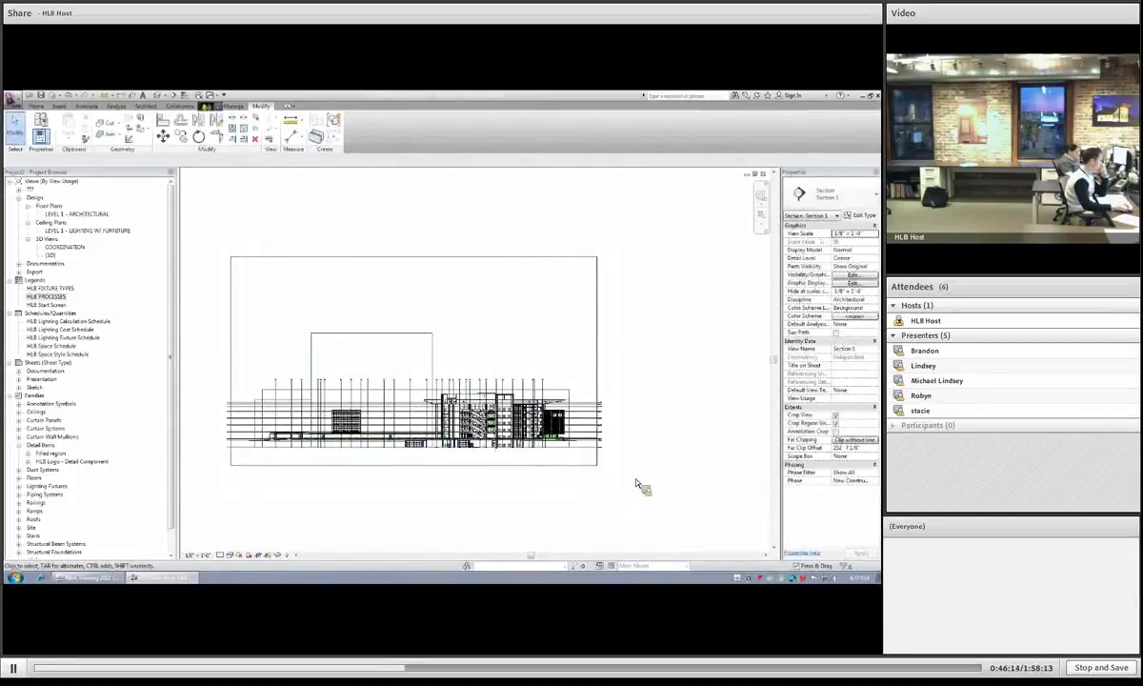
pyautogui.press('z')
pyautogui.press('f')
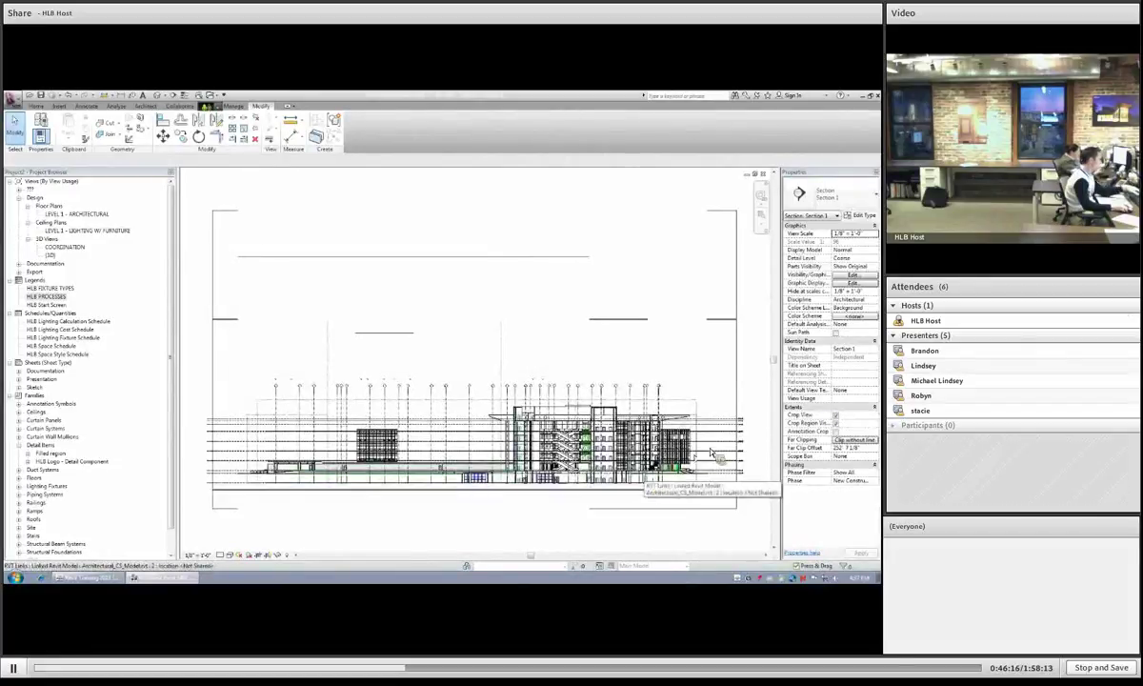
pyautogui.scroll(-1, 710, 453)
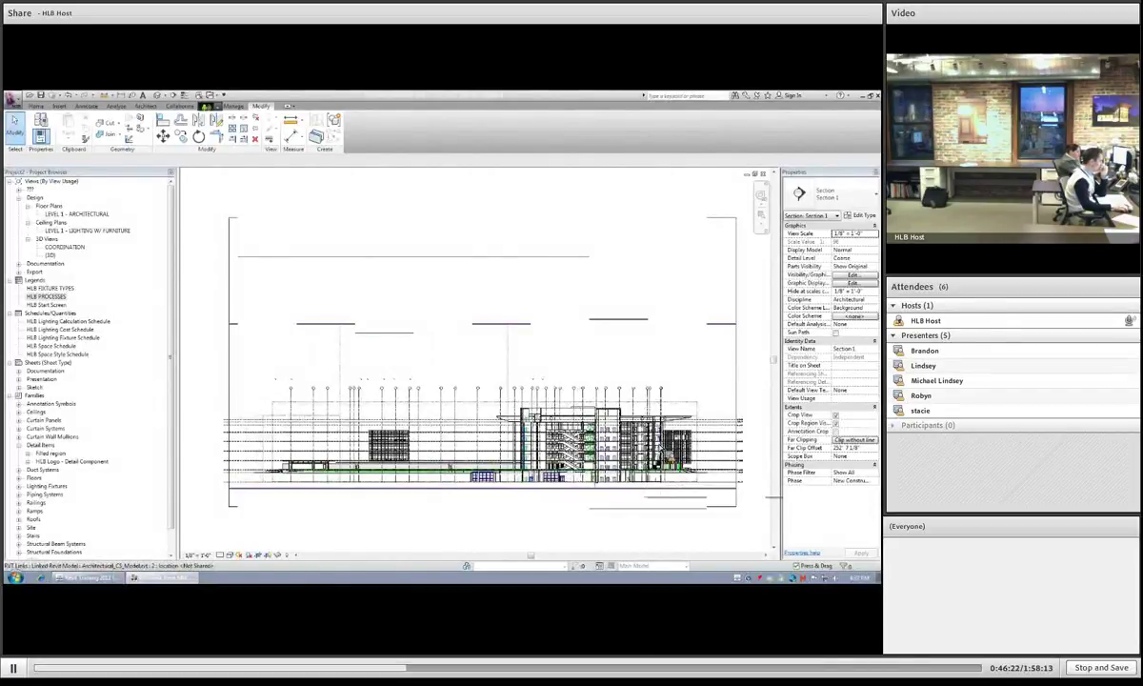
pyautogui.scroll(5, 658, 450)
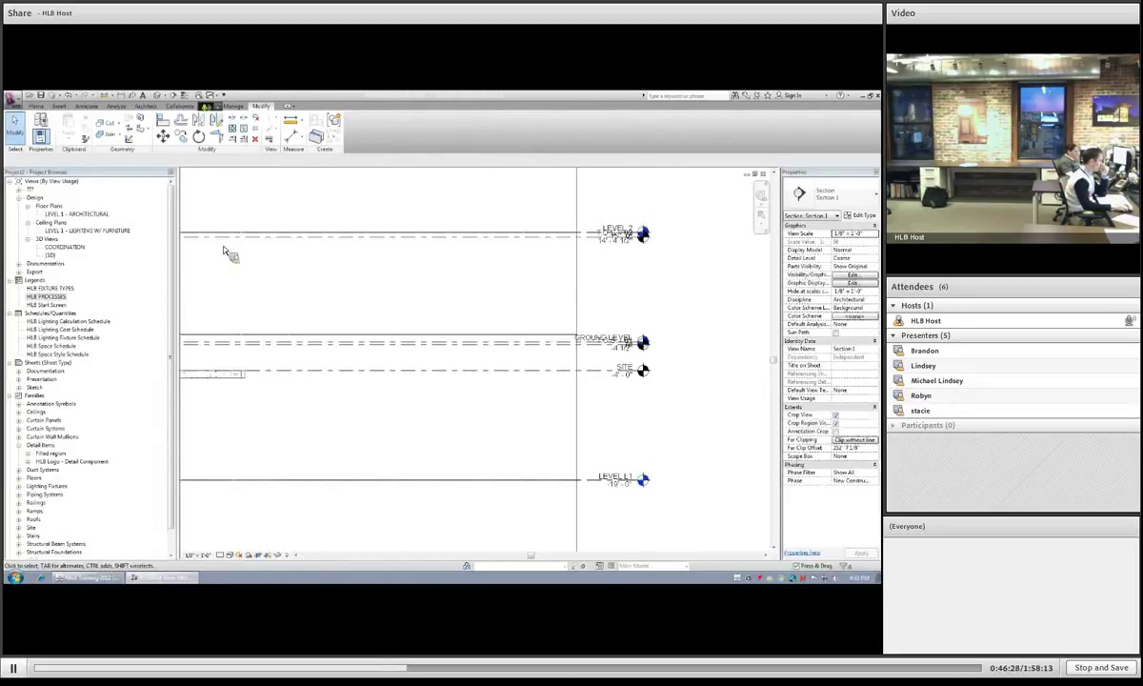
pyautogui.click(182, 107)
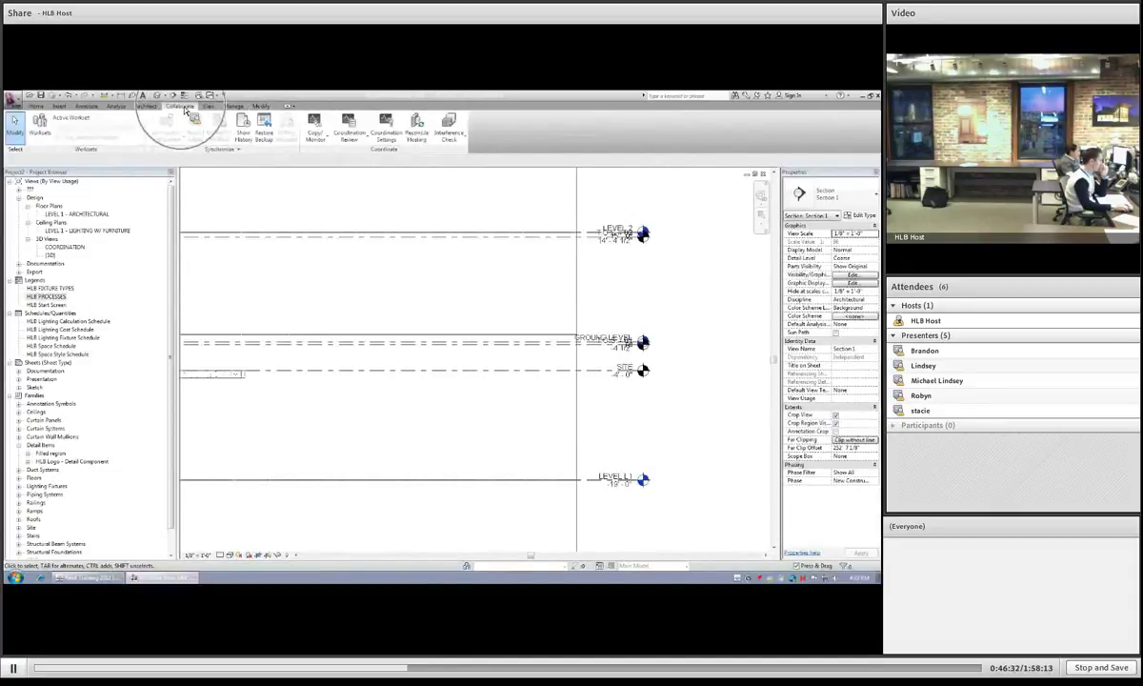
pyautogui.click(320, 136)
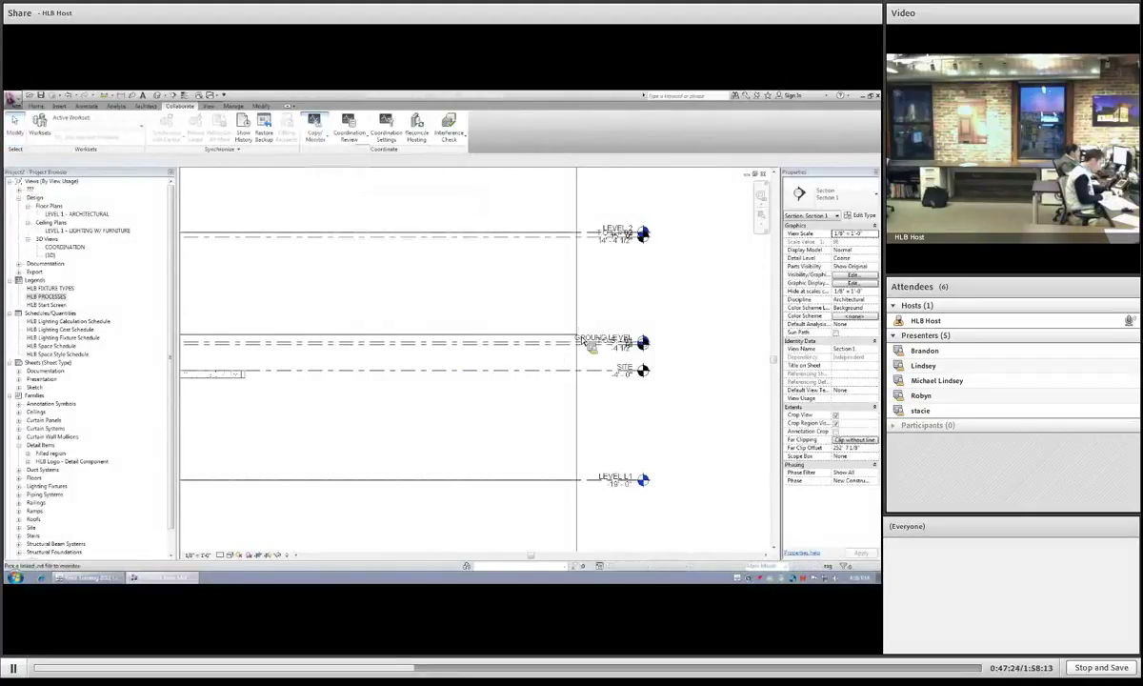
pyautogui.press('Escape')
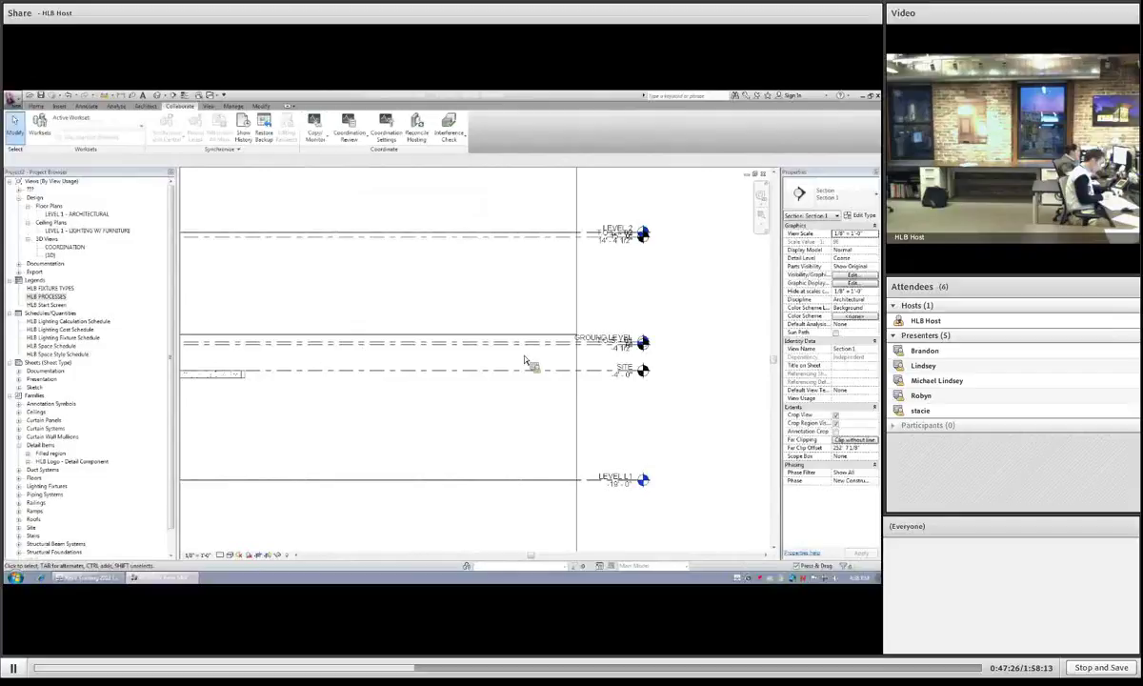
# Step: Try to copy the levels from LEVEL L1 up to Level R2 out of the linked Architectural_CS_Model, using Copy/Monitor with the Multiple option
pyautogui.scroll(-2, 500, 379)
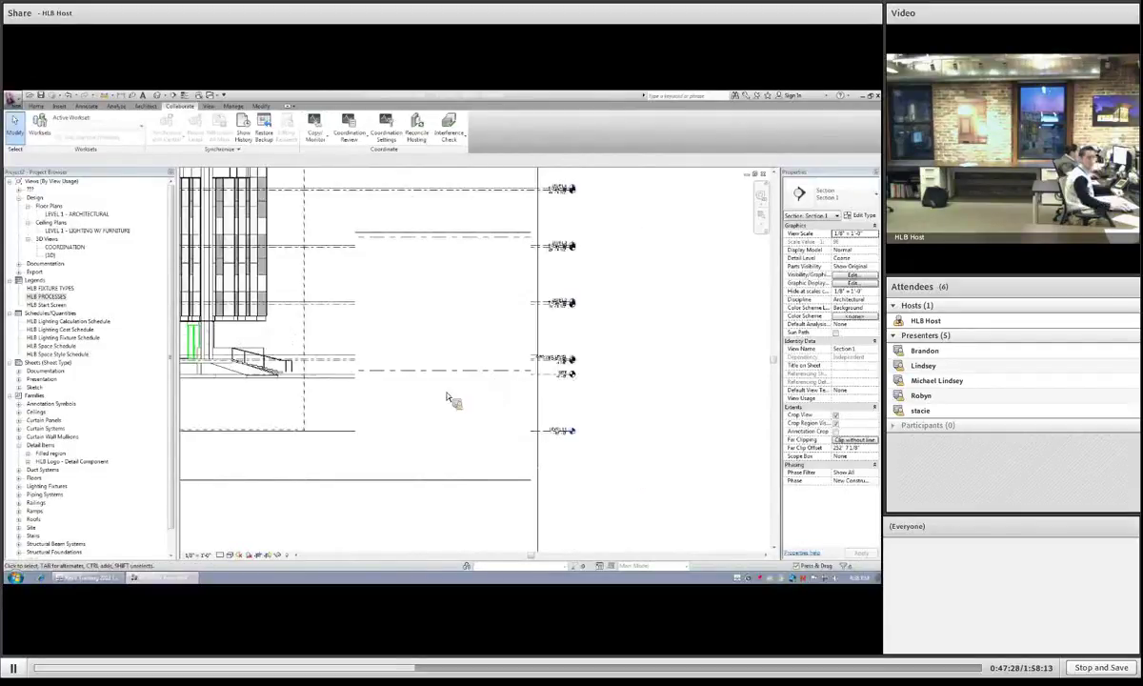
pyautogui.scroll(-2, 448, 397)
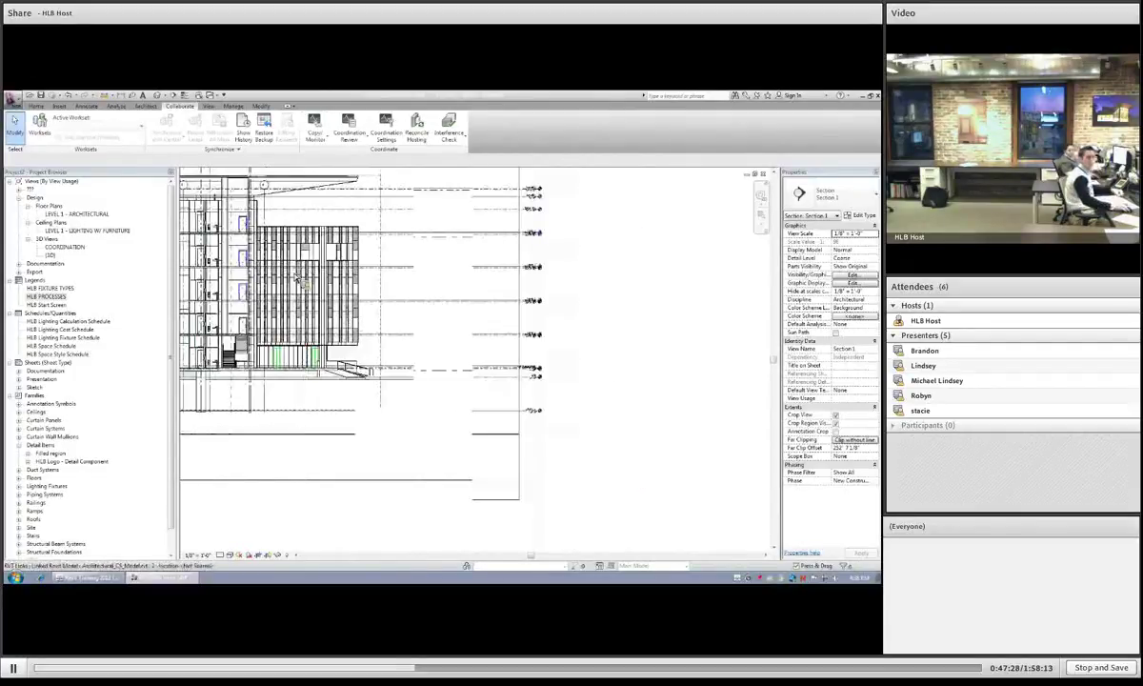
pyautogui.click(317, 136)
pyautogui.click(338, 162)
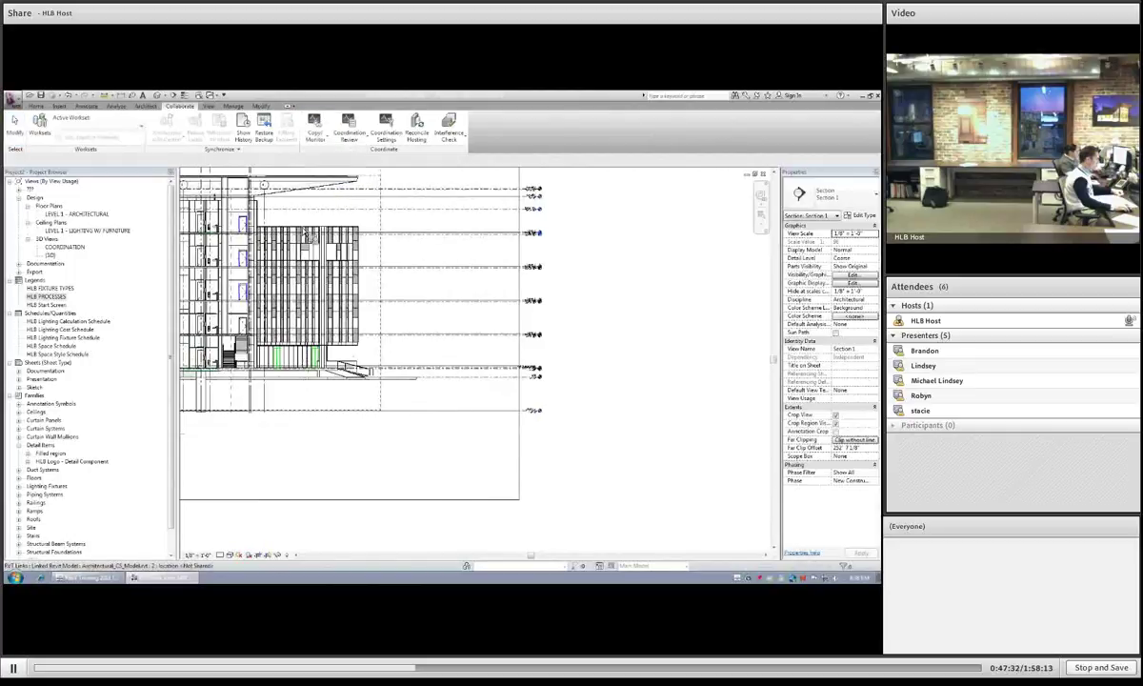
pyautogui.click(287, 286)
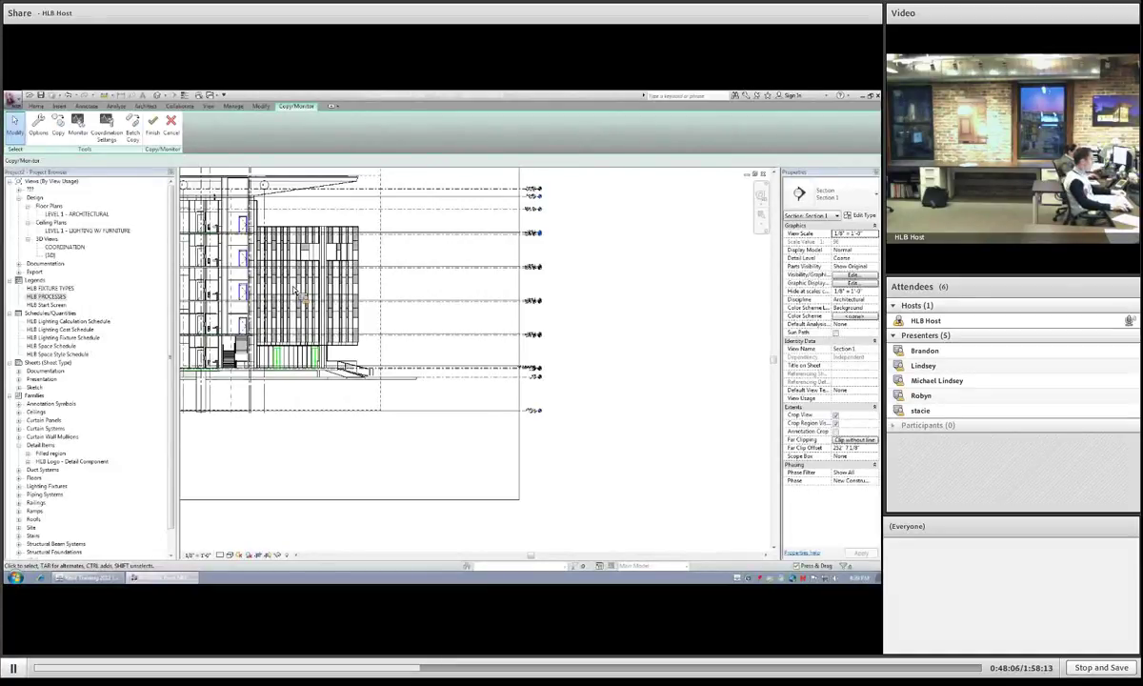
pyautogui.click(58, 124)
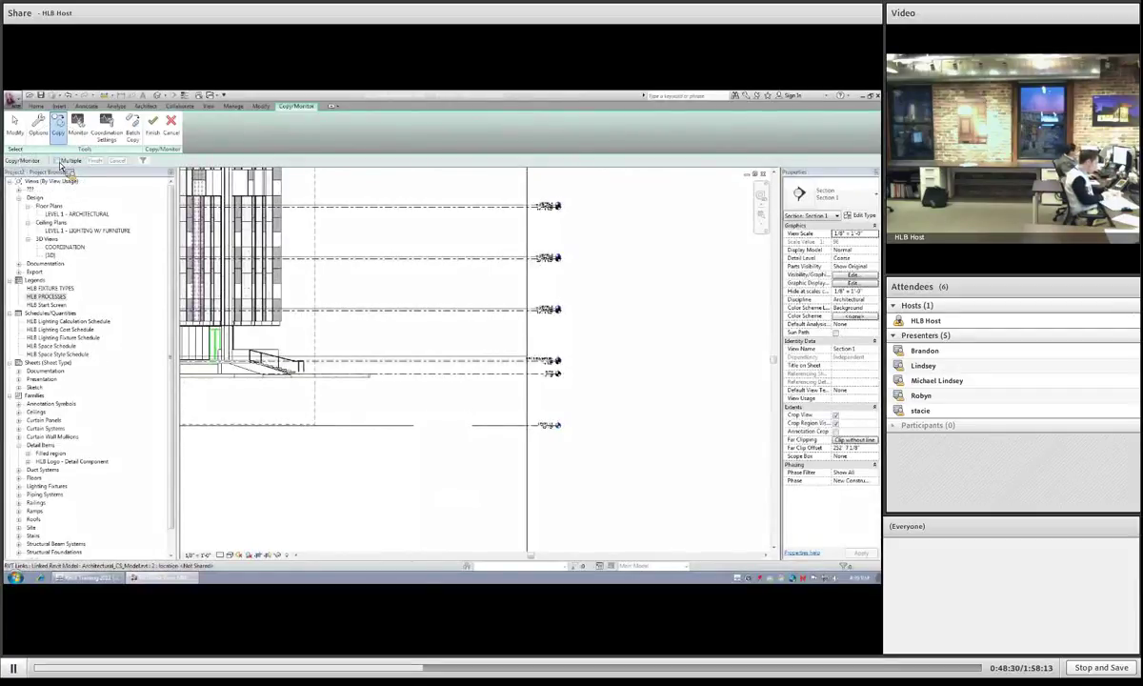
pyautogui.click(58, 161)
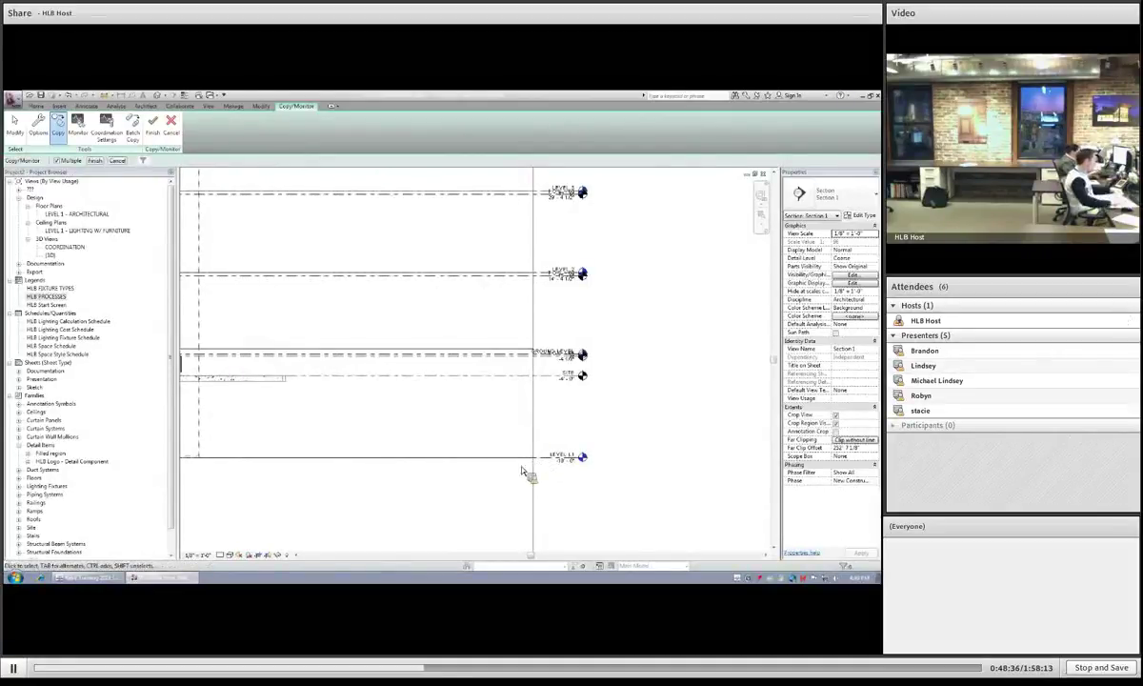
pyautogui.click(518, 461)
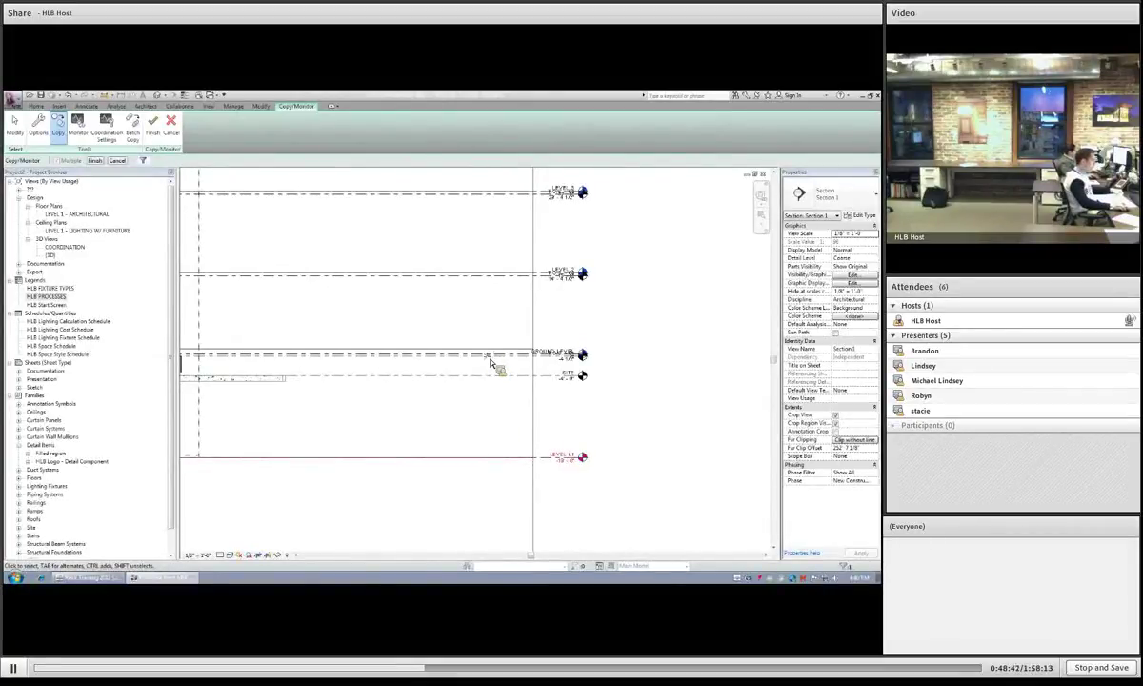
pyautogui.scroll(2, 490, 363)
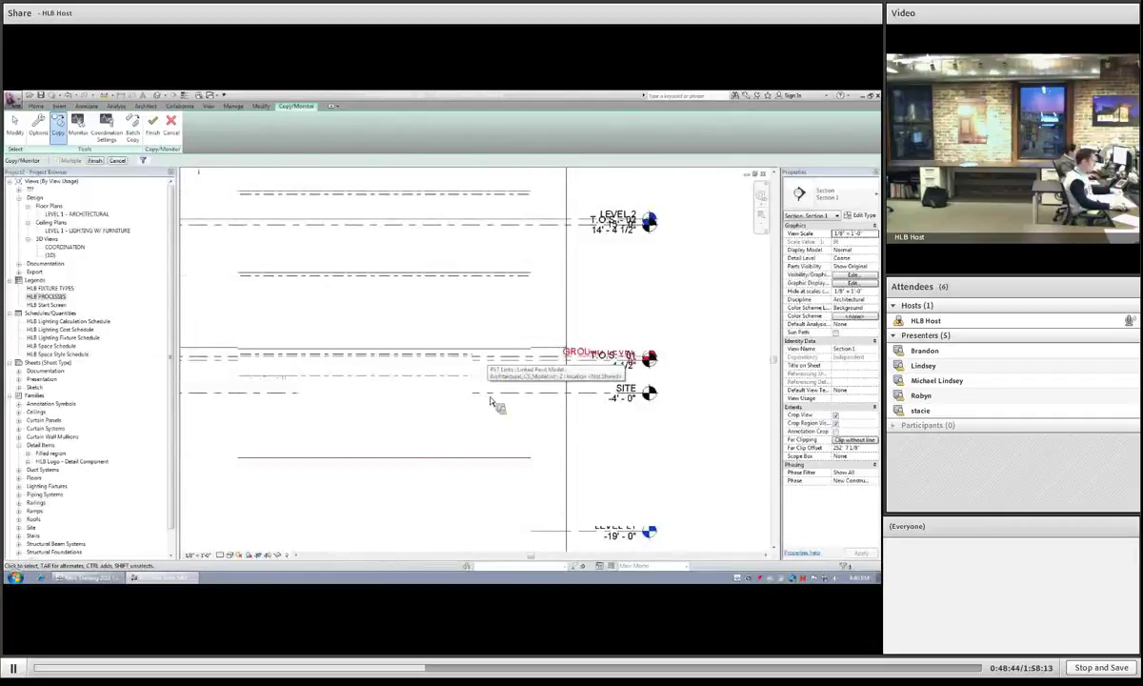
pyautogui.click(491, 393)
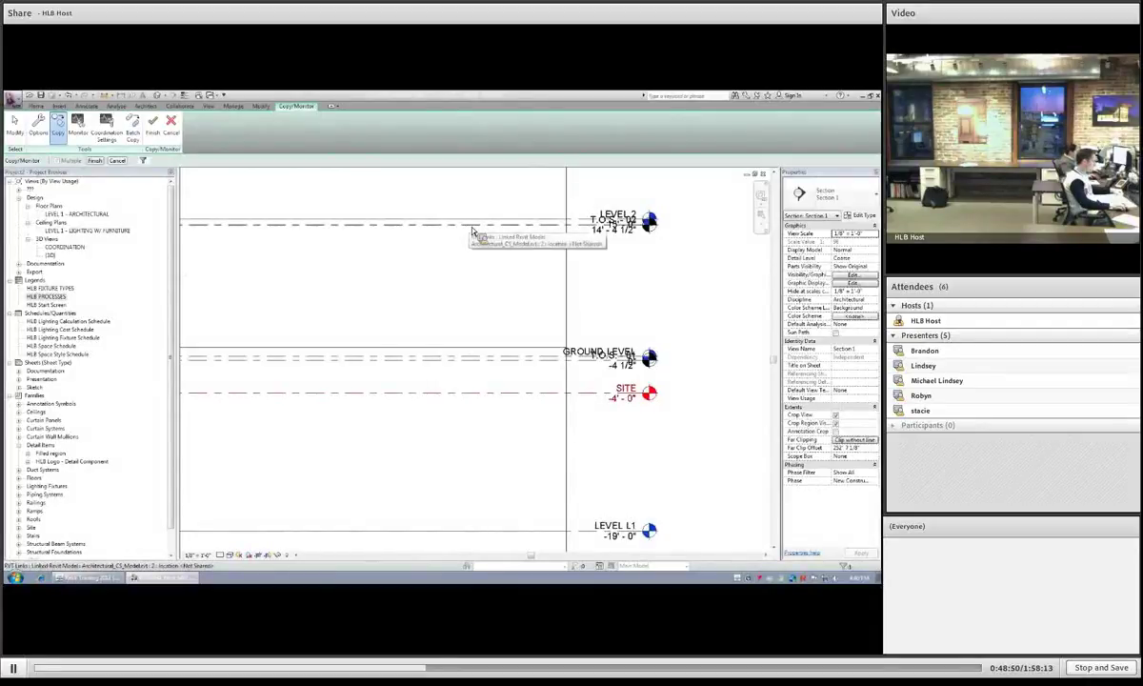
pyautogui.scroll(-1, 458, 314)
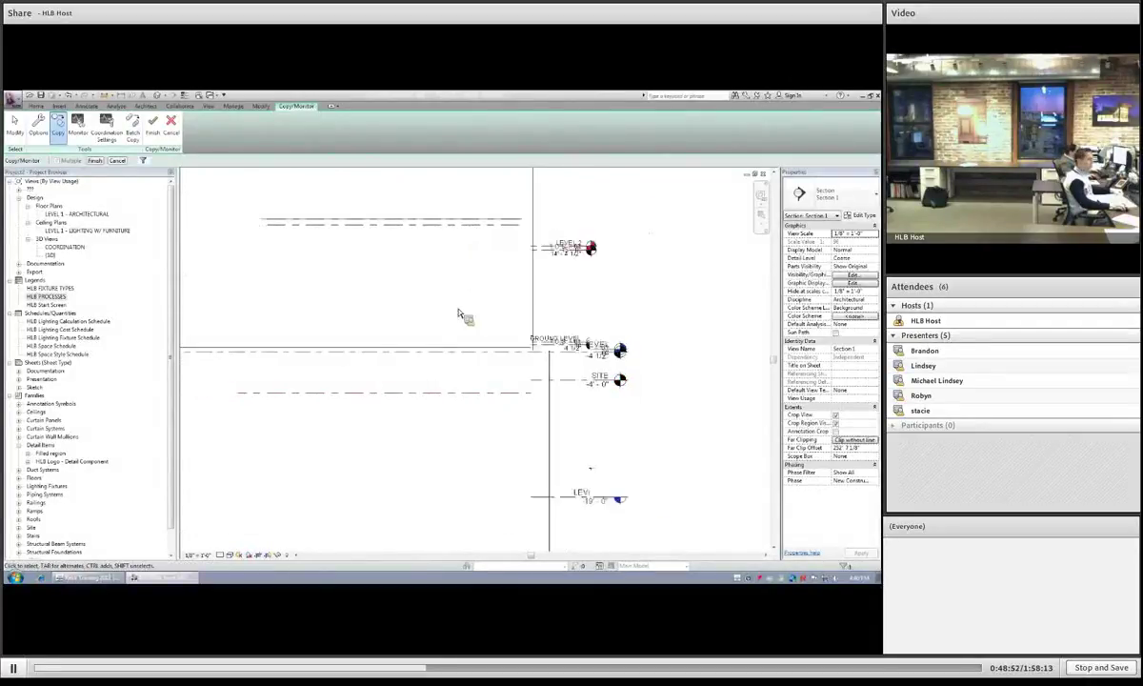
pyautogui.scroll(-1, 458, 314)
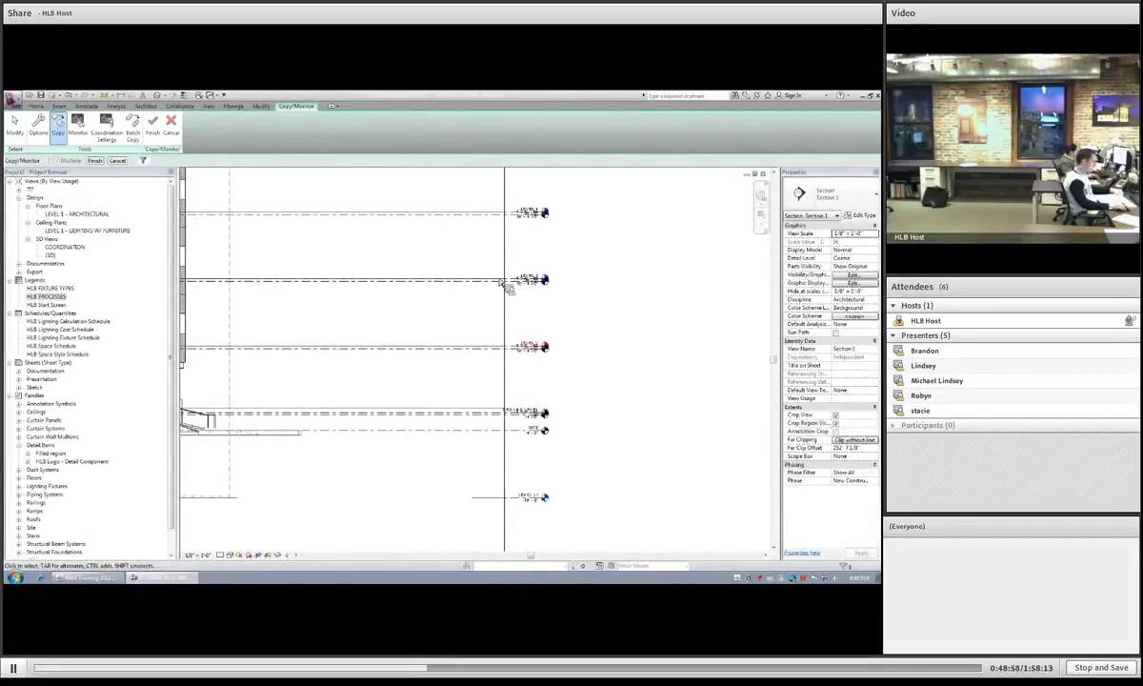
pyautogui.moveTo(458, 258); pyautogui.dragTo(429, 383, button='middle')
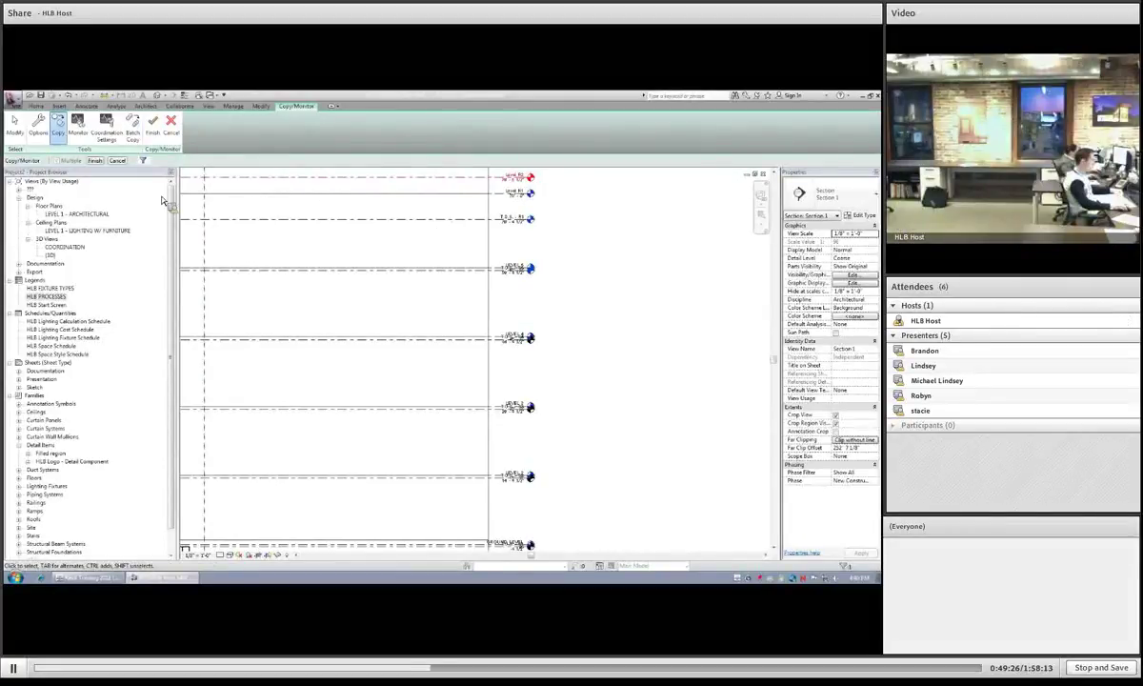
pyautogui.click(154, 140)
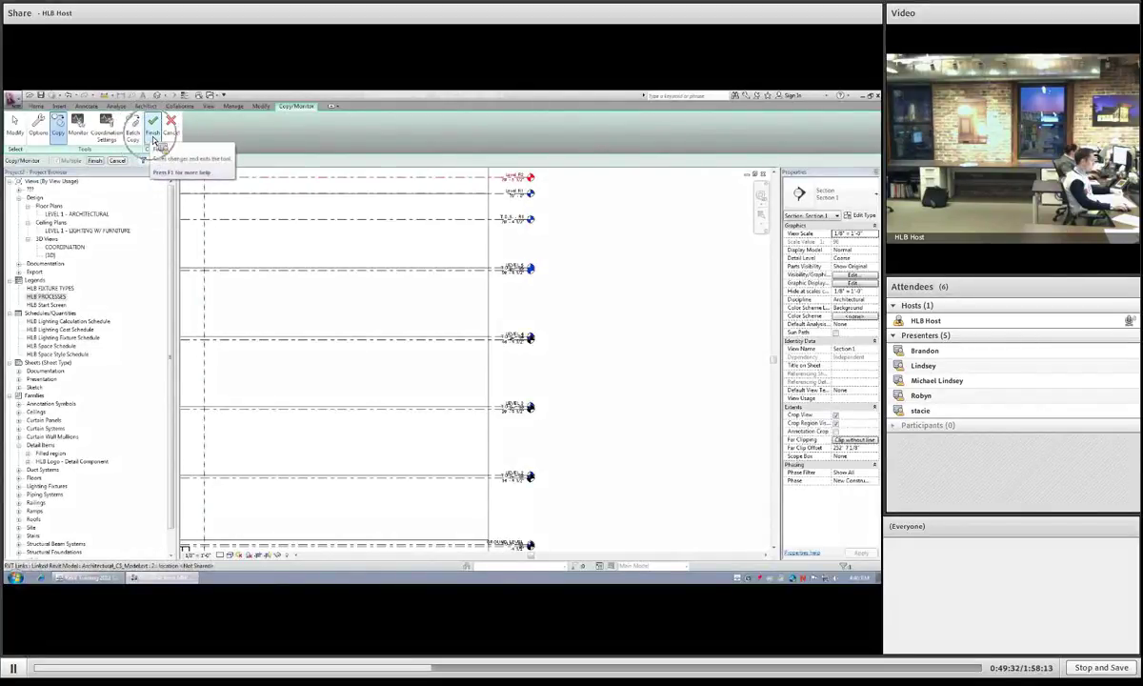
pyautogui.click(153, 140)
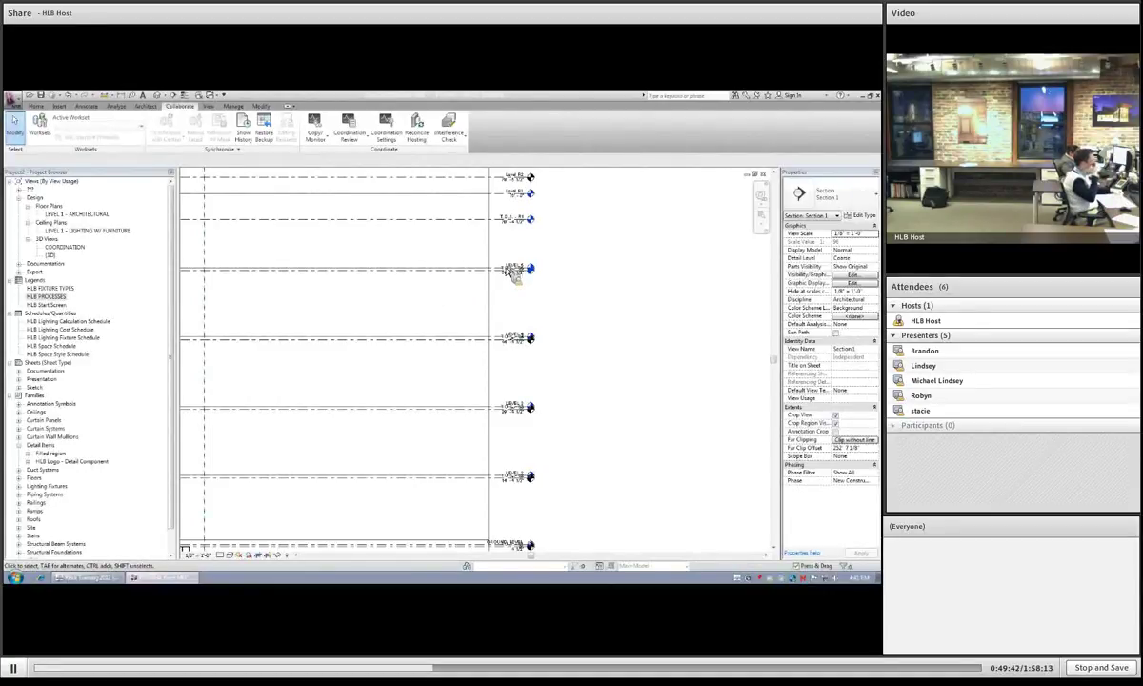
# Step: Copy and monitor the linked Architectural_CS_Model's levels one at a time, including SITE, LEVEL 2 to LEVEL 5 and Level R2, then finish Copy/Monitor
pyautogui.click(314, 131)
pyautogui.click(319, 173)
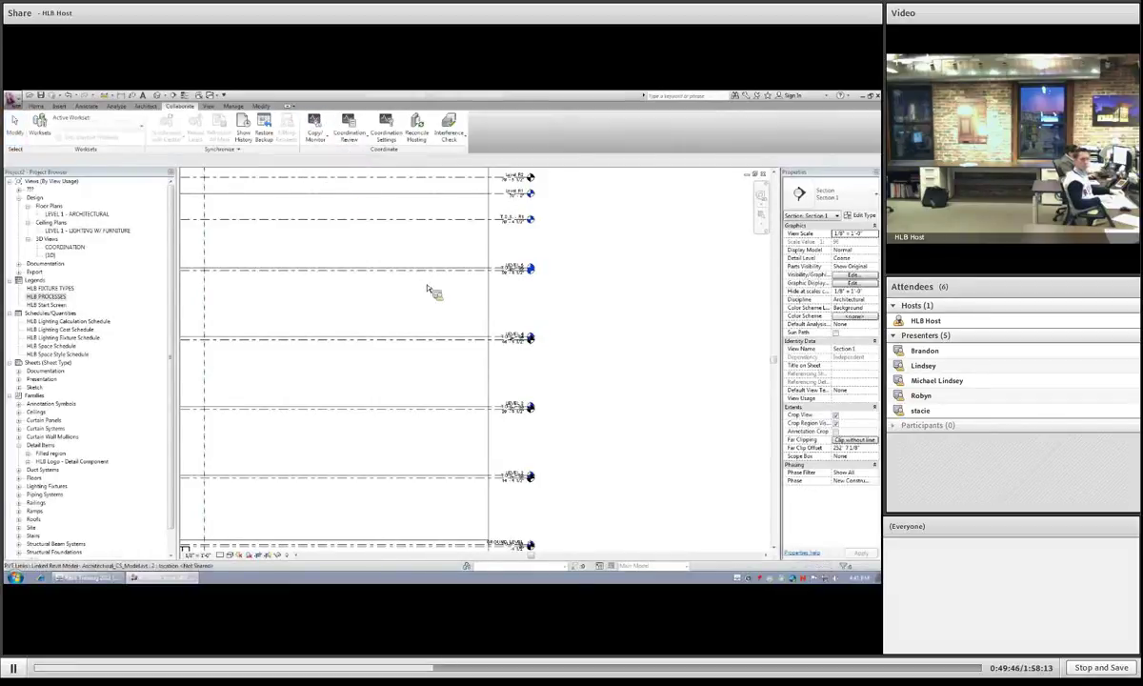
pyautogui.click(211, 276)
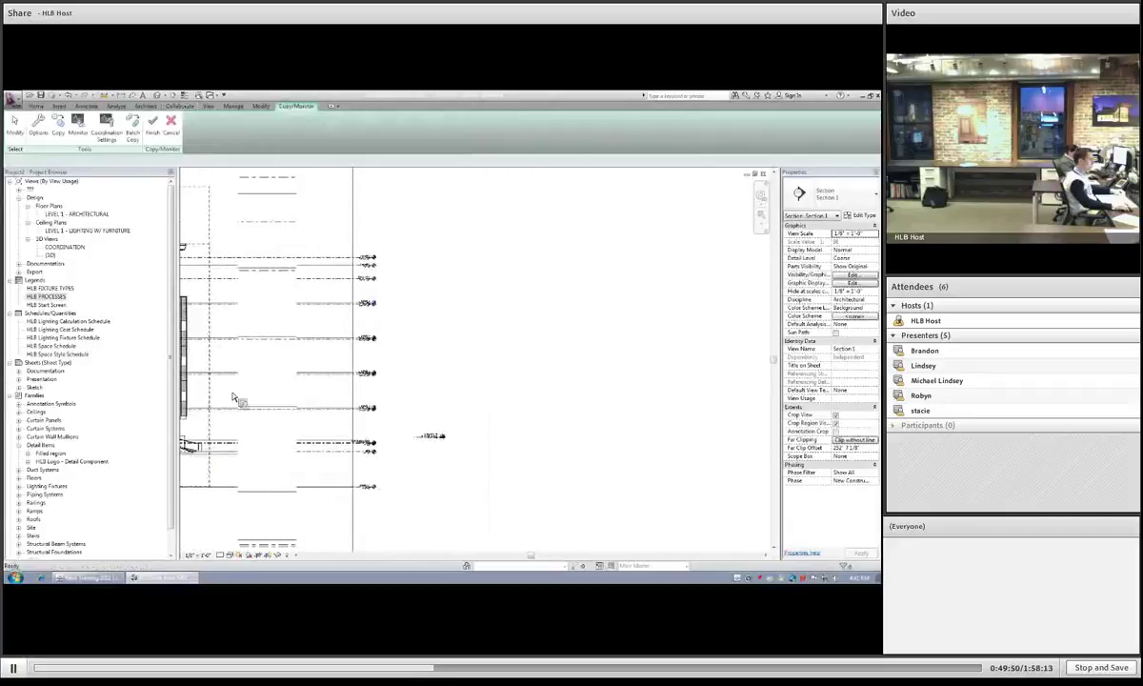
pyautogui.click(58, 124)
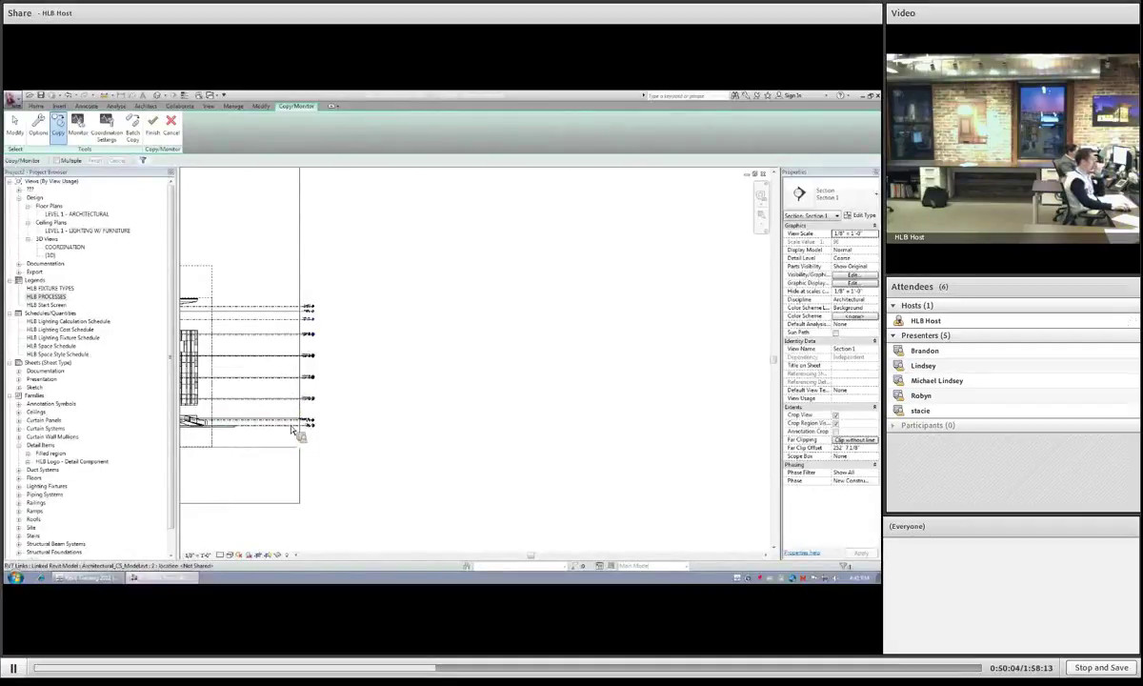
pyautogui.scroll(3, 290, 431)
pyautogui.scroll(2, 289, 427)
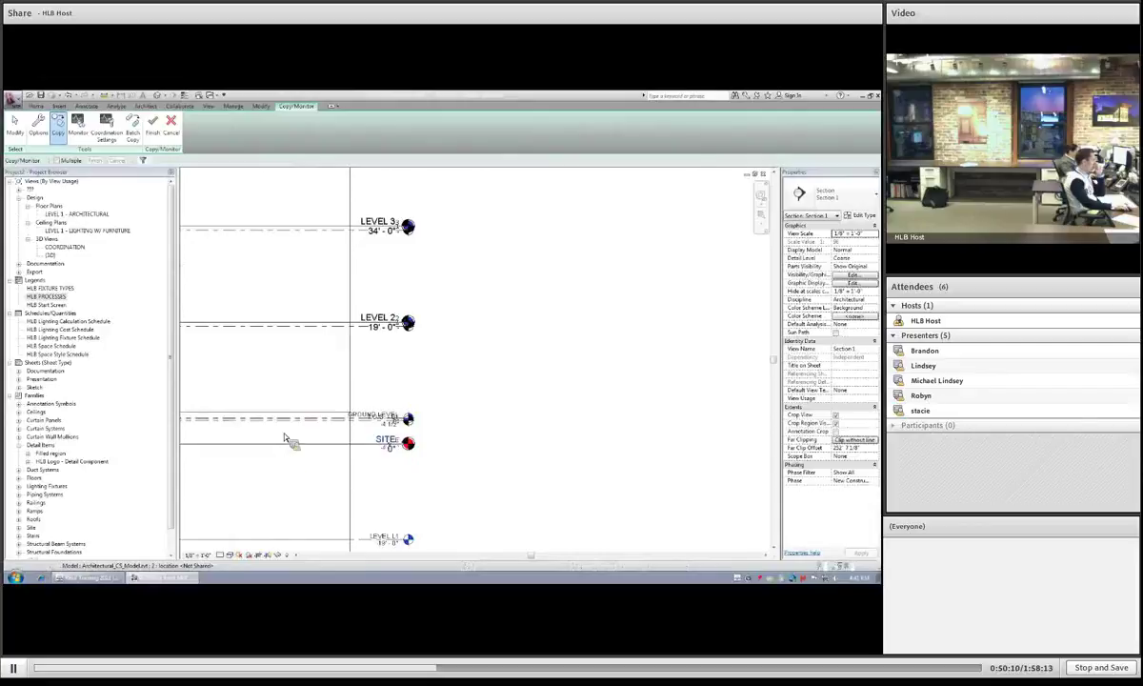
pyautogui.scroll(-3, 289, 439)
pyautogui.scroll(1, 289, 268)
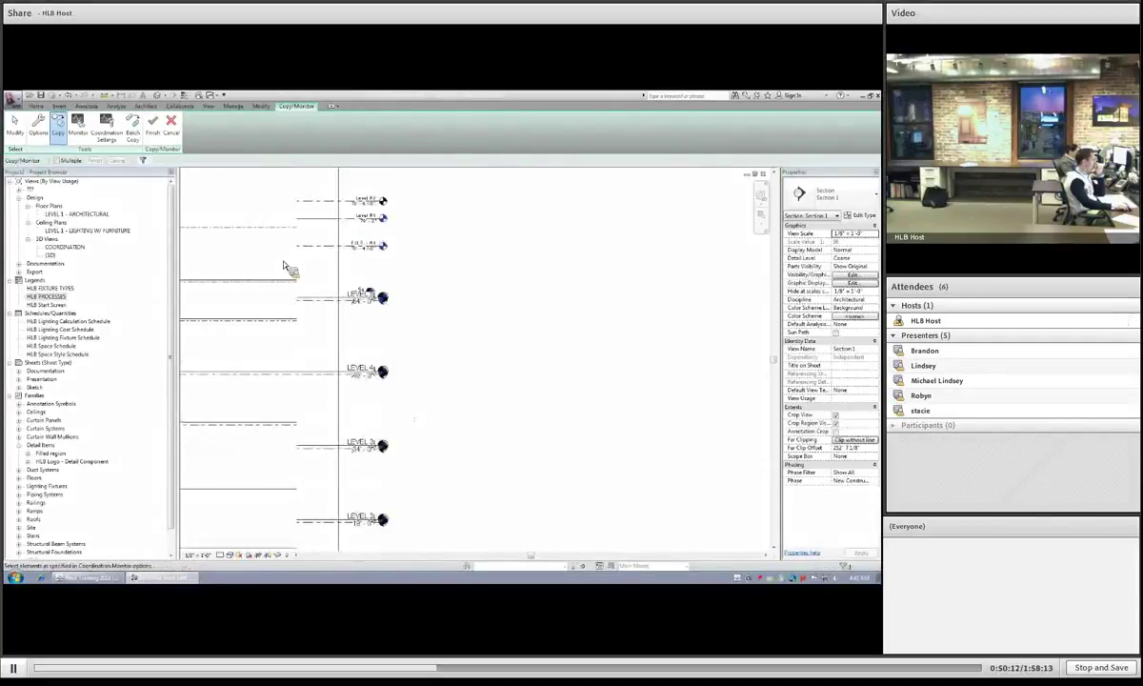
pyautogui.scroll(1, 285, 268)
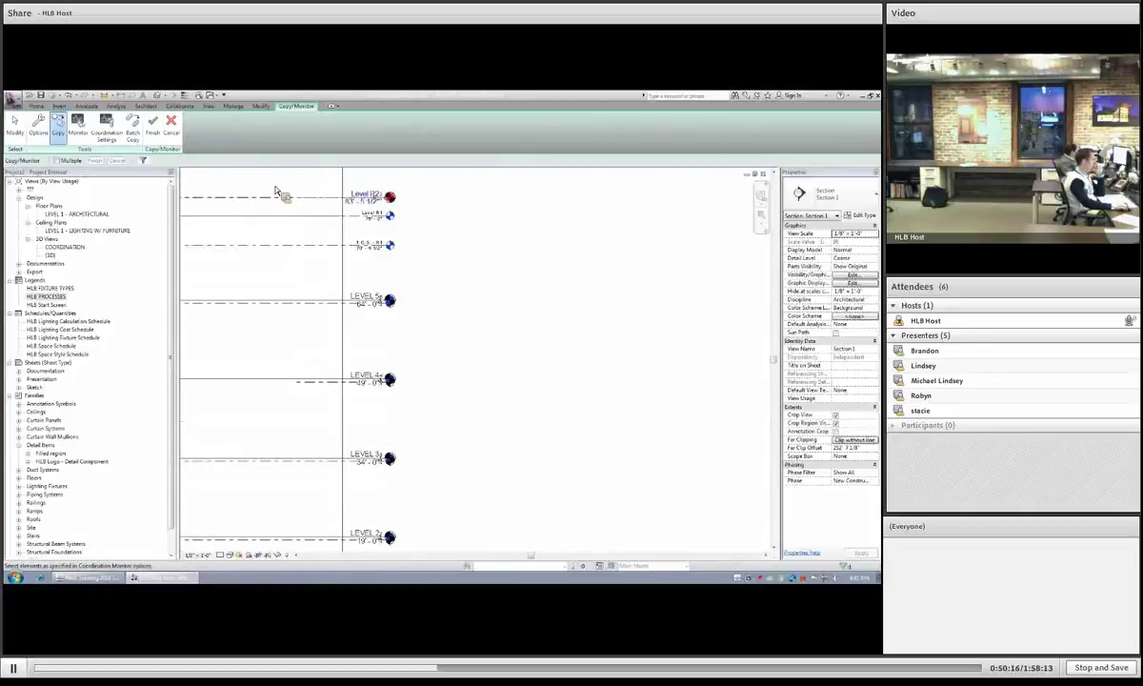
pyautogui.click(346, 202)
pyautogui.scroll(-2, 345, 202)
pyautogui.click(152, 122)
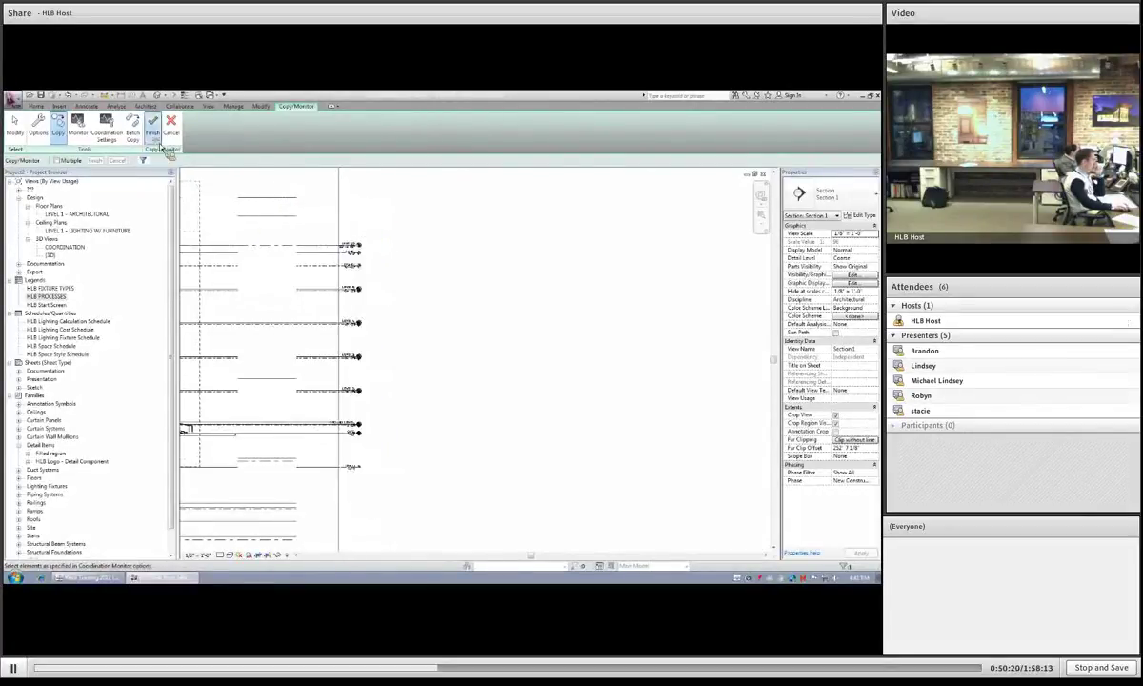
pyautogui.click(505, 314)
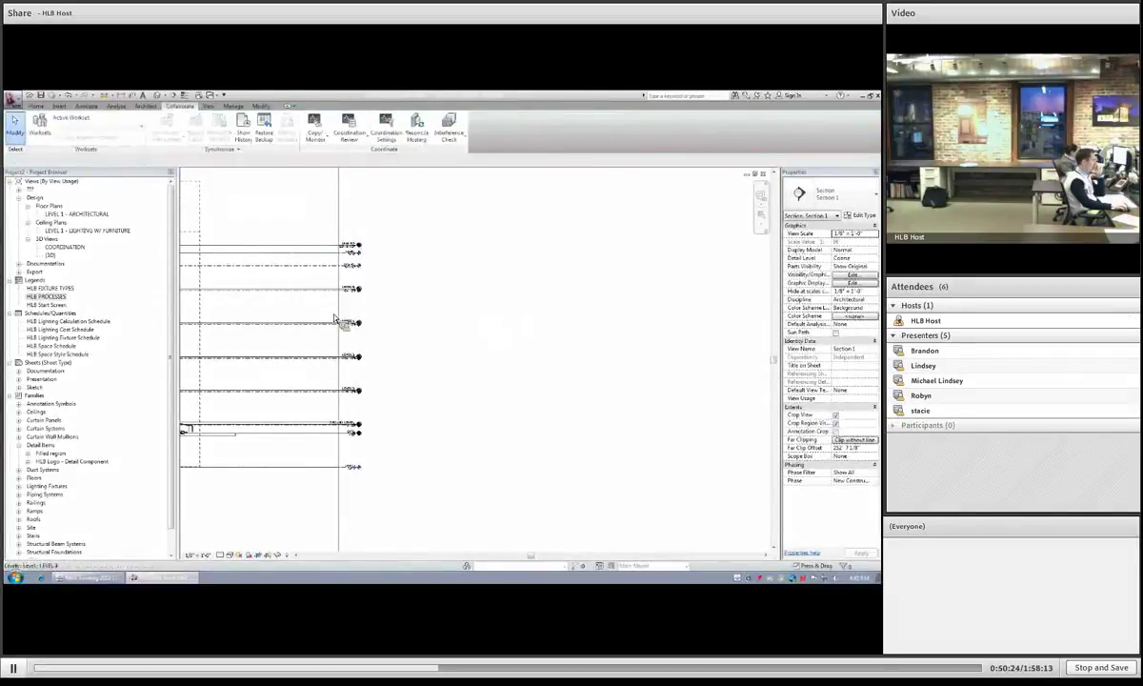
# Step: Hide both linked models, Architectural_CS_Model and Architectural_CT_Model, in the section's visibility overrides and review the project's own levels
pyautogui.scroll(-3, 433, 324)
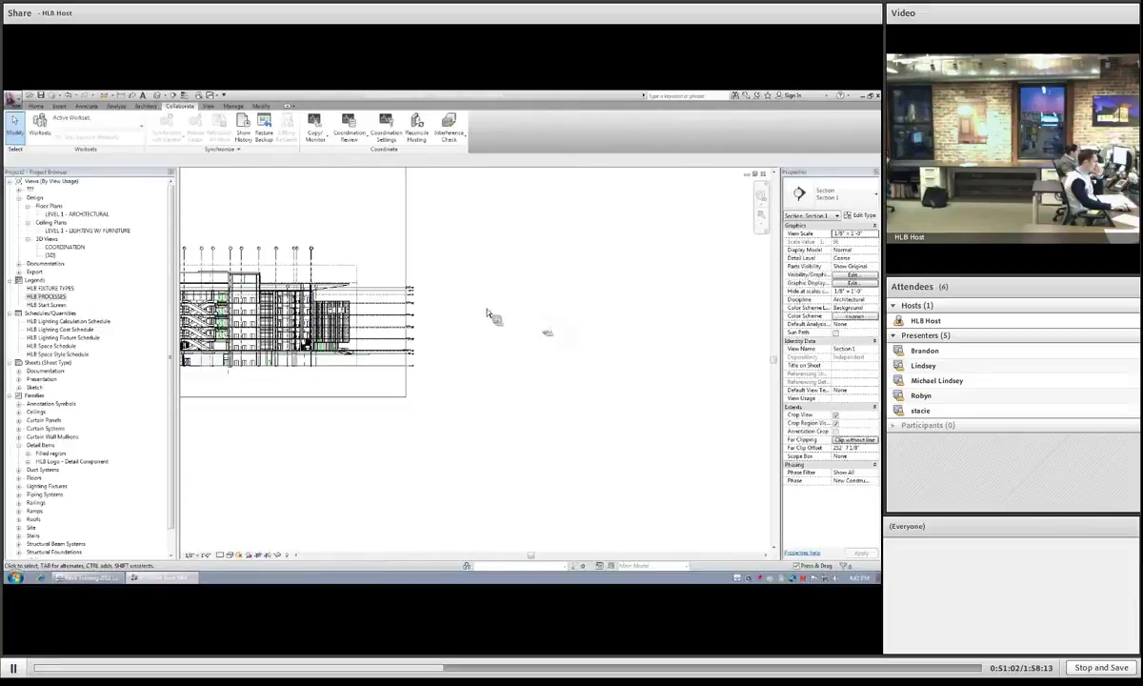
pyautogui.scroll(-3, 463, 330)
pyautogui.moveTo(462, 375); pyautogui.dragTo(531, 377, button='middle')
pyautogui.scroll(2, 519, 338)
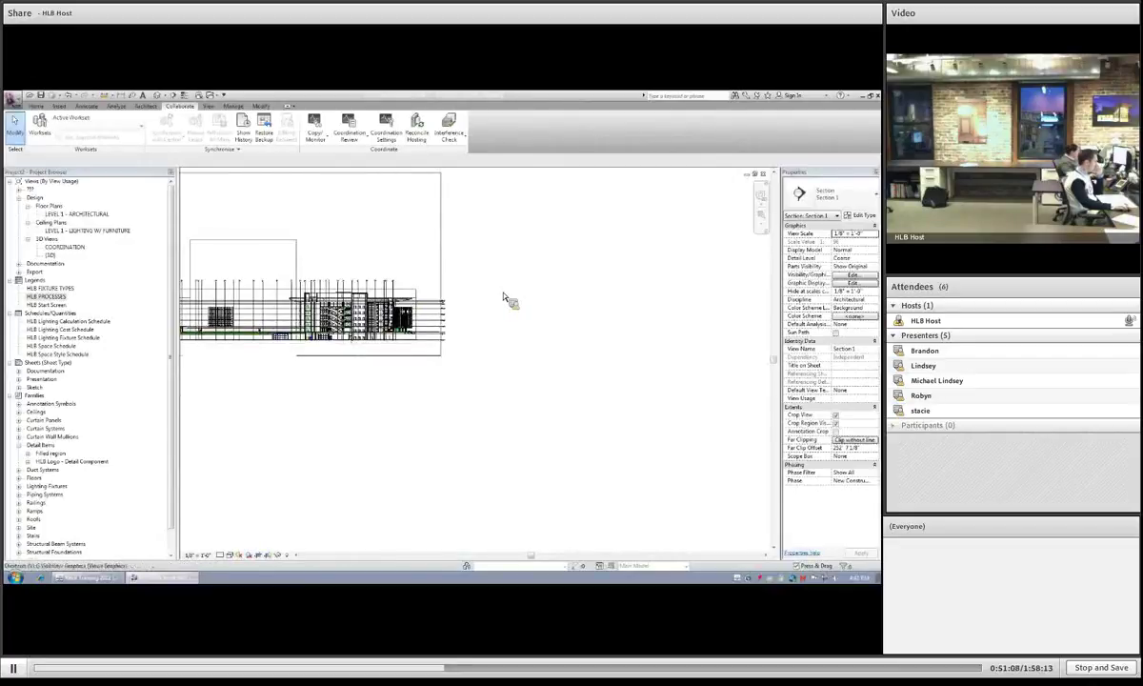
pyautogui.press('v')
pyautogui.press('v')
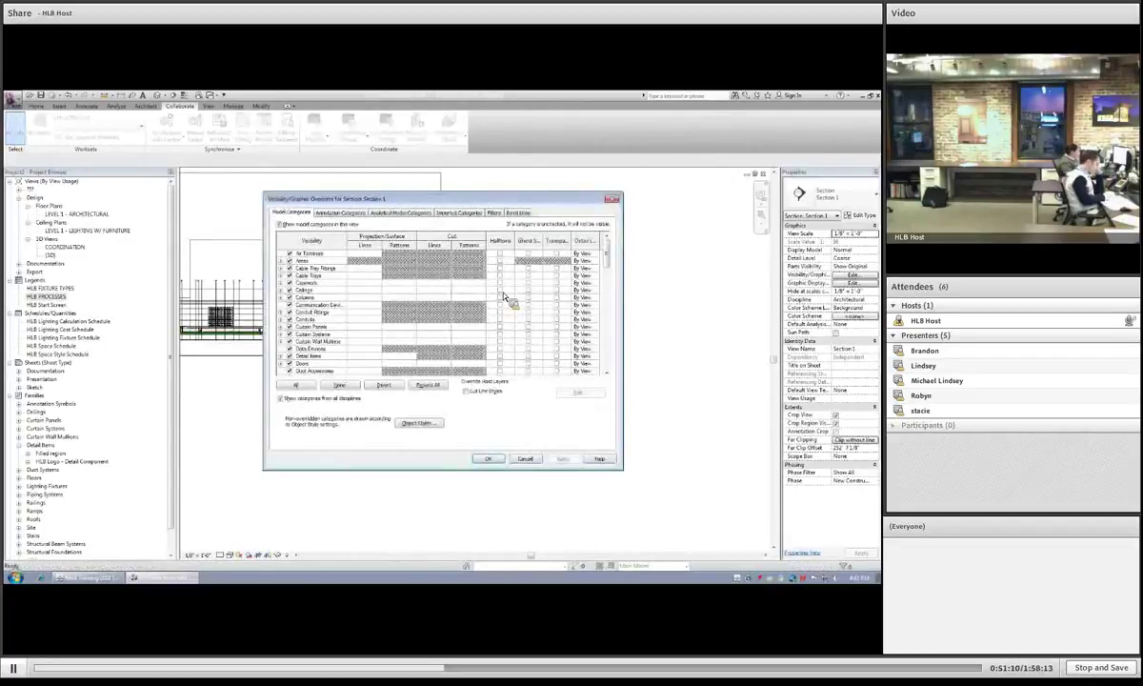
pyautogui.click(519, 214)
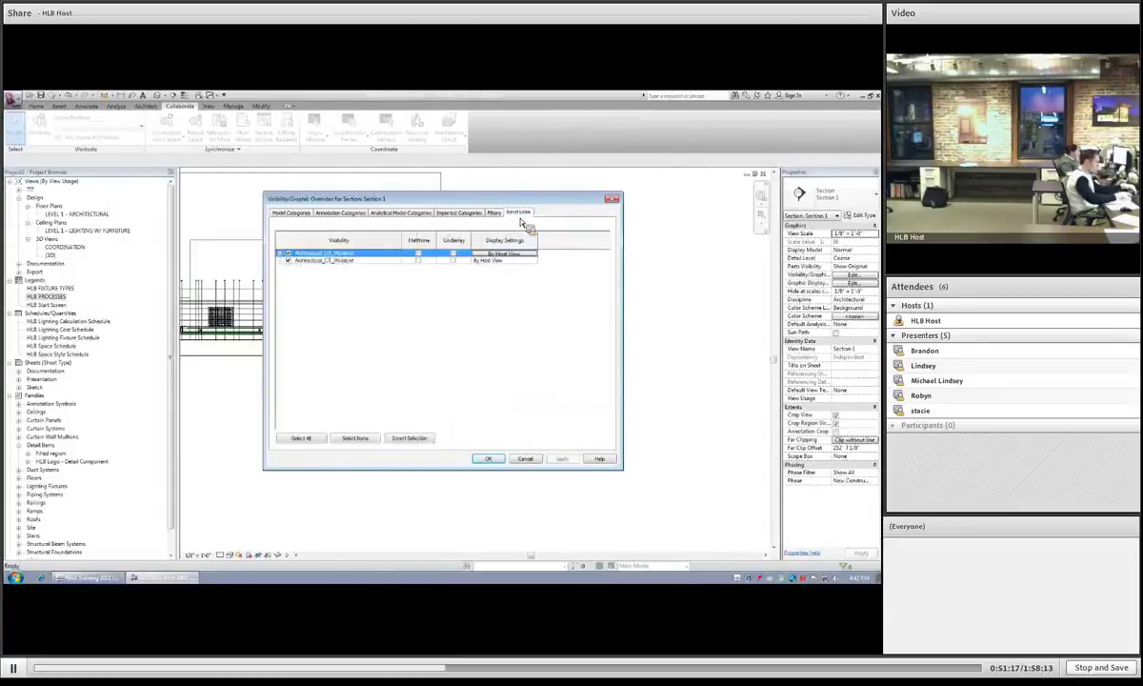
pyautogui.click(289, 260)
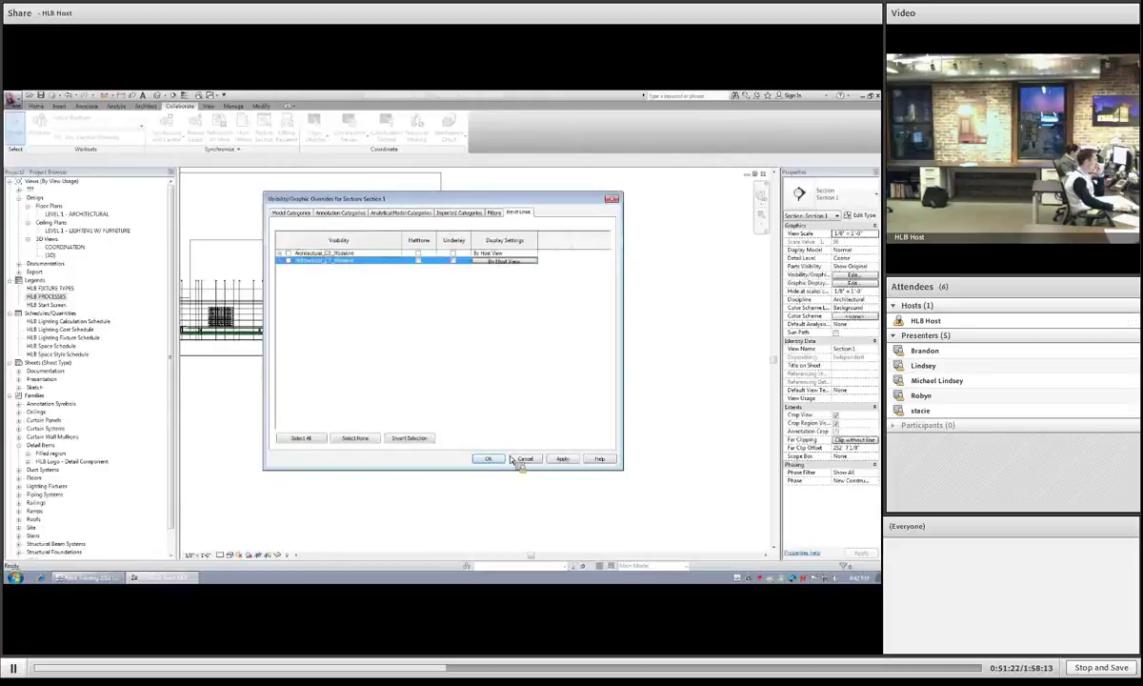
pyautogui.click(561, 459)
pyautogui.click(488, 459)
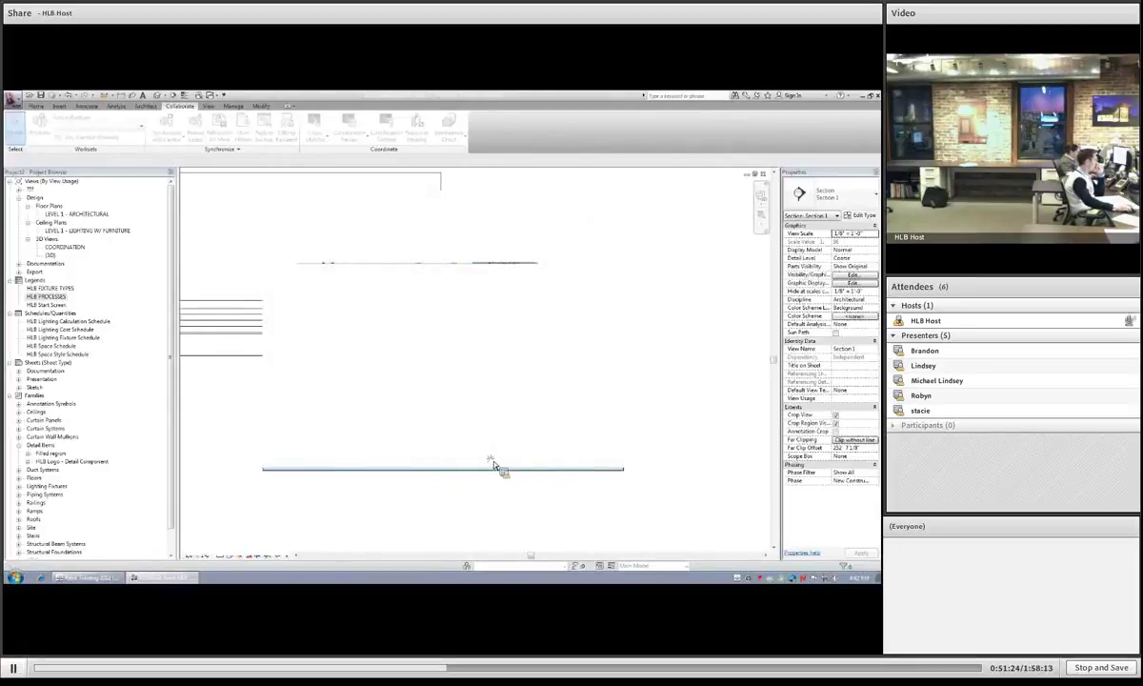
pyautogui.scroll(-2, 342, 419)
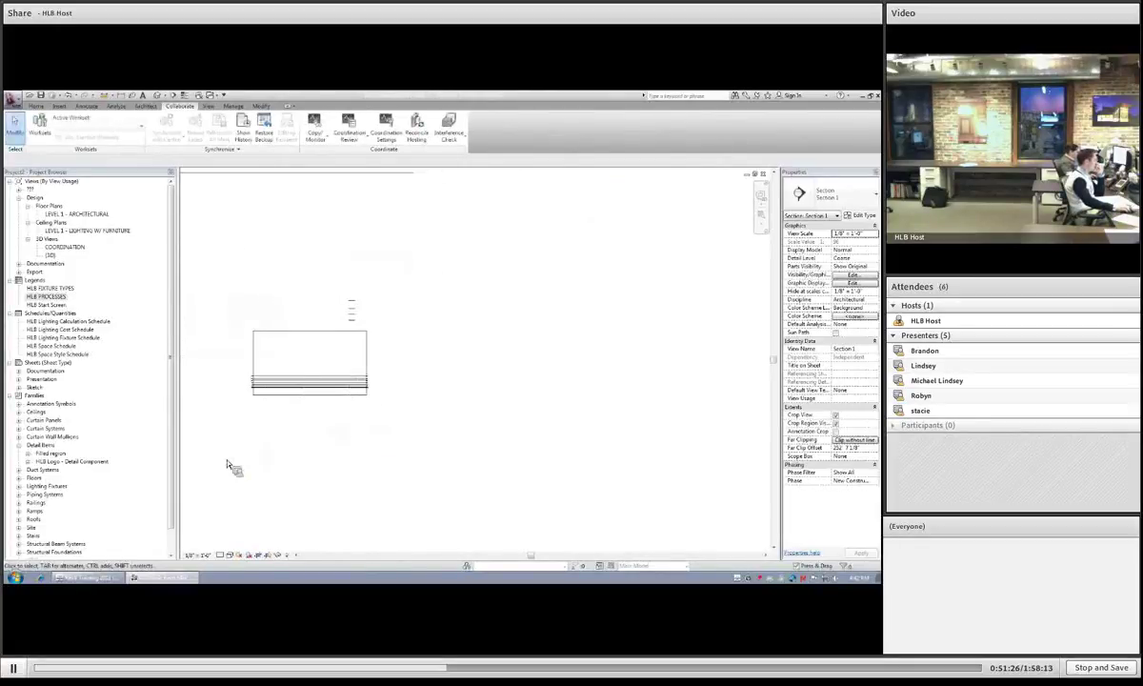
pyautogui.scroll(2, 309, 400)
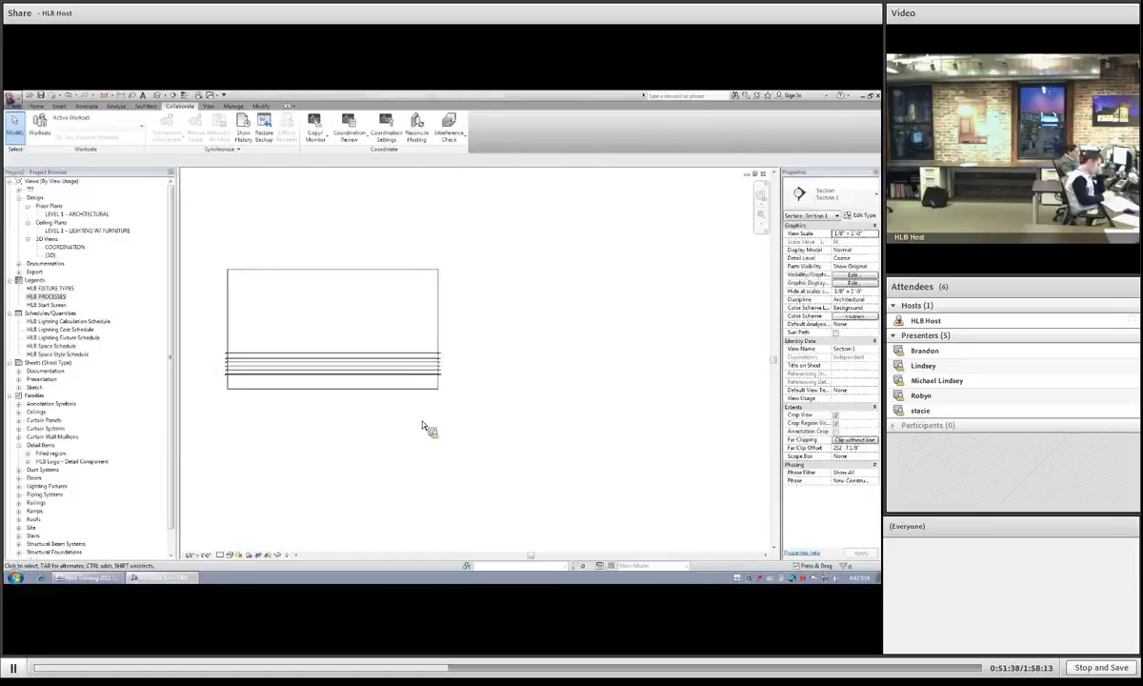
pyautogui.scroll(2, 462, 383)
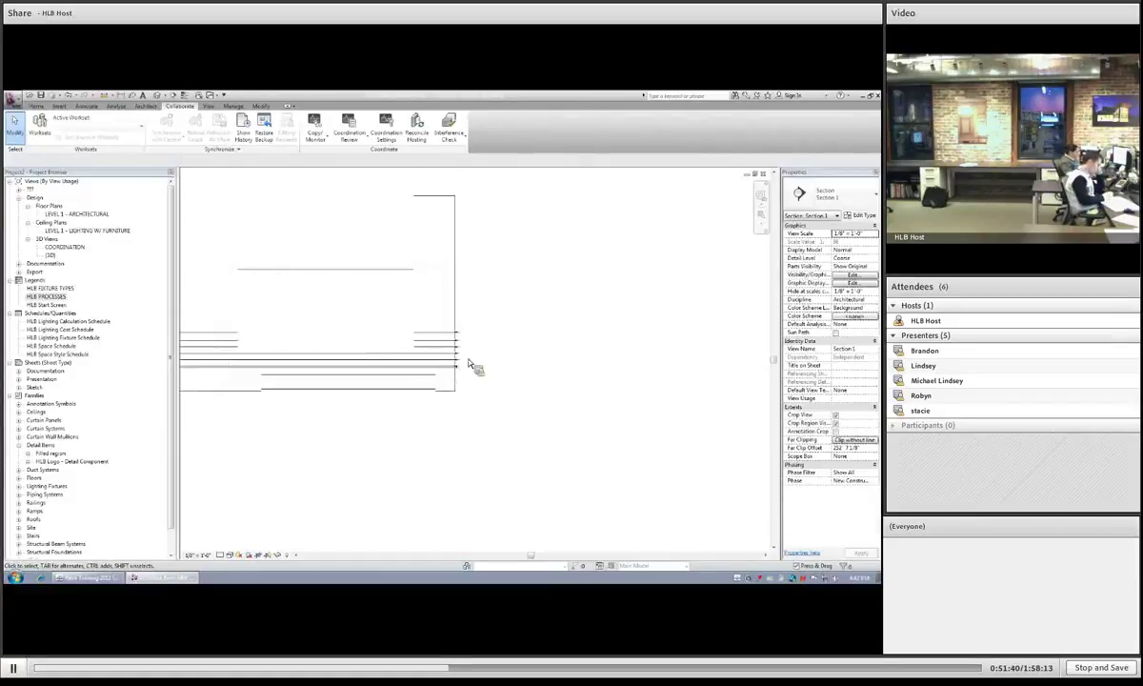
# Step: Inspect the copied level heads in the section, select GROUND LEVEL to check its properties, and return to the Level 1 architectural floor plan
pyautogui.scroll(-3, 467, 363)
pyautogui.scroll(2, 484, 345)
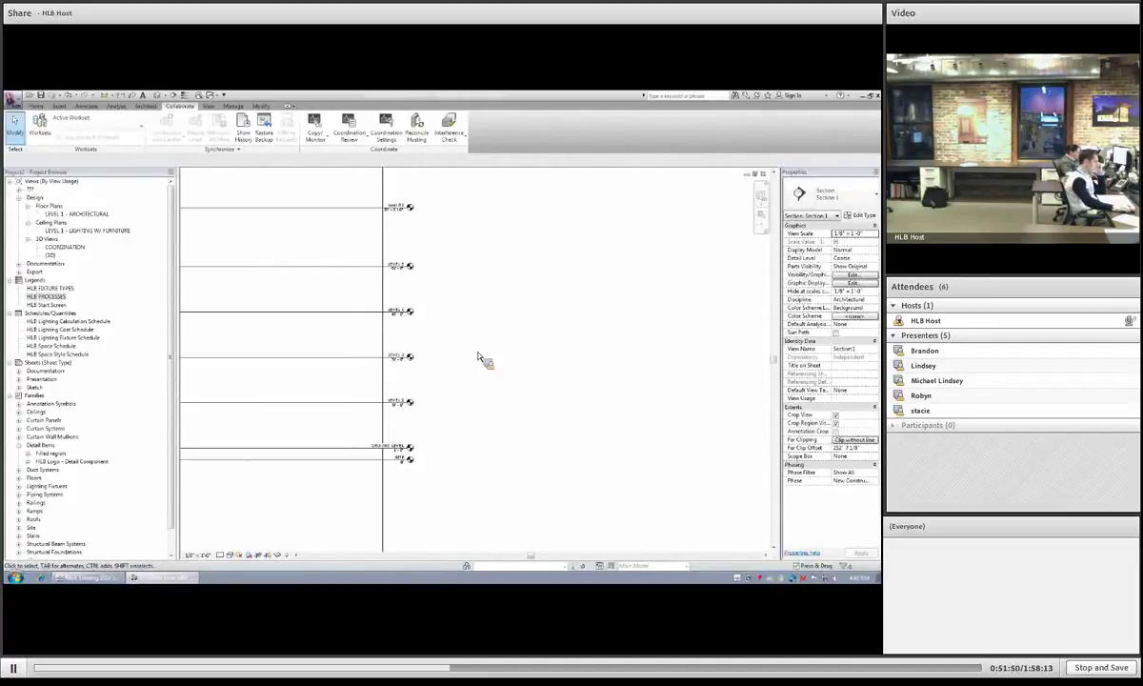
pyautogui.scroll(3, 411, 472)
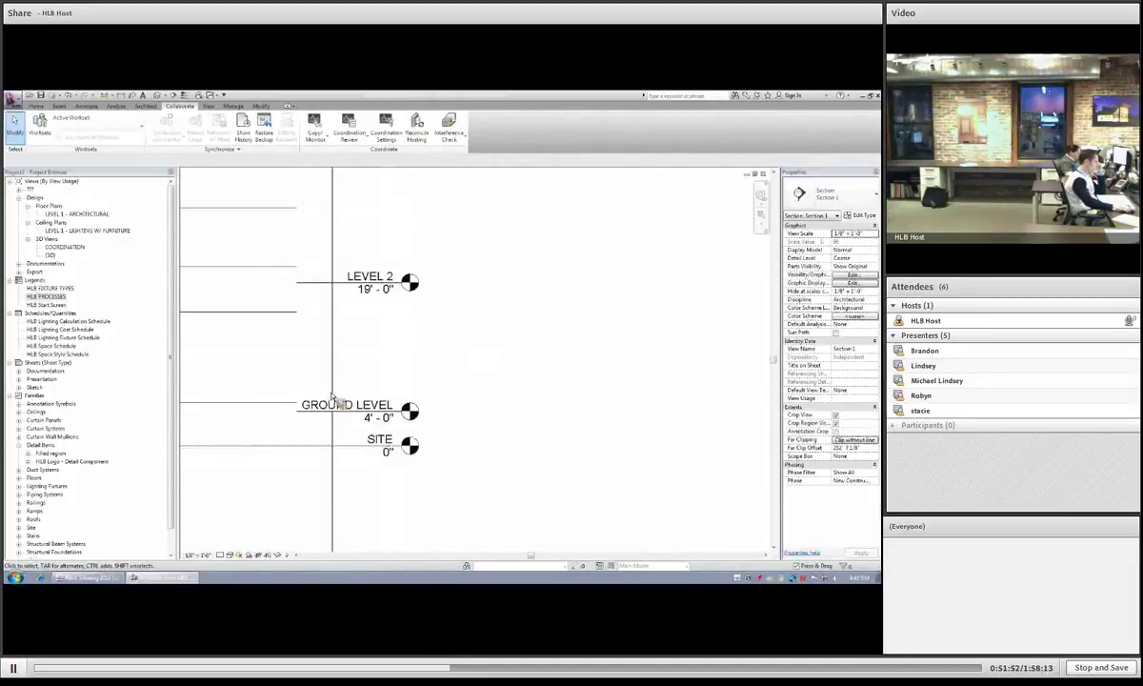
pyautogui.scroll(2, 215, 395)
pyautogui.click(214, 395)
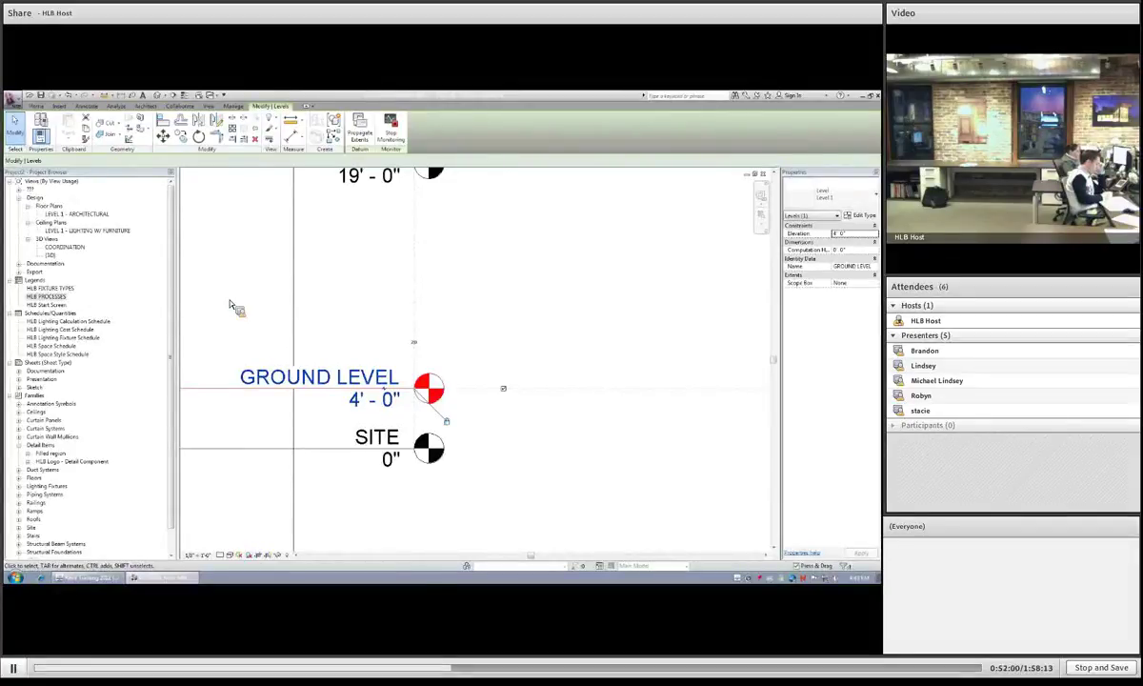
pyautogui.press('Escape')
pyautogui.click(762, 173)
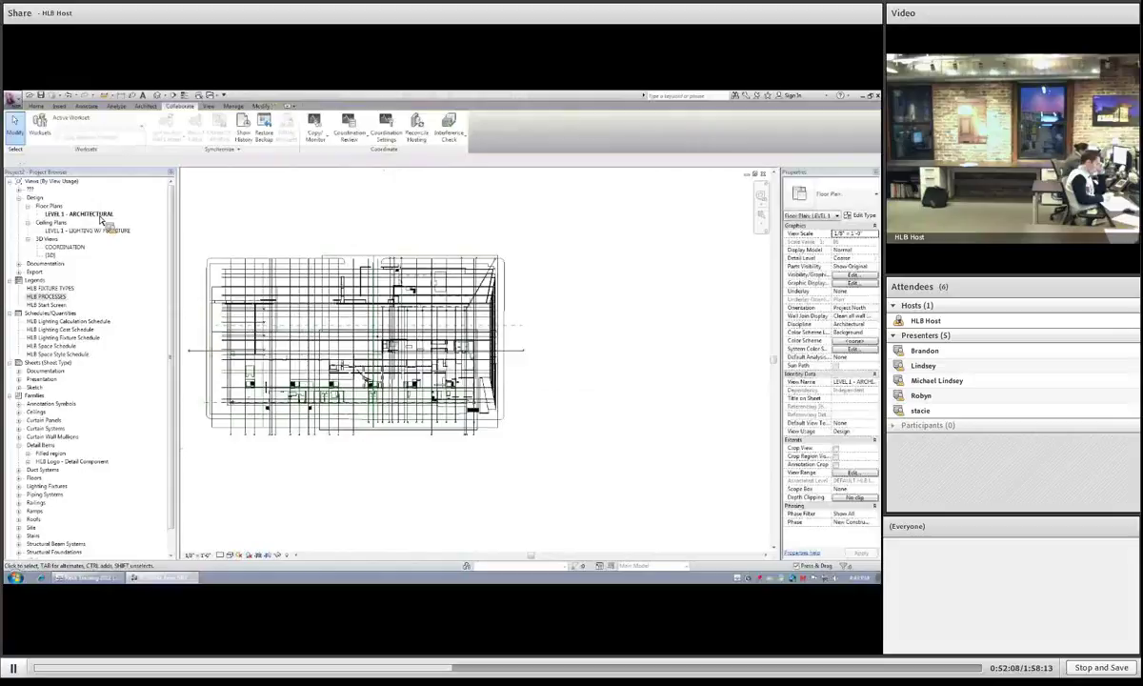
# Step: Create reflected ceiling plans for all levels from GROUND LEVEL to SITE at 1/8" = 1'-0" and close the hidden view windows
pyautogui.click(211, 106)
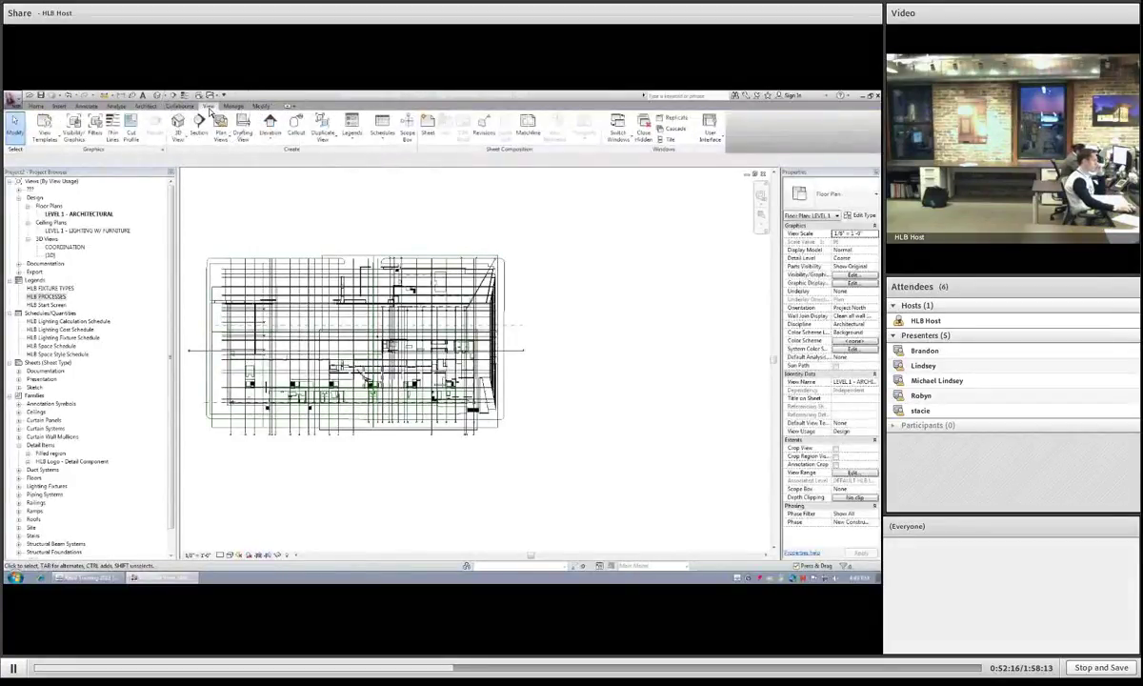
pyautogui.press('ctrl')
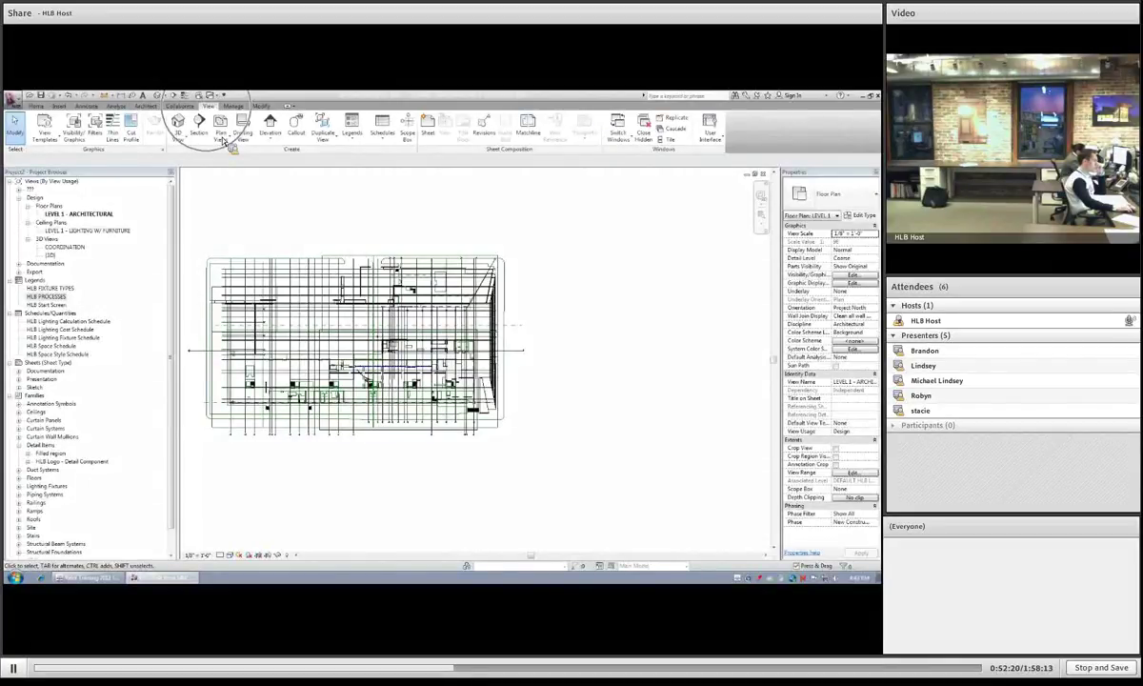
pyautogui.click(222, 132)
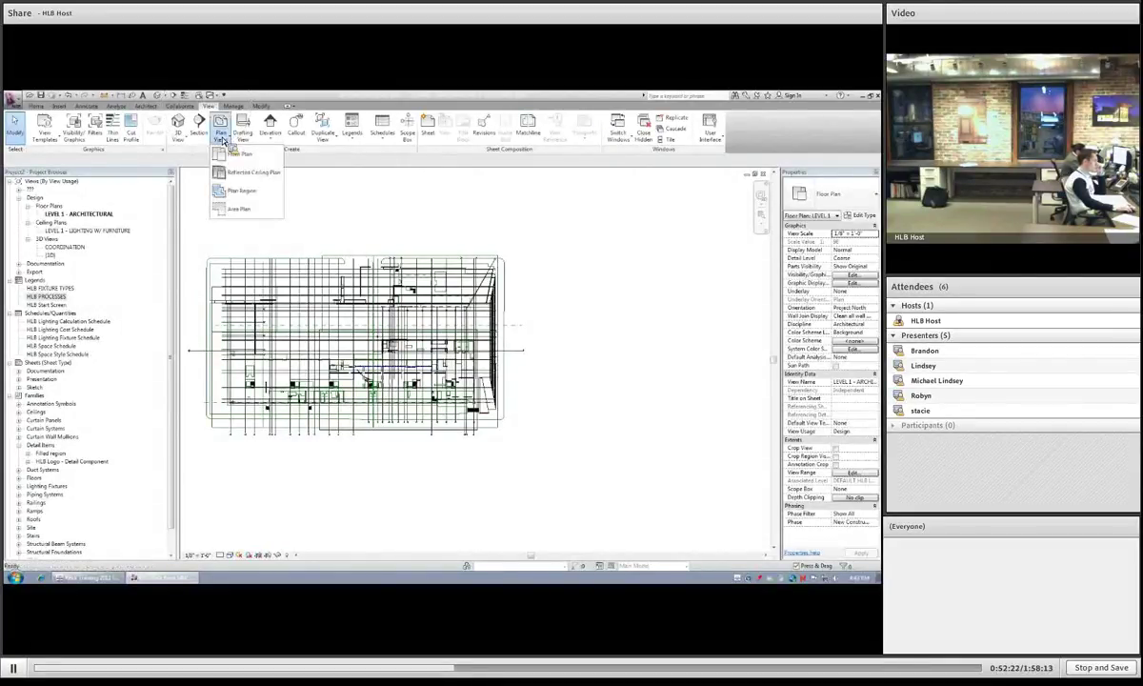
pyautogui.click(261, 177)
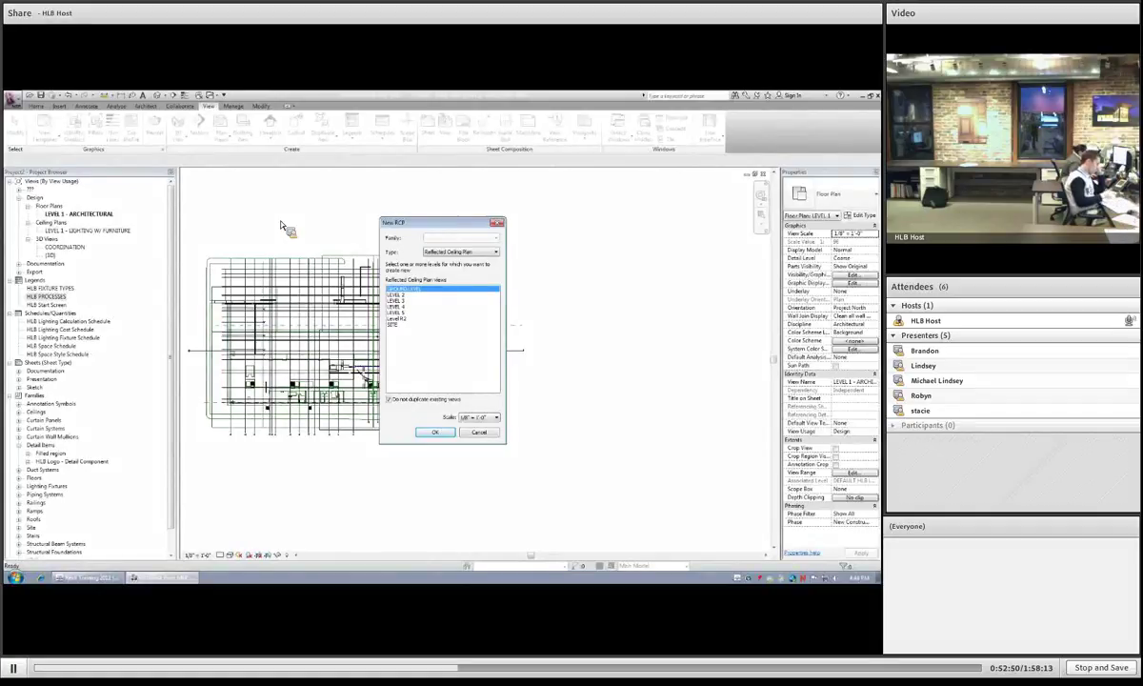
pyautogui.keyDown('shift'); pyautogui.click(394, 326); pyautogui.keyUp('shift')
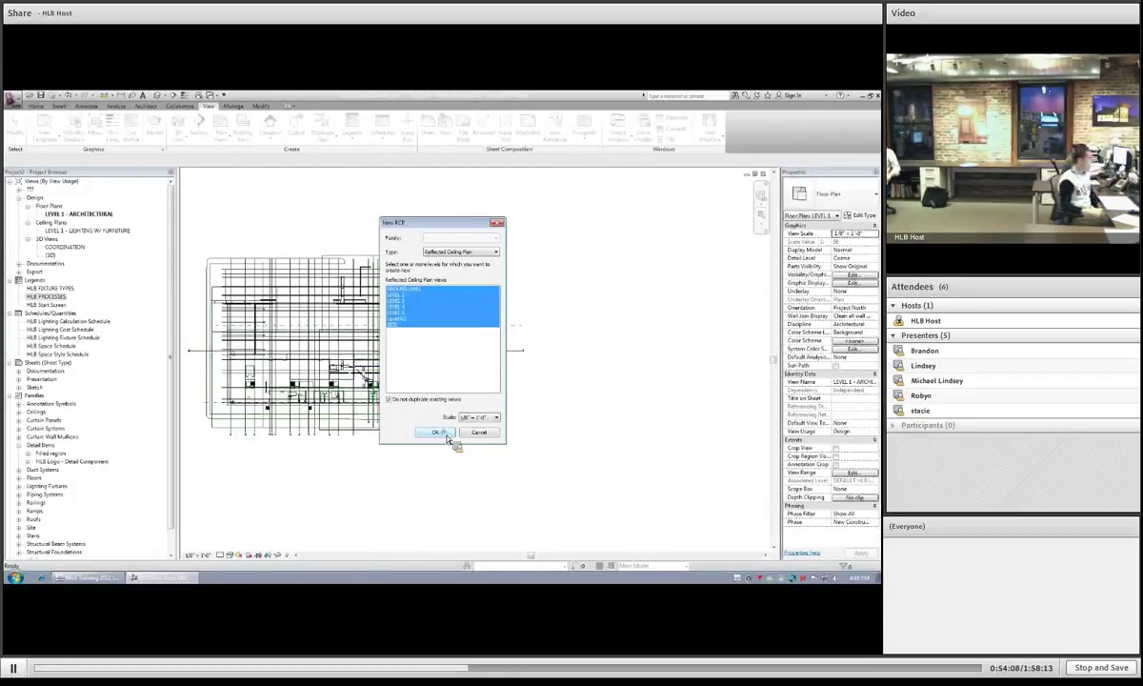
pyautogui.click(436, 433)
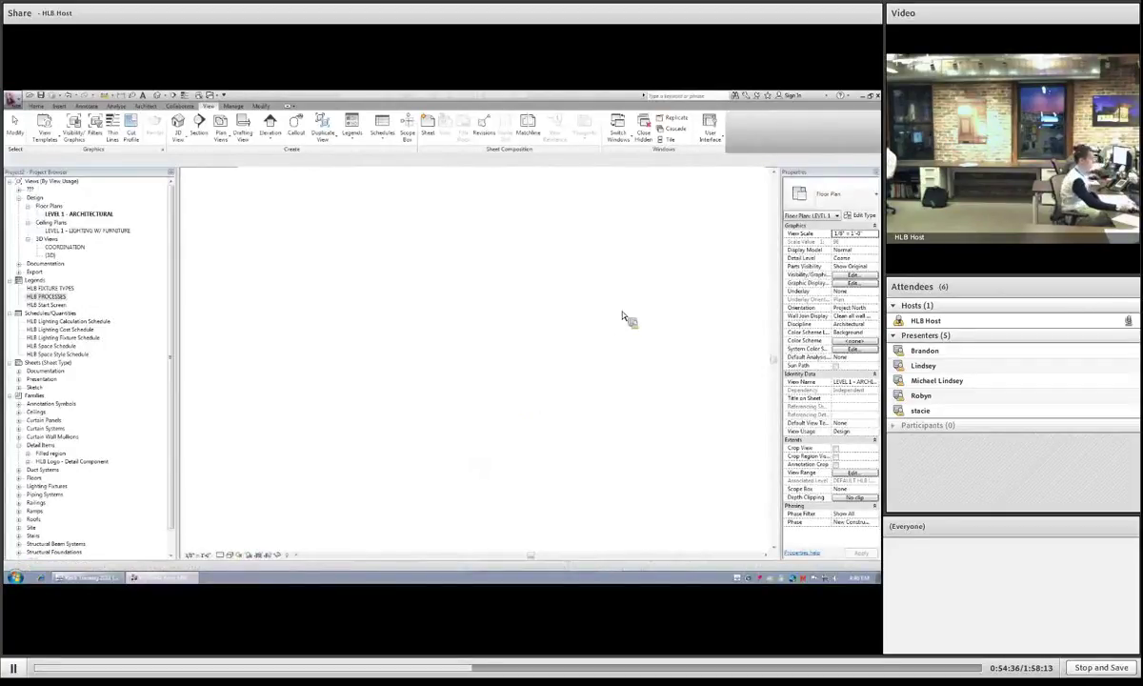
pyautogui.click(651, 134)
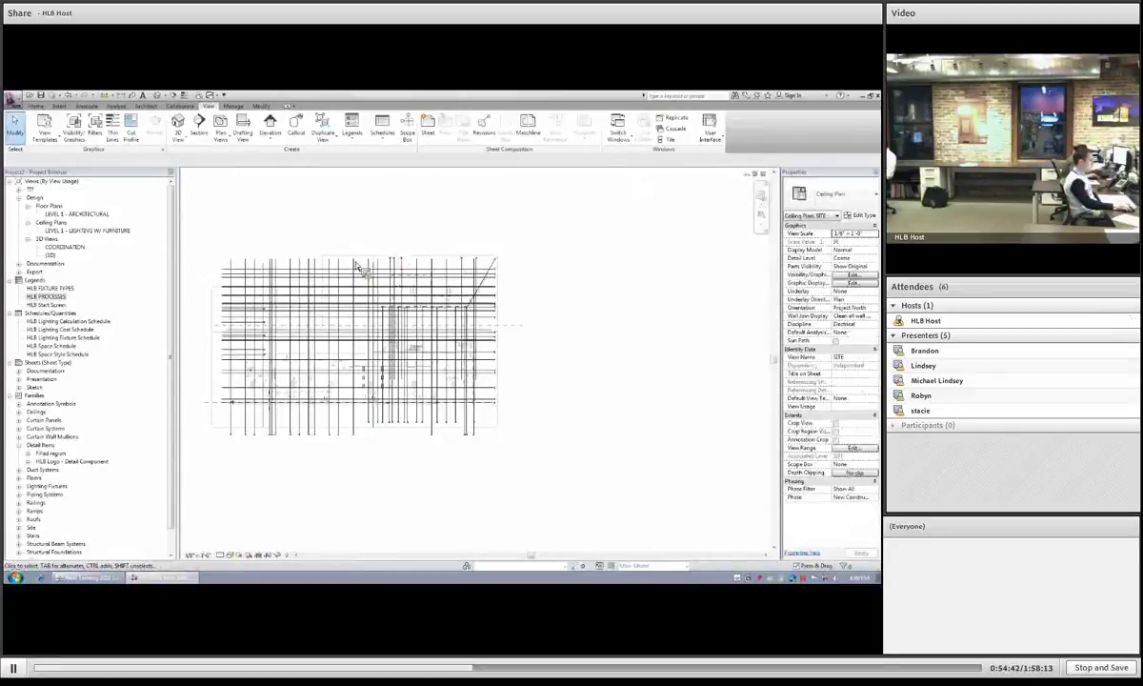
# Step: Set the View Usage of the seven ceiling plans under ???, from GROUND LEVEL to SITE, to Design
pyautogui.click(27, 191)
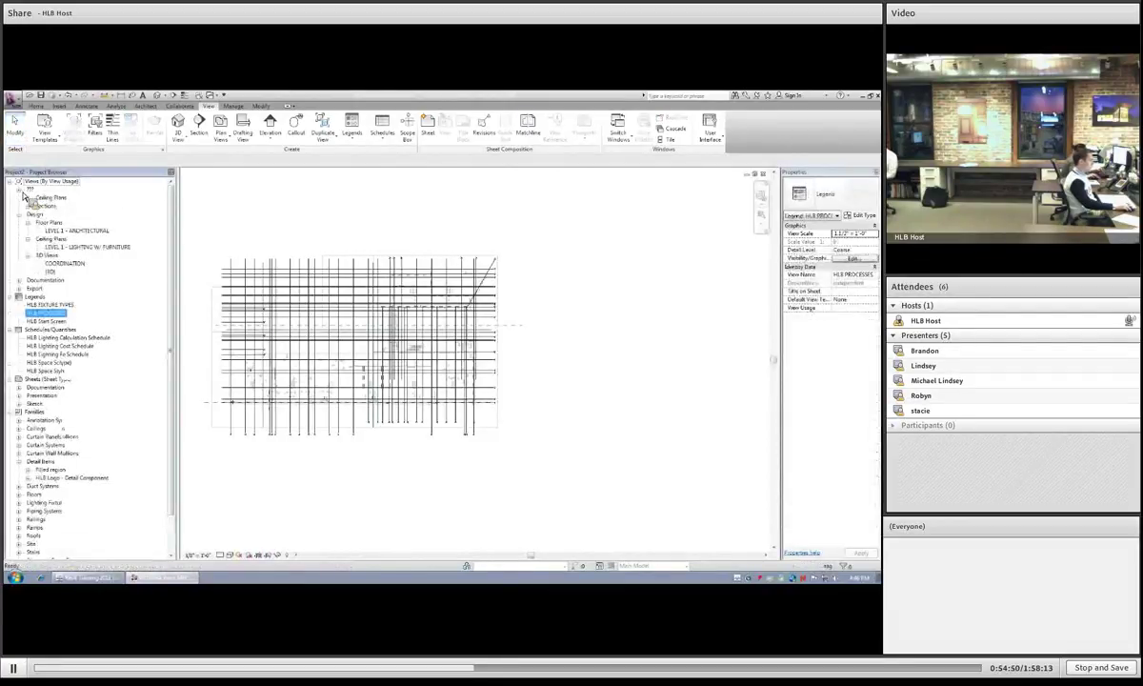
pyautogui.click(28, 196)
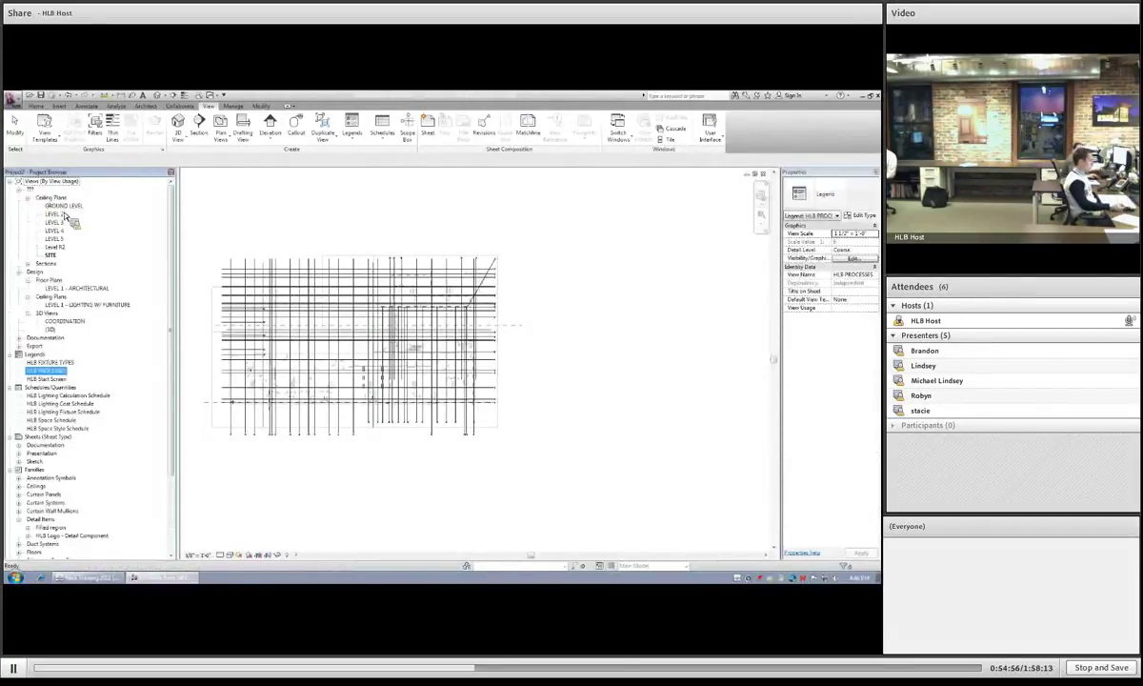
pyautogui.click(63, 208)
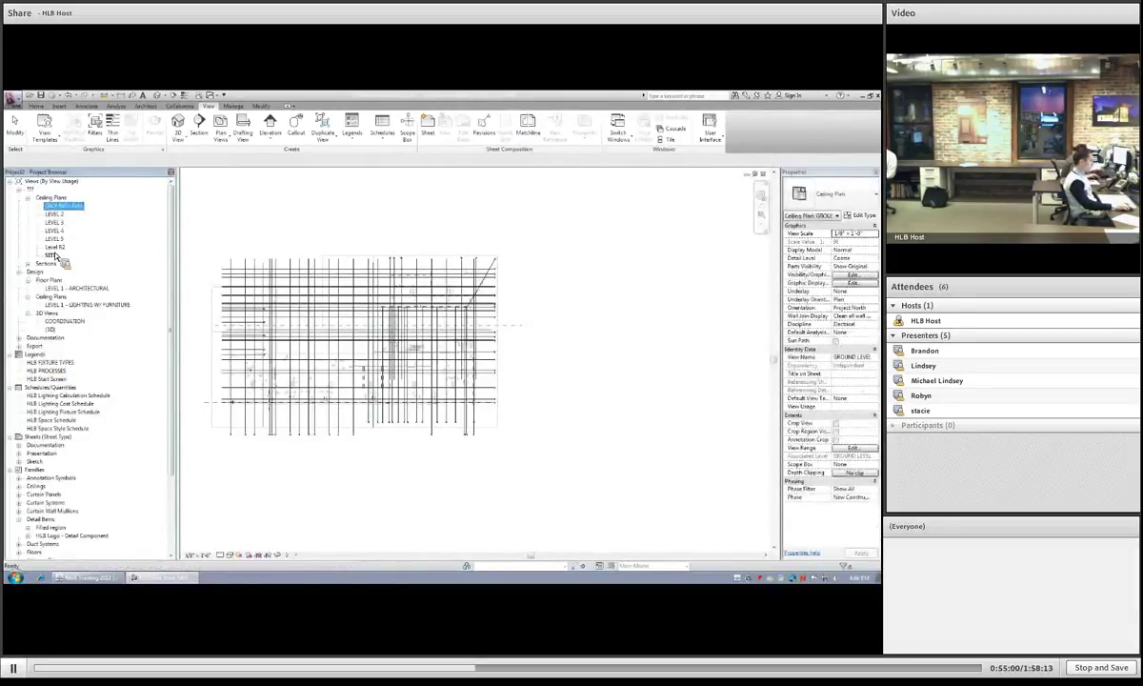
pyautogui.keyDown('shift'); pyautogui.click(54, 247); pyautogui.keyUp('shift')
pyautogui.keyDown('shift'); pyautogui.click(54, 256); pyautogui.keyUp('shift')
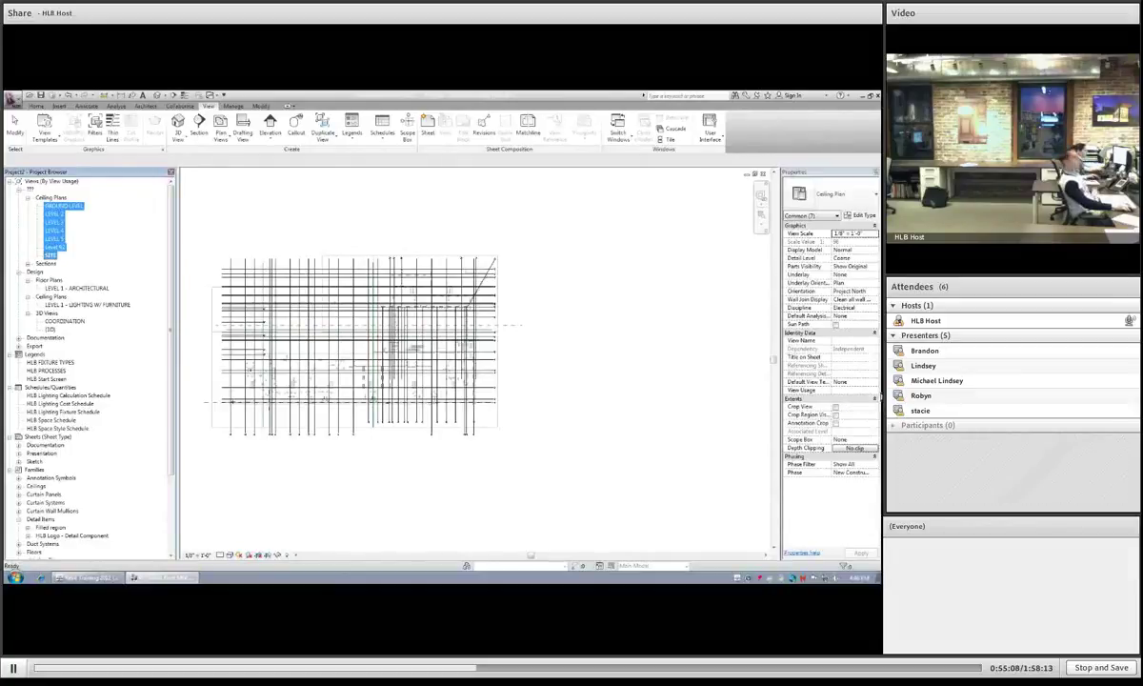
pyautogui.click(873, 390)
pyautogui.click(851, 397)
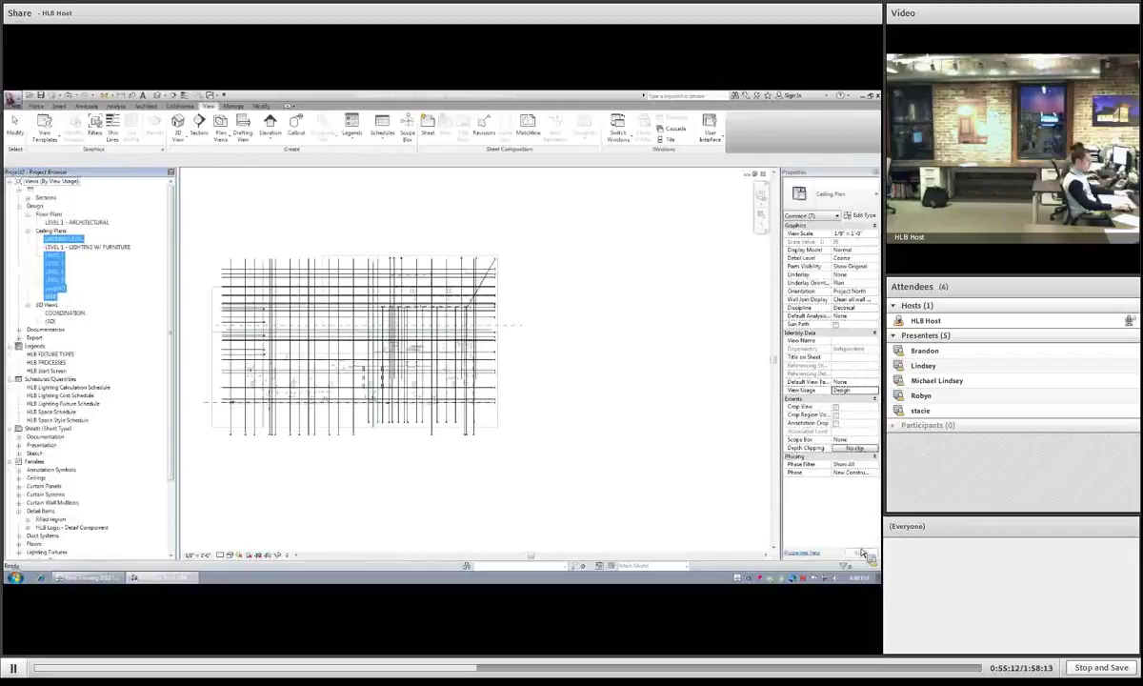
# Step: Delete the LEVEL 1 - LIGHTING W/ FURNITURE ceiling plan and open the GROUND LEVEL ceiling plan
pyautogui.click(63, 249)
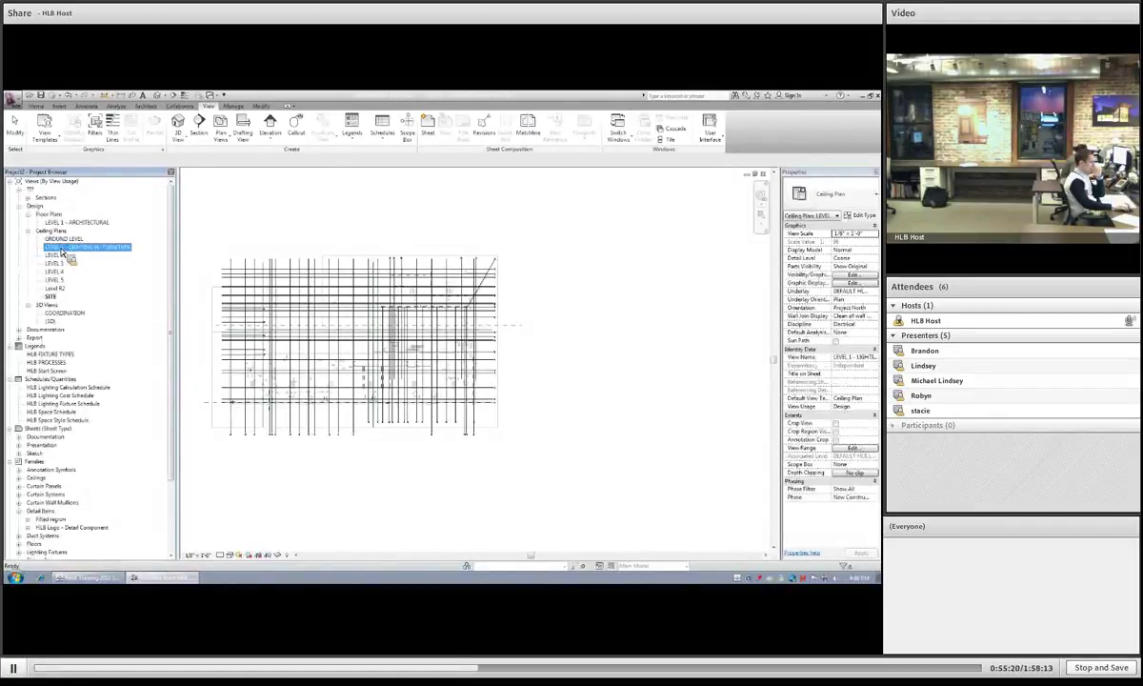
pyautogui.rightClick(61, 251)
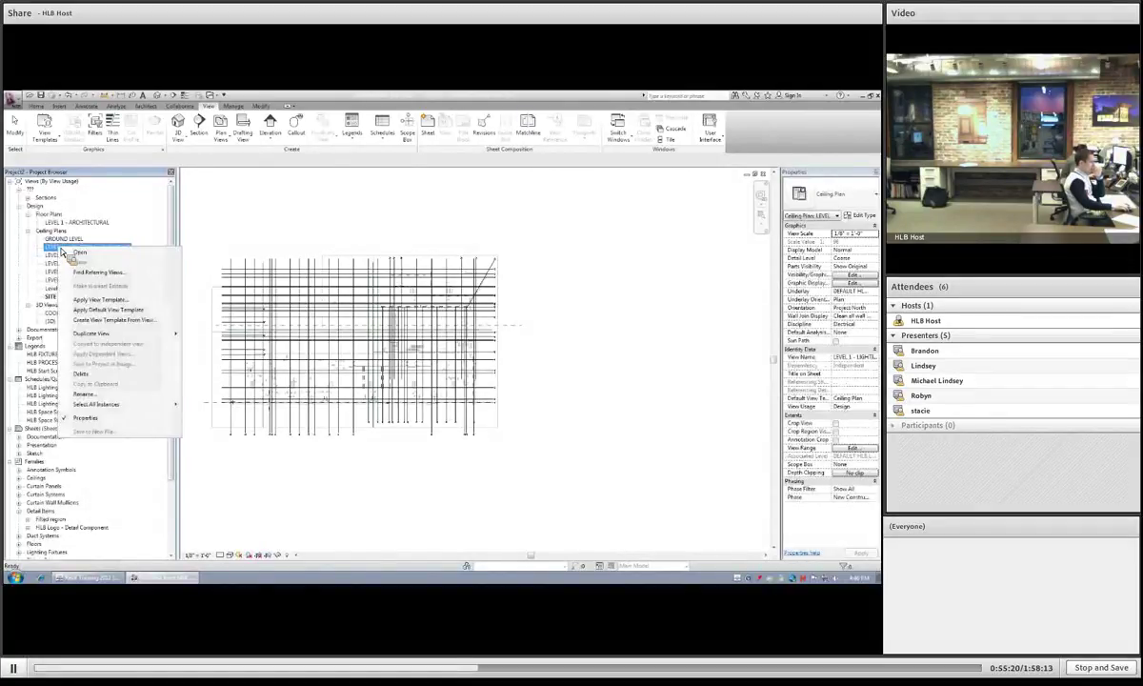
pyautogui.click(111, 375)
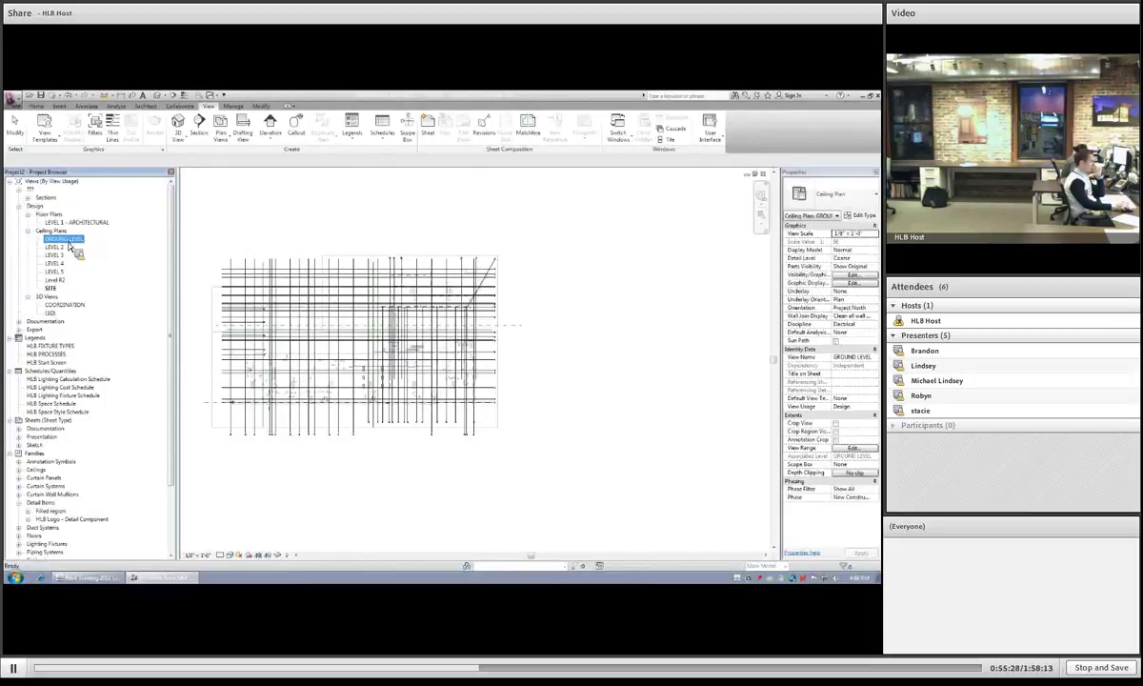
pyautogui.doubleClick(54, 287)
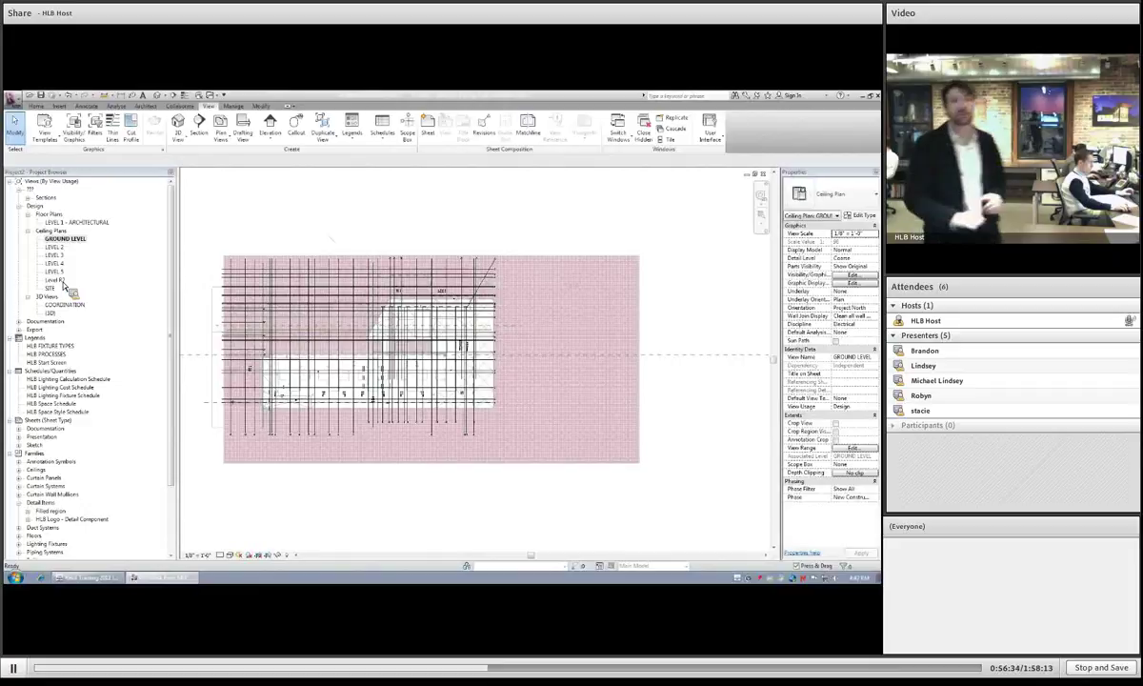
# Step: Open the RVT link display settings of Architectural_CS_Model from the GROUND LEVEL ceiling plan's visibility overrides
pyautogui.click(502, 222)
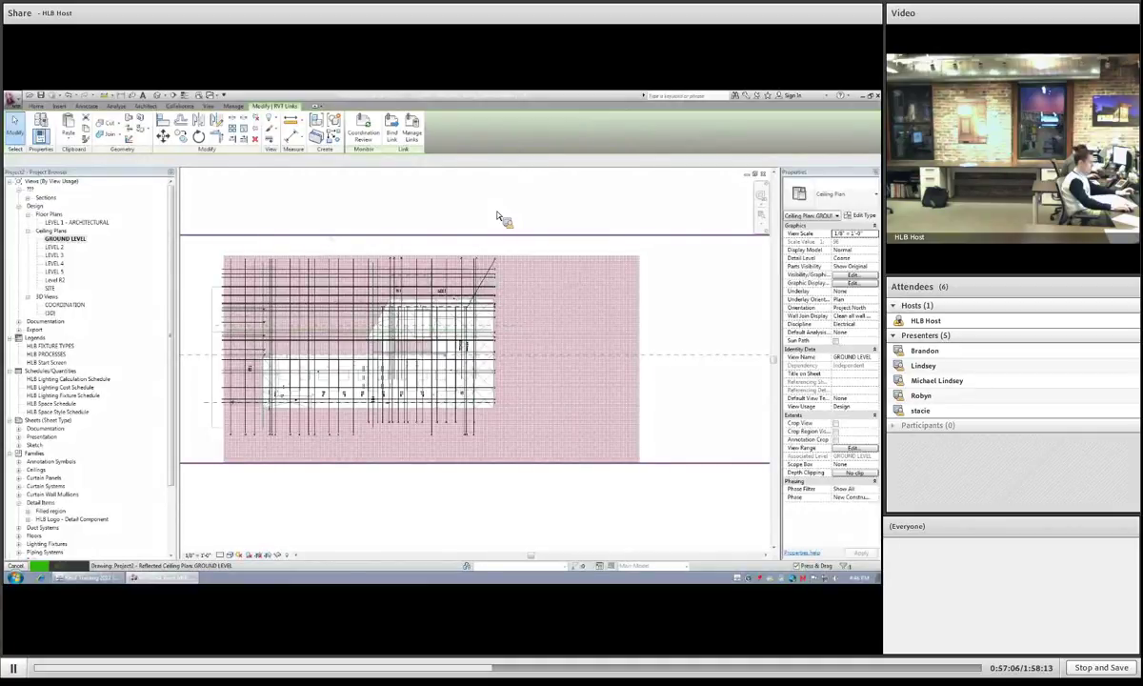
pyautogui.press('v')
pyautogui.press('v')
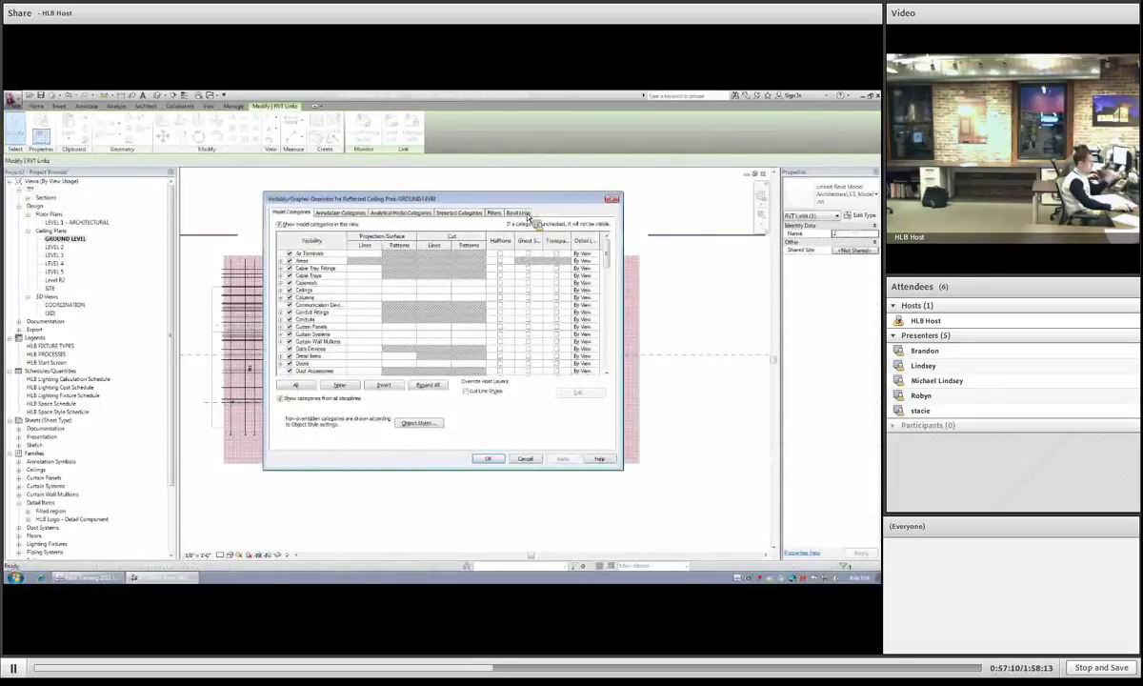
pyautogui.click(527, 215)
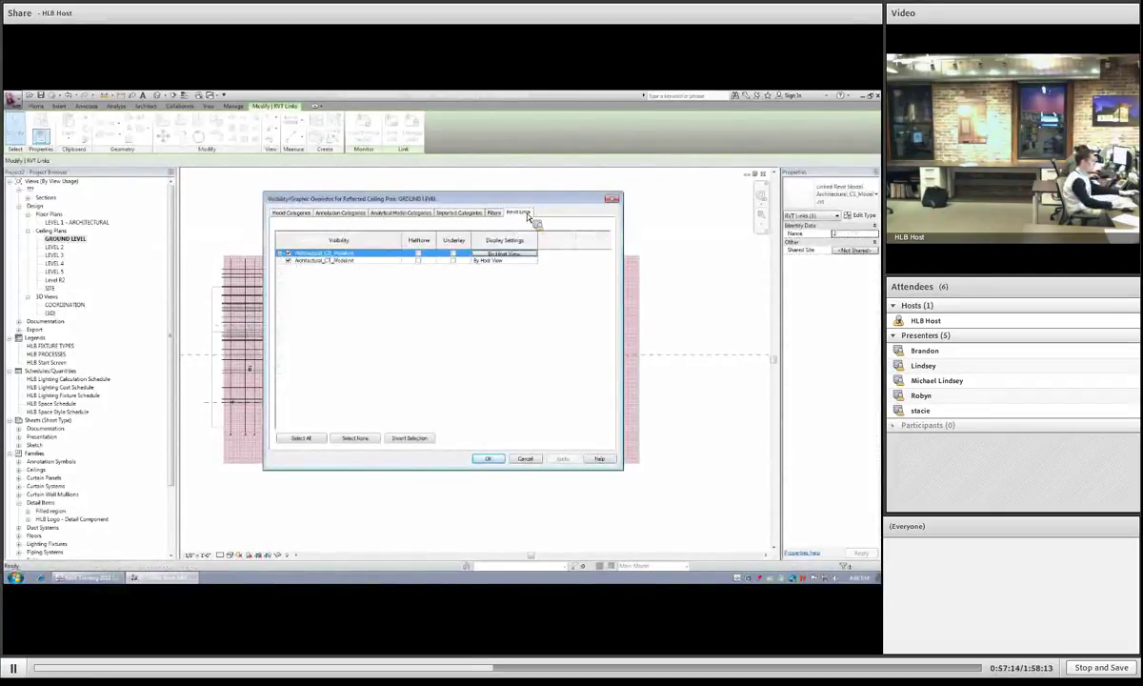
pyautogui.click(527, 215)
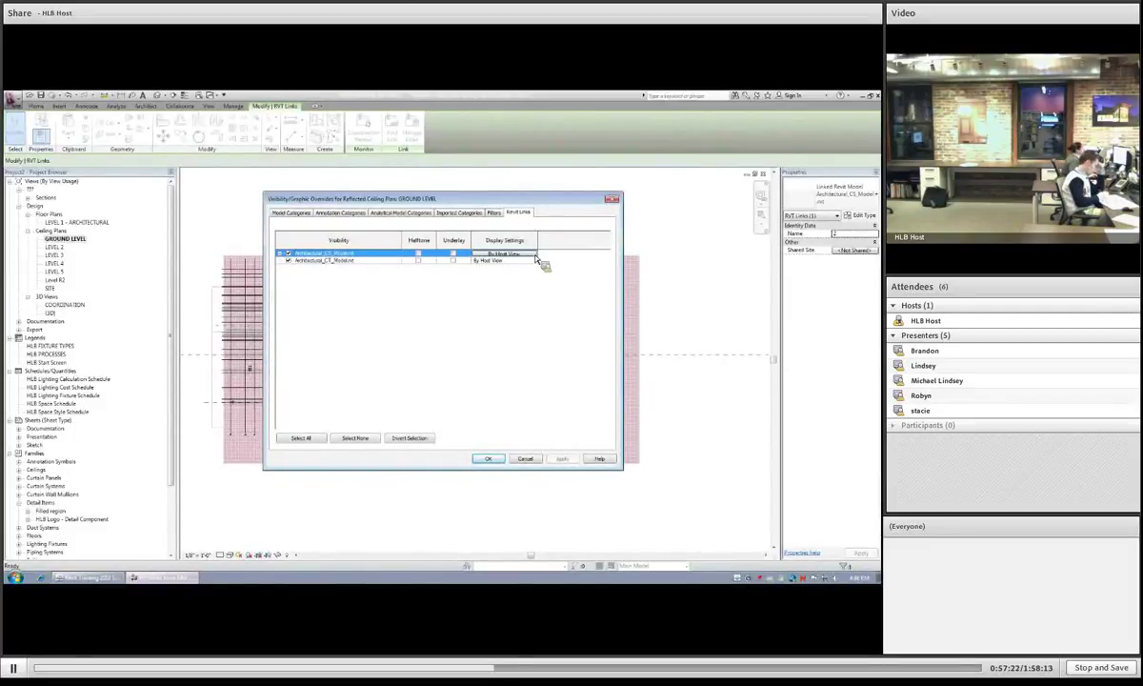
pyautogui.click(535, 258)
pyautogui.press('ctrl')
pyautogui.press('ctrl')
pyautogui.press('ctrl')
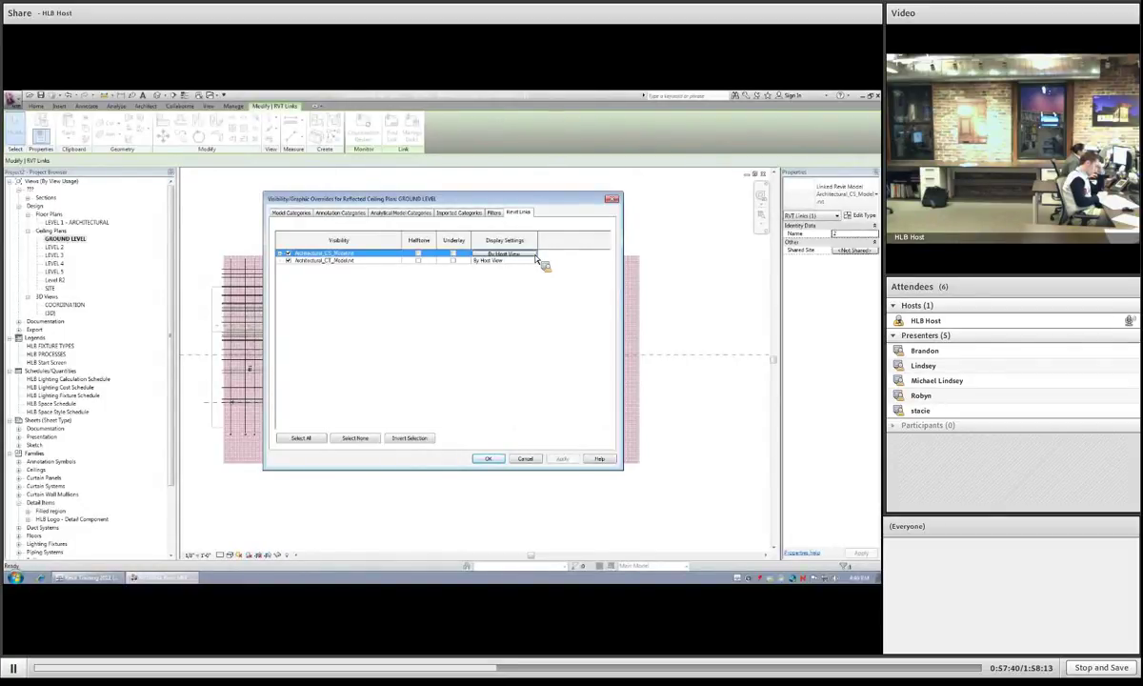
pyautogui.click(534, 255)
pyautogui.click(534, 255)
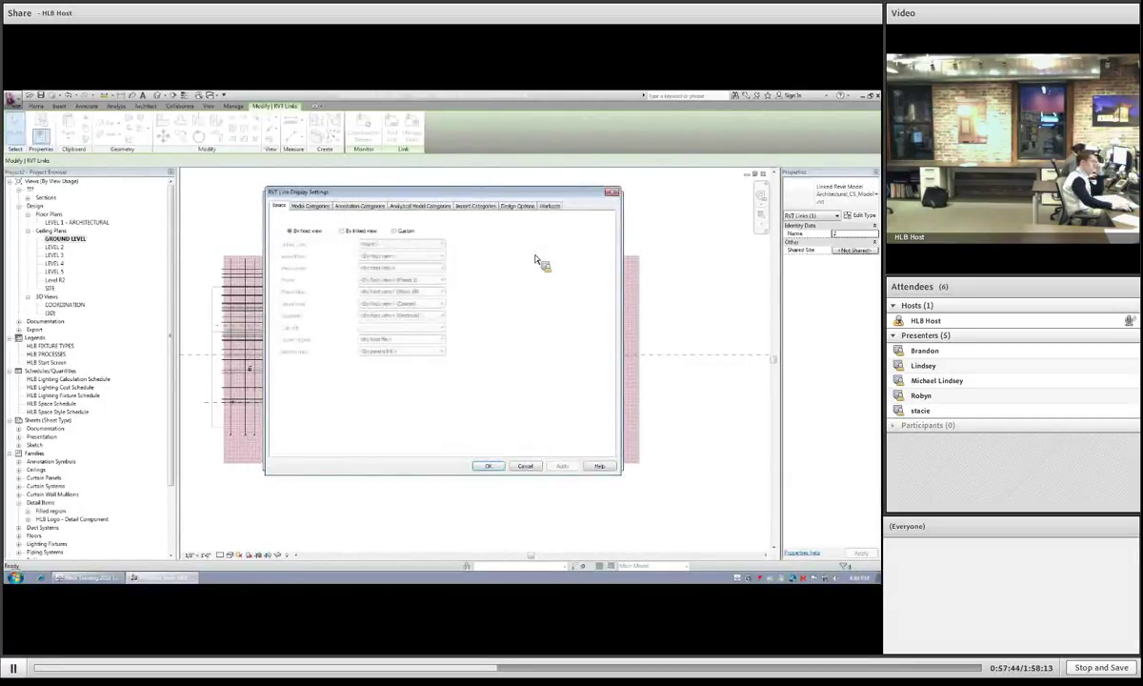
# Step: Display Architectural_CS_Model by linked view, using its Reflected Ceiling Plan: GROUND LEVEL RCP, and apply the overrides
pyautogui.click(347, 232)
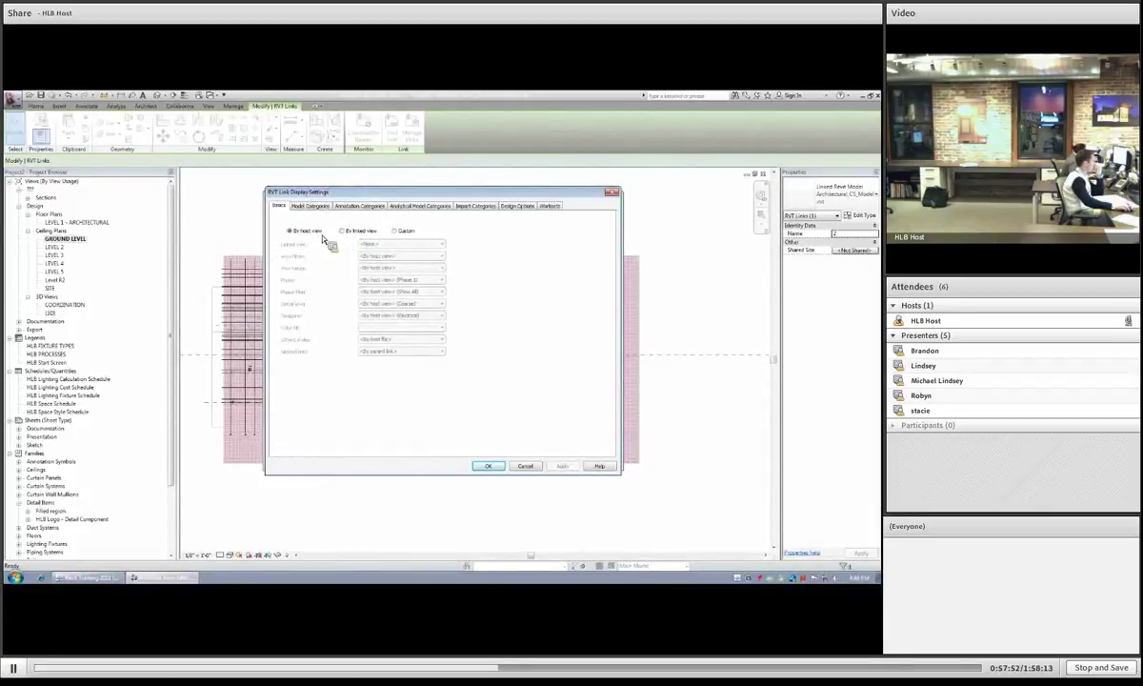
pyautogui.click(344, 232)
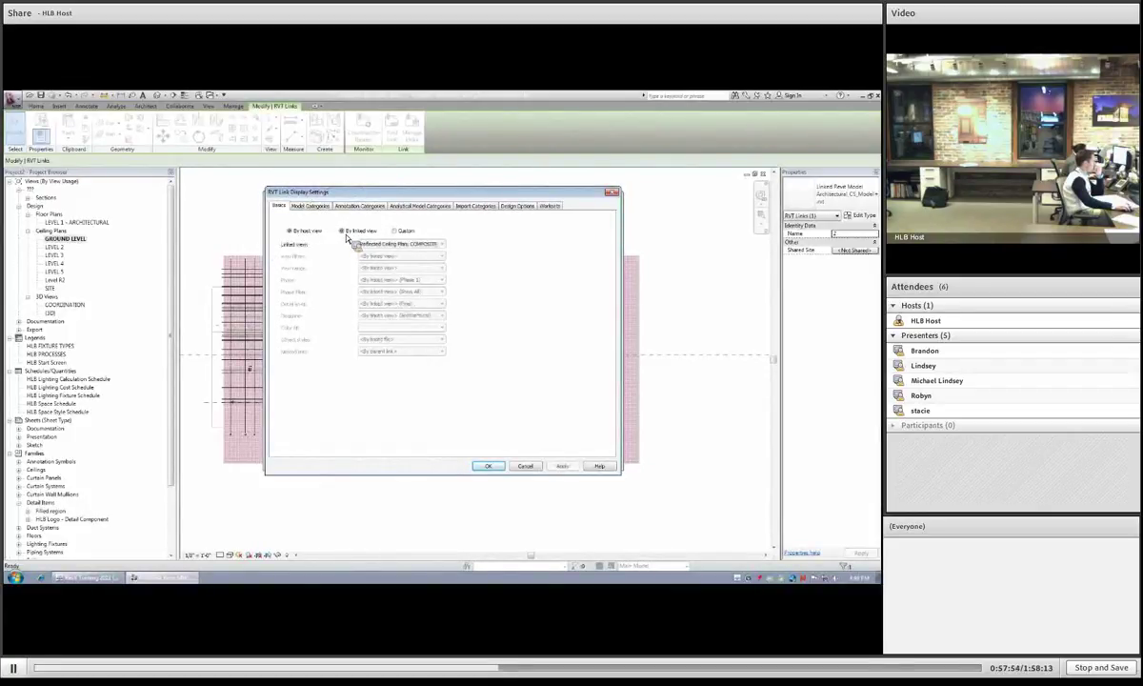
pyautogui.click(412, 244)
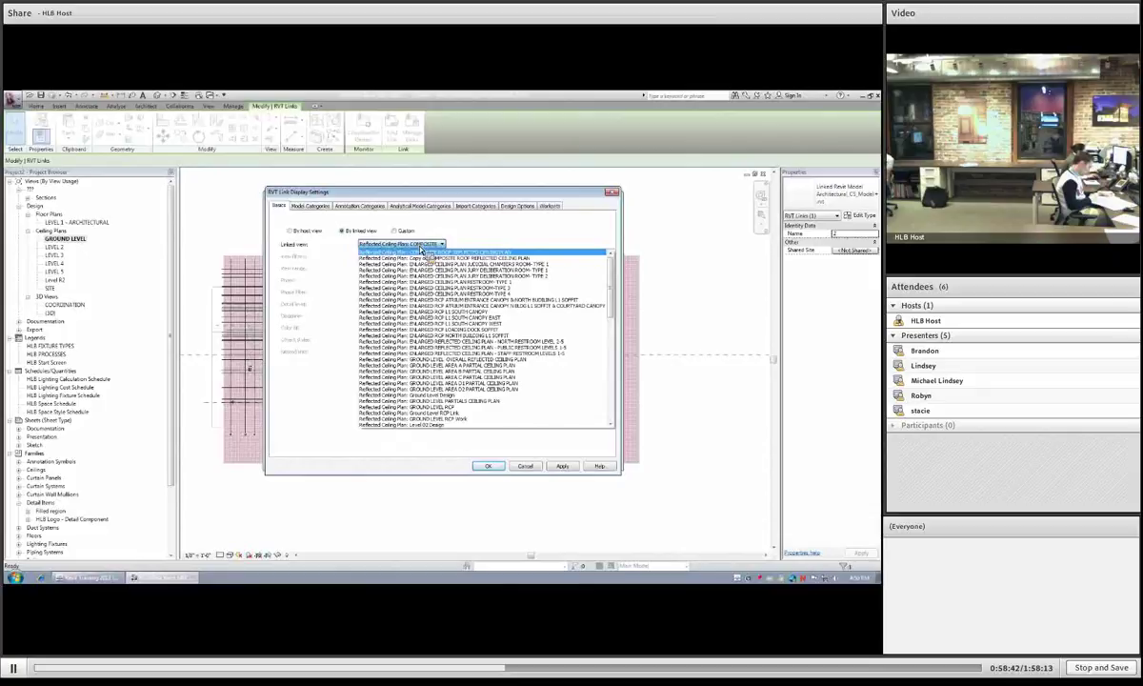
pyautogui.click(443, 406)
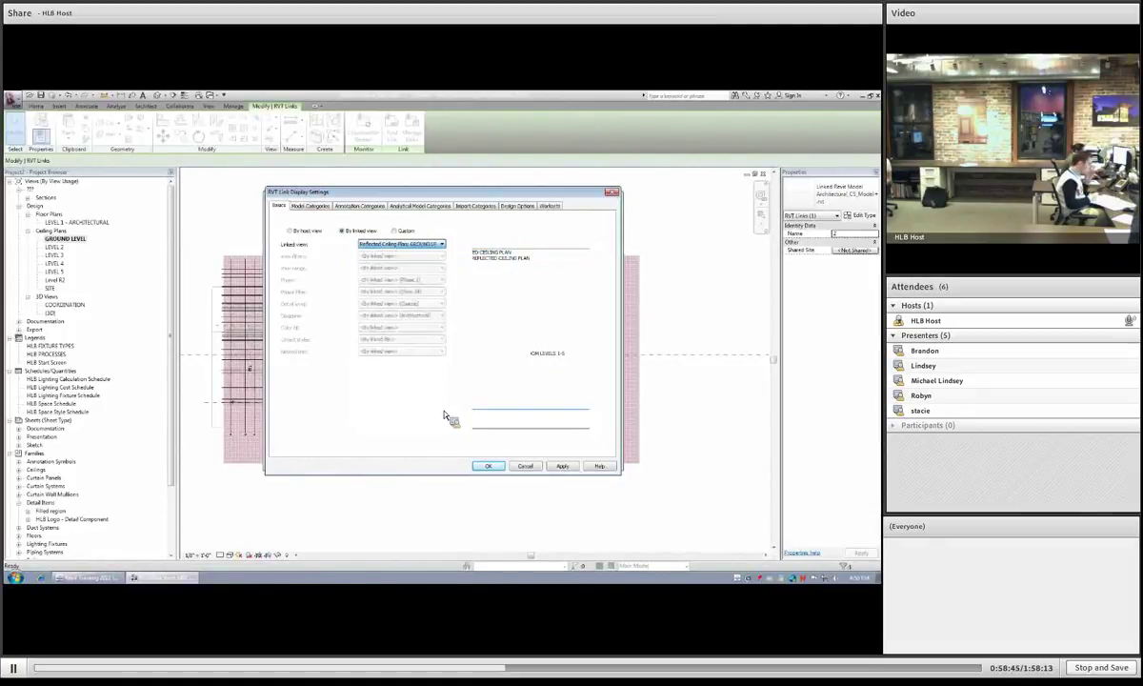
pyautogui.click(410, 247)
pyautogui.click(414, 252)
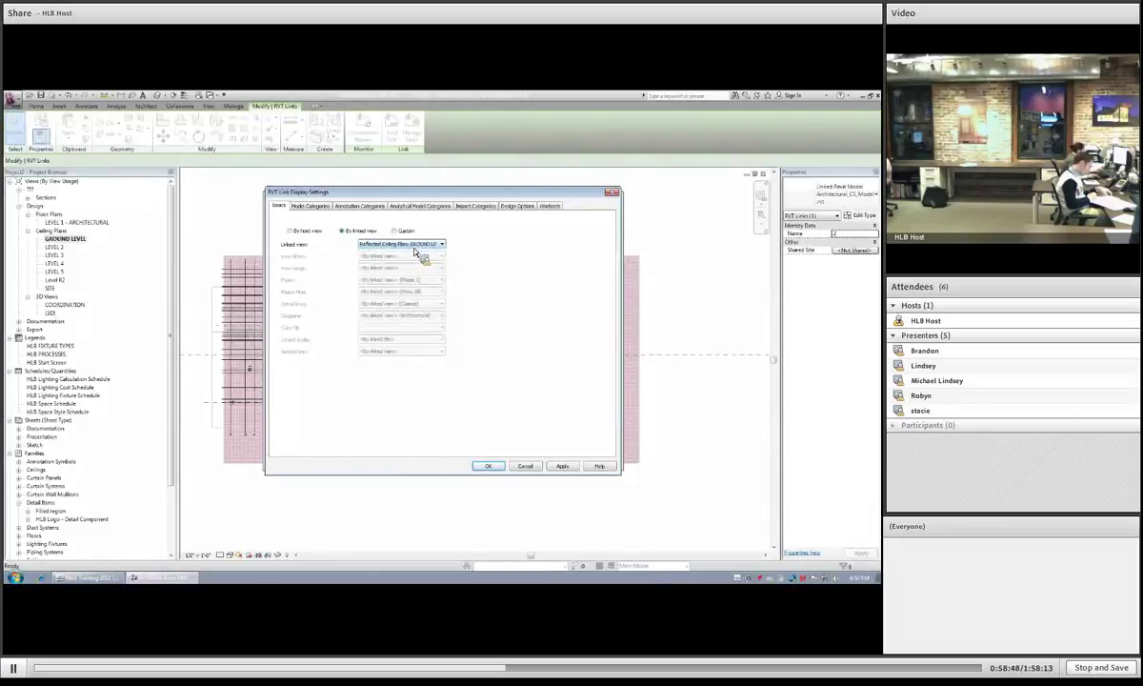
pyautogui.click(572, 467)
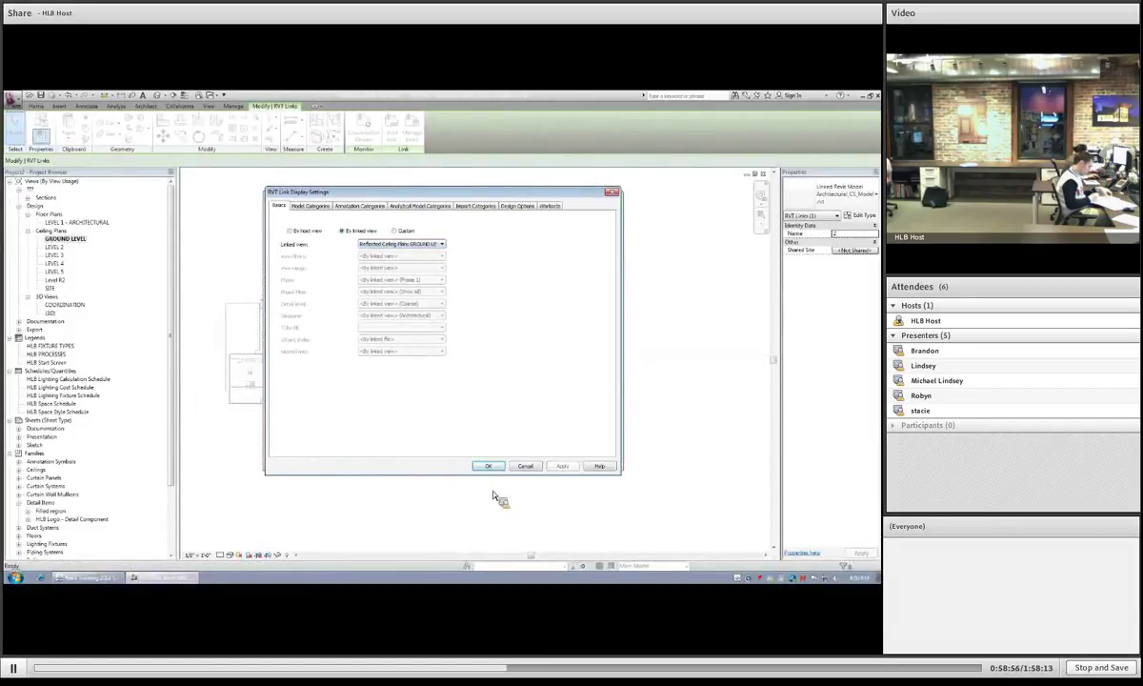
pyautogui.click(488, 467)
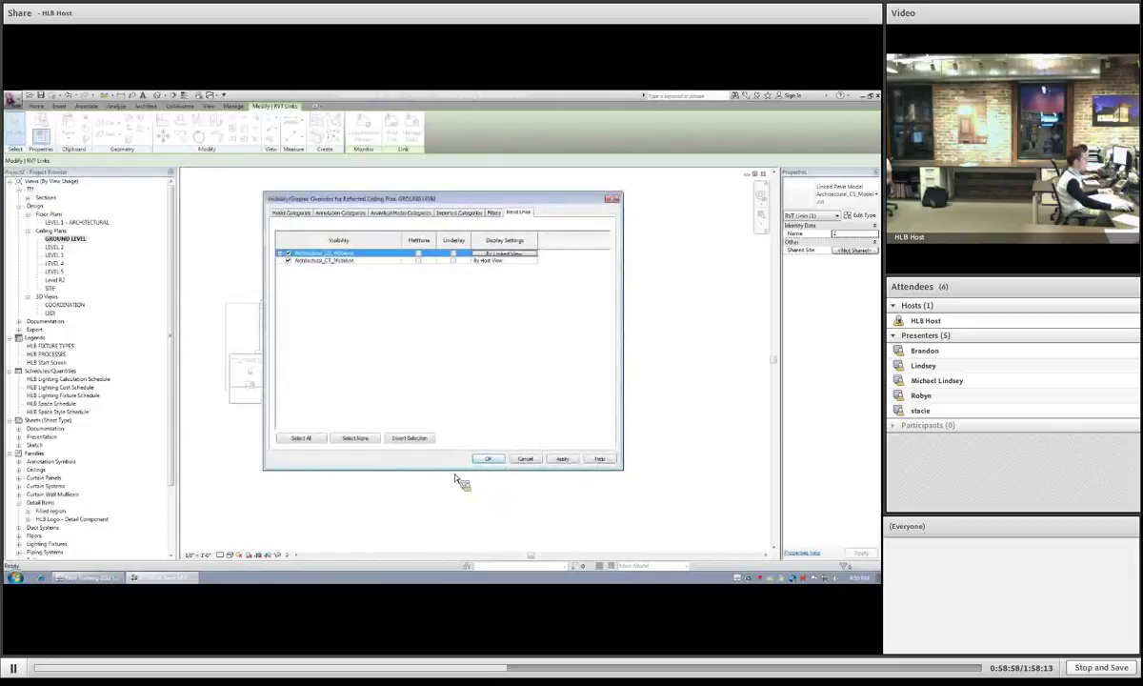
pyautogui.click(488, 459)
# Step: Change the linked view of Architectural_CS_Model in the GROUND LEVEL ceiling plan to Reflected Ceiling Plan: Ground Level RCP Link
pyautogui.scroll(5, 424, 426)
pyautogui.scroll(3, 381, 386)
pyautogui.scroll(2, 390, 333)
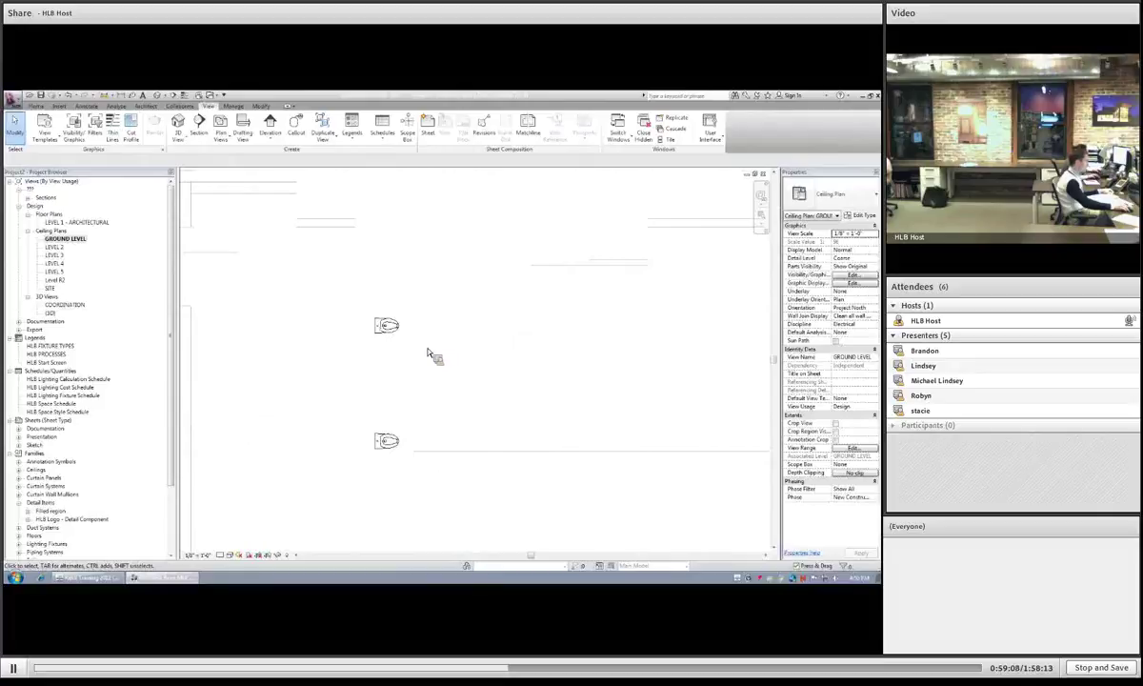
pyautogui.press('v')
pyautogui.press('g')
pyautogui.click(517, 212)
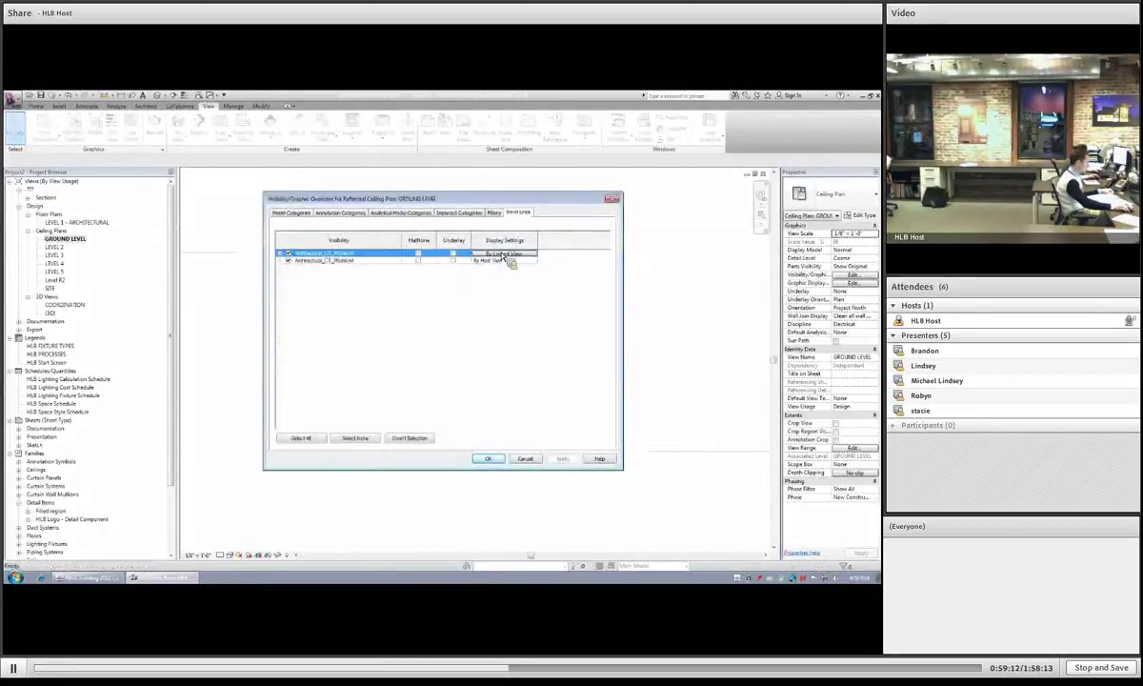
pyautogui.click(504, 254)
pyautogui.click(401, 245)
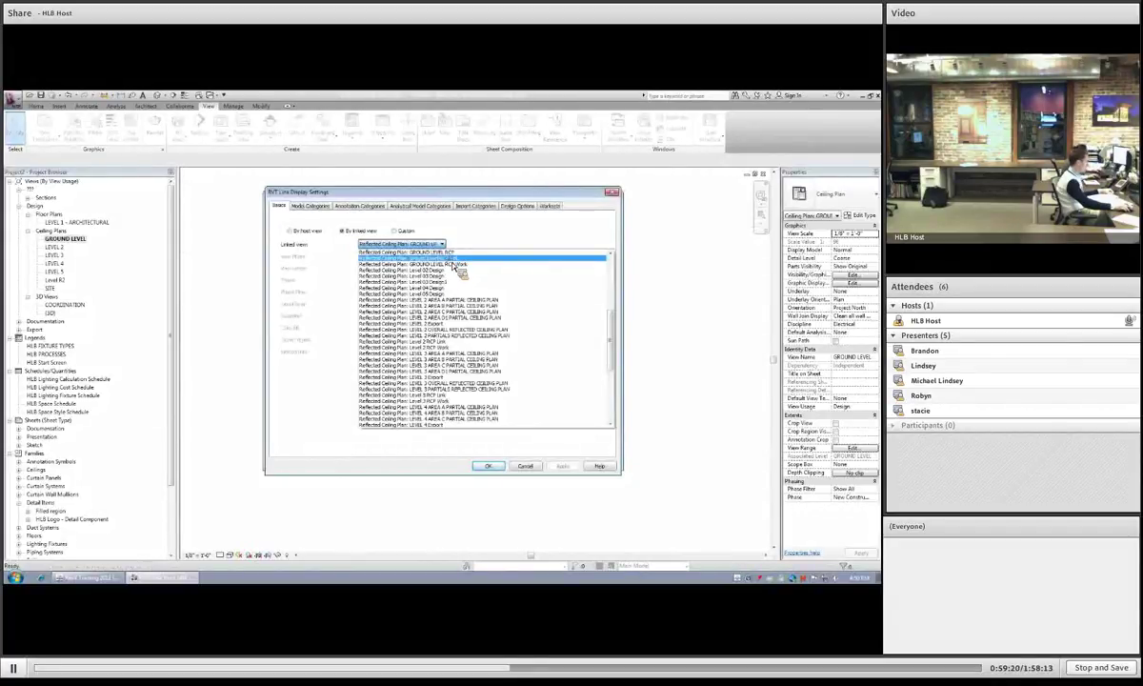
pyautogui.click(453, 263)
pyautogui.click(562, 466)
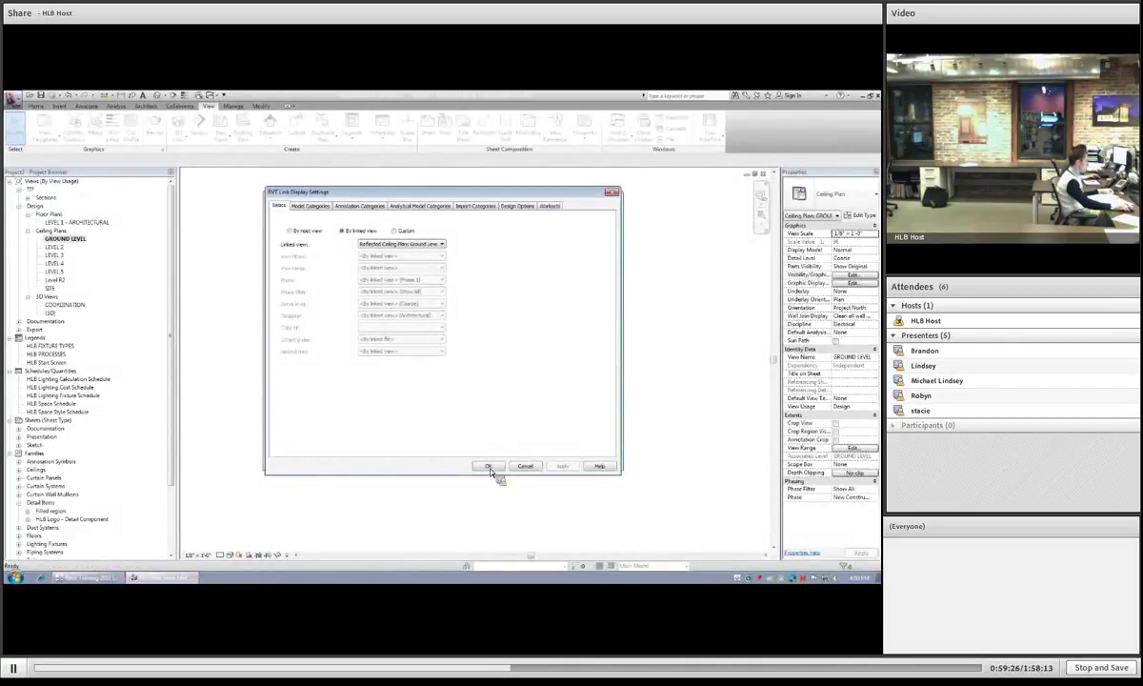
pyautogui.click(487, 466)
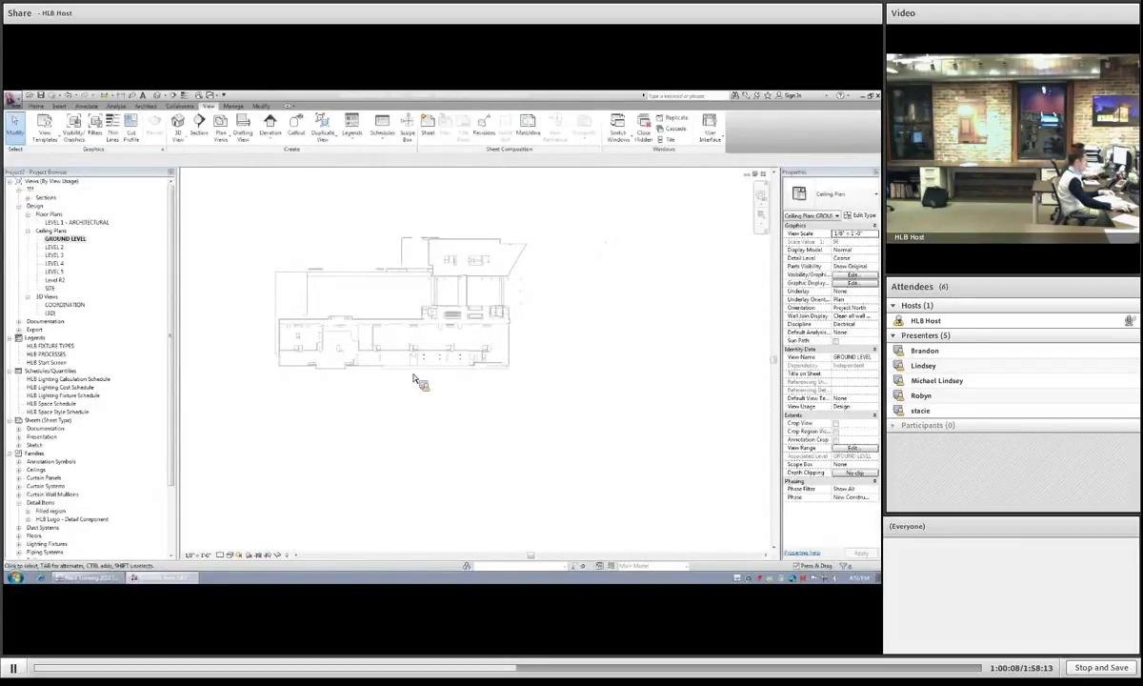
# Step: Create a view template named Linked RCP from the GROUND LEVEL ceiling plan
pyautogui.rightClick(70, 239)
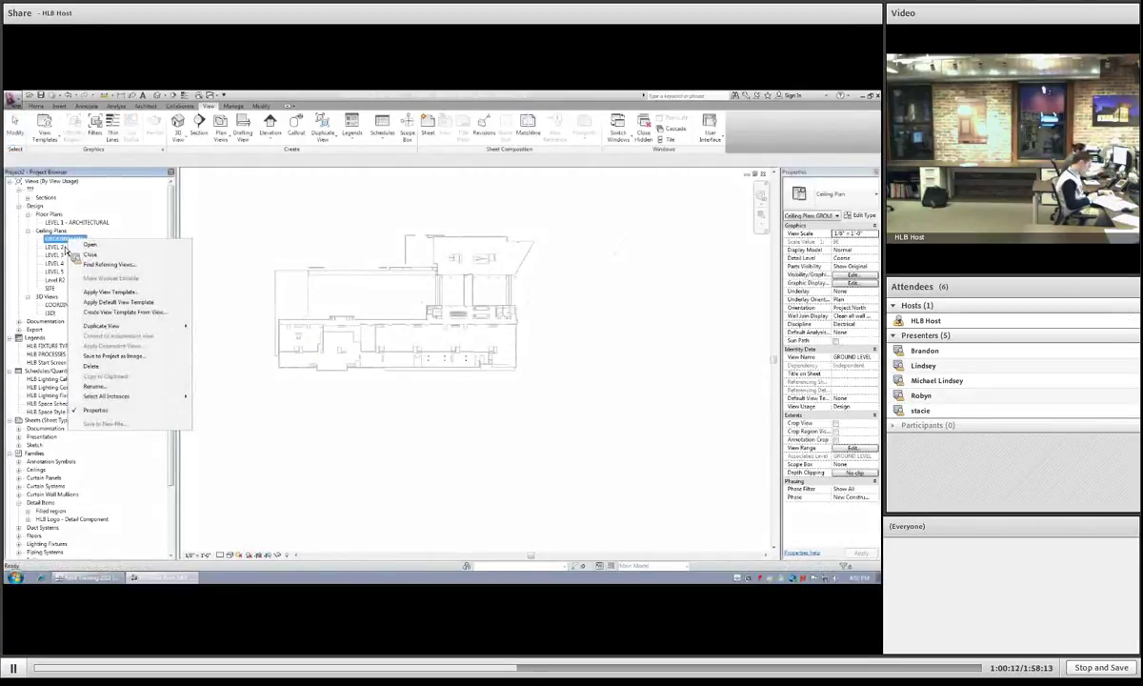
pyautogui.click(125, 314)
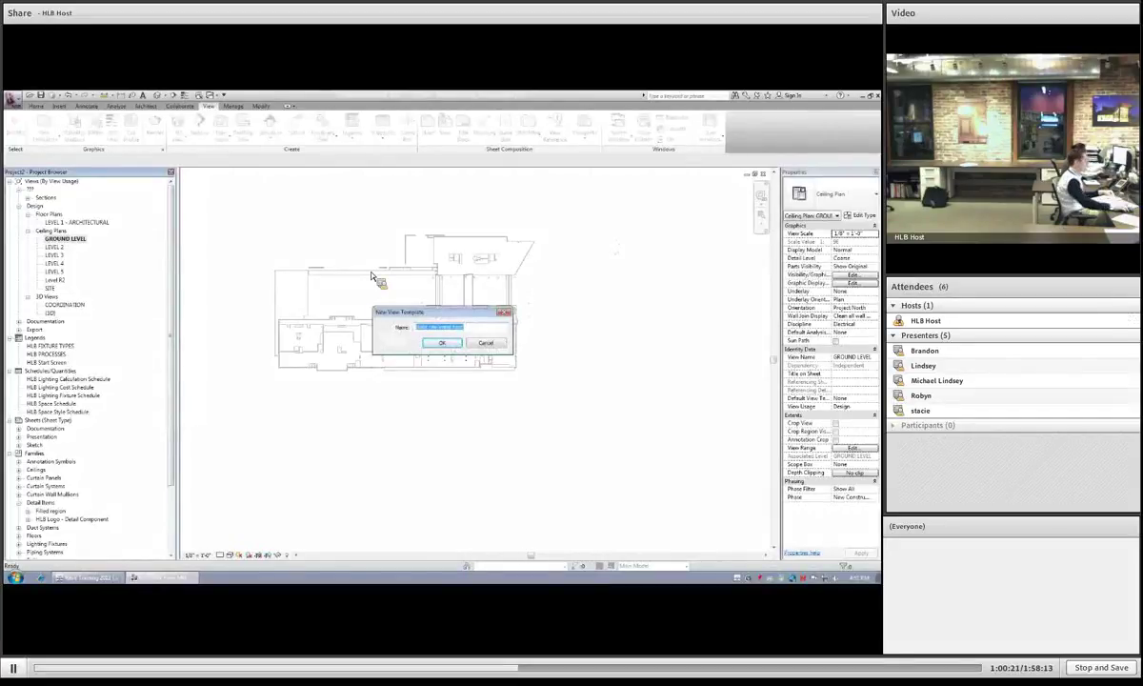
pyautogui.write('rcp')
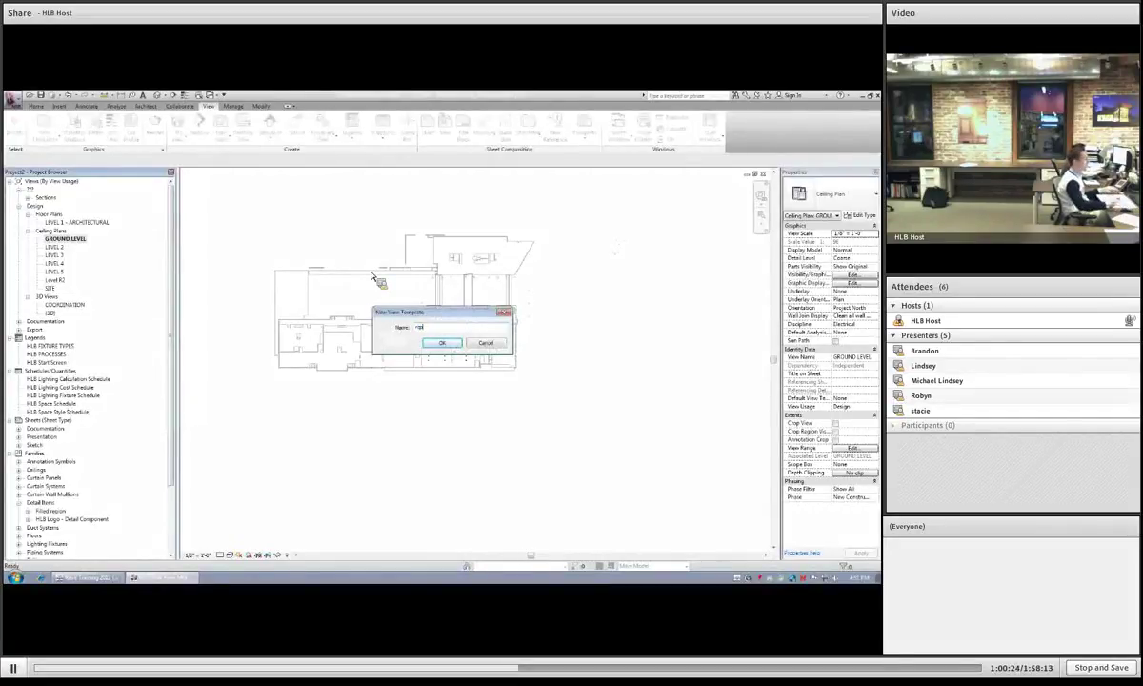
pyautogui.press('BackSpace')
pyautogui.press('BackSpace')
pyautogui.press('BackSpace')
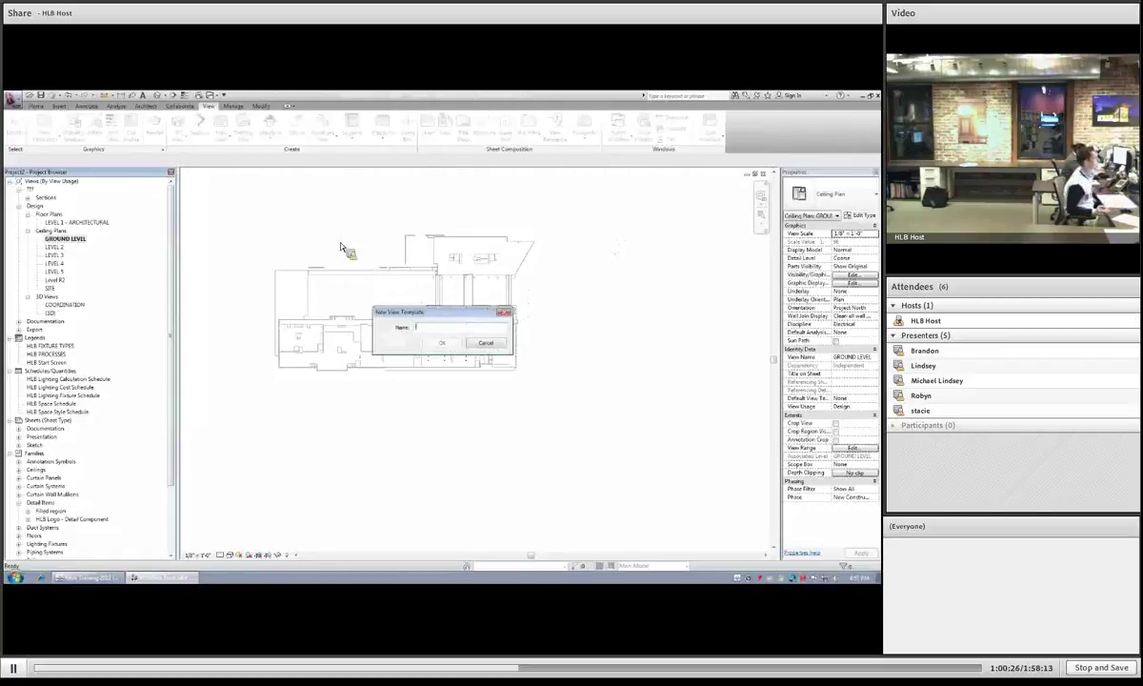
pyautogui.write('Ltg RCP')
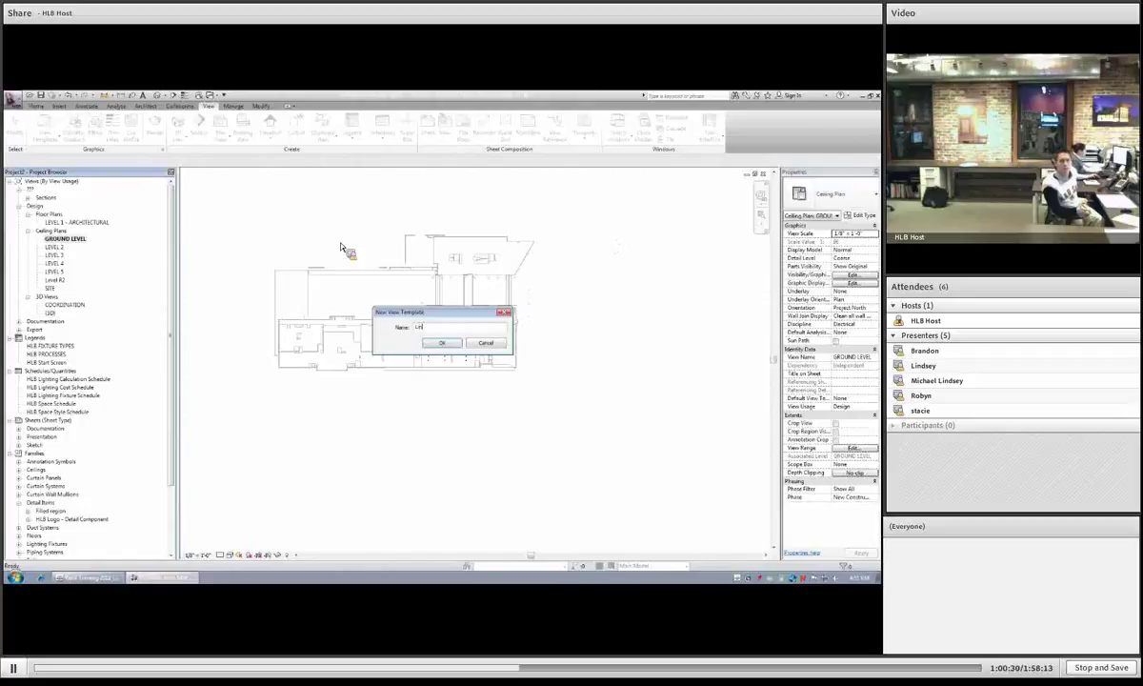
pyautogui.click(442, 345)
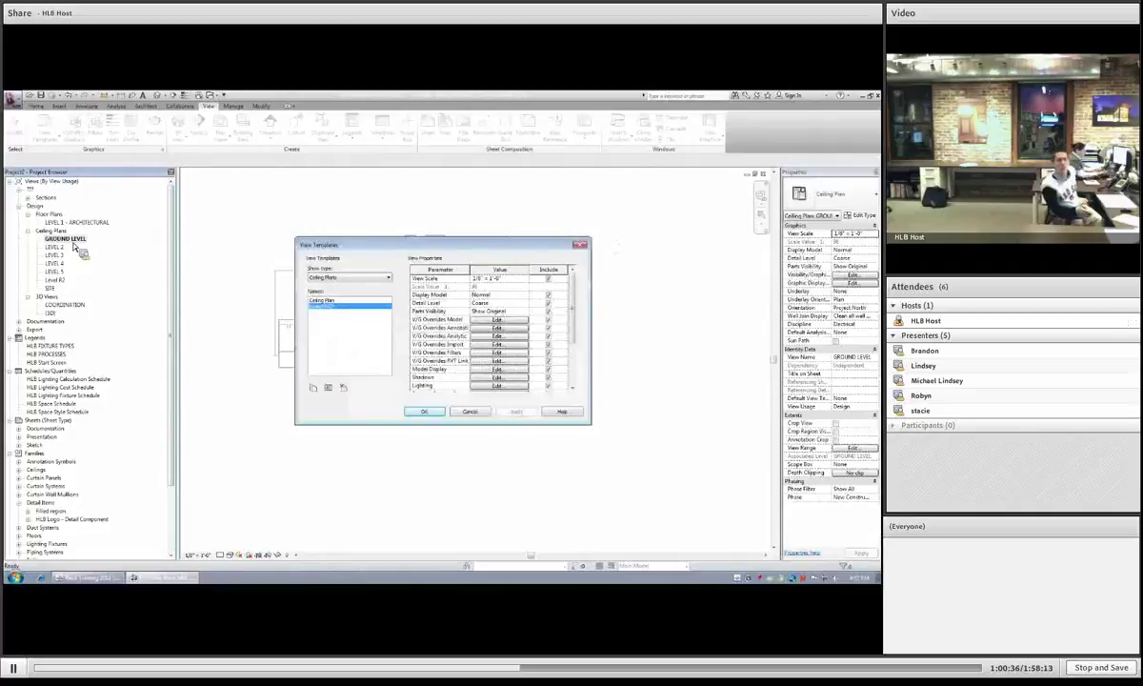
pyautogui.press('ctrl')
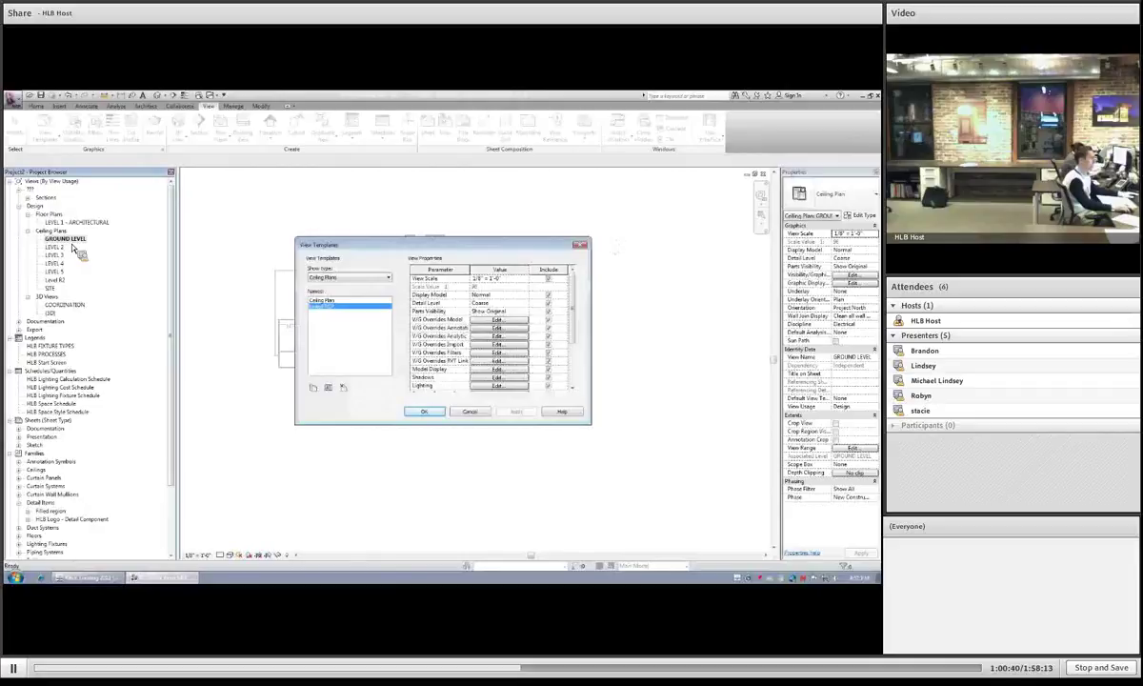
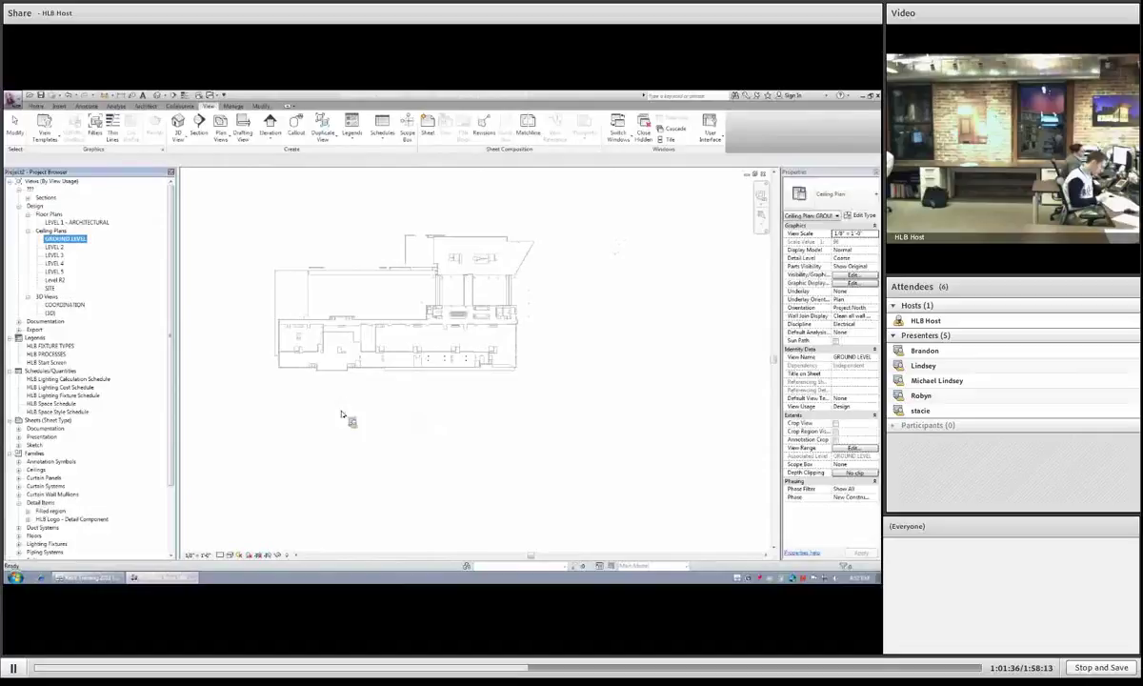
# Step: Apply the Linked RCP view template to the LEVEL 2 through LEVEL 5 ceiling plans
pyautogui.click(59, 246)
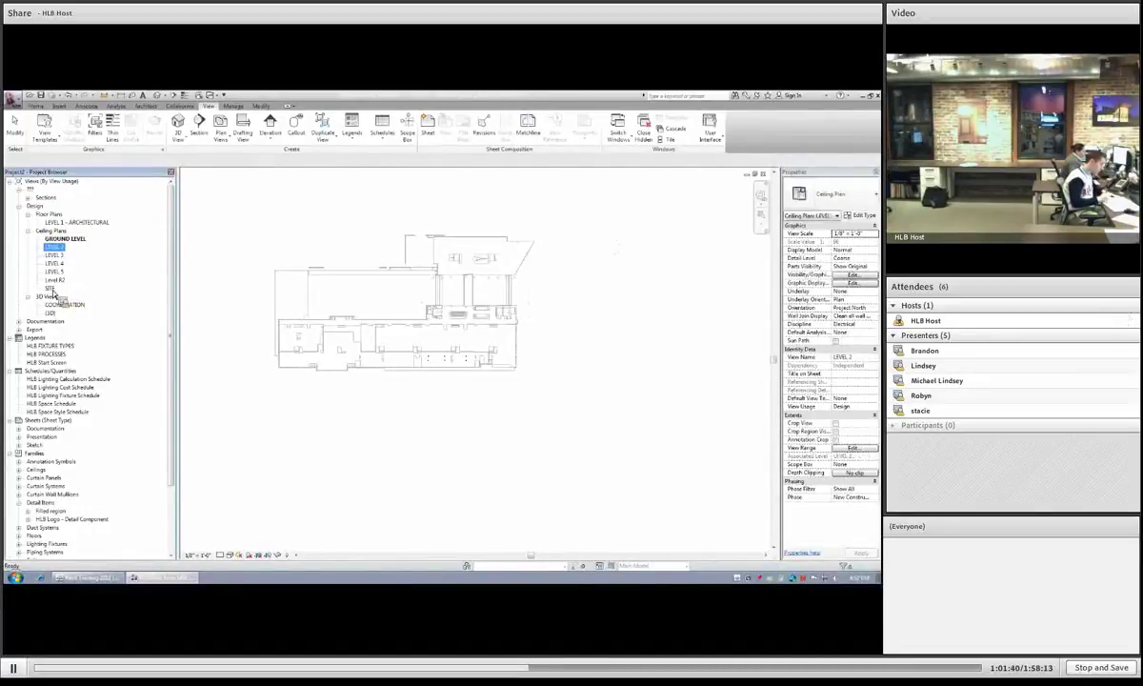
pyautogui.keyDown('shift'); pyautogui.click(55, 272); pyautogui.keyUp('shift')
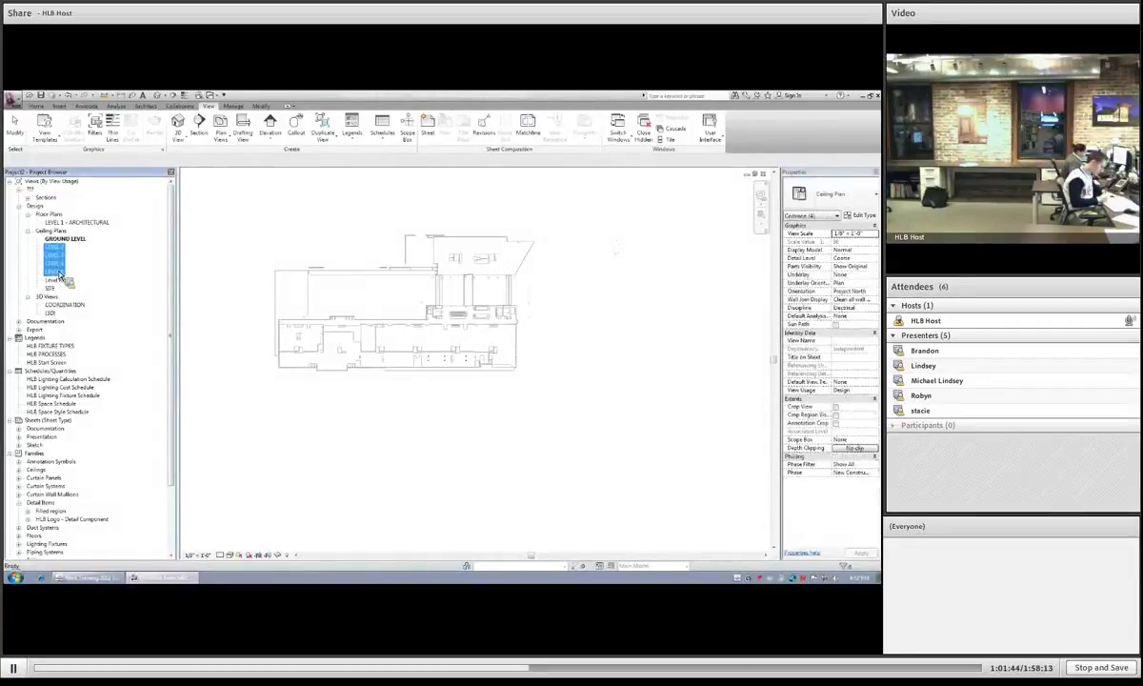
pyautogui.rightClick(67, 270)
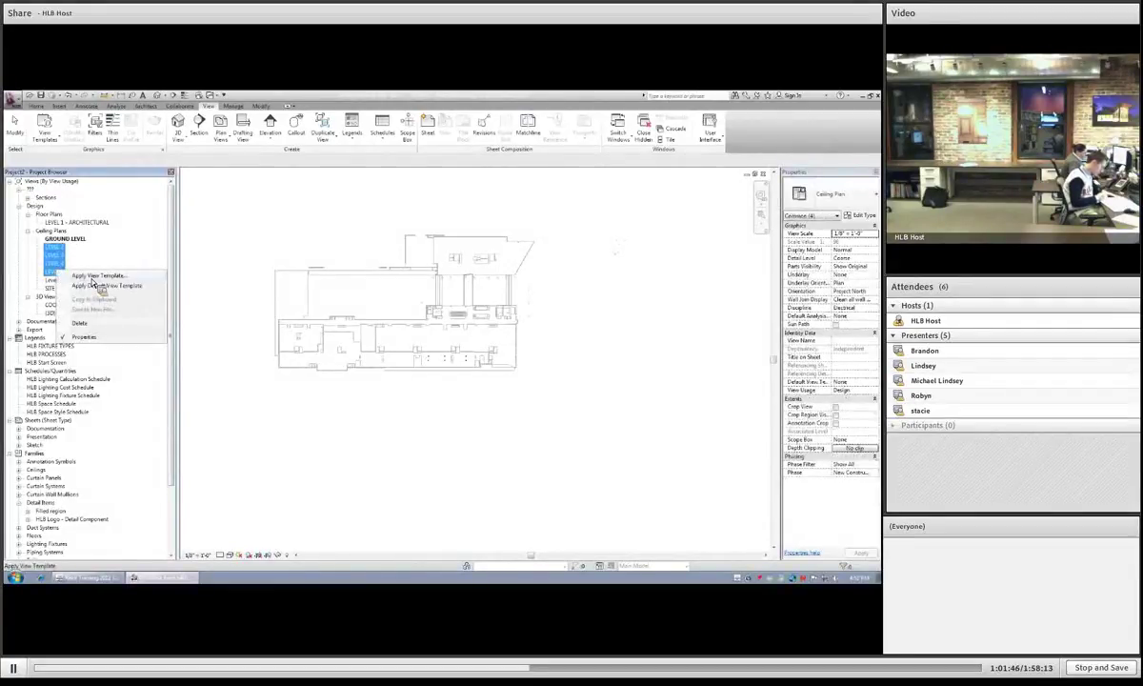
pyautogui.click(97, 275)
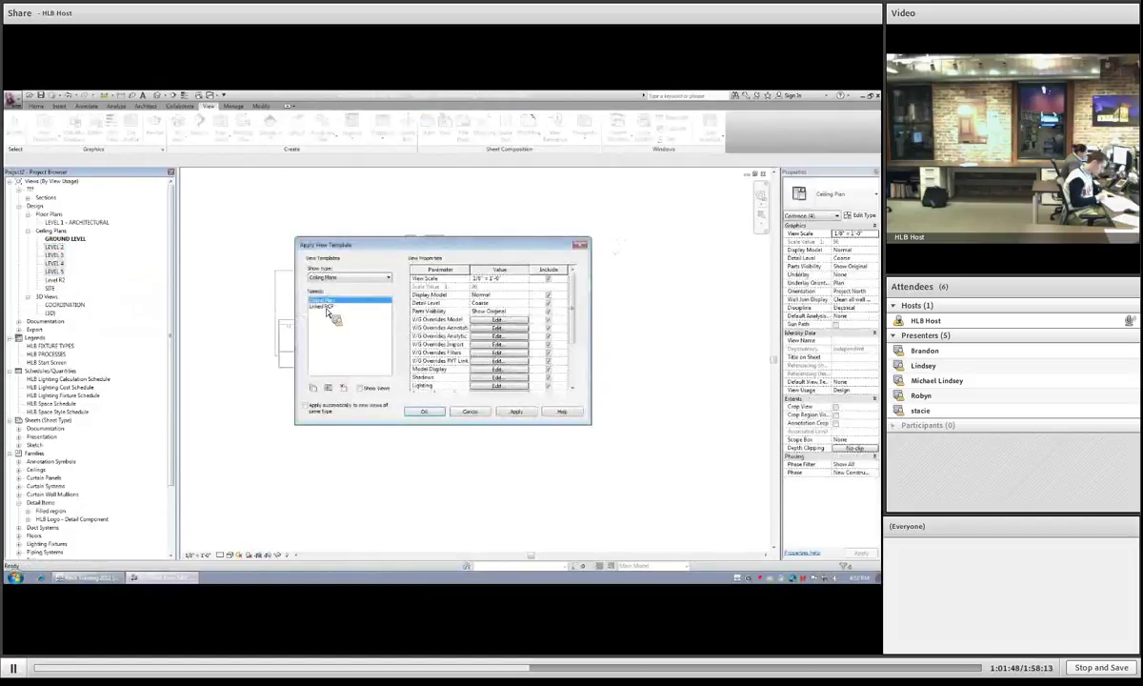
pyautogui.click(327, 307)
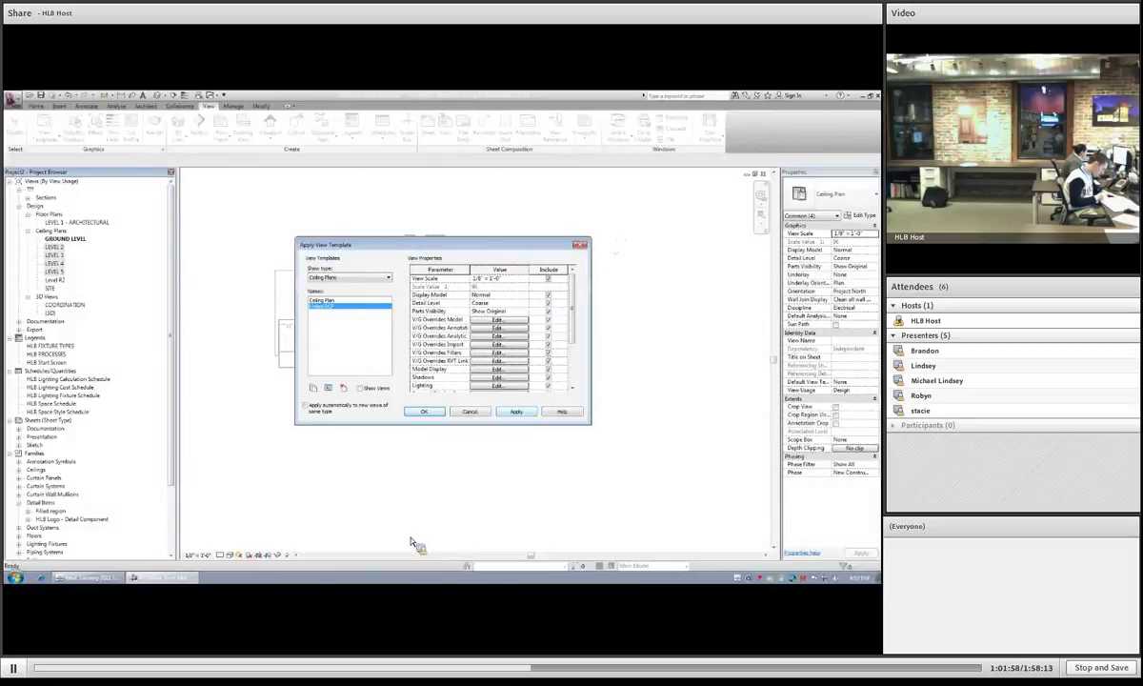
# Step: Set the linked view of Architectural_CS_Model in the LEVEL 2 ceiling plan to Reflected Ceiling Plan: Level 2 RCP Link and inspect the plan
pyautogui.click(58, 246)
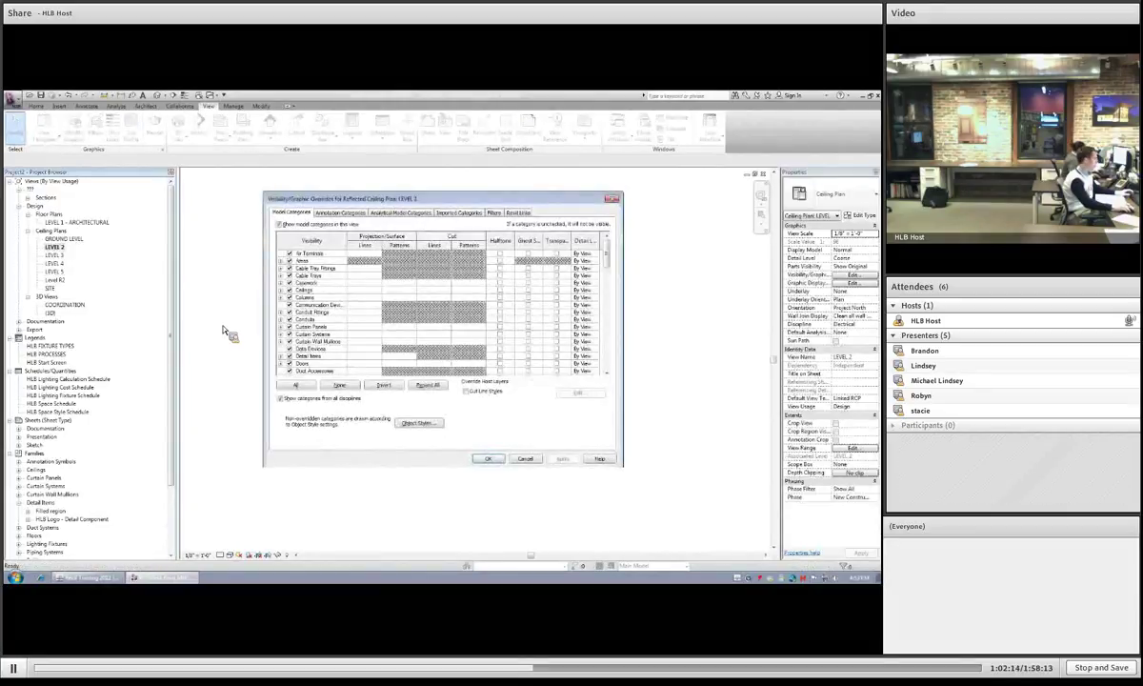
pyautogui.click(518, 212)
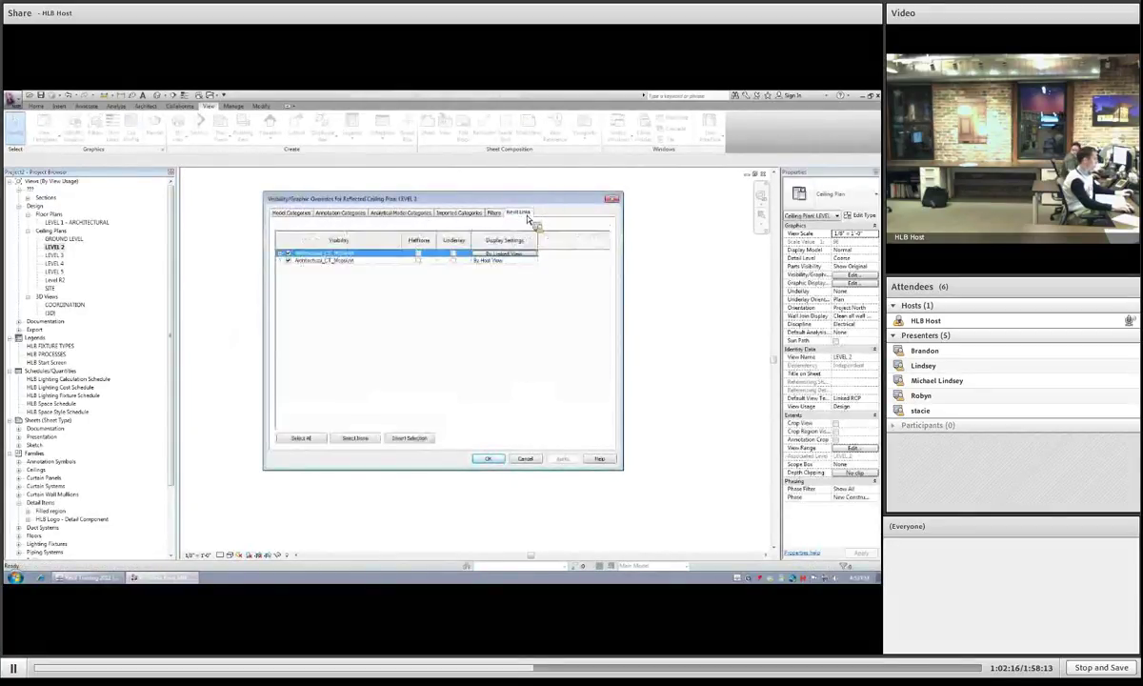
pyautogui.click(521, 252)
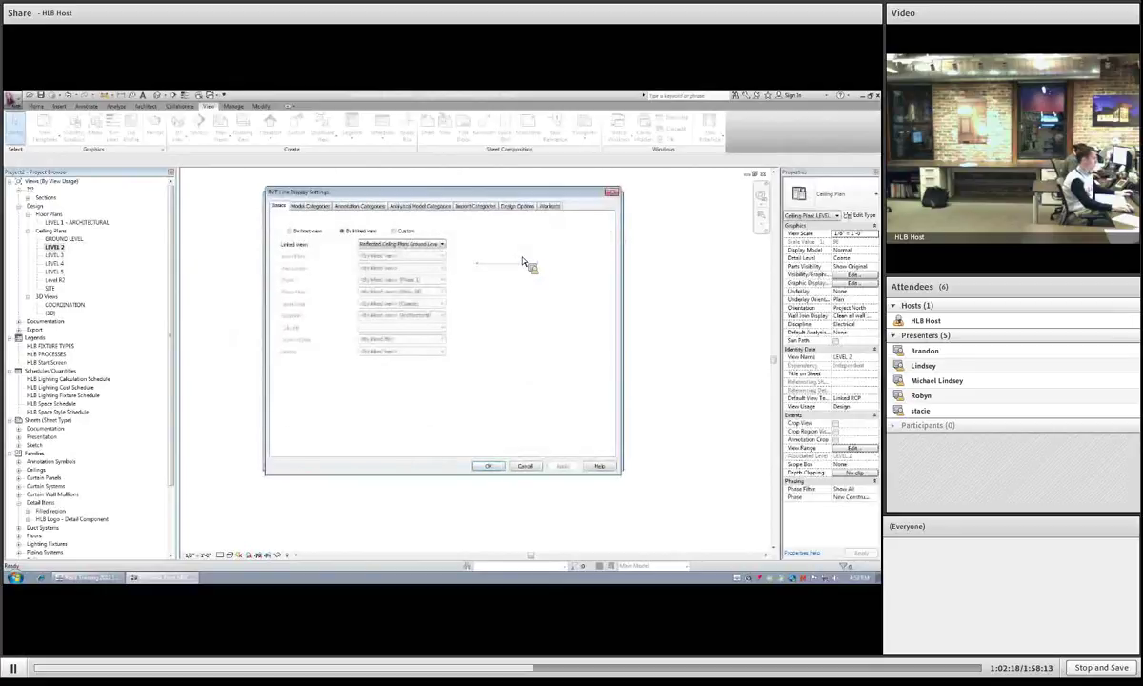
pyautogui.click(421, 245)
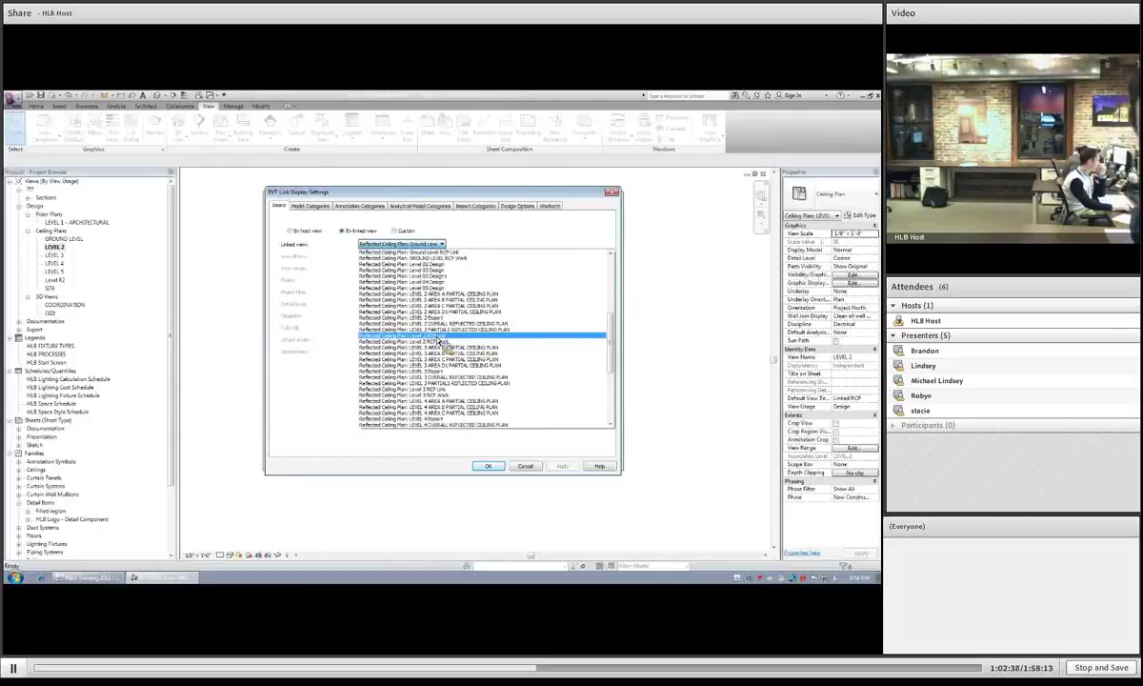
pyautogui.click(522, 476)
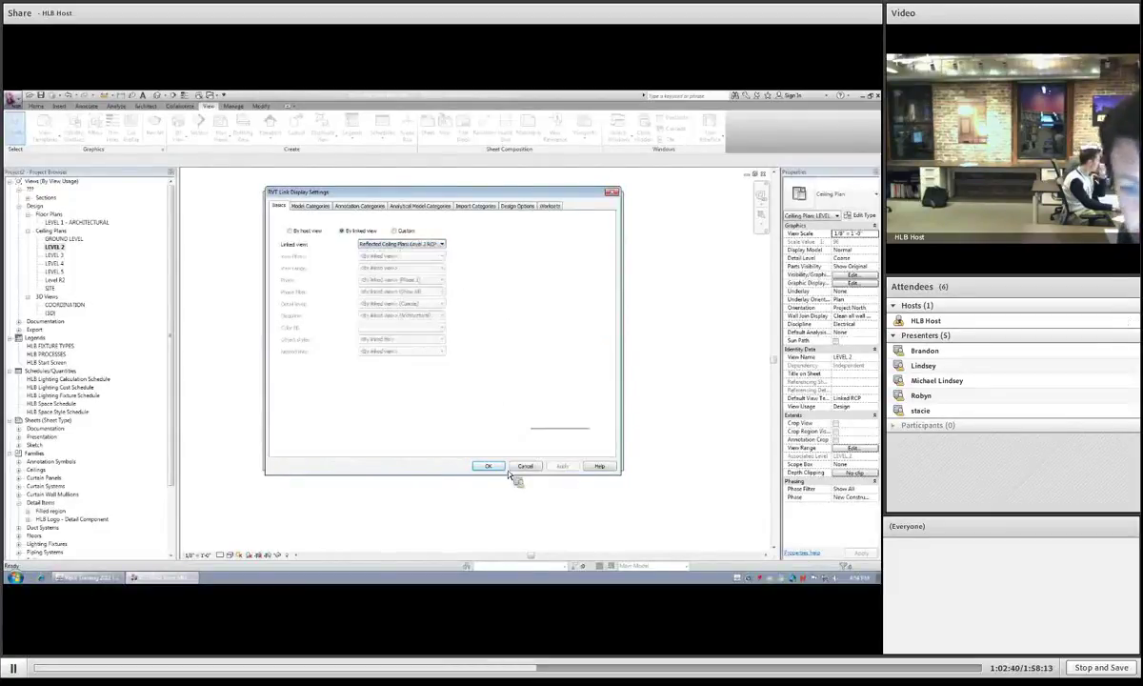
pyautogui.click(488, 467)
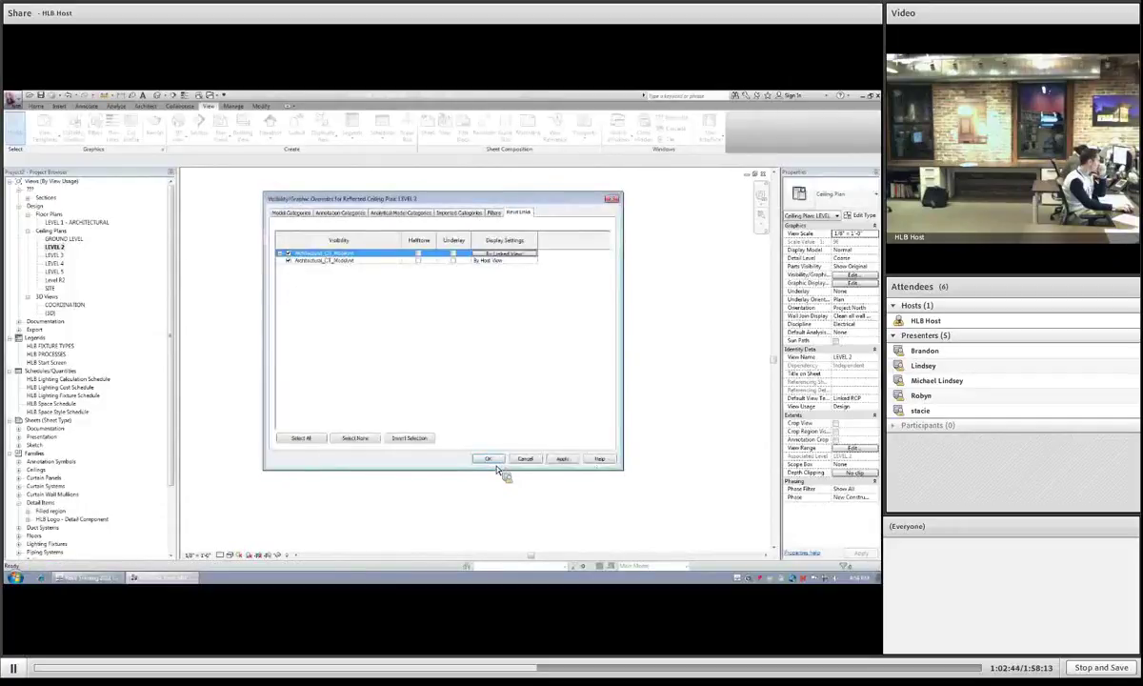
pyautogui.click(491, 460)
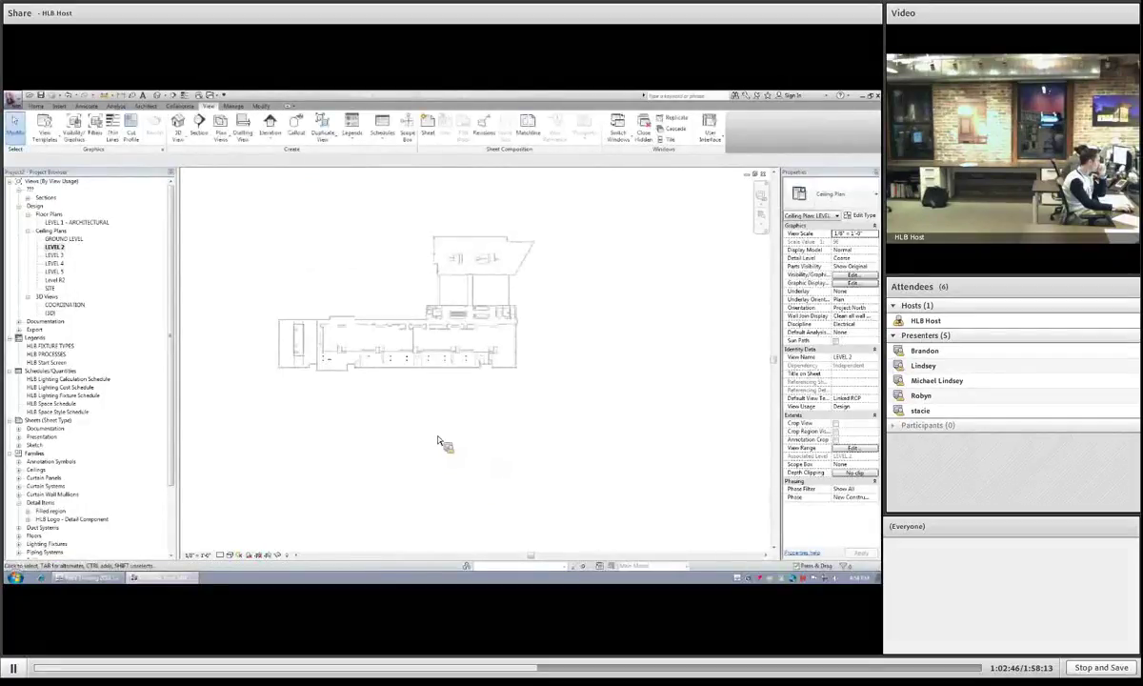
pyautogui.scroll(4, 442, 301)
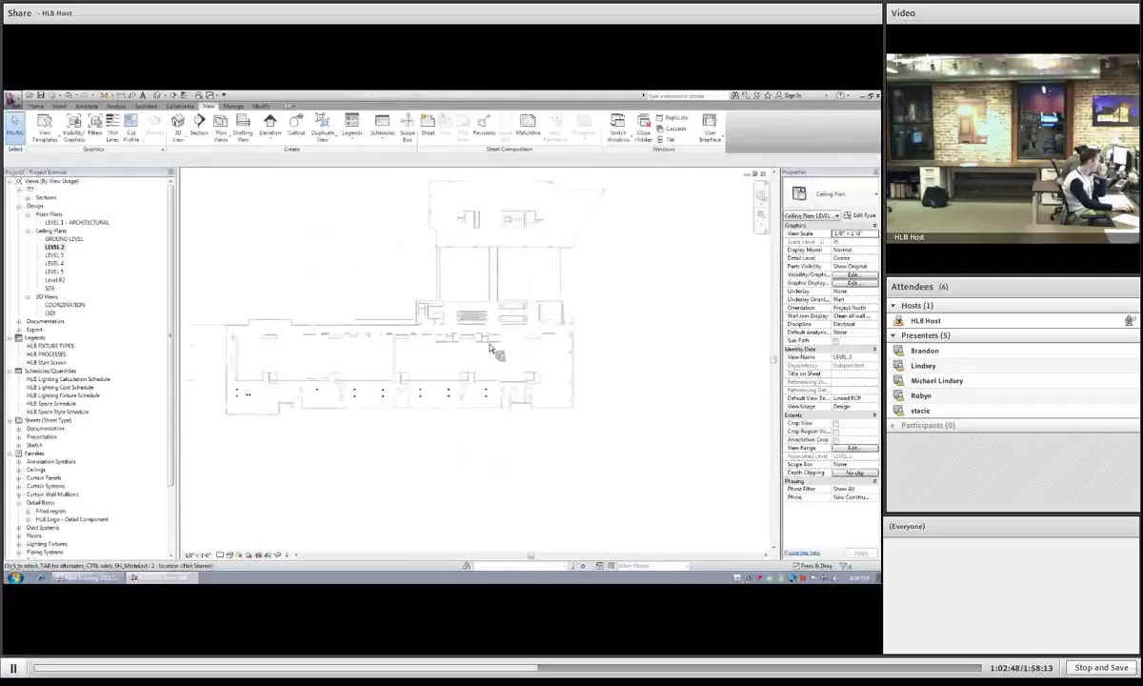
pyautogui.scroll(-1, 471, 331)
pyautogui.scroll(-1, 479, 360)
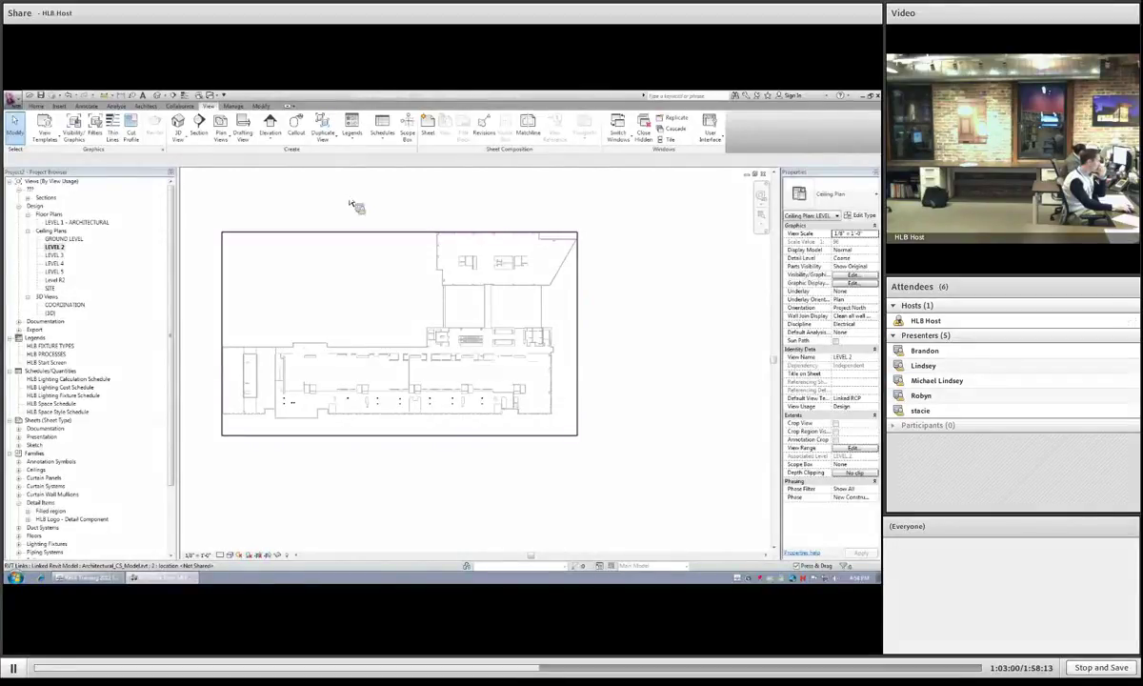
# Step: Apply the default view template to the LEVEL 2 ceiling plan, declining to save the project, and inspect the plan
pyautogui.rightClick(55, 247)
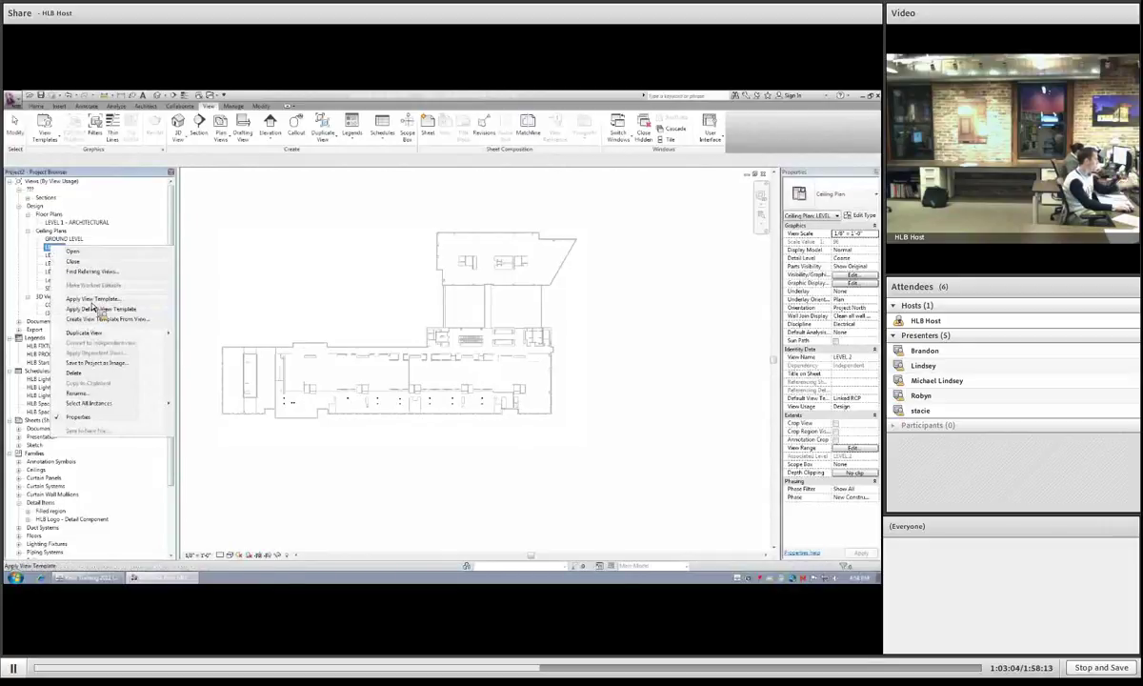
pyautogui.click(93, 307)
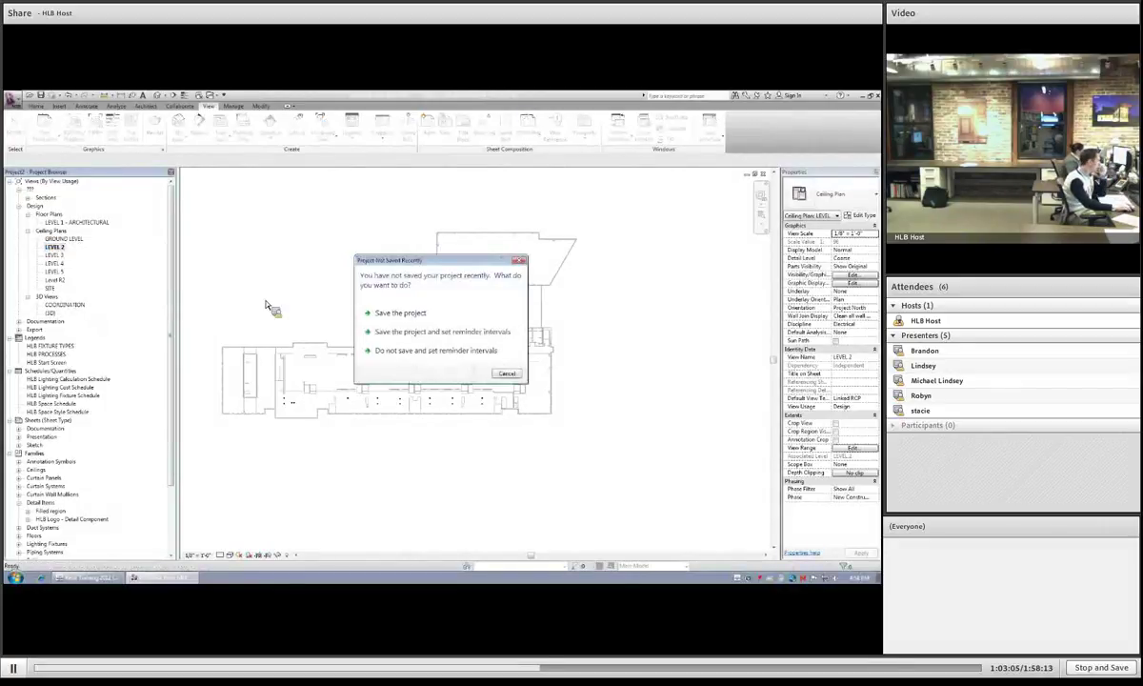
pyautogui.click(459, 352)
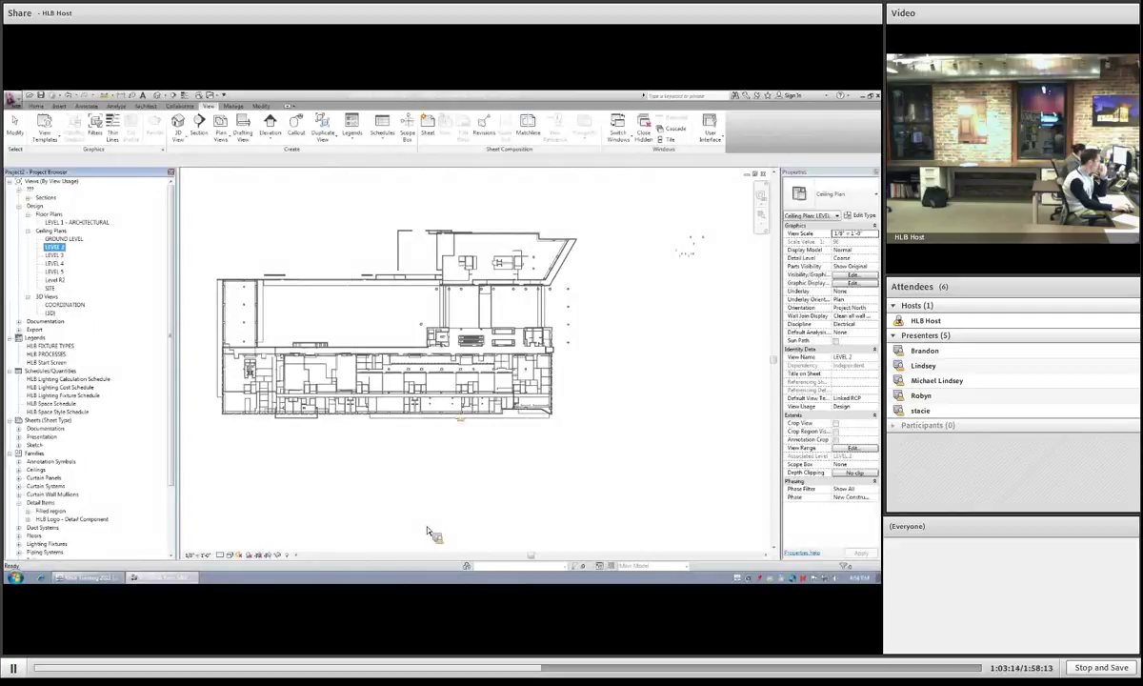
pyautogui.scroll(4, 395, 449)
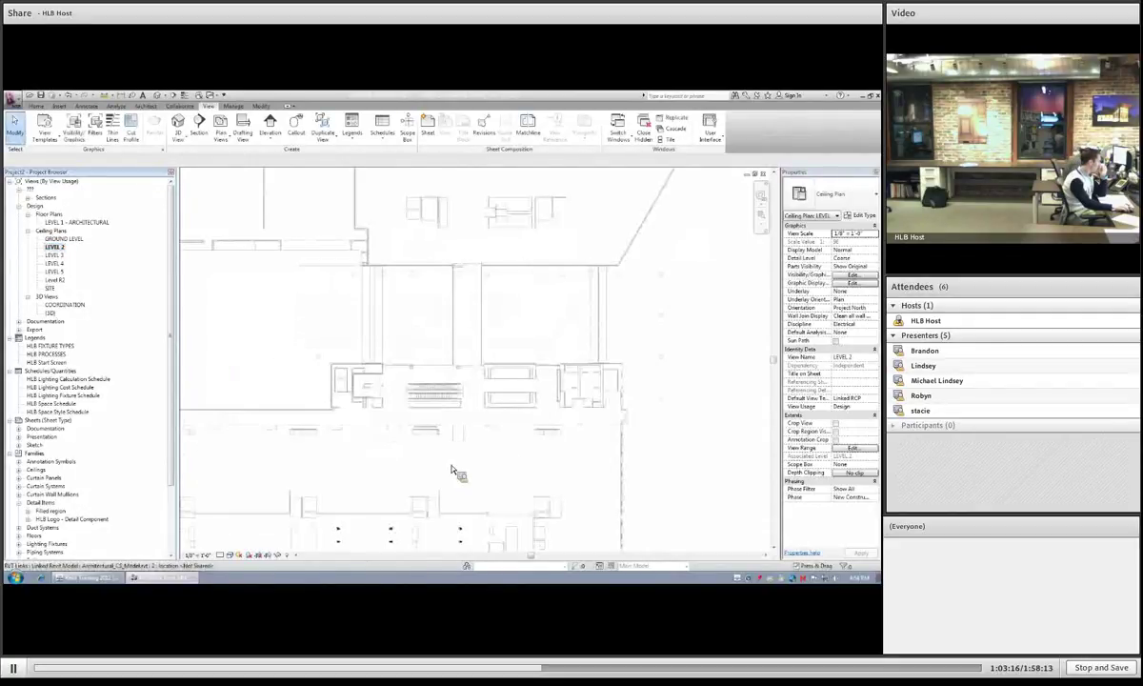
pyautogui.scroll(-5, 307, 377)
pyautogui.scroll(-1, 303, 373)
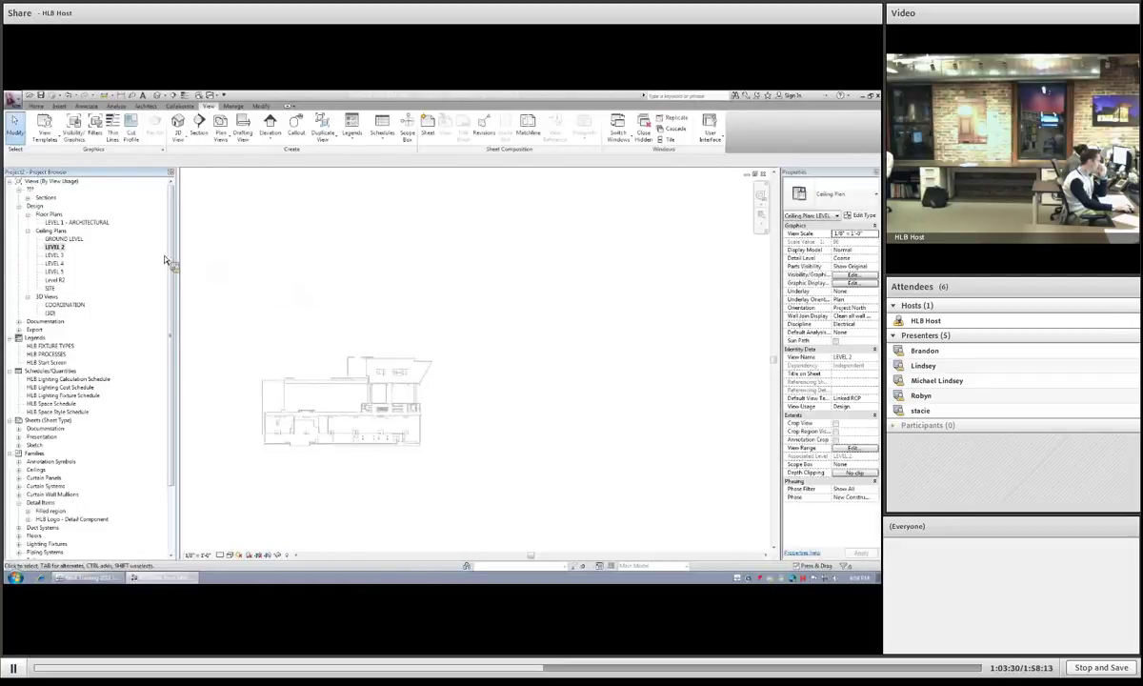
# Step: Apply the default view template to the LEVEL 3 and LEVEL 4 ceiling plans
pyautogui.rightClick(60, 256)
pyautogui.click(105, 321)
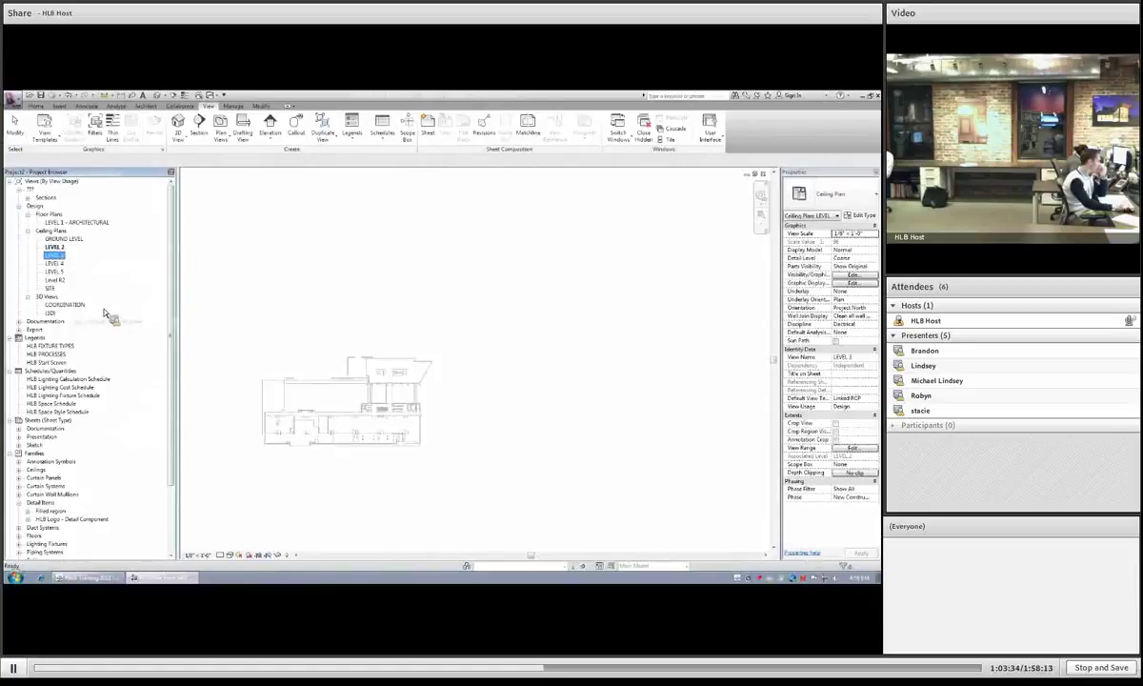
pyautogui.rightClick(60, 266)
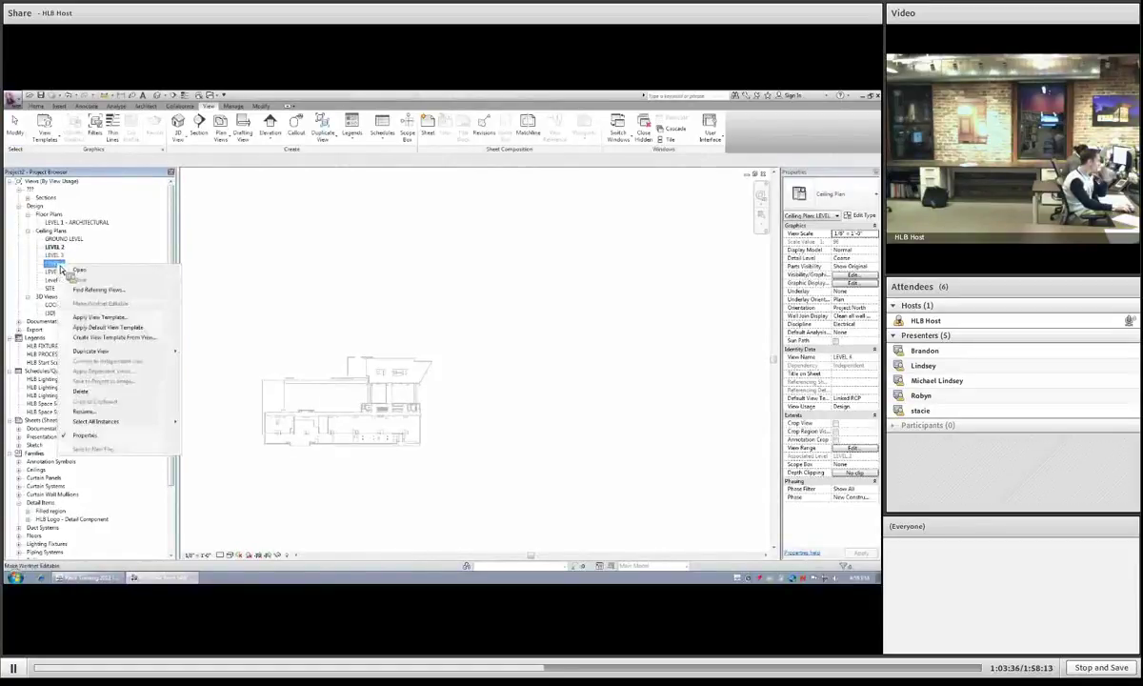
pyautogui.click(82, 325)
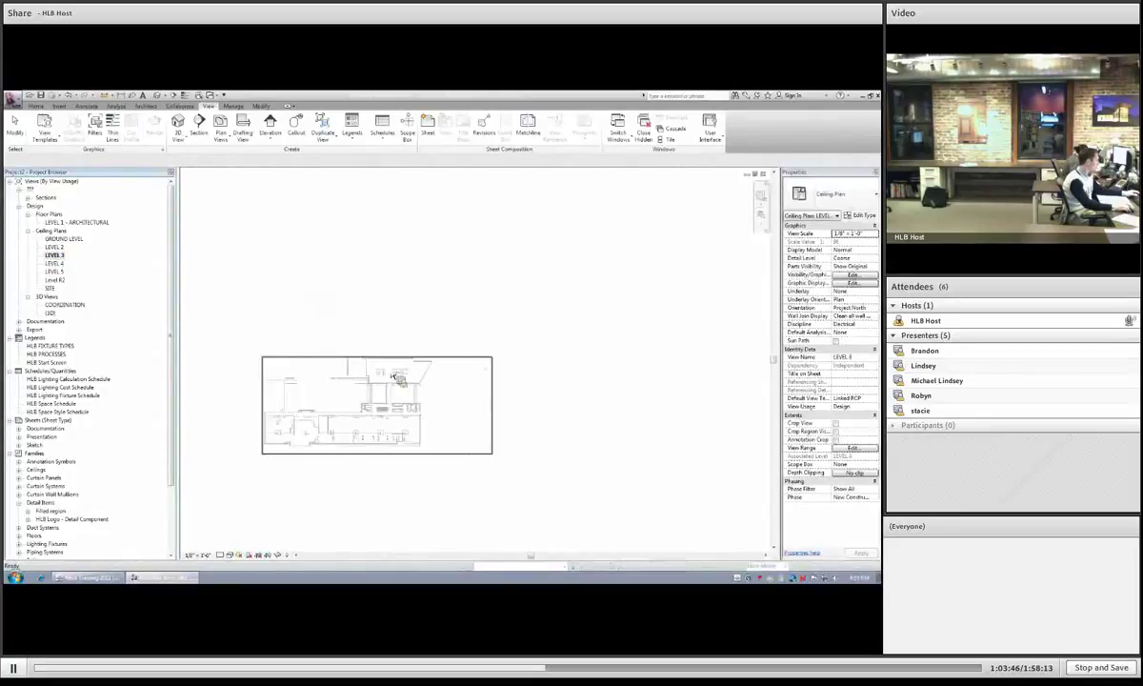
# Step: Set the linked view of Architectural_CS_Model in the LEVEL 3 ceiling plan to Reflected Ceiling Plan: Level 3 RCP Work
pyautogui.press('v')
pyautogui.press('v')
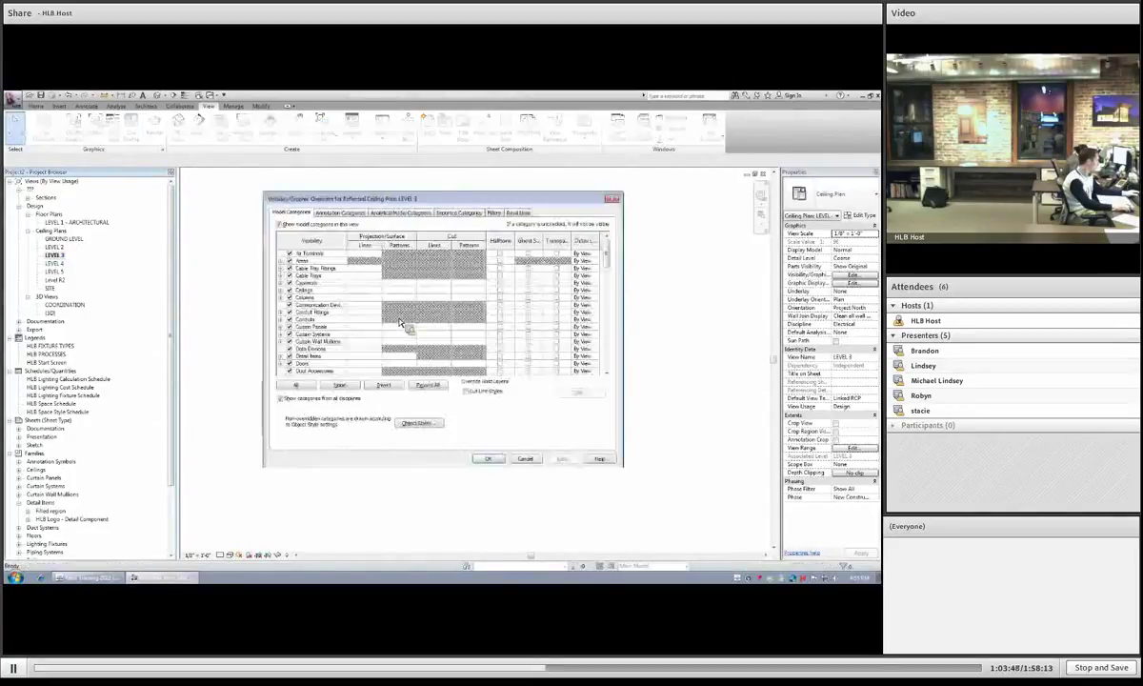
pyautogui.click(517, 212)
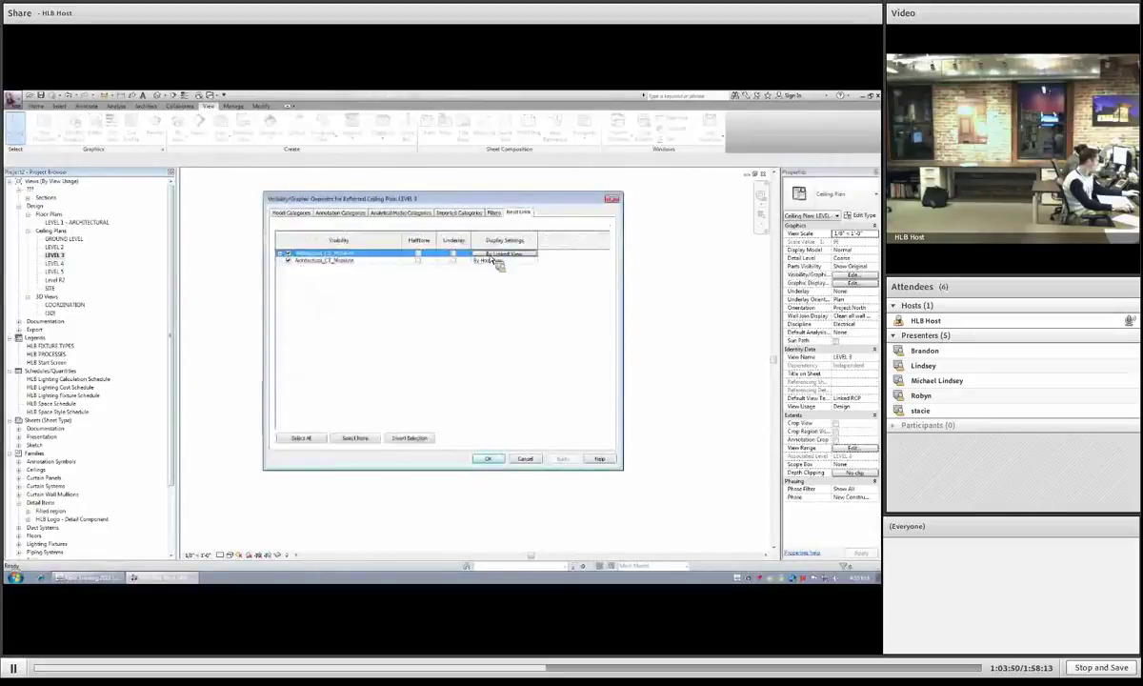
pyautogui.click(498, 254)
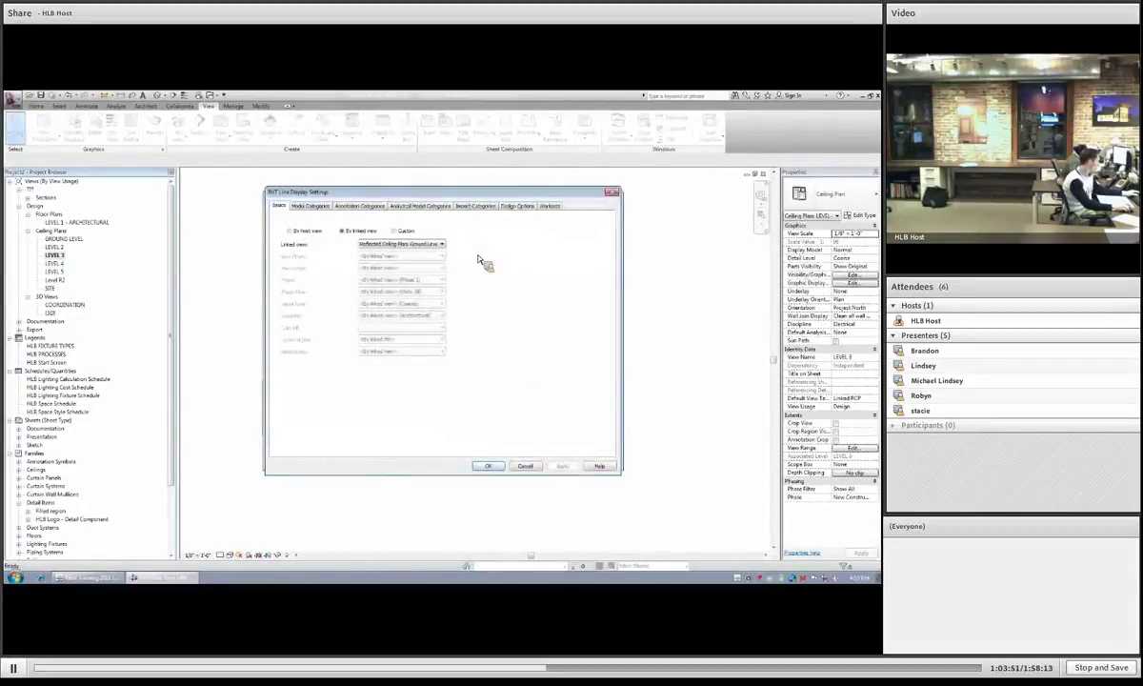
pyautogui.click(406, 245)
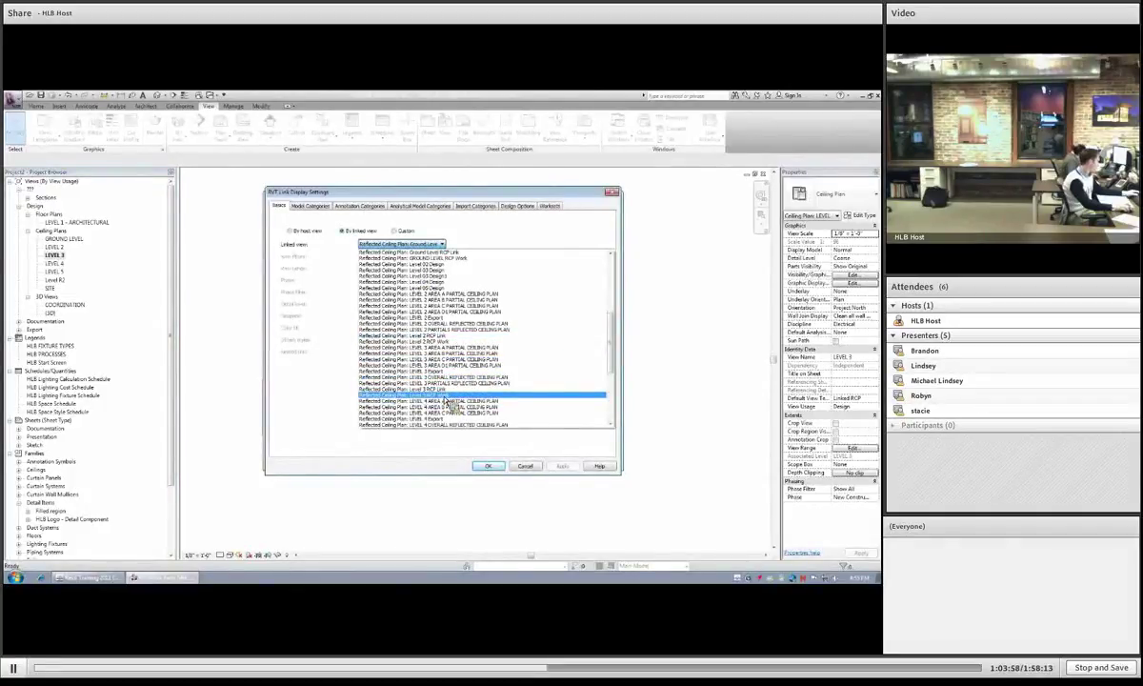
pyautogui.click(564, 466)
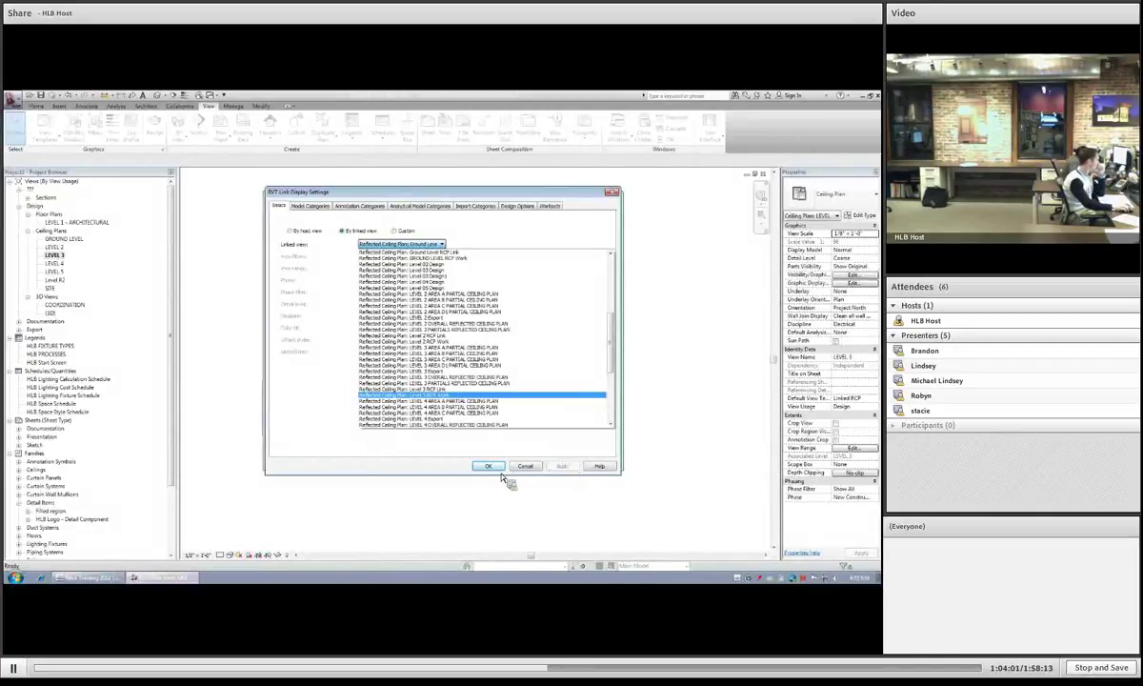
pyautogui.click(467, 396)
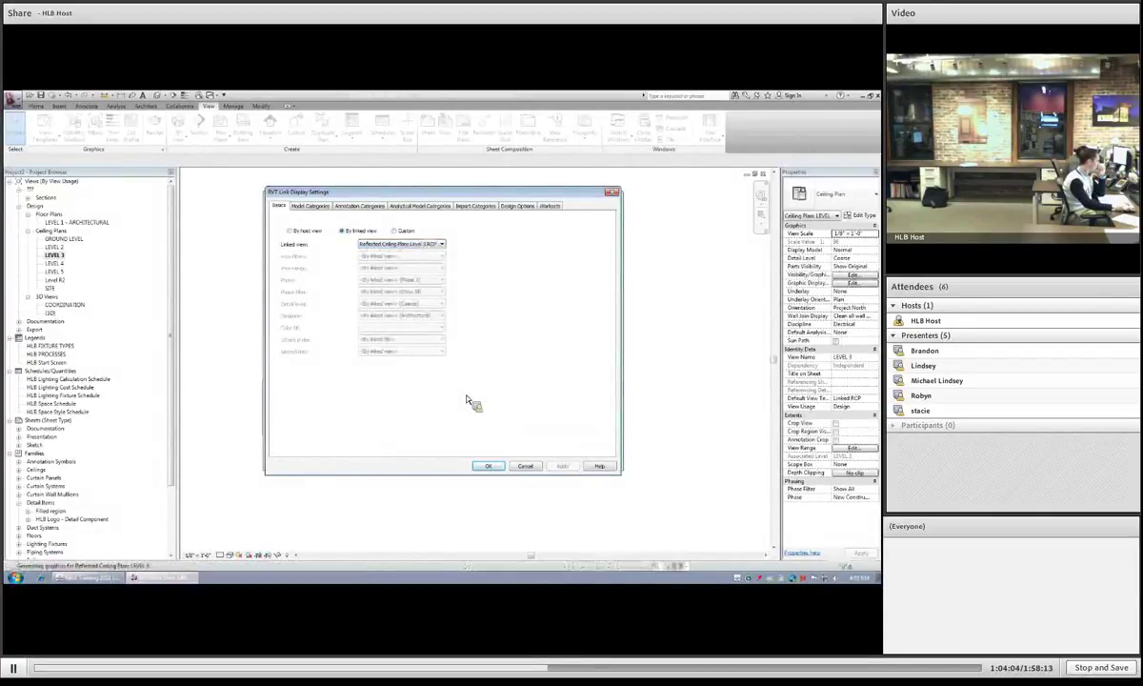
pyautogui.press('Return')
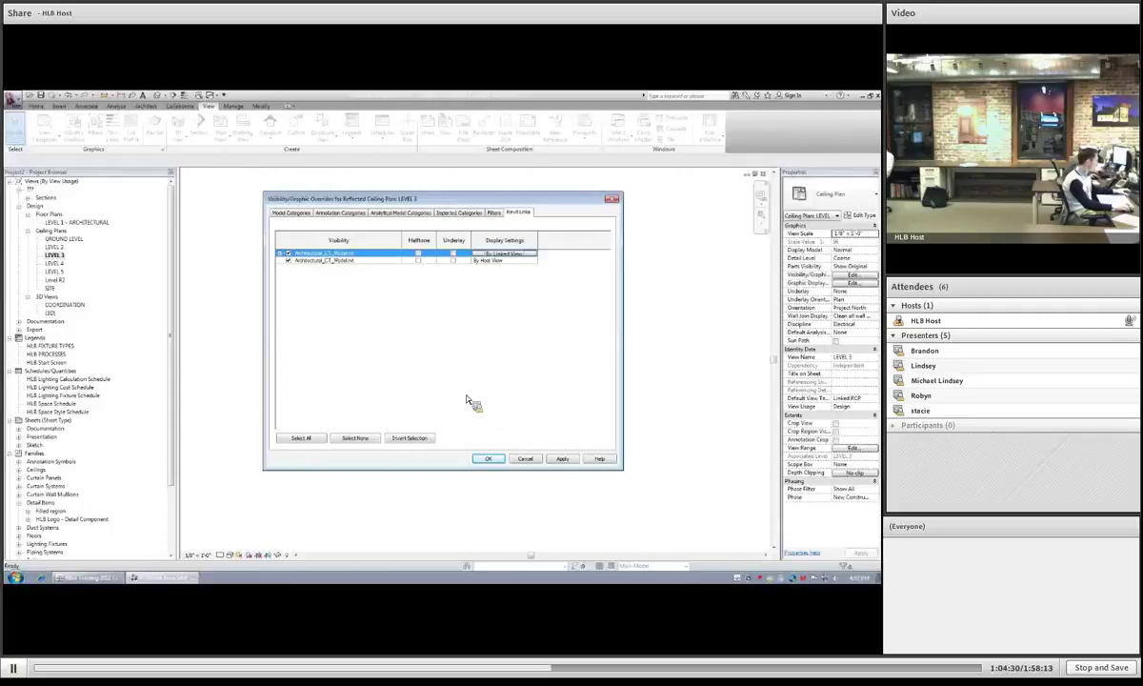
pyautogui.click(487, 459)
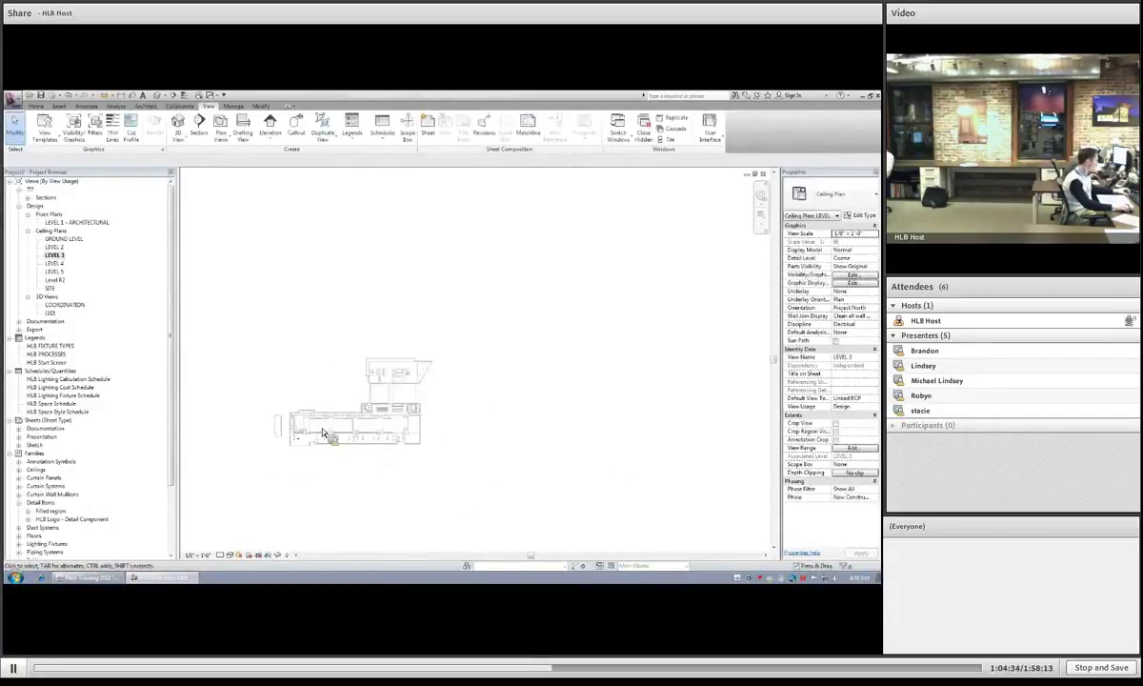
# Step: Examine the linked walls, ceilings and fixtures along the lower wing of the LEVEL 3 ceiling plan
pyautogui.scroll(5, 321, 421)
pyautogui.scroll(3, 333, 366)
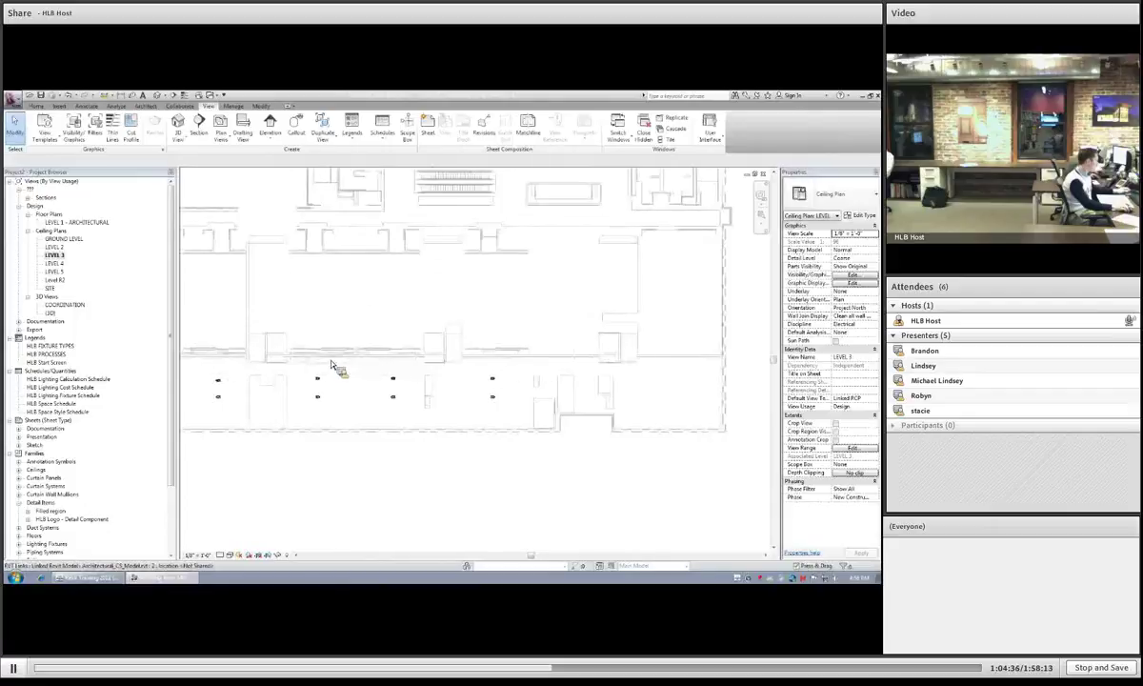
pyautogui.moveTo(332, 357); pyautogui.dragTo(326, 298, button='middle')
pyautogui.scroll(-2, 326, 294)
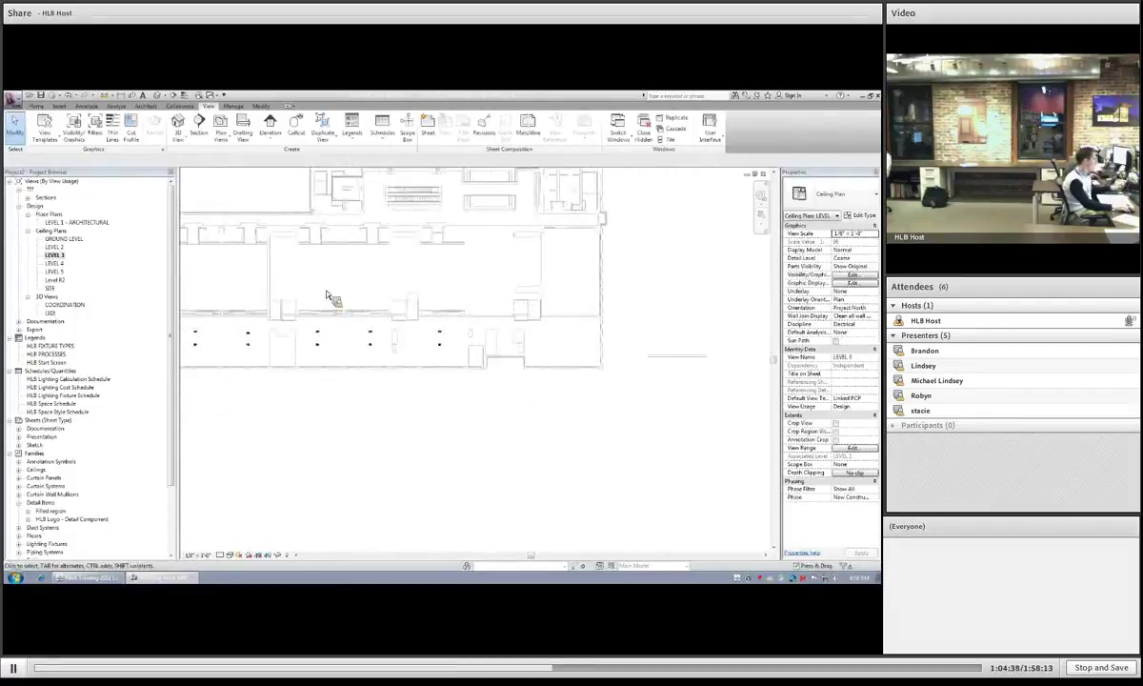
pyautogui.scroll(4, 326, 281)
pyautogui.scroll(-3, 323, 242)
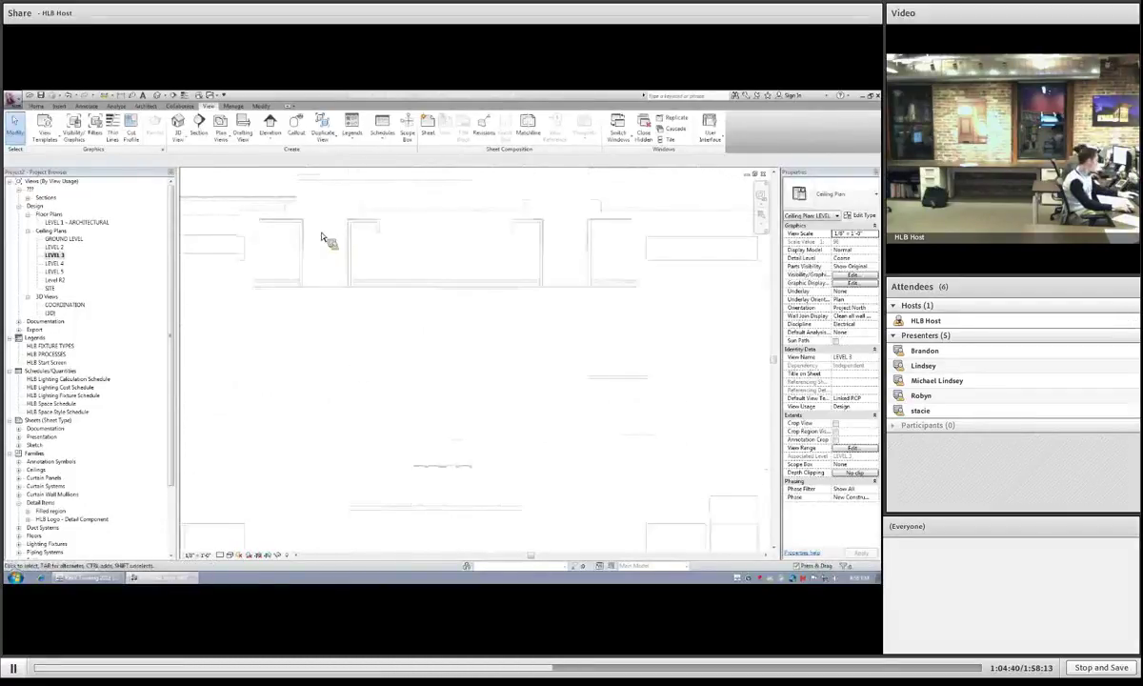
pyautogui.moveTo(303, 352); pyautogui.dragTo(373, 316, button='middle')
pyautogui.moveTo(520, 247); pyautogui.dragTo(459, 263, button='middle')
pyautogui.scroll(-4, 378, 272)
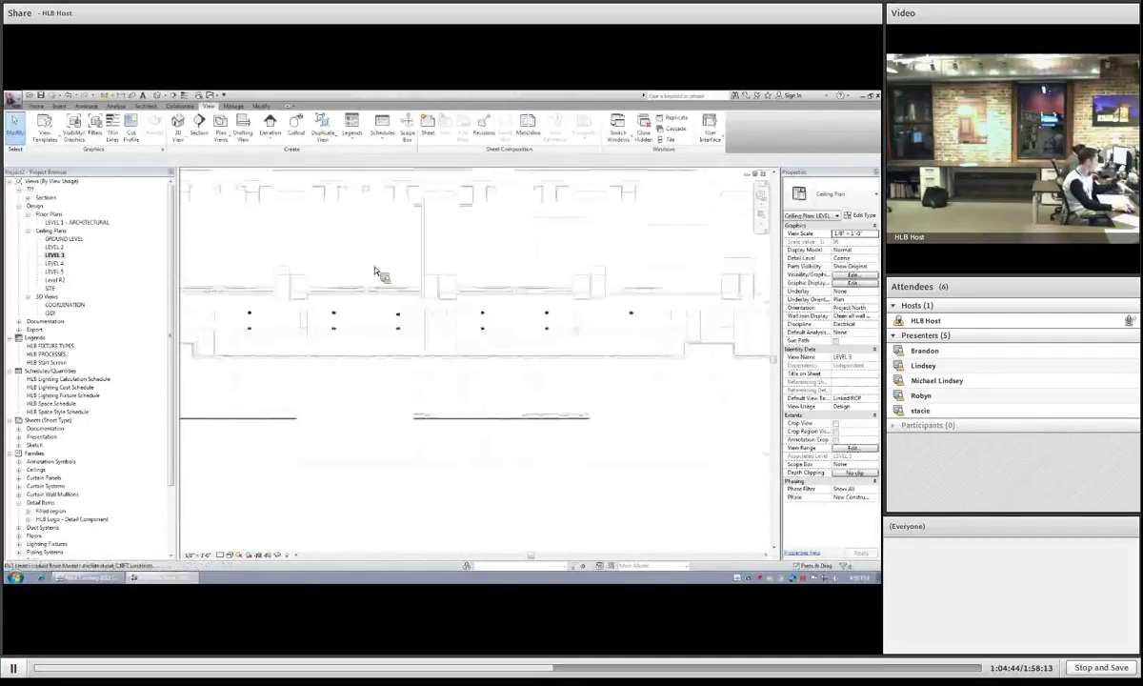
pyautogui.scroll(-2, 385, 252)
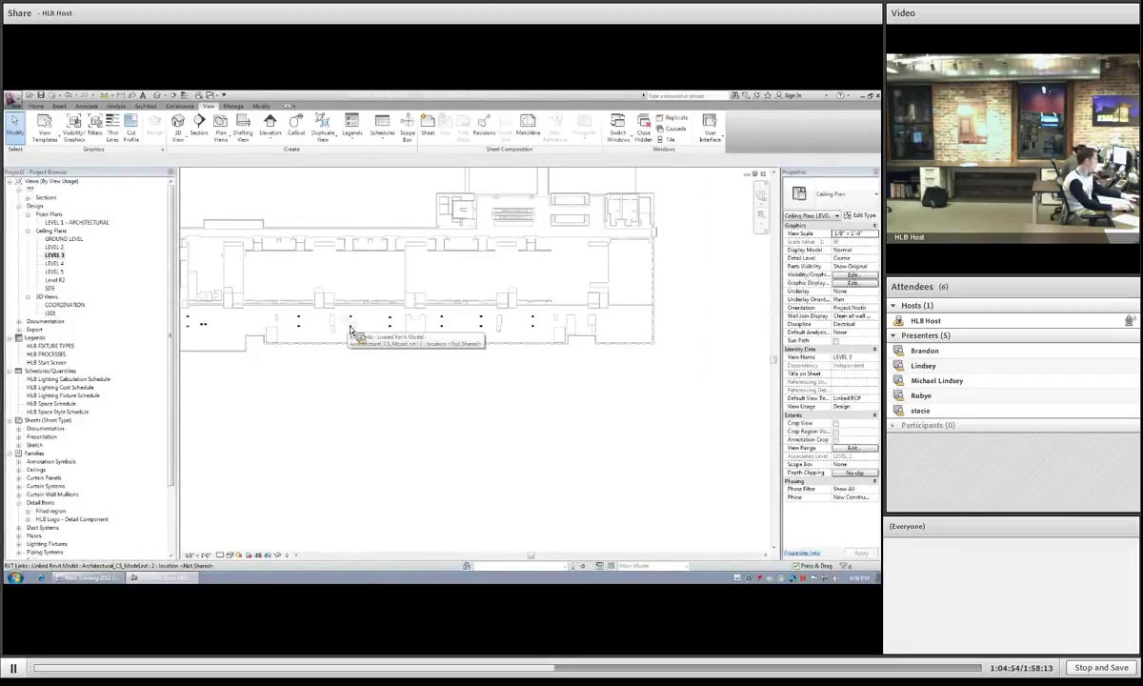
# Step: Review the model category visibility of Architectural_CS_Model's linked view in the LEVEL 3 ceiling plan's display settings
pyautogui.press('v')
pyautogui.press('g')
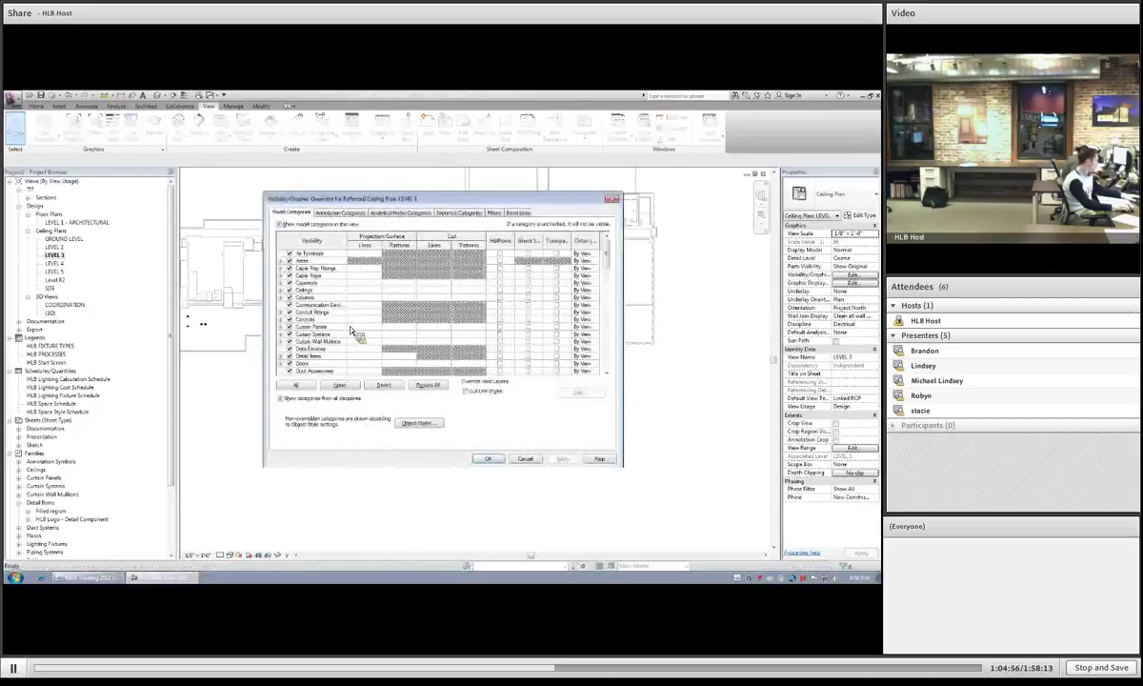
pyautogui.click(517, 212)
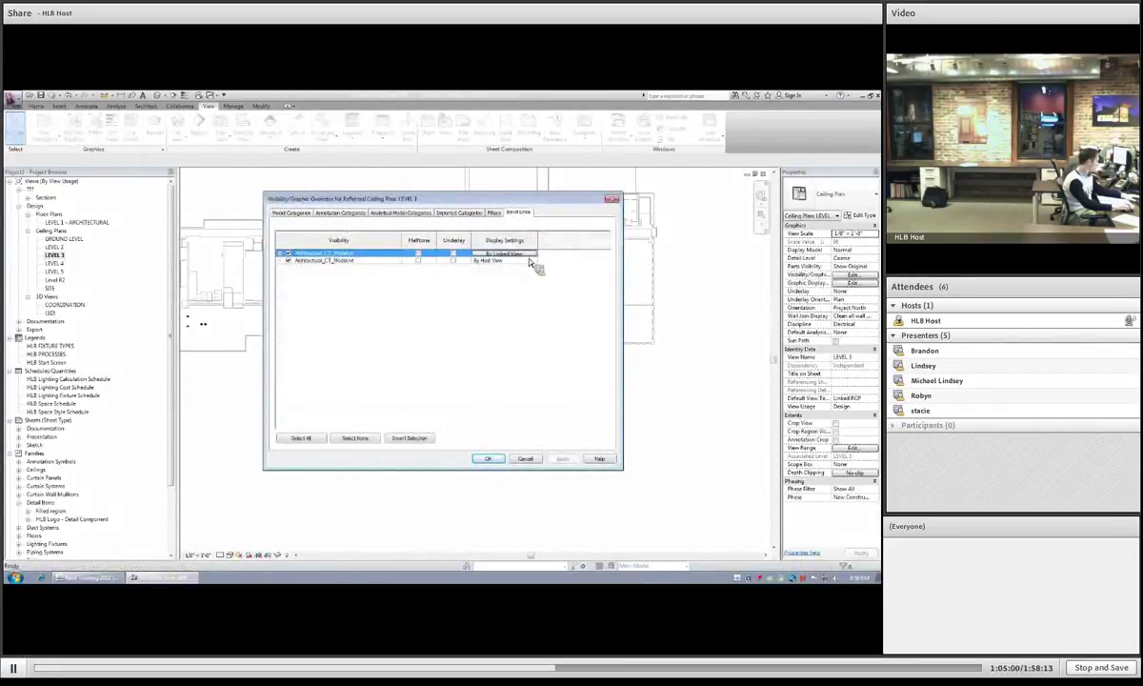
pyautogui.click(505, 255)
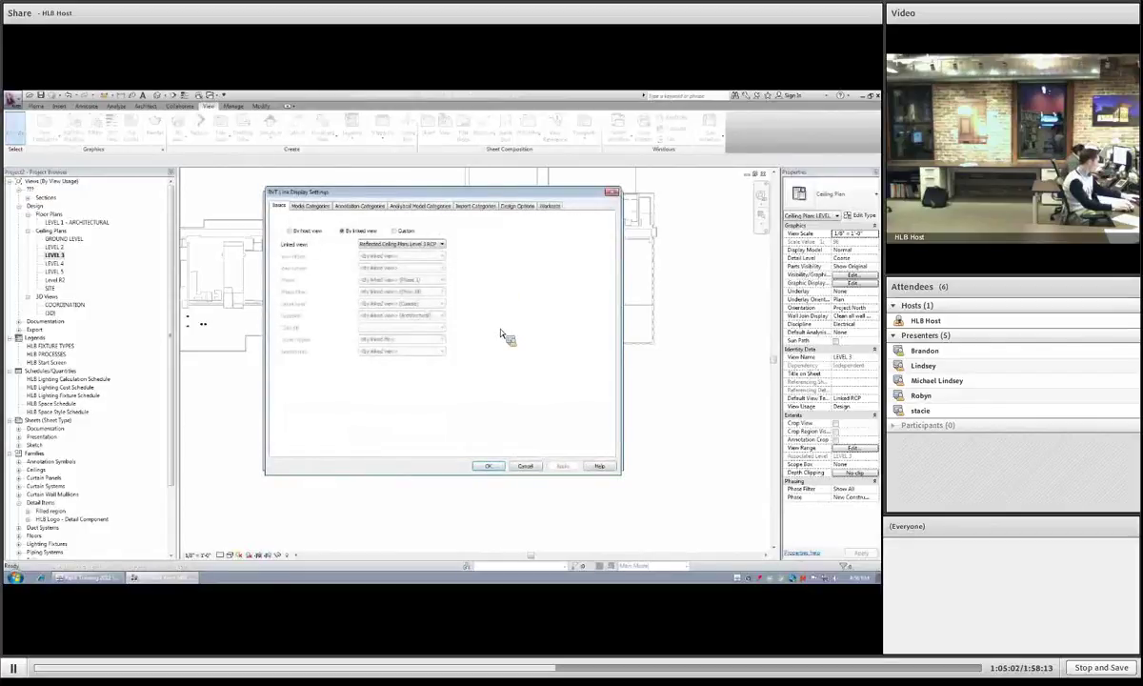
pyautogui.click(314, 206)
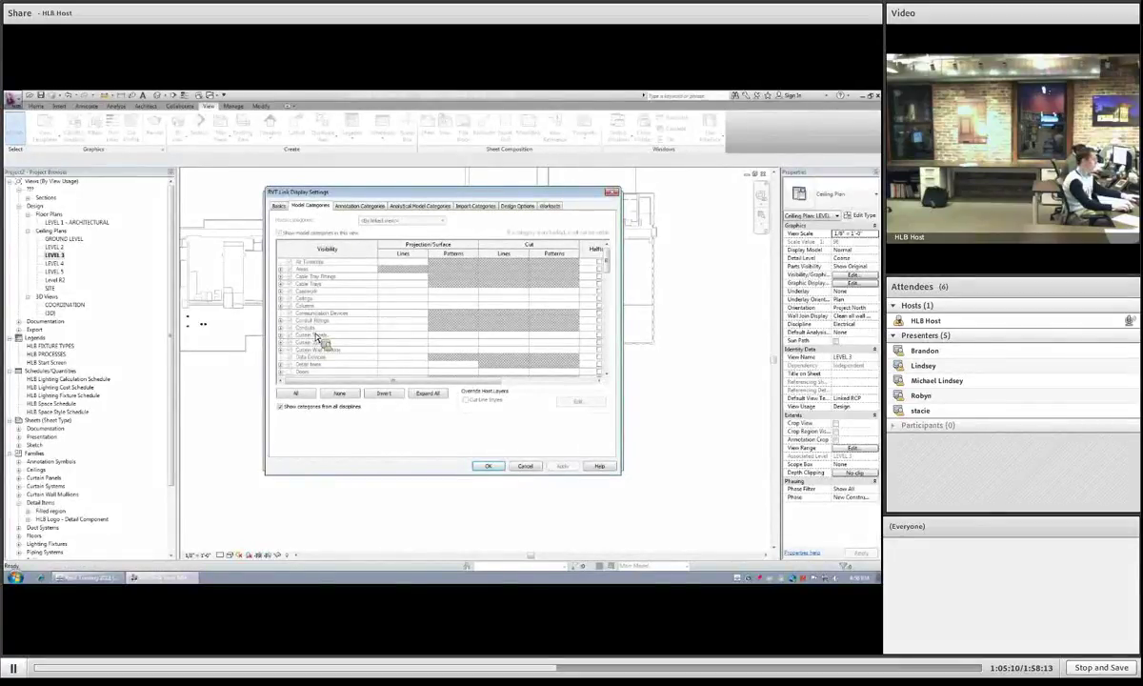
pyautogui.scroll(-8, 321, 331)
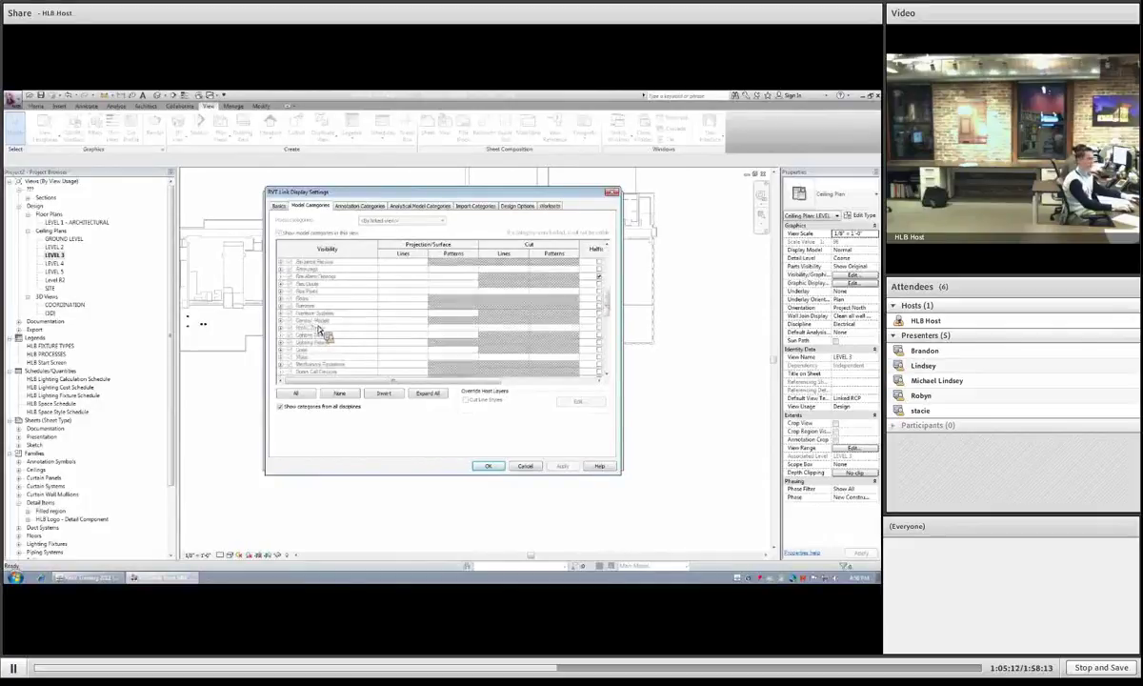
pyautogui.scroll(-3, 320, 329)
pyautogui.scroll(-2, 321, 331)
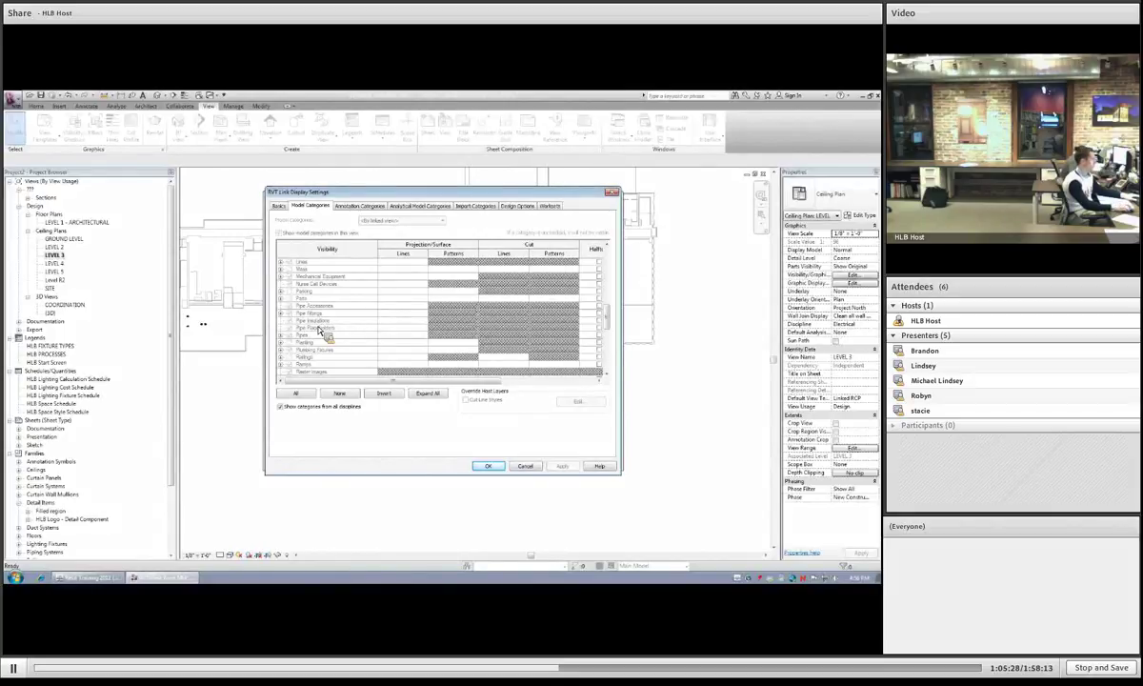
pyautogui.click(491, 467)
pyautogui.click(485, 459)
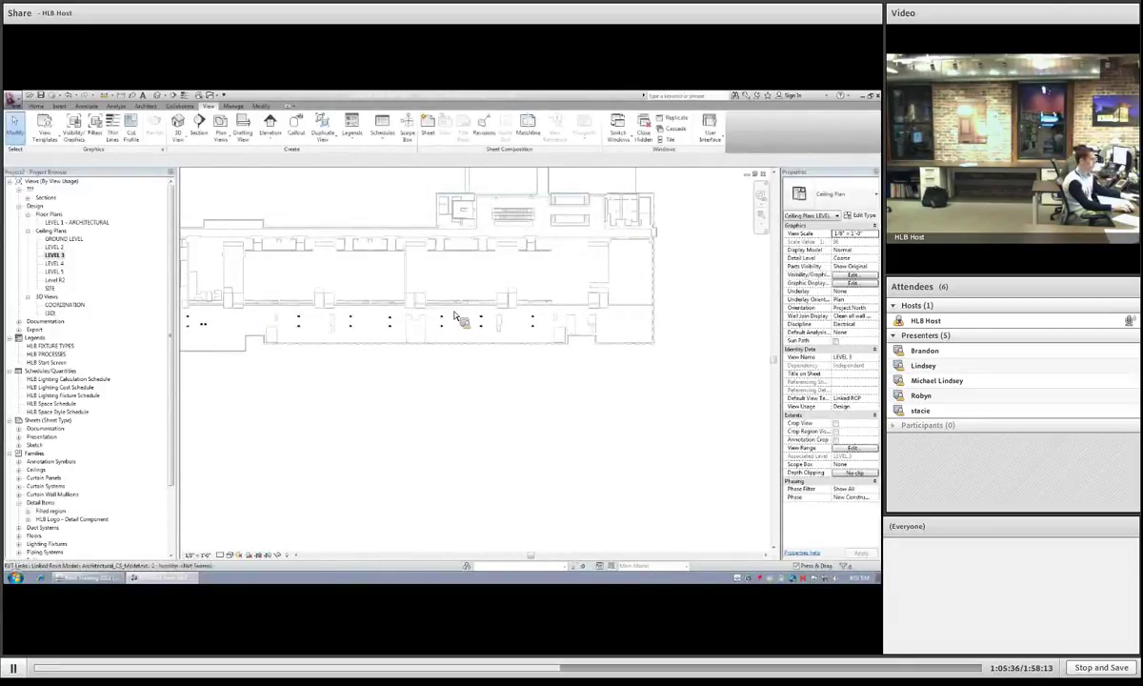
# Step: Select the floor element nested in the linked architectural model around the fixtures to inspect its properties
pyautogui.scroll(2, 449, 313)
pyautogui.scroll(3, 419, 316)
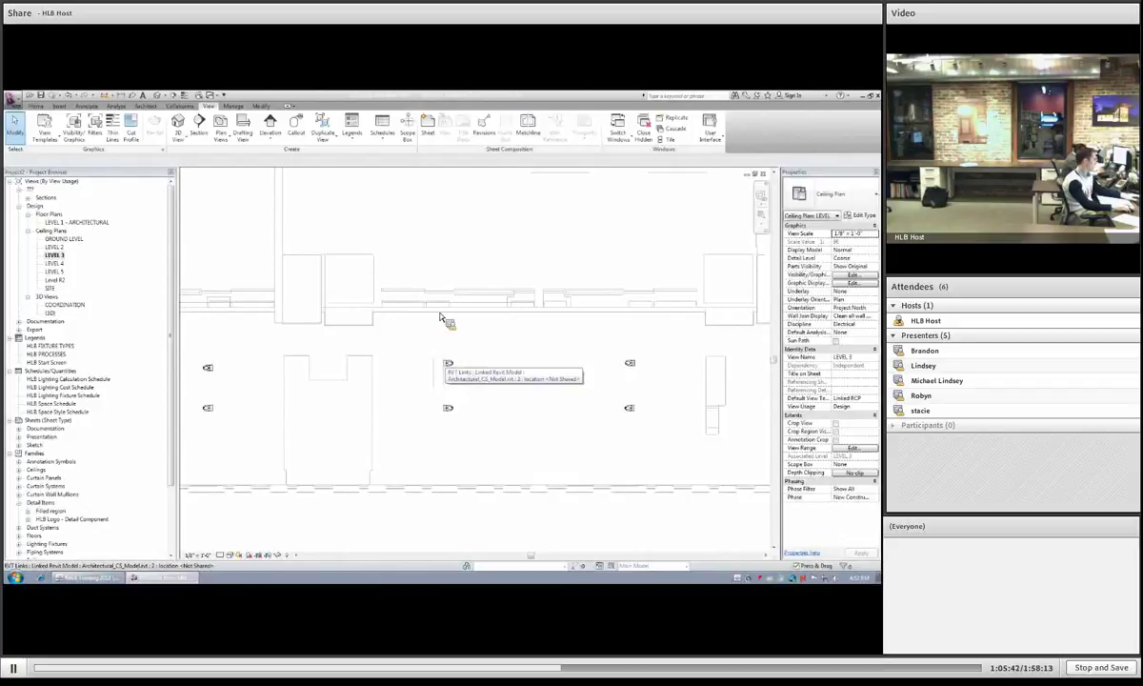
pyautogui.click(376, 362)
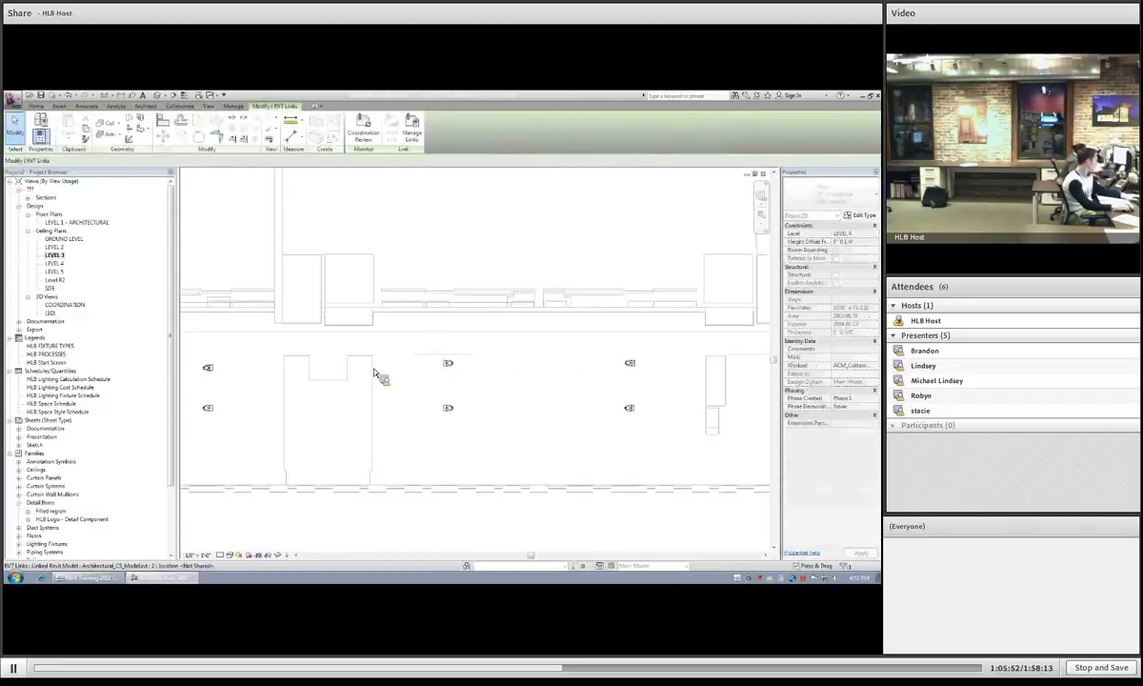
pyautogui.press('Tab')
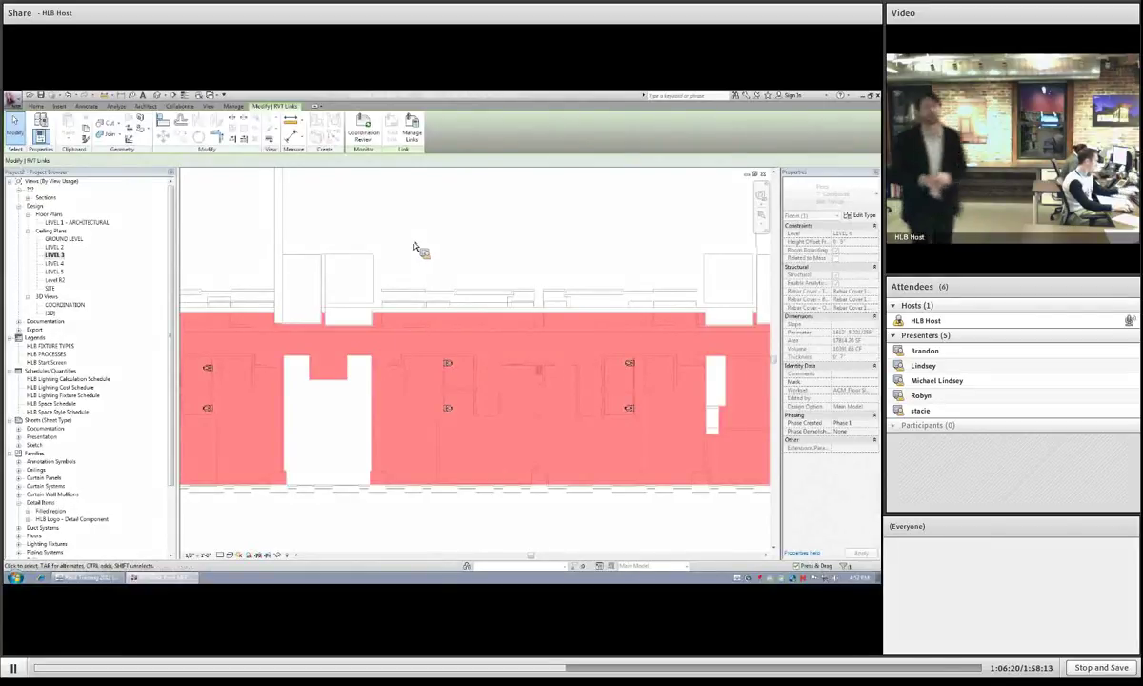
# Step: Open the LEVEL 2 ceiling plan and inspect the fixtures along its lower wing
pyautogui.doubleClick(54, 247)
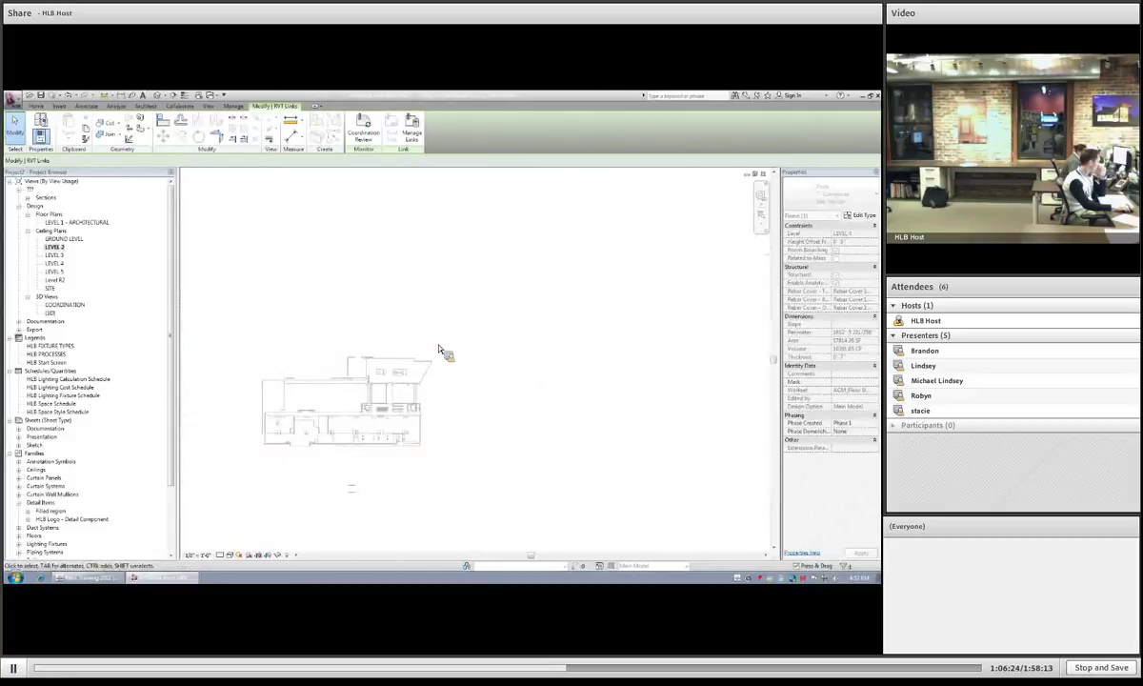
pyautogui.click(337, 526)
pyautogui.scroll(5, 369, 434)
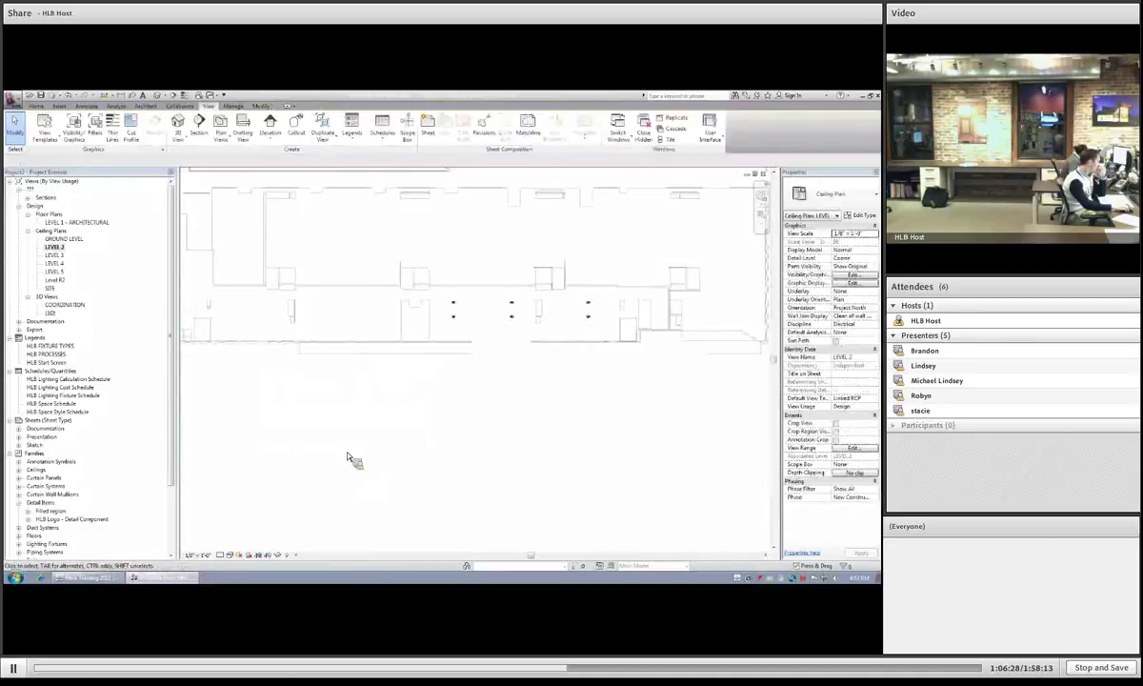
# Step: Set the linked view of Architectural_CS_Model in the LEVEL 2 ceiling plan to Reflected Ceiling Plan: Level 02 Design
pyautogui.press('v')
pyautogui.press('g')
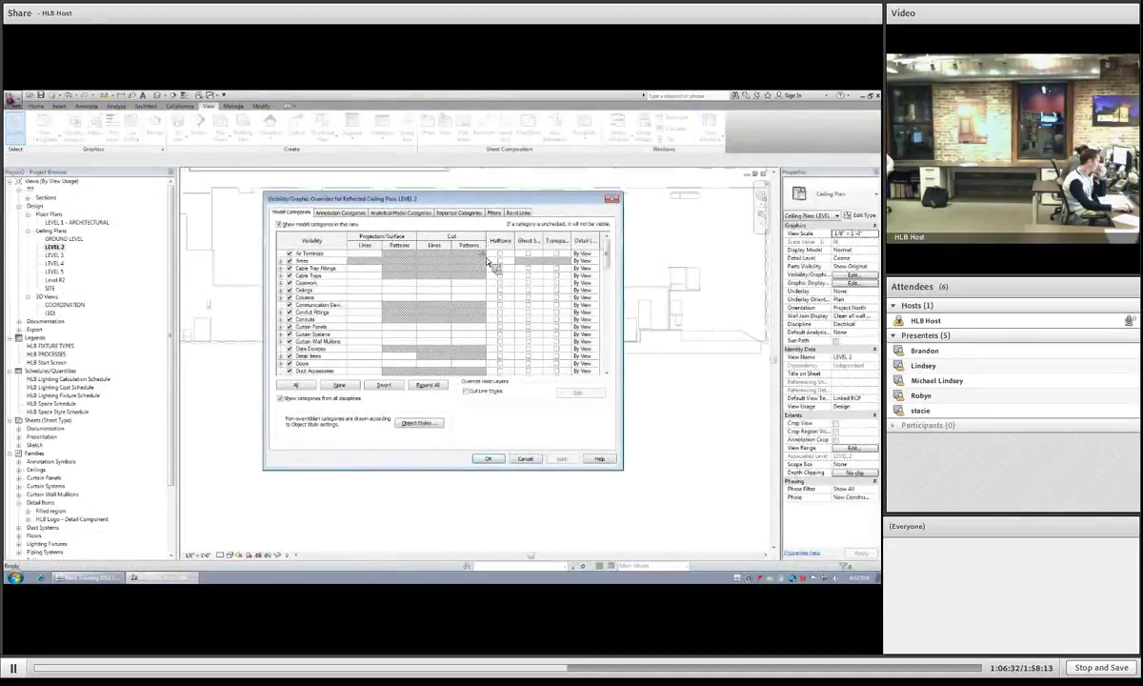
pyautogui.click(410, 265)
pyautogui.click(559, 468)
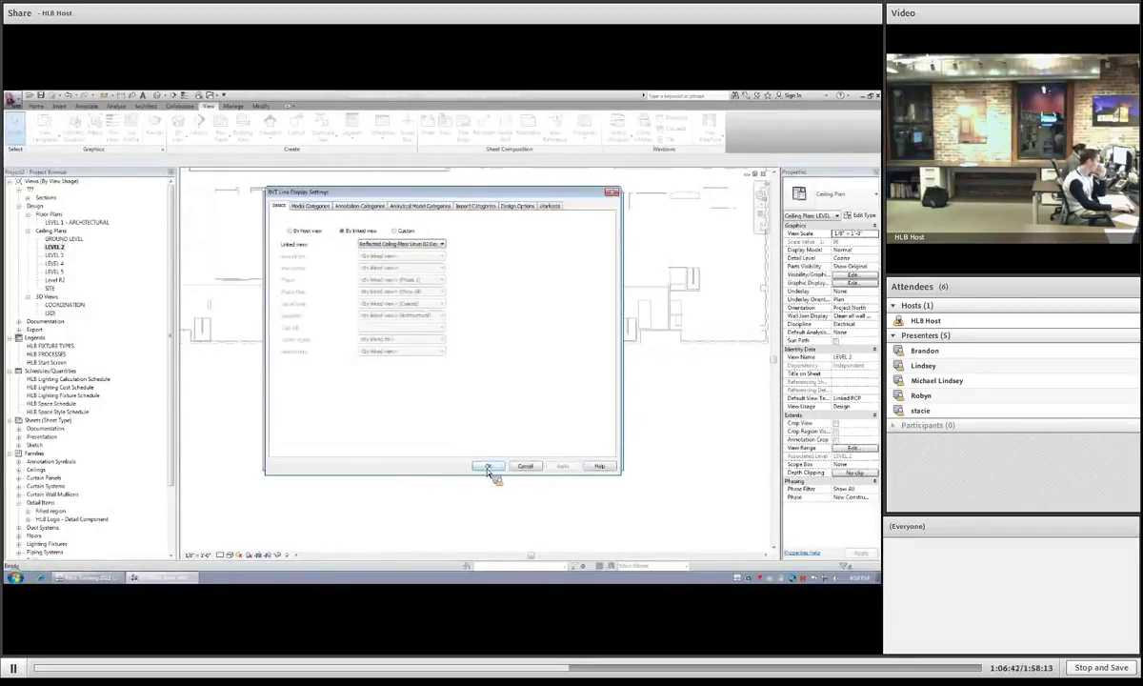
pyautogui.click(487, 468)
pyautogui.click(466, 453)
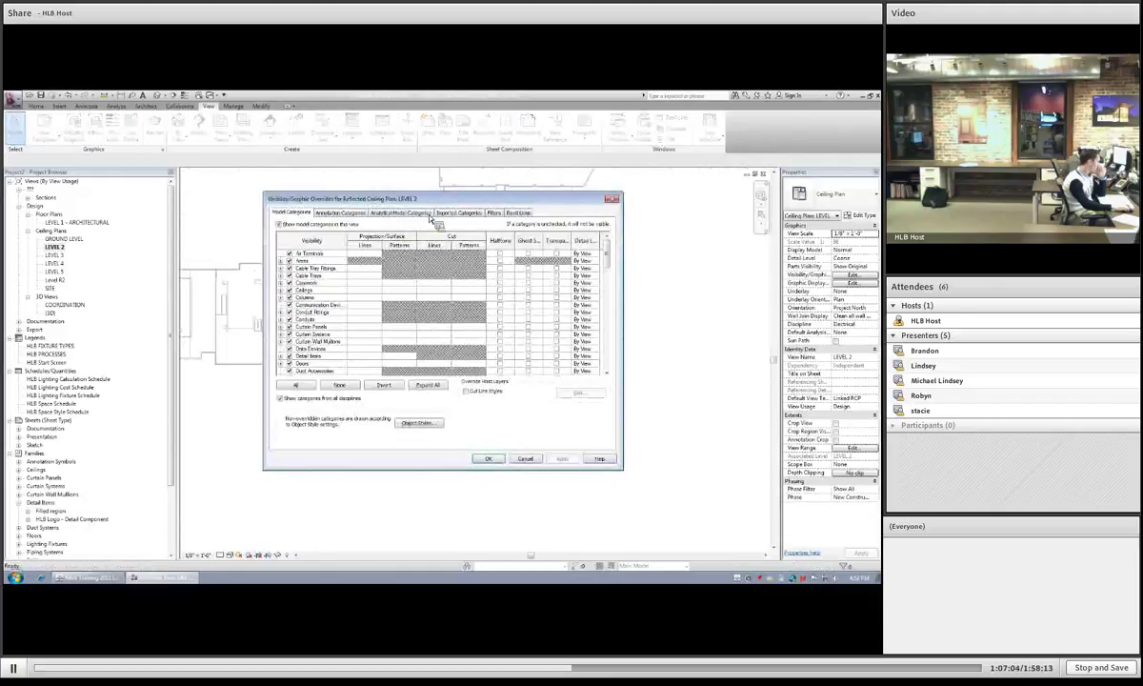
# Step: Set Architectural_CS_Model's linked view in the LEVEL 2 ceiling plan to Reflected Ceiling Plan: Level 2 RCP Link and inspect the fixtures
pyautogui.click(515, 212)
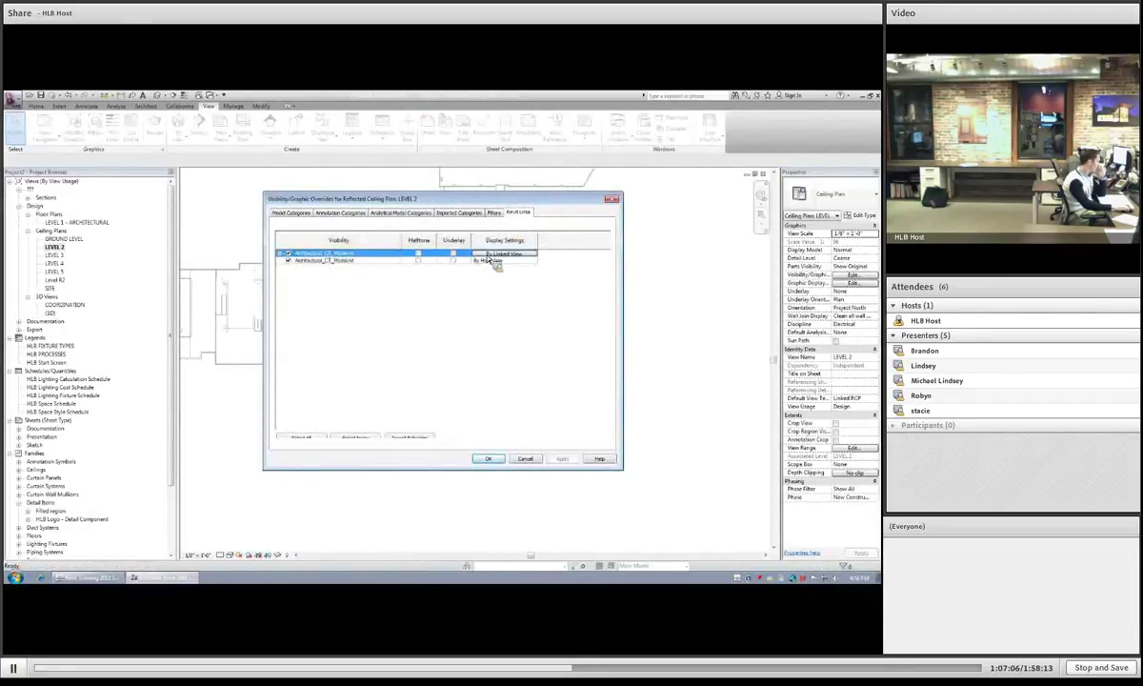
pyautogui.click(426, 246)
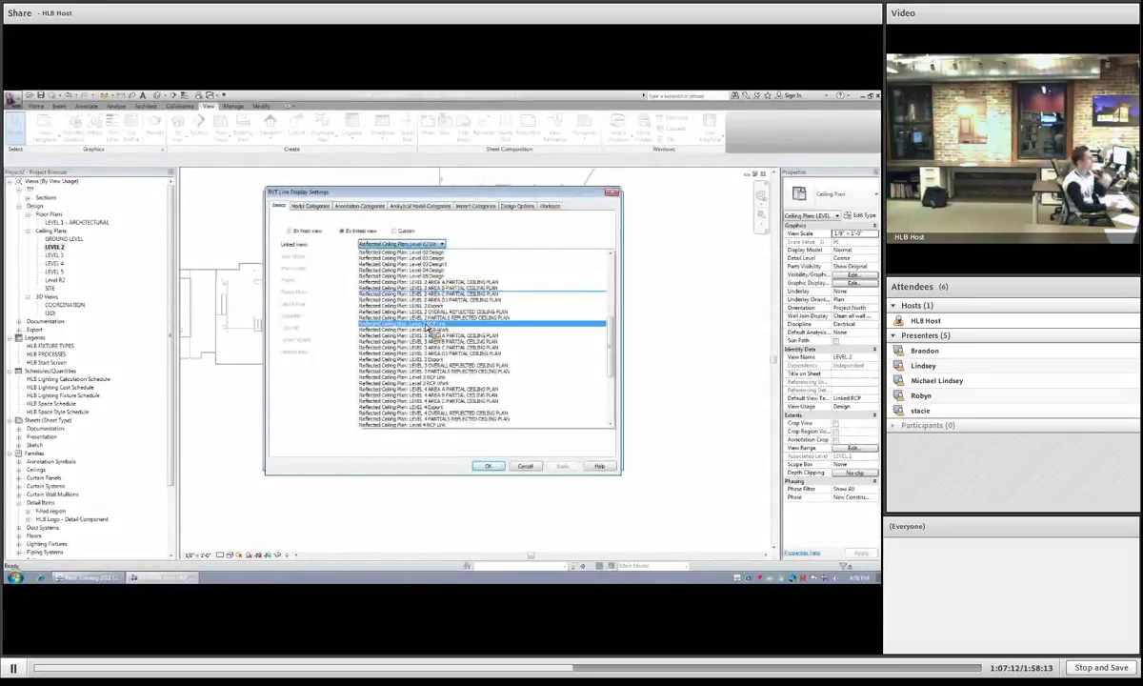
pyautogui.click(429, 324)
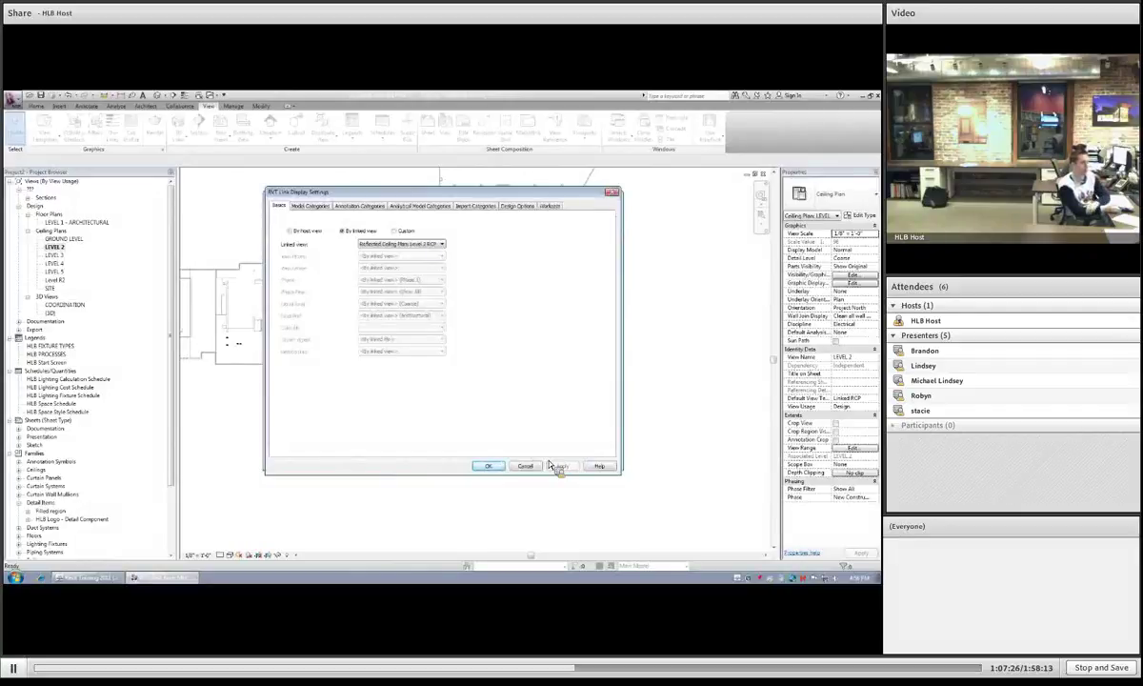
pyautogui.click(490, 465)
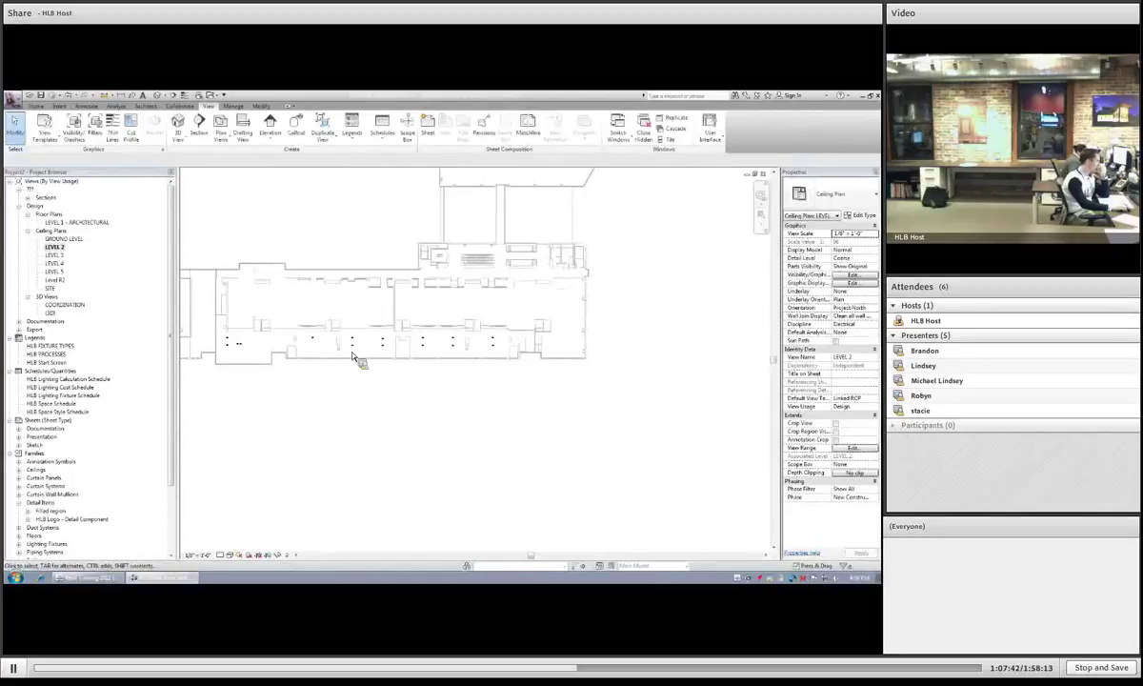
pyautogui.scroll(2, 359, 358)
pyautogui.scroll(3, 360, 358)
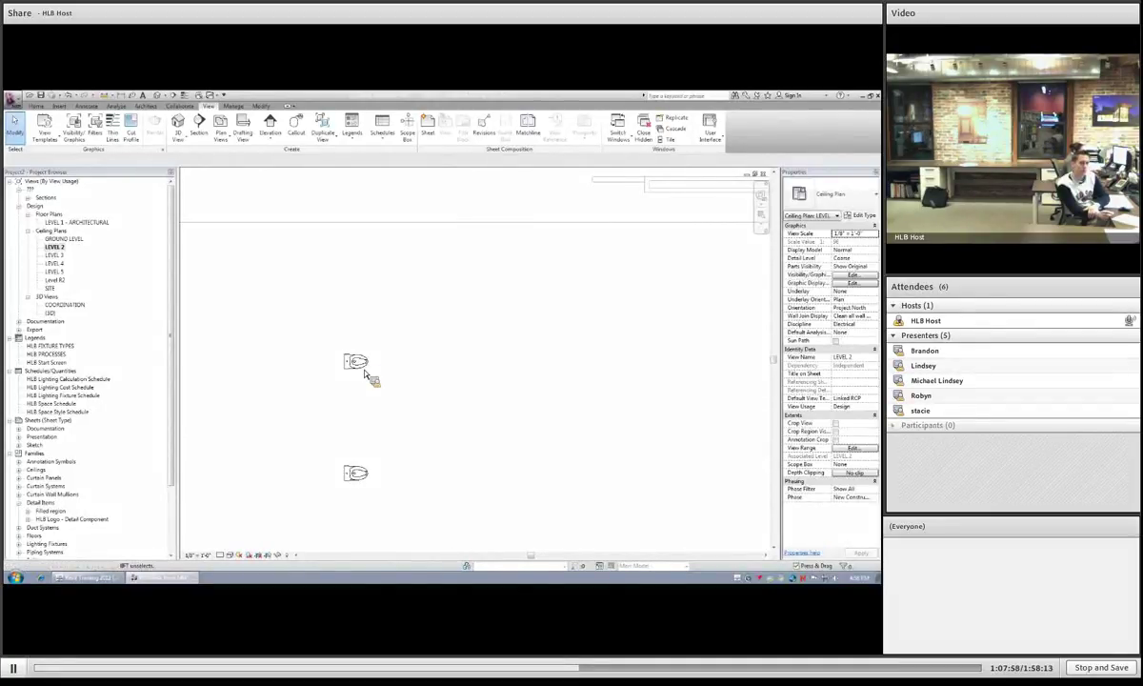
pyautogui.scroll(-5, 408, 438)
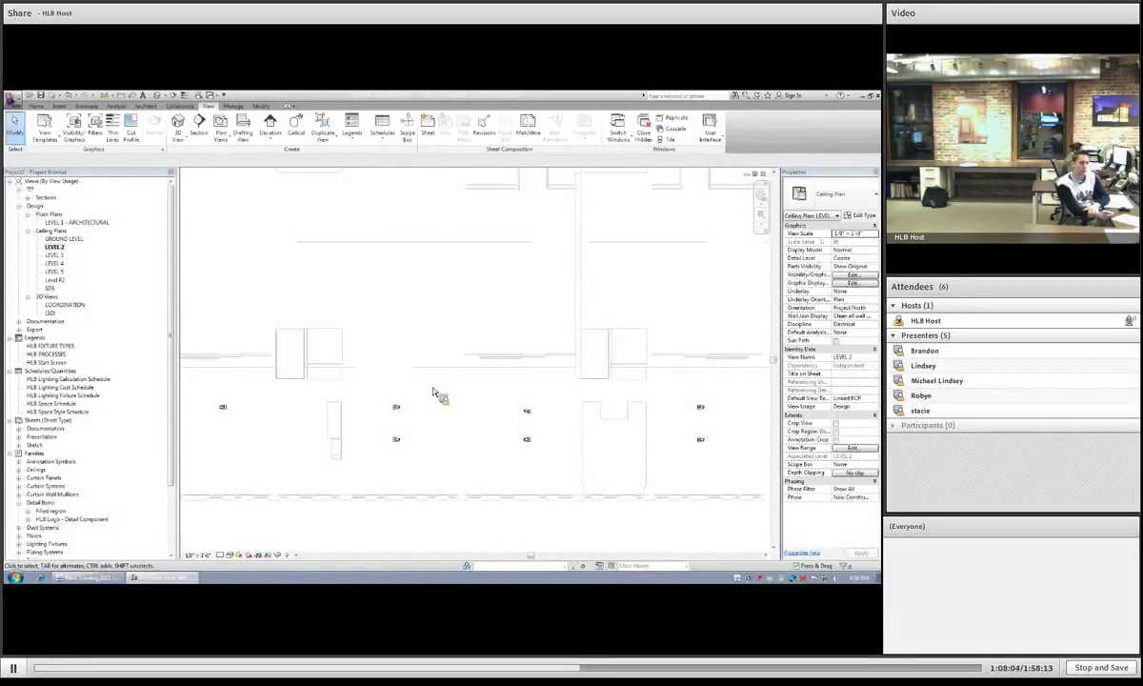
# Step: Switch the link display settings of Architectural_CS_Model in the LEVEL 2 ceiling plan from linked view to Custom
pyautogui.press('v')
pyautogui.press('v')
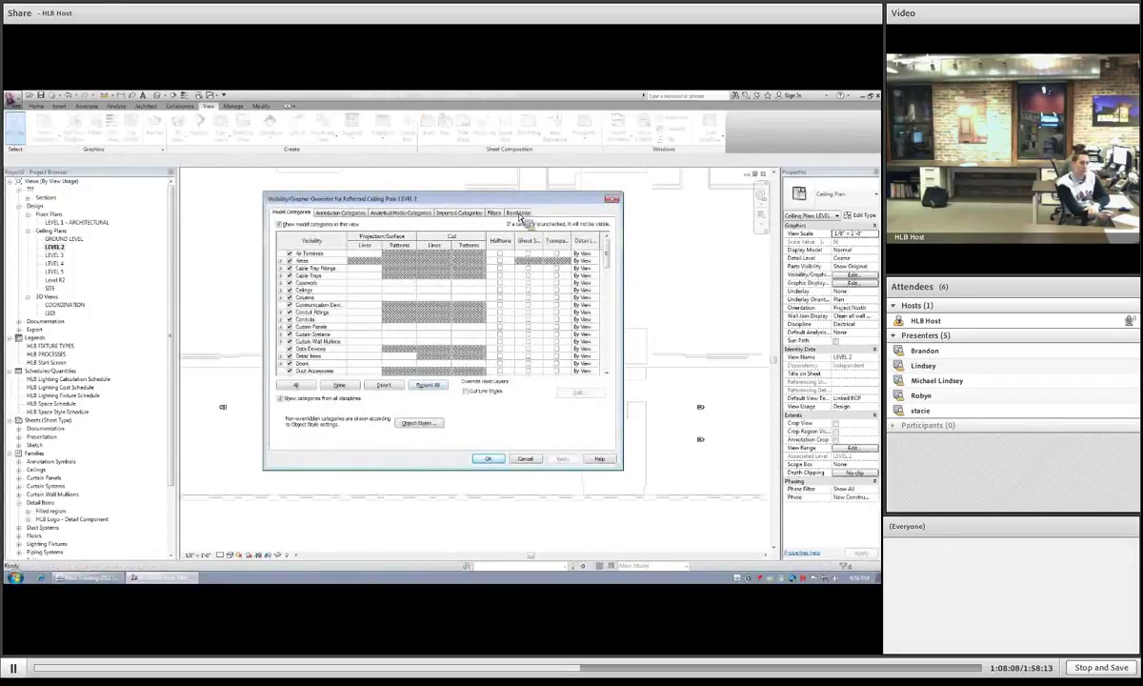
pyautogui.click(517, 212)
pyautogui.click(520, 255)
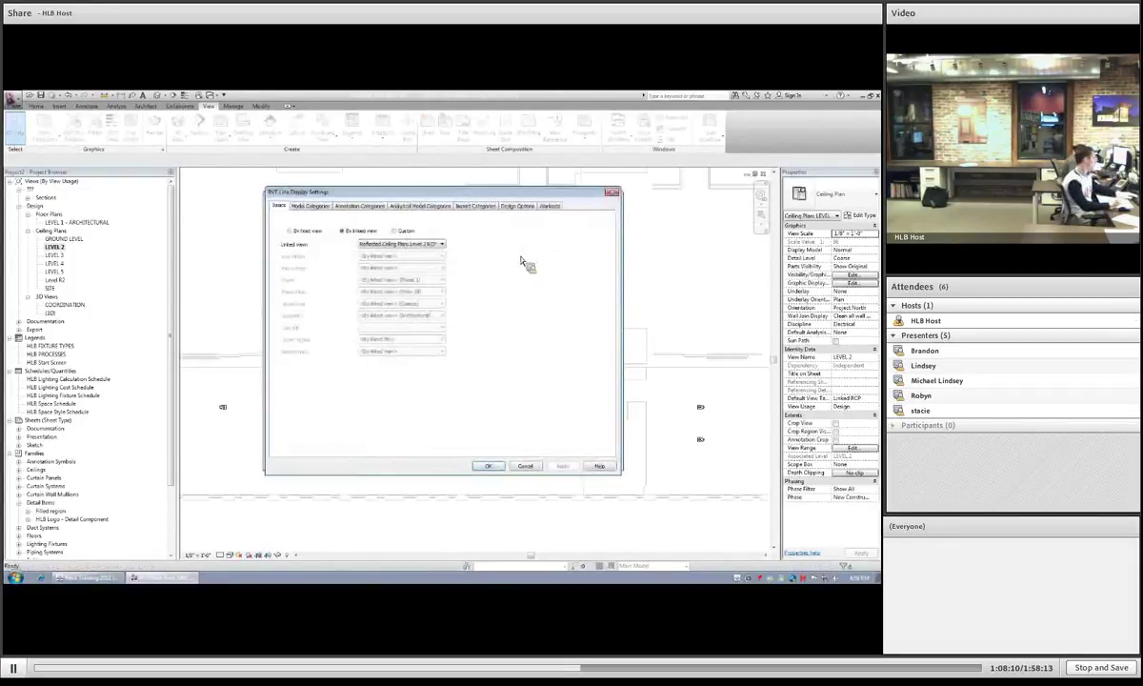
pyautogui.click(402, 233)
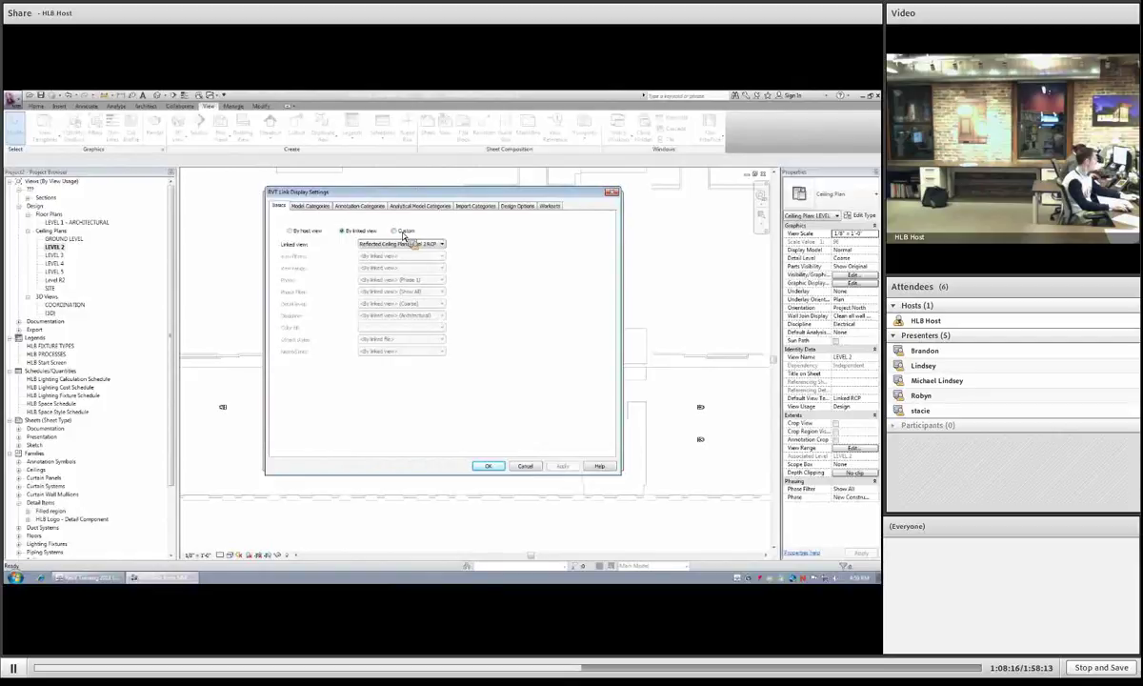
pyautogui.click(409, 234)
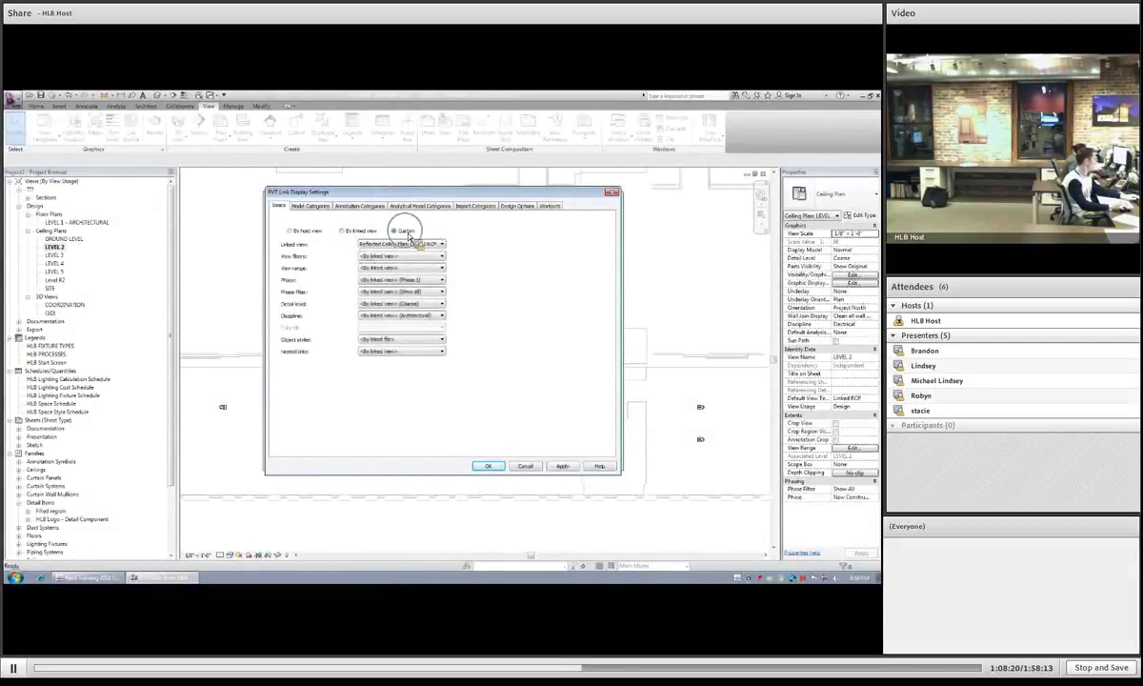
# Step: Set the linked model's model categories to Custom, hide Parking and Plumbing Fixtures, and apply the overrides to the view
pyautogui.click(314, 209)
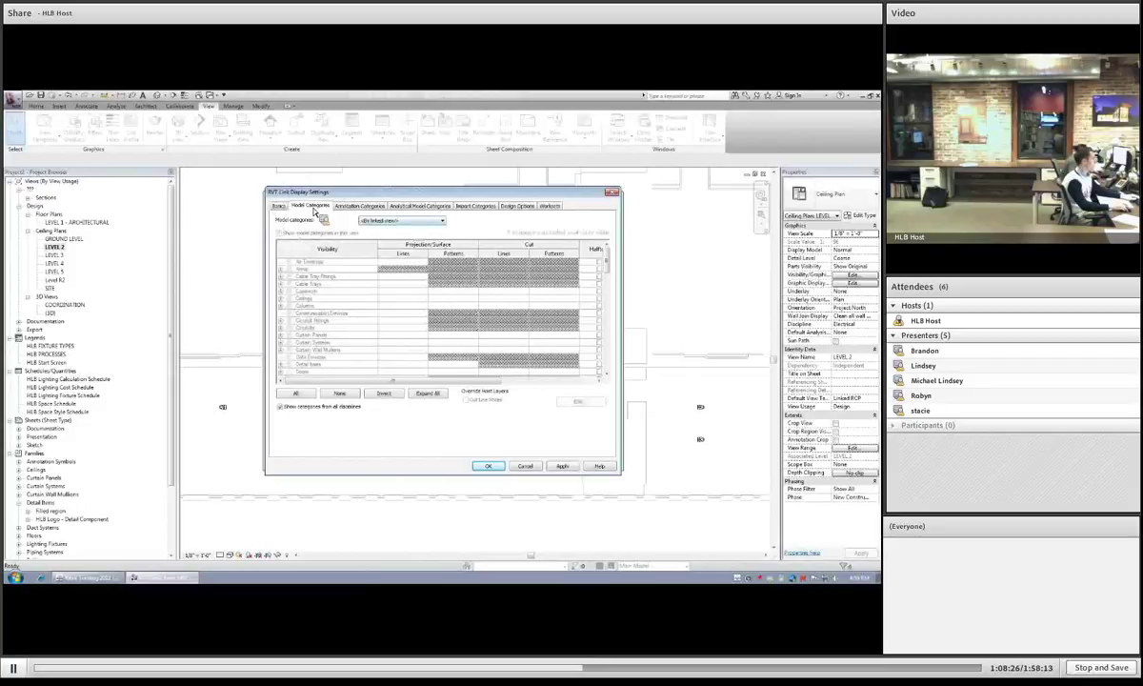
pyautogui.click(393, 221)
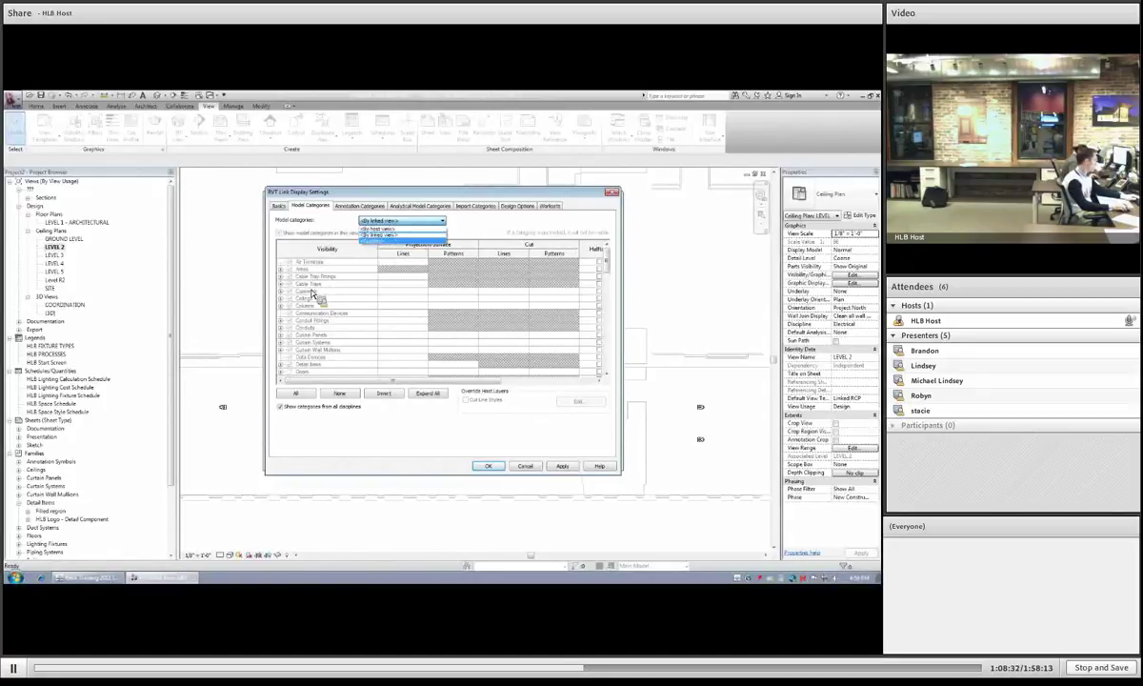
pyautogui.click(292, 360)
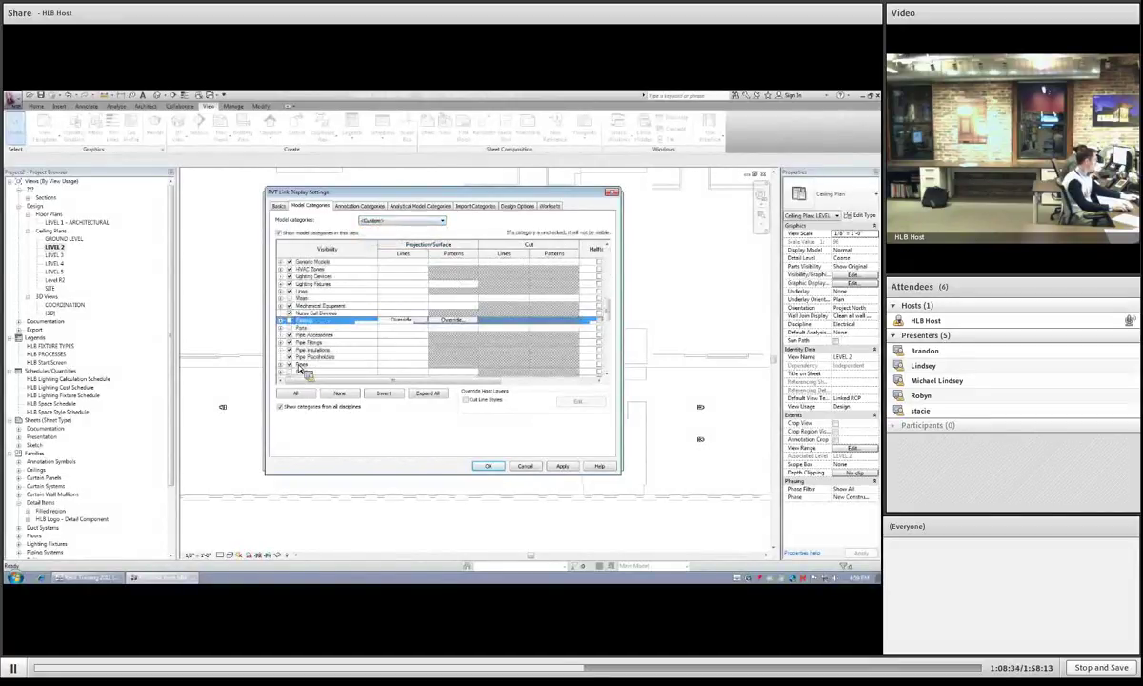
pyautogui.click(295, 363)
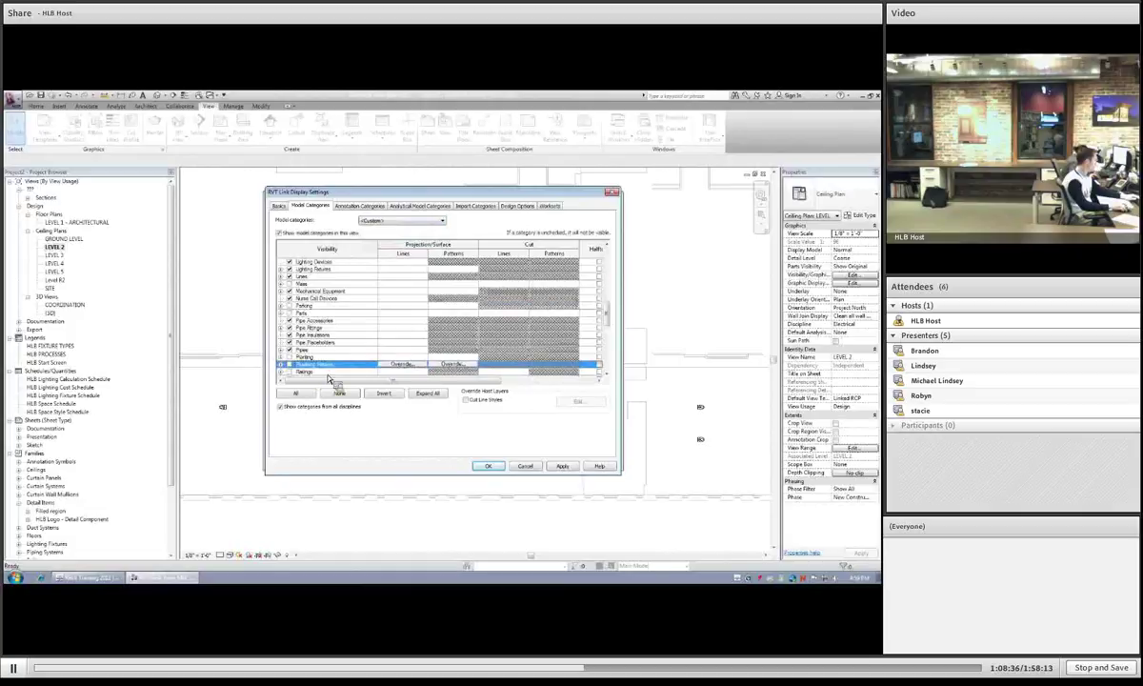
pyautogui.click(561, 466)
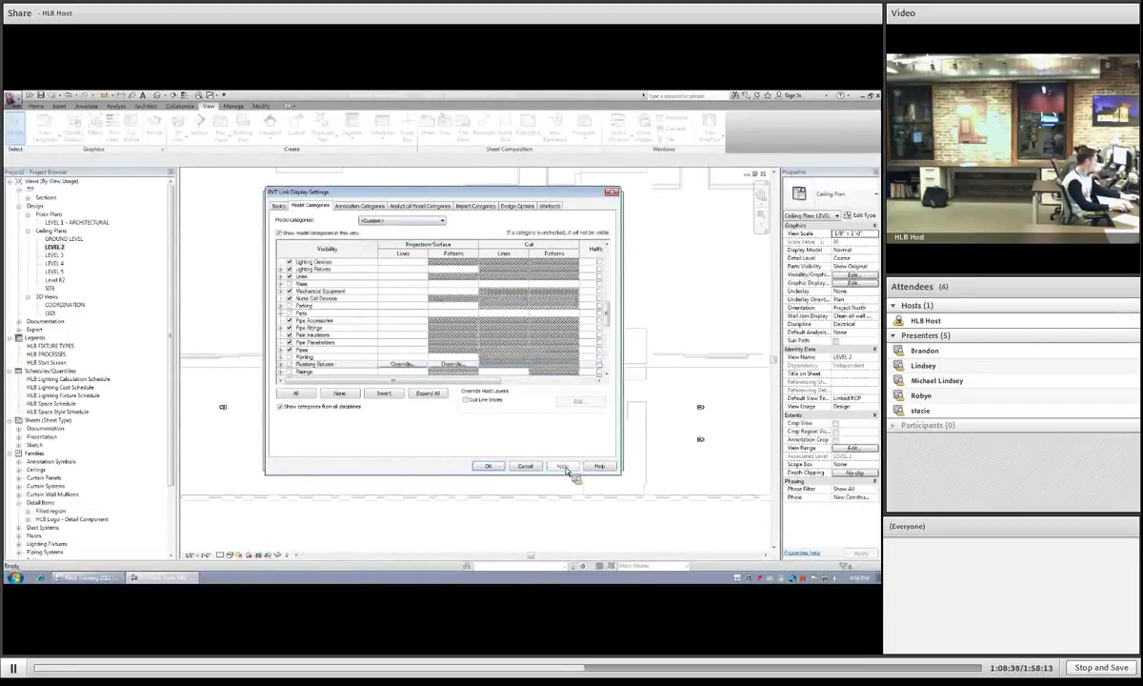
pyautogui.click(493, 468)
pyautogui.click(495, 466)
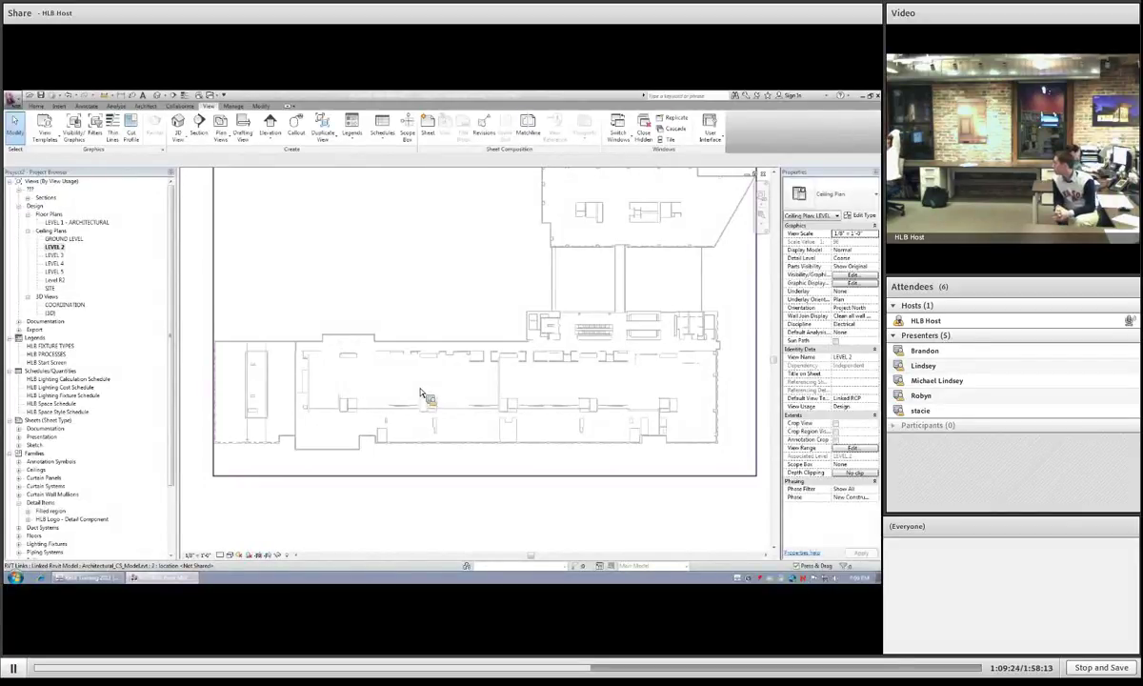
# Step: Pin the linked Architectural_CS_Model in the LEVEL 2 ceiling plan and try to move it upward to test the pin
pyautogui.click(428, 362)
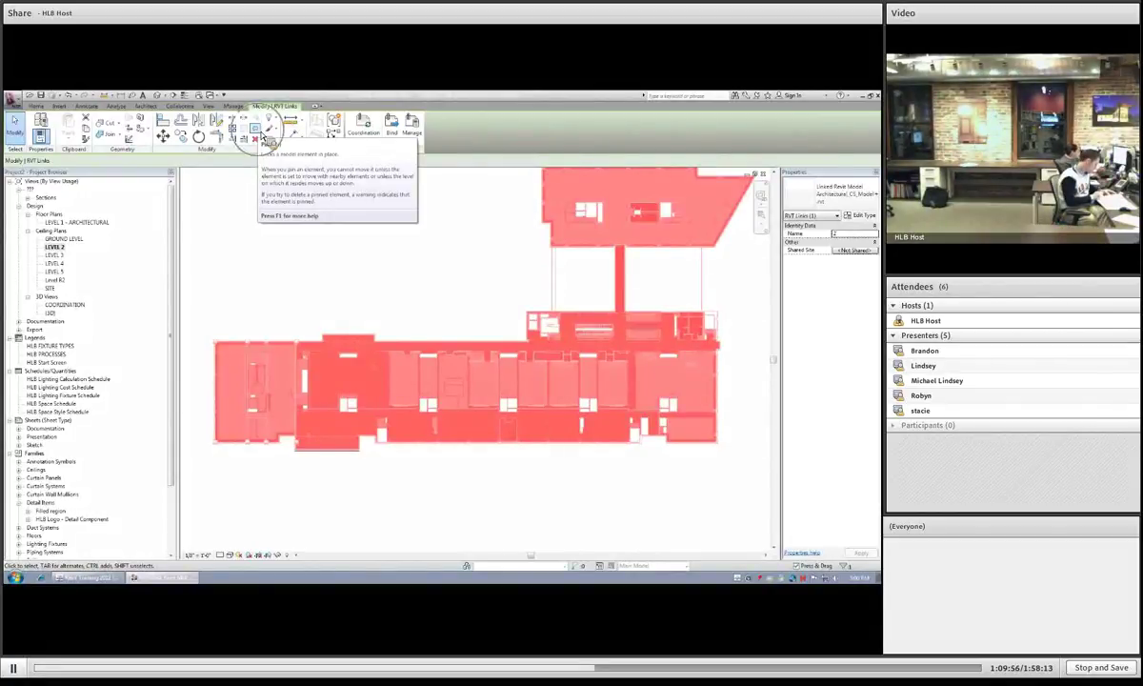
pyautogui.click(259, 135)
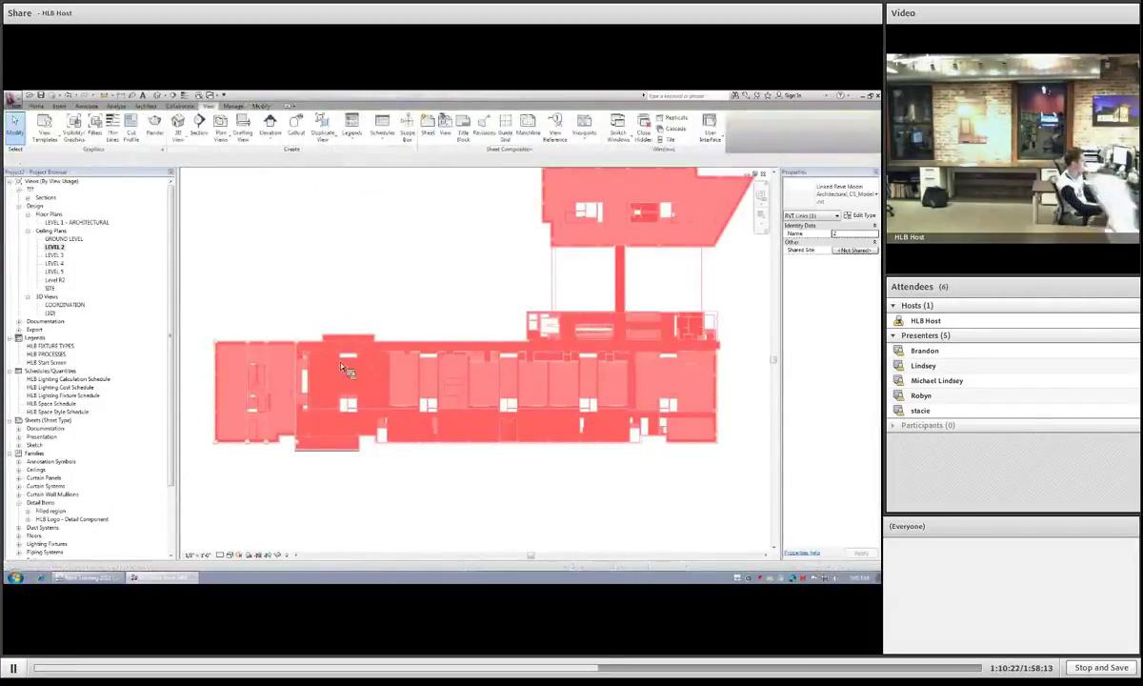
pyautogui.press('Escape')
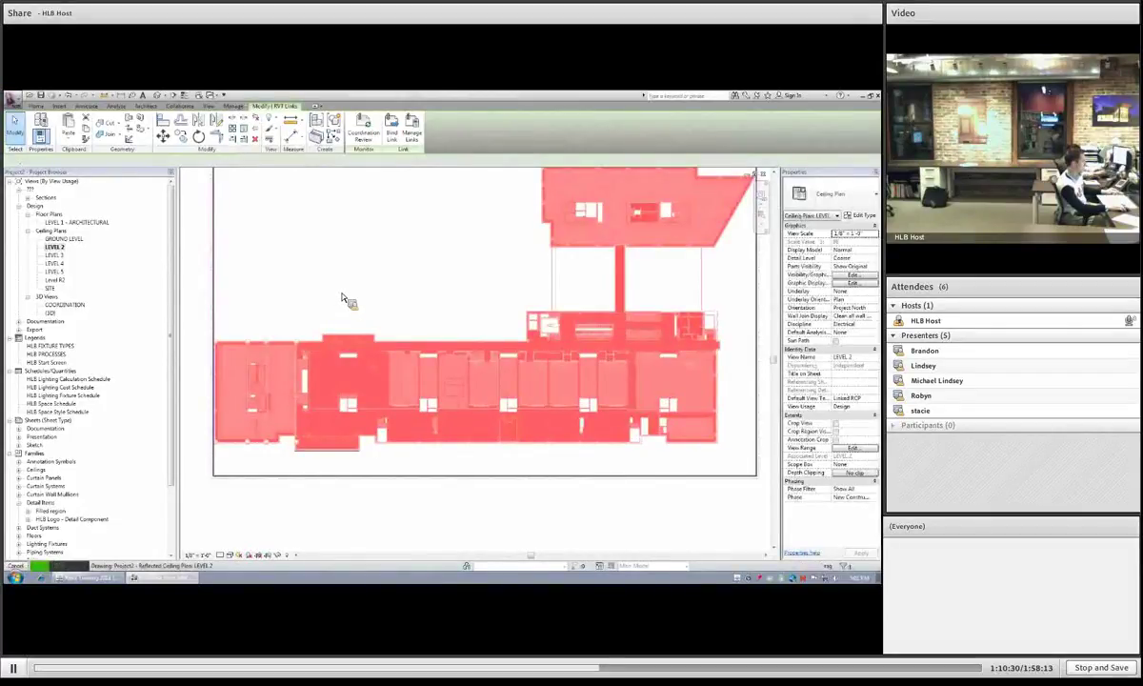
pyautogui.click(340, 312)
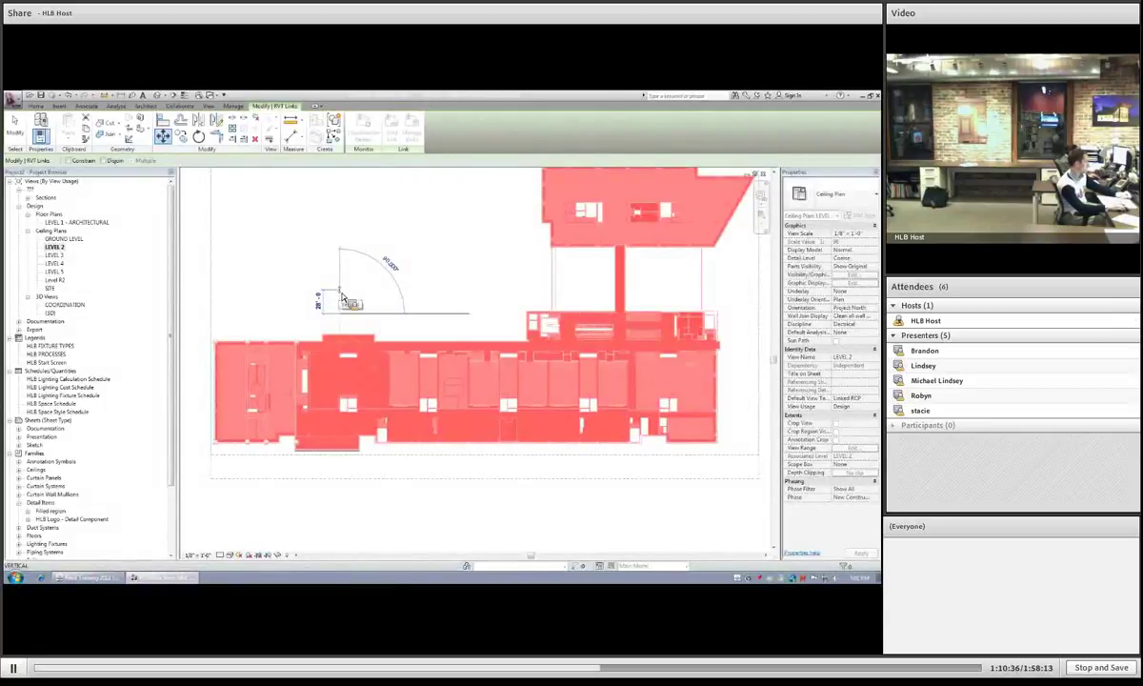
pyautogui.click(343, 298)
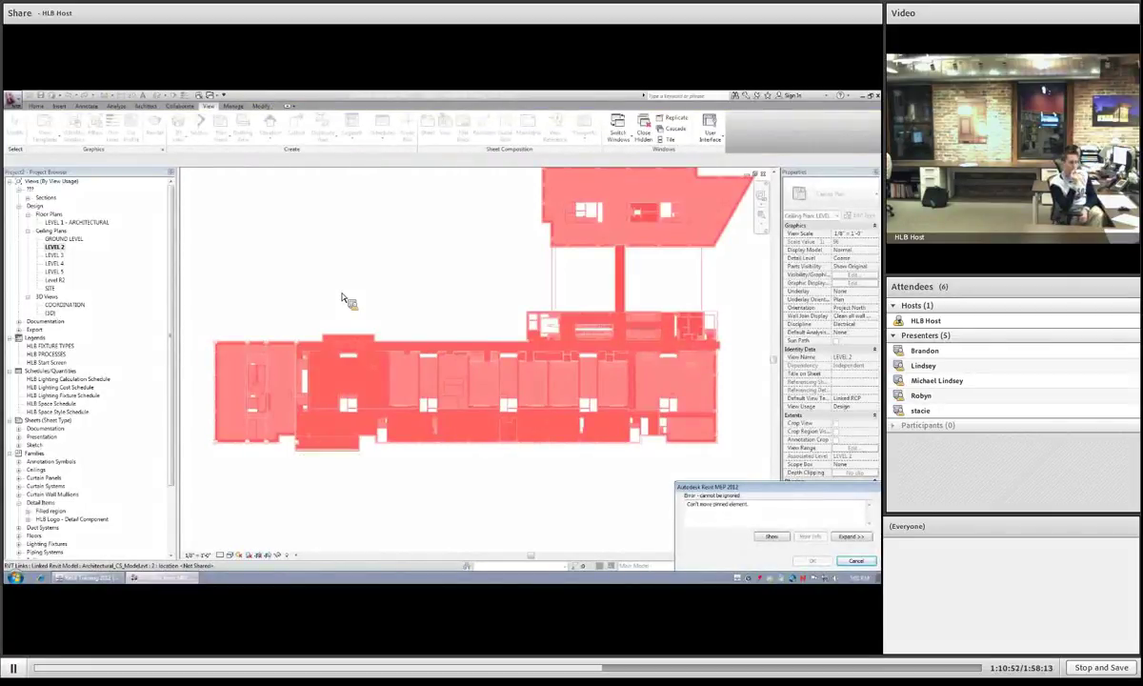
pyautogui.click(855, 562)
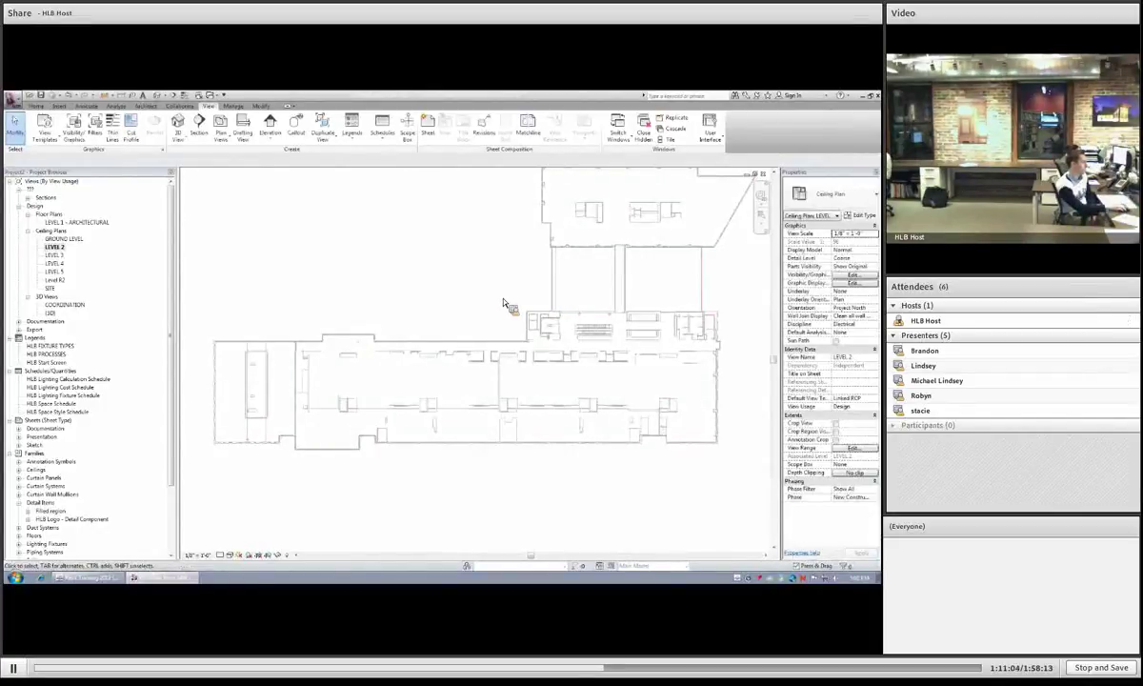
# Step: Examine the Ceilings category and its override options in Architectural_CS_Model's custom link display settings
pyautogui.press('v')
pyautogui.press('g')
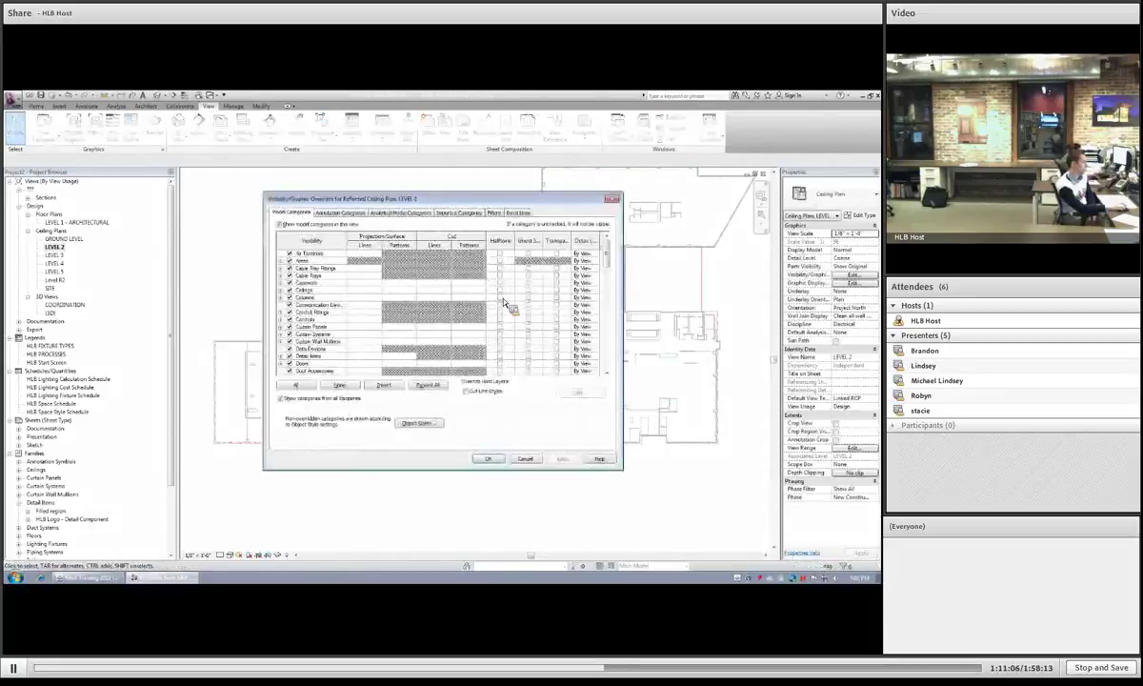
pyautogui.click(517, 213)
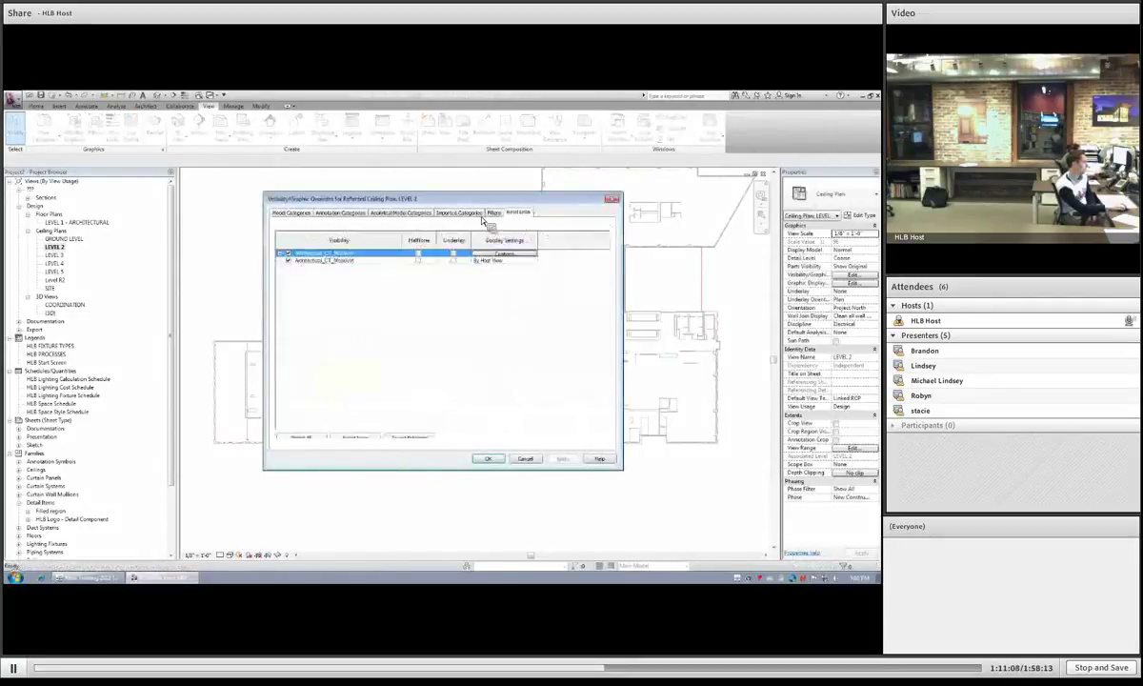
pyautogui.click(495, 254)
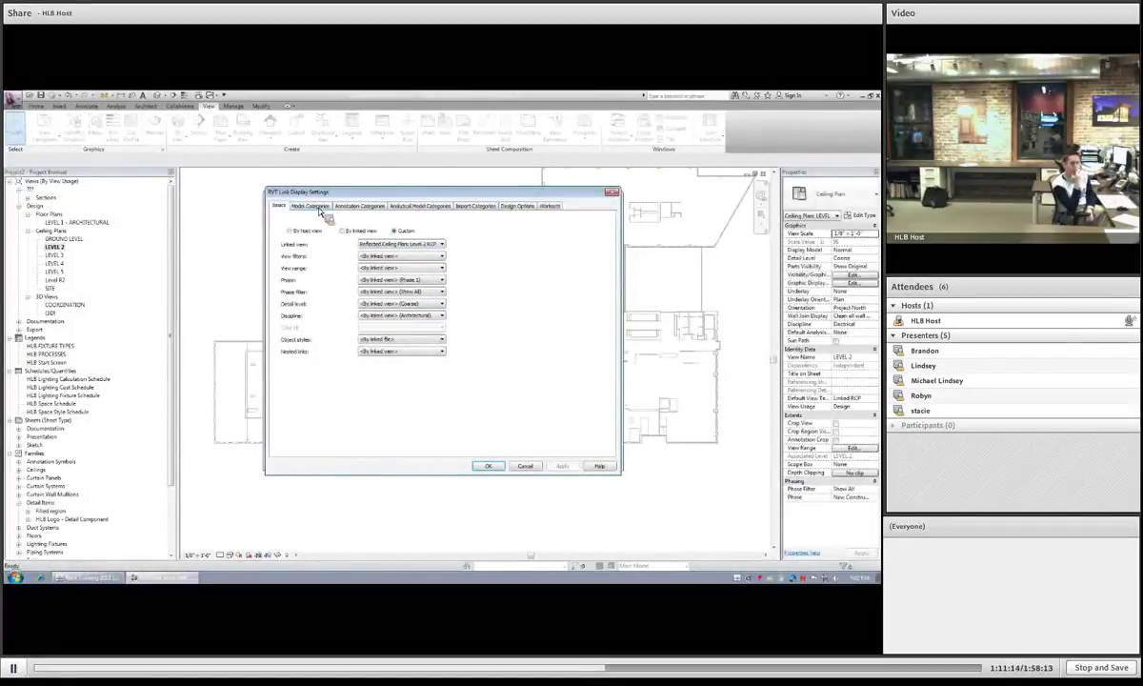
pyautogui.click(282, 299)
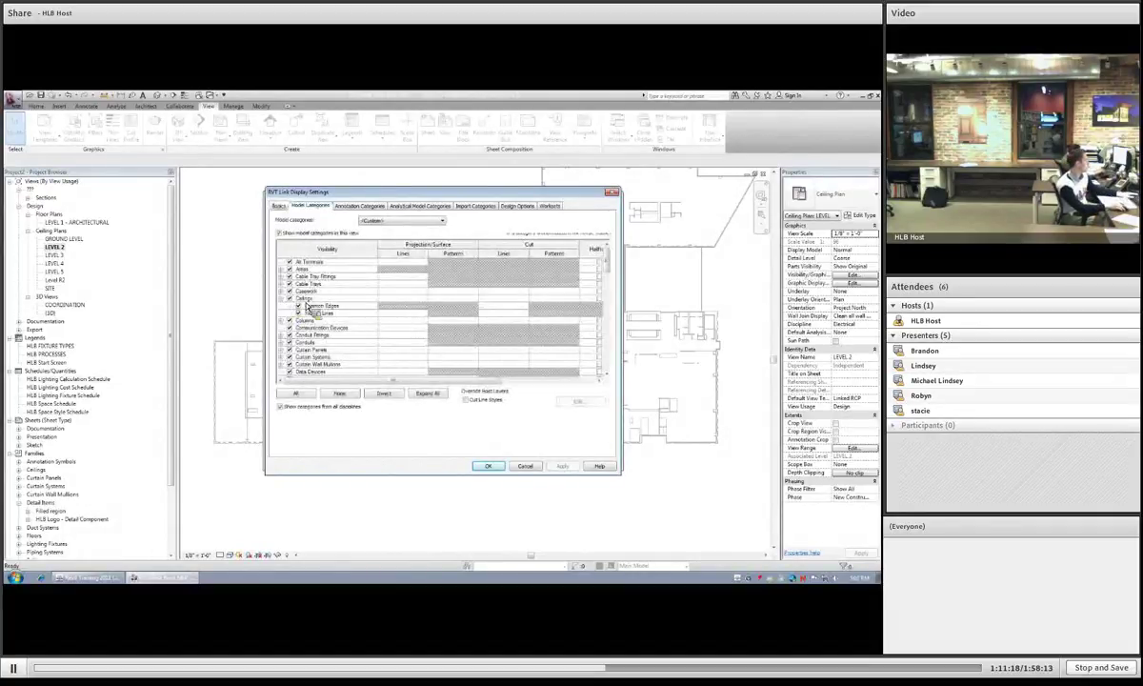
pyautogui.click(305, 298)
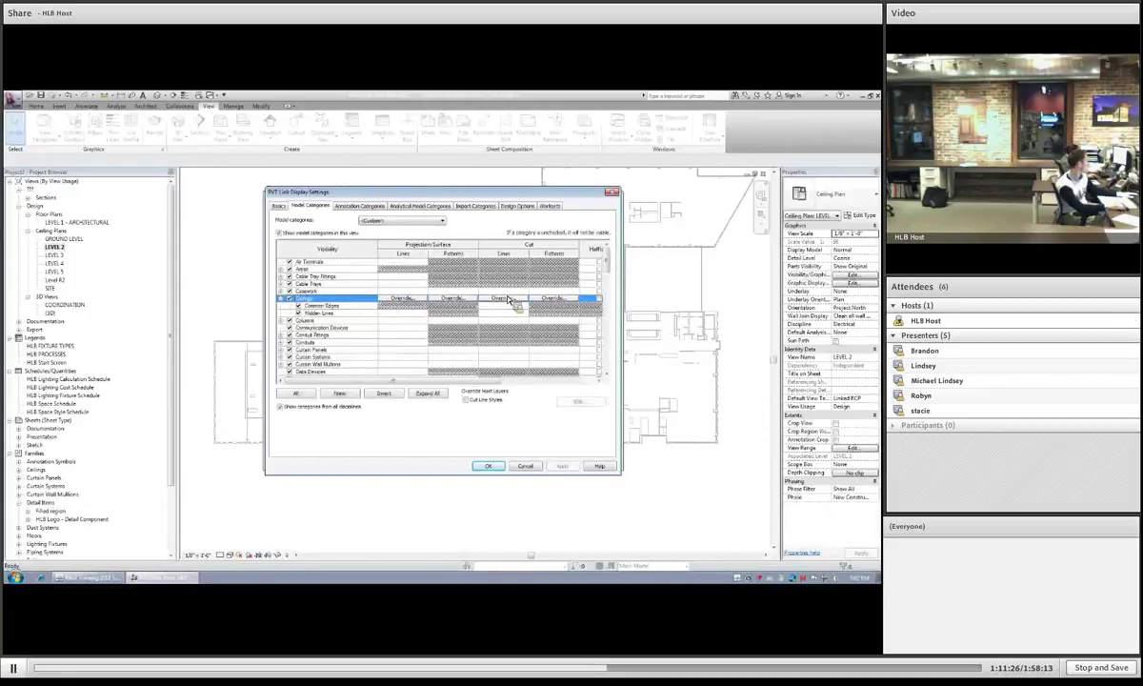
pyautogui.moveTo(462, 378); pyautogui.dragTo(545, 393)
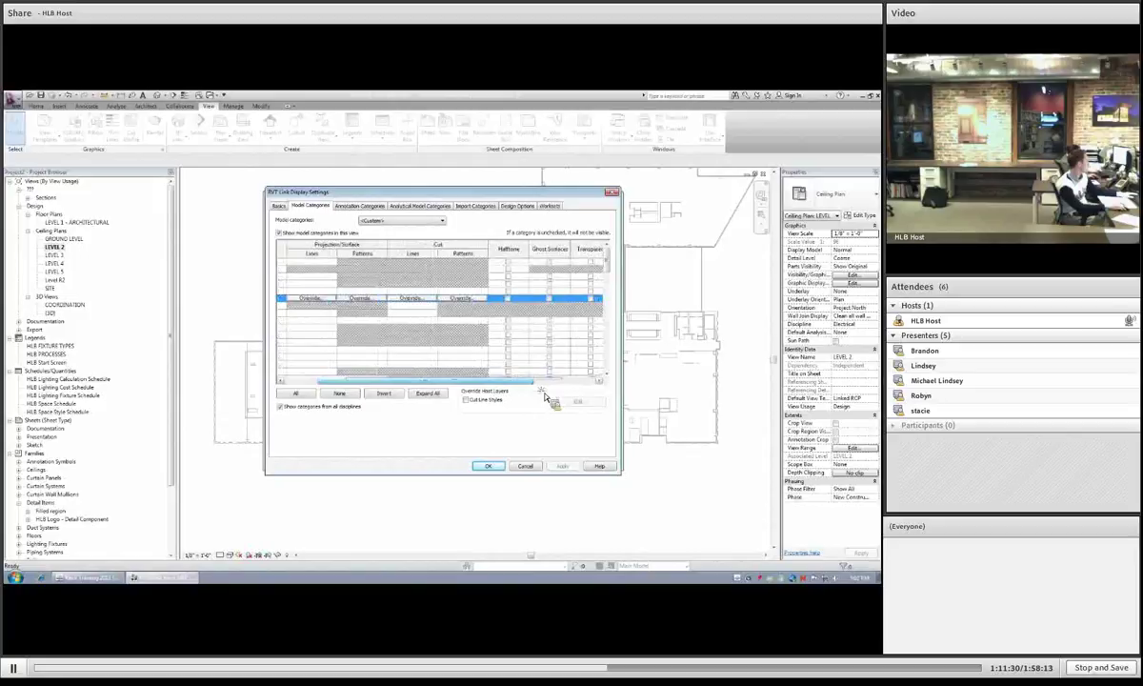
pyautogui.click(485, 465)
# Step: Look through the host view's visibility categories and examine the Ceilings subcategories of the LEVEL 2 ceiling plan
pyautogui.click(459, 212)
pyautogui.click(400, 211)
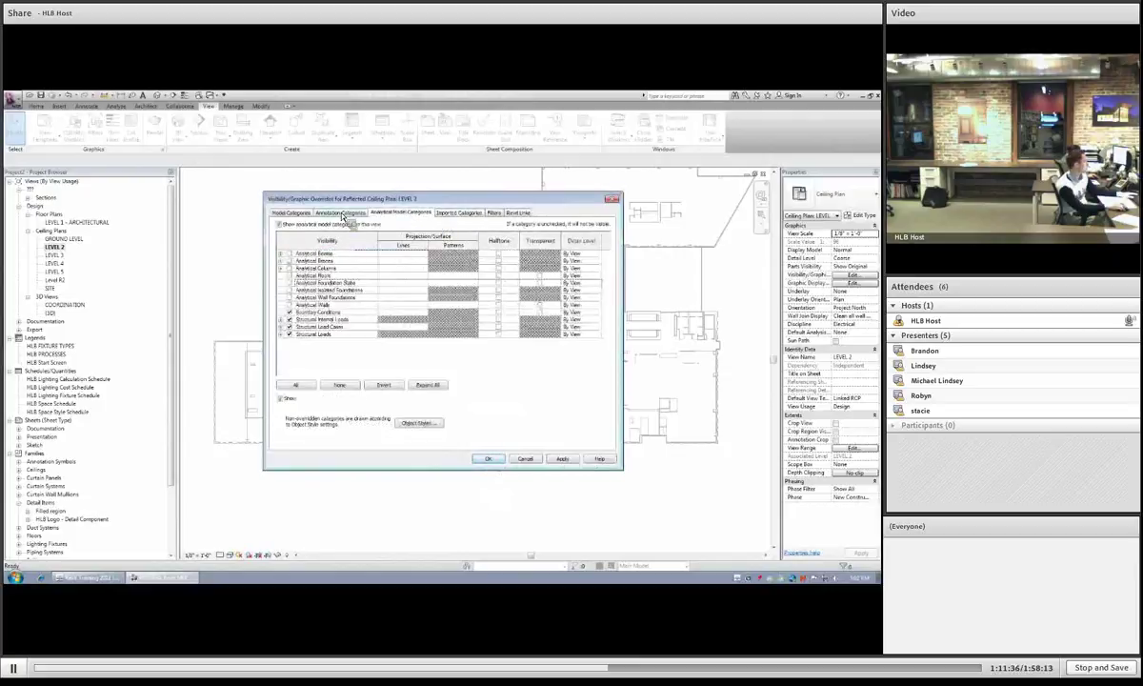
pyautogui.click(340, 212)
pyautogui.click(290, 213)
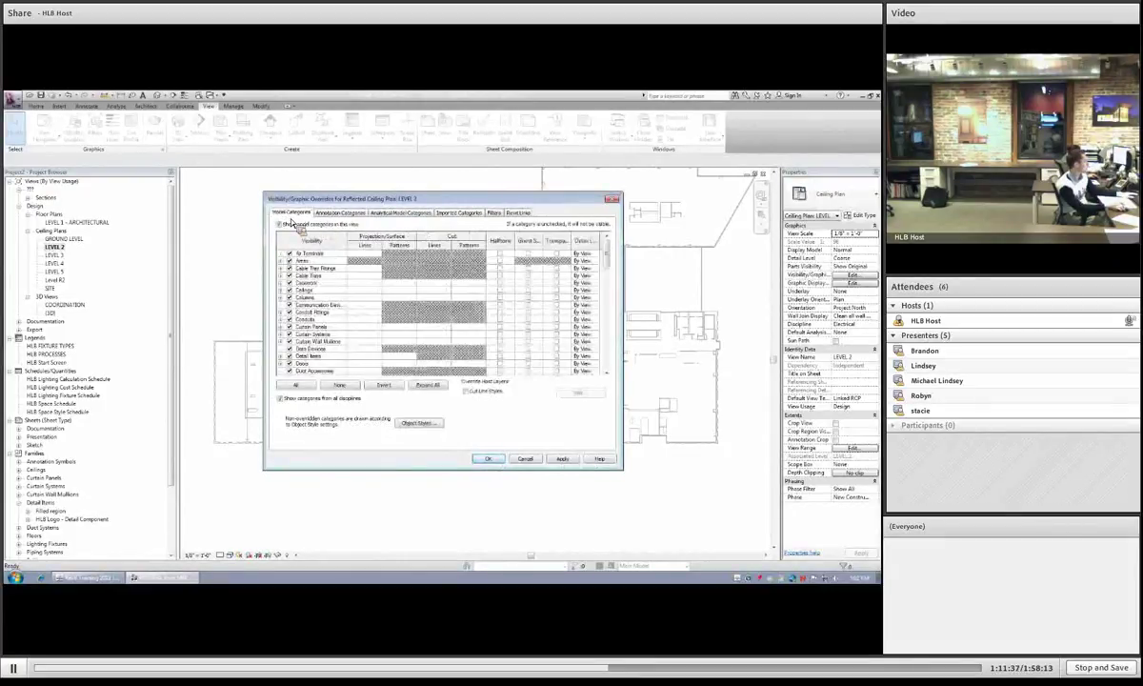
pyautogui.click(282, 290)
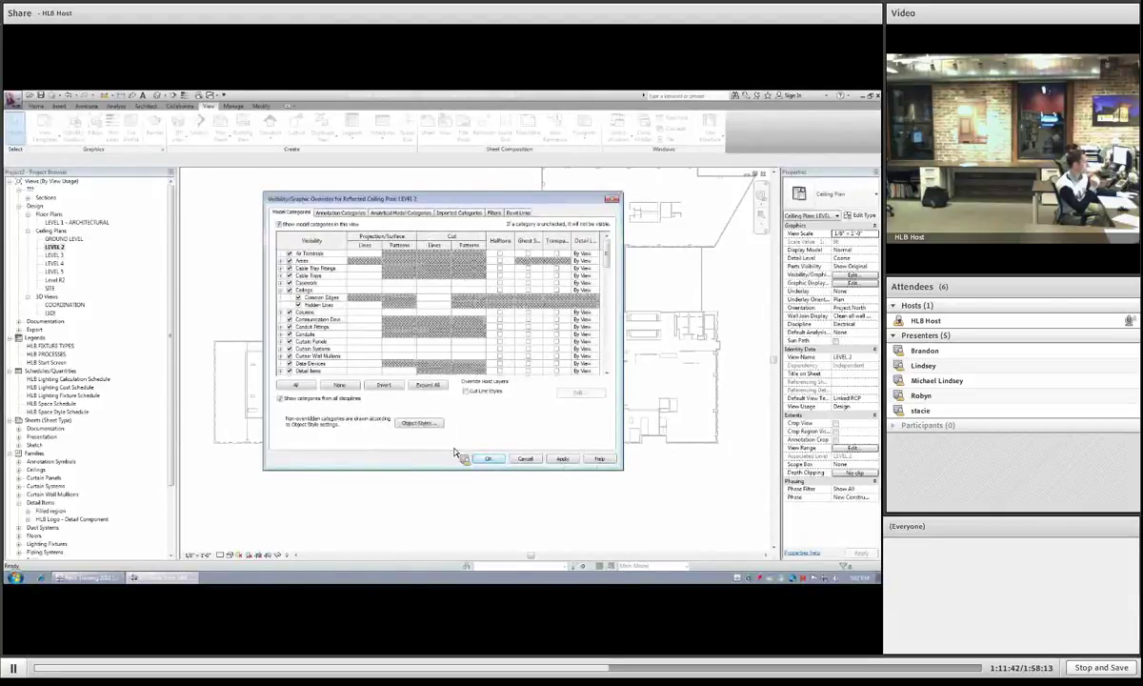
pyautogui.click(488, 459)
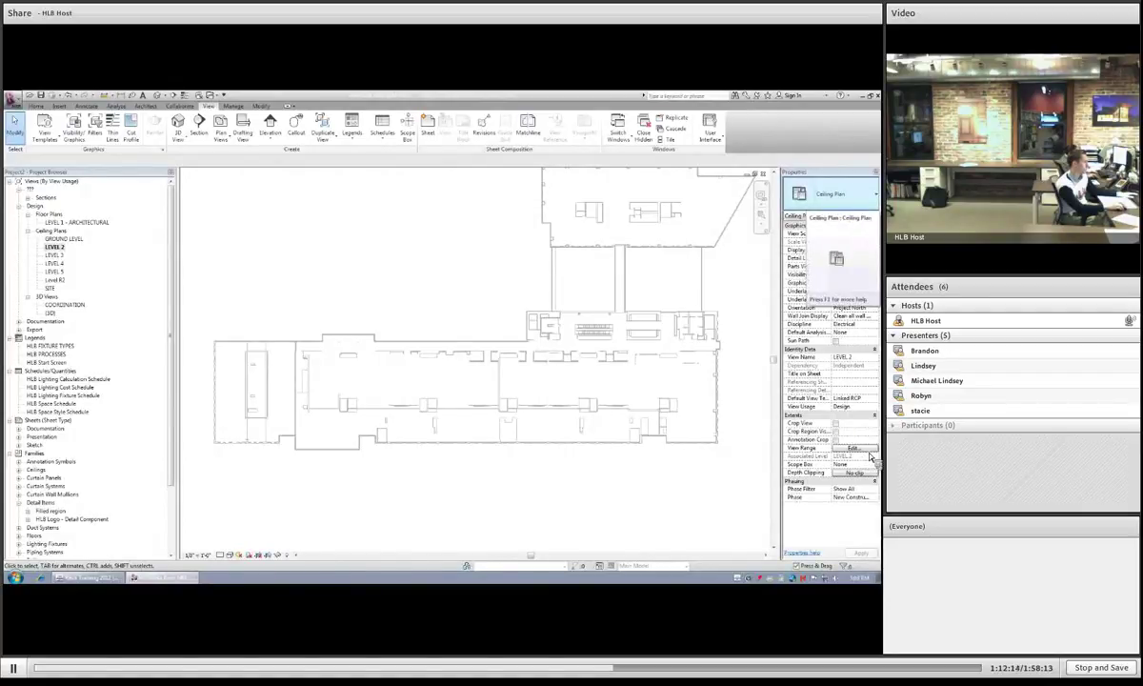
# Step: Set the LEVEL 2 ceiling plan's view range top and view depth to Level Above (LEVEL 3)
pyautogui.click(853, 448)
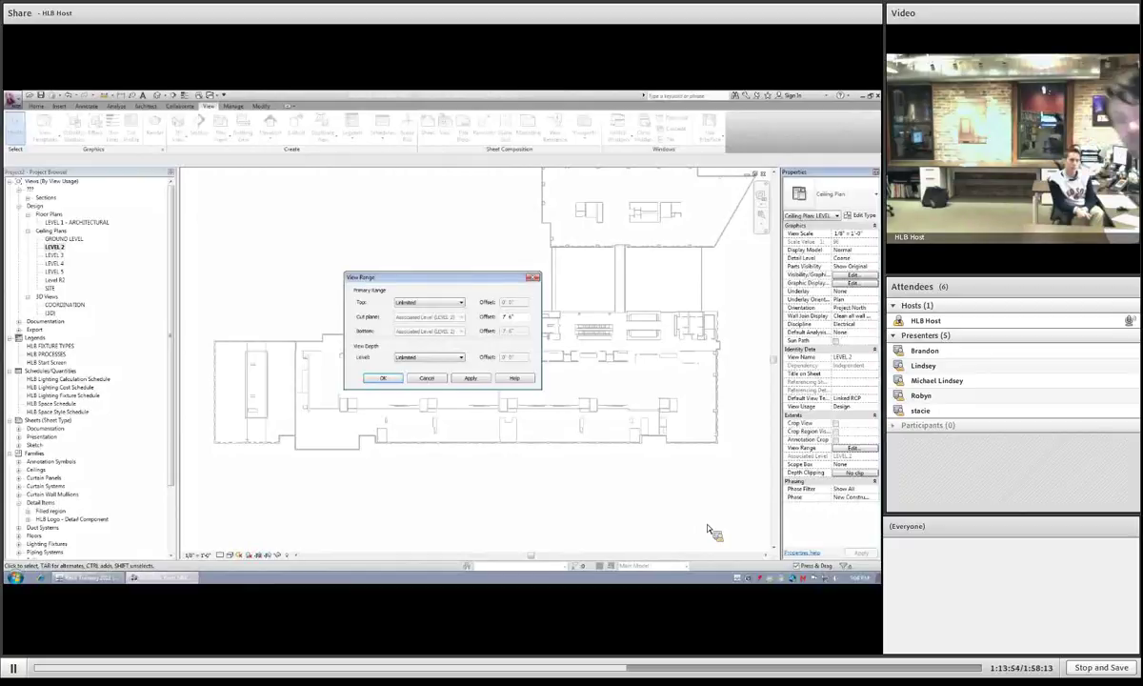
pyautogui.click(444, 303)
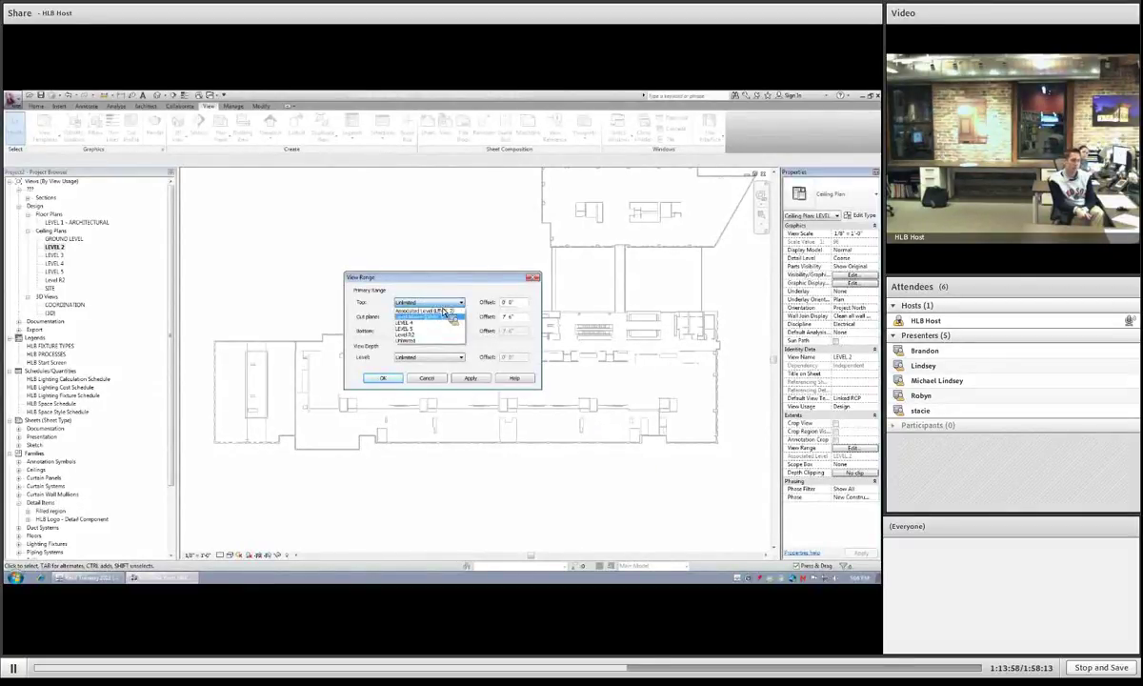
pyautogui.click(406, 357)
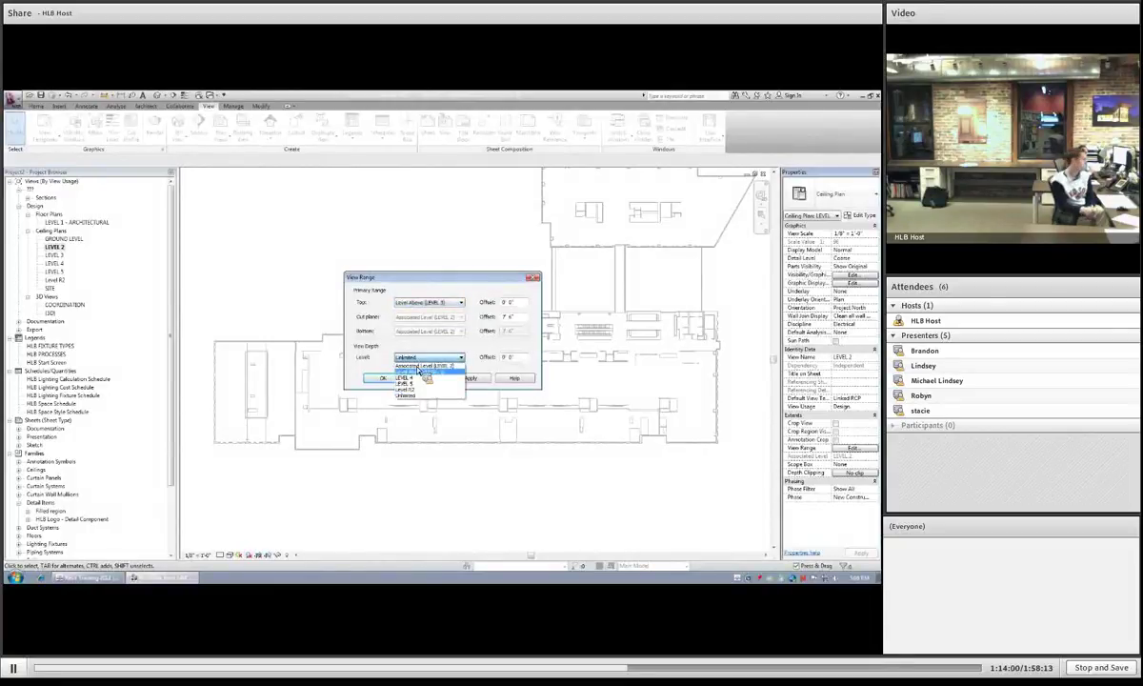
pyautogui.click(415, 371)
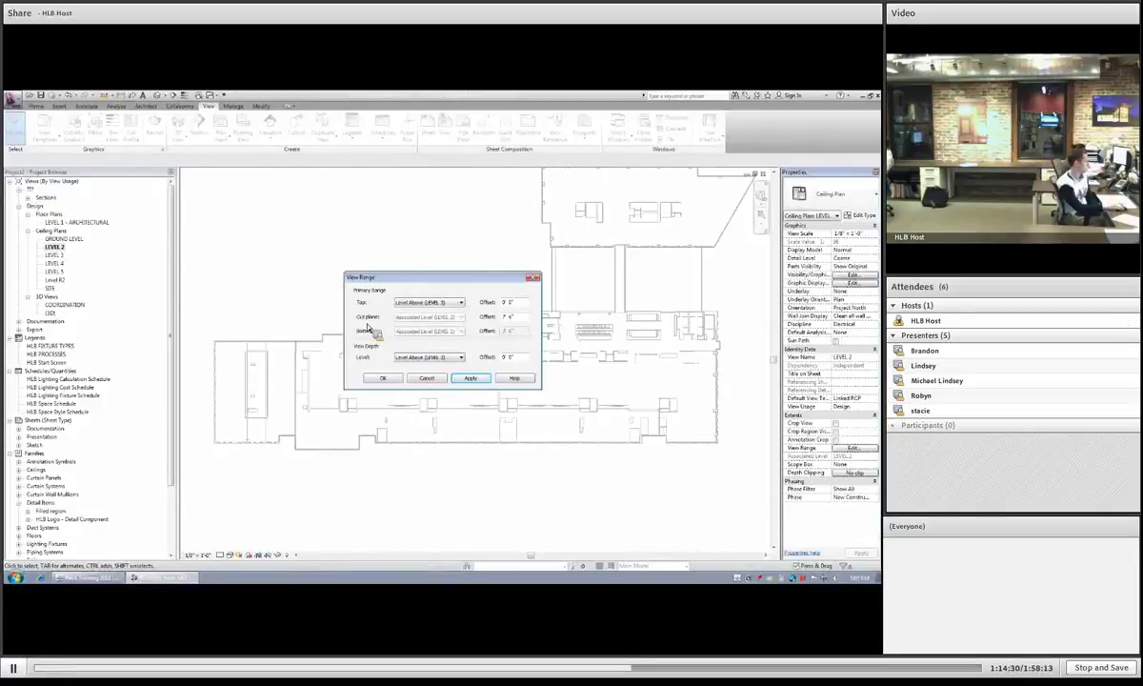
# Step: Try to set the view depth level to Associated Level (LEVEL 2) in the view range
pyautogui.click(419, 356)
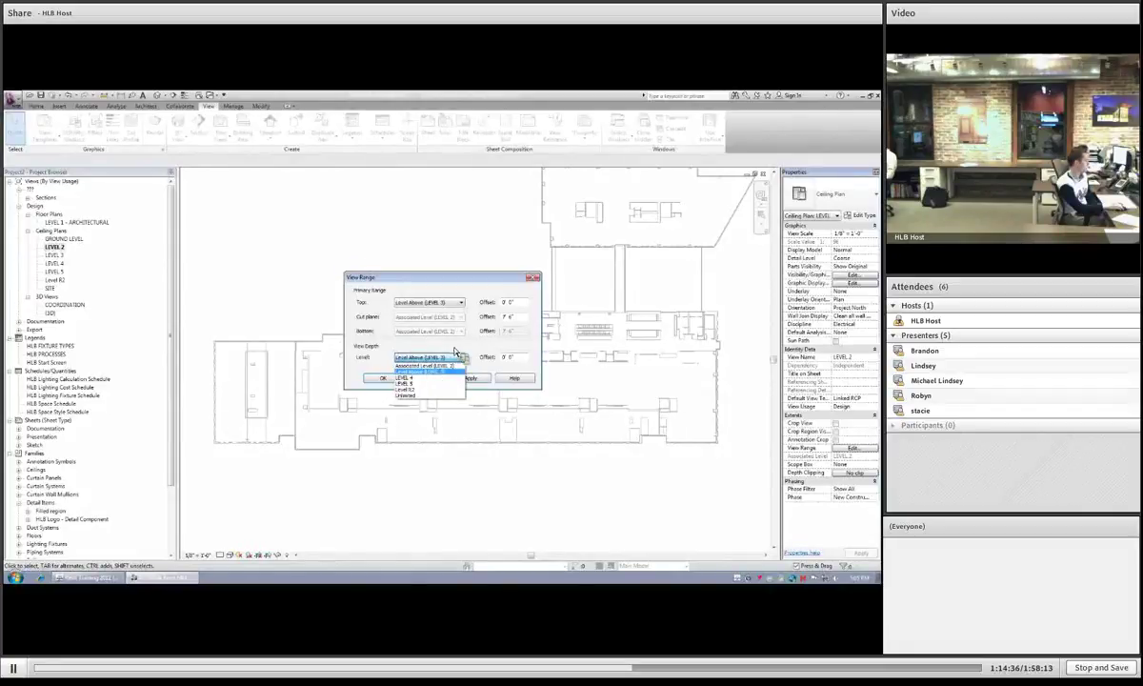
pyautogui.click(436, 366)
pyautogui.click(468, 378)
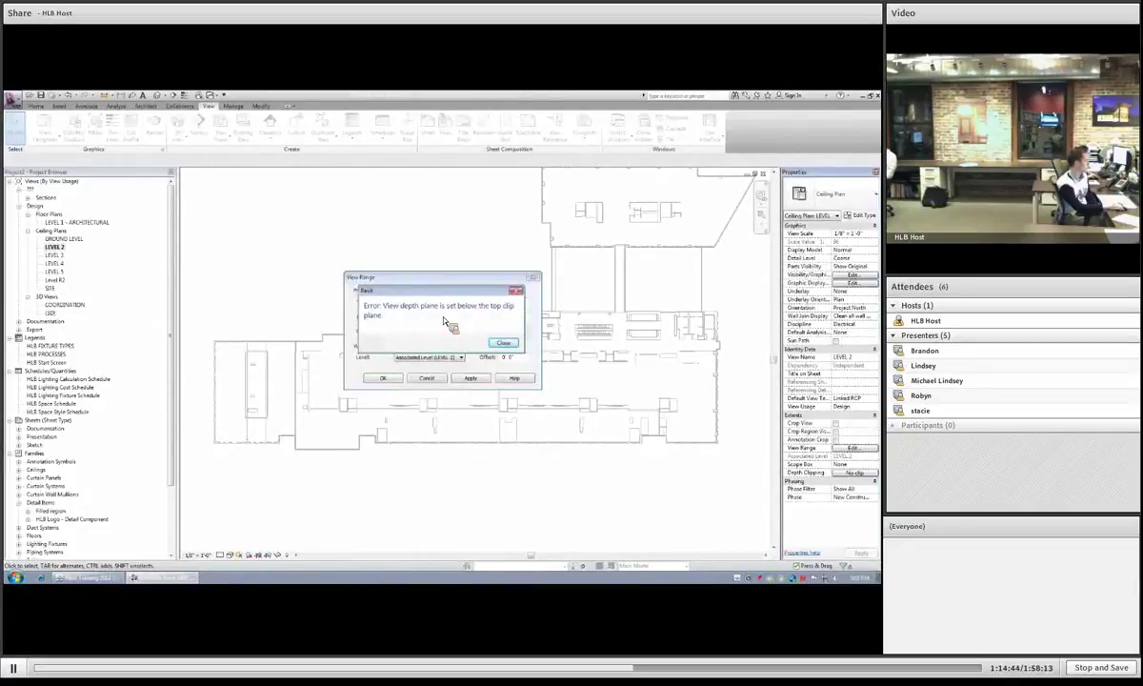
pyautogui.click(503, 342)
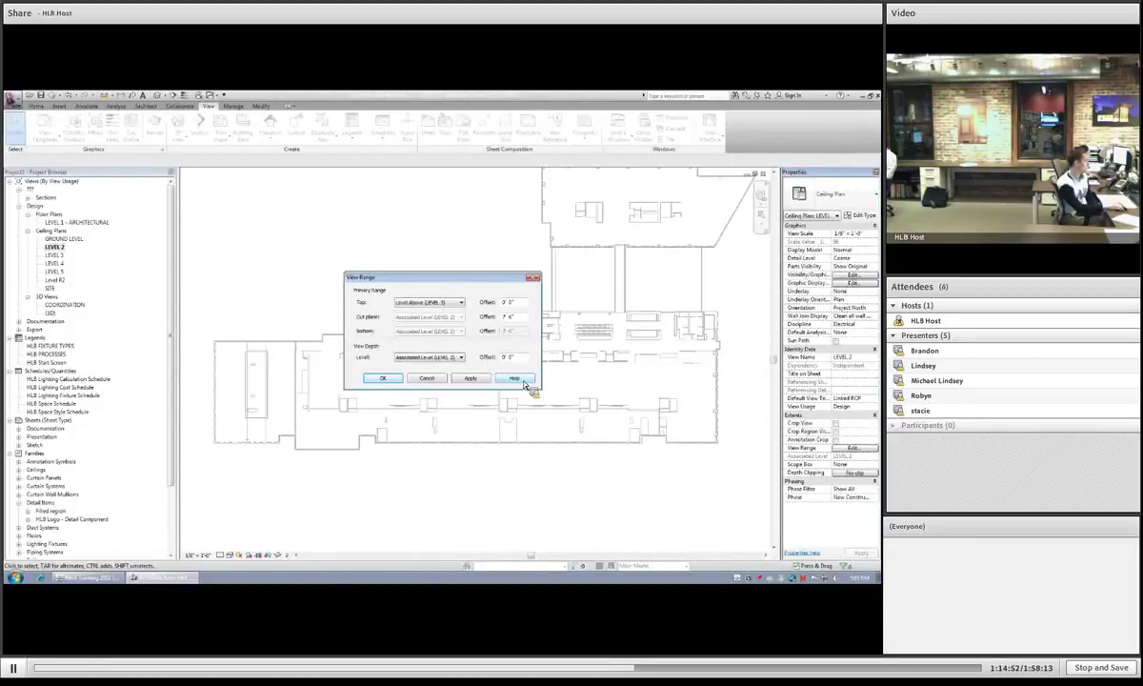
# Step: Open the View Range help article in the browser and examine its first example of the primary range and view depth
pyautogui.click(523, 383)
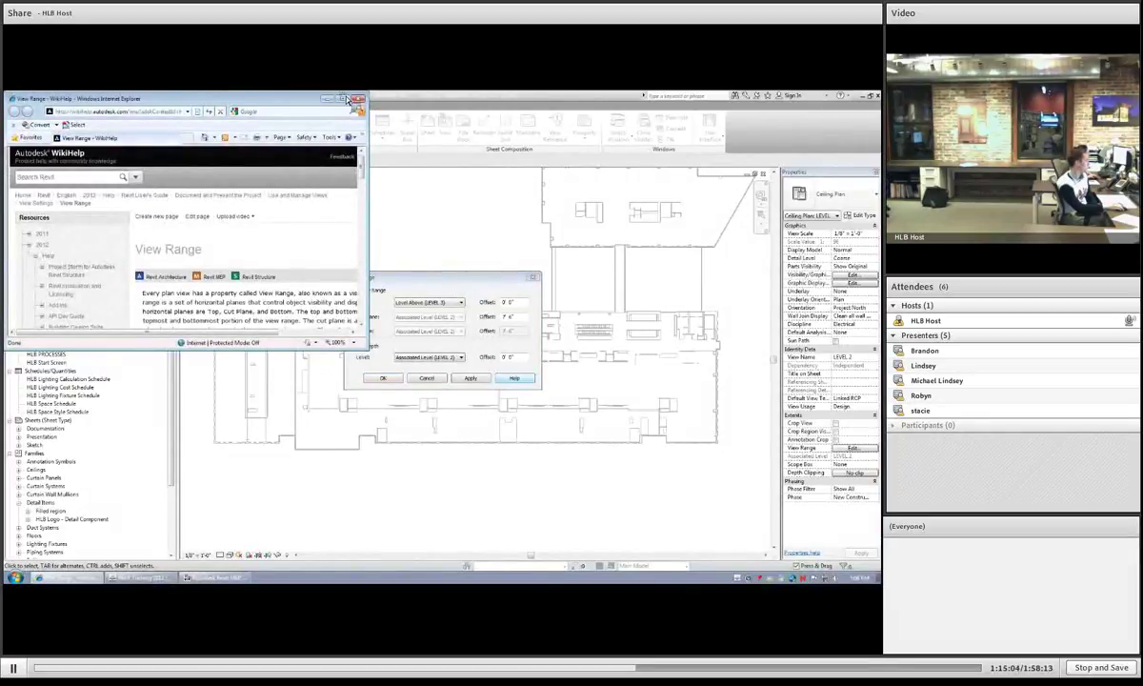
pyautogui.click(506, 382)
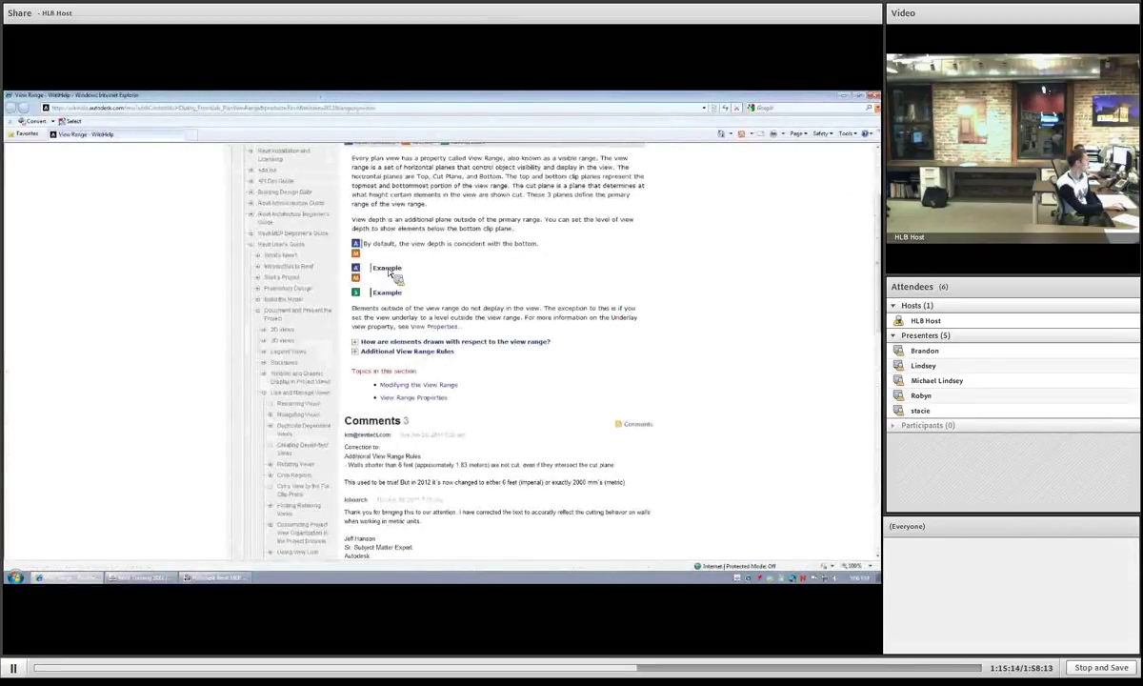
pyautogui.click(388, 270)
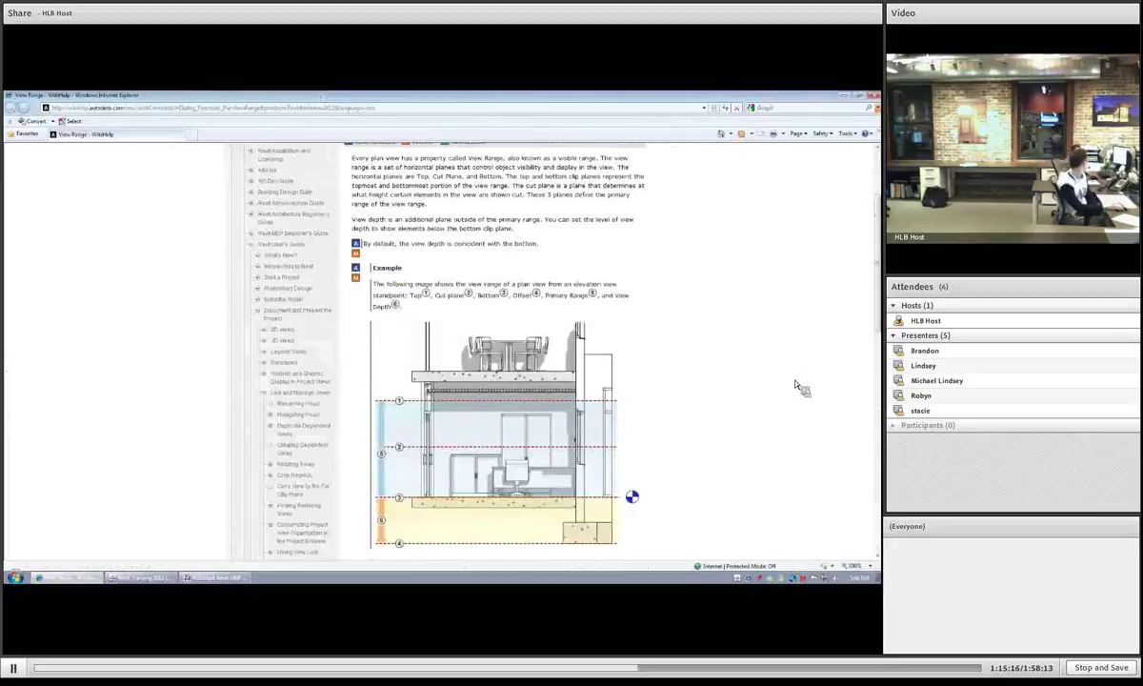
pyautogui.scroll(-1, 798, 388)
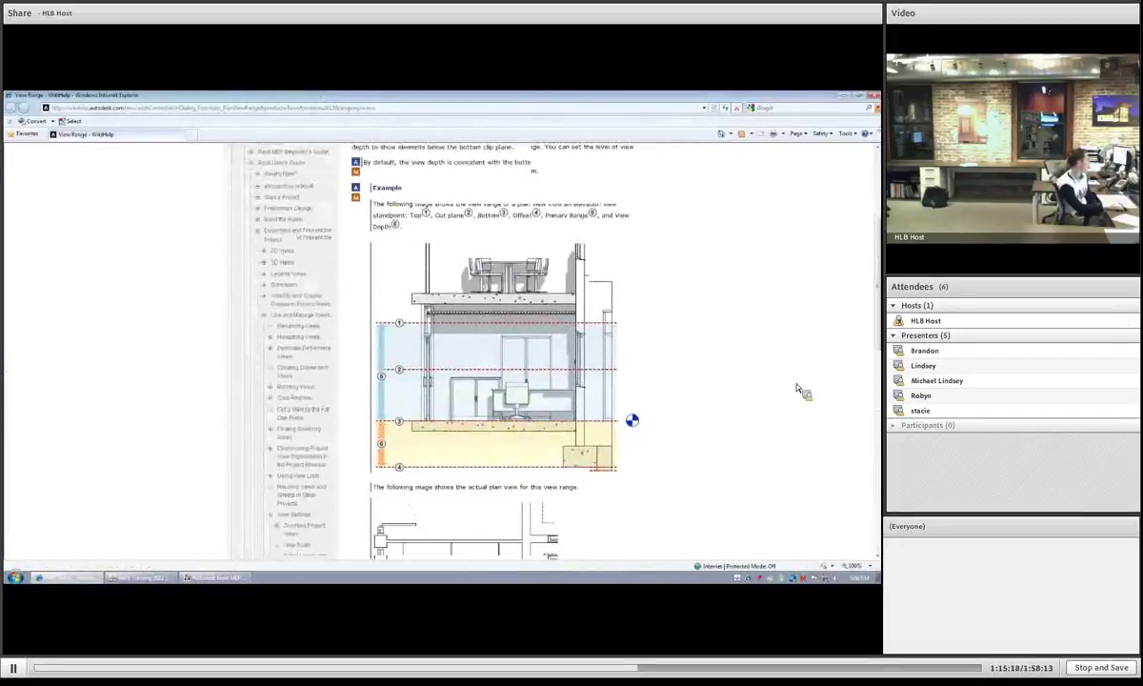
pyautogui.scroll(-1, 798, 389)
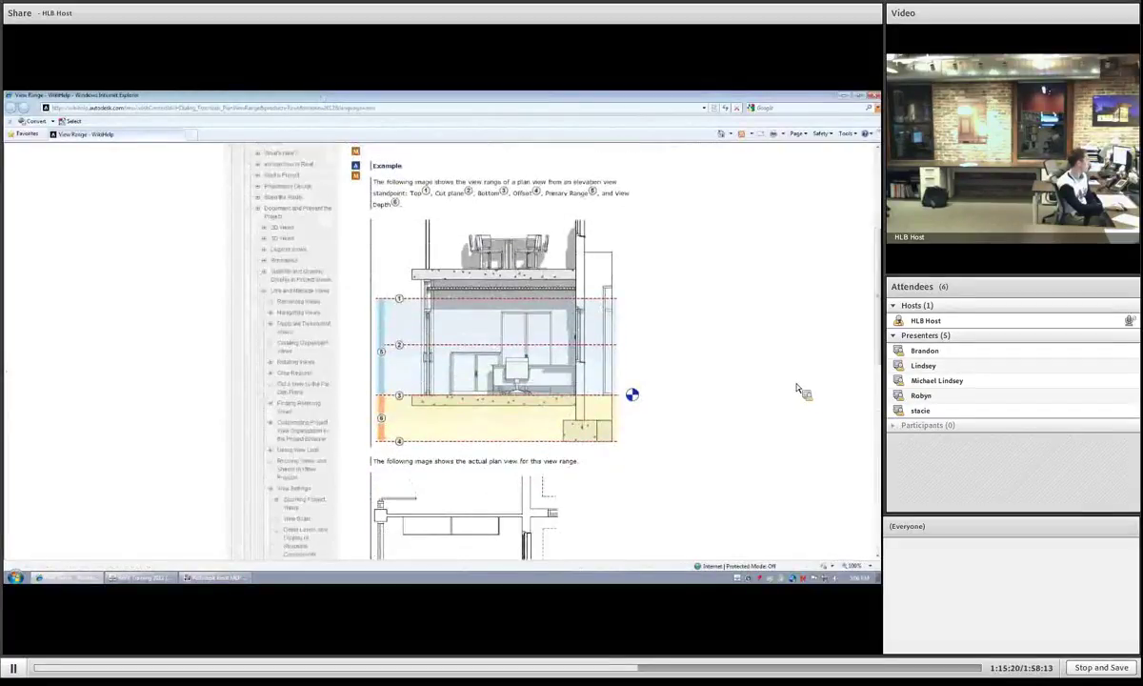
pyautogui.scroll(1, 798, 388)
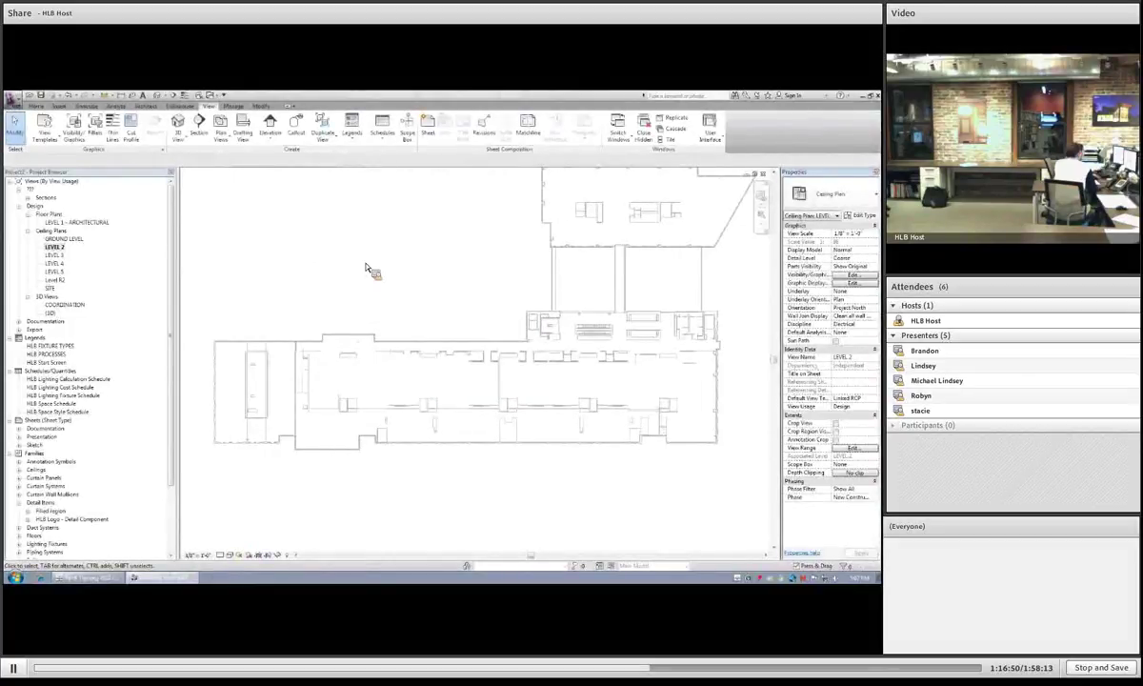
# Step: Open the Section 1 view and make the first linked architectural model visible in it
pyautogui.scroll(1, 365, 390)
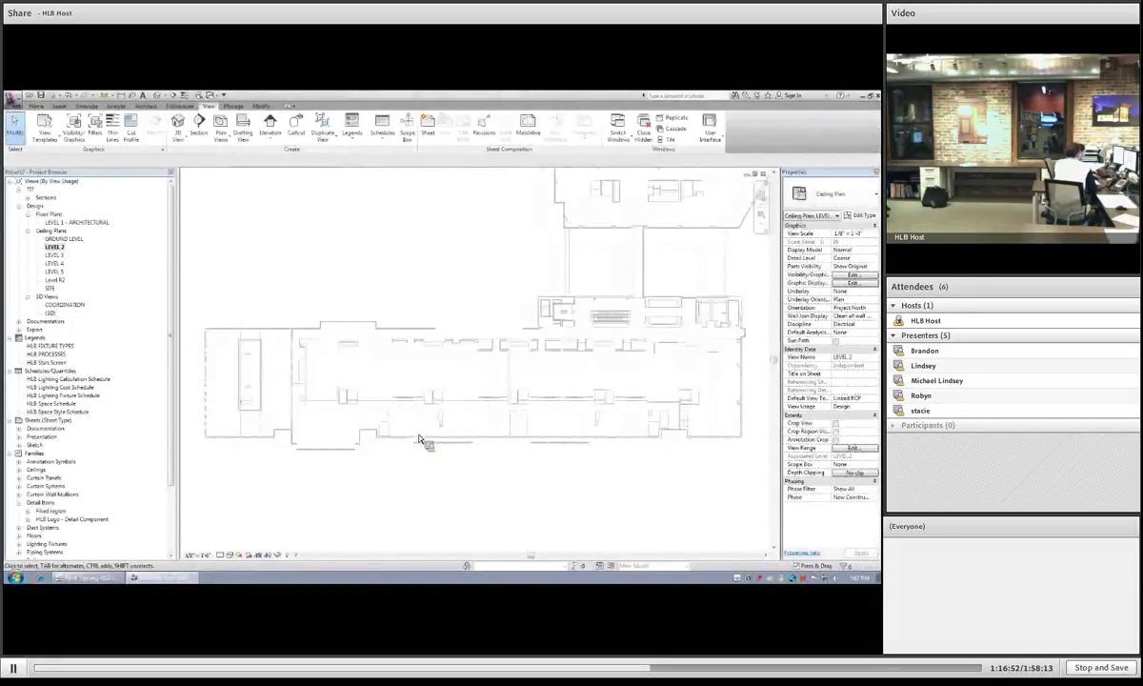
pyautogui.scroll(2, 378, 395)
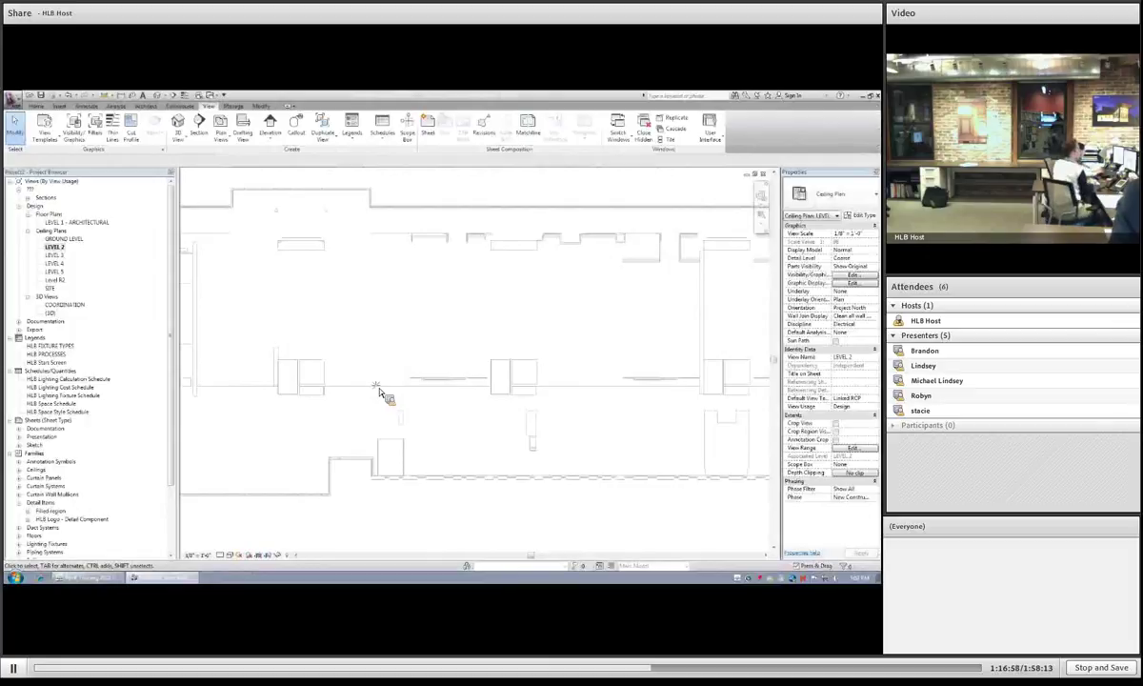
pyautogui.rightClick(72, 222)
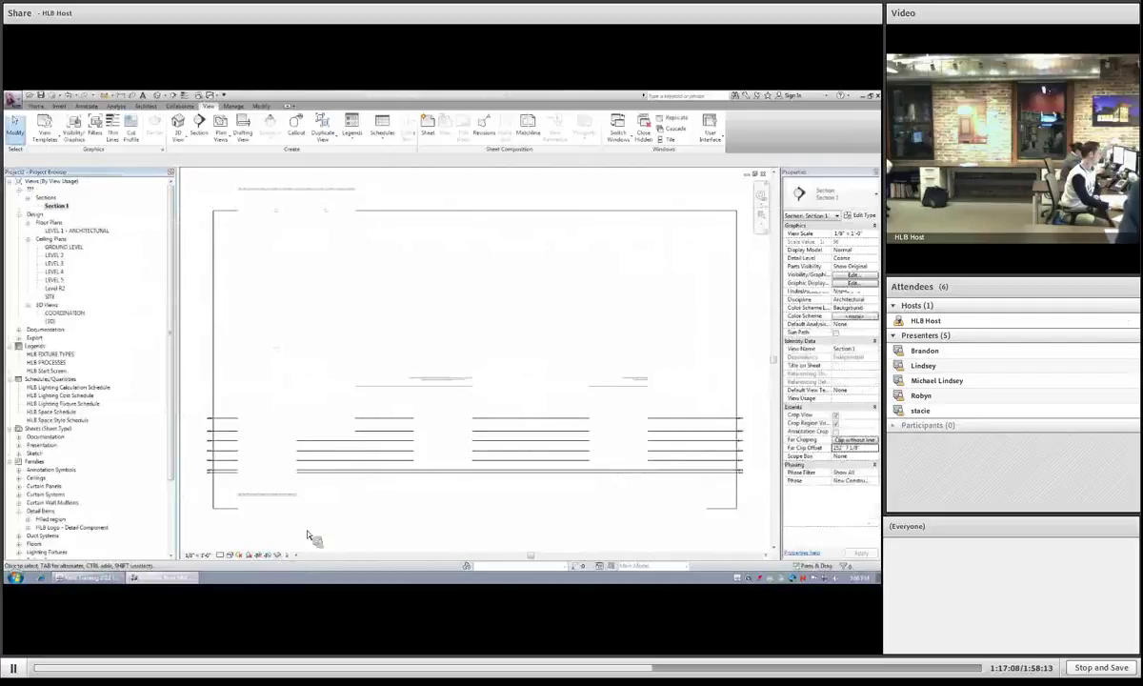
pyautogui.press('v')
pyautogui.press('g')
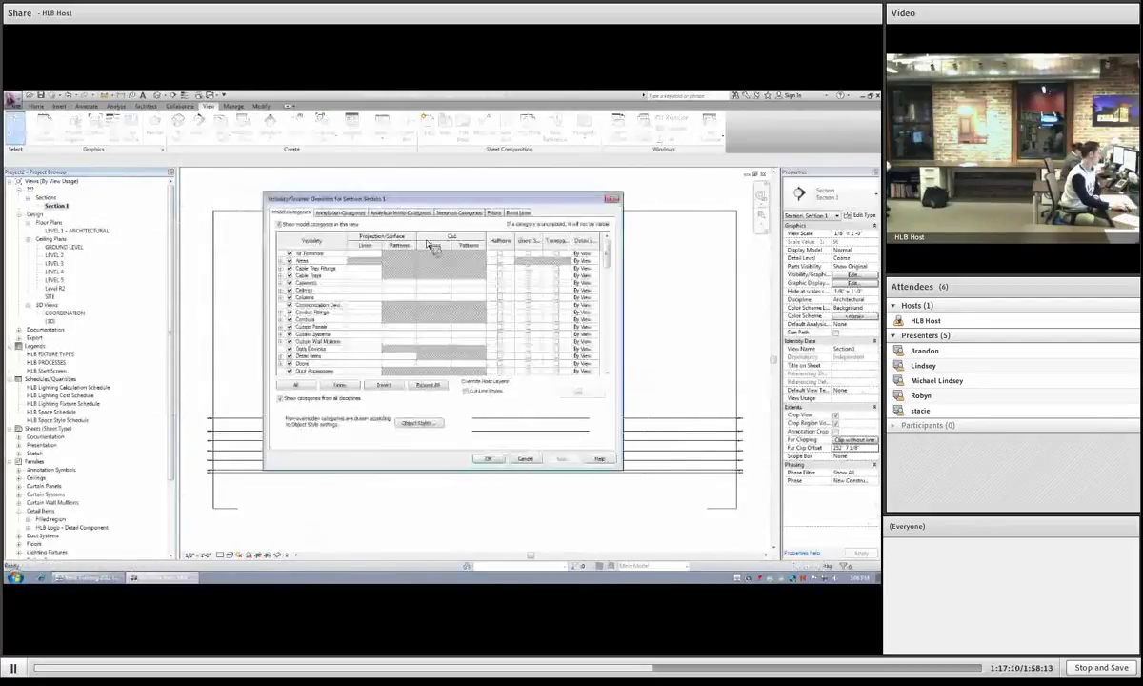
pyautogui.click(517, 213)
pyautogui.click(484, 256)
pyautogui.click(488, 466)
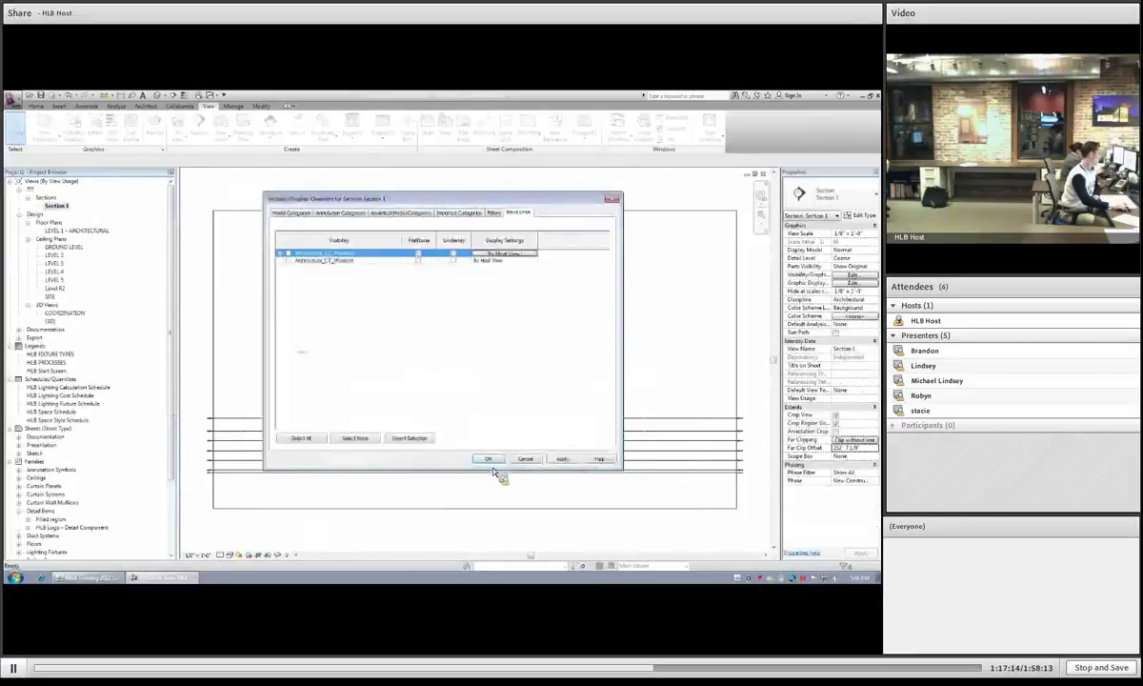
pyautogui.click(493, 461)
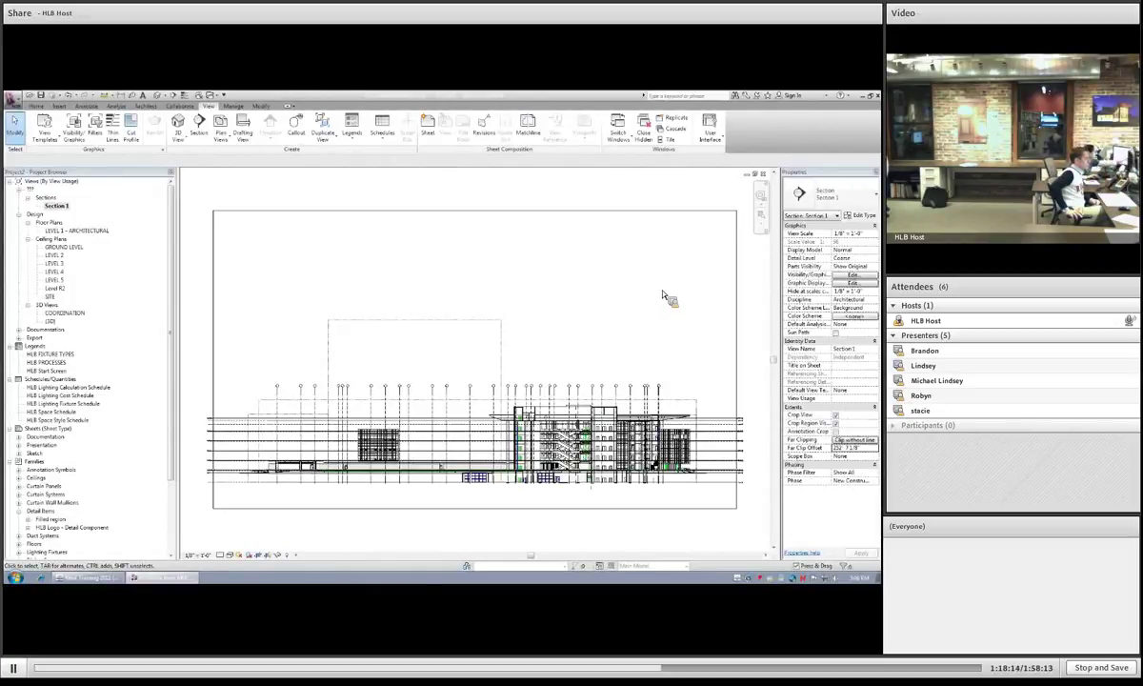
# Step: Open the Level 2 ceiling plan and check the visibility settings of its section annotation categories
pyautogui.doubleClick(54, 255)
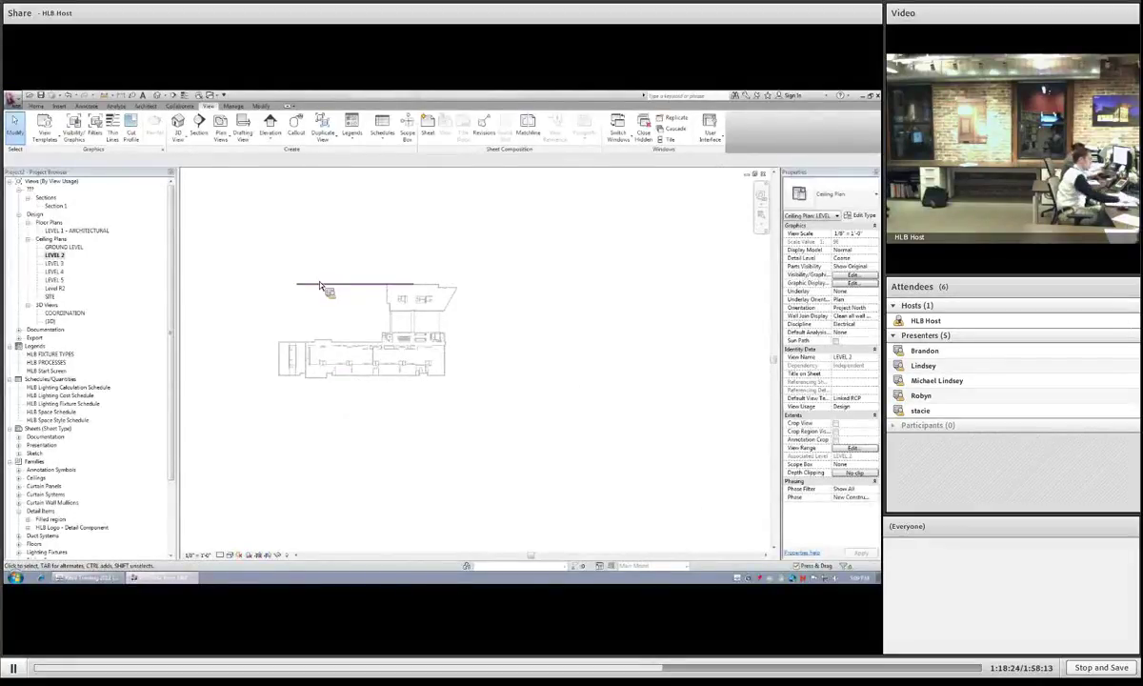
pyautogui.press('v')
pyautogui.press('g')
pyautogui.scroll(-10, 318, 297)
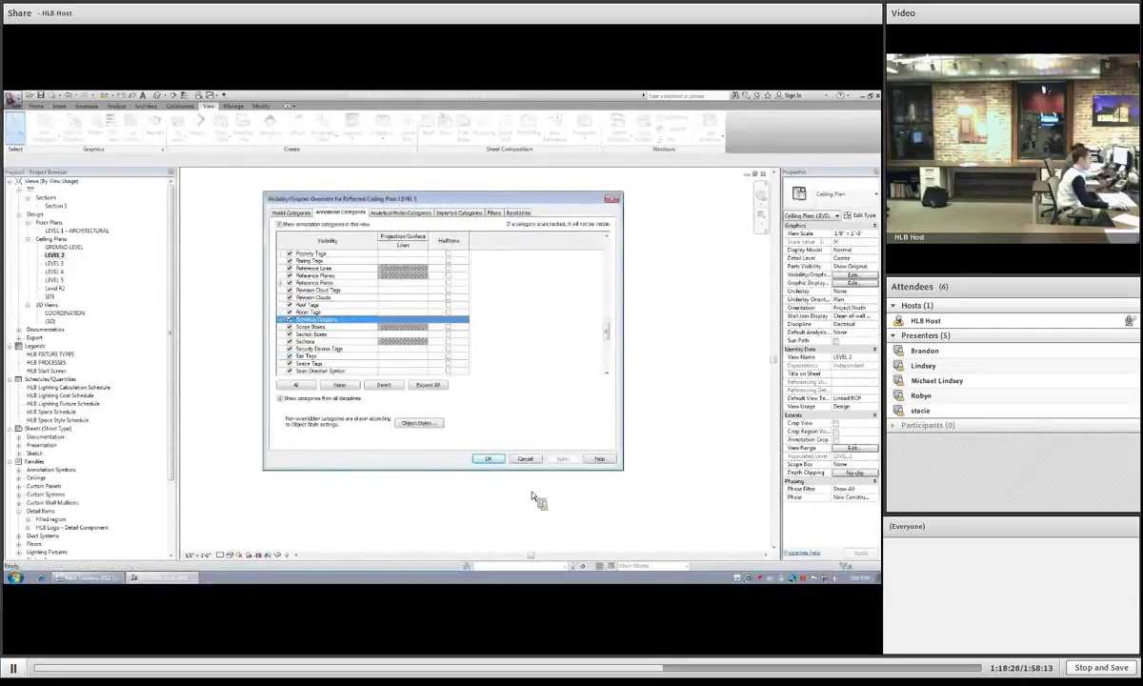
pyautogui.click(485, 460)
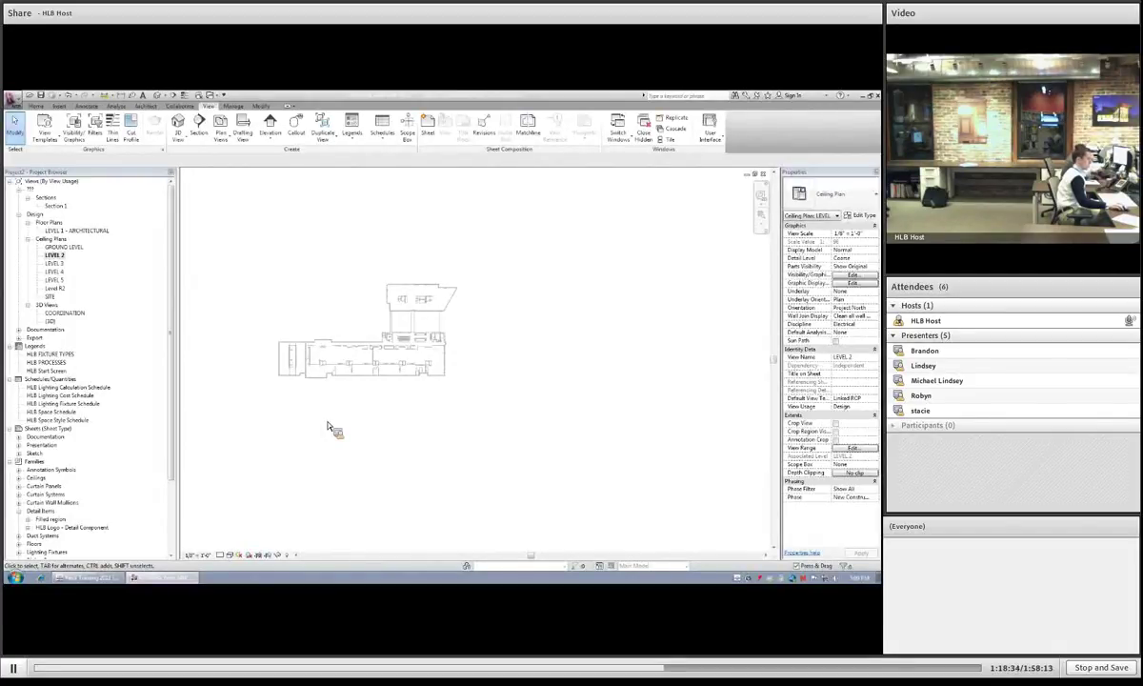
# Step: Return to Section 1 and lower the crop region's upper edge to just above the building's grid heads
pyautogui.hotkey('ctrl', 'Tab')
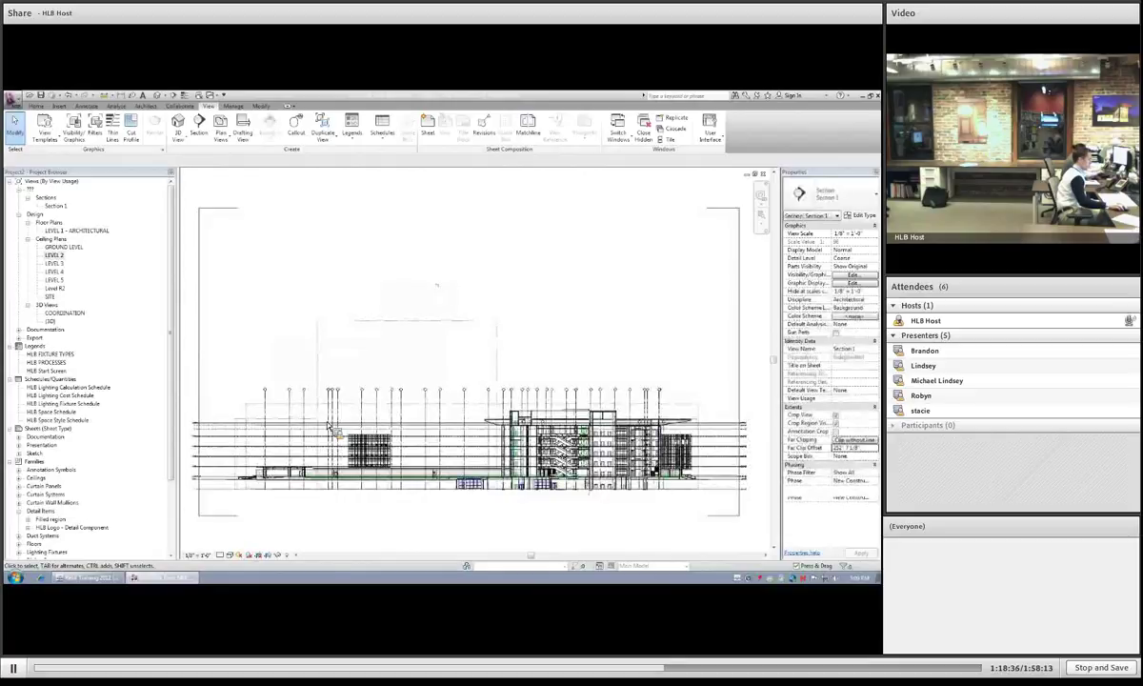
pyautogui.click(199, 481)
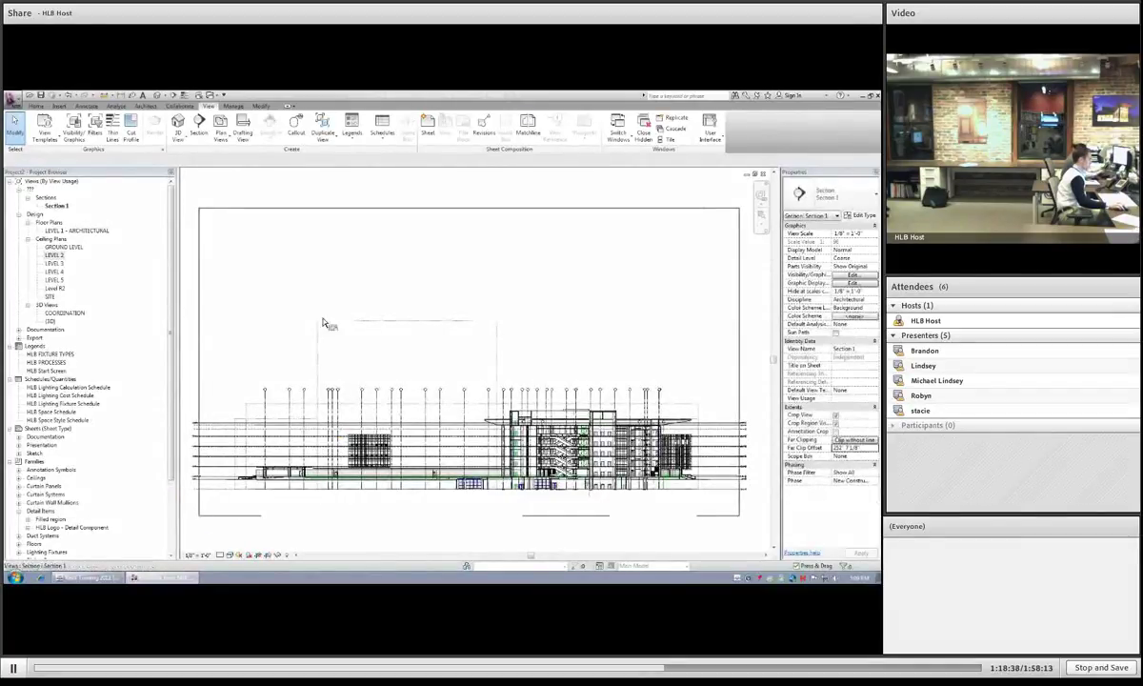
pyautogui.click(470, 208)
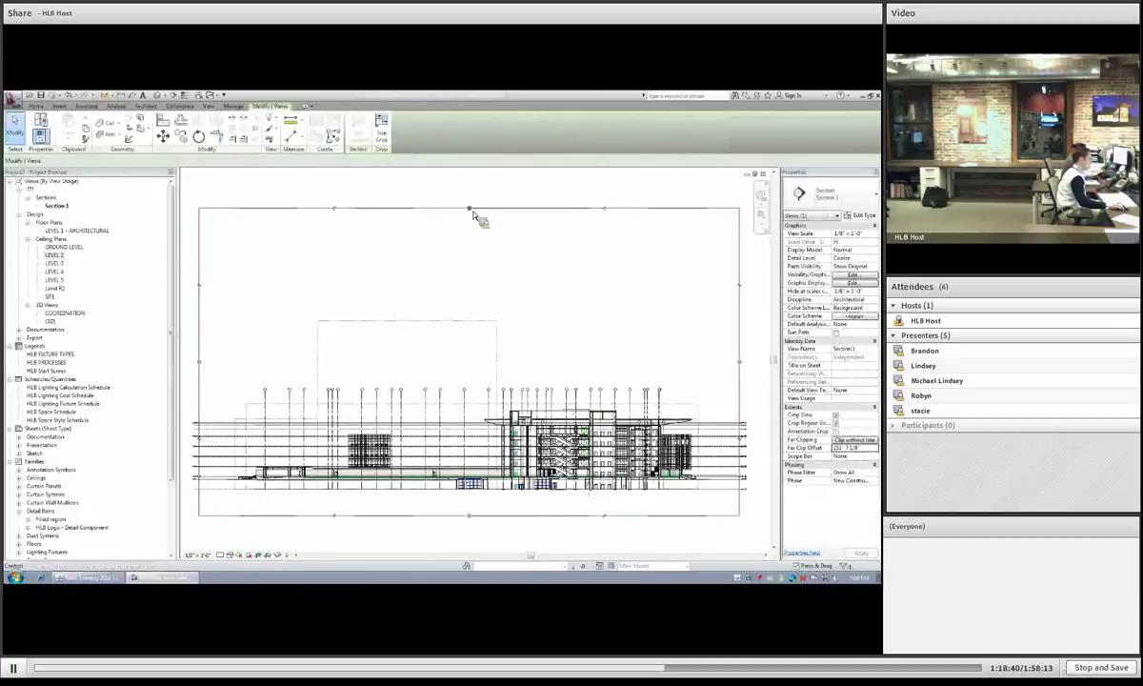
pyautogui.moveTo(479, 332); pyautogui.dragTo(495, 377)
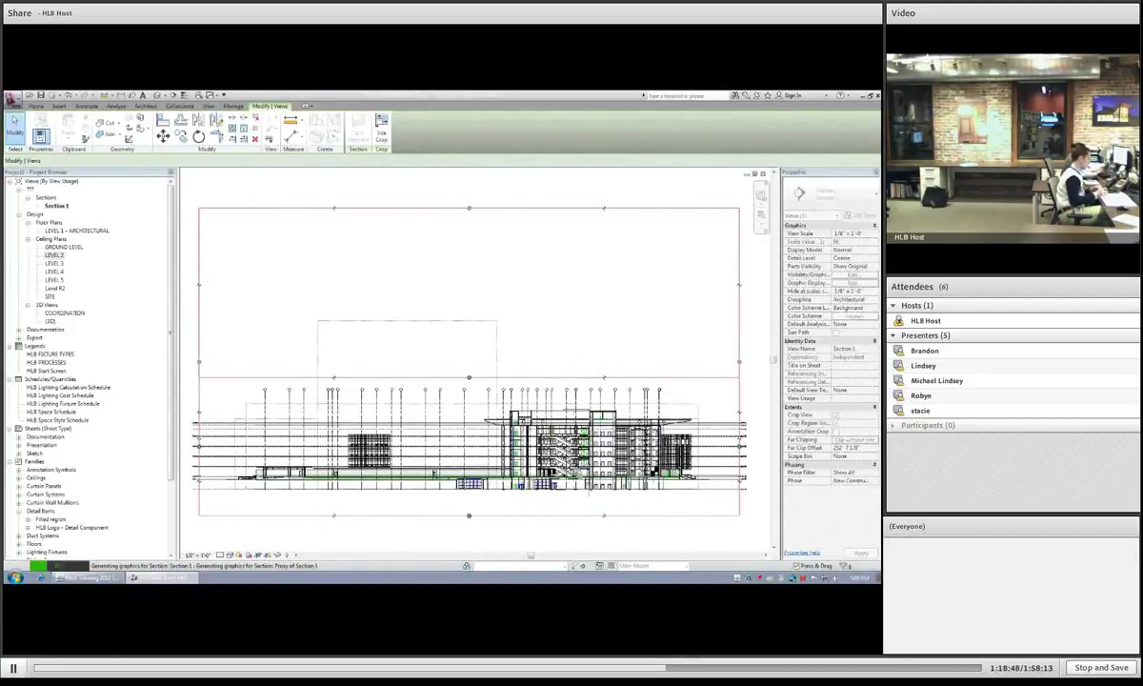
# Step: Examine the linked ceilings above the double doors beside the escalators and inspect their height offset properties
pyautogui.scroll(10, 542, 438)
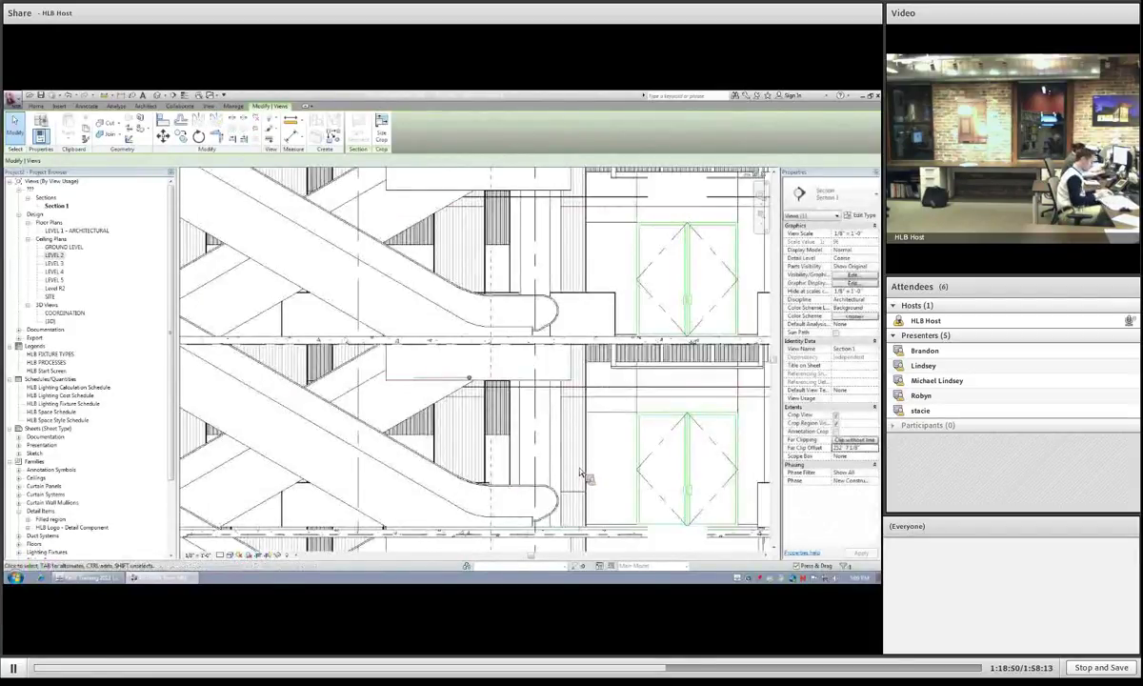
pyautogui.scroll(-2, 604, 424)
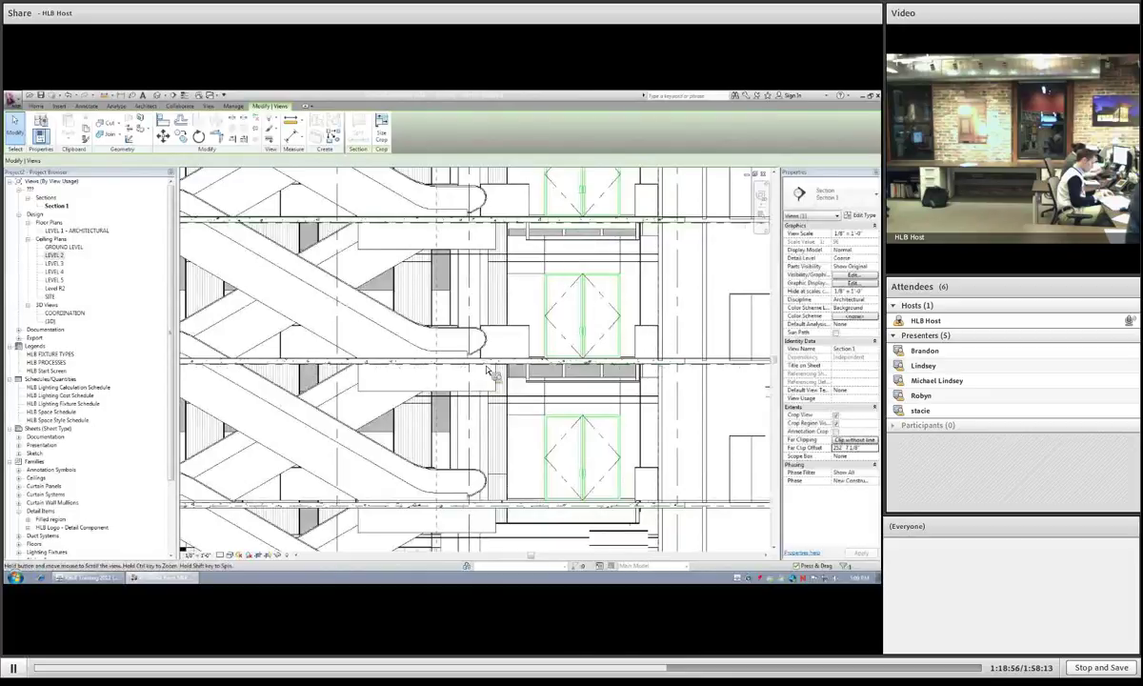
pyautogui.scroll(-3, 398, 377)
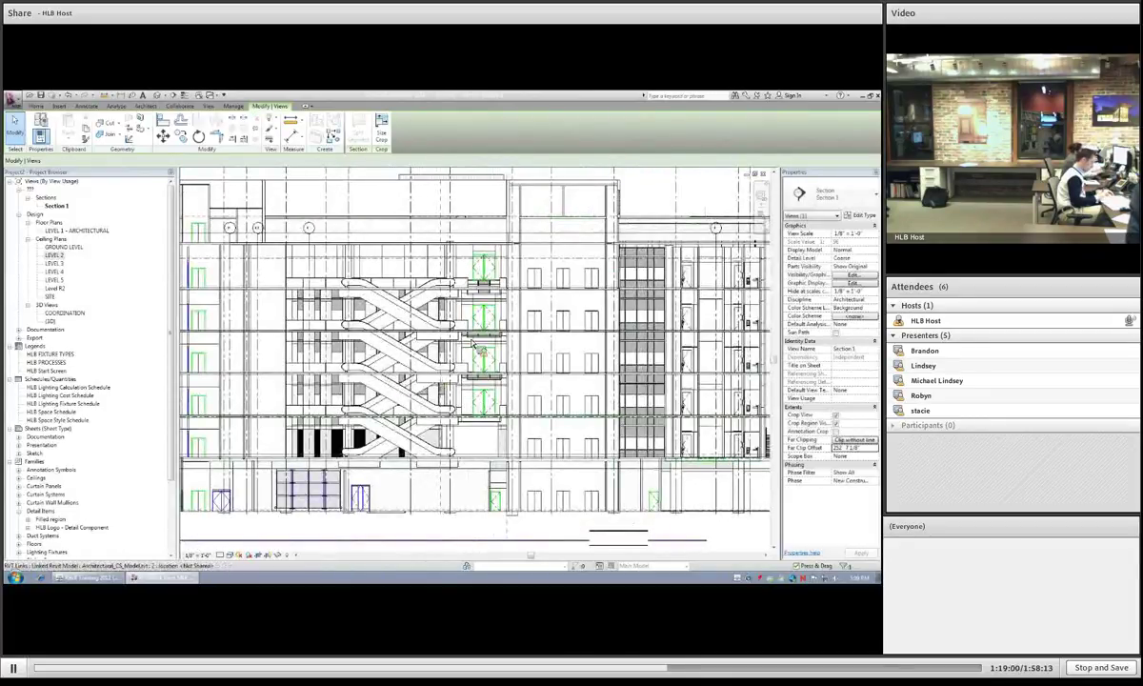
pyautogui.scroll(3, 454, 329)
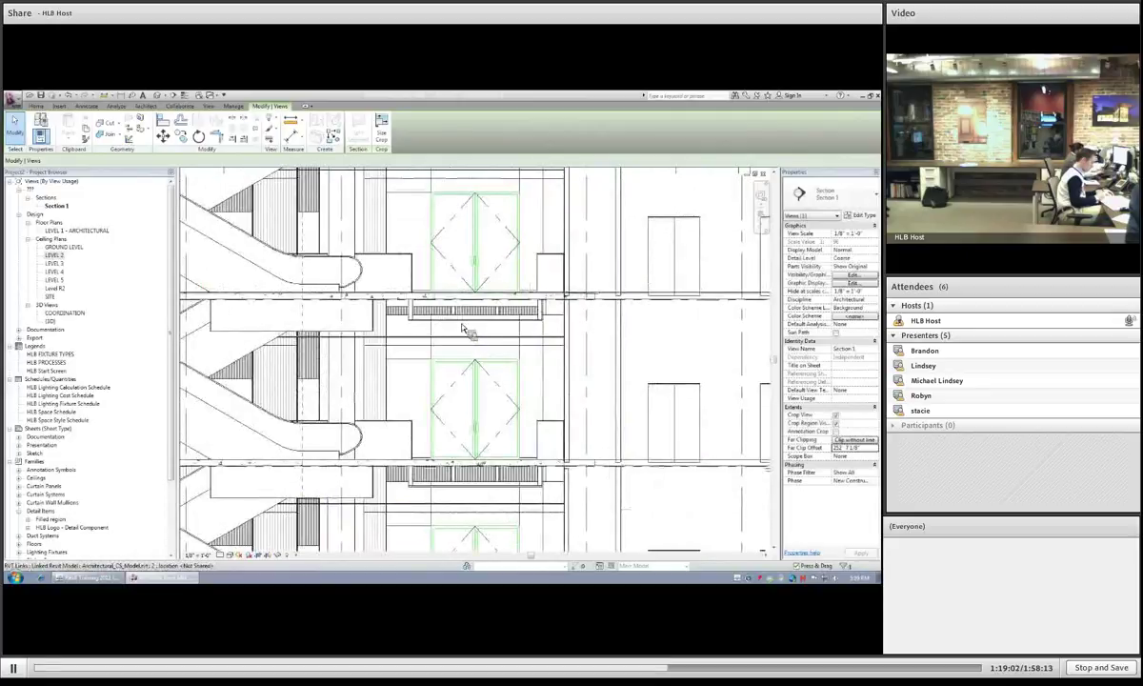
pyautogui.scroll(2, 448, 327)
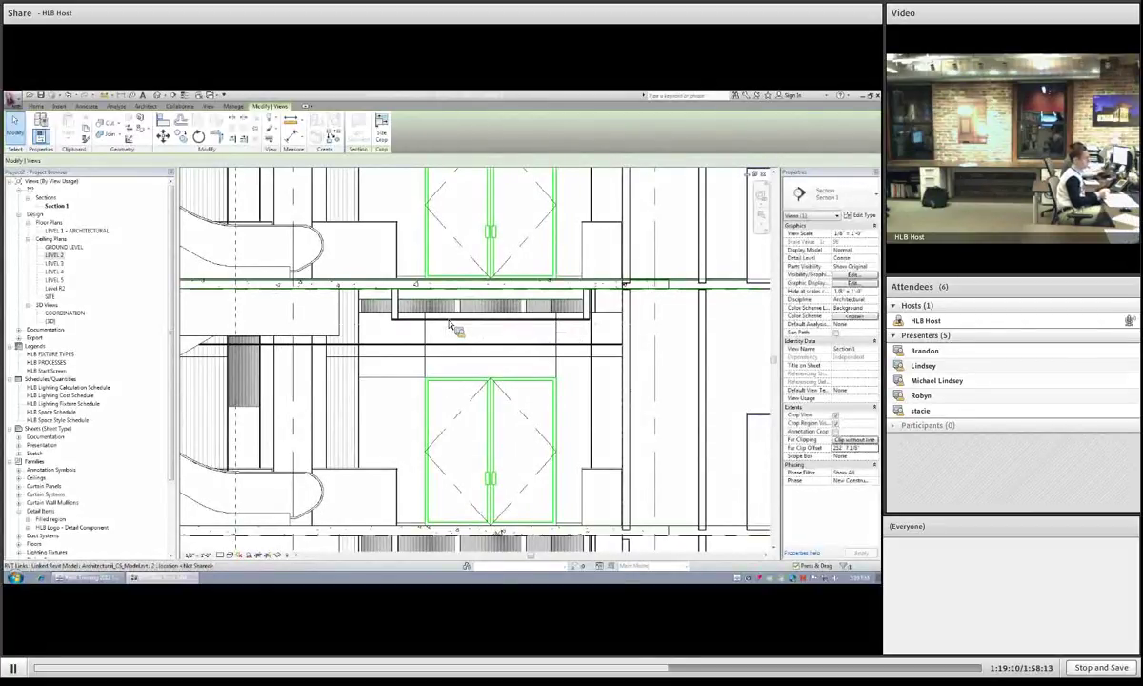
pyautogui.click(451, 324)
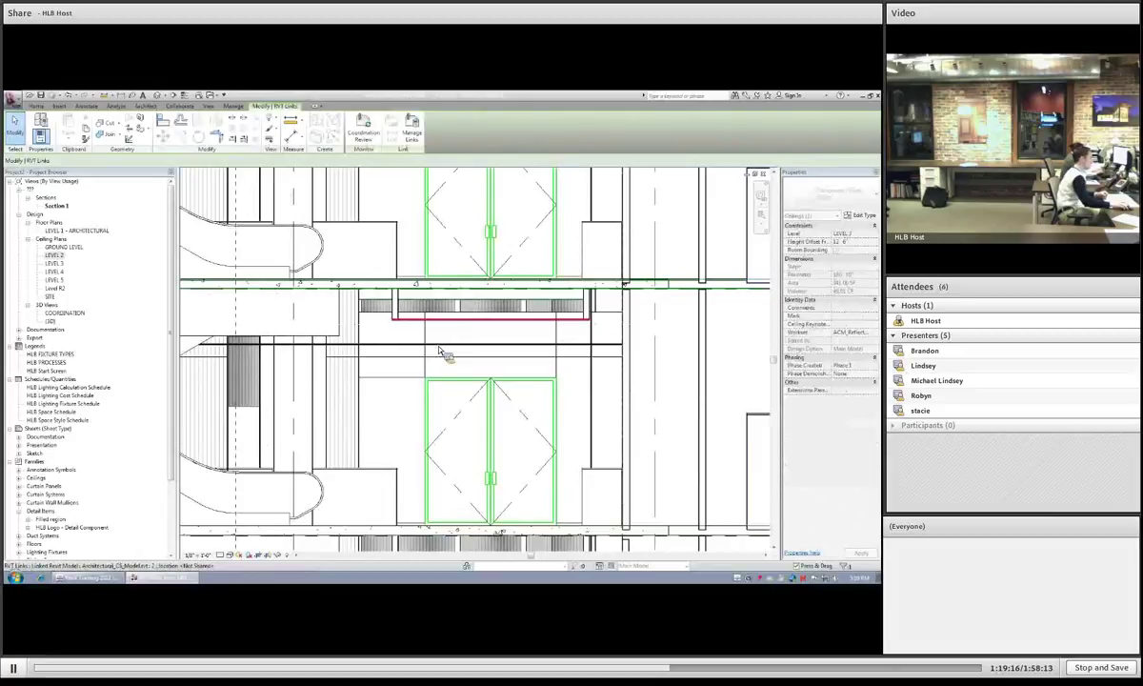
pyautogui.scroll(-3, 542, 351)
pyautogui.moveTo(514, 385); pyautogui.dragTo(393, 423, button='middle')
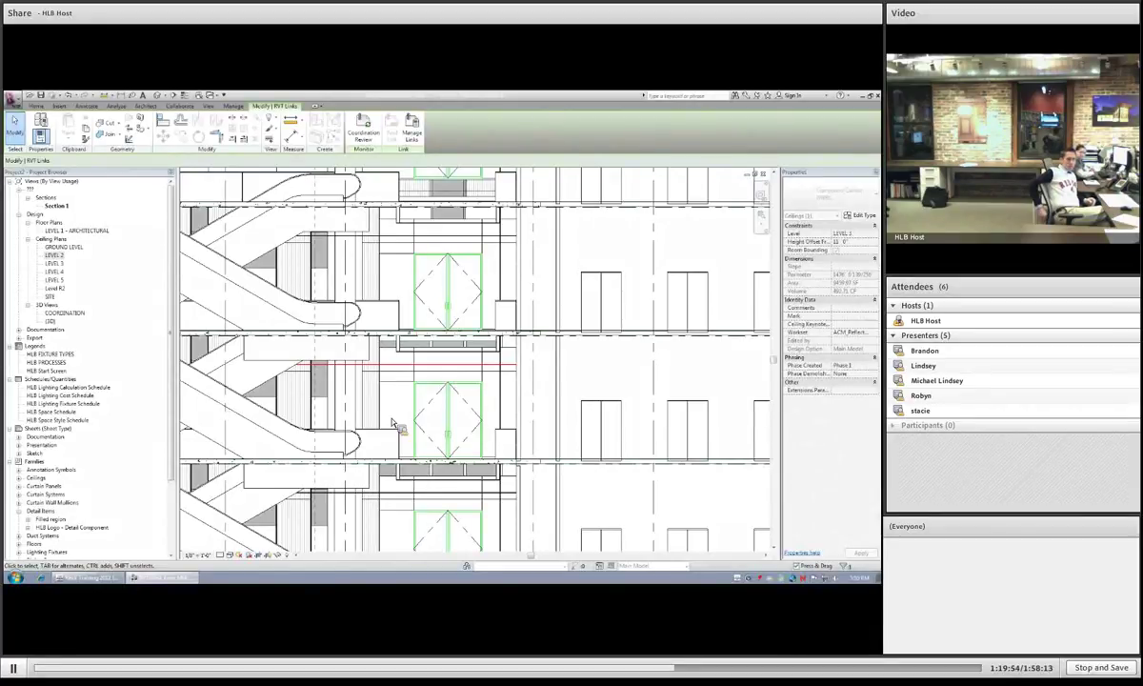
# Step: Dismiss the save reminder and place an aligned dimension between the floor and the ceiling line above the double doors
pyautogui.click(630, 372)
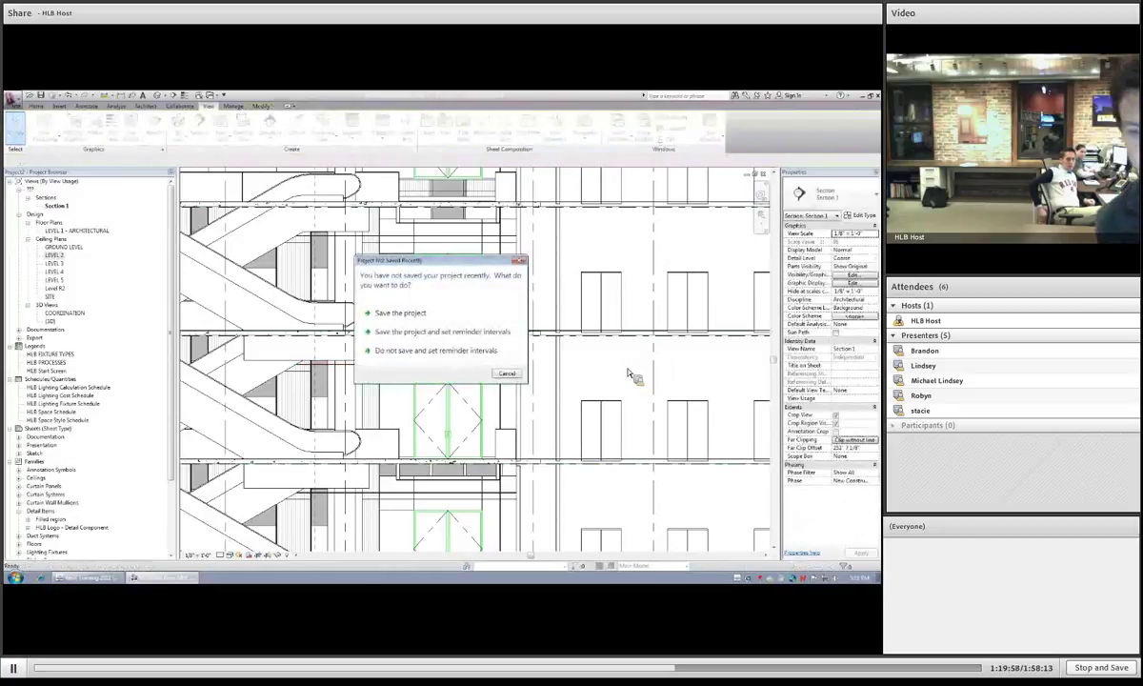
pyautogui.click(506, 372)
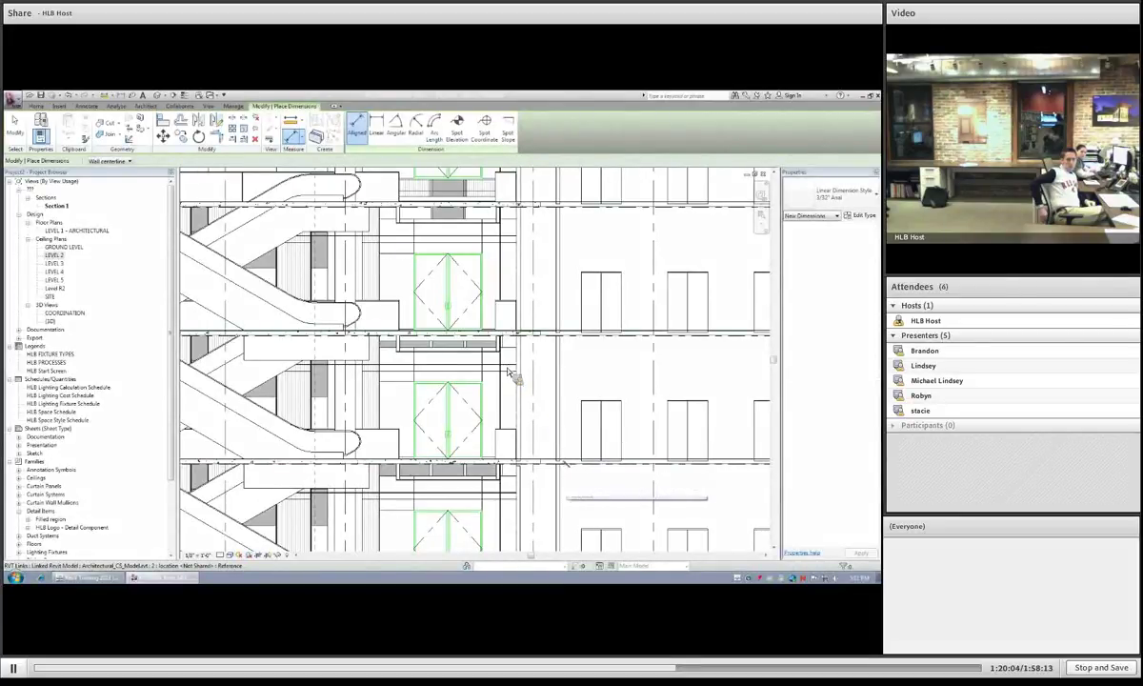
pyautogui.click(587, 372)
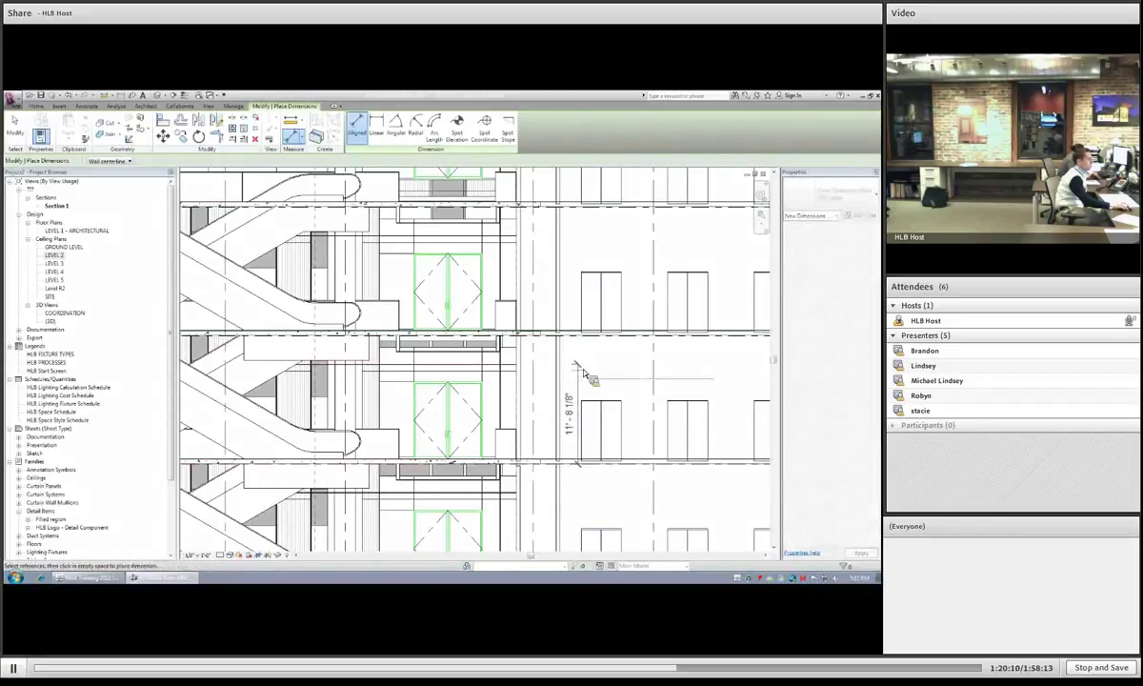
pyautogui.click(586, 360)
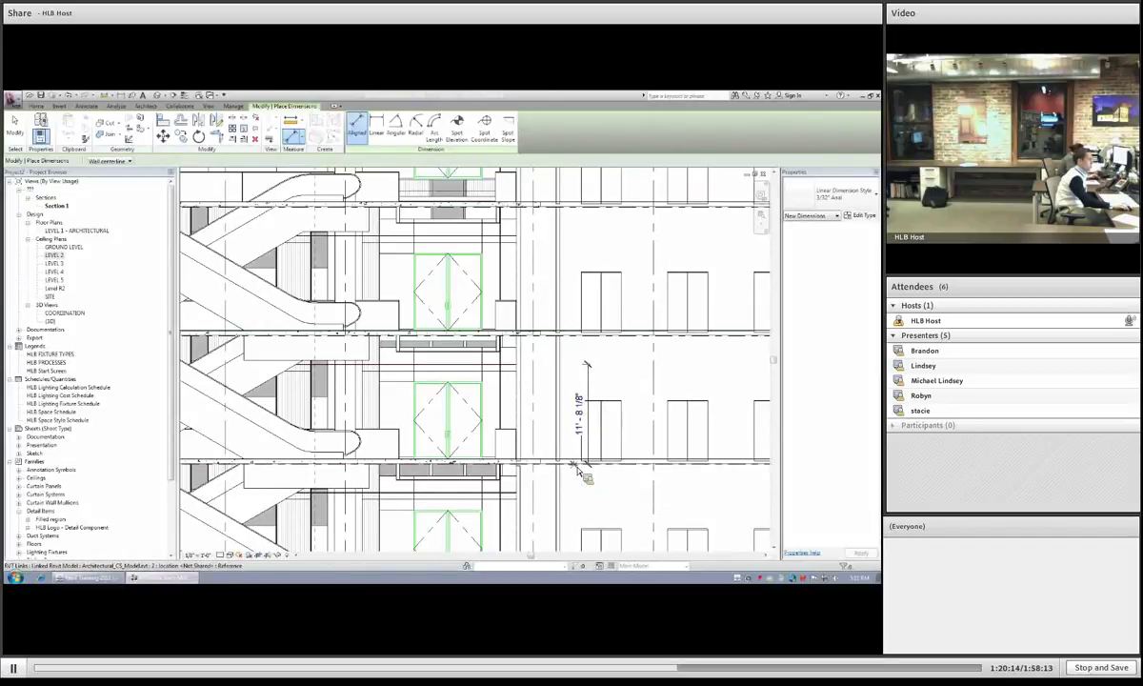
# Step: Examine the level lines across the section and their level heads near Level 3, then end dimensioning
pyautogui.scroll(2, 579, 472)
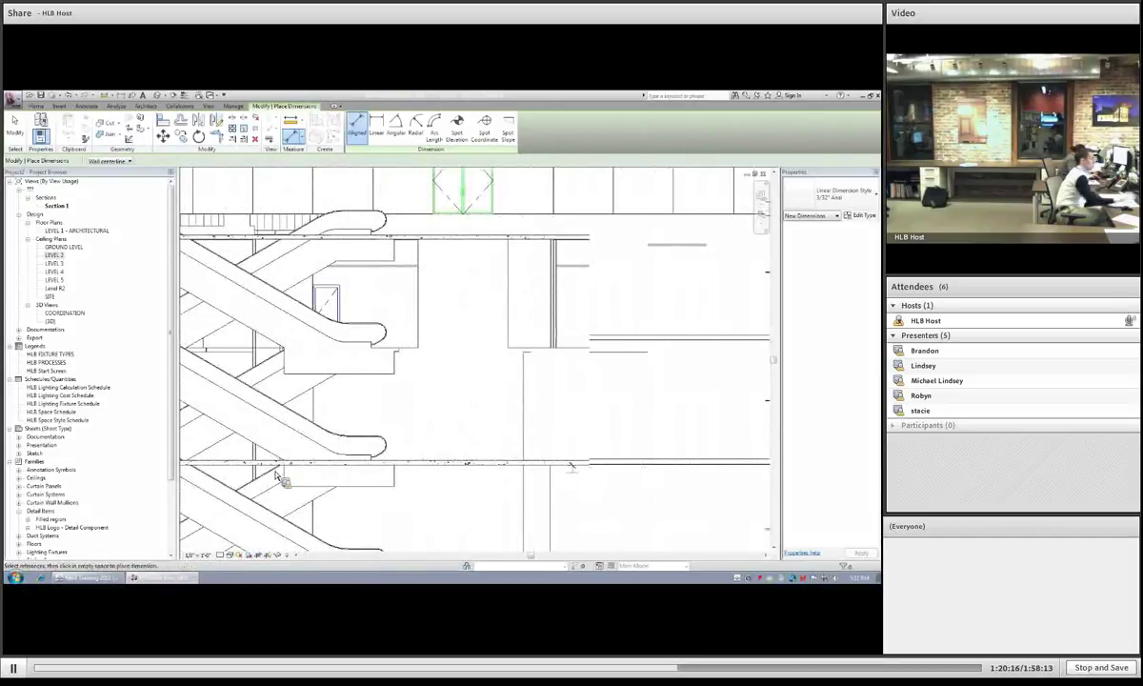
pyautogui.scroll(-3, 540, 448)
pyautogui.moveTo(511, 424); pyautogui.dragTo(445, 426, button='middle')
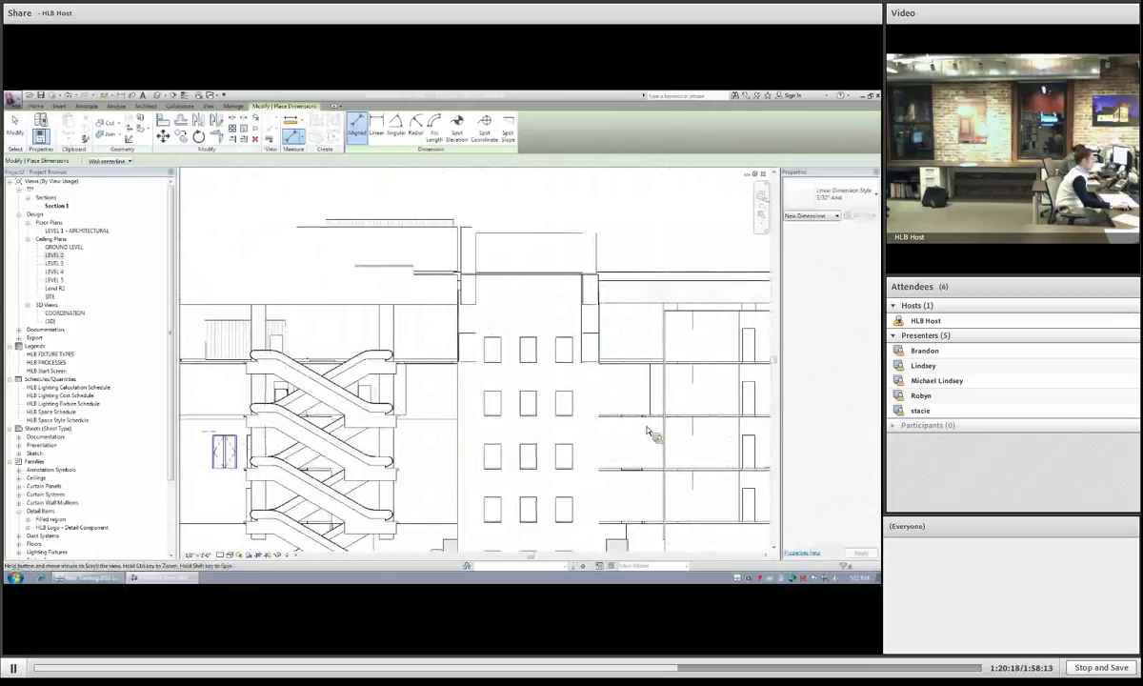
pyautogui.moveTo(614, 411); pyautogui.dragTo(183, 336, button='middle')
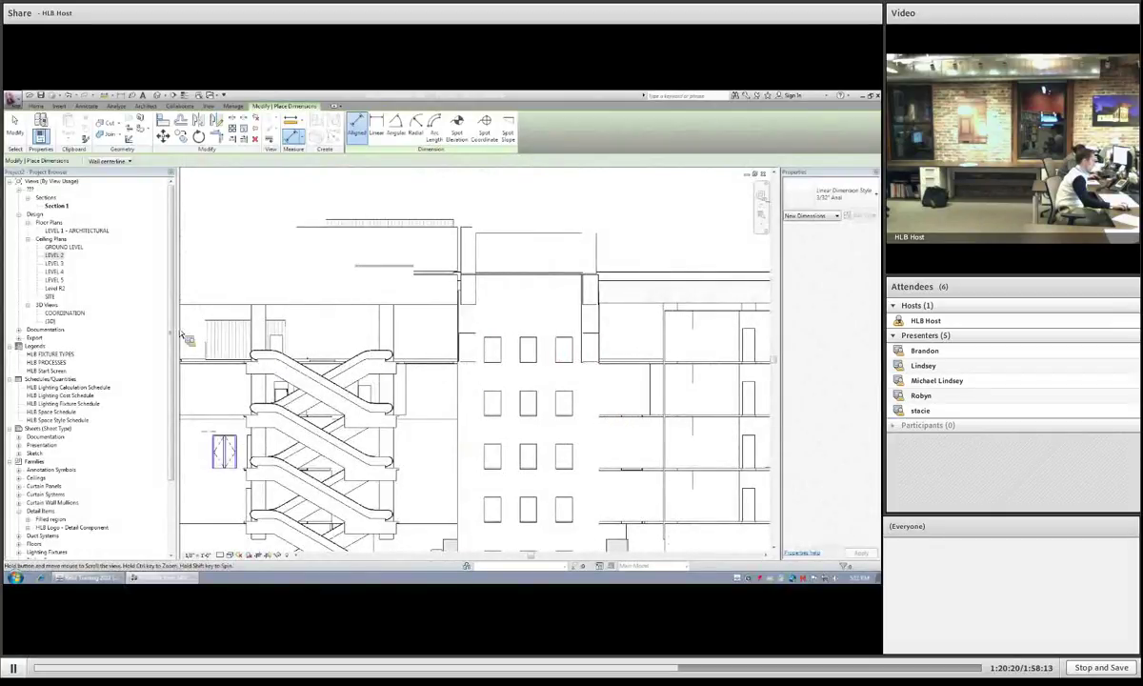
pyautogui.scroll(-1, 183, 336)
pyautogui.moveTo(600, 388); pyautogui.dragTo(333, 381, button='middle')
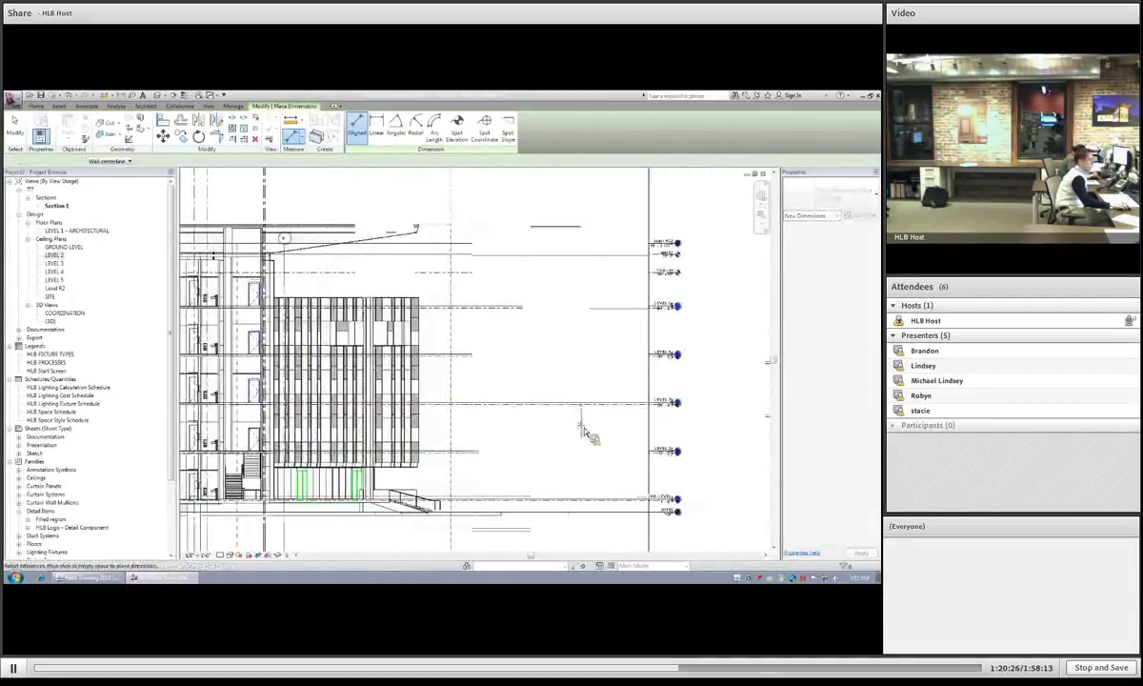
pyautogui.scroll(5, 579, 421)
pyautogui.scroll(-5, 583, 392)
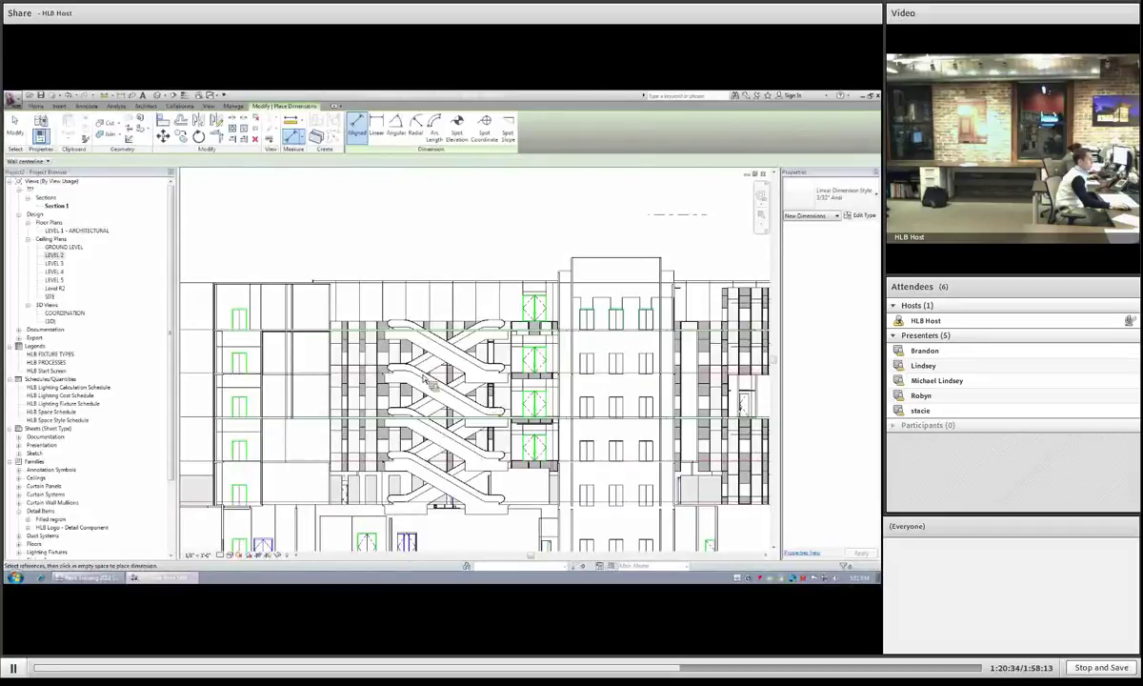
pyautogui.scroll(5, 436, 365)
pyautogui.press('Escape')
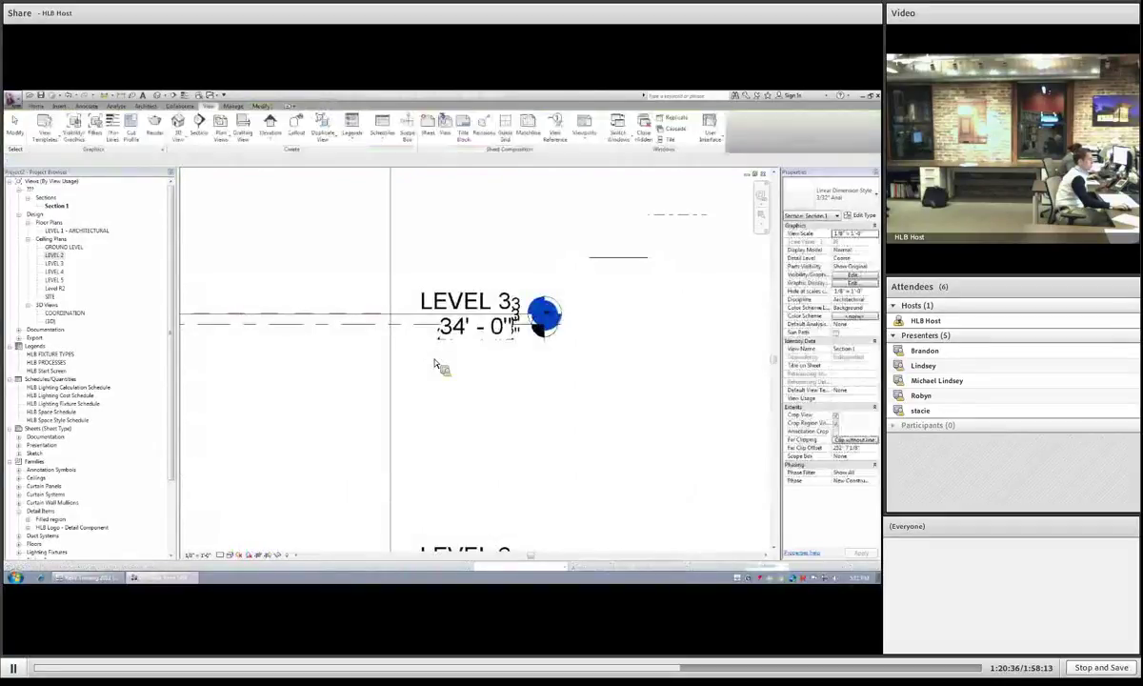
pyautogui.press('Escape')
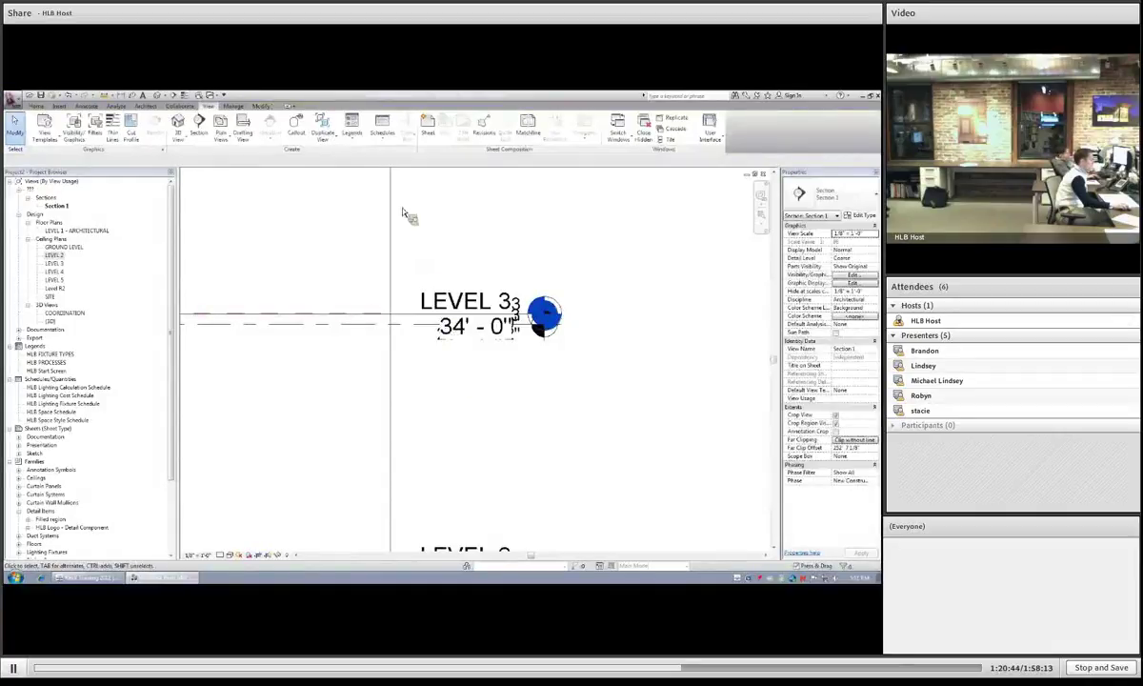
# Step: Override the visible architectural link's display in Section 1 with Custom settings and set its model categories to <Custom>
pyautogui.press('v')
pyautogui.press('g')
pyautogui.click(517, 213)
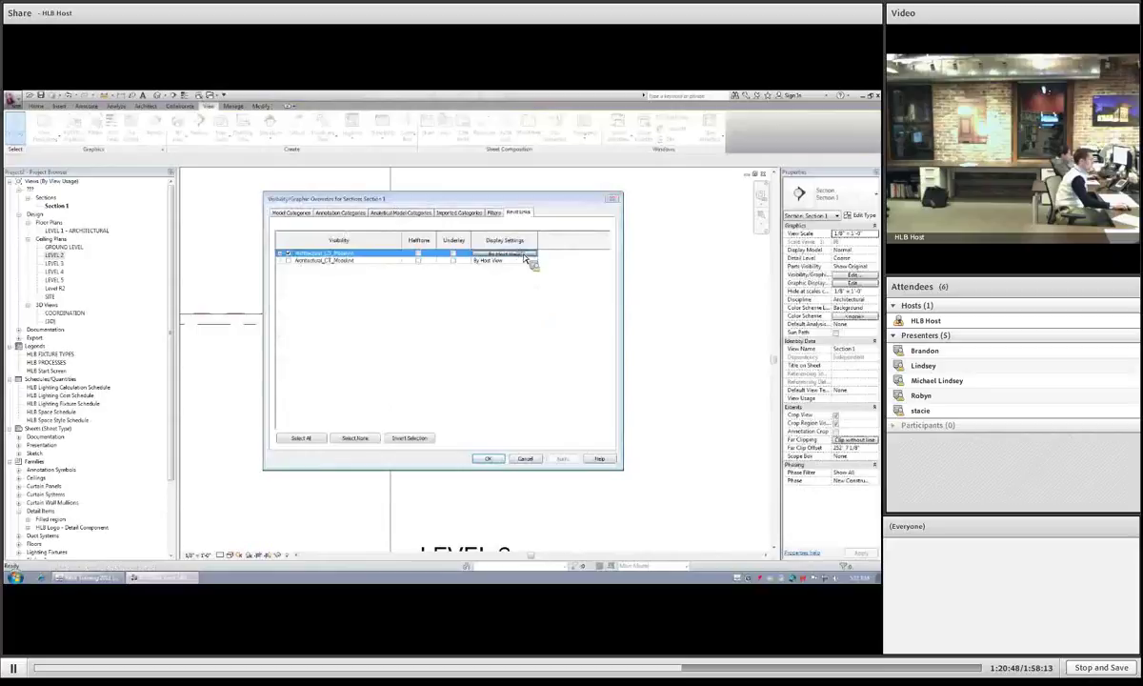
pyautogui.click(520, 254)
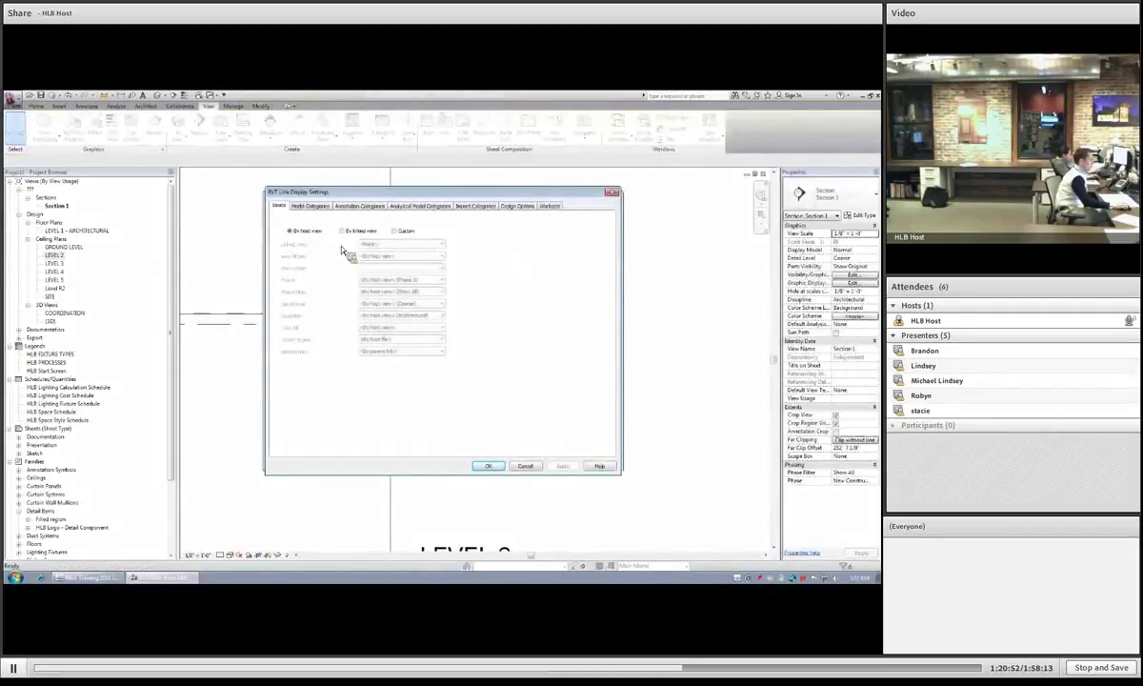
pyautogui.click(394, 230)
pyautogui.click(310, 205)
pyautogui.click(401, 220)
pyautogui.click(388, 239)
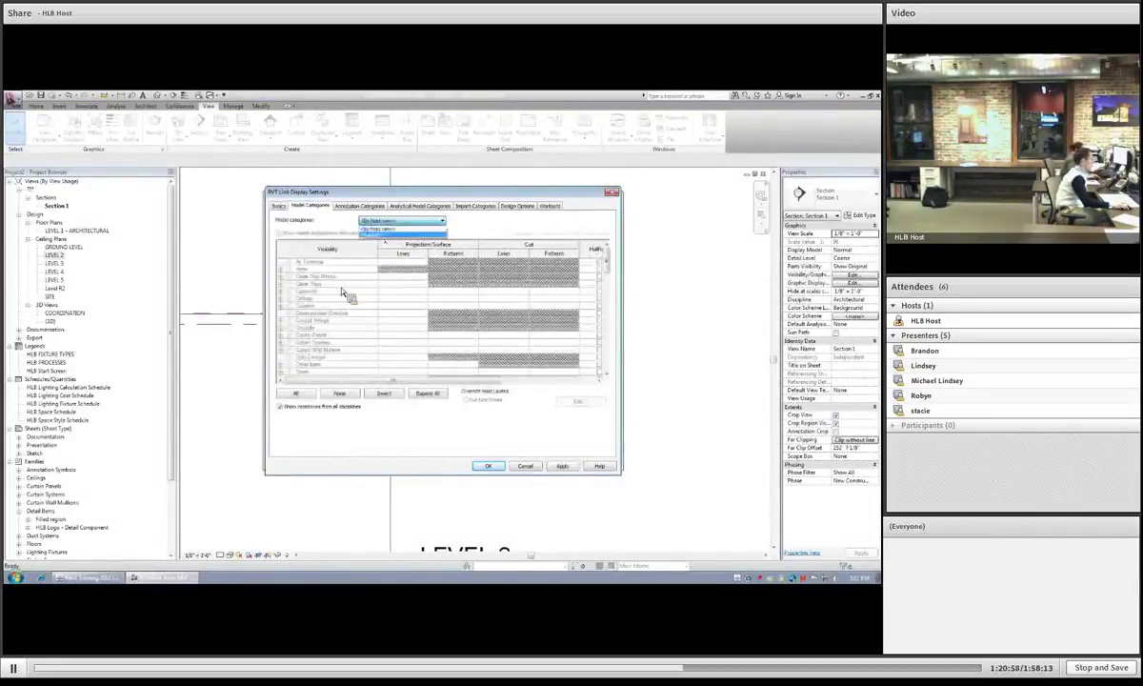
pyautogui.click(305, 305)
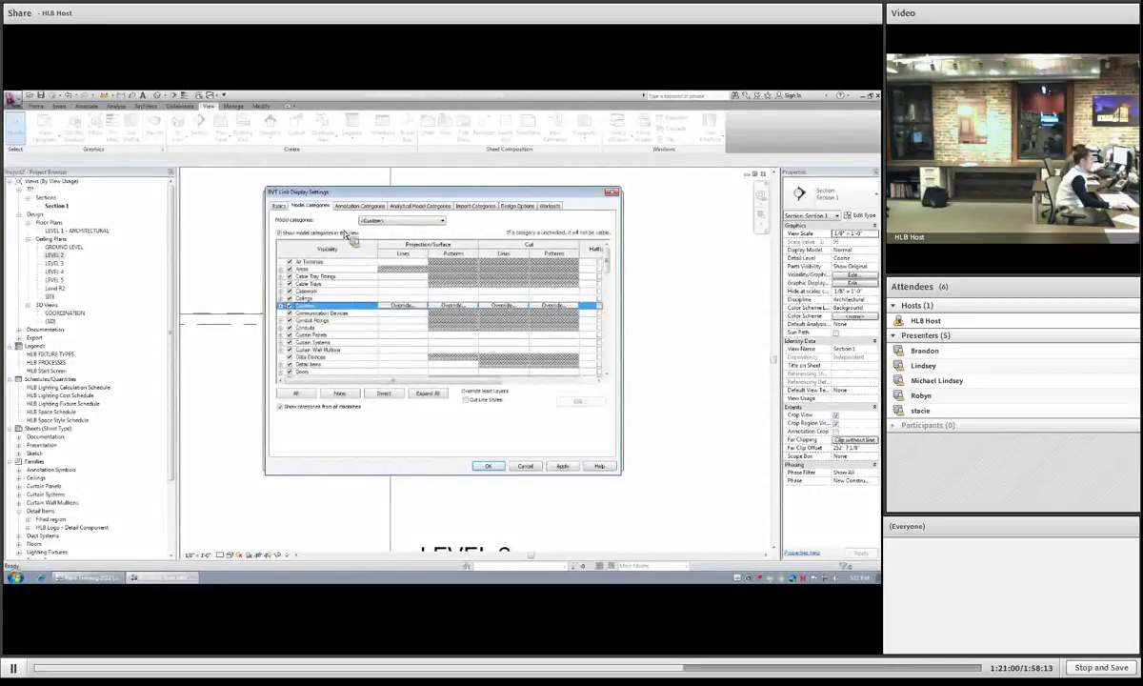
# Step: Set the link's annotation categories to <Custom>, hide its levels, and apply the overrides to the section view
pyautogui.click(354, 207)
pyautogui.click(376, 221)
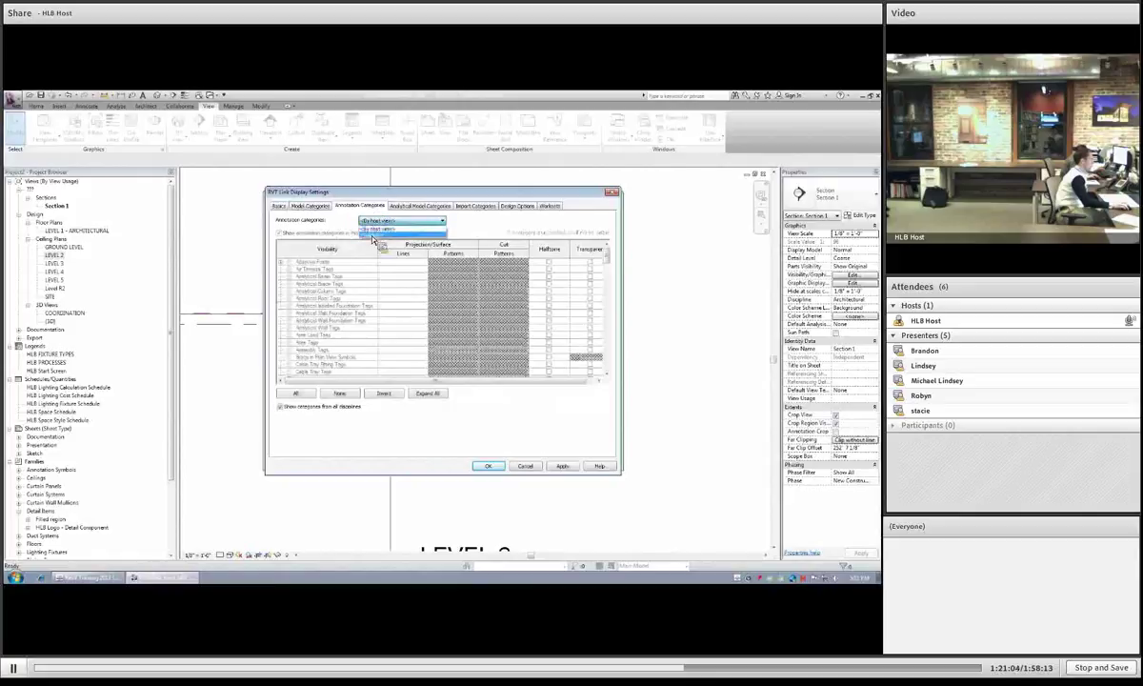
pyautogui.click(374, 233)
pyautogui.click(319, 290)
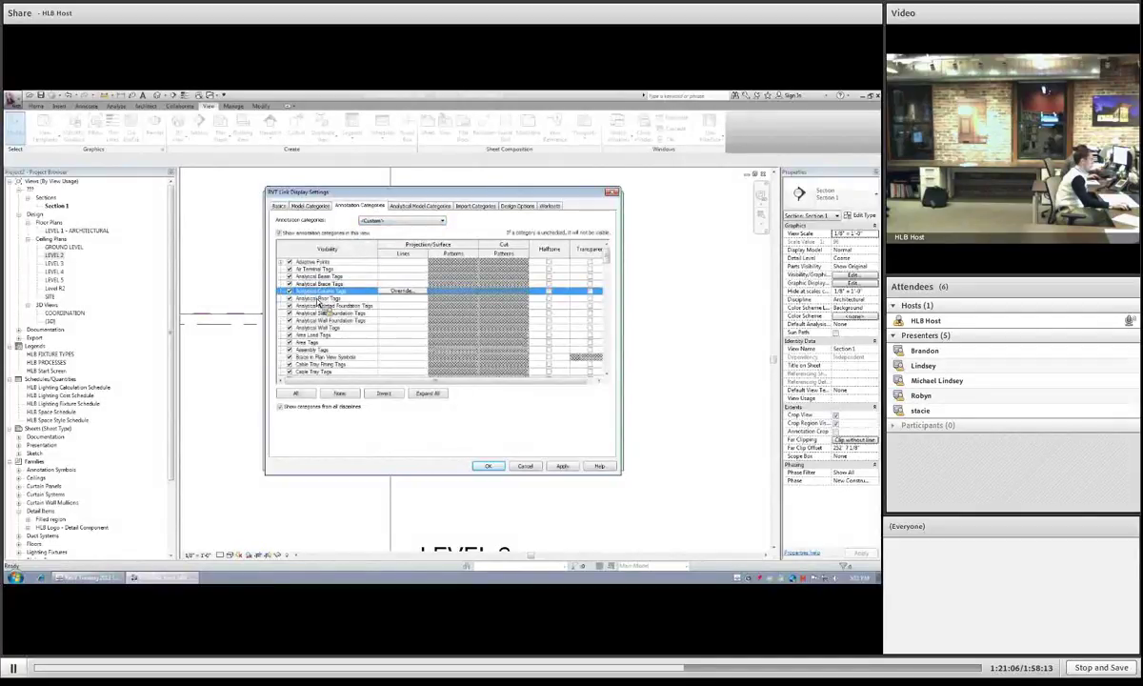
pyautogui.press('l')
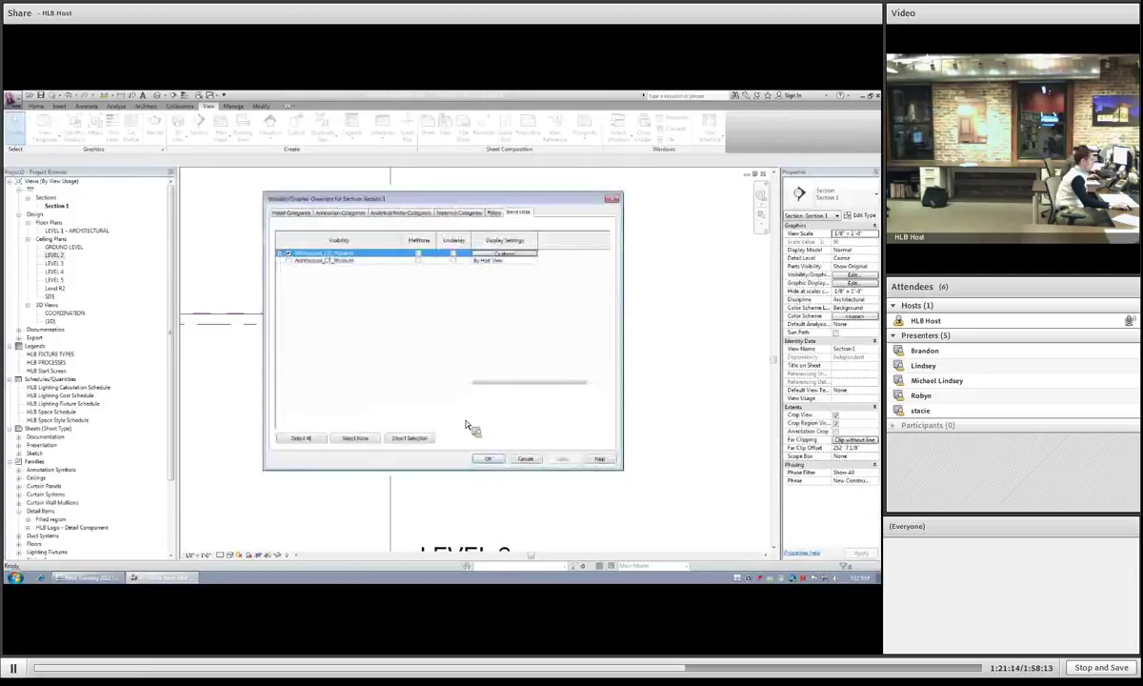
pyautogui.click(488, 461)
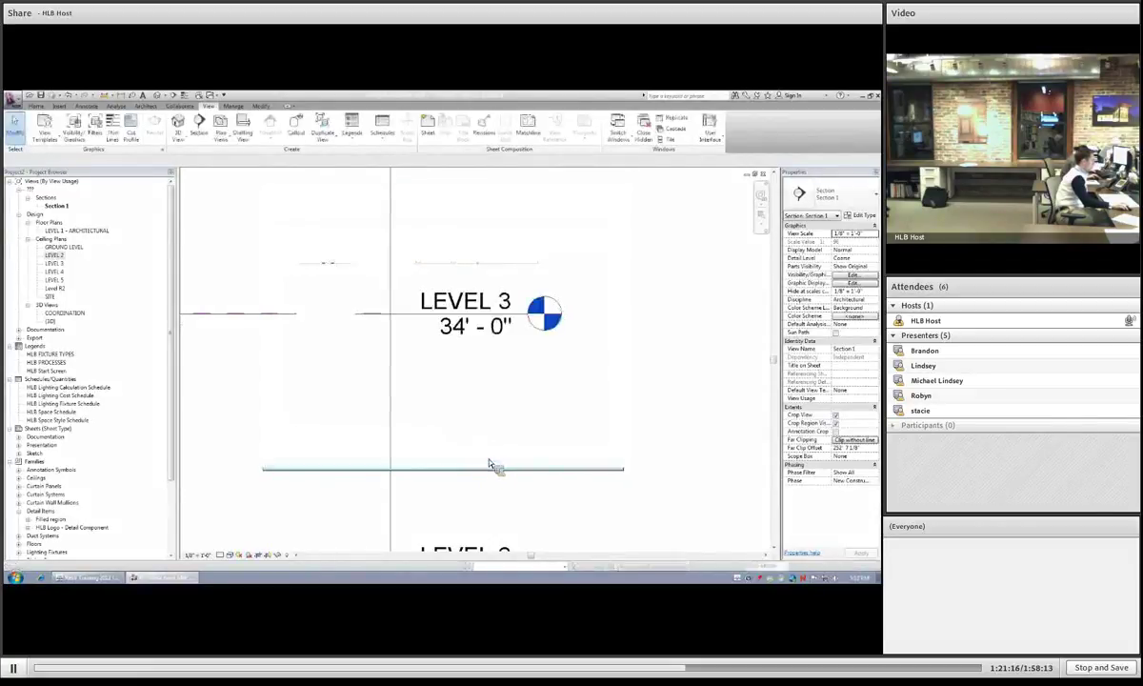
# Step: Place an aligned dimension from Level 3 up to the lower ceiling line above the double doors beside the escalators
pyautogui.scroll(-3, 298, 400)
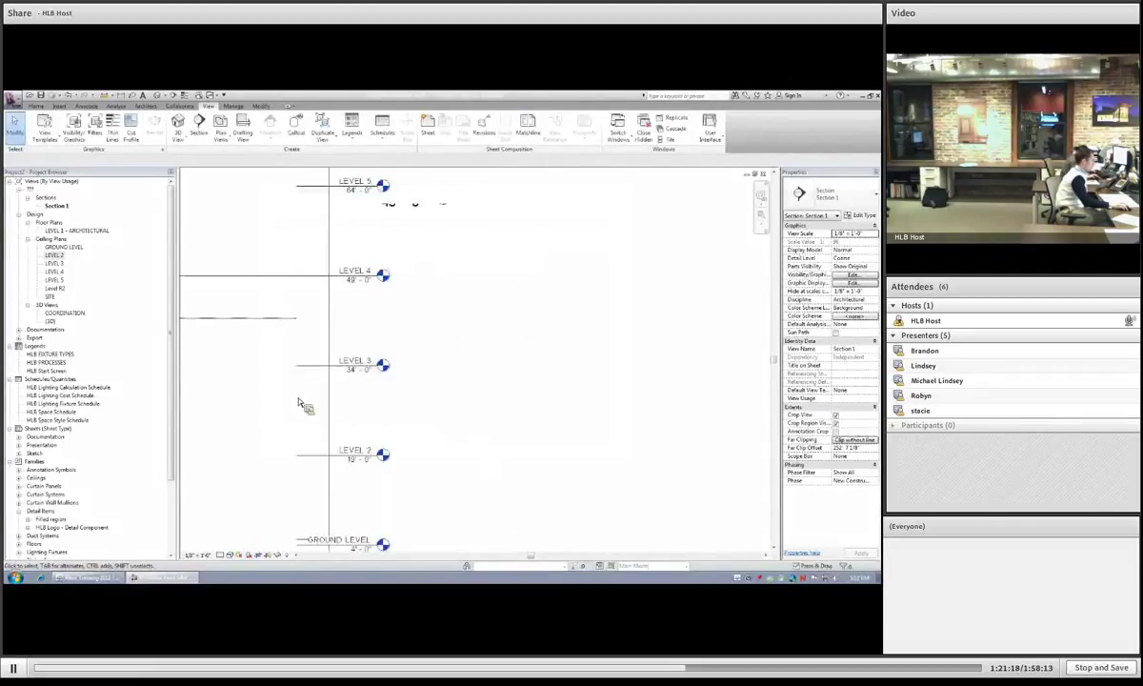
pyautogui.scroll(-3, 286, 415)
pyautogui.scroll(2, 343, 395)
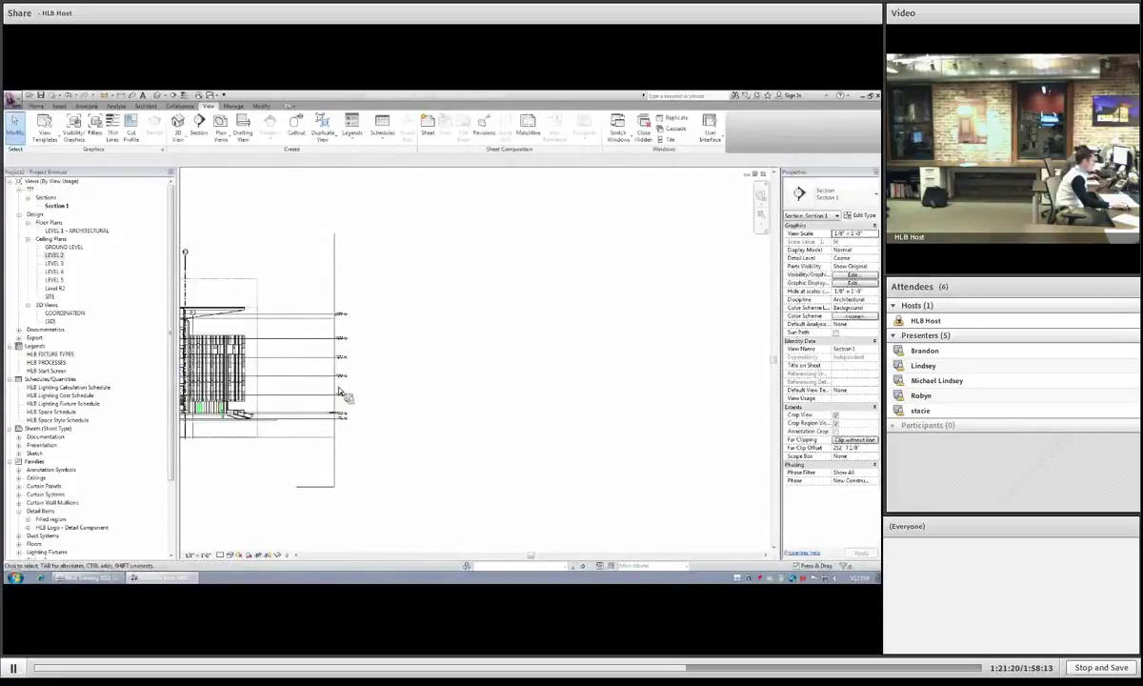
pyautogui.scroll(-1, 394, 366)
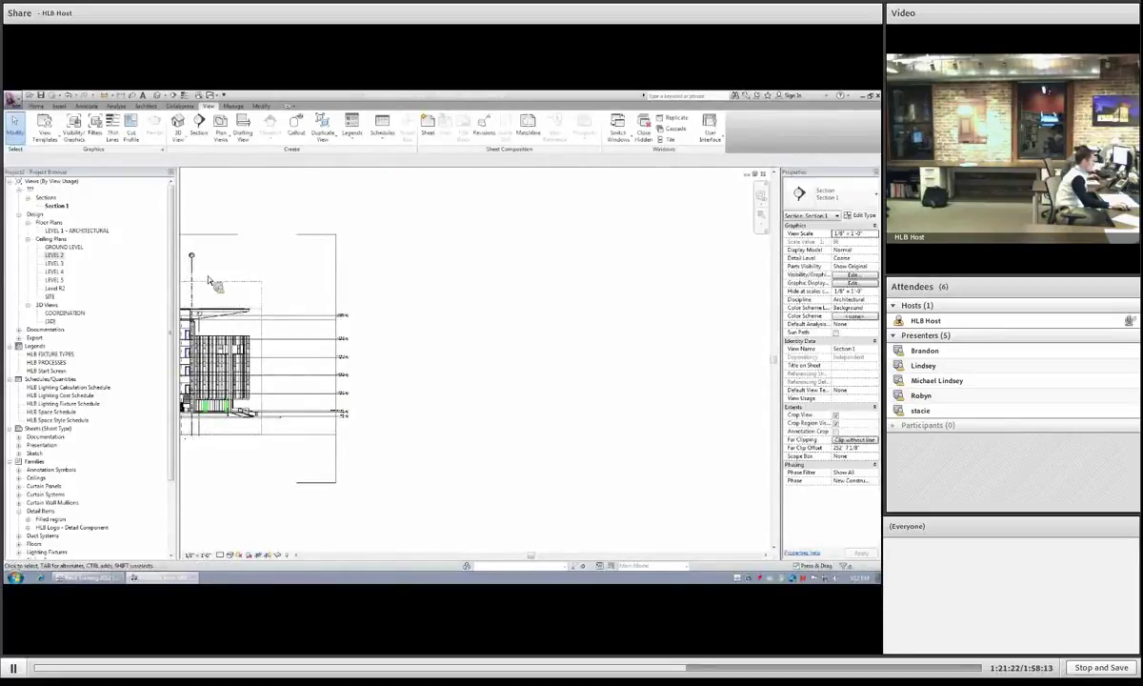
pyautogui.scroll(-1, 219, 286)
pyautogui.moveTo(227, 288); pyautogui.dragTo(385, 271, button='middle')
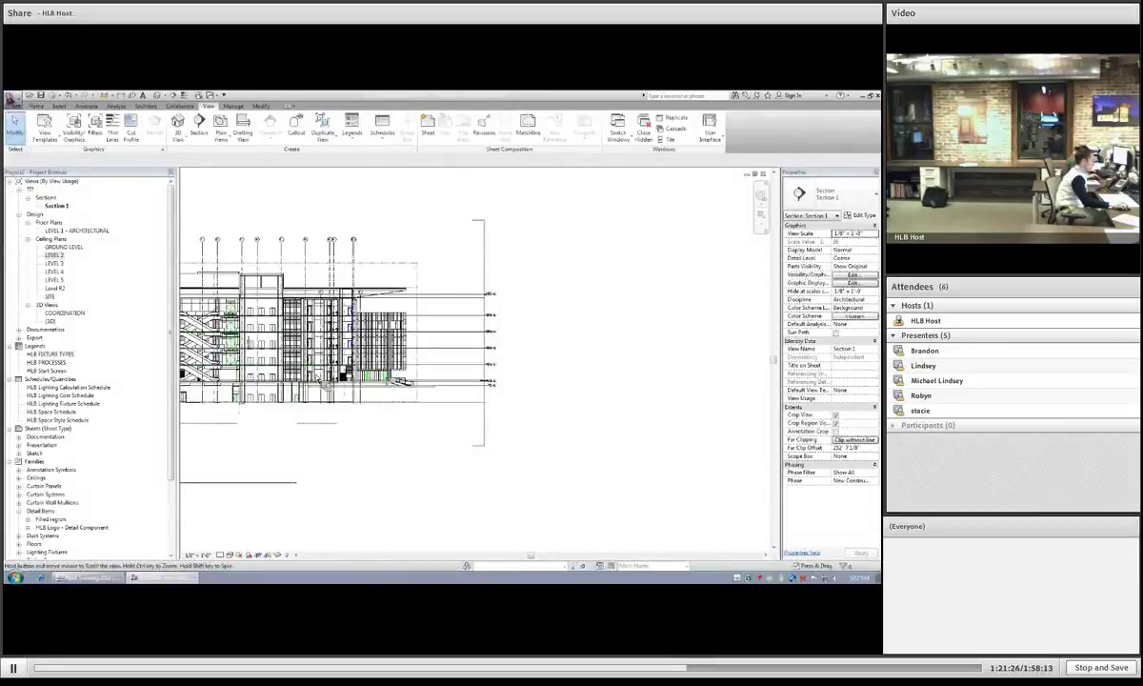
pyautogui.scroll(2, 249, 351)
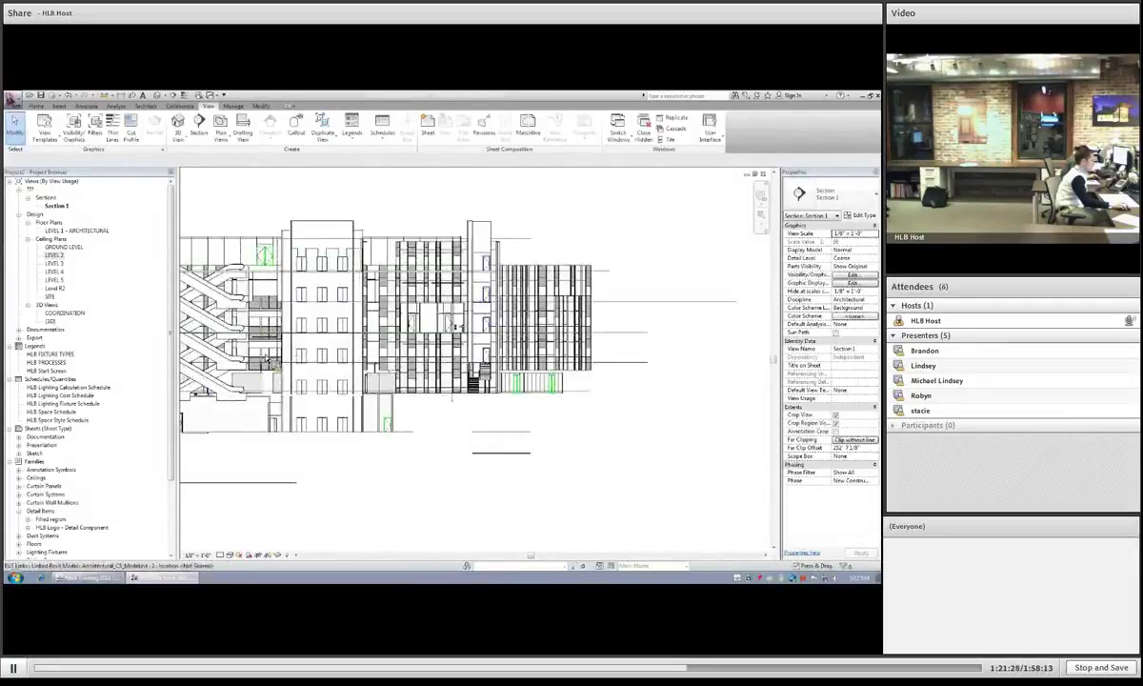
pyautogui.scroll(4, 394, 259)
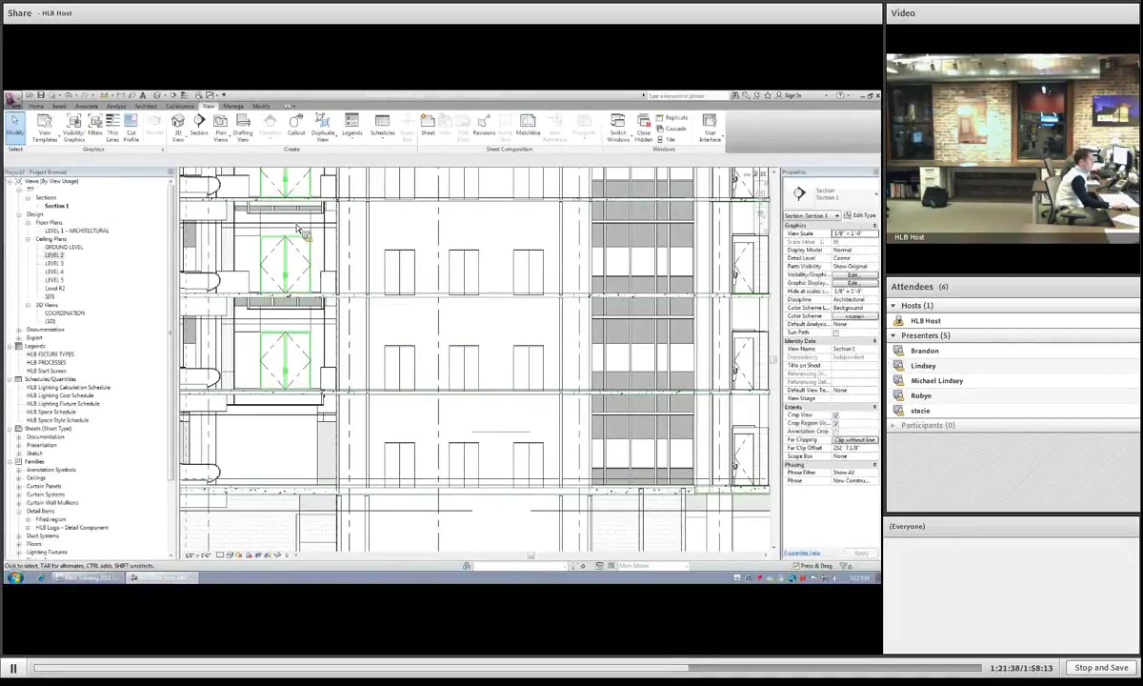
pyautogui.press('d')
pyautogui.press('i')
pyautogui.scroll(4, 297, 228)
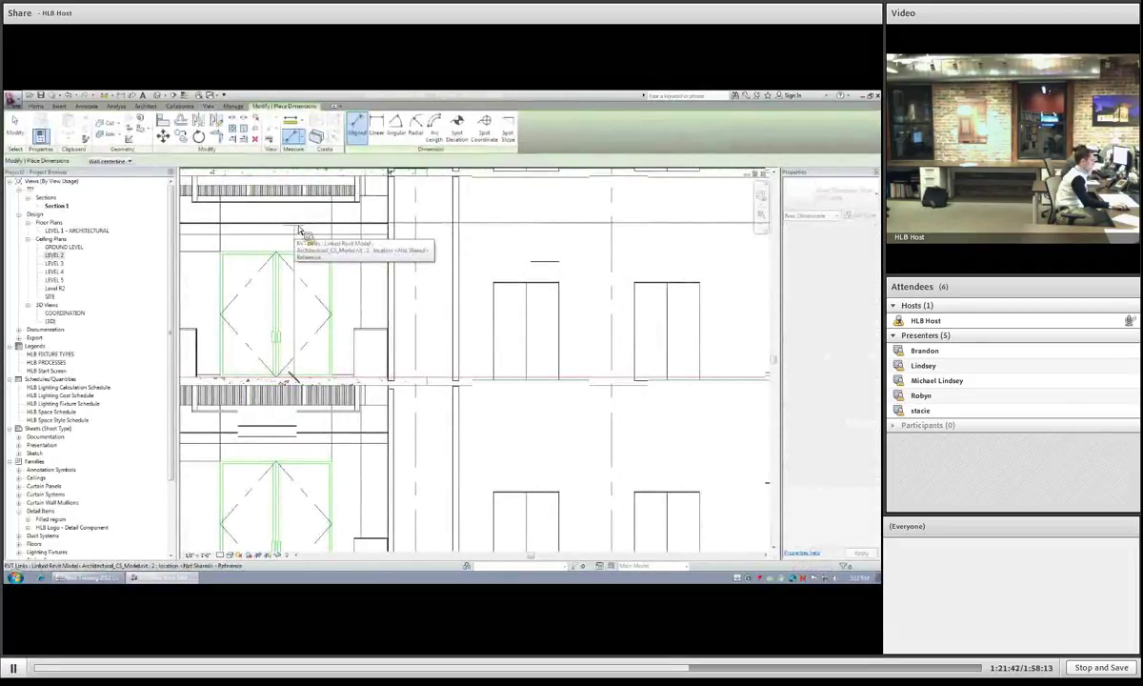
pyautogui.click(301, 228)
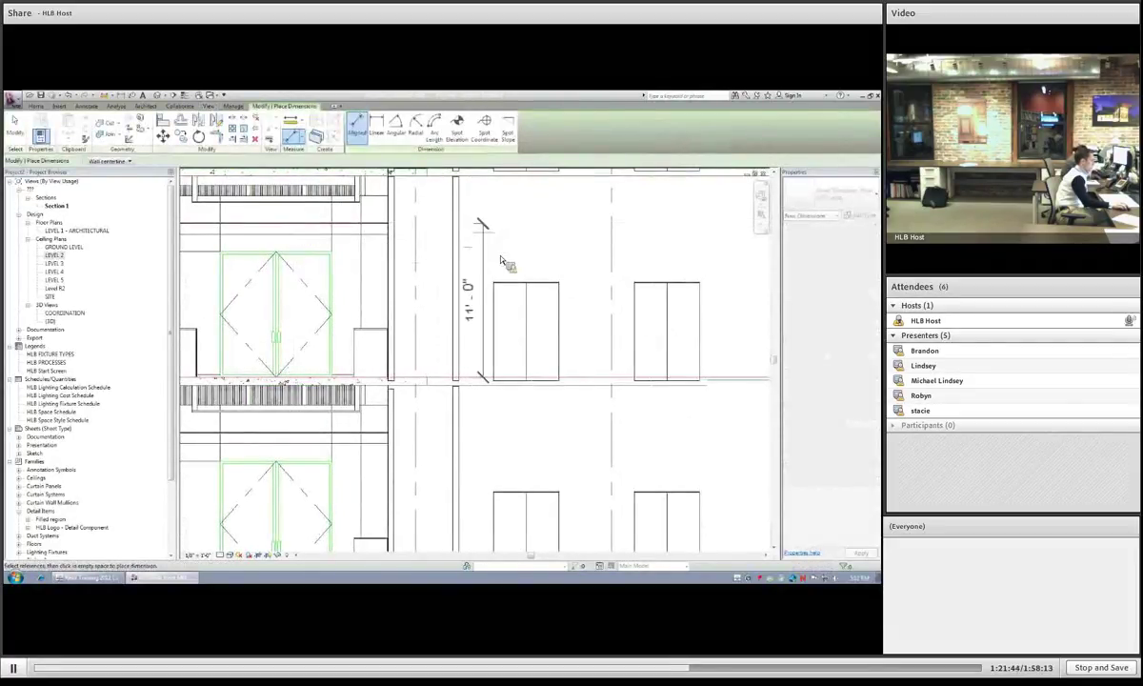
pyautogui.click(491, 235)
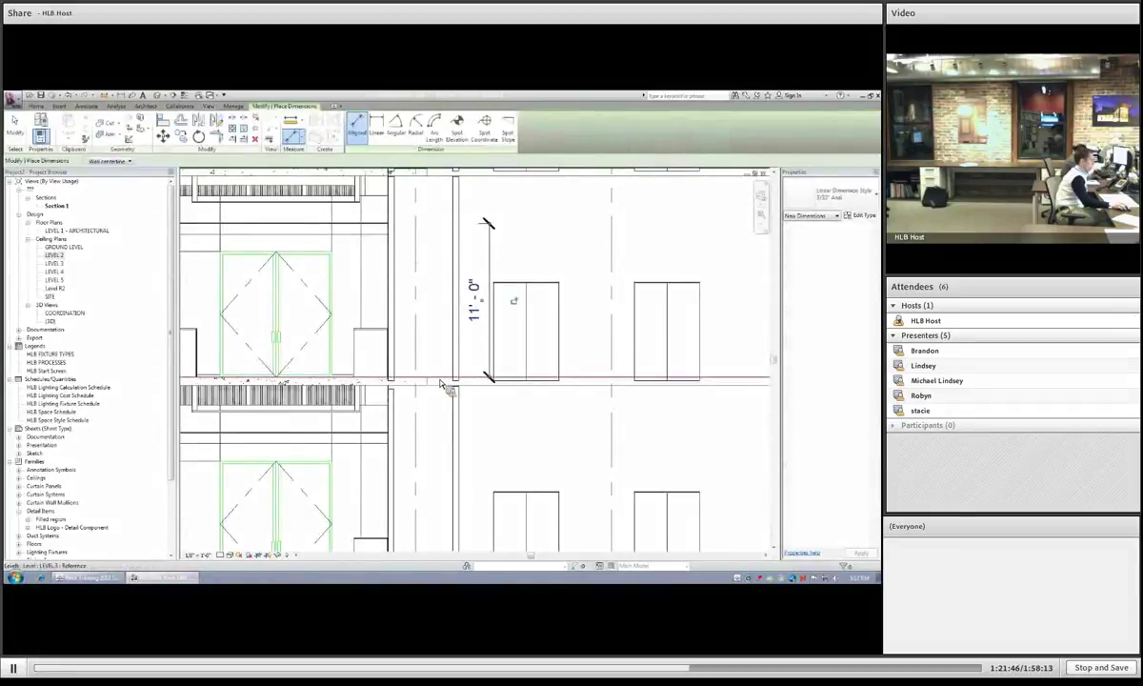
# Step: Place a second aligned dimension from Level 3 to the higher ceiling line above the same doors, beside the first, and end dimensioning
pyautogui.click(328, 211)
pyautogui.scroll(-3, 472, 245)
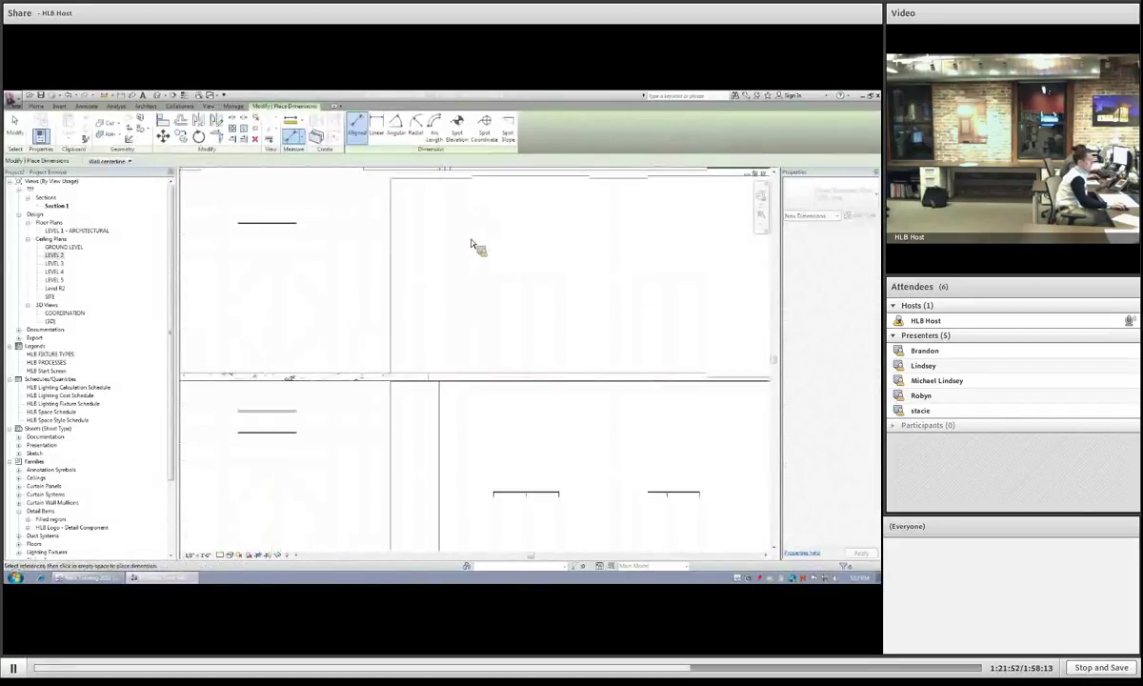
pyautogui.scroll(-2, 499, 245)
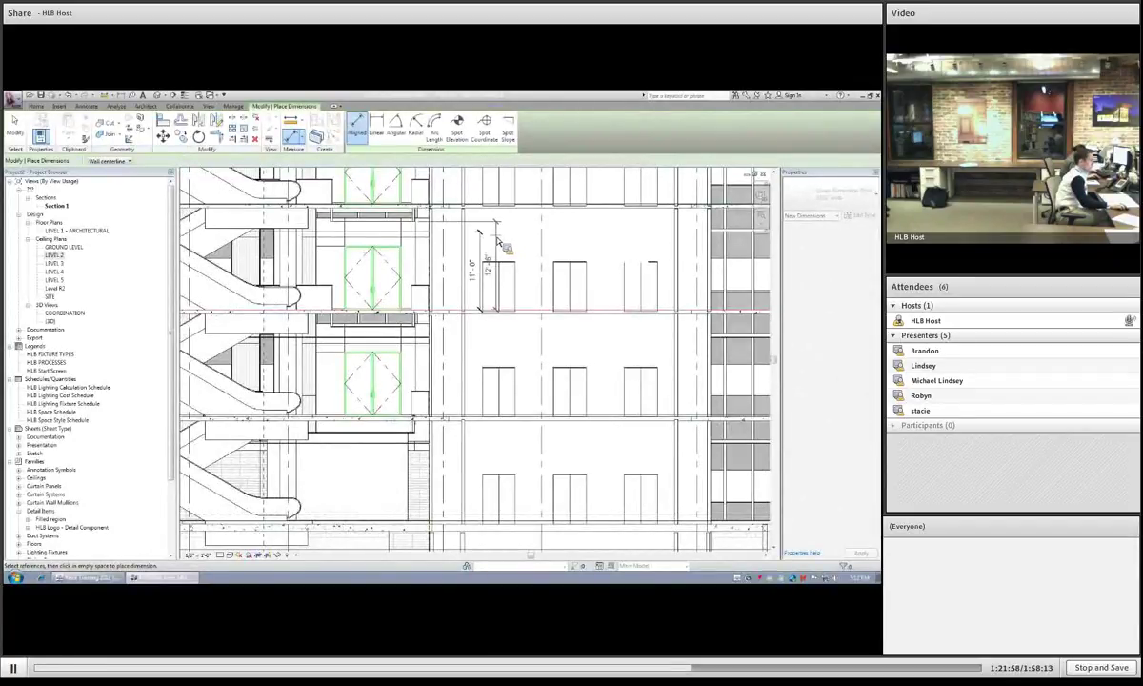
pyautogui.click(496, 246)
pyautogui.press('Escape')
pyautogui.press('Escape')
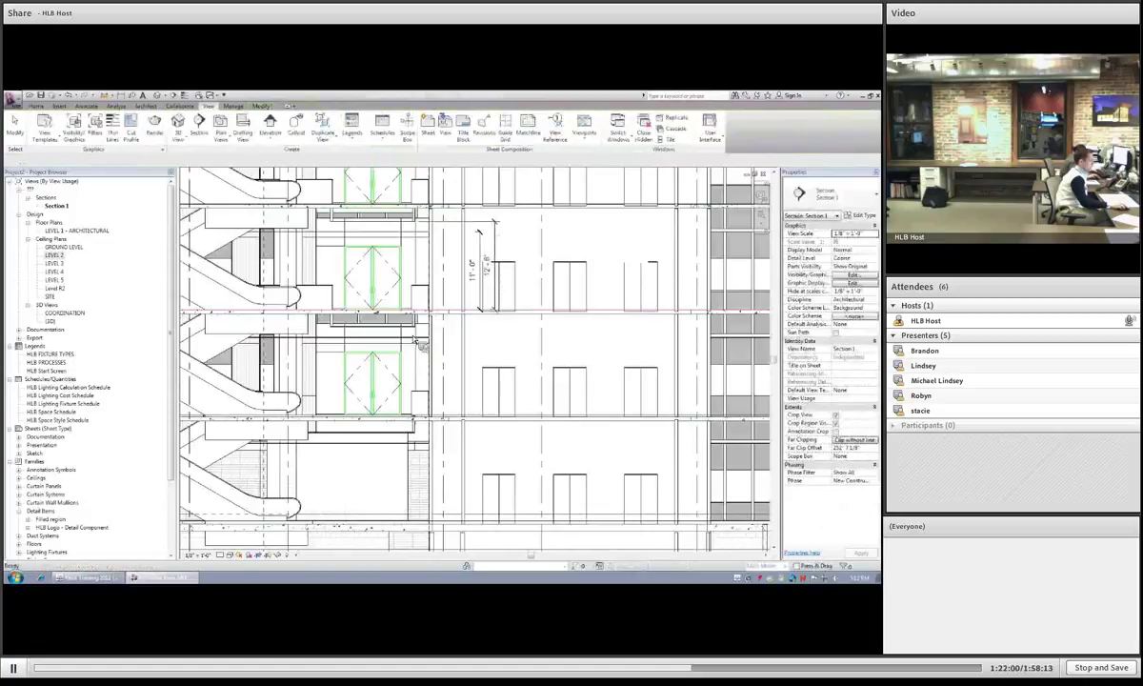
# Step: Draw a new level across the building between Level 3 and Level 4 at about 45' - 1", ending in line with the existing level heads
pyautogui.press('z')
pyautogui.press('f')
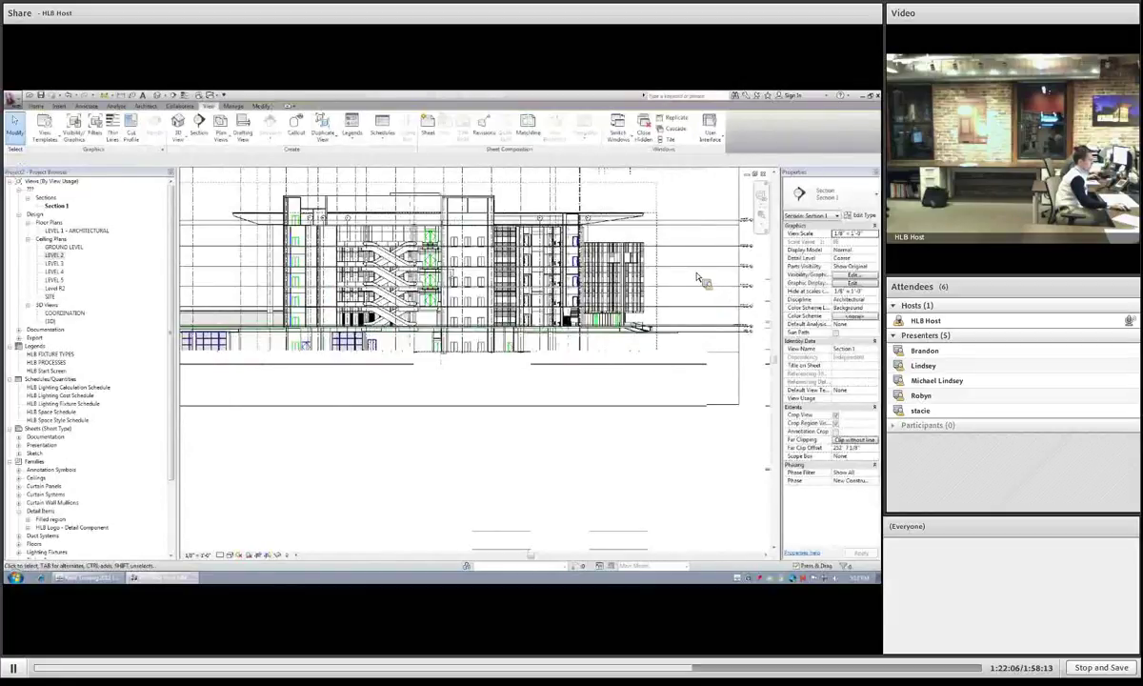
pyautogui.scroll(-1, 697, 278)
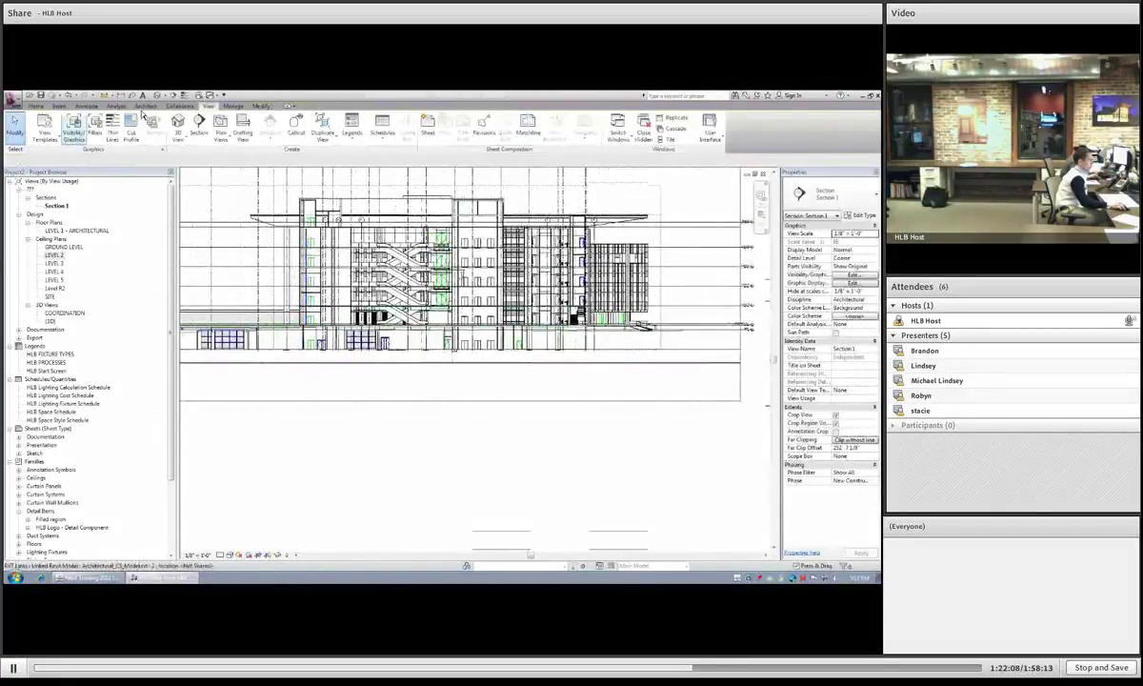
pyautogui.click(143, 108)
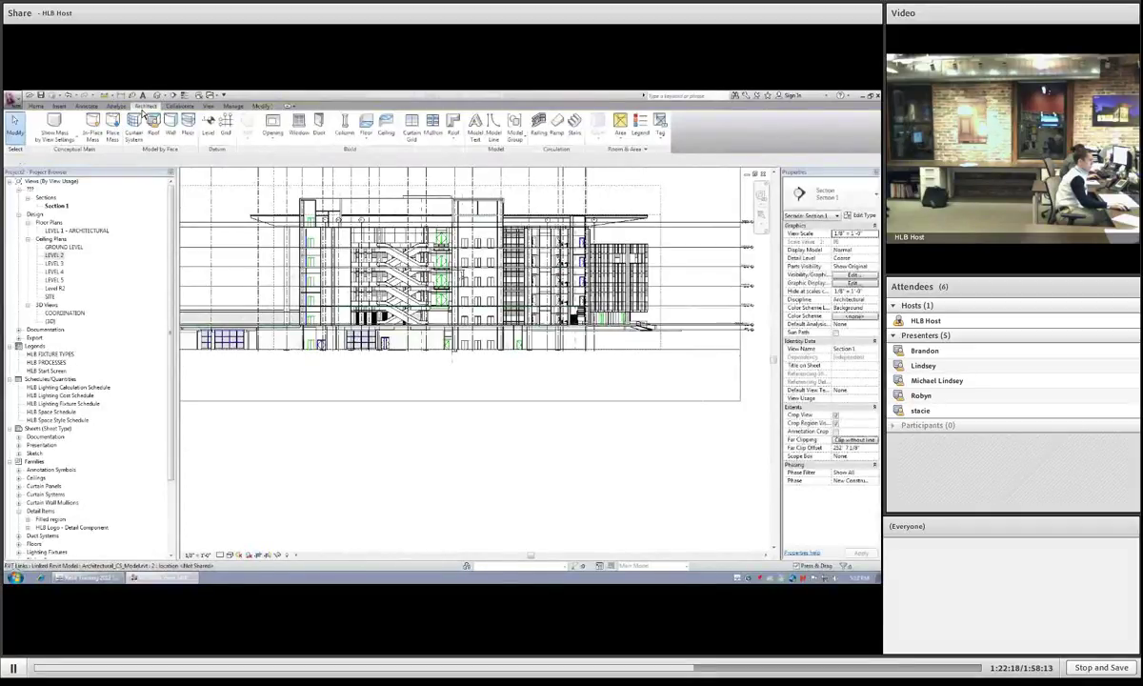
pyautogui.click(219, 134)
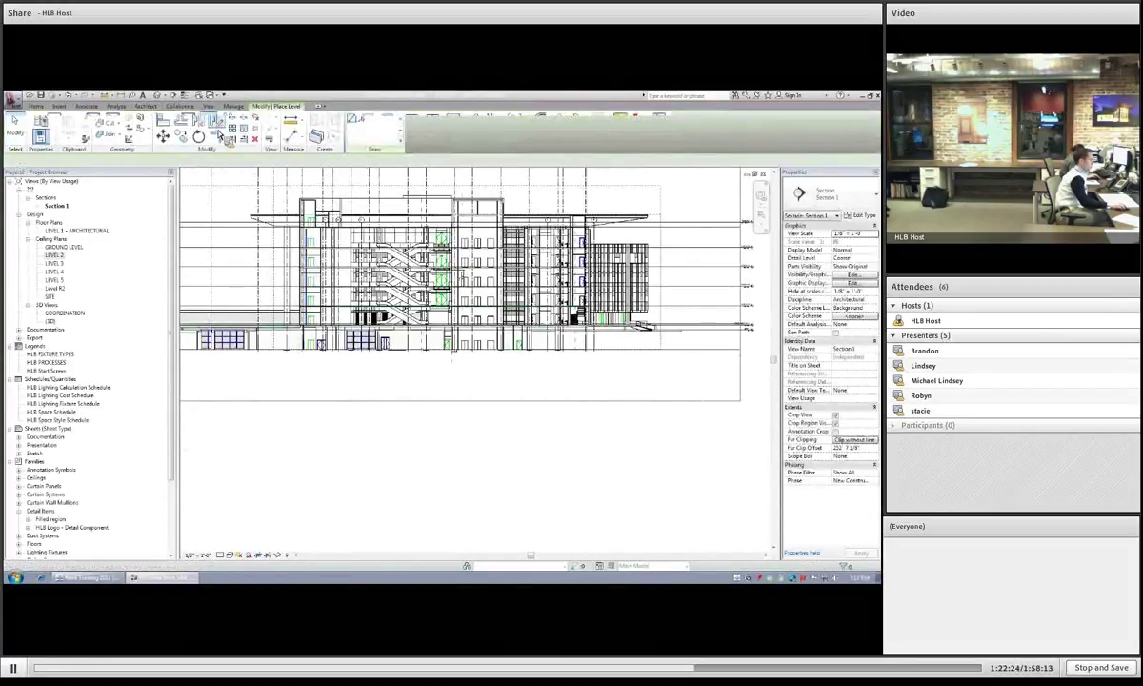
pyautogui.scroll(1, 455, 285)
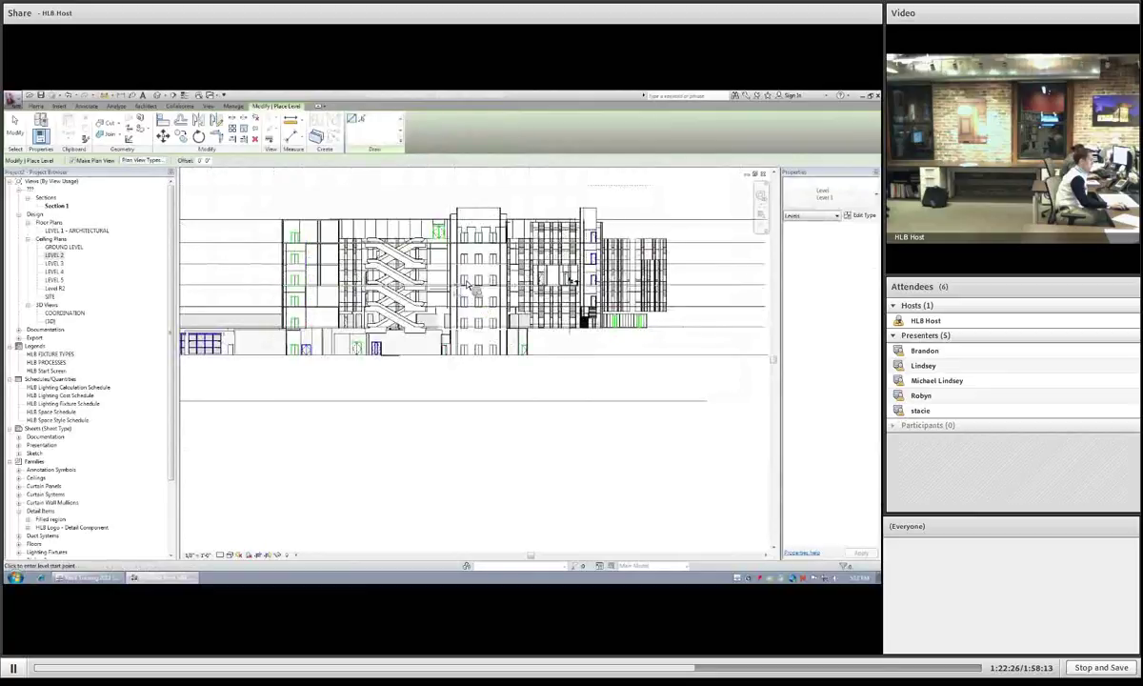
pyautogui.scroll(1, 458, 268)
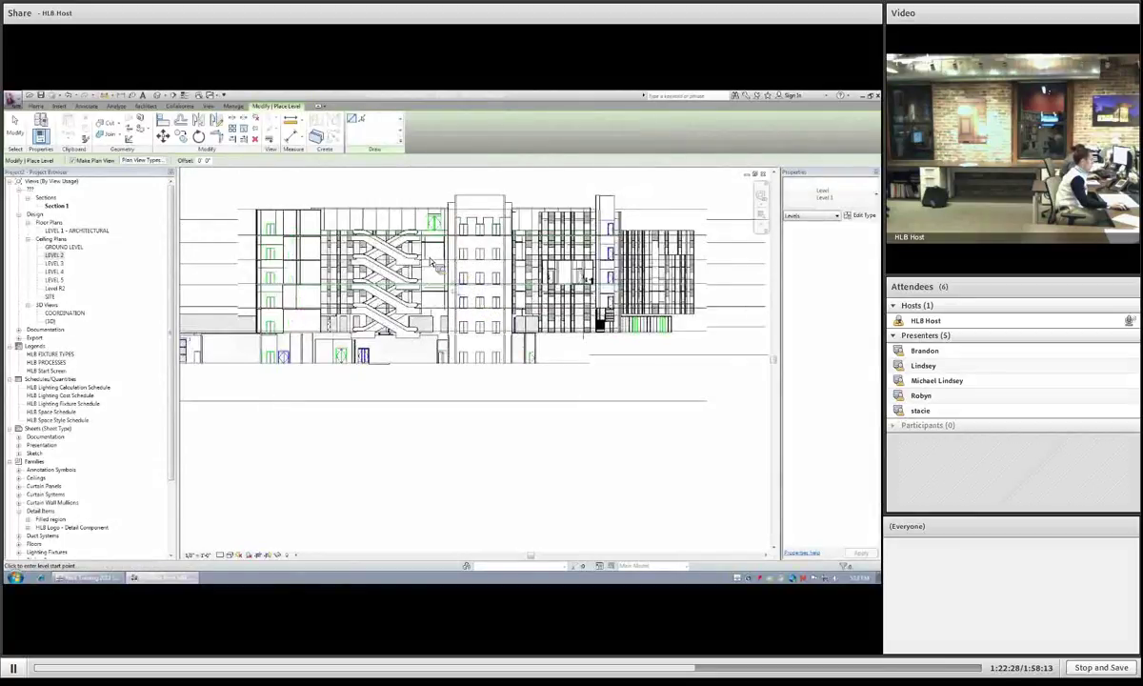
pyautogui.click(295, 212)
pyautogui.scroll(3, 297, 211)
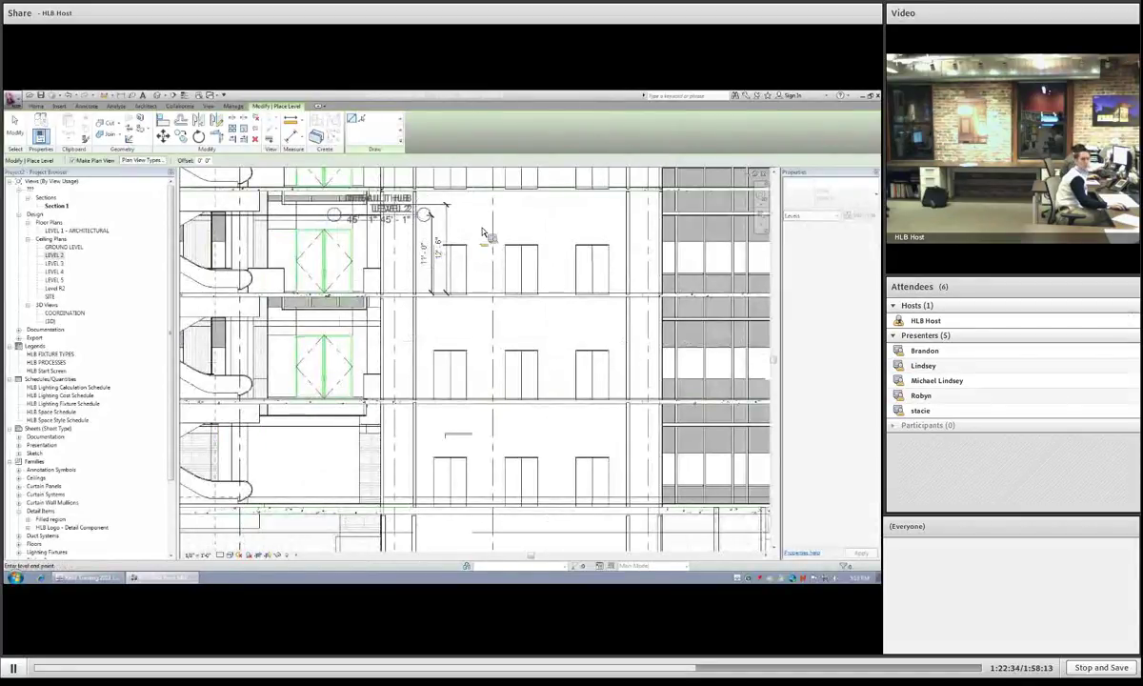
pyautogui.scroll(-4, 586, 214)
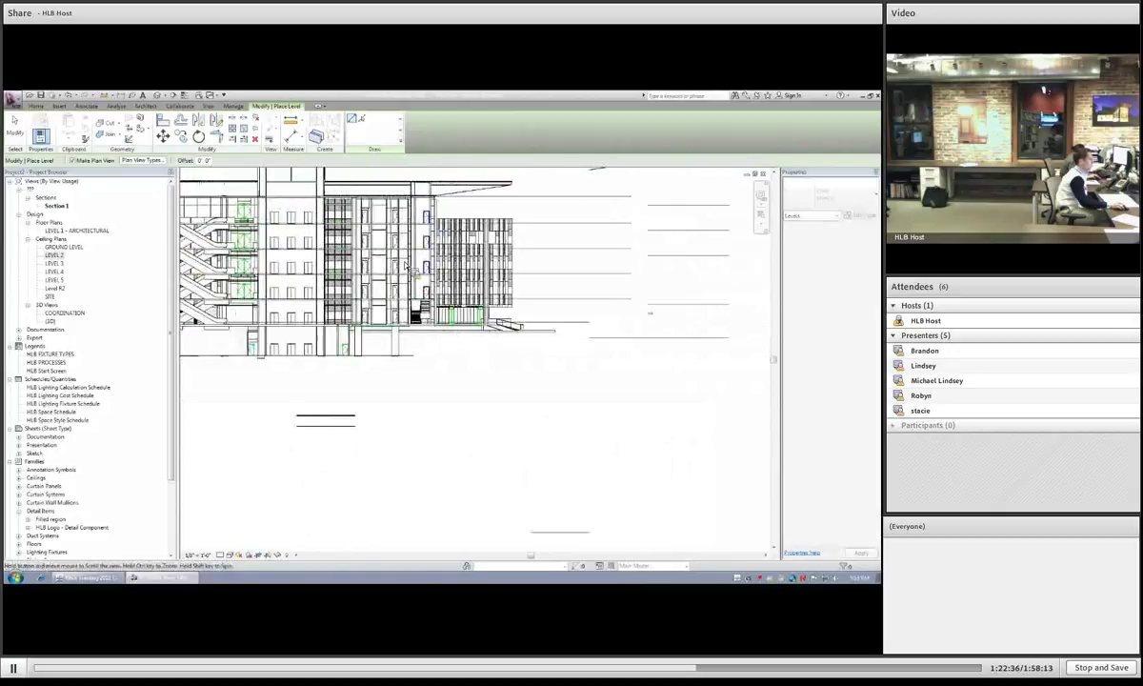
pyautogui.moveTo(638, 255); pyautogui.dragTo(513, 282, button='middle')
pyautogui.click(510, 280)
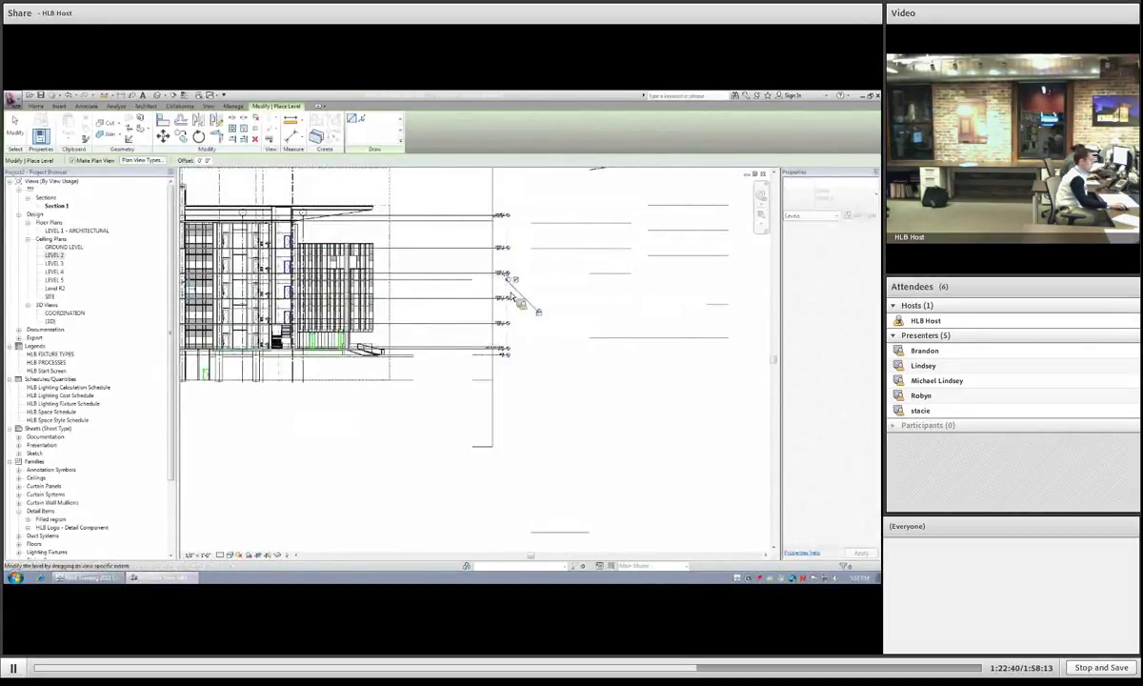
pyautogui.scroll(5, 505, 288)
pyautogui.scroll(1, 504, 288)
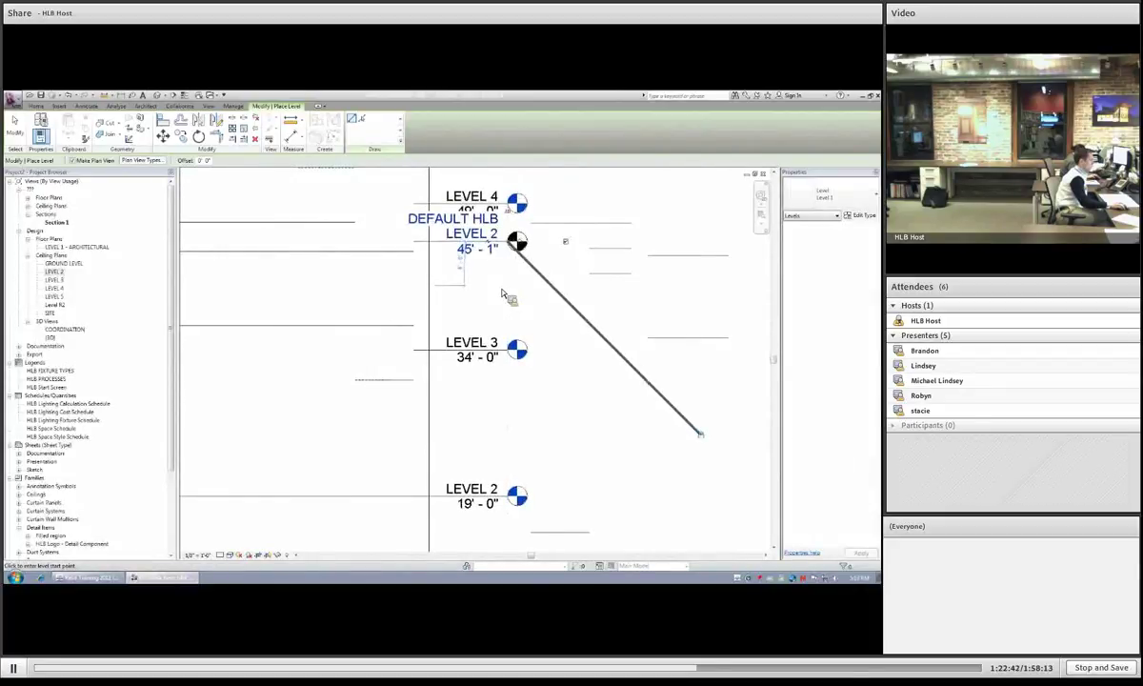
pyautogui.press('Escape')
pyautogui.press('Escape')
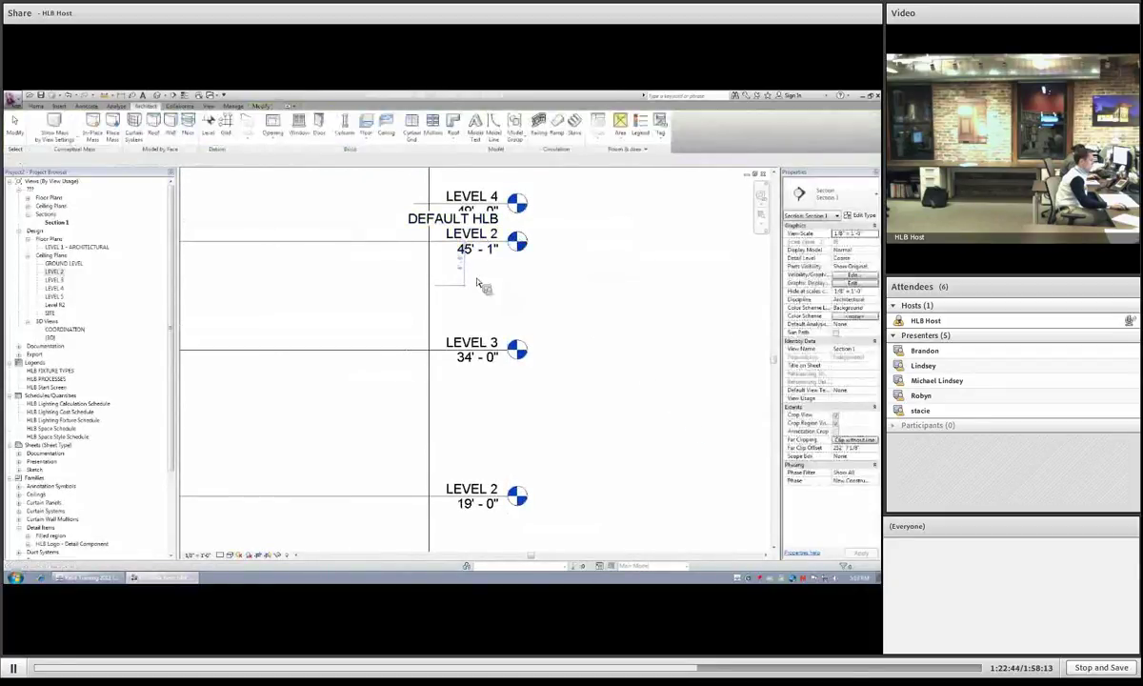
# Step: Add an elbow to the new level so its head sits below its line, and set its elevation to 45' - 0"
pyautogui.click(474, 244)
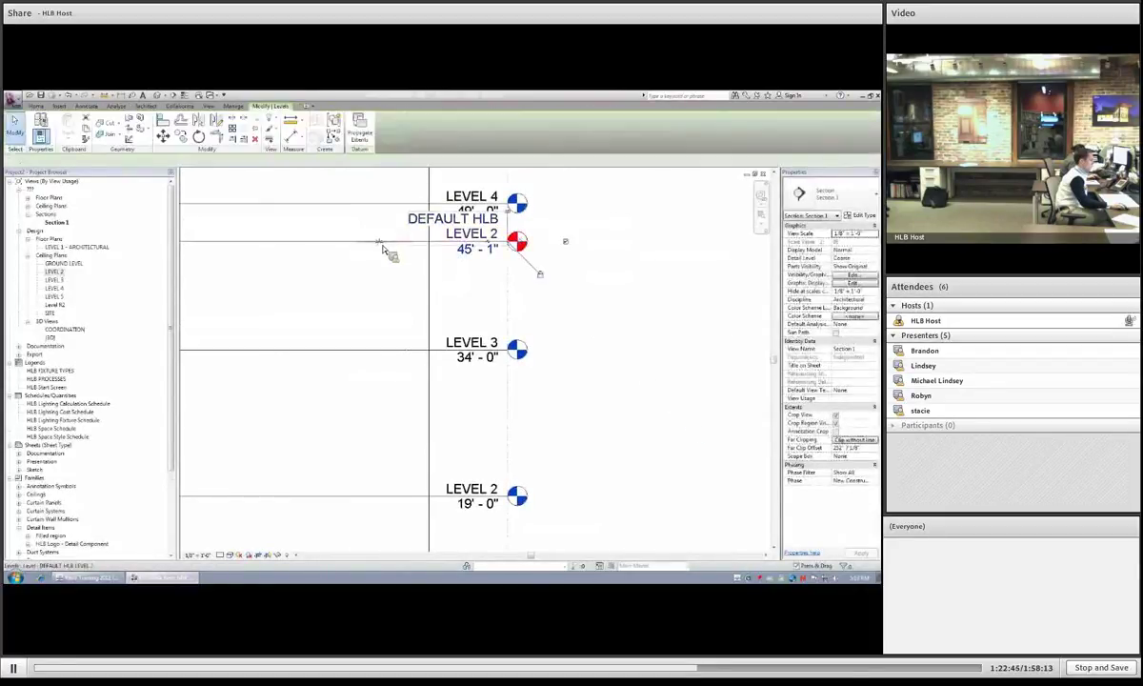
pyautogui.click(491, 244)
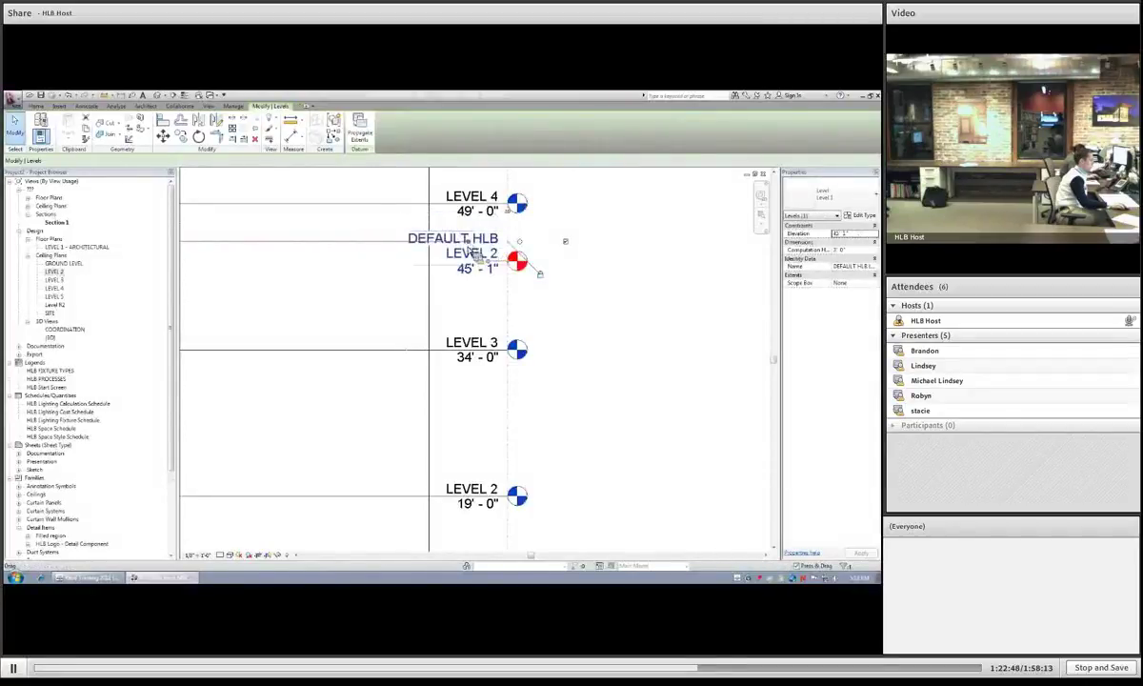
pyautogui.moveTo(467, 253); pyautogui.dragTo(430, 279)
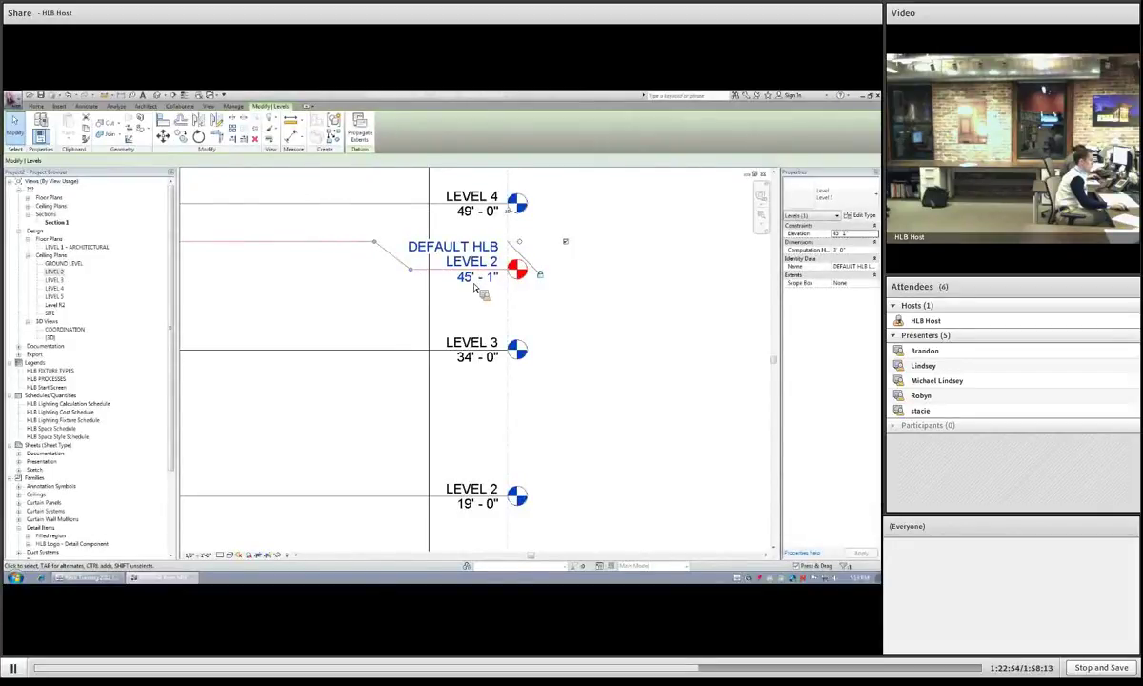
pyautogui.click(319, 312)
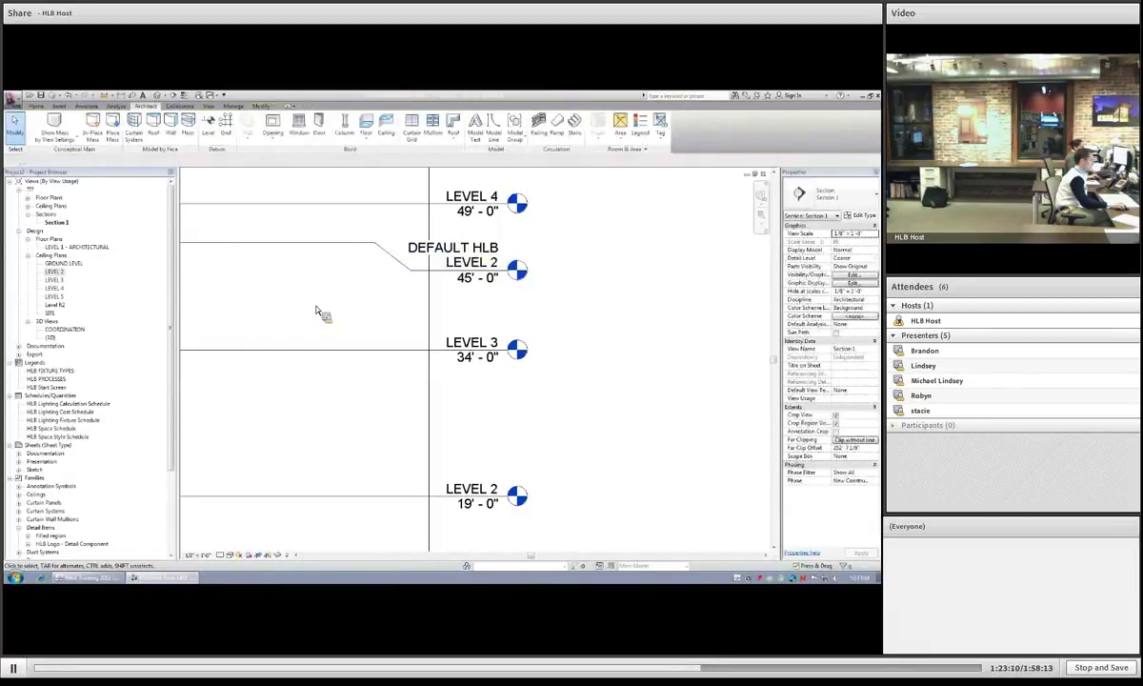
# Step: Inspect the new 45' - 0" level line across the building section, from its head back to the dimensioned double doors
pyautogui.click(181, 244)
pyautogui.scroll(-3, 263, 289)
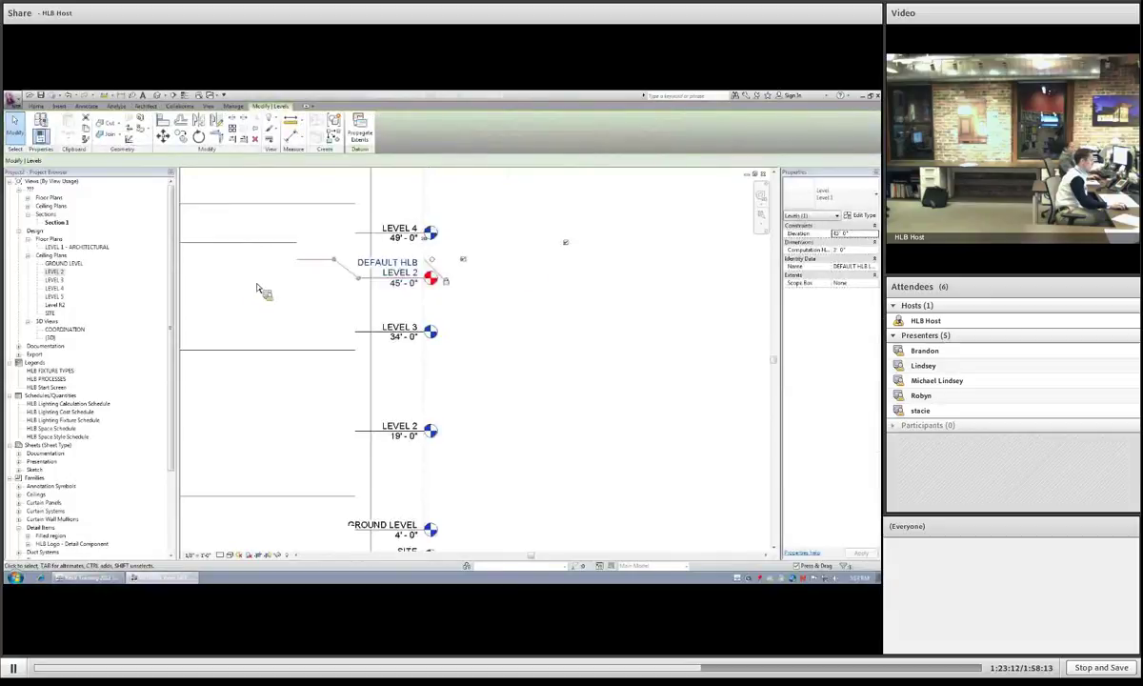
pyautogui.scroll(-5, 243, 322)
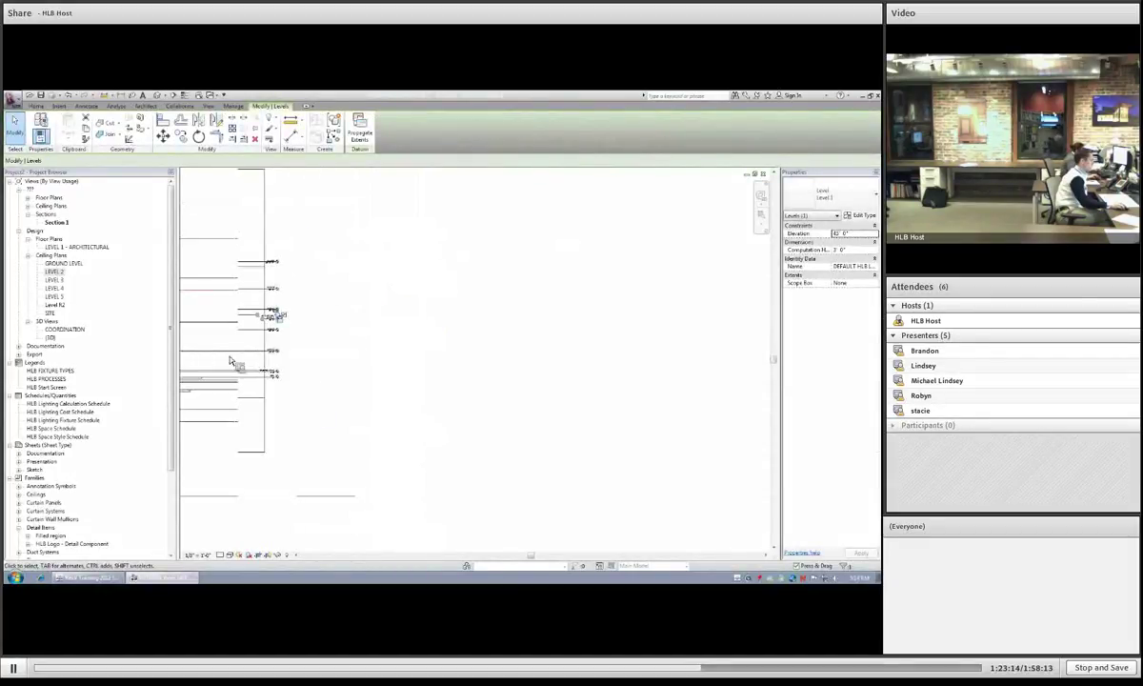
pyautogui.moveTo(262, 346); pyautogui.dragTo(587, 343, button='middle')
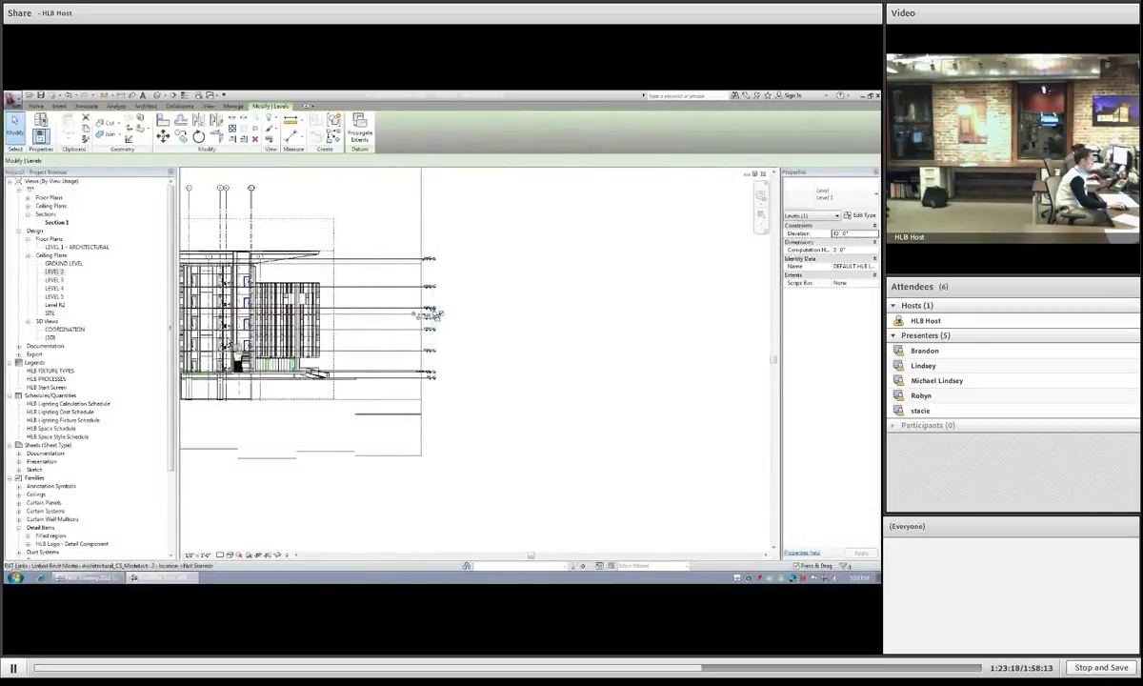
pyautogui.scroll(1, 238, 339)
pyautogui.moveTo(272, 338); pyautogui.dragTo(345, 337, button='middle')
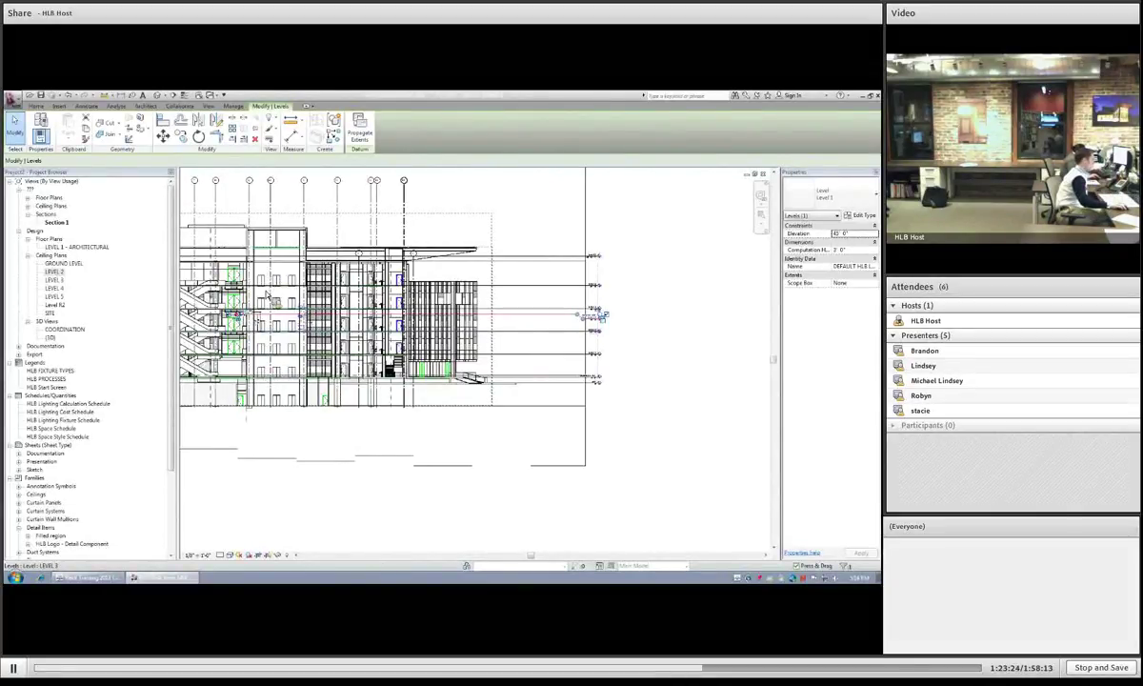
pyautogui.scroll(5, 267, 295)
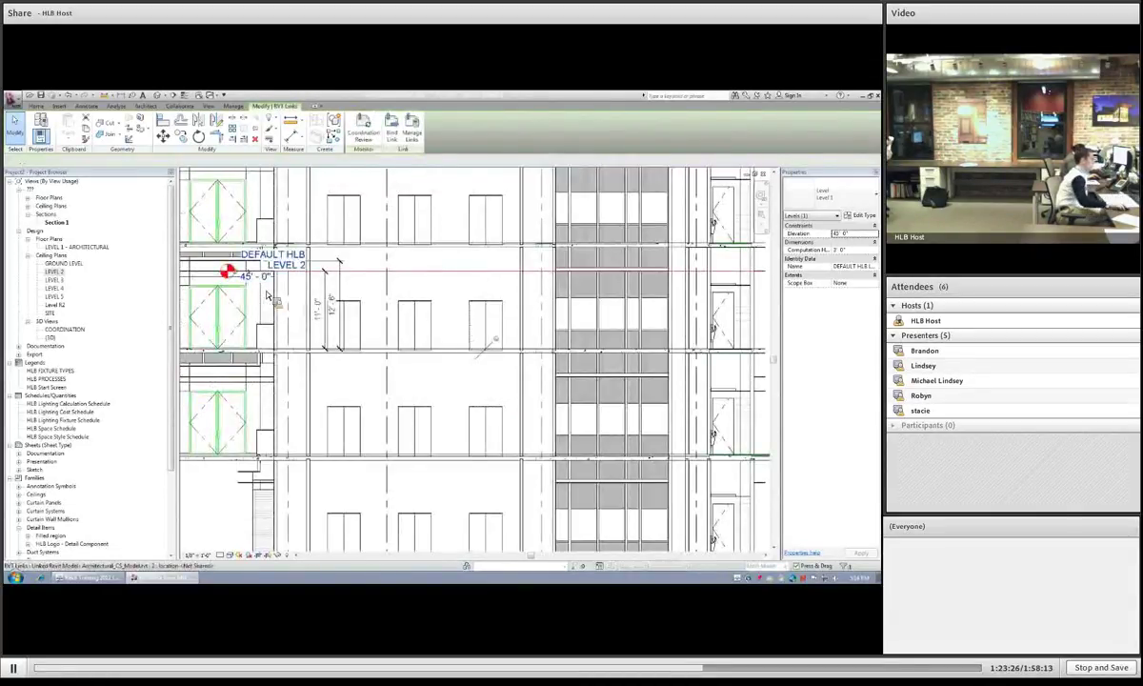
pyautogui.click(267, 295)
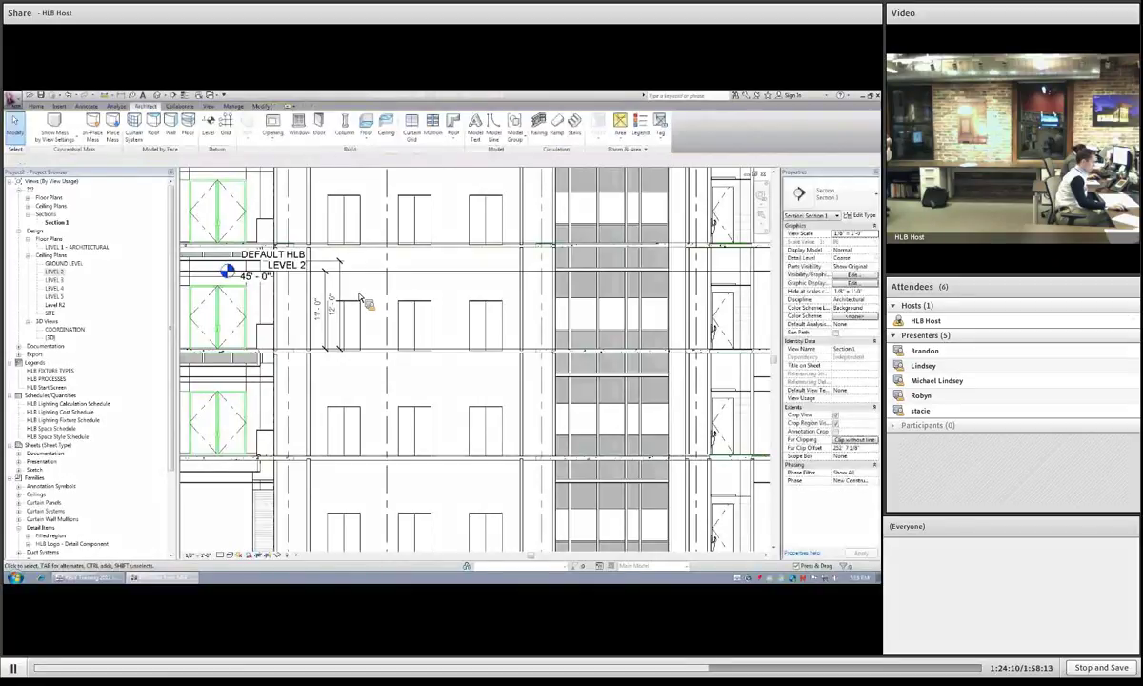
# Step: Switch to the Level 3 ceiling plan and look over the full extent of the linked building
pyautogui.hotkey('ctrl', 'Tab')
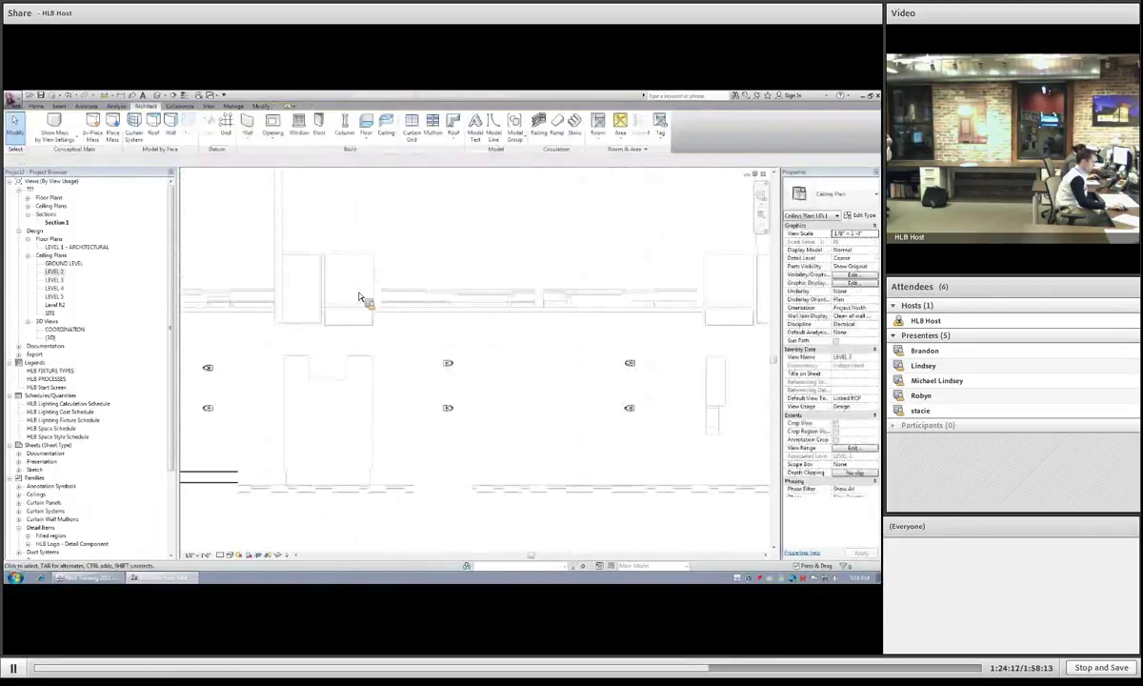
pyautogui.hotkey('ctrl', 'Tab')
pyautogui.hotkey('ctrl', 'Tab')
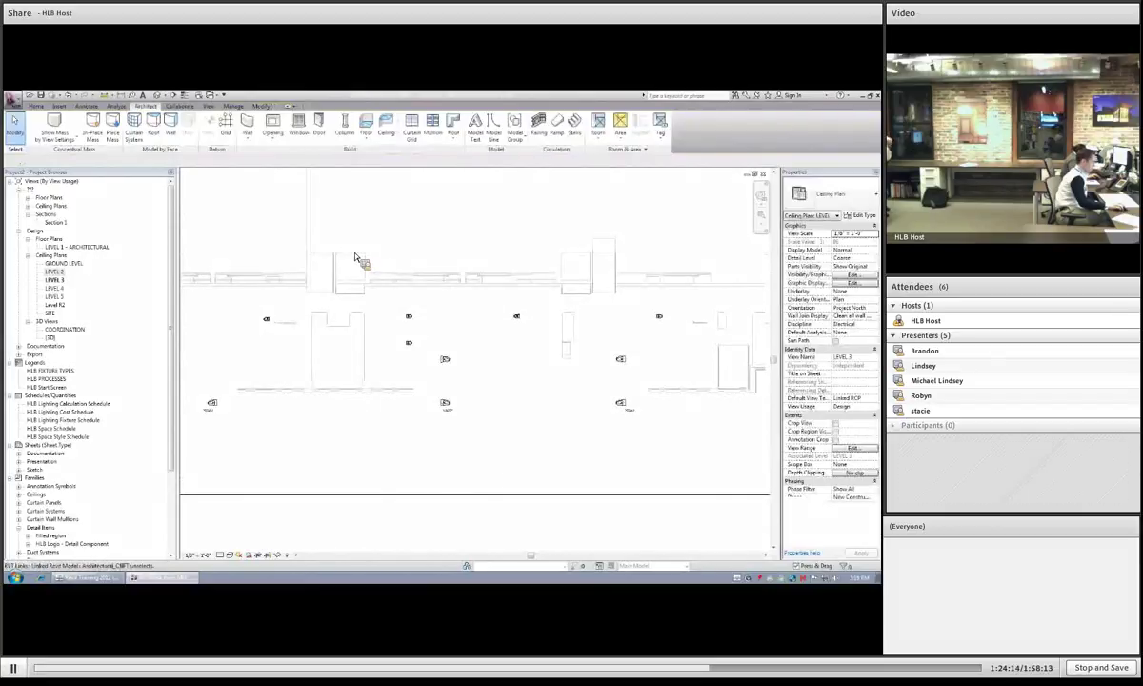
pyautogui.scroll(-5, 356, 257)
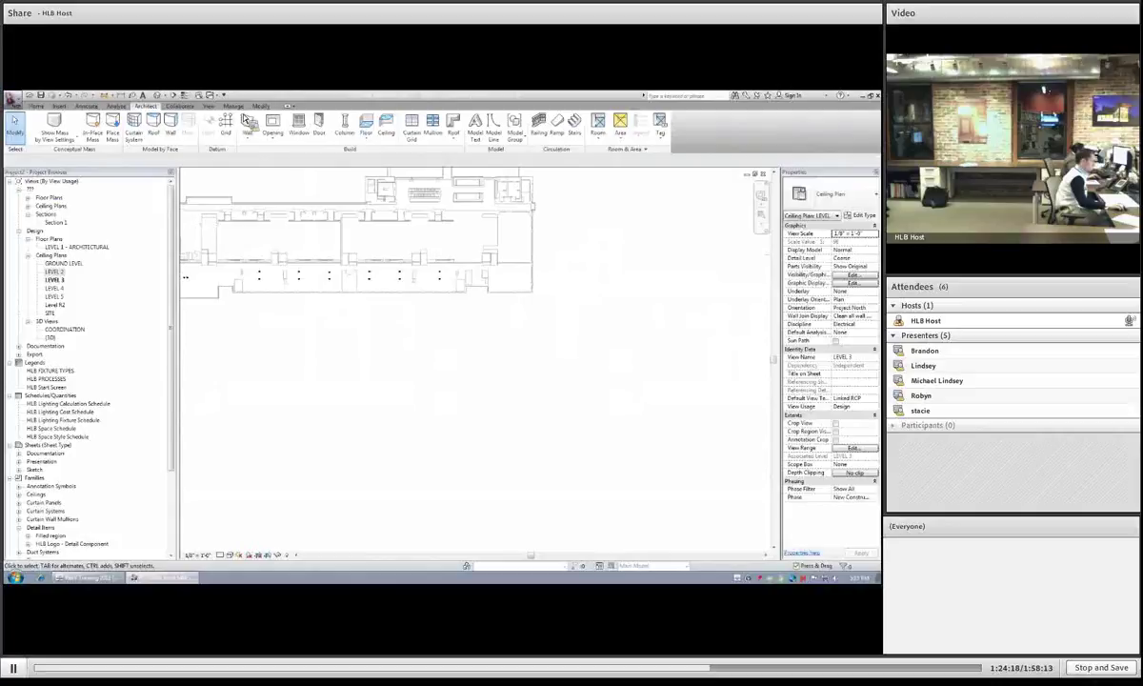
pyautogui.click(288, 234)
pyautogui.scroll(-3, 331, 255)
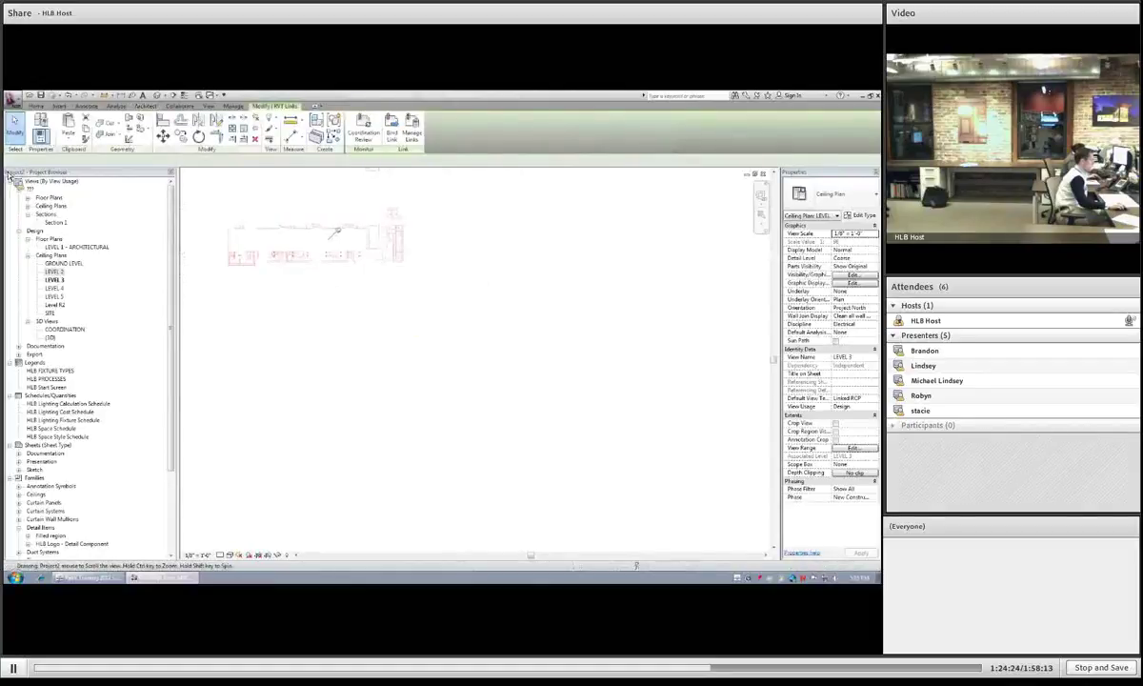
# Step: Reopen Section 1 and set its far clip offset to 0' 1"
pyautogui.rightClick(59, 227)
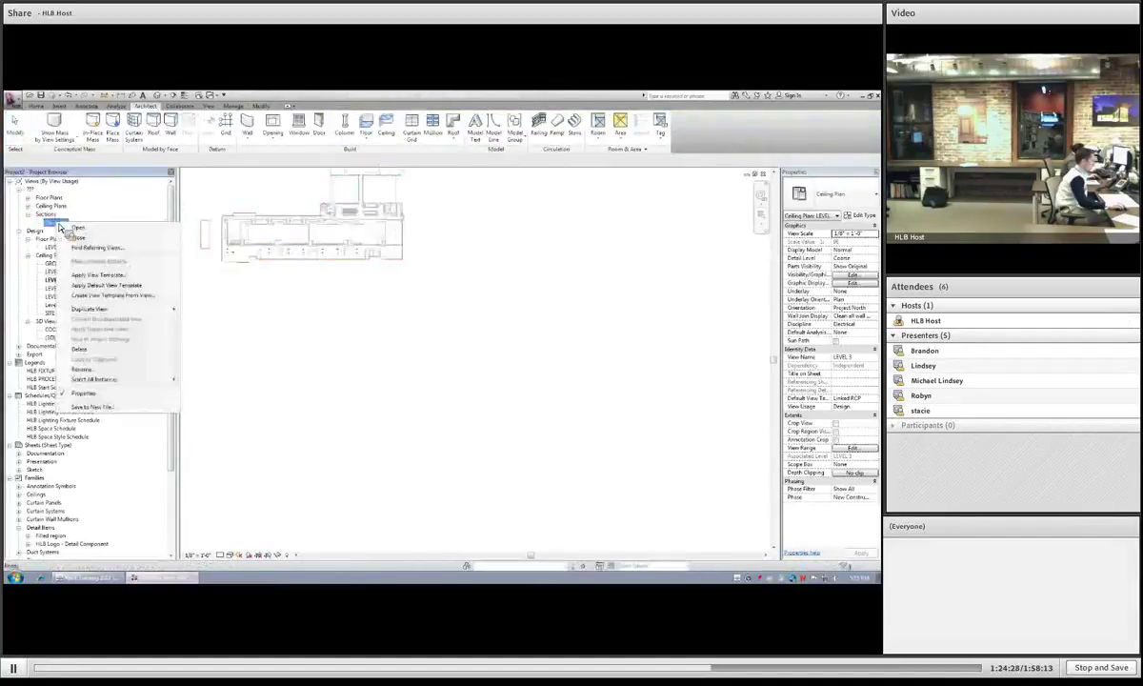
pyautogui.click(79, 228)
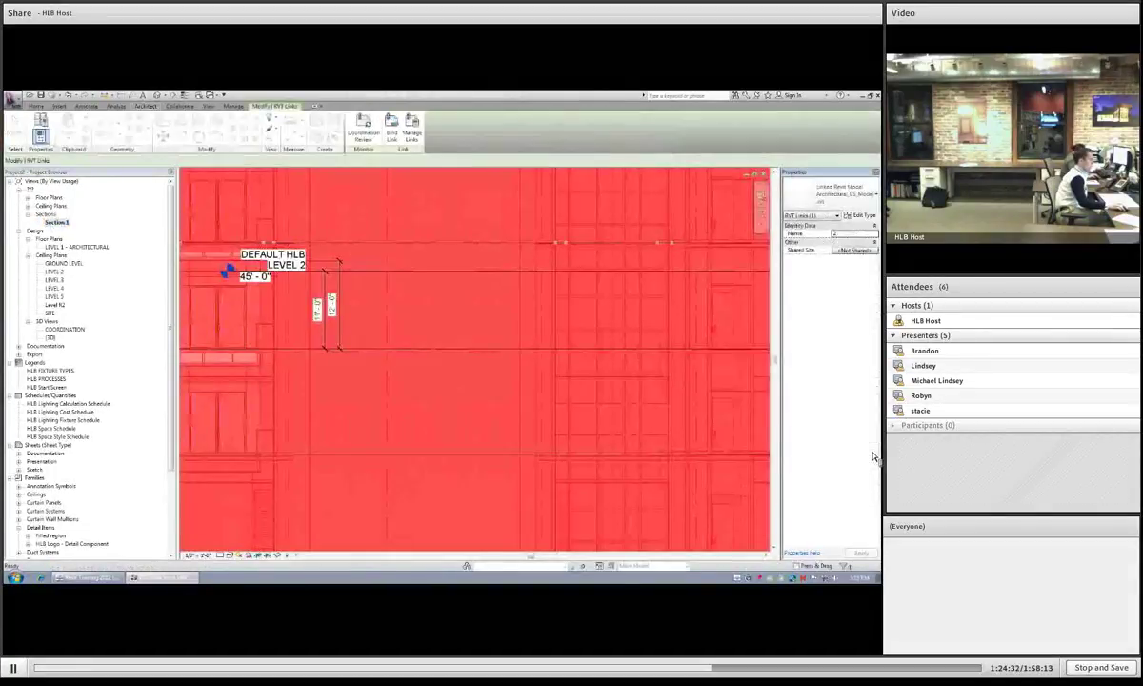
pyautogui.click(58, 225)
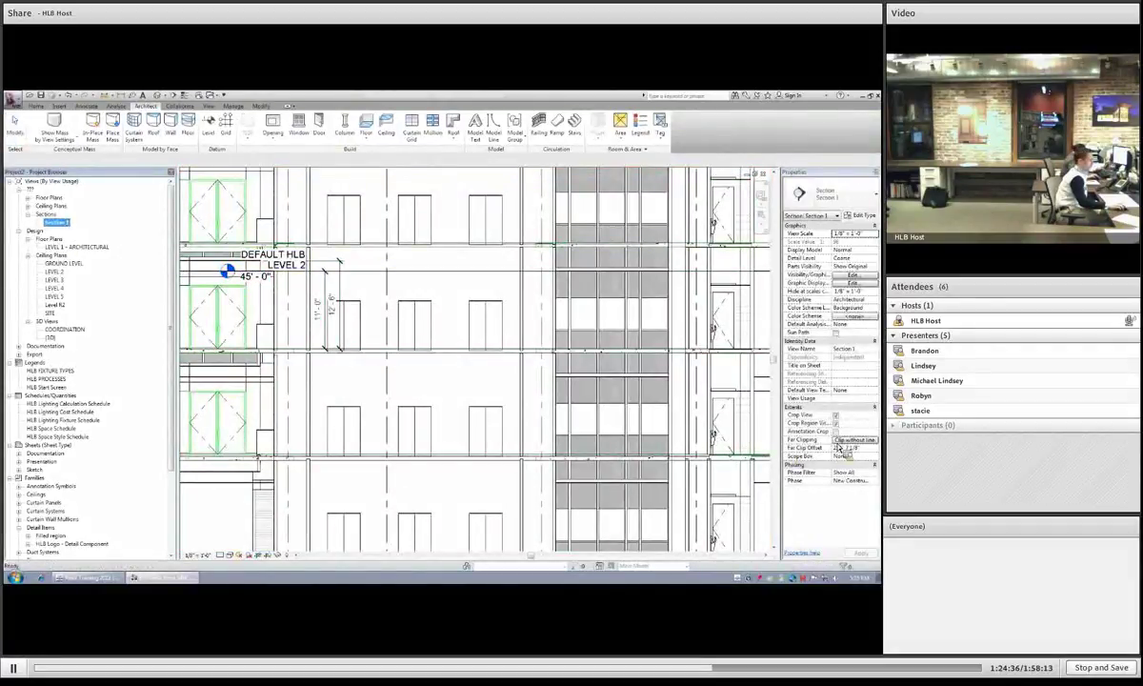
pyautogui.click(841, 446)
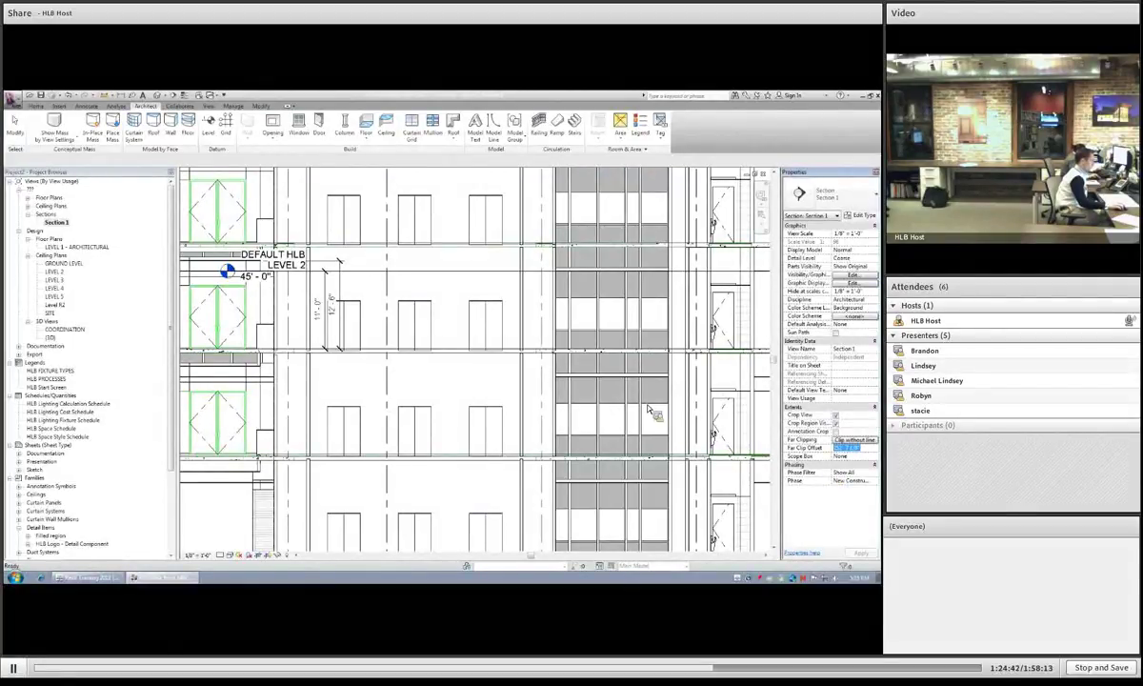
pyautogui.write('0\' 1"')
pyautogui.click(860, 552)
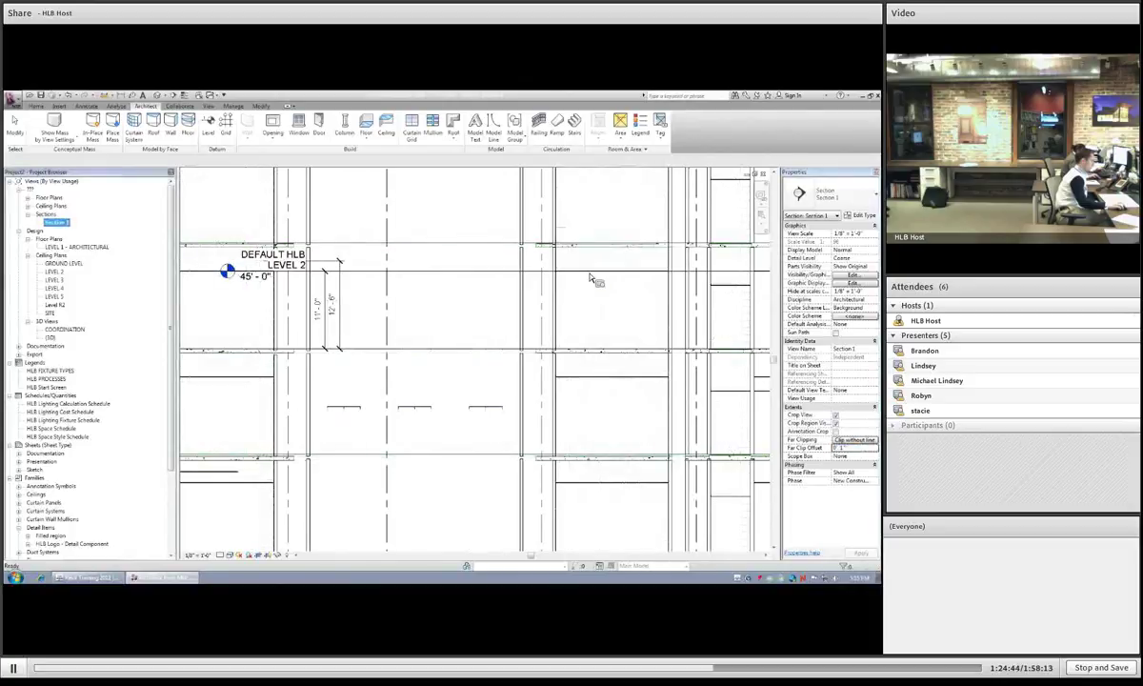
# Step: Extend the 45' - 0" level's end beside the ceiling dimensions farther away from them
pyautogui.scroll(-4, 433, 347)
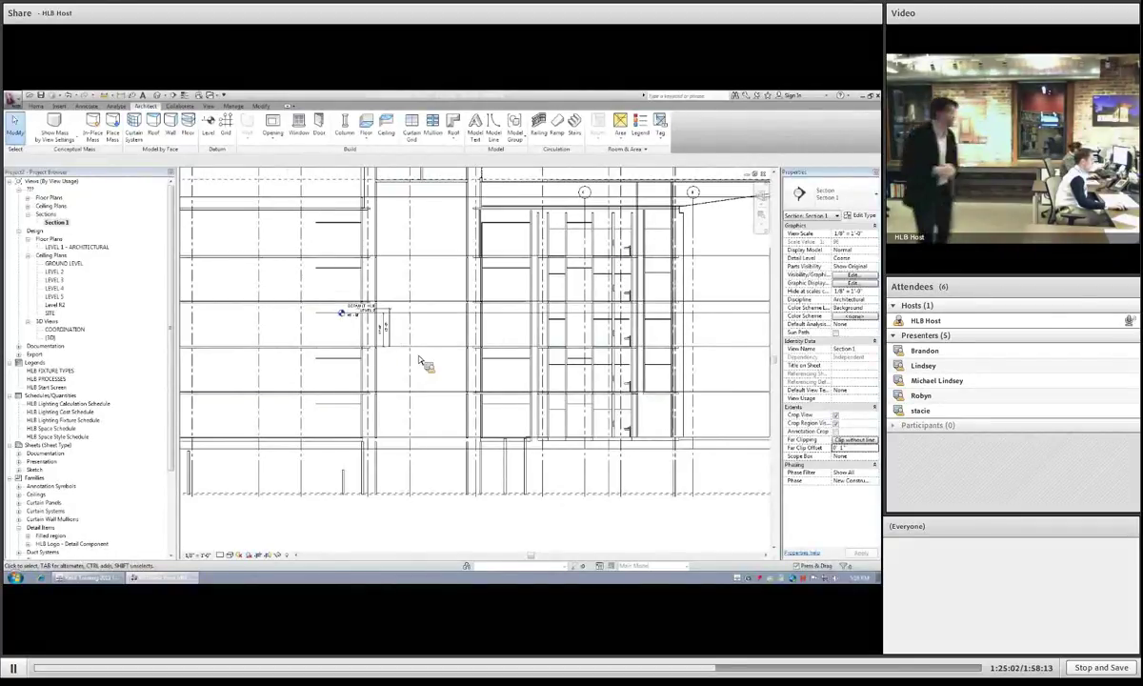
pyautogui.click(368, 313)
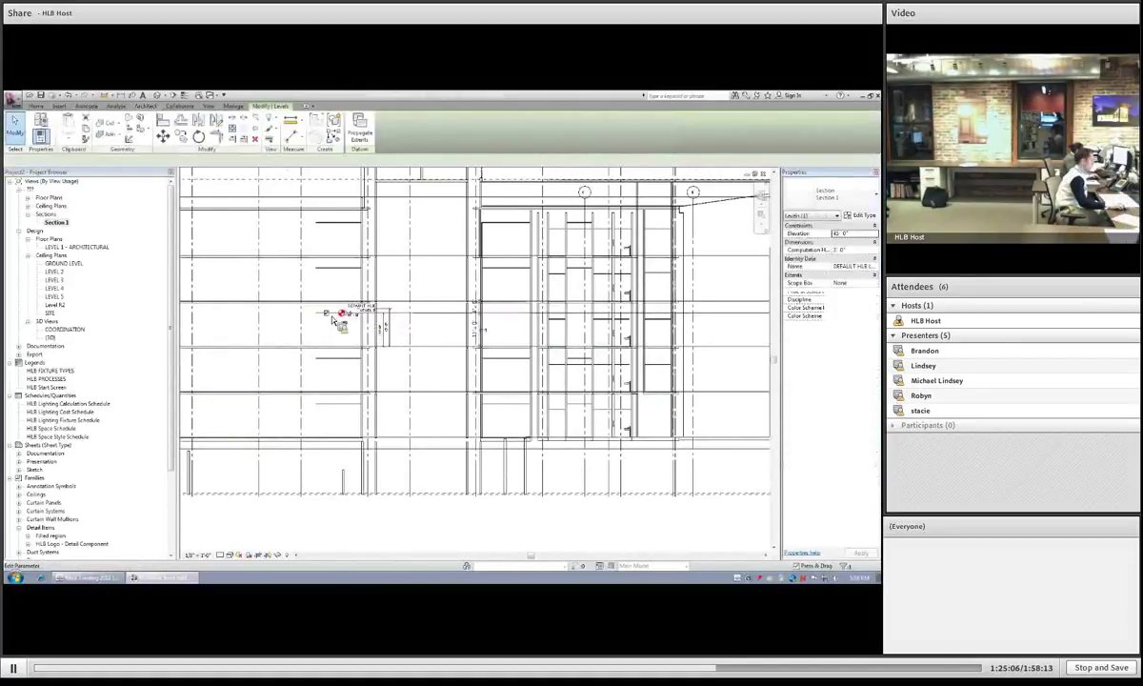
pyautogui.moveTo(332, 314); pyautogui.dragTo(278, 330)
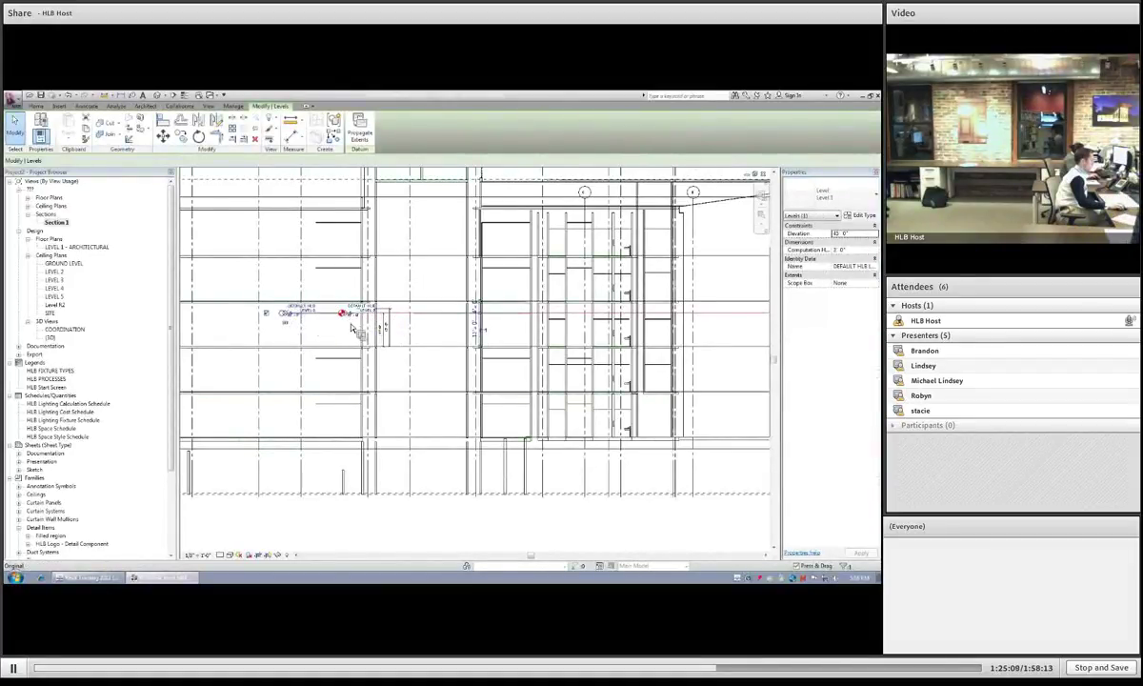
# Step: Rename the 45' - 0" level as LEVEL 3 - LOW CEILING and accept renaming its corresponding views
pyautogui.scroll(5, 481, 329)
pyautogui.click(477, 318)
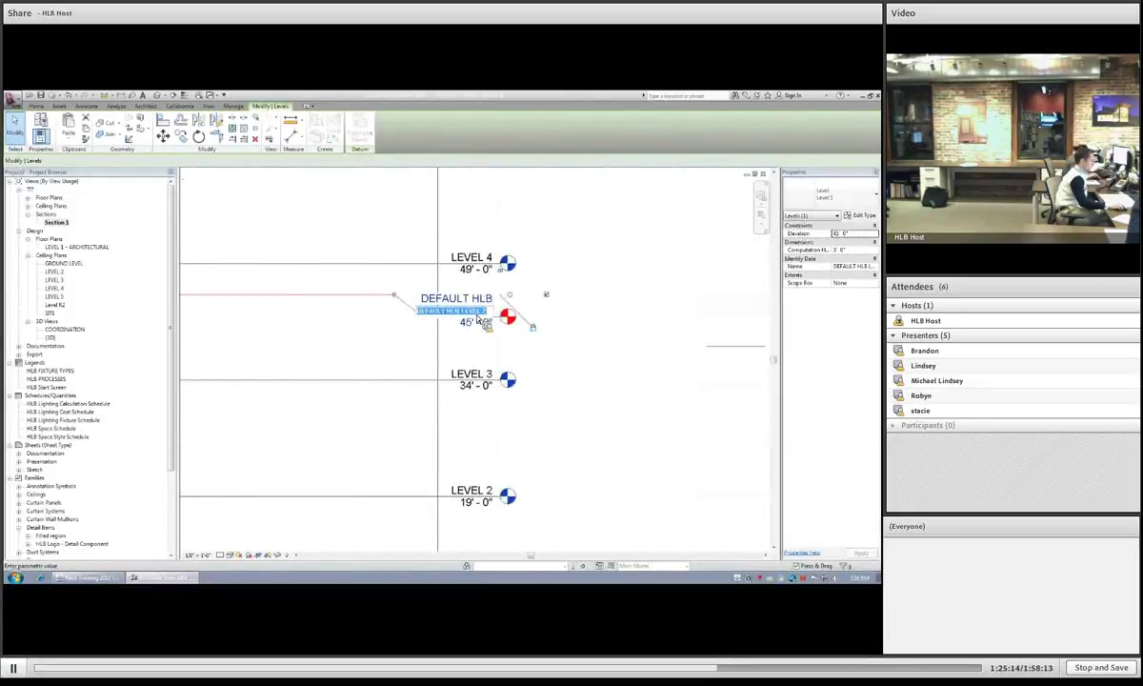
pyautogui.write('level 3')
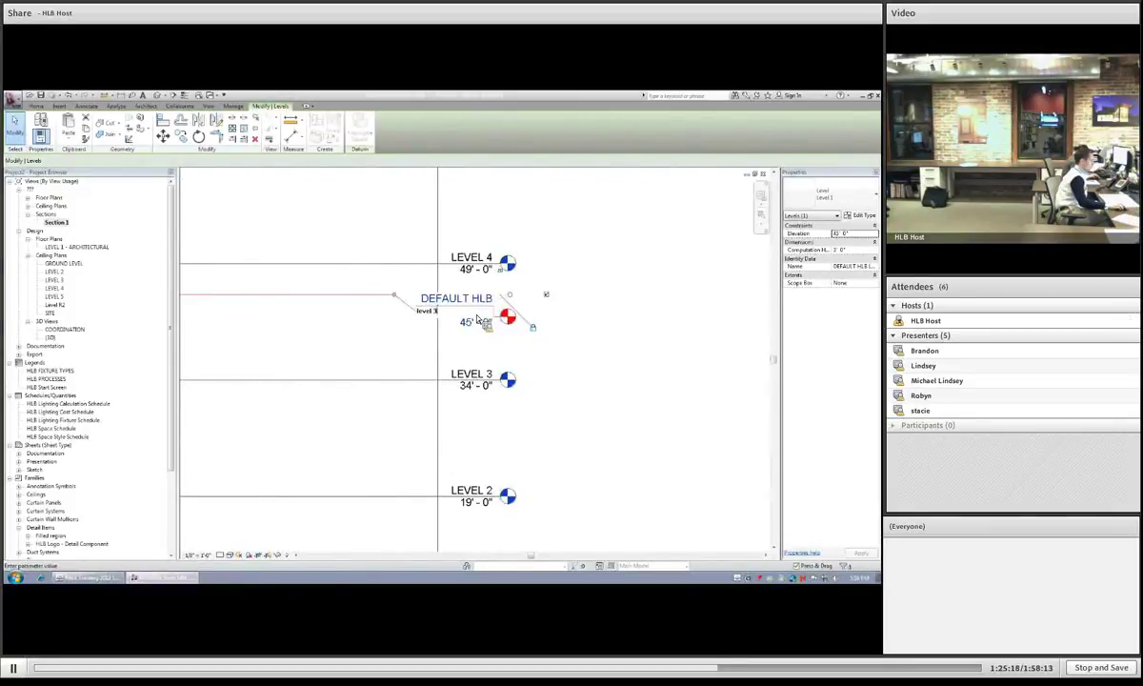
pyautogui.press('BackSpace')
pyautogui.press('BackSpace')
pyautogui.press('BackSpace')
pyautogui.press('BackSpace')
pyautogui.press('BackSpace')
pyautogui.write('LEVEL 3 - LOW CEILING')
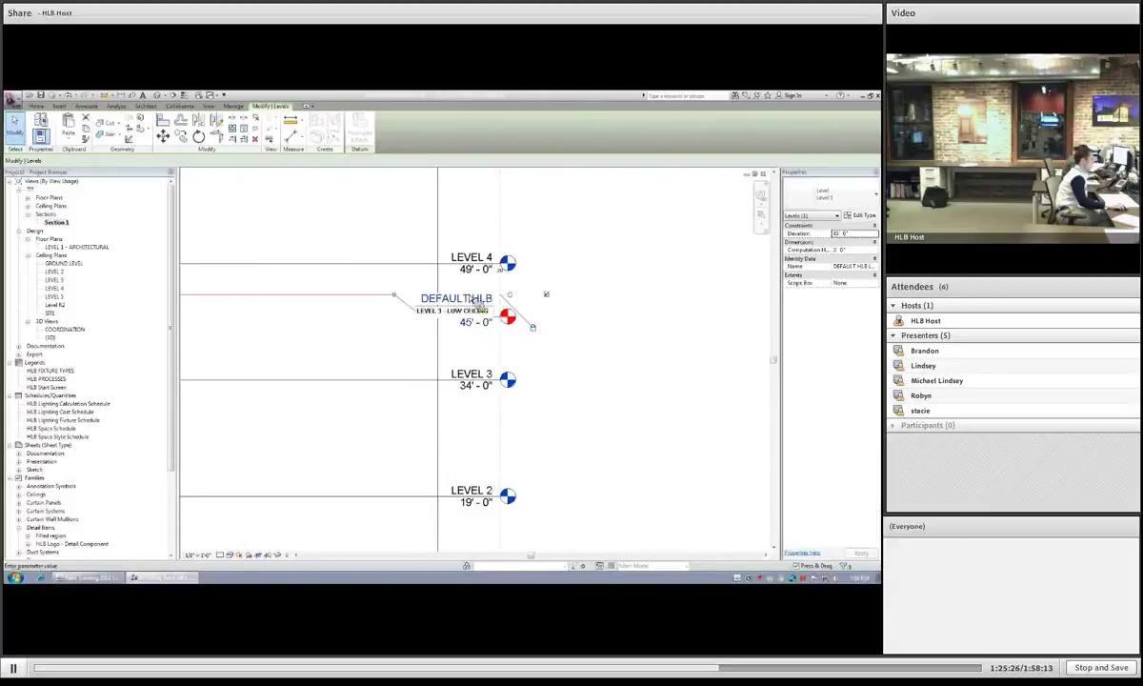
pyautogui.press('Return')
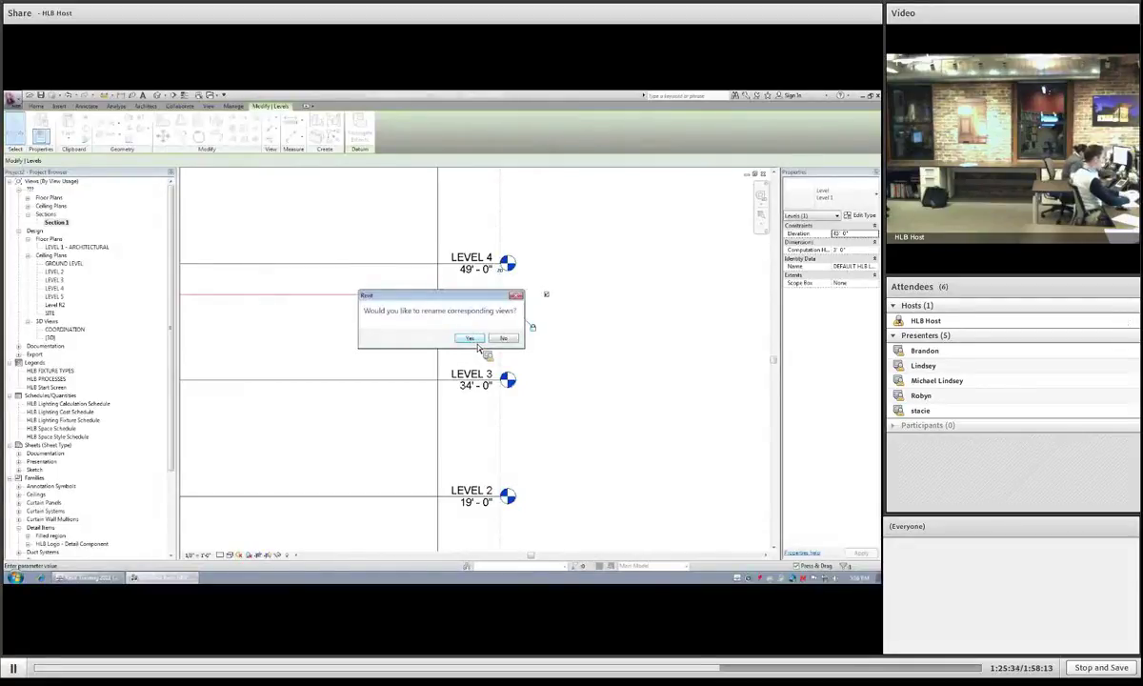
pyautogui.press('Return')
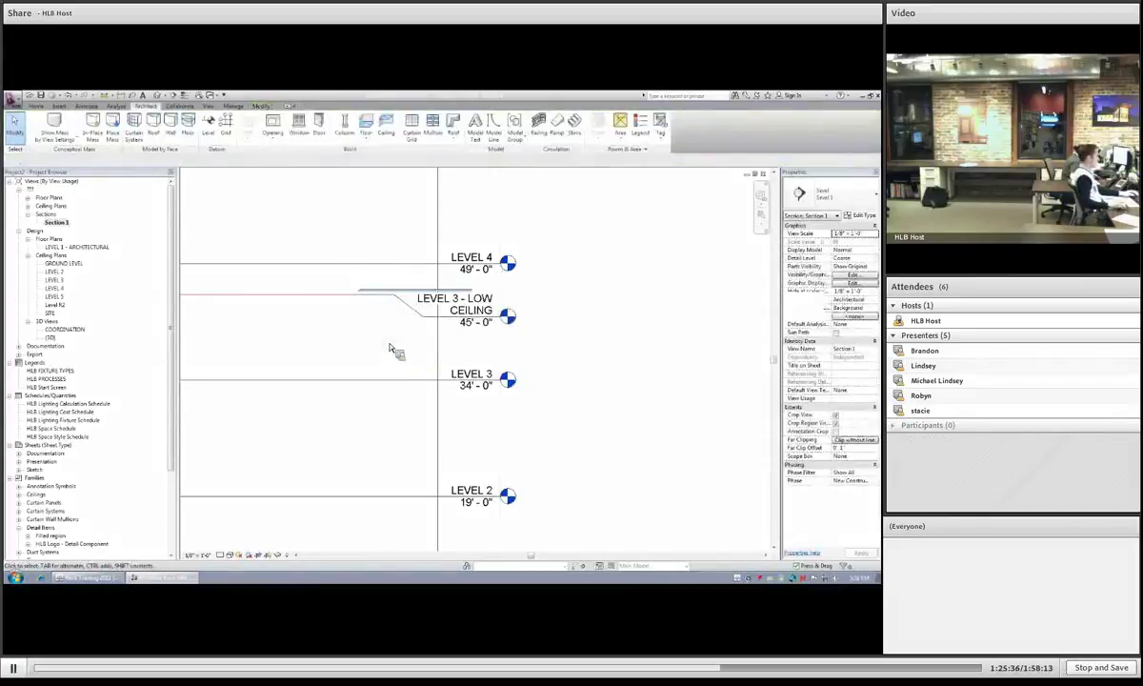
# Step: Copy the LEVEL 3 - LOW CEILING level straight up to an elevation of 46' - 6"
pyautogui.scroll(-3, 390, 343)
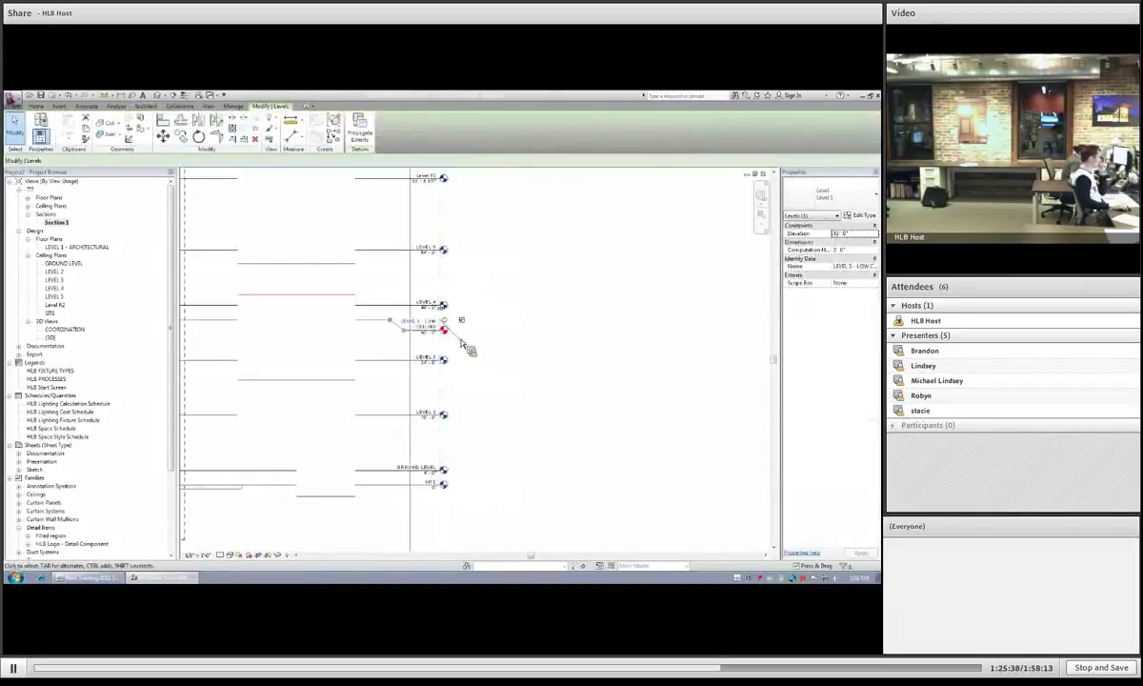
pyautogui.scroll(3, 414, 325)
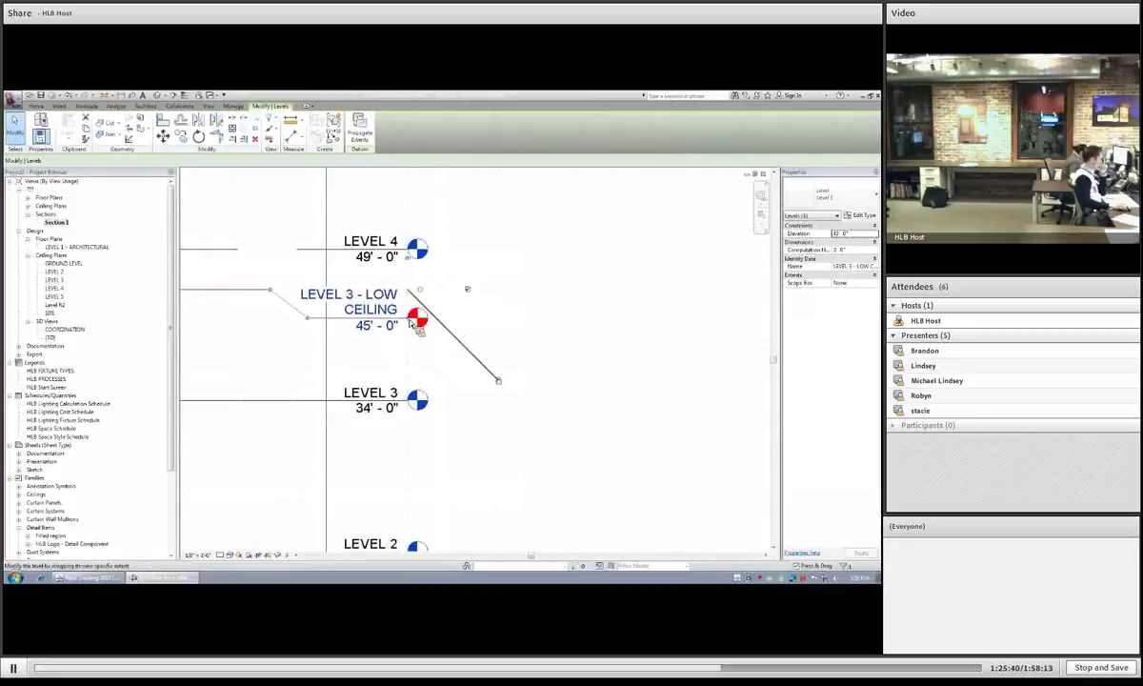
pyautogui.click(440, 355)
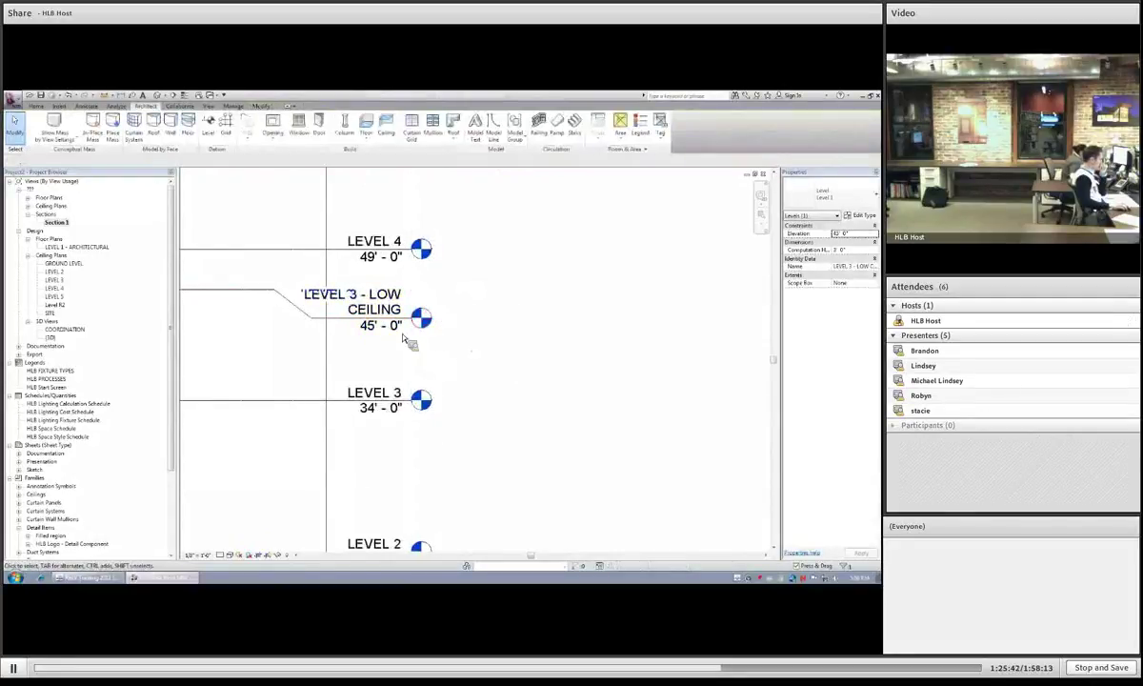
pyautogui.click(377, 312)
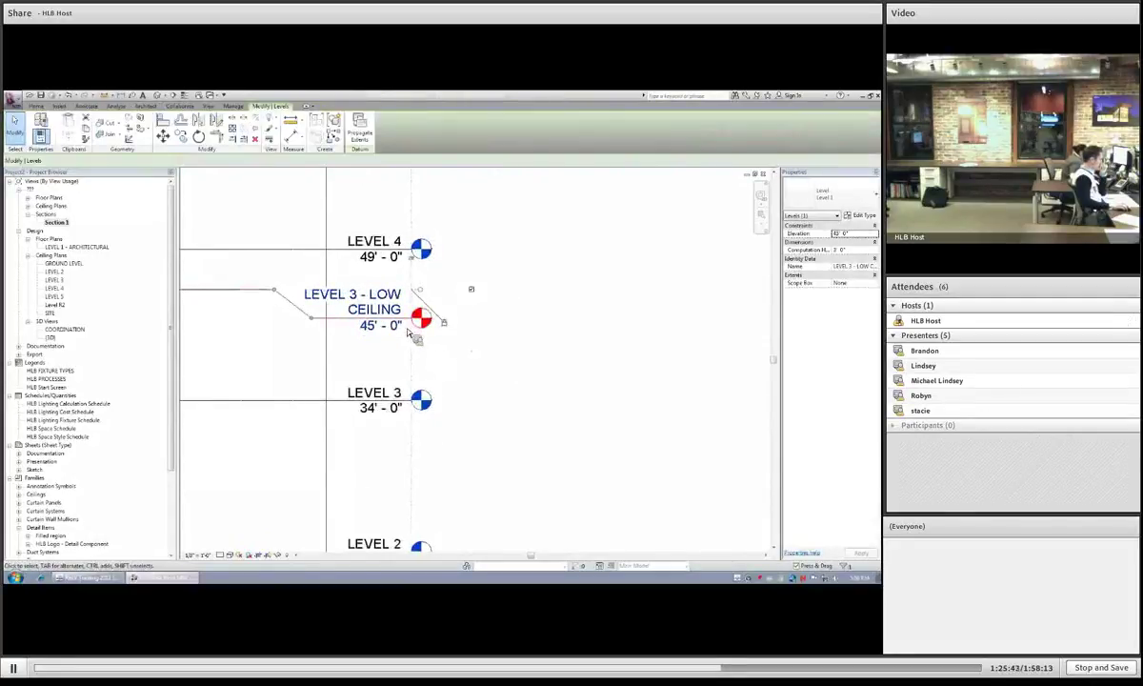
pyautogui.press('c')
pyautogui.press('o')
pyautogui.click(485, 363)
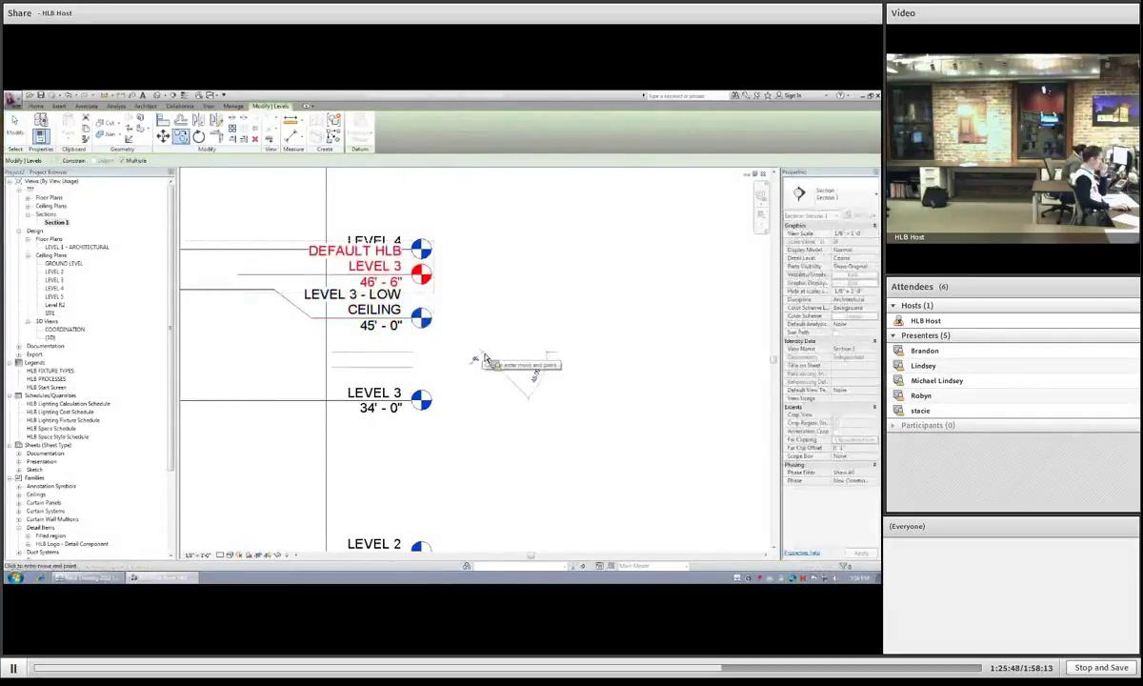
pyautogui.click(484, 359)
pyautogui.click(478, 360)
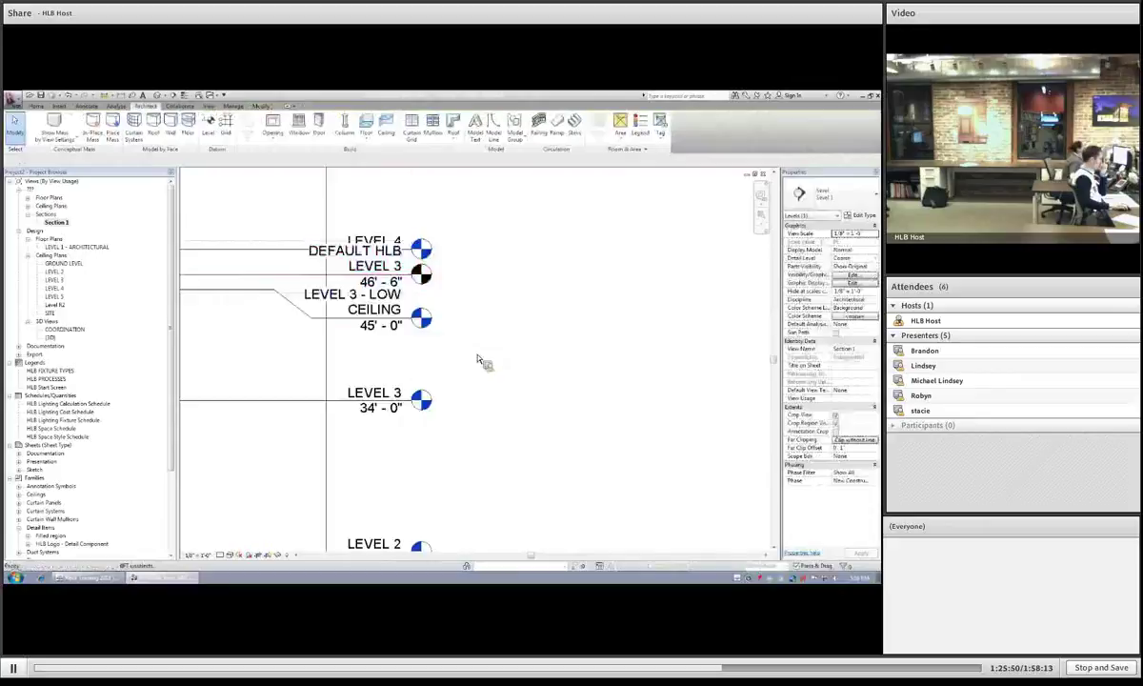
# Step: Check the copied level against the ceiling dimensions and along its line through the building section
pyautogui.scroll(-3, 478, 360)
pyautogui.scroll(-2, 341, 333)
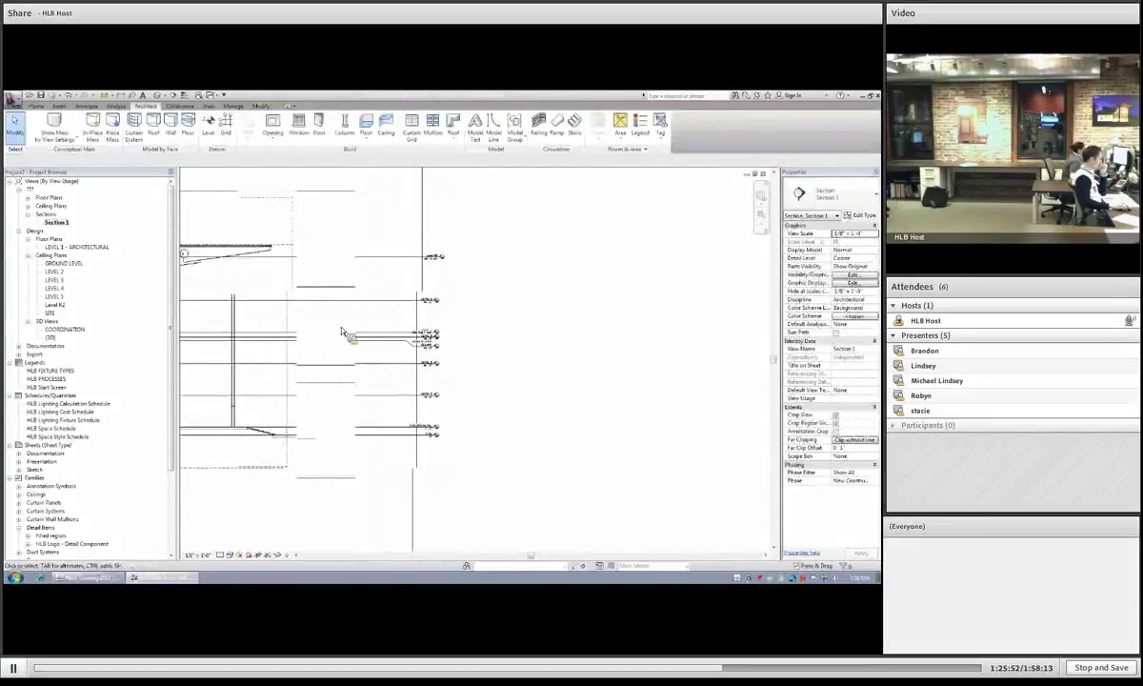
pyautogui.moveTo(293, 369); pyautogui.dragTo(451, 336, button='middle')
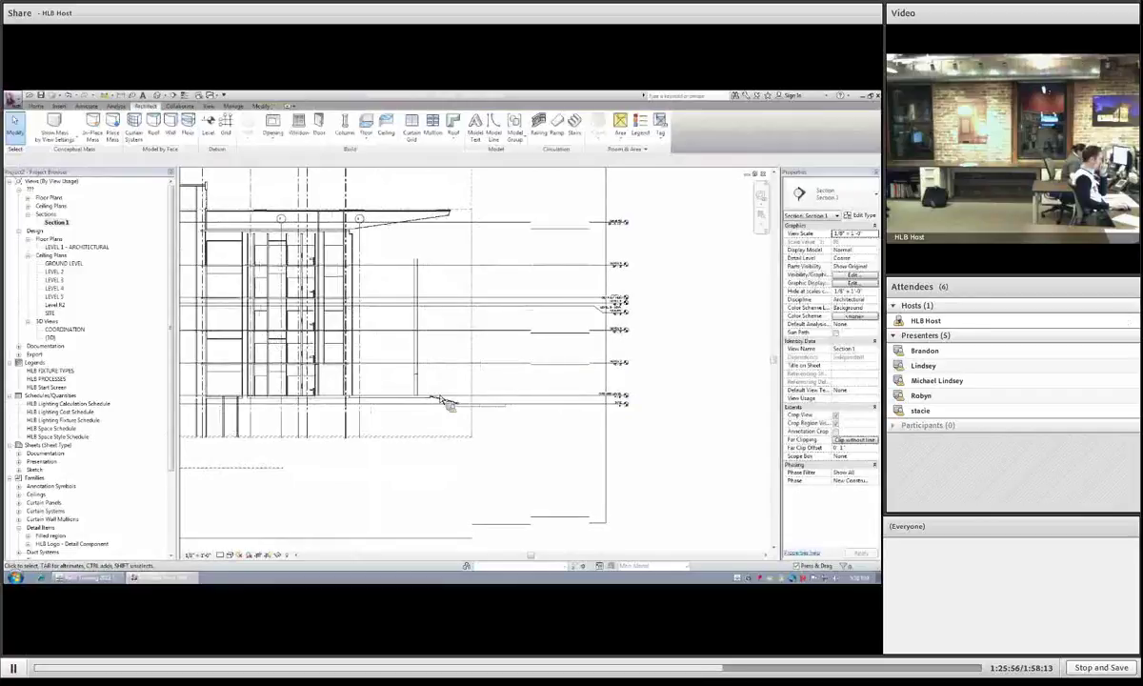
pyautogui.scroll(4, 310, 286)
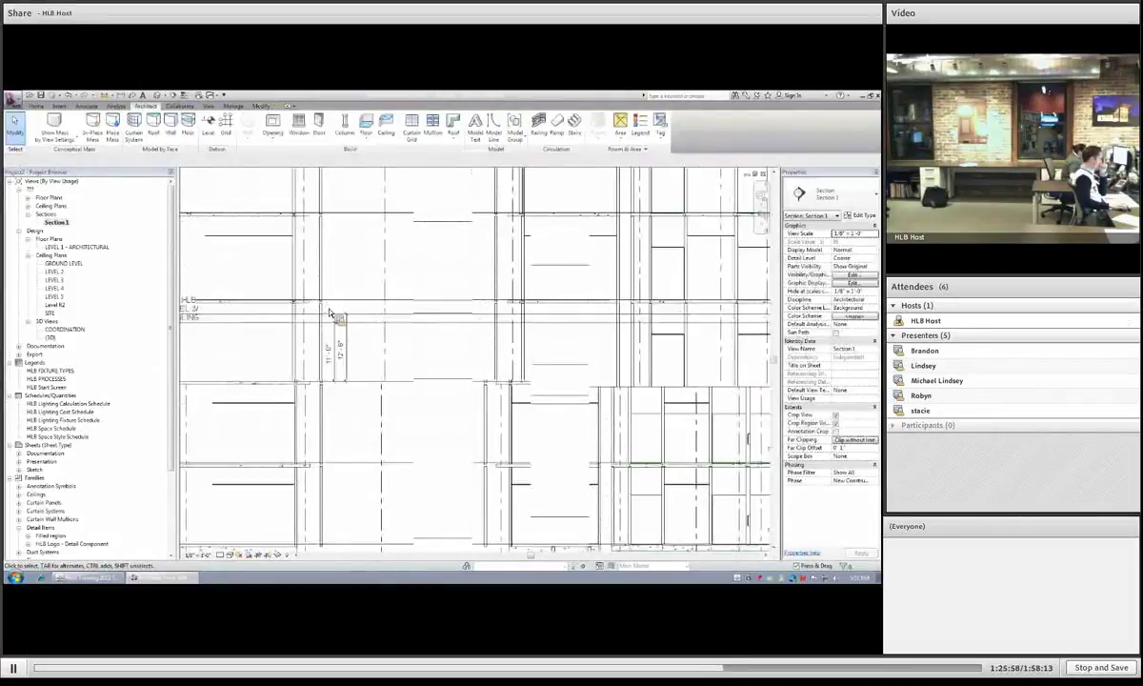
pyautogui.scroll(2, 331, 313)
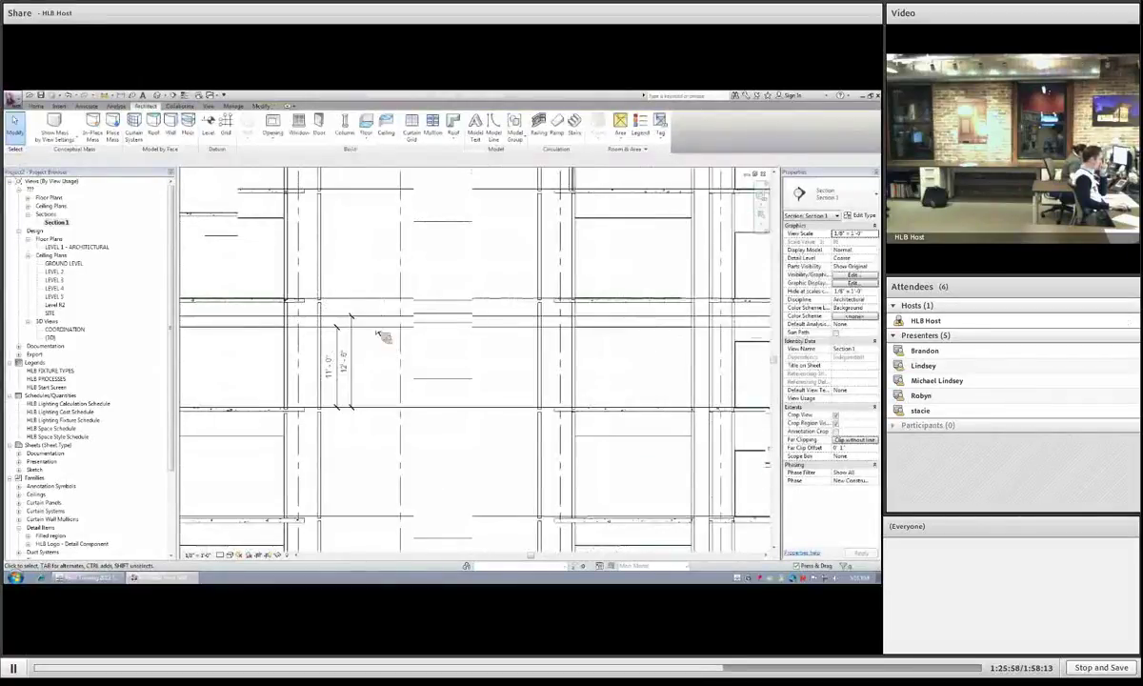
pyautogui.click(405, 408)
pyautogui.scroll(-3, 403, 414)
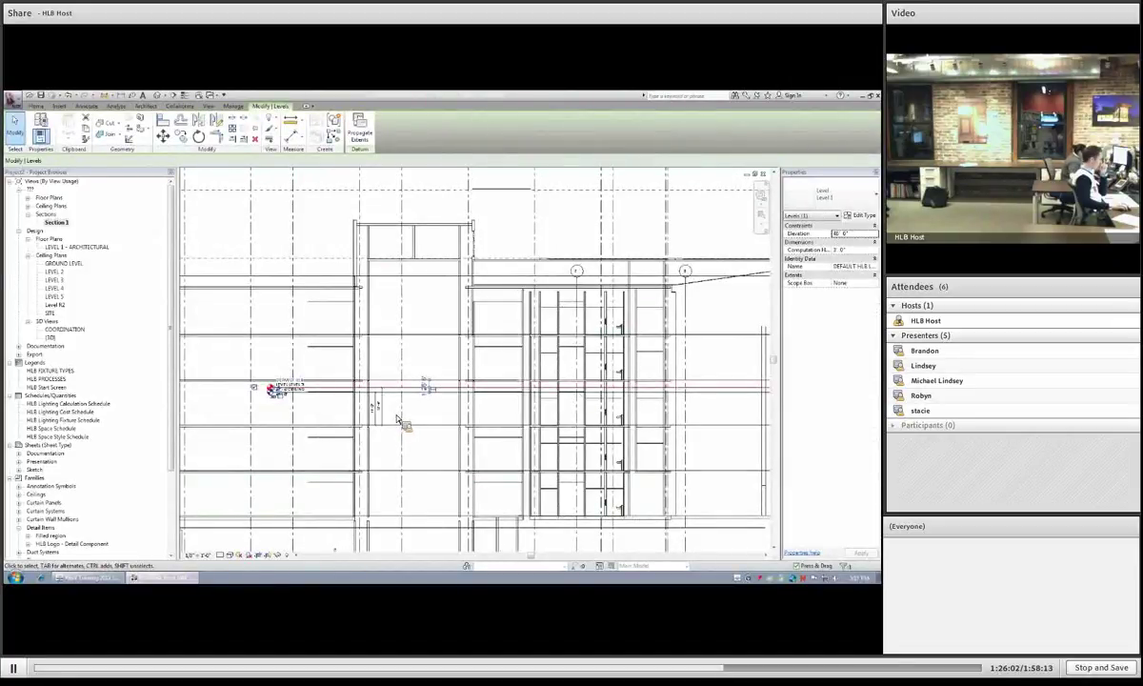
pyautogui.scroll(-2, 617, 371)
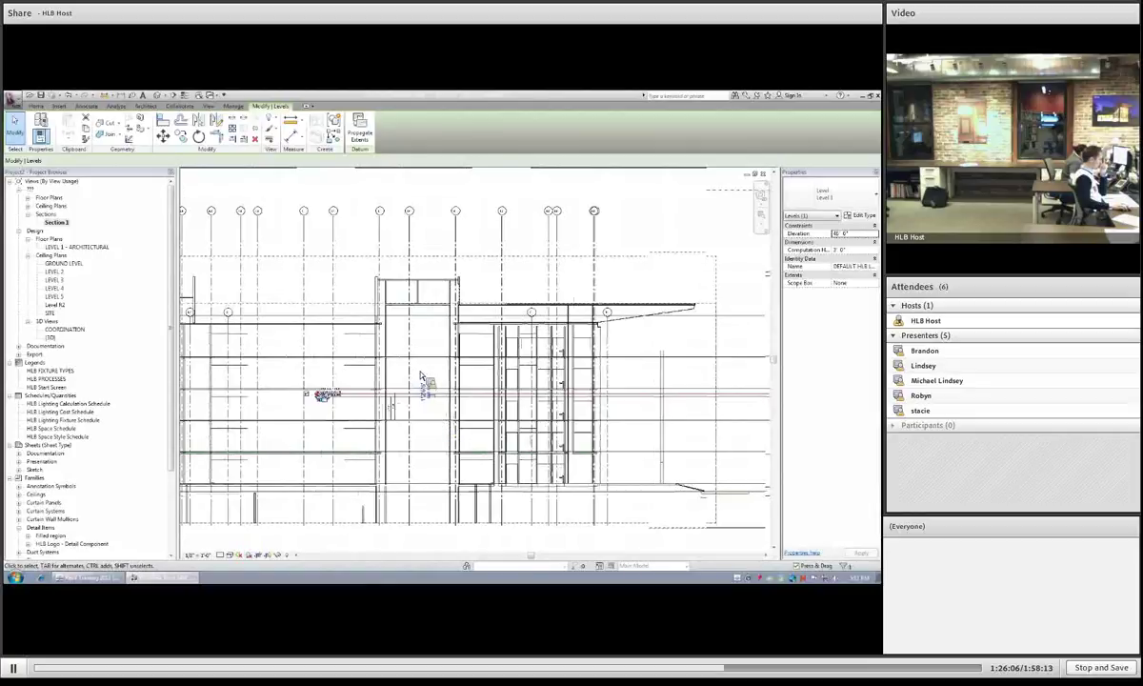
# Step: Rename the 46' - 6" level as LEVEL 3 - UPPER CEILING
pyautogui.scroll(5, 422, 374)
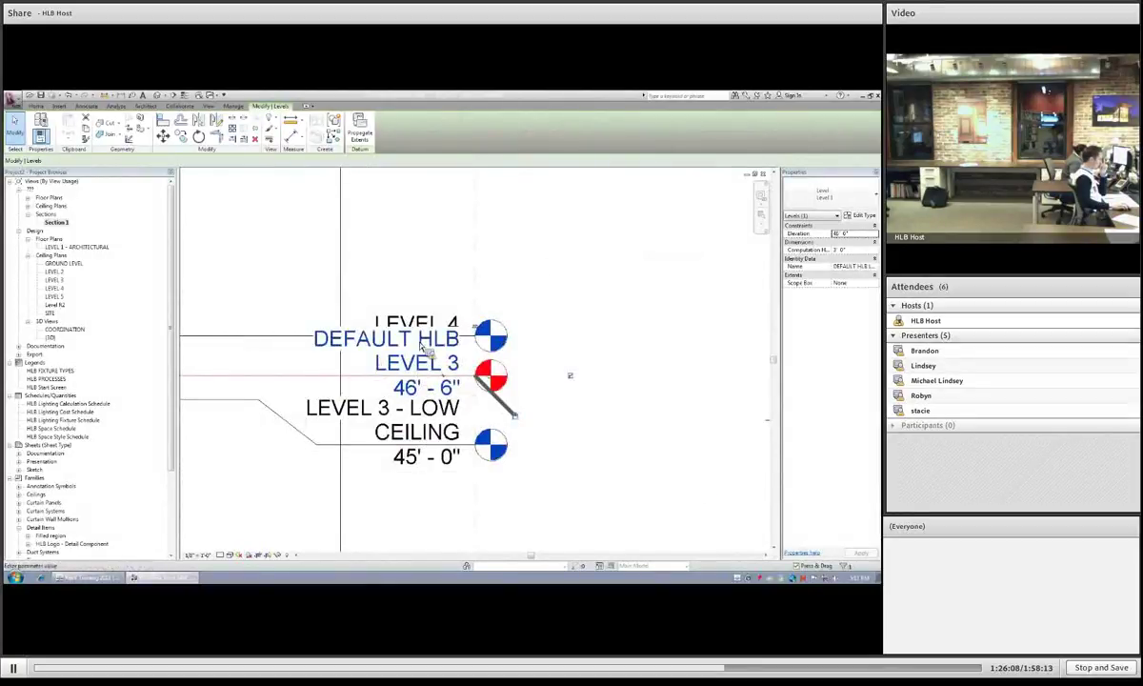
pyautogui.doubleClick(428, 372)
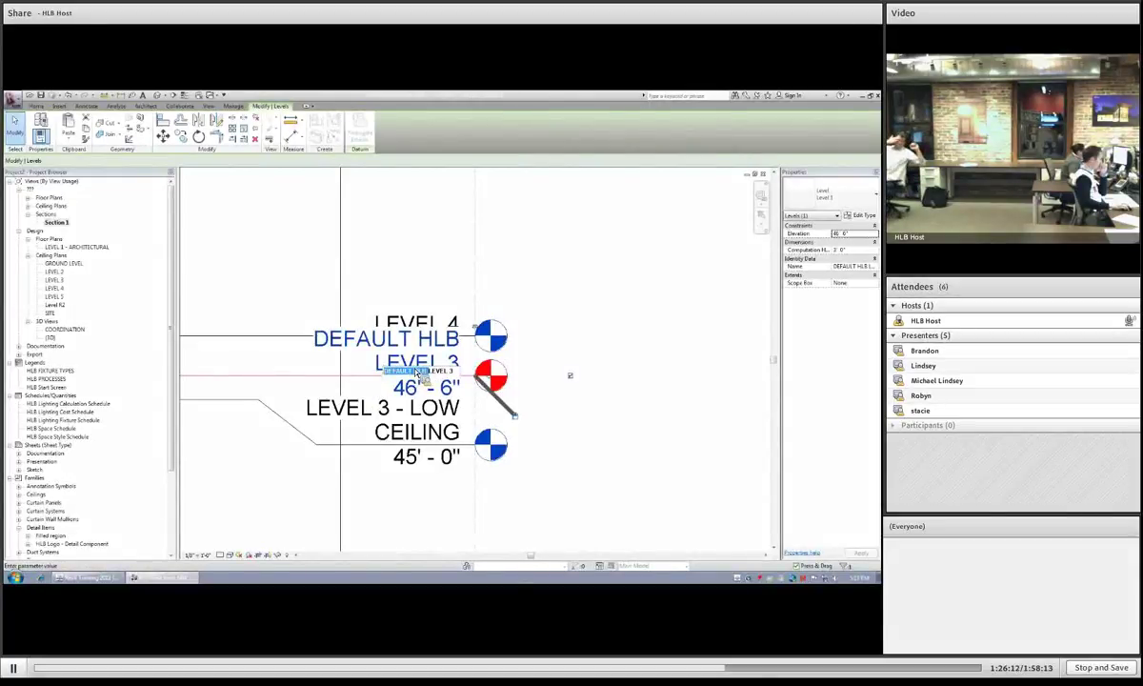
pyautogui.write('LEVEL 3 - UPPER CEILING')
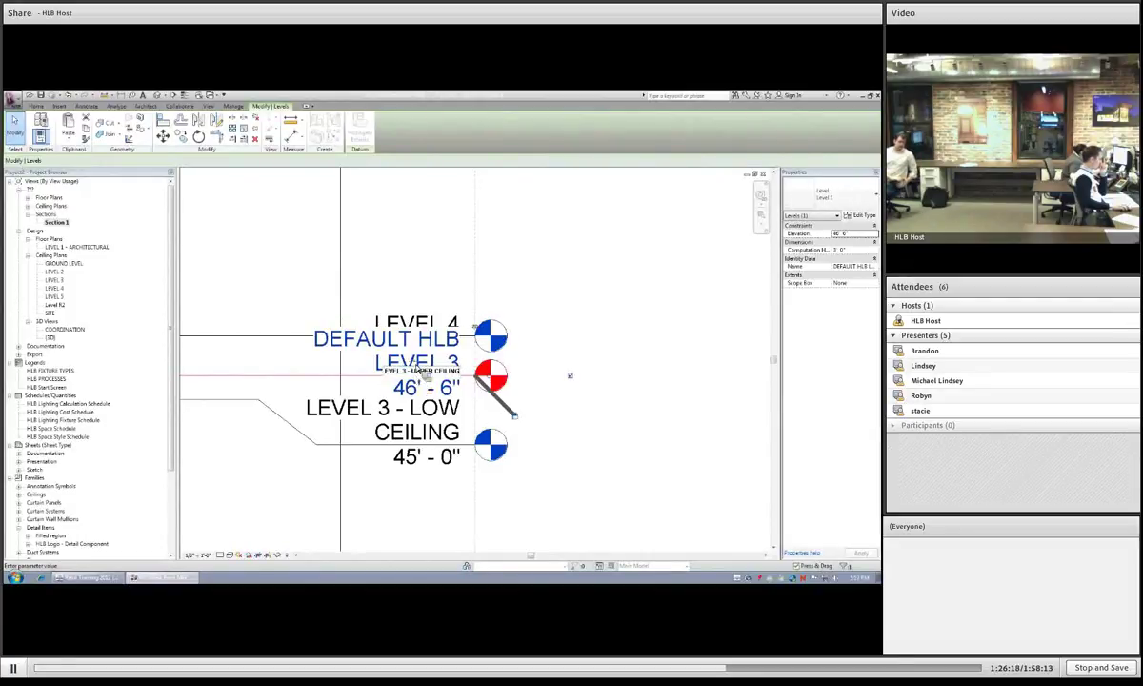
pyautogui.click(421, 282)
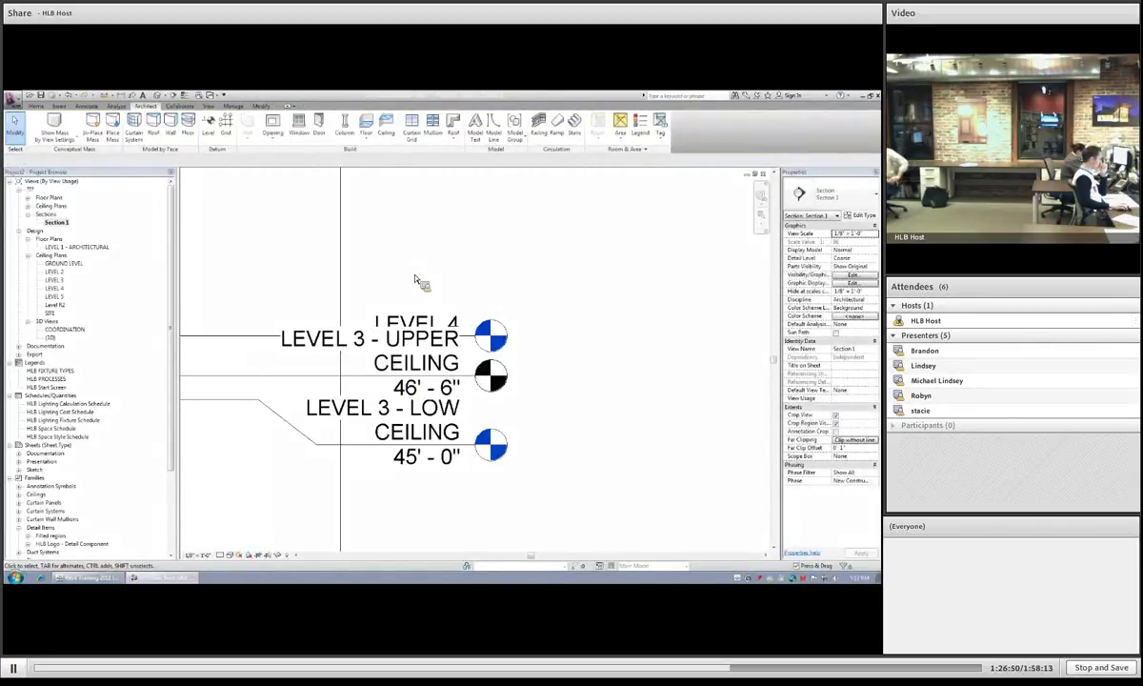
pyautogui.doubleClick(444, 458)
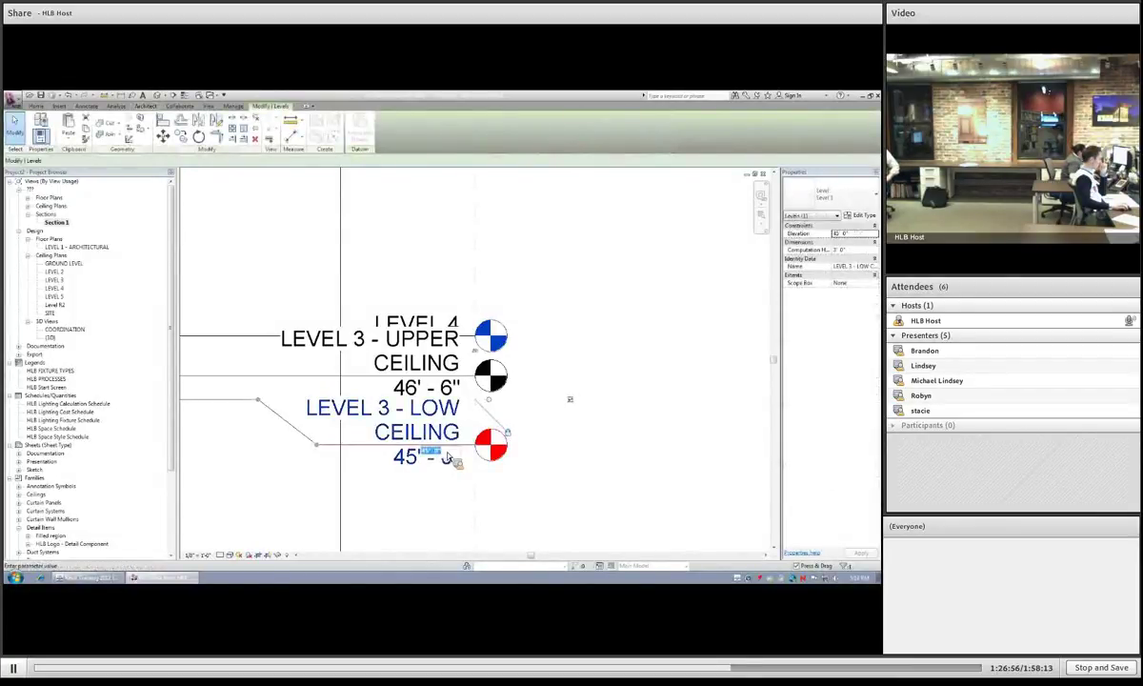
pyautogui.click(554, 287)
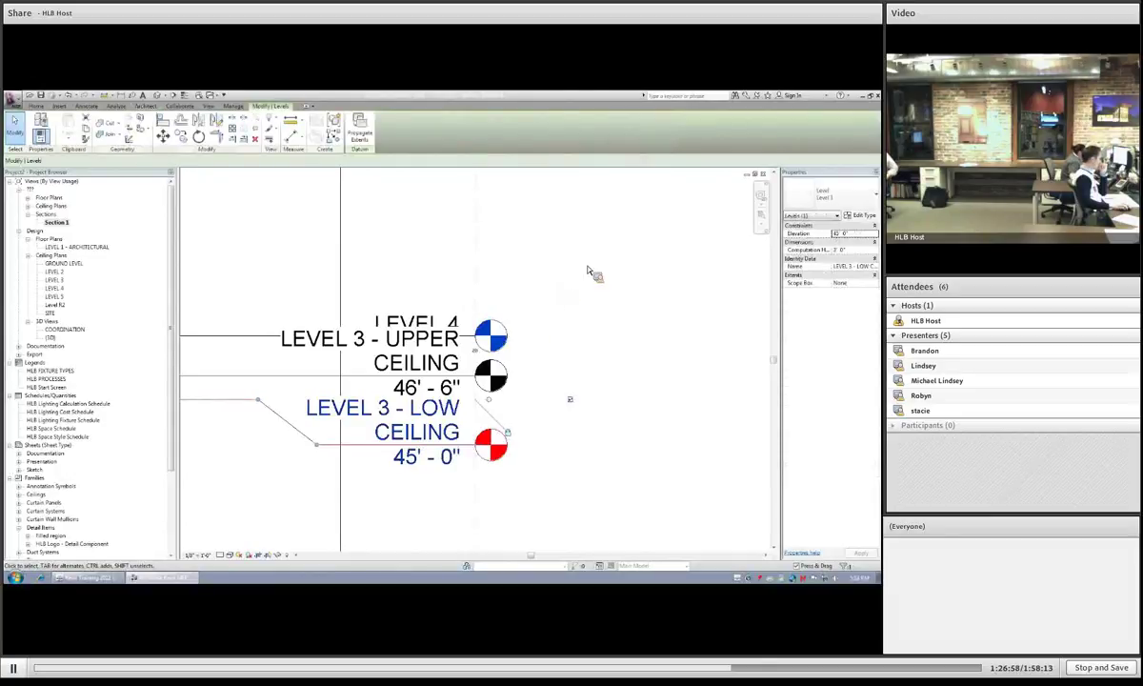
pyautogui.click(590, 235)
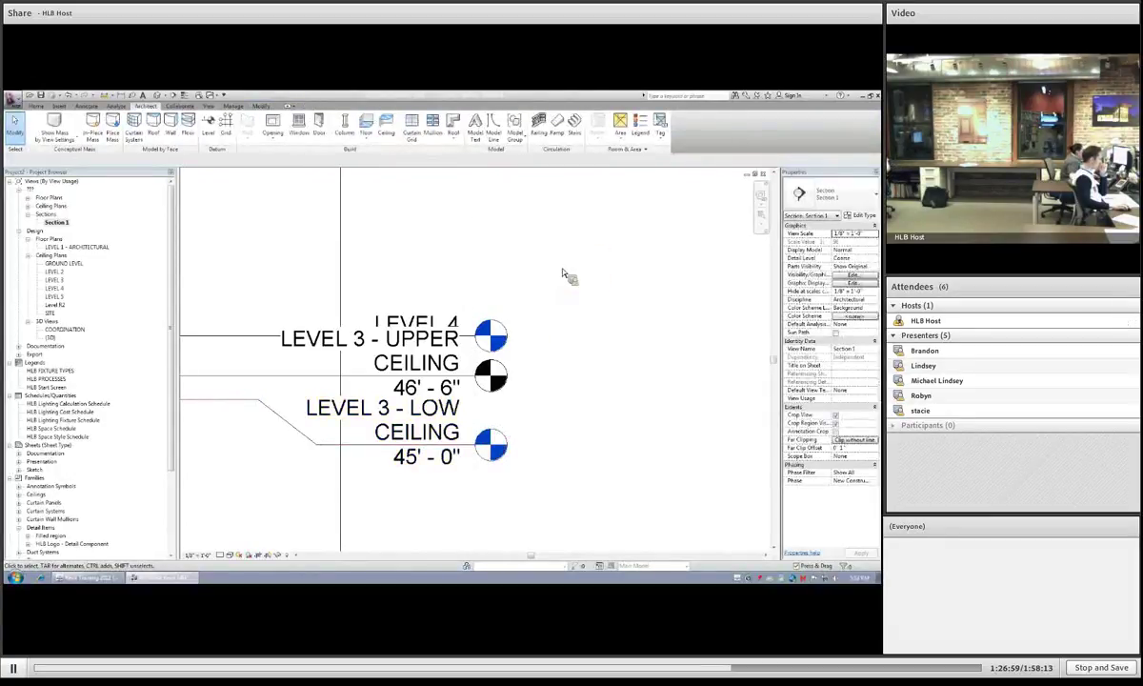
pyautogui.click(490, 447)
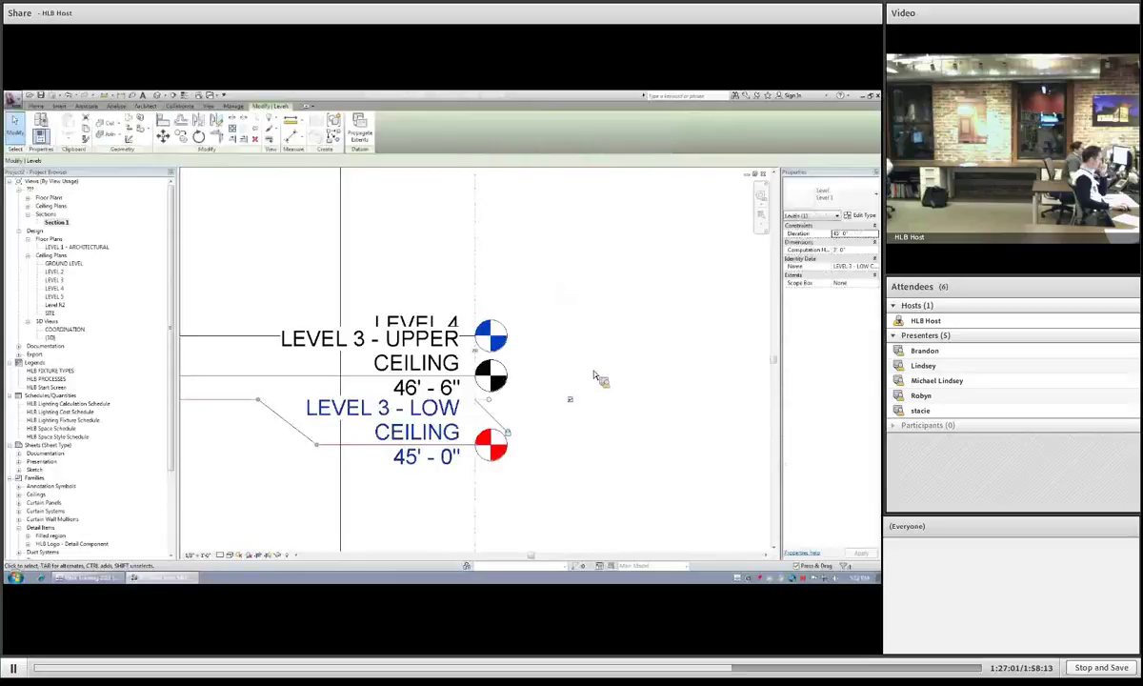
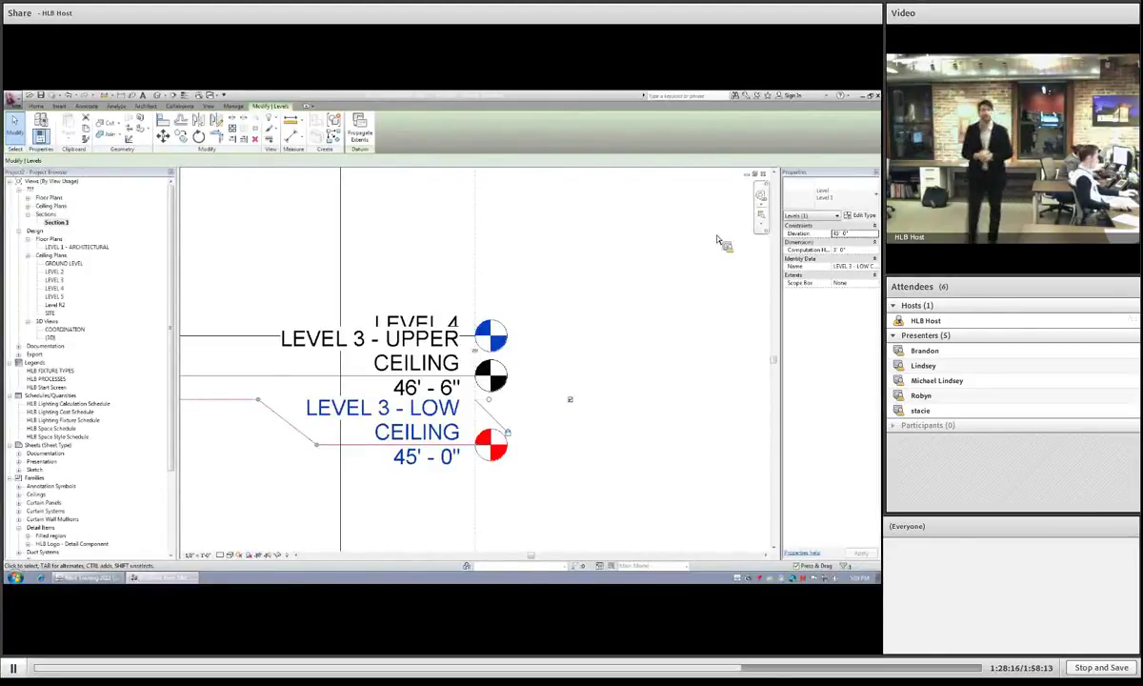
# Step: Set the section view's scale to 1/4" = 1'-0"
pyautogui.click(206, 556)
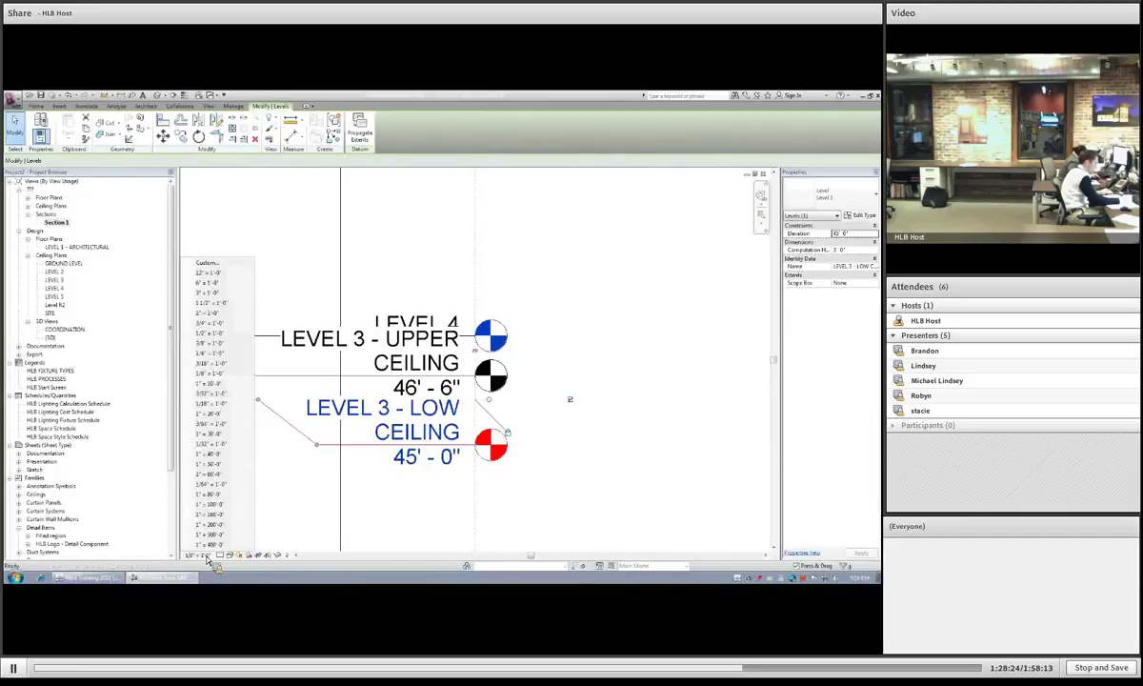
pyautogui.click(225, 355)
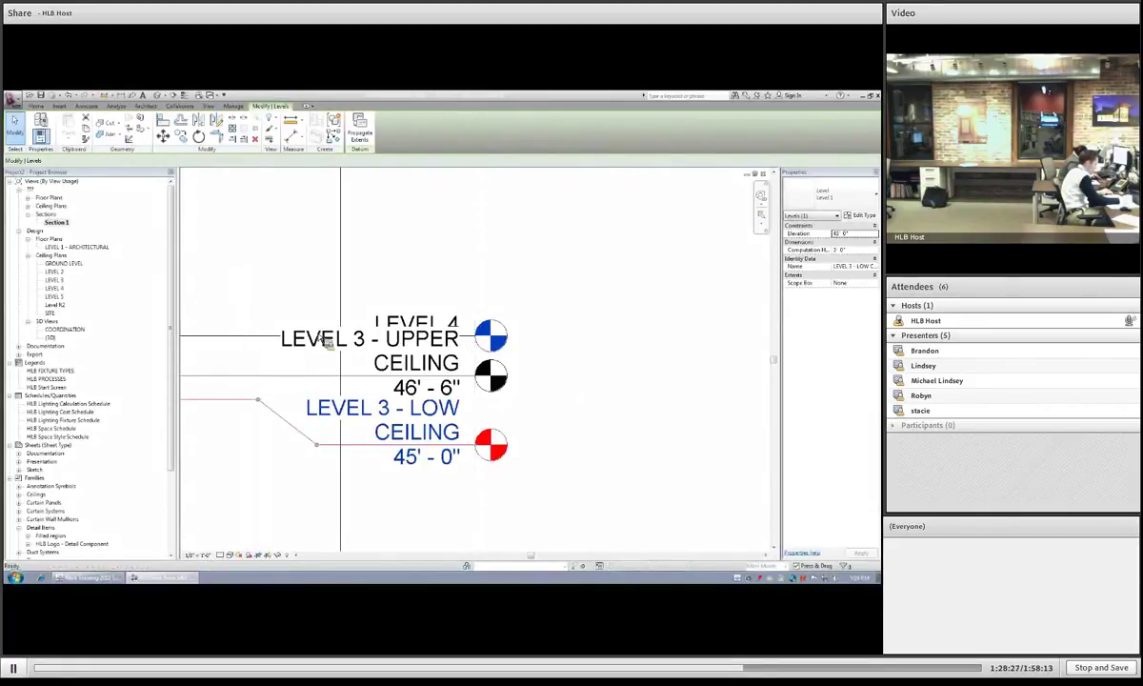
pyautogui.click(293, 294)
# Step: Add an elbow to the LEVEL 4 line and offset its head upward, clear of the ceiling level labels
pyautogui.press('z')
pyautogui.press('f')
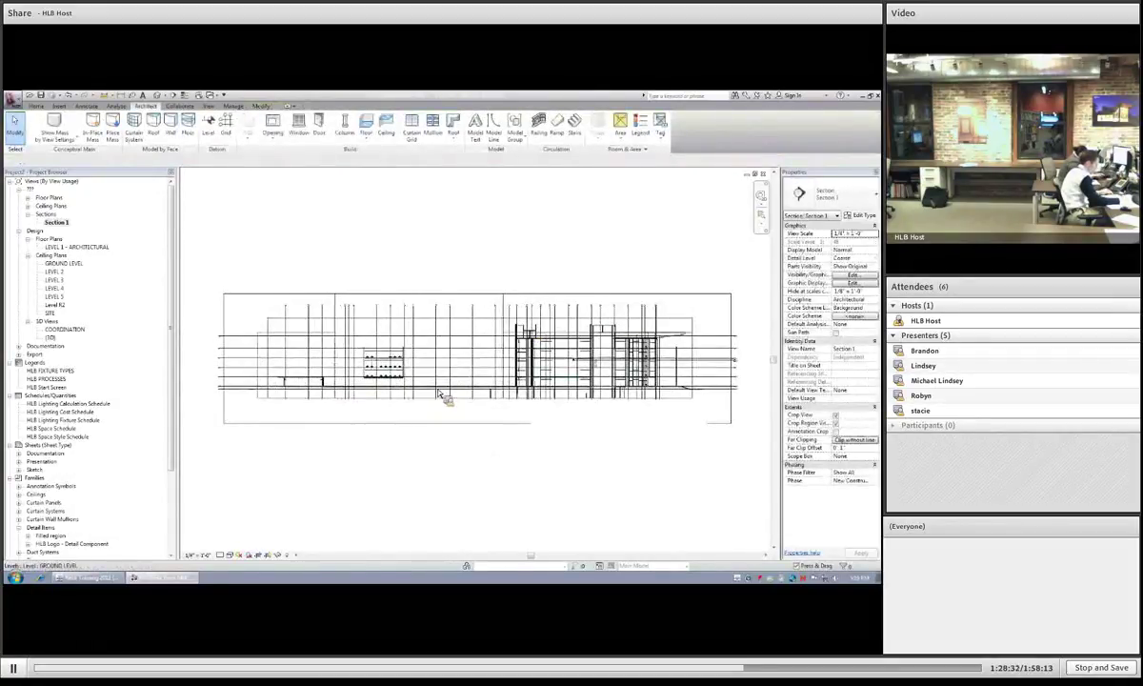
pyautogui.scroll(5, 755, 394)
pyautogui.press('z')
pyautogui.press('r')
pyautogui.moveTo(434, 297)
pyautogui.mouseDown()
pyautogui.moveTo(522, 358)
pyautogui.moveTo(419, 349)
pyautogui.moveTo(488, 320)
pyautogui.moveTo(520, 350)
pyautogui.moveTo(493, 353)
pyautogui.moveTo(397, 310)
pyautogui.moveTo(399, 294)
pyautogui.moveTo(426, 292)
pyautogui.mouseUp()
pyautogui.click(566, 375)
pyautogui.click(410, 249)
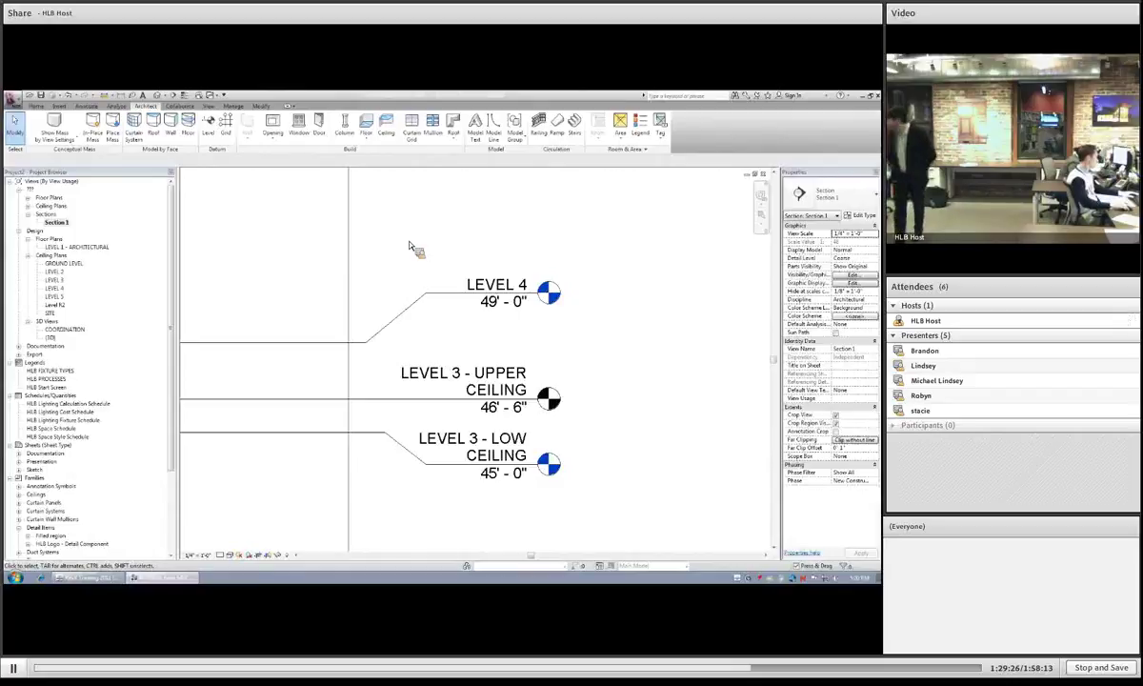
# Step: Rename the LEVEL 3 - UPPER CEILING level as LEVEL 3 (12'6" CLG)
pyautogui.doubleClick(514, 387)
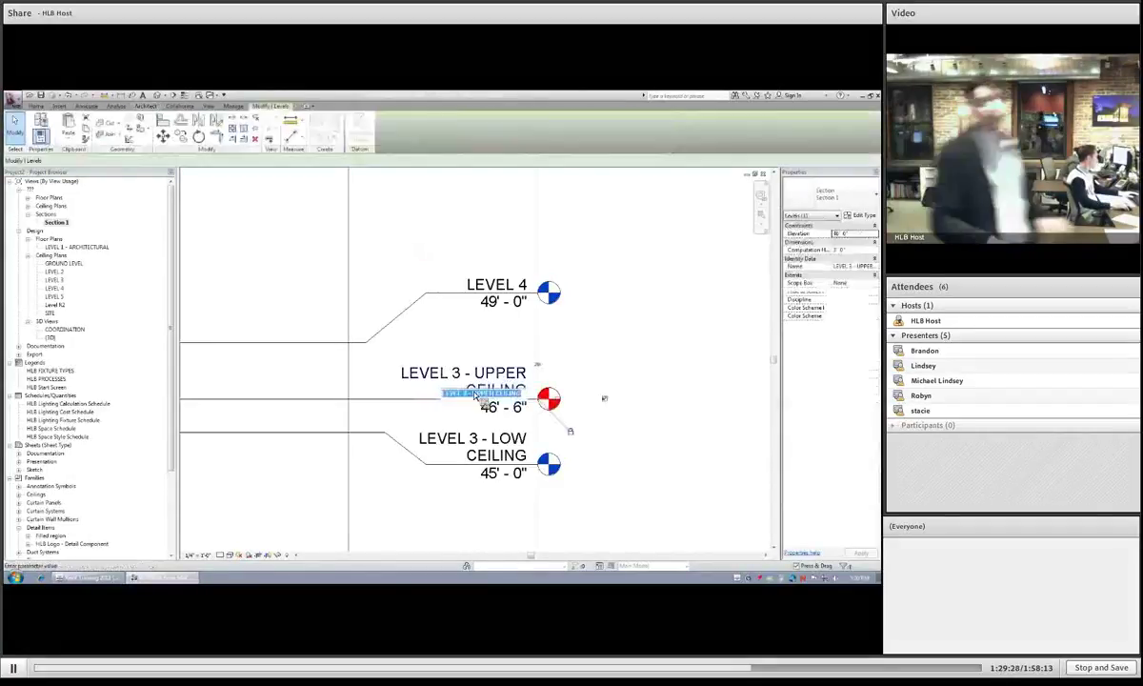
pyautogui.moveTo(472, 394); pyautogui.dragTo(525, 396)
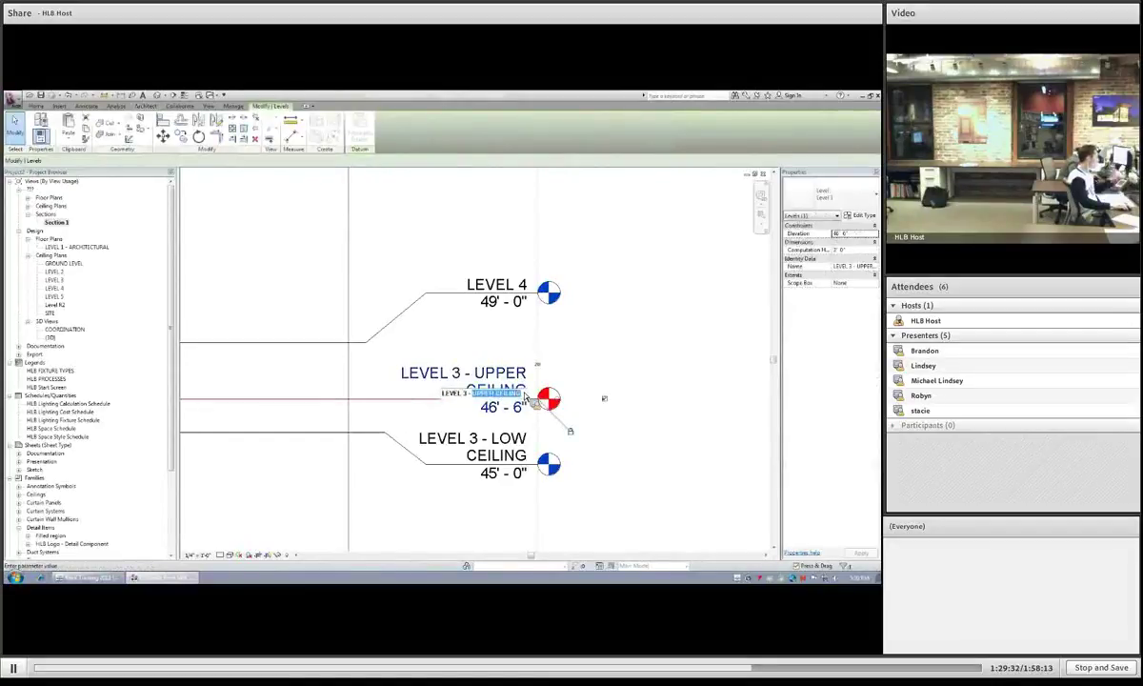
pyautogui.press('BackSpace')
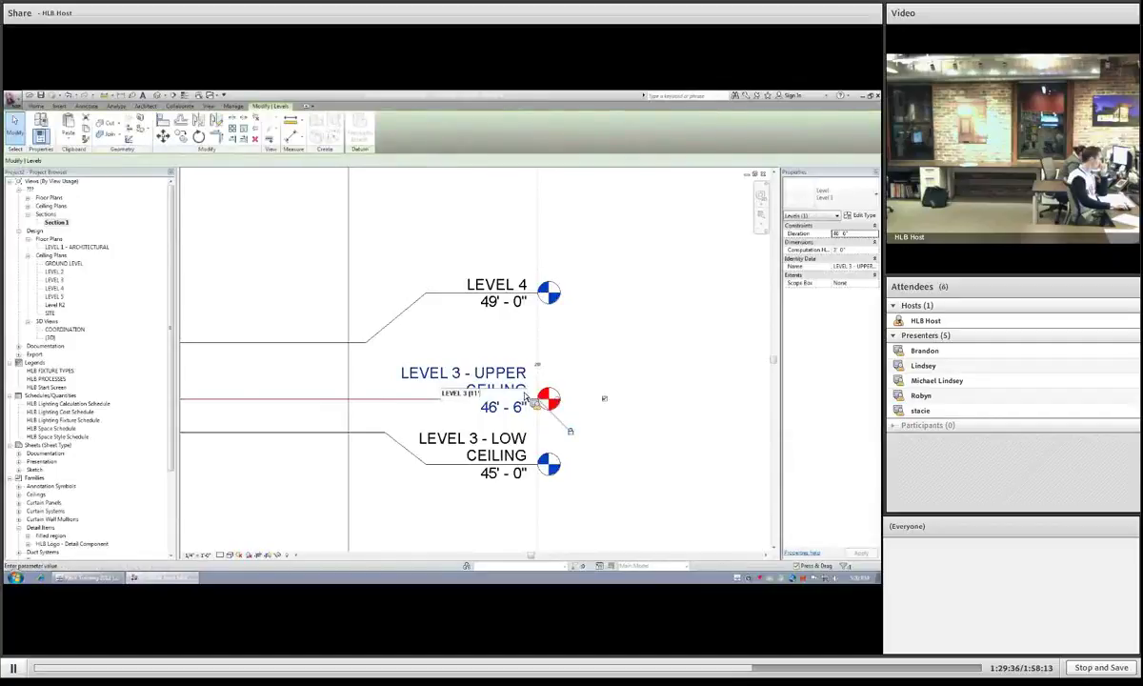
pyautogui.write("(11' CLG)")
pyautogui.click(477, 353)
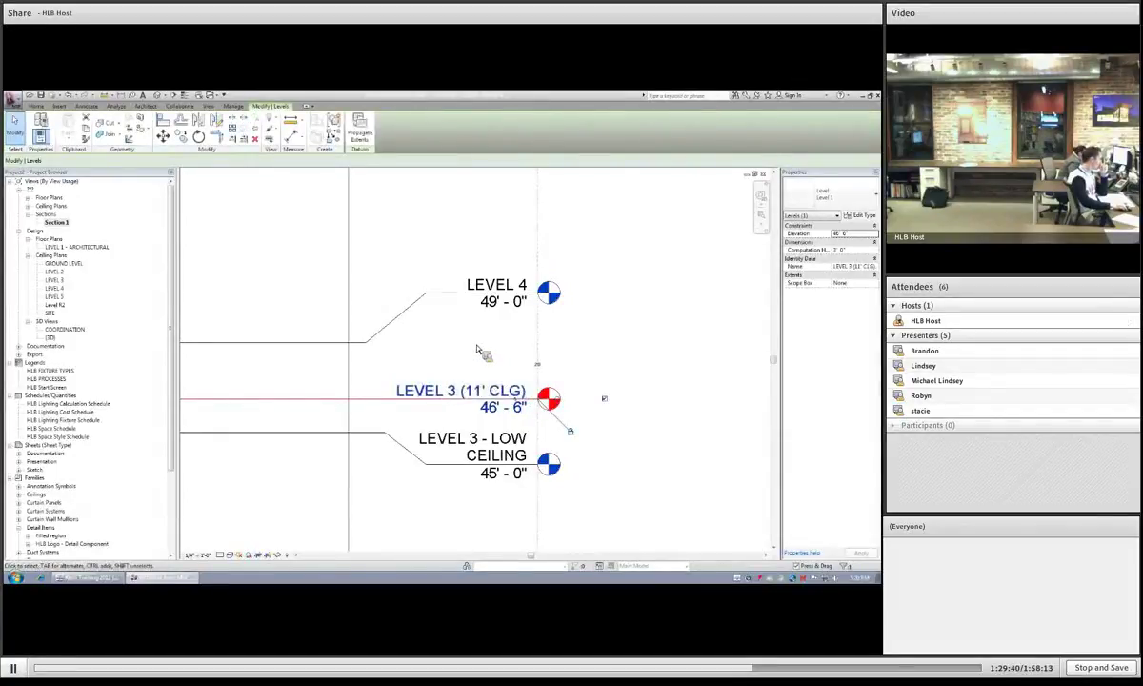
pyautogui.click(491, 406)
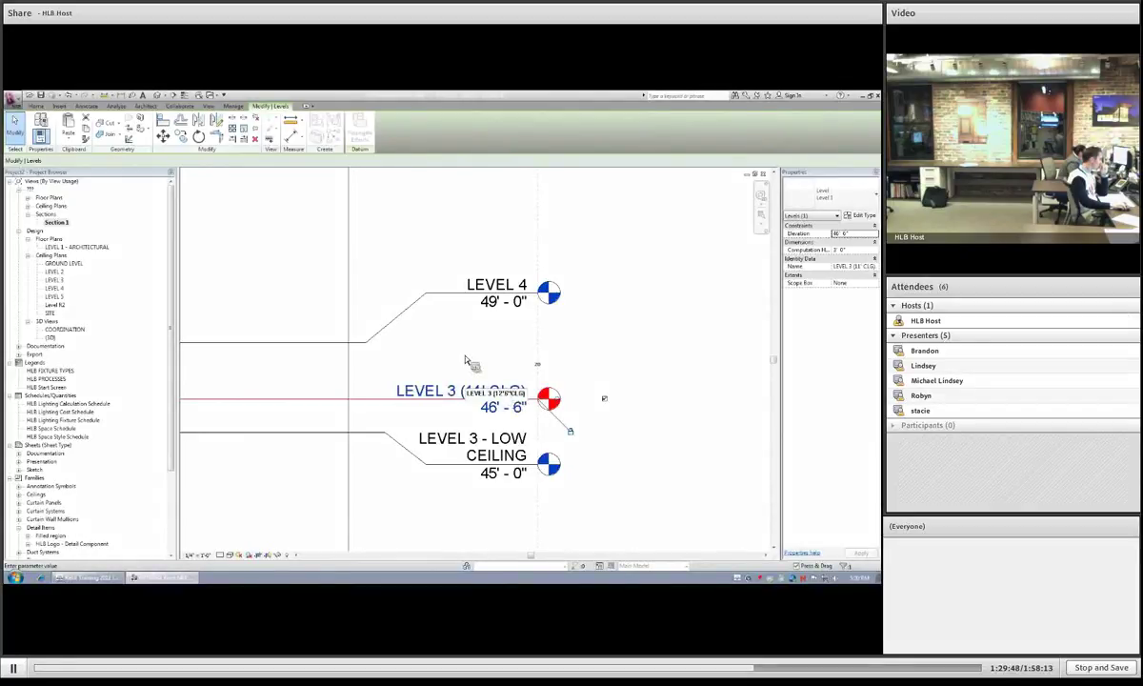
pyautogui.press('Return')
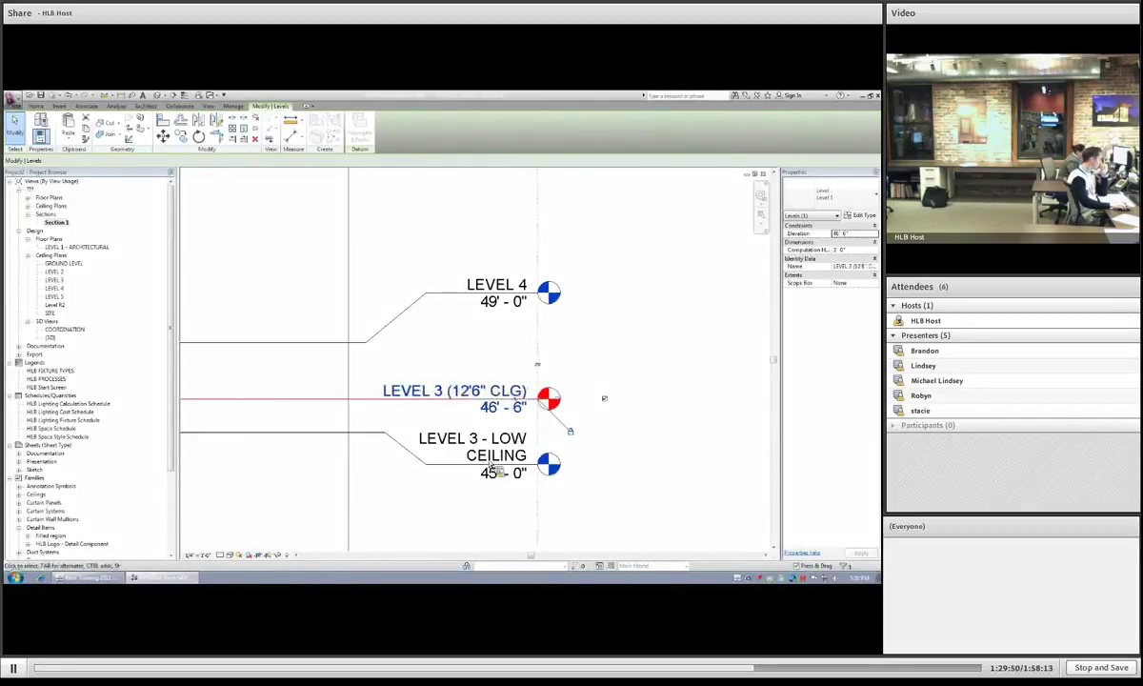
# Step: Rename the LEVEL 3 - LOW CEILING level as LEVEL 3 (11' CLG)
pyautogui.doubleClick(489, 460)
pyautogui.moveTo(489, 466); pyautogui.dragTo(523, 467)
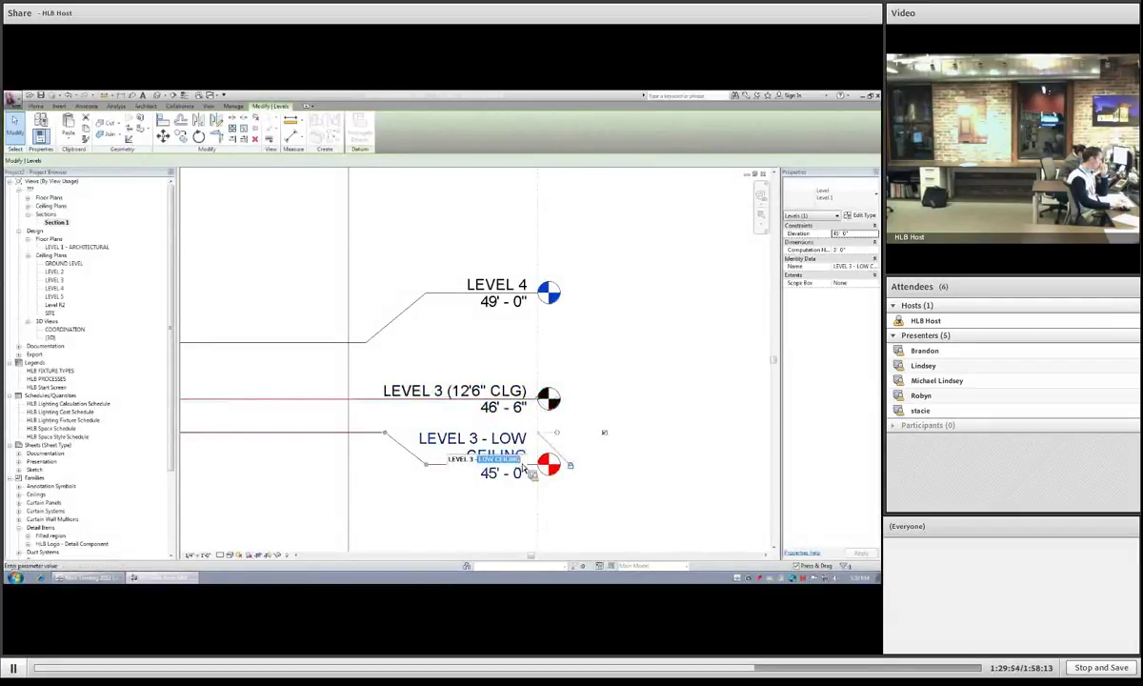
pyautogui.press('BackSpace')
pyautogui.write('(11')
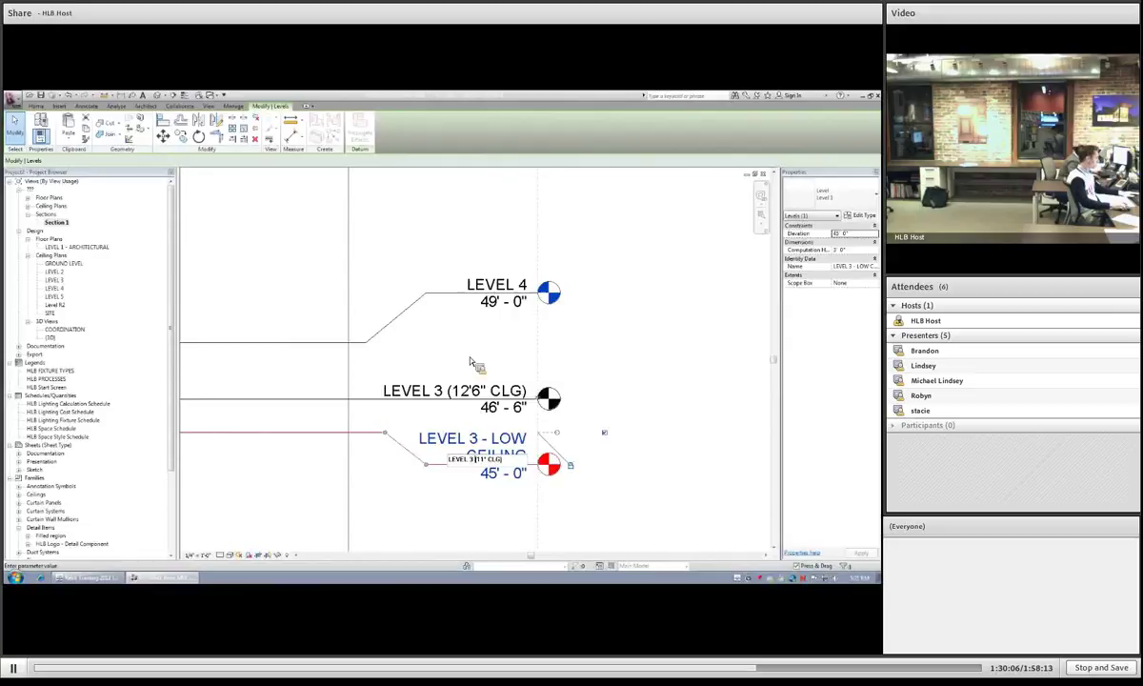
pyautogui.click(382, 426)
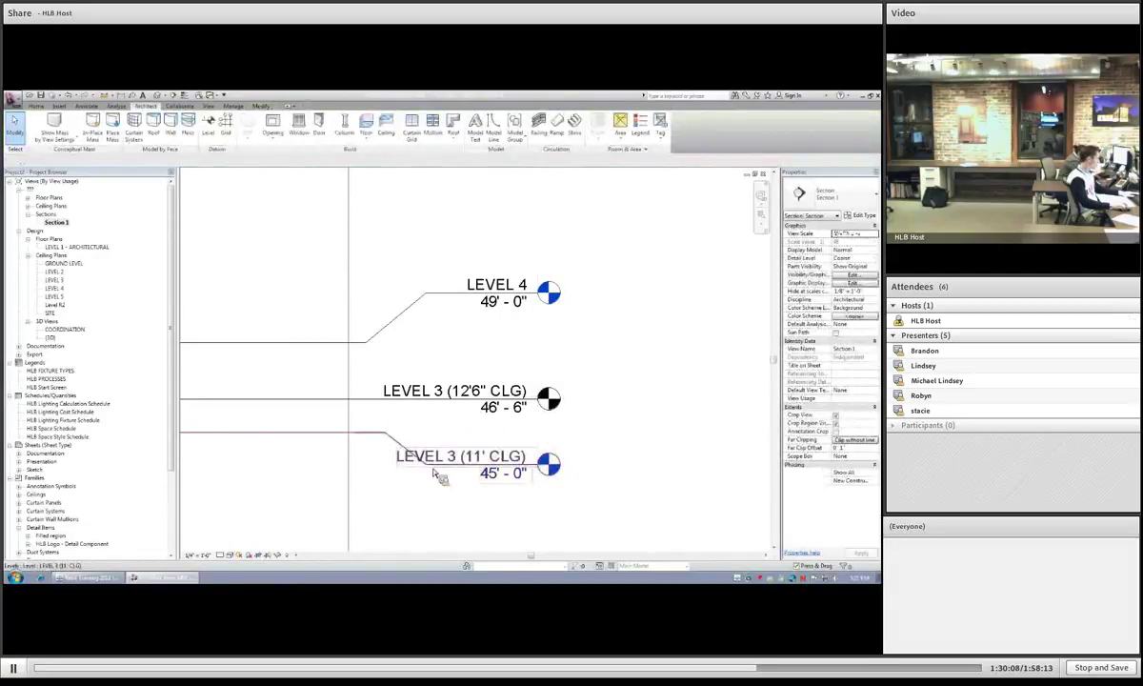
# Step: Reshape the elbow of the LEVEL 3 (11' CLG) line so its head sits lower and the bend starts before the label
pyautogui.click(435, 473)
pyautogui.moveTo(388, 440); pyautogui.dragTo(360, 434)
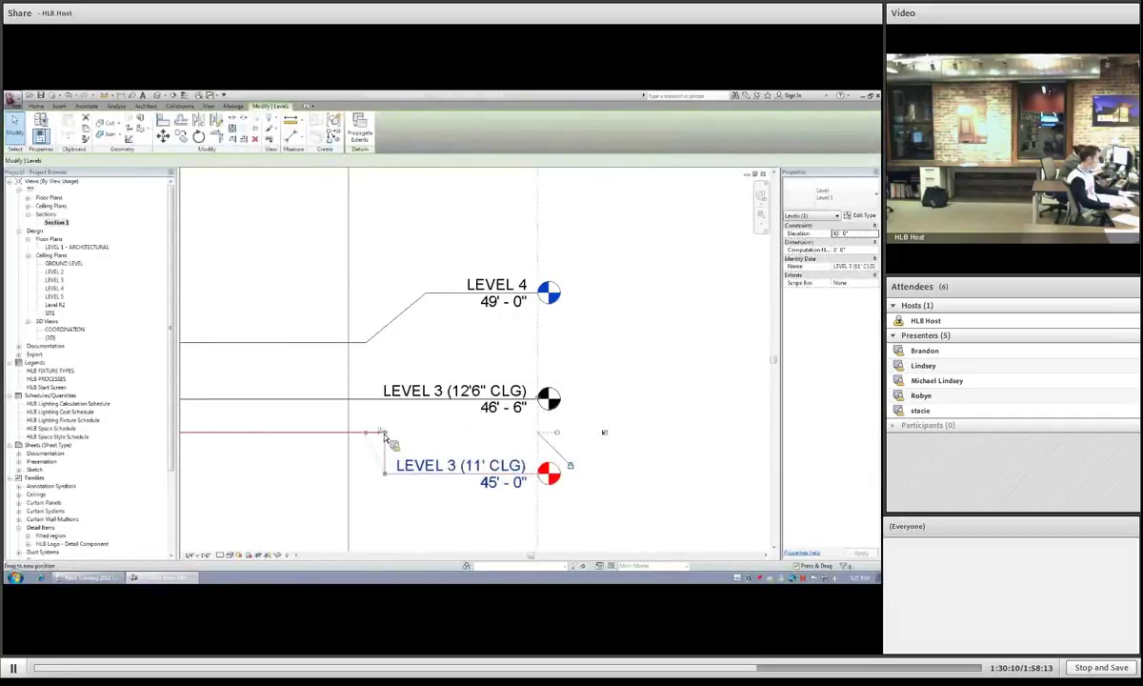
pyautogui.click(321, 423)
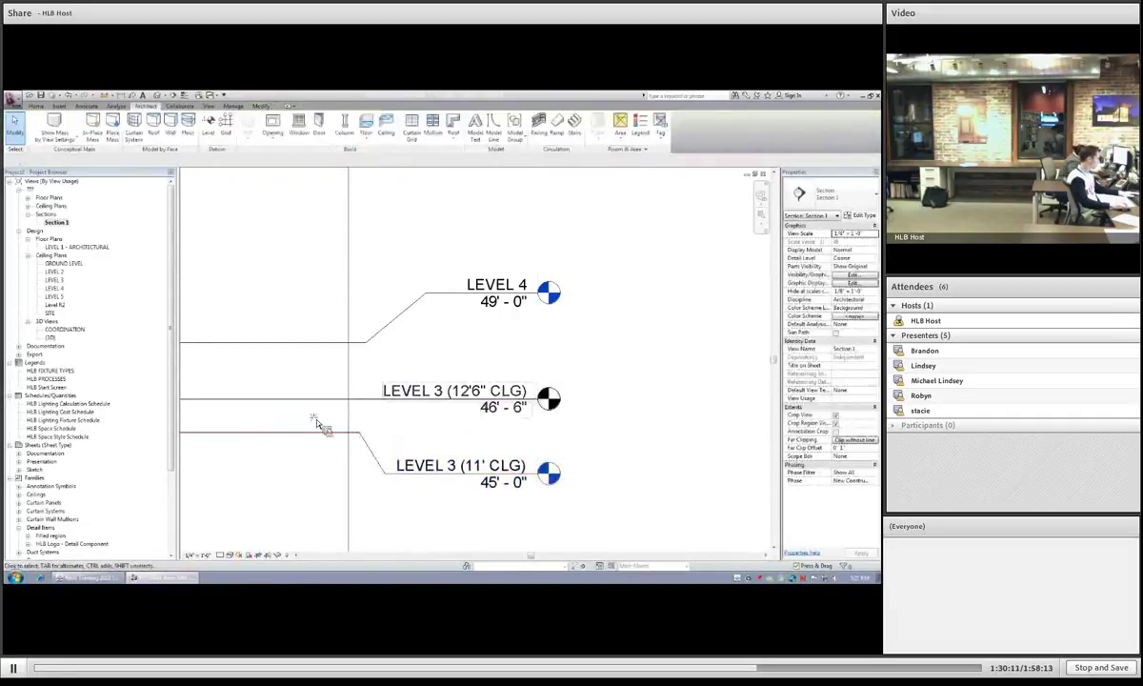
# Step: Open the LEVEL 3 ceiling plan and save the project file
pyautogui.doubleClick(54, 279)
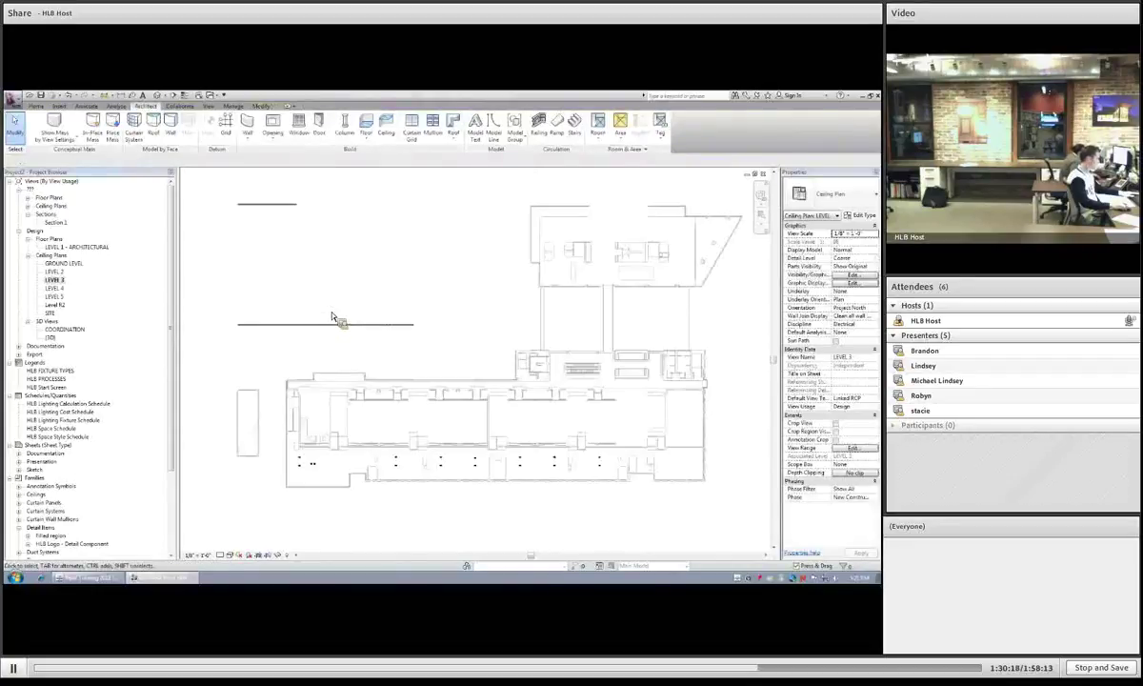
pyautogui.hotkey('ctrl', 's')
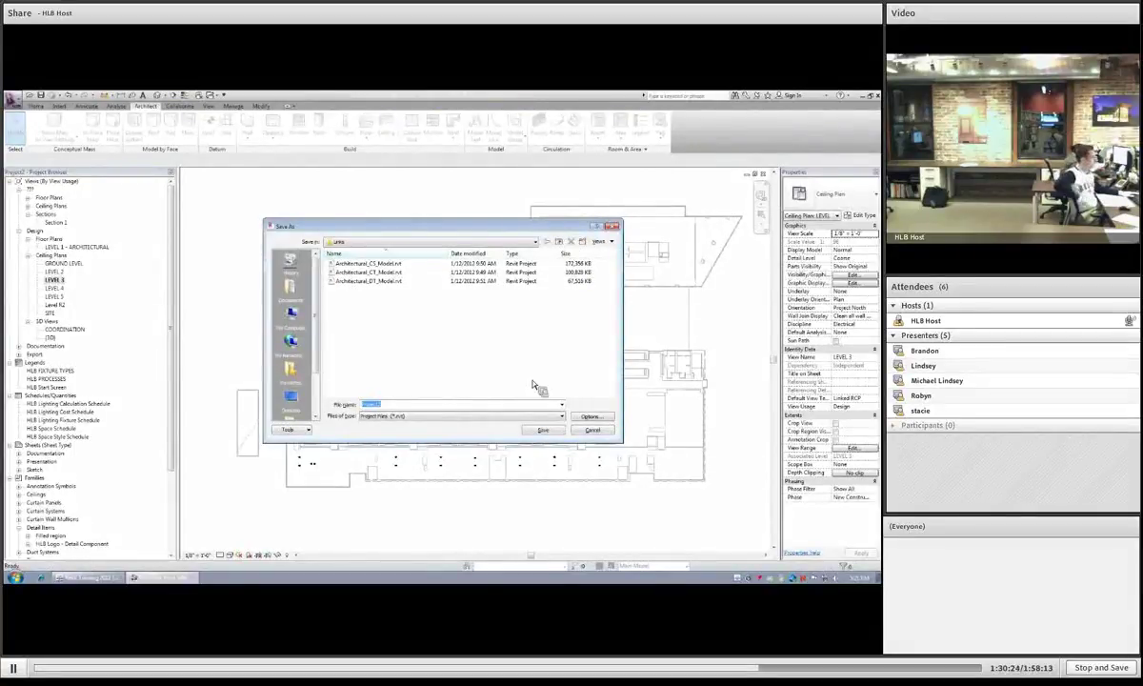
pyautogui.click(592, 427)
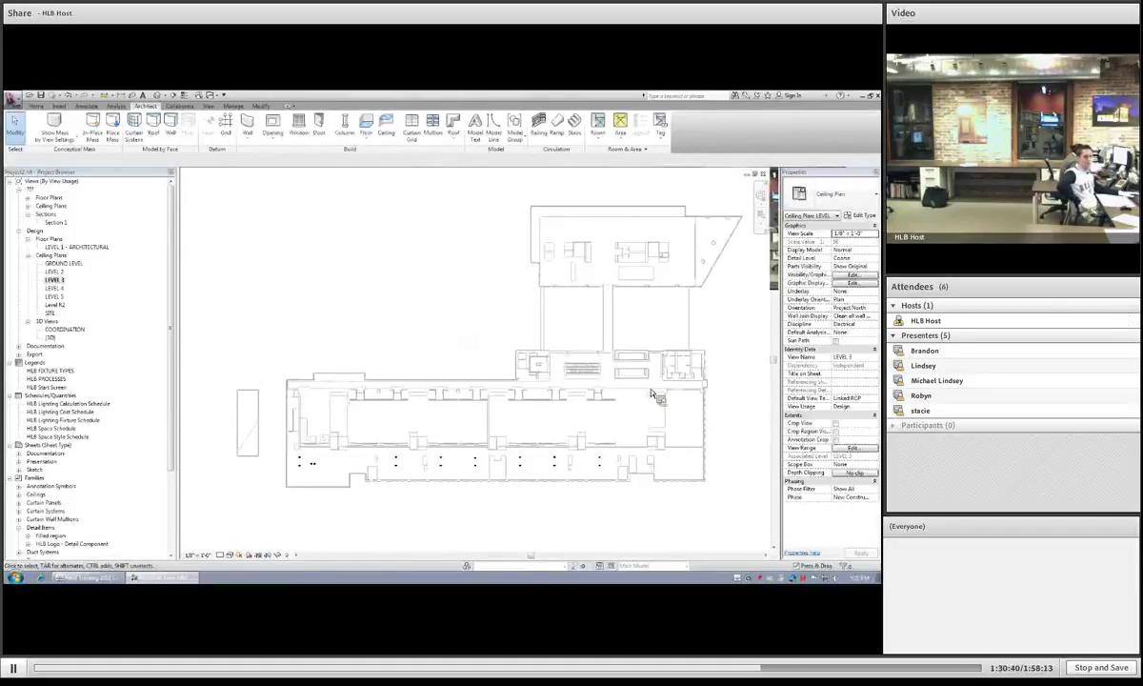
# Step: Set the second linked architectural model in the LEVEL 3 ceiling plan to display by linked view, using Reflected Ceiling Plan: Level 3 RCP
pyautogui.scroll(1, 601, 370)
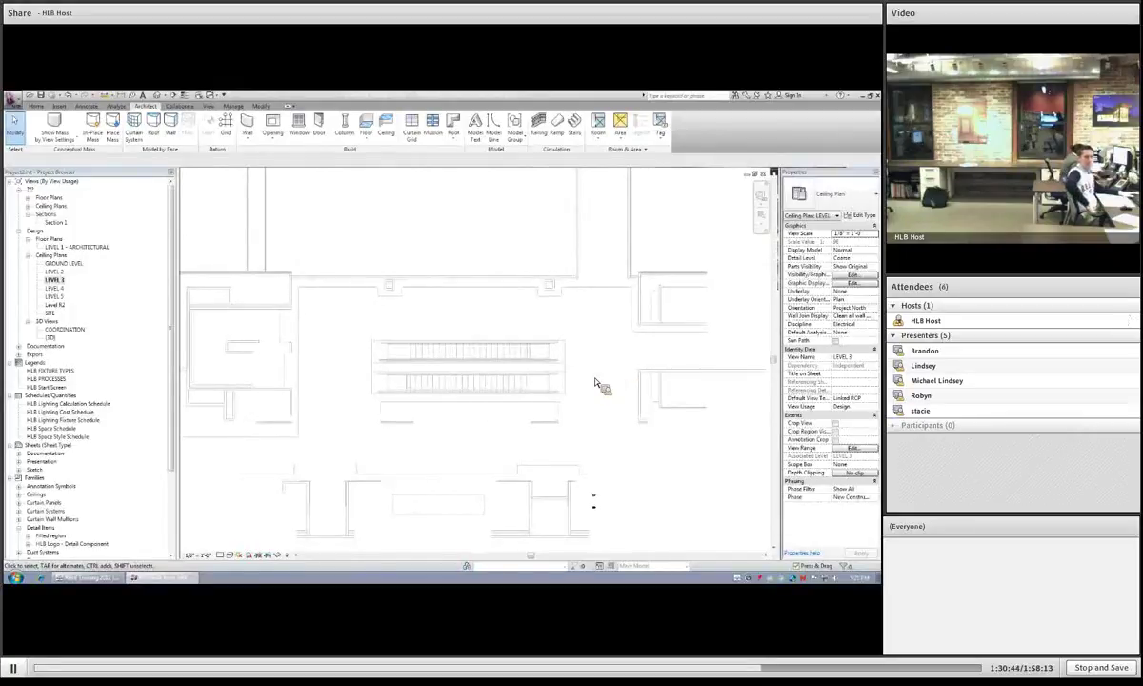
pyautogui.scroll(1, 600, 383)
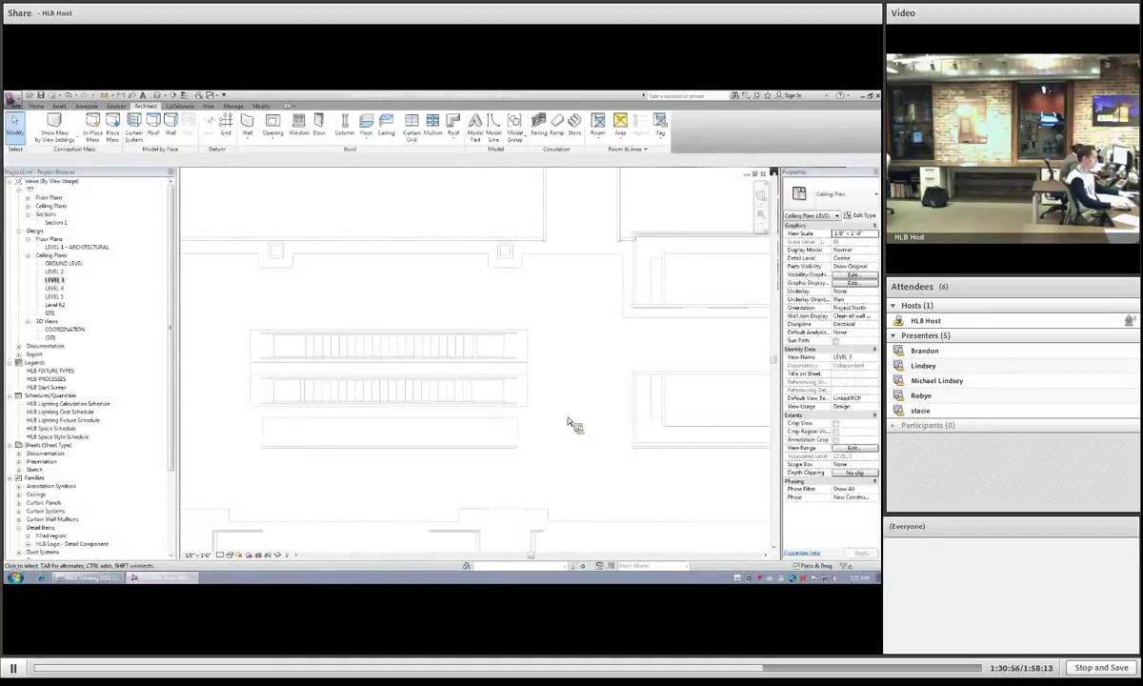
pyautogui.press('v')
pyautogui.press('g')
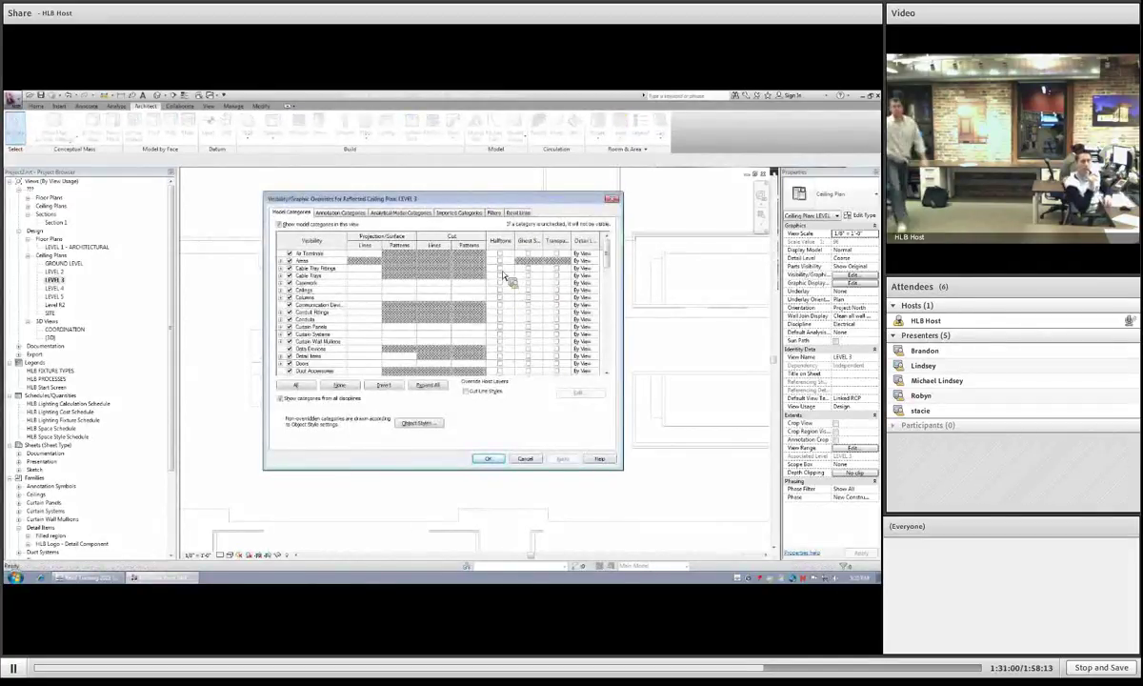
pyautogui.moveTo(478, 203); pyautogui.dragTo(307, 232)
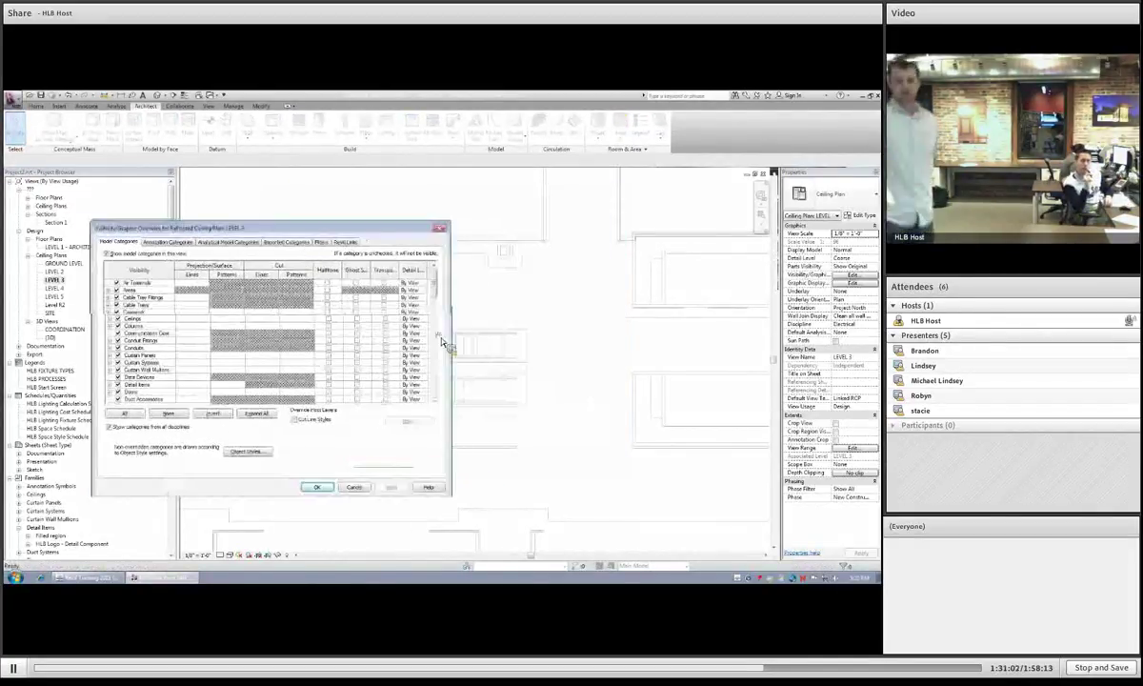
pyautogui.moveTo(509, 444); pyautogui.dragTo(480, 211)
pyautogui.click(497, 220)
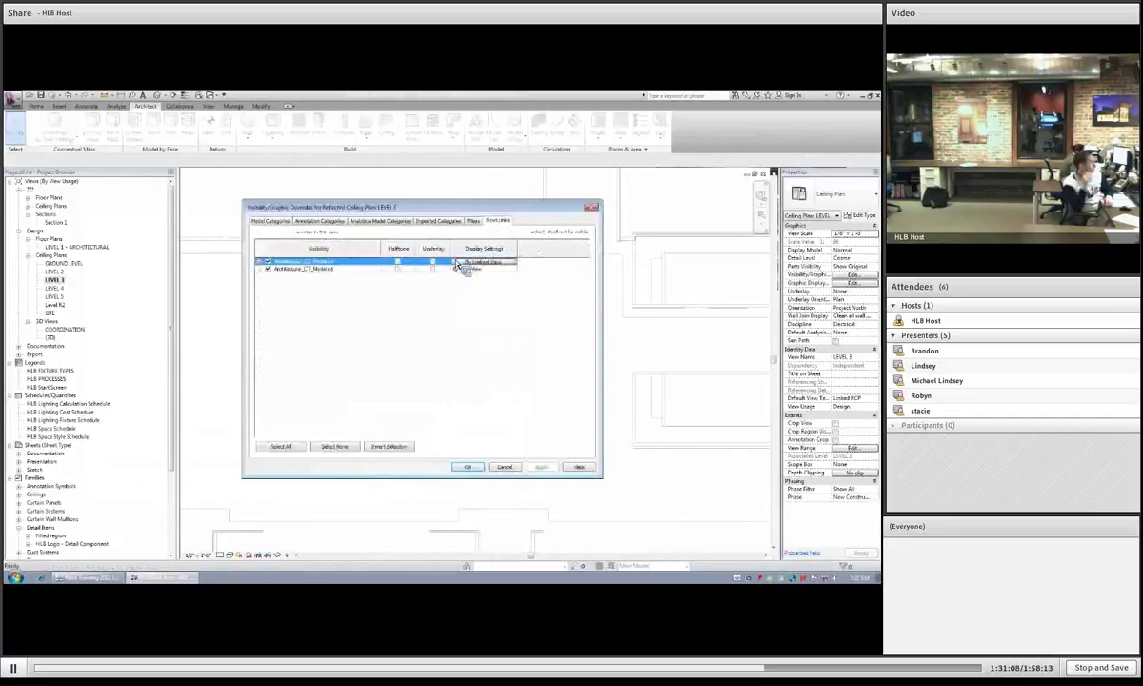
pyautogui.click(467, 268)
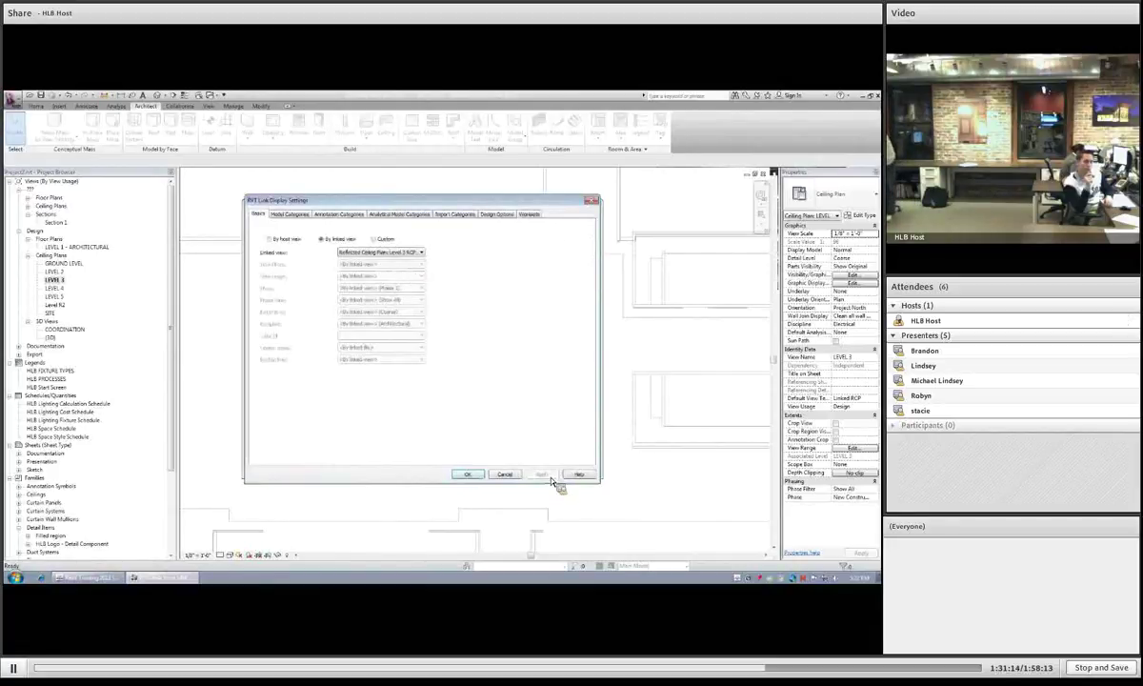
pyautogui.click(479, 475)
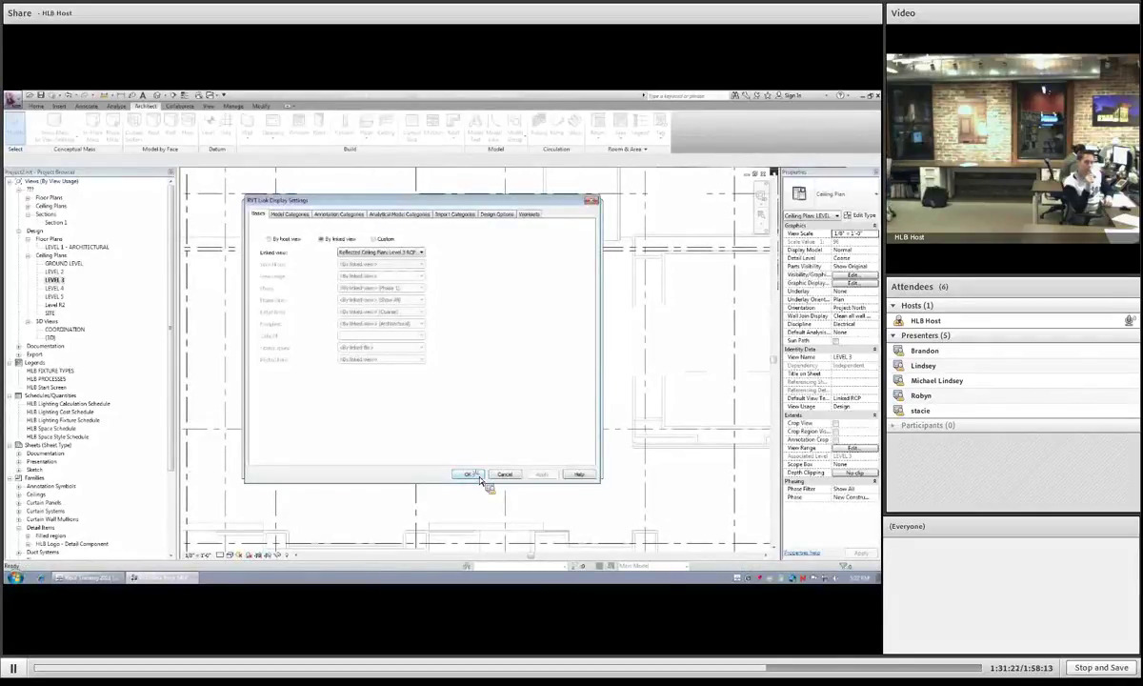
pyautogui.click(470, 475)
pyautogui.click(468, 466)
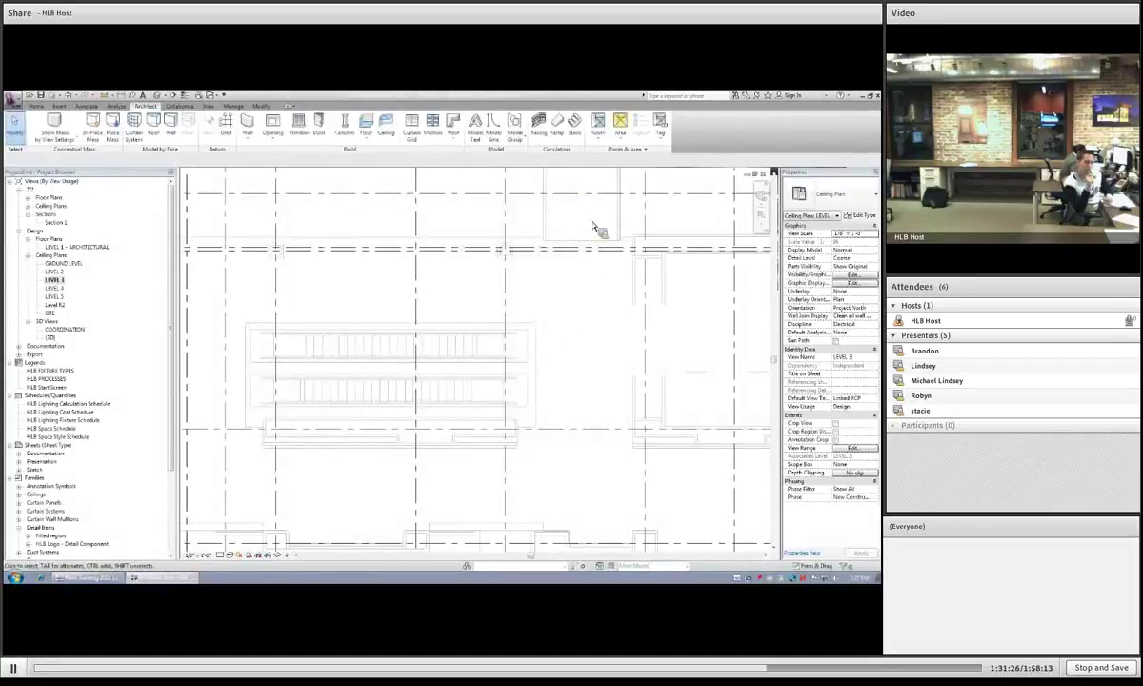
# Step: Review the halftone brightness in the Halftone/Underlay settings and close them without applying changes
pyautogui.click(205, 106)
pyautogui.click(234, 106)
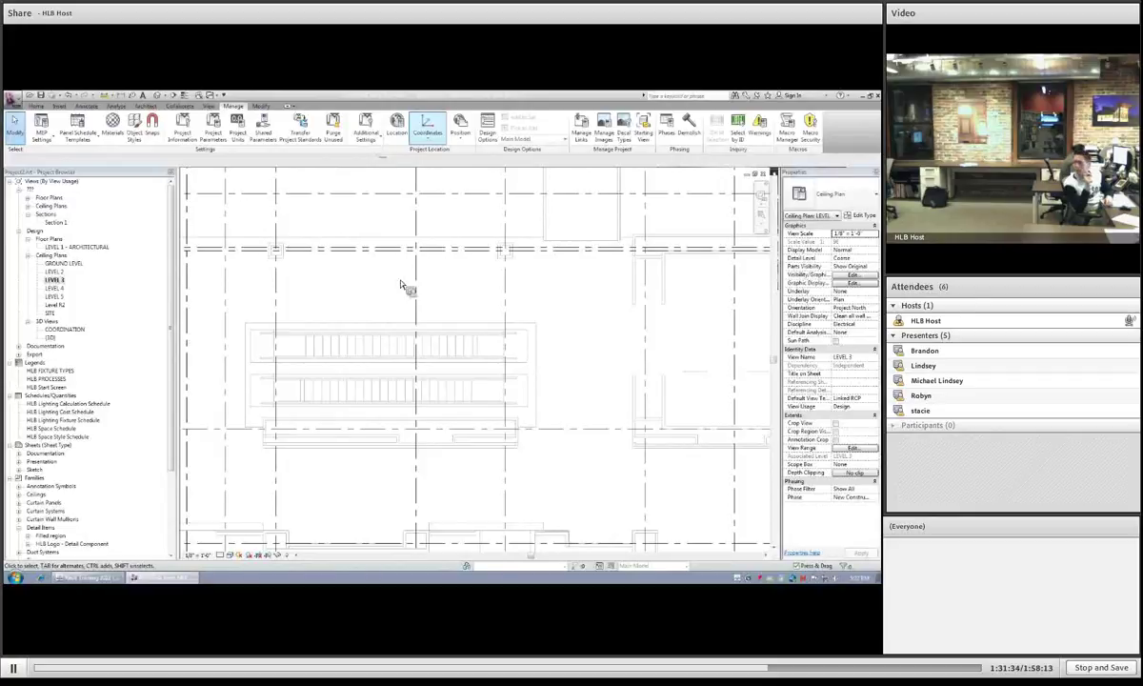
pyautogui.click(366, 131)
pyautogui.press('ctrl')
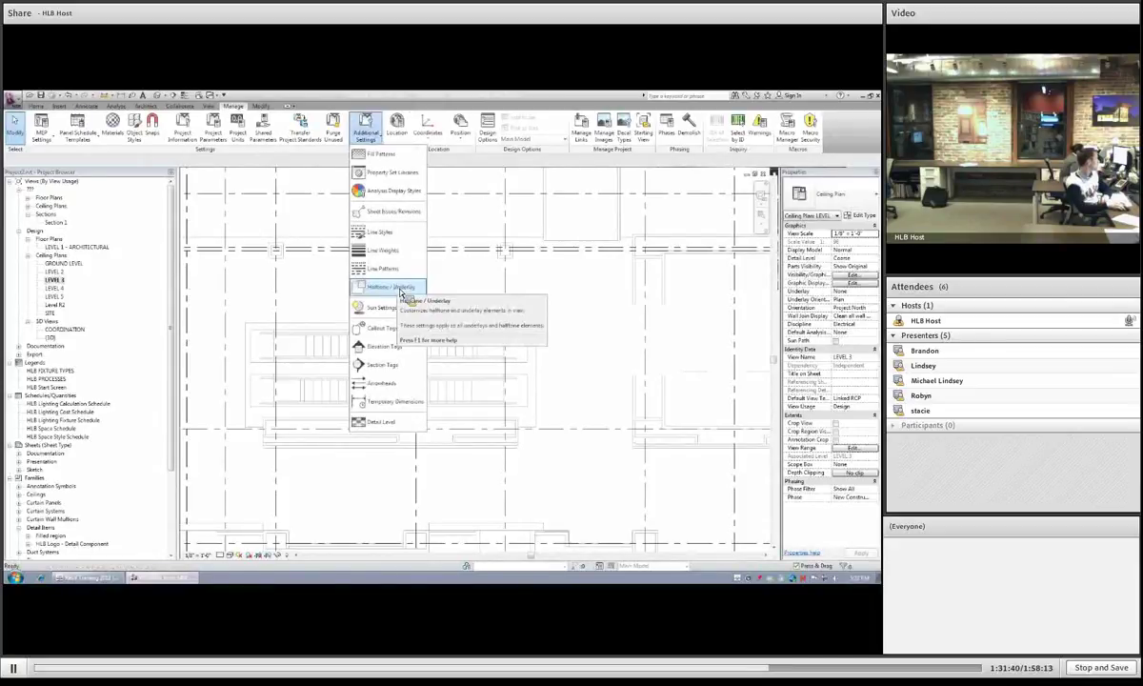
pyautogui.click(400, 288)
pyautogui.moveTo(443, 361); pyautogui.dragTo(461, 363)
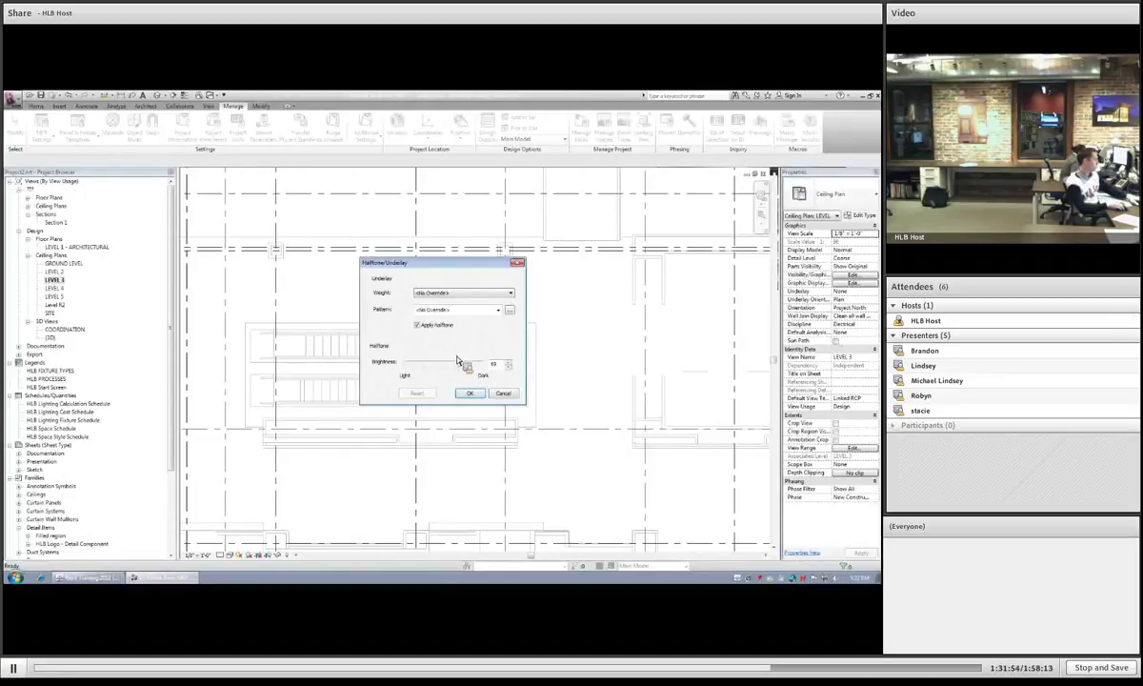
pyautogui.click(504, 393)
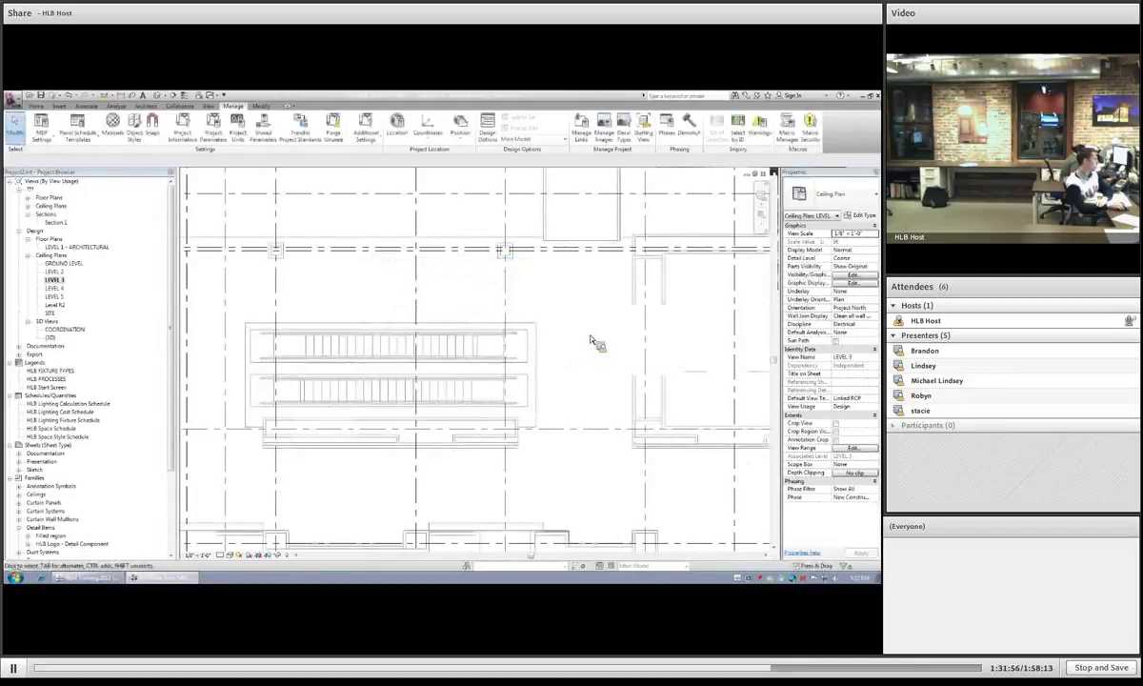
# Step: Collapse the Detail Items families and expand the Lighting Fixtures families in the project browser
pyautogui.scroll(-1, 568, 390)
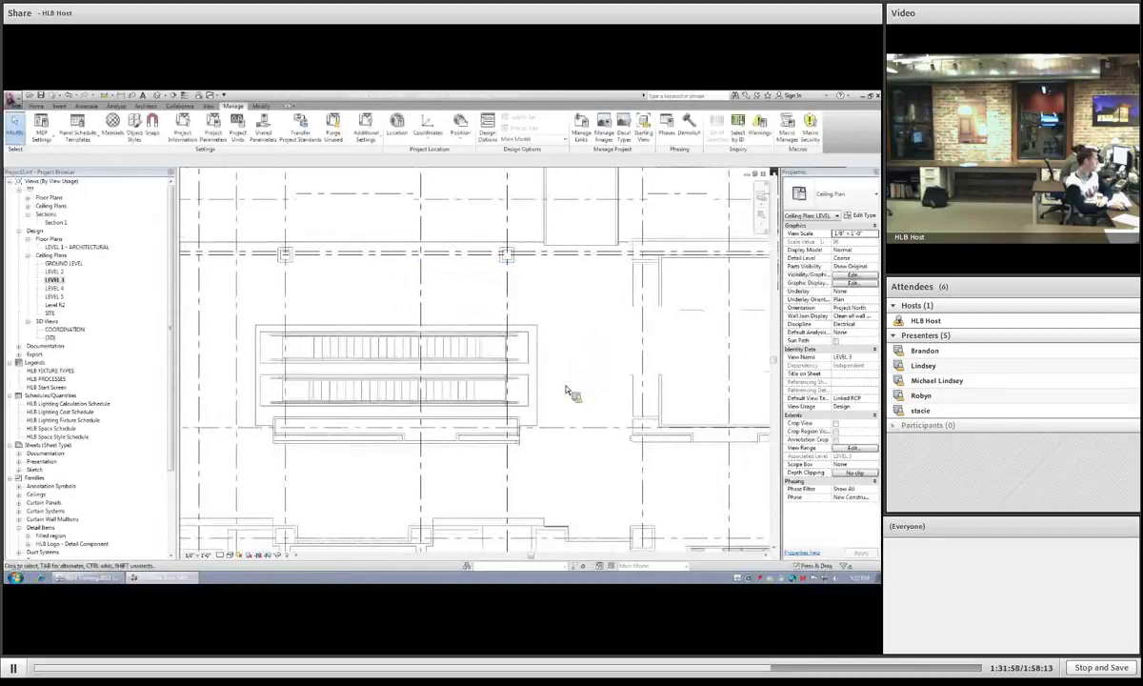
pyautogui.scroll(3, 562, 400)
pyautogui.moveTo(563, 400); pyautogui.dragTo(503, 400, button='middle')
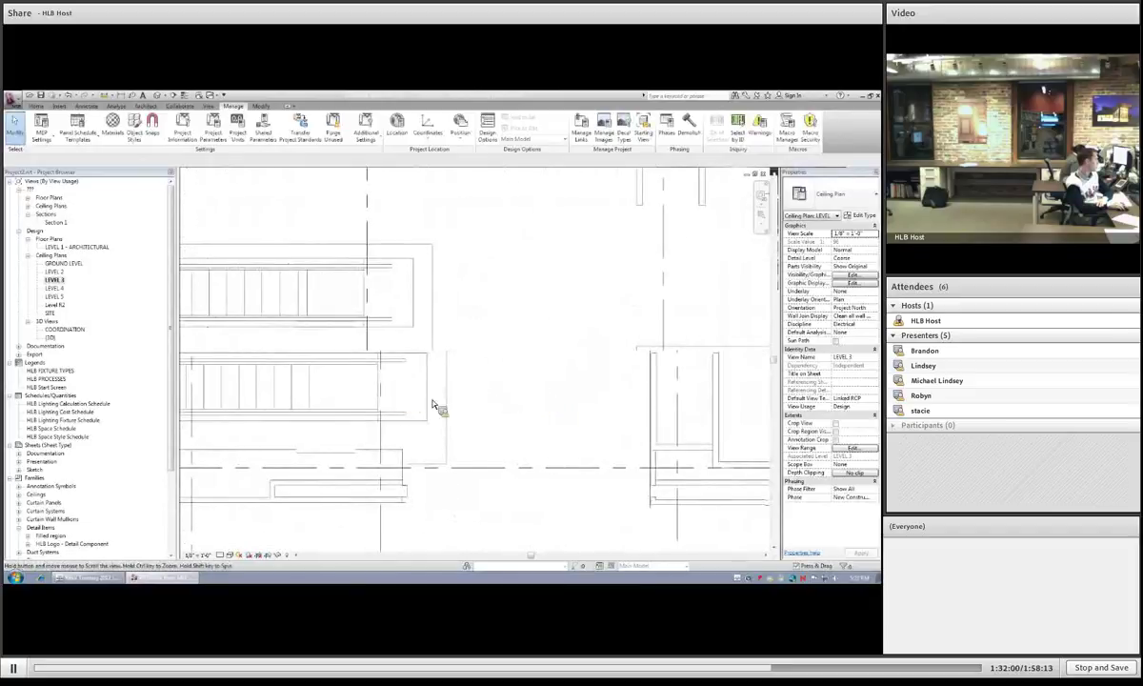
pyautogui.scroll(-3, 441, 395)
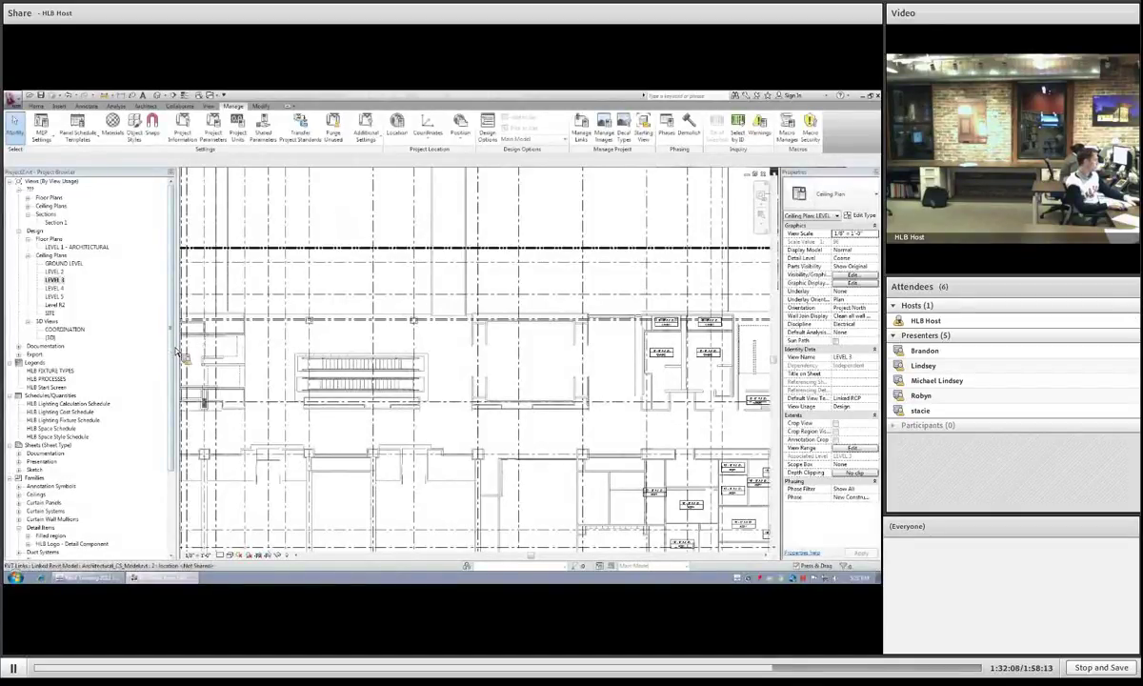
pyautogui.scroll(-4, 126, 424)
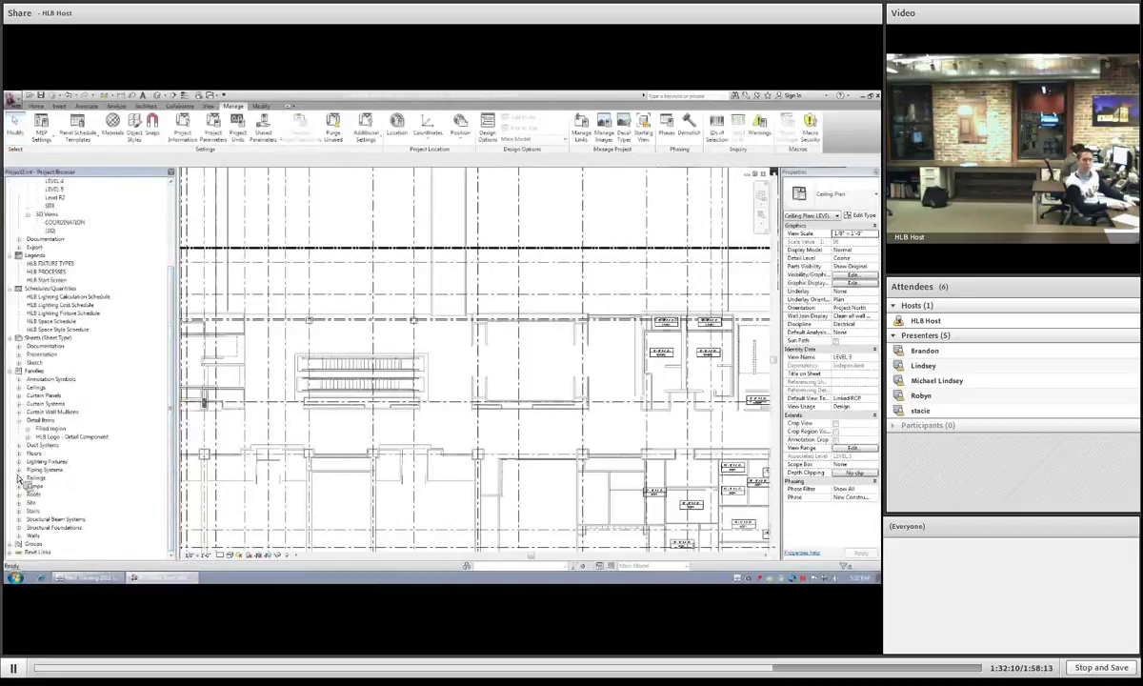
pyautogui.click(19, 420)
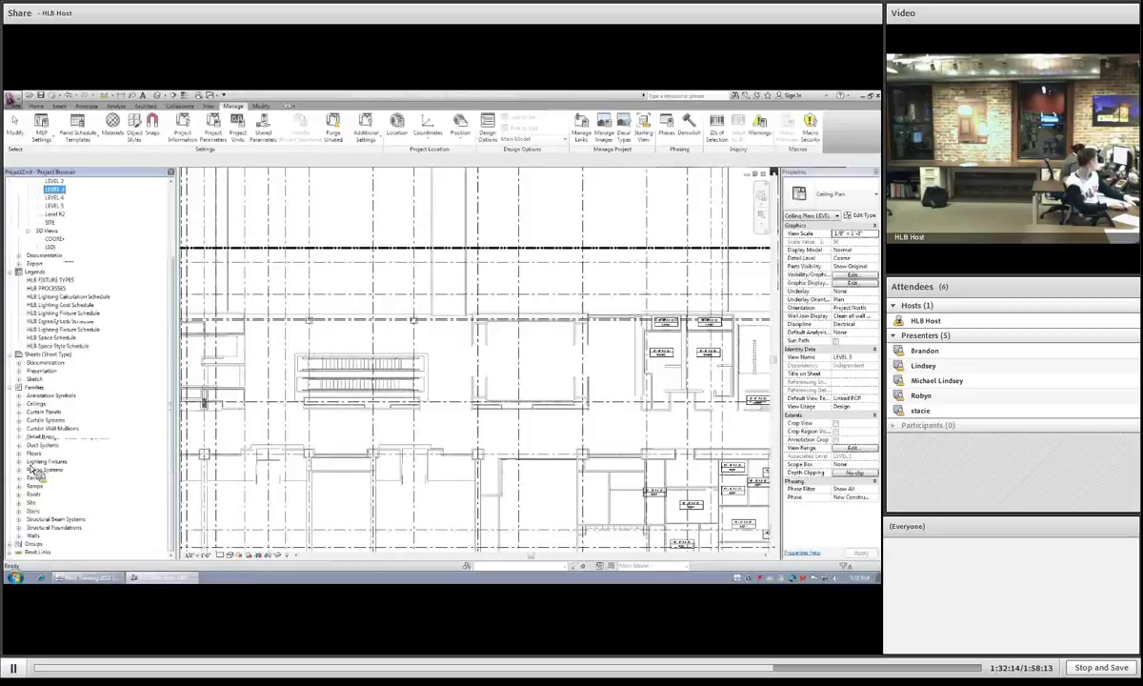
pyautogui.doubleClick(39, 463)
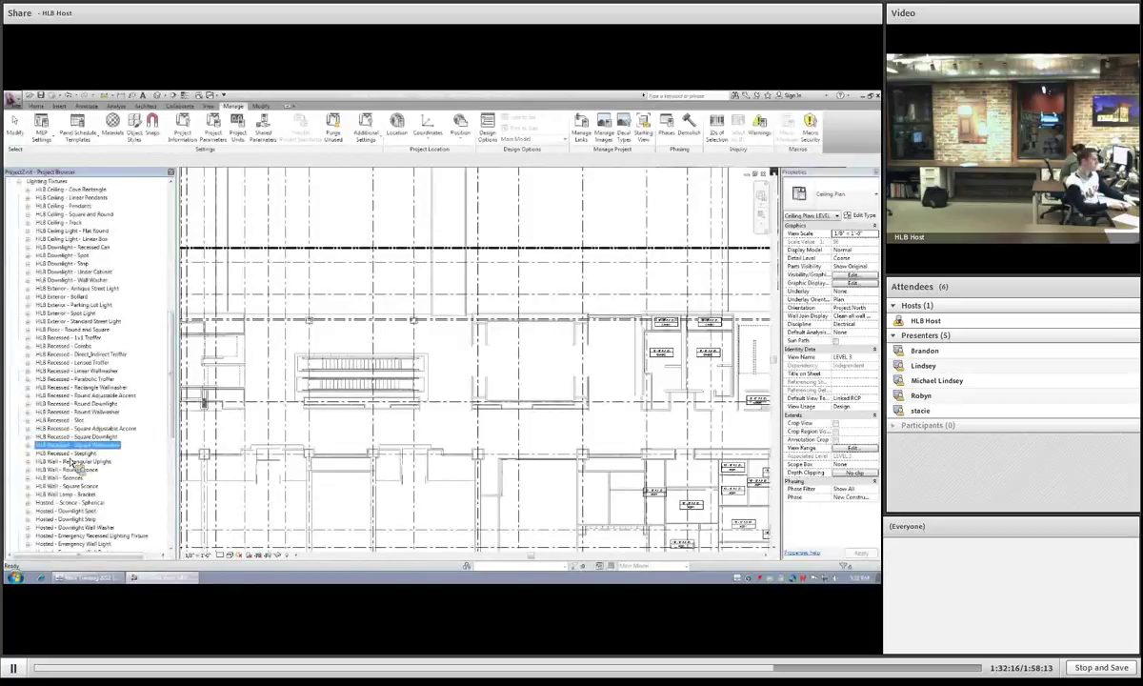
# Step: Browse the lighting fixture families down to the hosted ones and expand Hosted - Troffer - 2x4 Parabolic
pyautogui.scroll(-4, 62, 466)
pyautogui.scroll(-2, 62, 467)
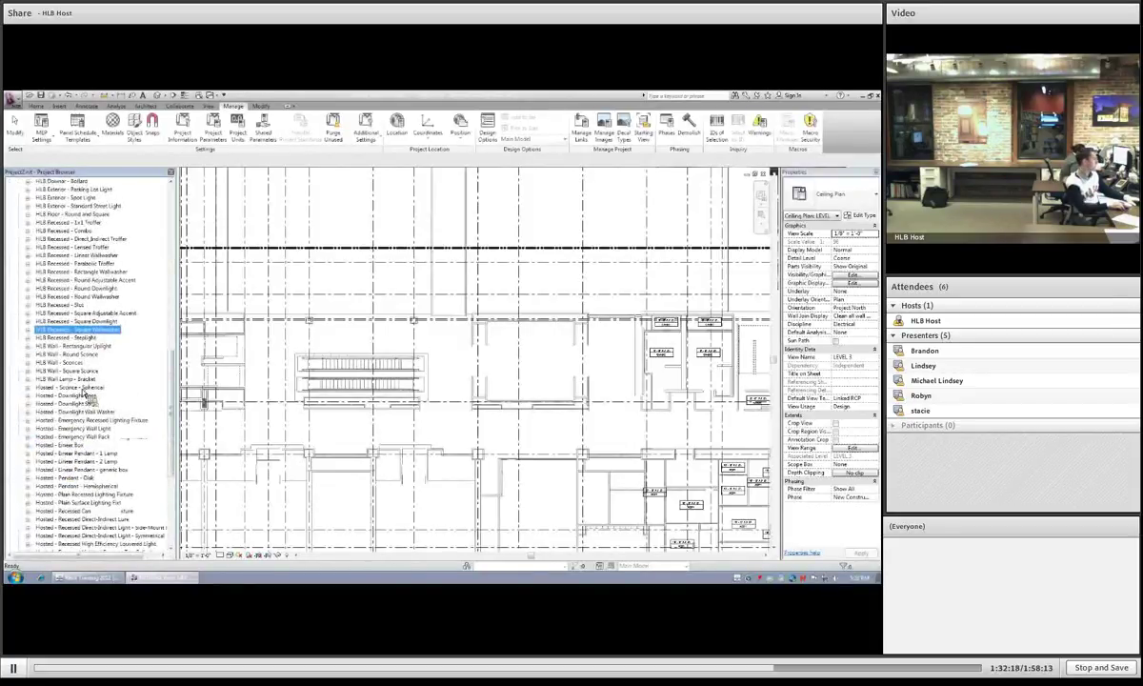
pyautogui.scroll(-1, 83, 395)
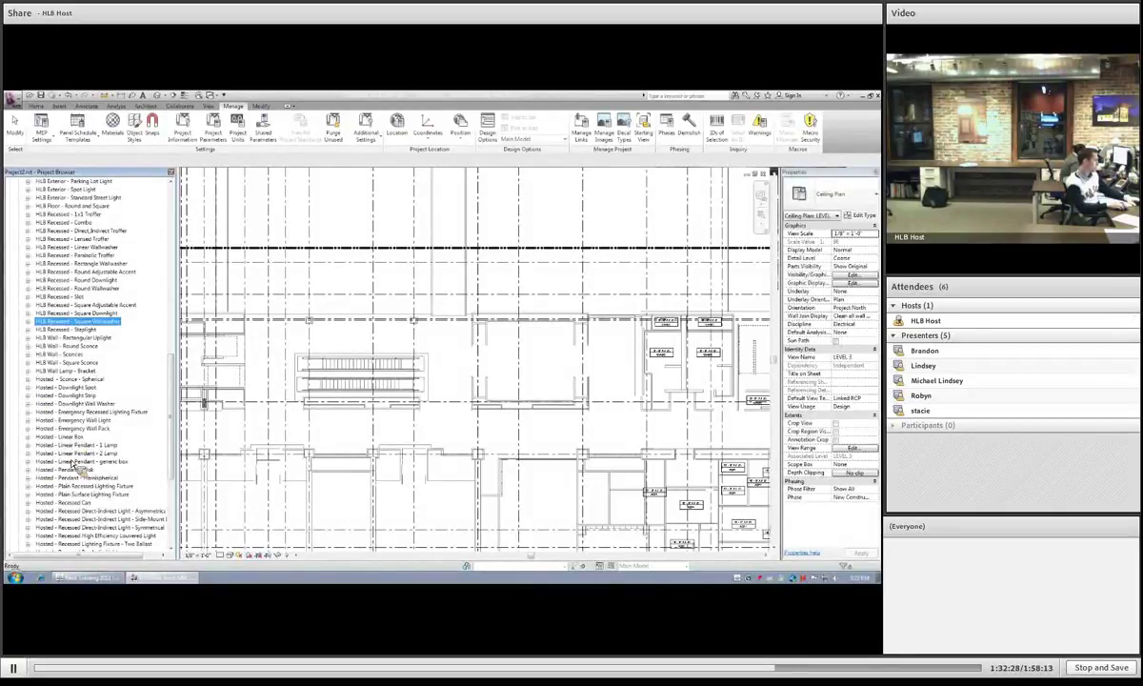
pyautogui.press('Down')
pyautogui.press('Down')
pyautogui.press('Down')
pyautogui.press('Down')
pyautogui.press('Down')
pyautogui.press('Down')
pyautogui.press('Down')
pyautogui.press('Down')
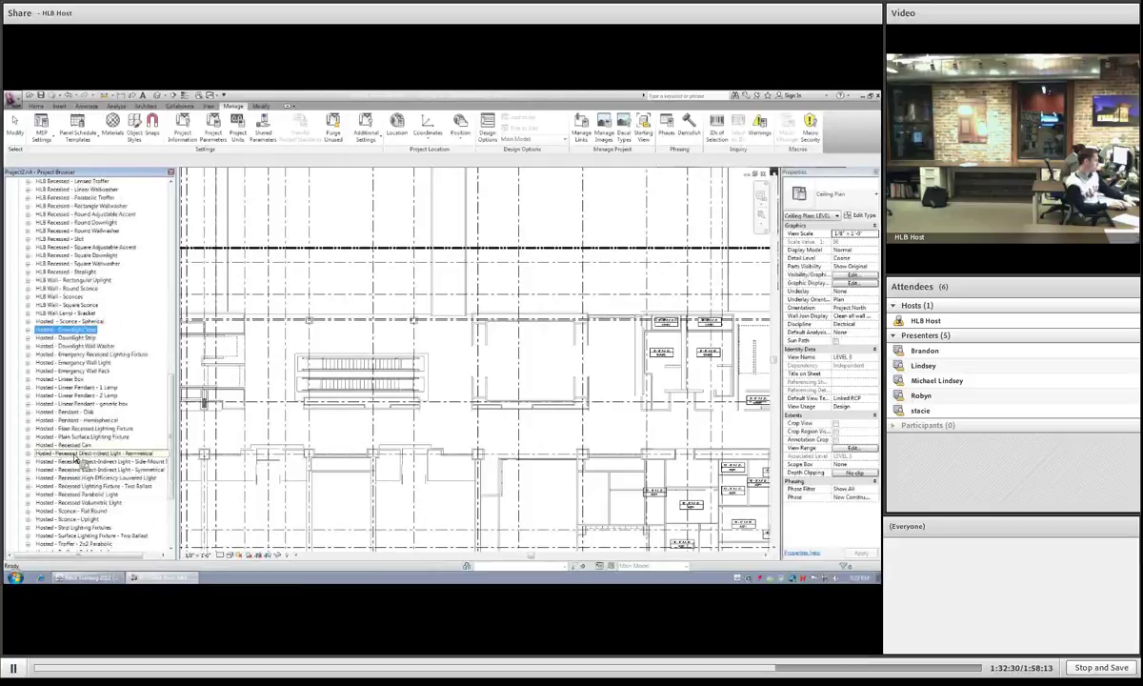
pyautogui.scroll(-1, 74, 476)
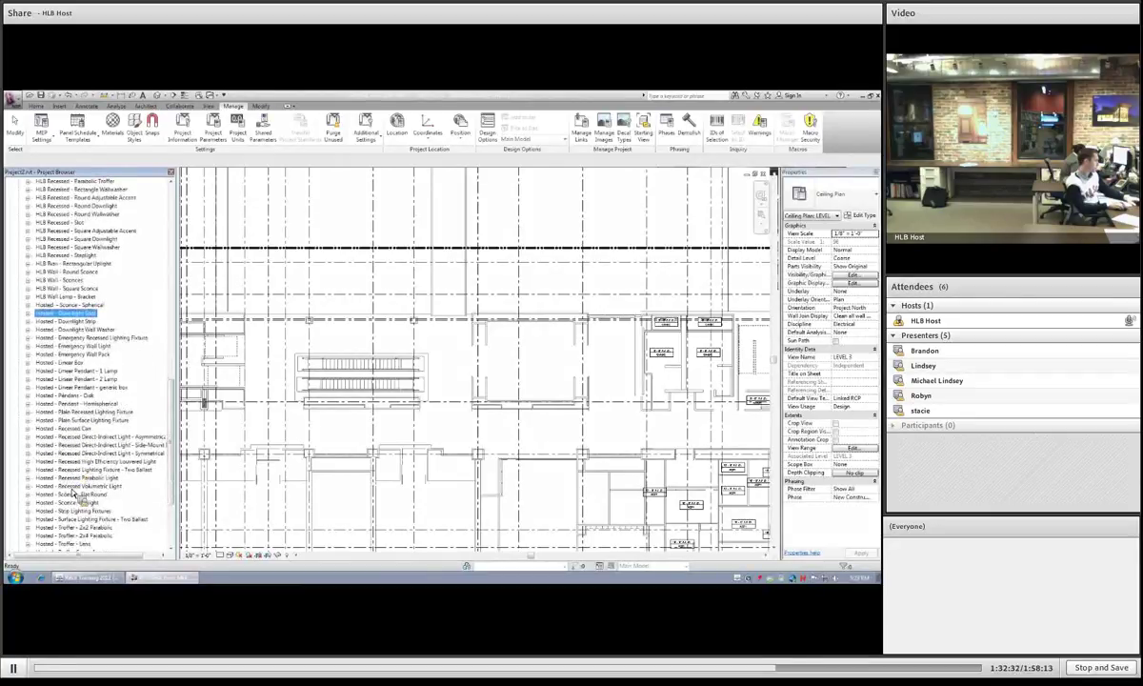
pyautogui.scroll(-1, 73, 492)
pyautogui.click(29, 512)
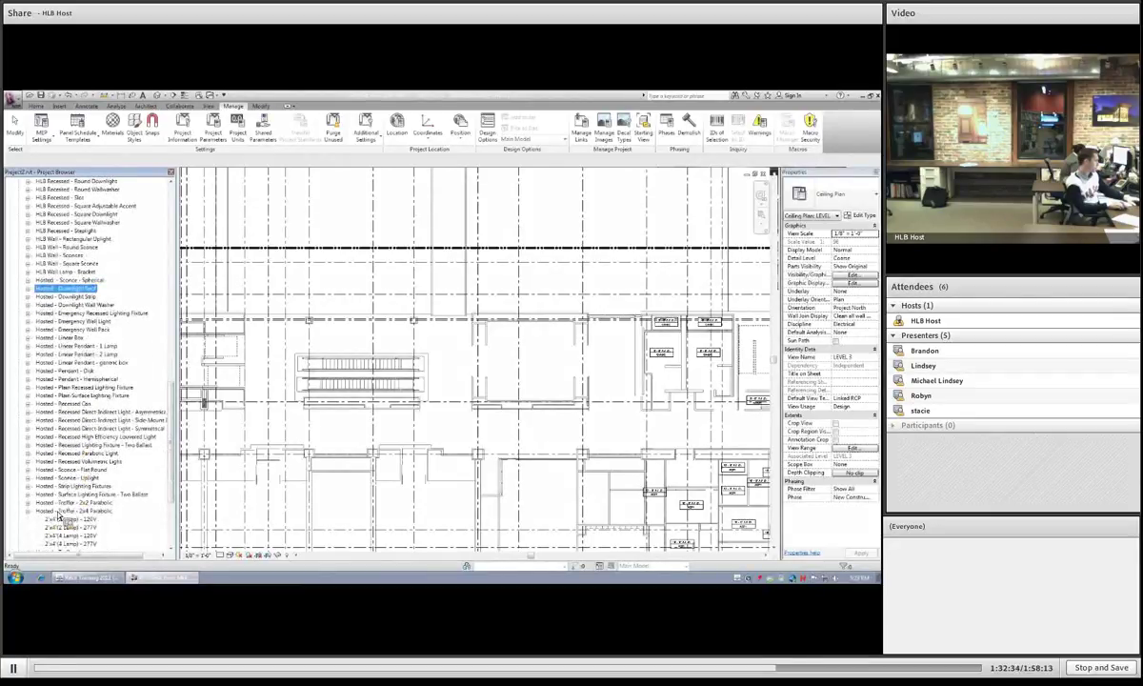
pyautogui.scroll(-2, 61, 512)
# Step: Try to place the 2'x4' (2 Lamp) - 120V parabolic troffer on the linked ceiling near the escalators
pyautogui.click(82, 486)
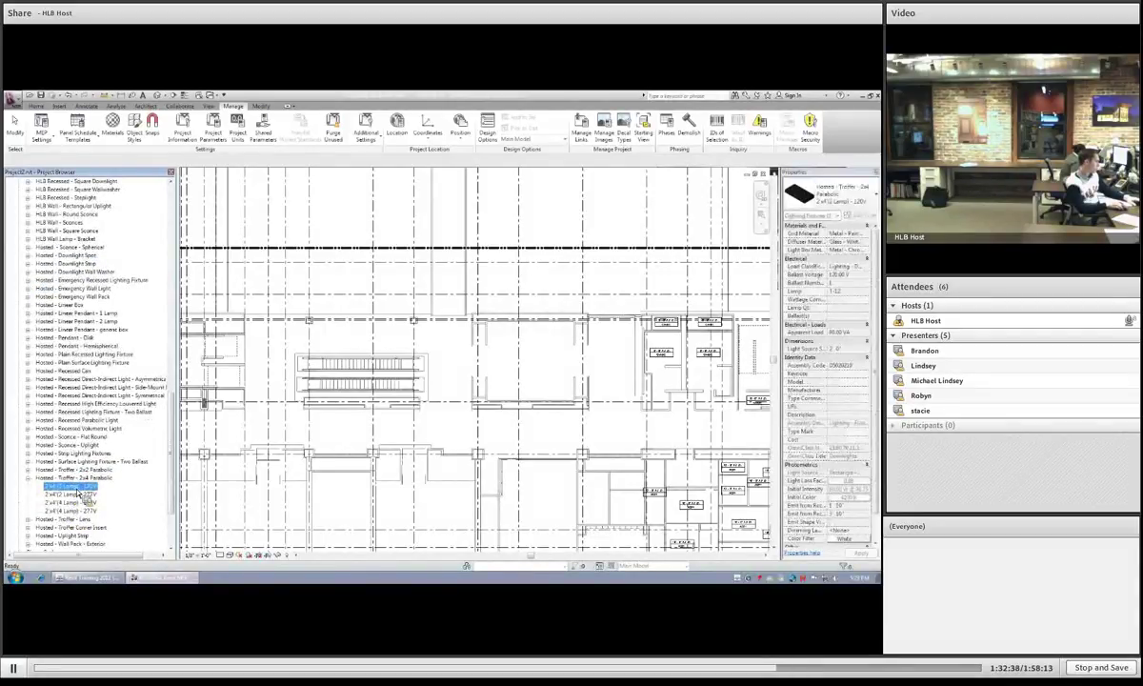
pyautogui.moveTo(81, 490); pyautogui.dragTo(286, 376)
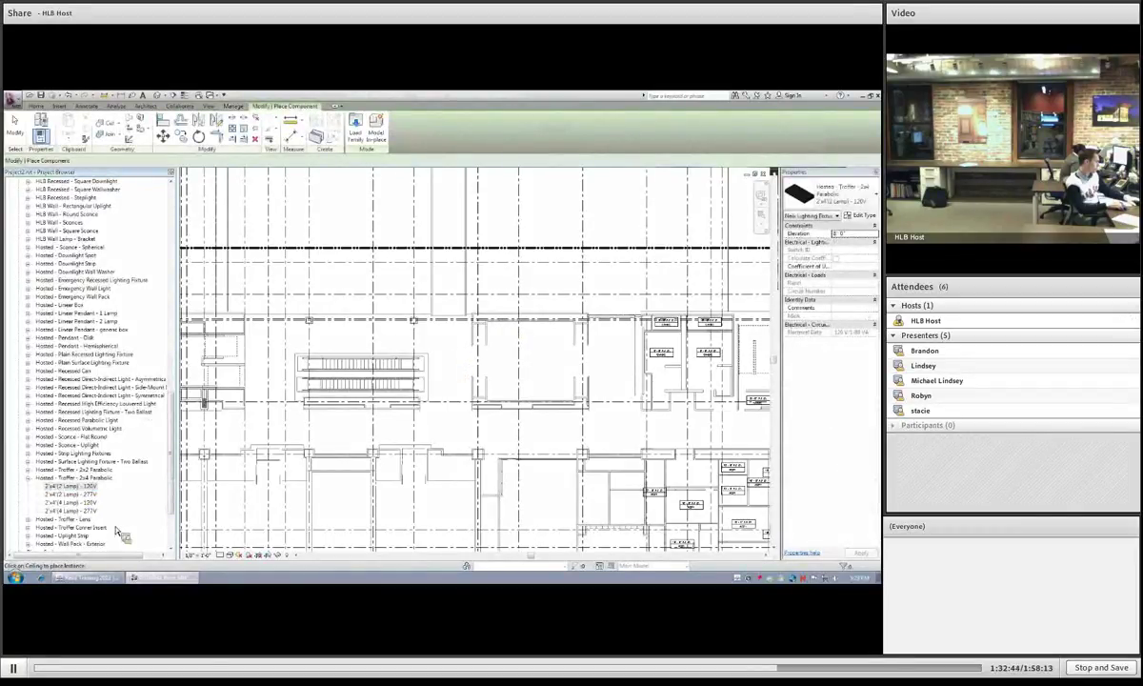
pyautogui.click(69, 487)
pyautogui.moveTo(69, 492); pyautogui.dragTo(414, 409)
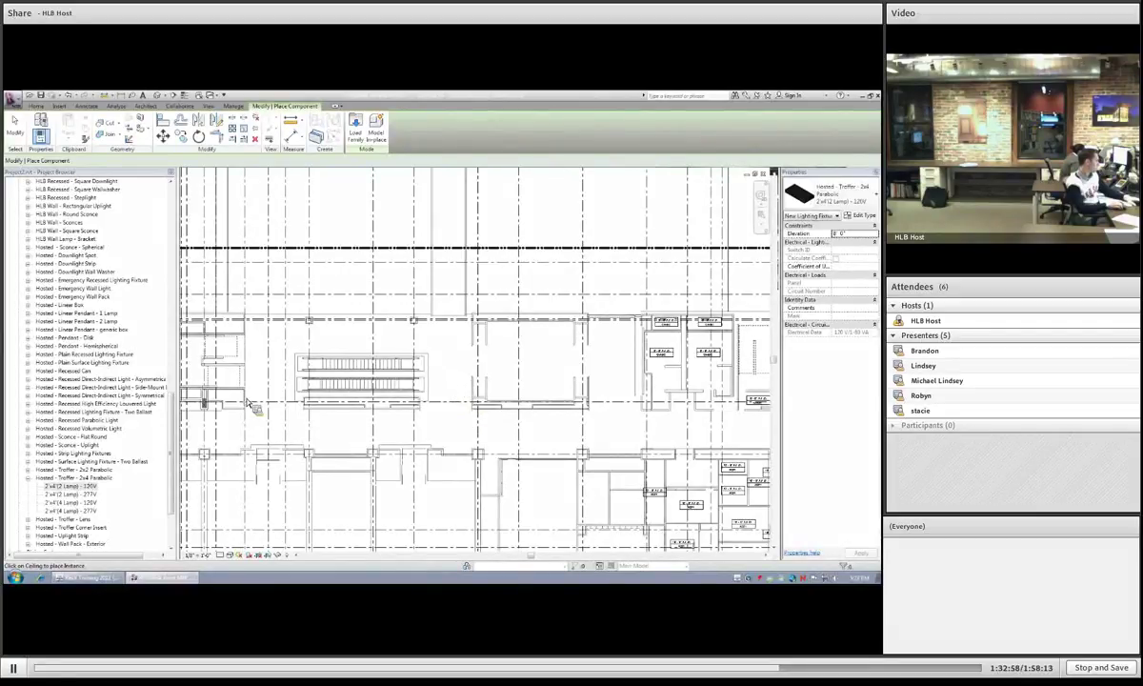
# Step: Expand Hosted - Recessed Can and try to place its 6" Incandescent - 277V type on the linked ceiling
pyautogui.click(65, 370)
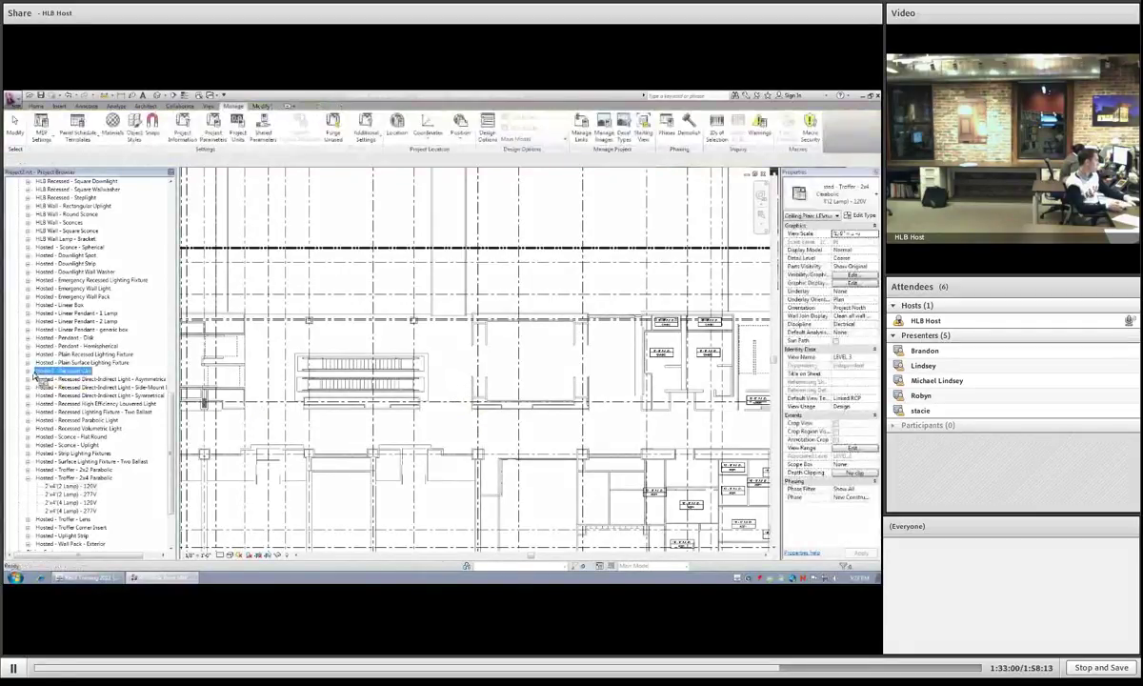
pyautogui.click(30, 370)
pyautogui.moveTo(65, 389)
pyautogui.mouseDown()
pyautogui.moveTo(383, 386)
pyautogui.moveTo(433, 349)
pyautogui.moveTo(405, 349)
pyautogui.mouseUp()
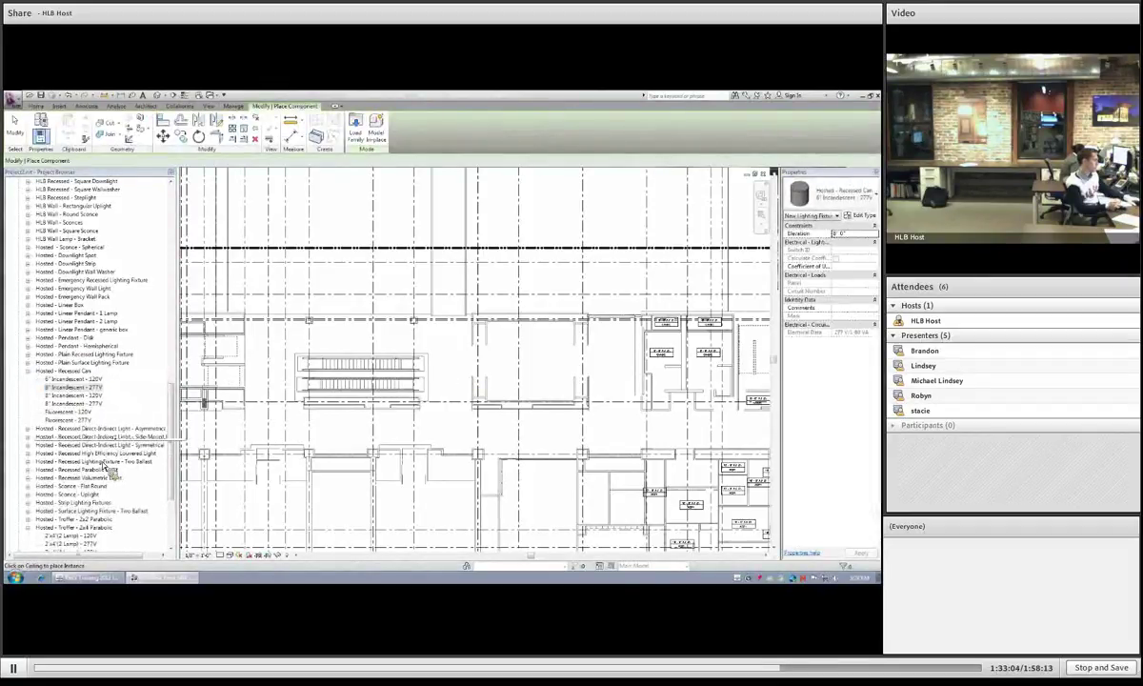
pyautogui.press('Escape')
# Step: Select the linked ceiling surrounding the escalators to inspect its extent and properties
pyautogui.moveTo(169, 404); pyautogui.dragTo(164, 352)
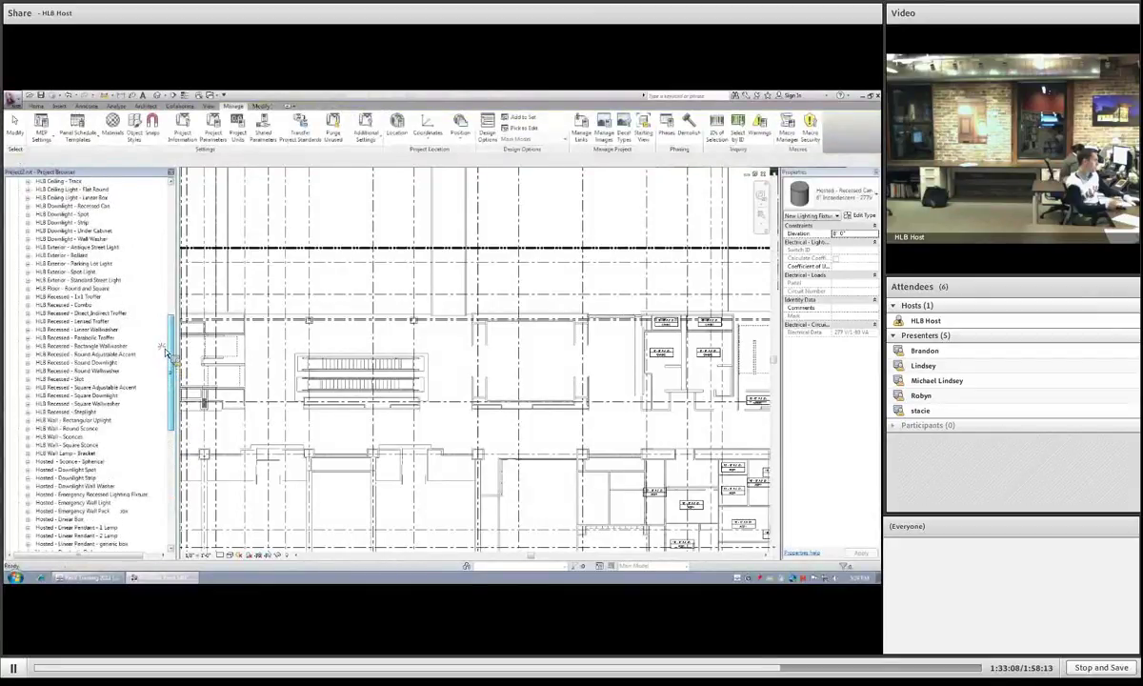
pyautogui.click(79, 364)
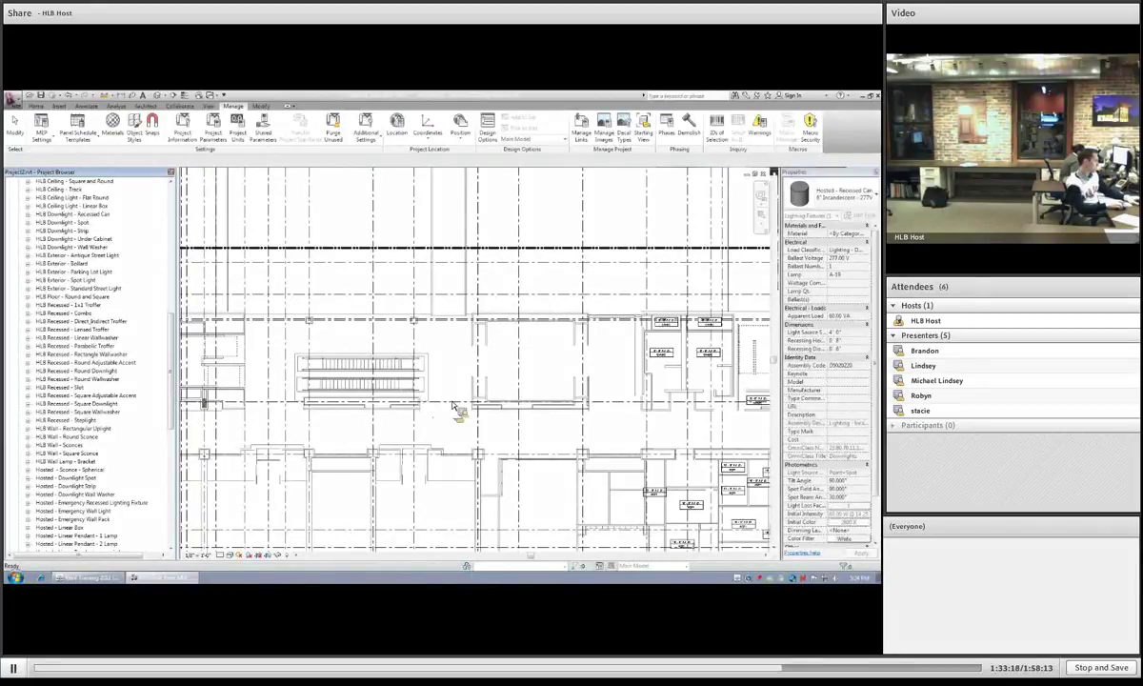
pyautogui.scroll(-1, 599, 362)
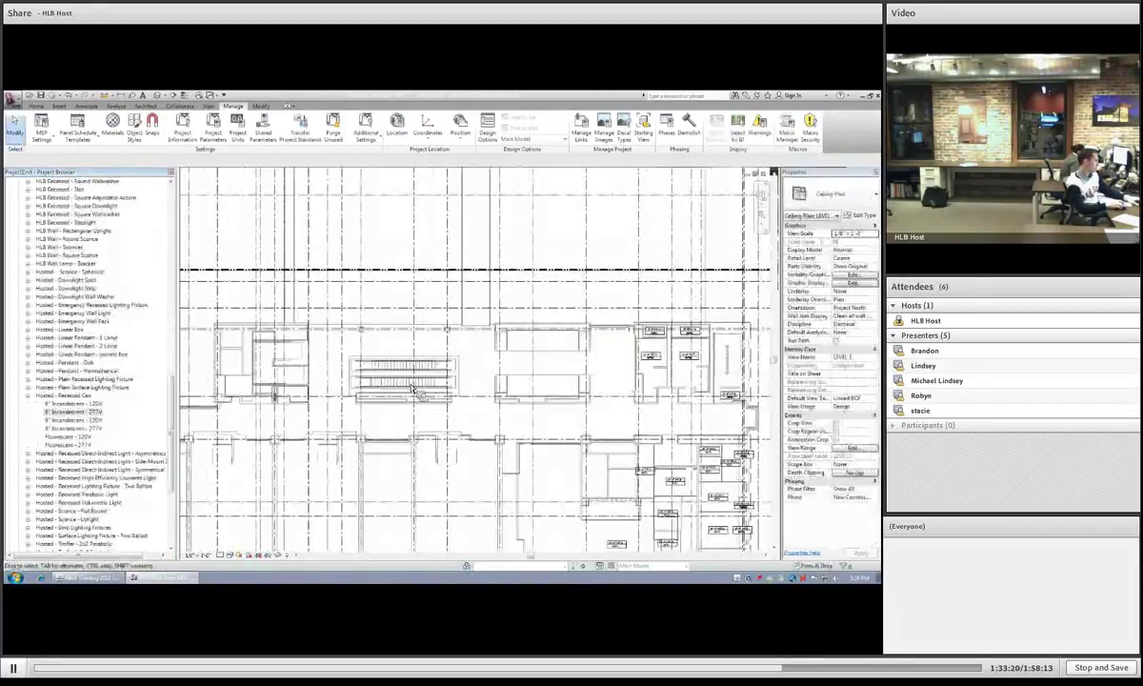
pyautogui.moveTo(412, 386); pyautogui.dragTo(298, 416, button='middle')
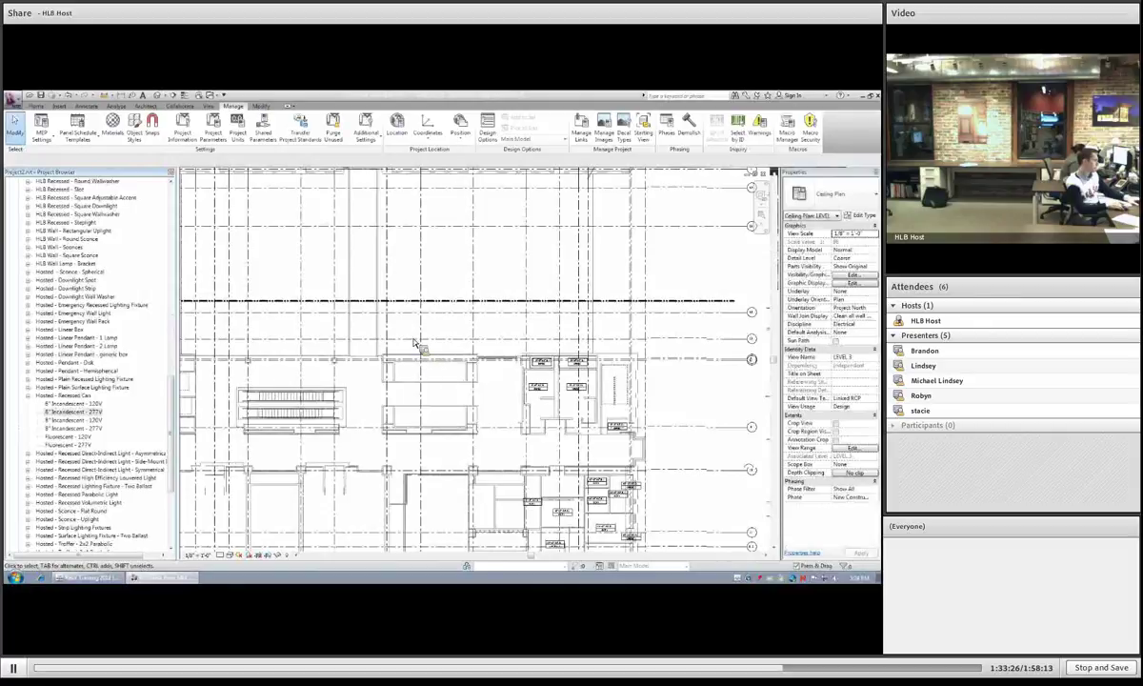
pyautogui.scroll(2, 415, 345)
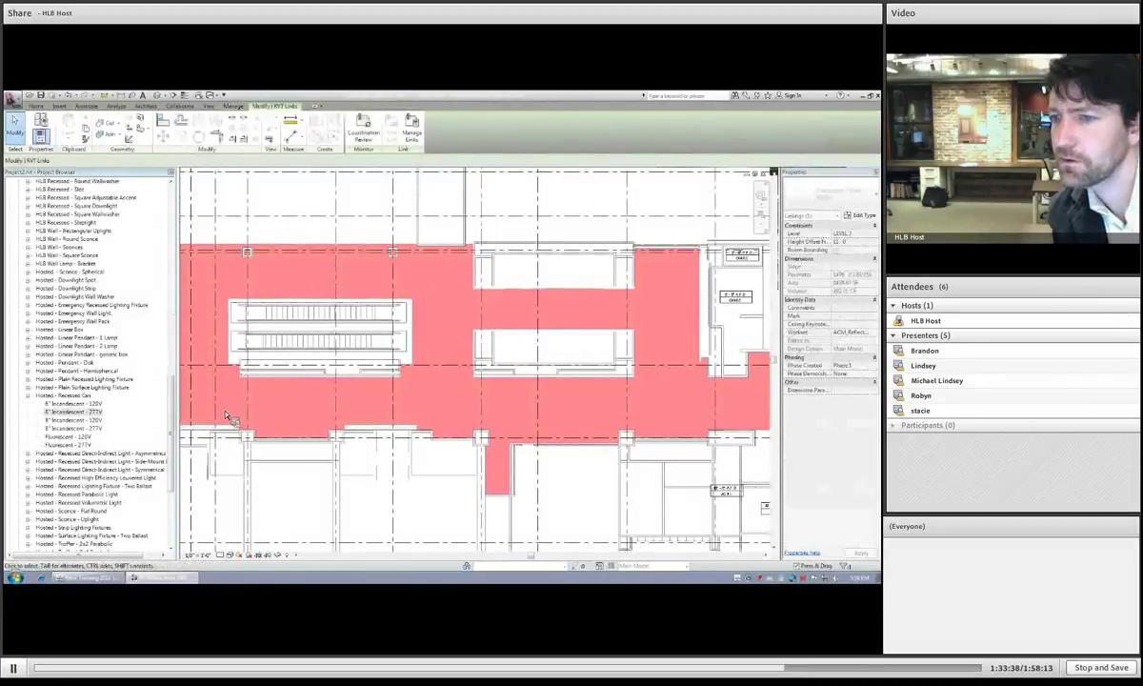
# Step: Expand Hosted - Plain Surface Lighting Fixture and start placing its 1x4 - 120 type in the ceiling plan
pyautogui.click(28, 387)
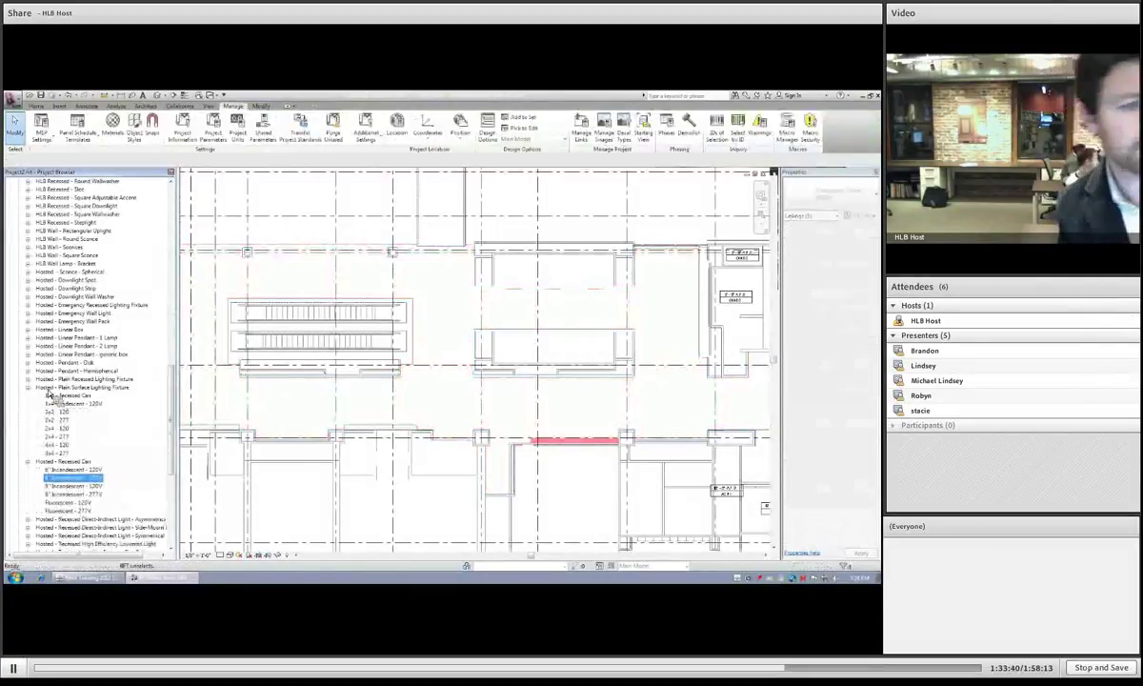
pyautogui.click(66, 397)
pyautogui.moveTo(67, 403); pyautogui.dragTo(400, 345)
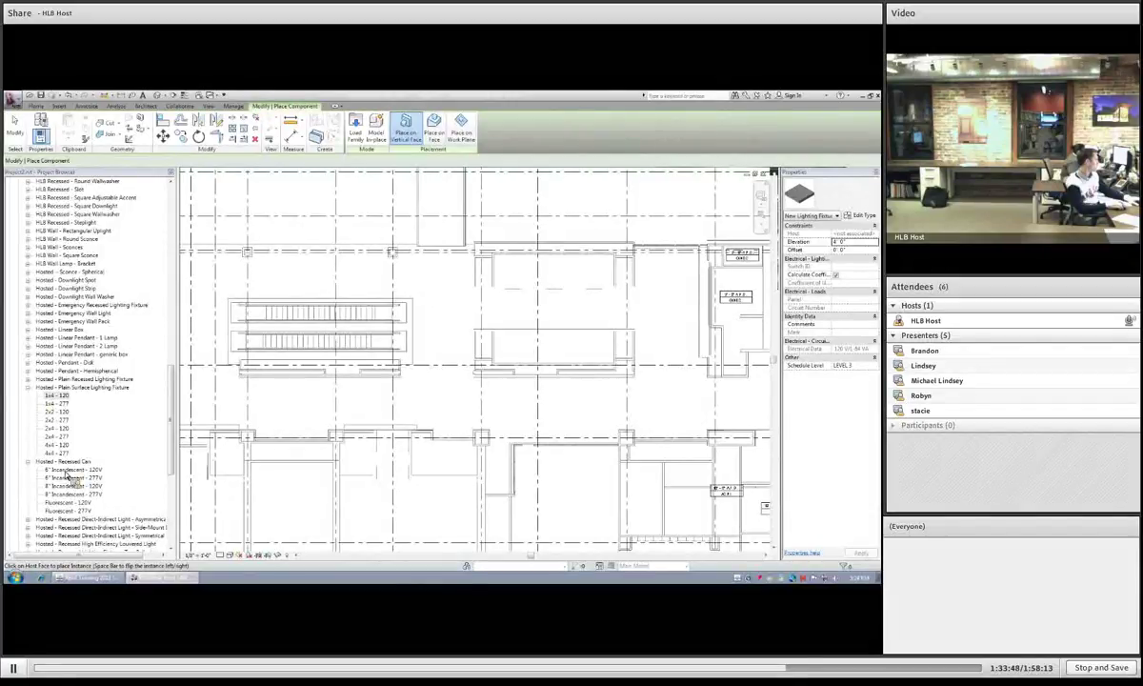
# Step: Compare the placement options of the 6" Incandescent - 120V recessed can with those of the 2x2 - 120 plain surface fixture
pyautogui.moveTo(72, 486); pyautogui.dragTo(406, 218)
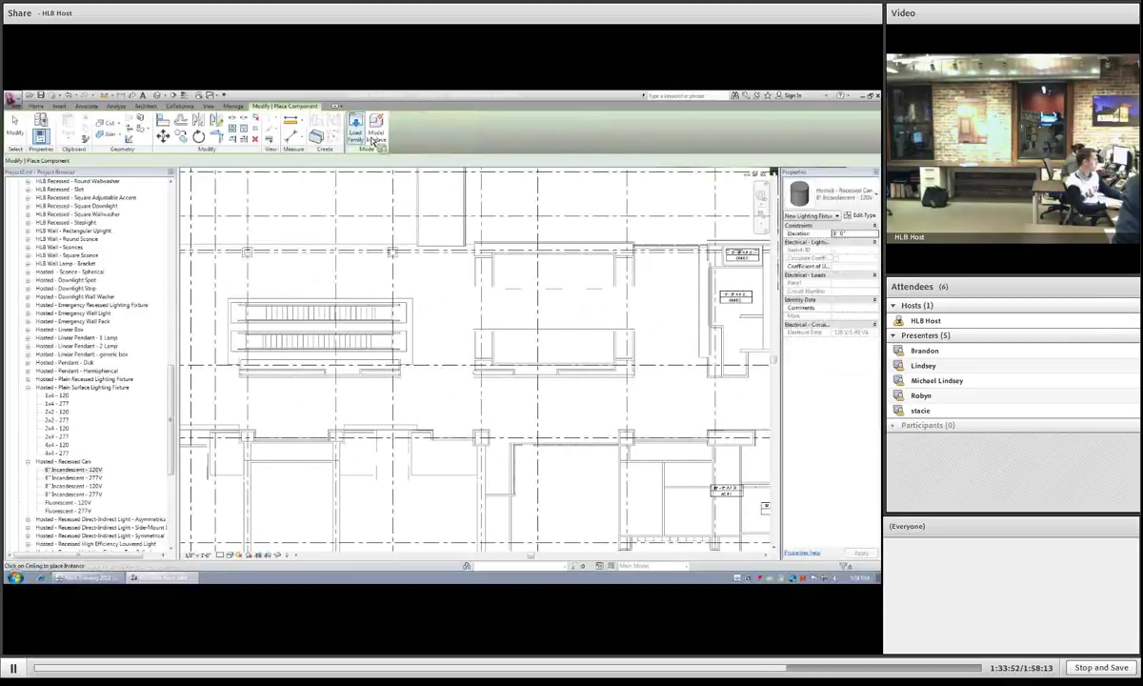
pyautogui.click(57, 412)
pyautogui.moveTo(60, 411); pyautogui.dragTo(335, 403)
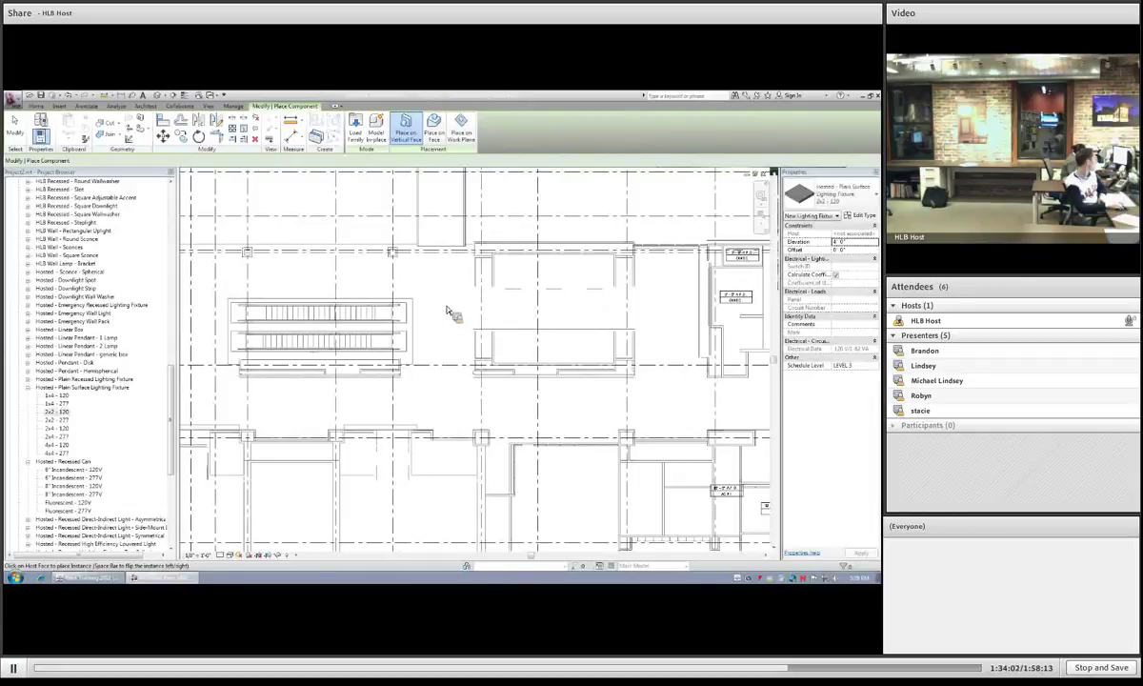
pyautogui.click(69, 470)
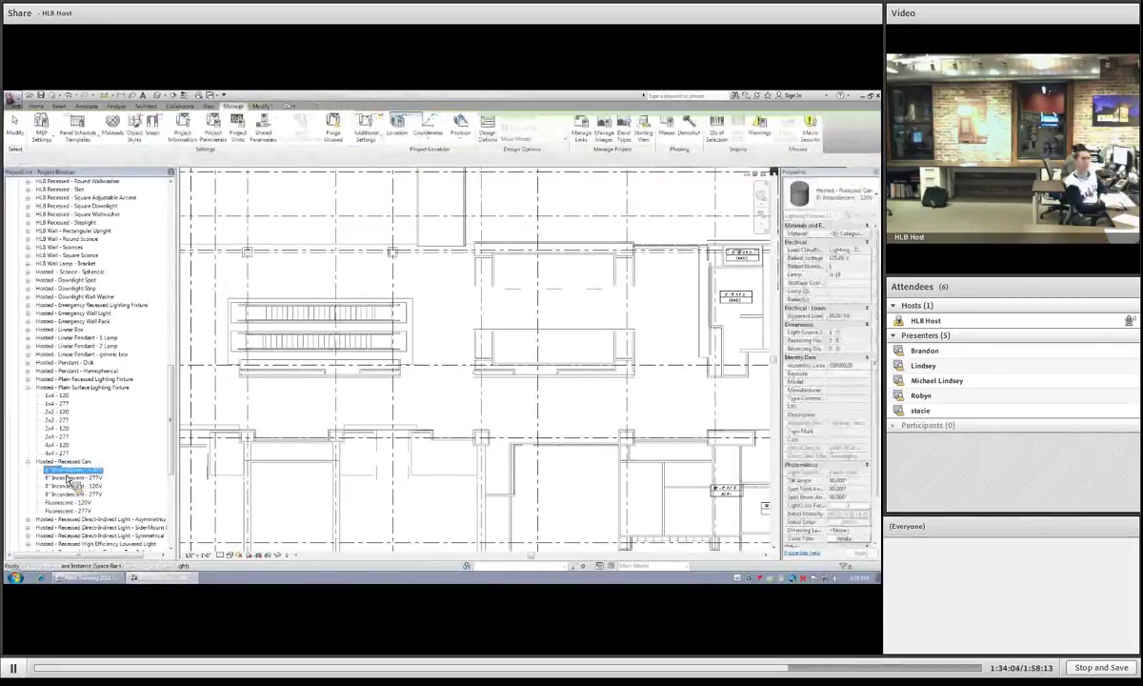
pyautogui.moveTo(466, 400); pyautogui.dragTo(444, 373)
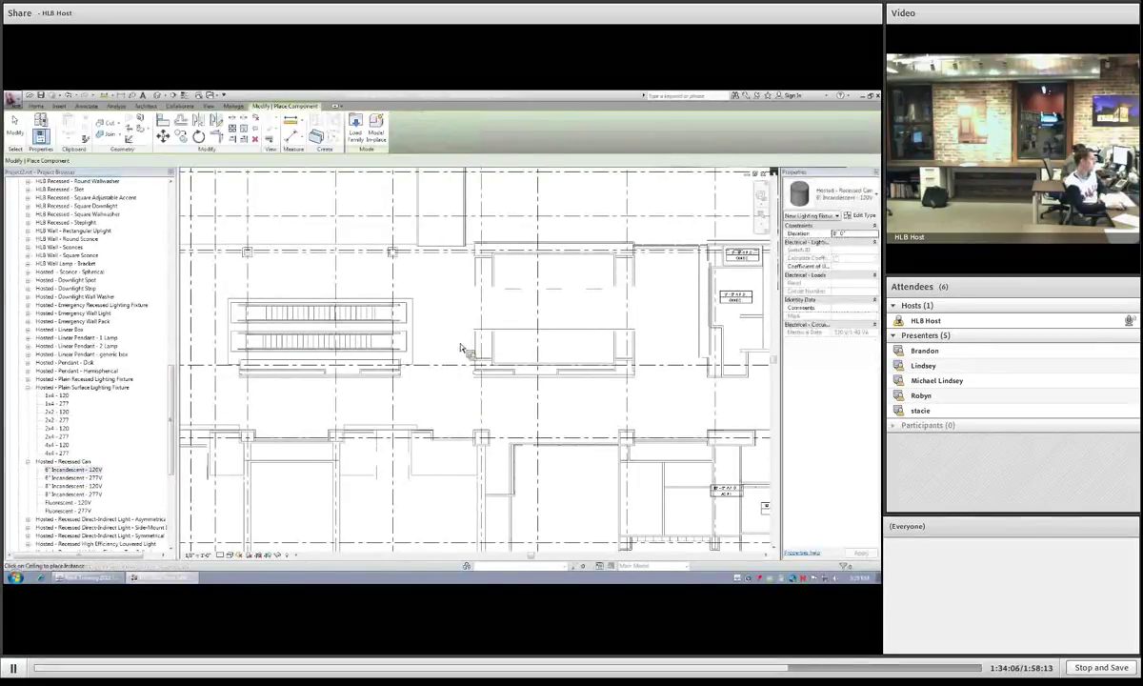
pyautogui.click(67, 413)
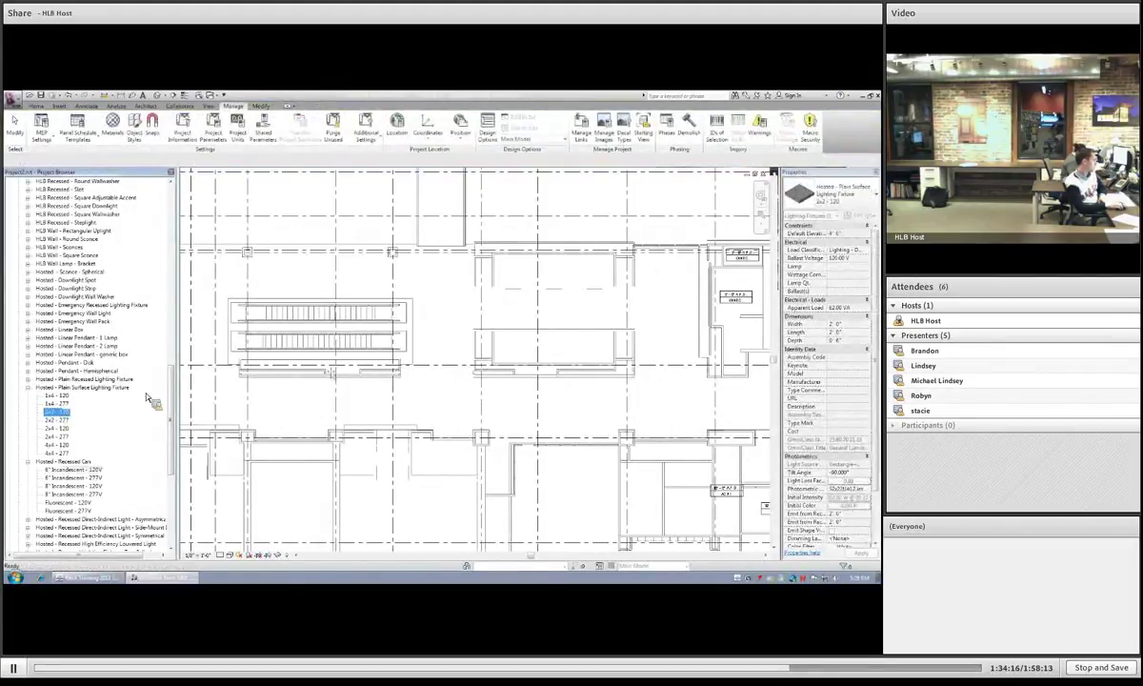
pyautogui.moveTo(424, 340); pyautogui.dragTo(425, 338)
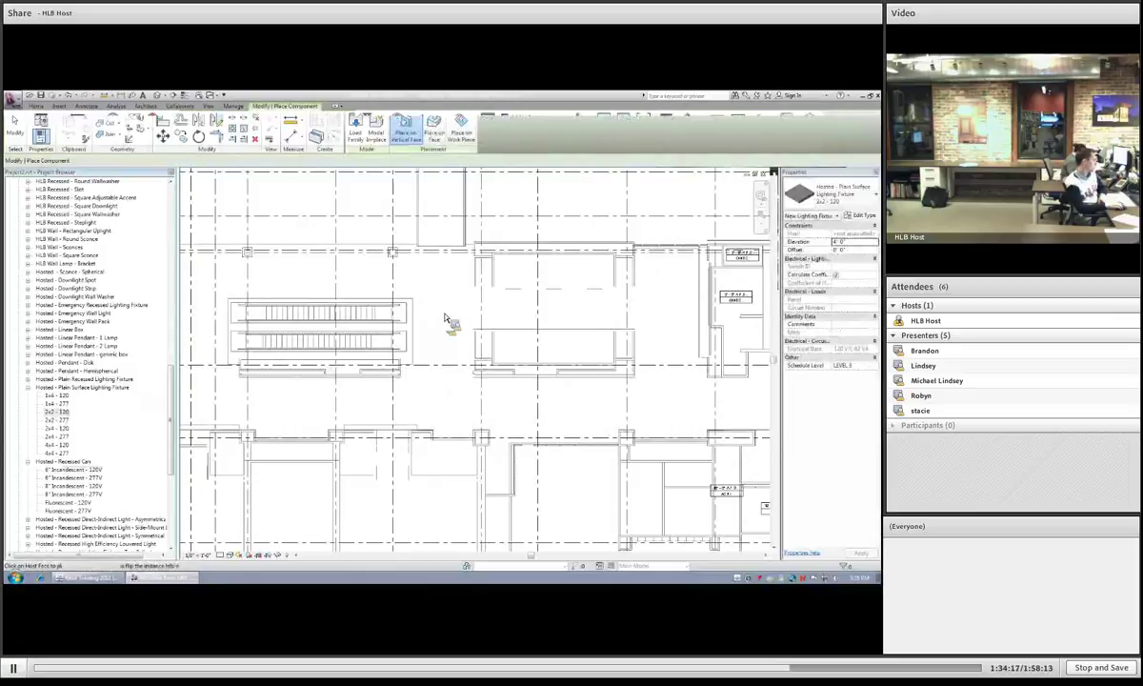
pyautogui.click(464, 140)
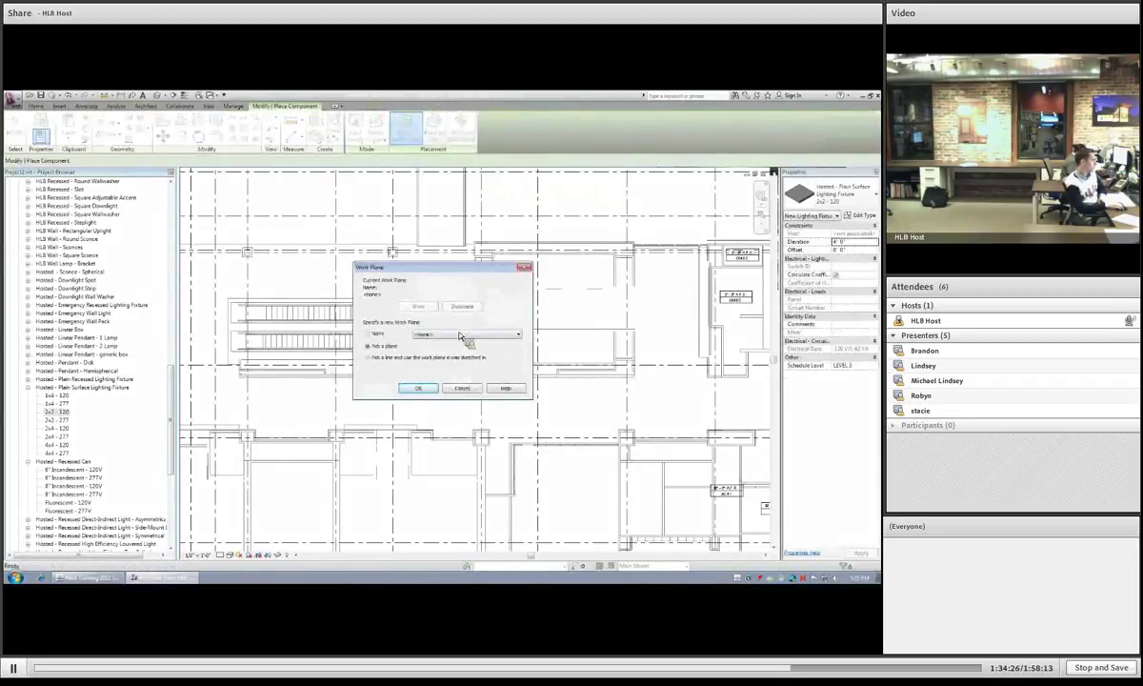
pyautogui.click(367, 332)
pyautogui.click(431, 337)
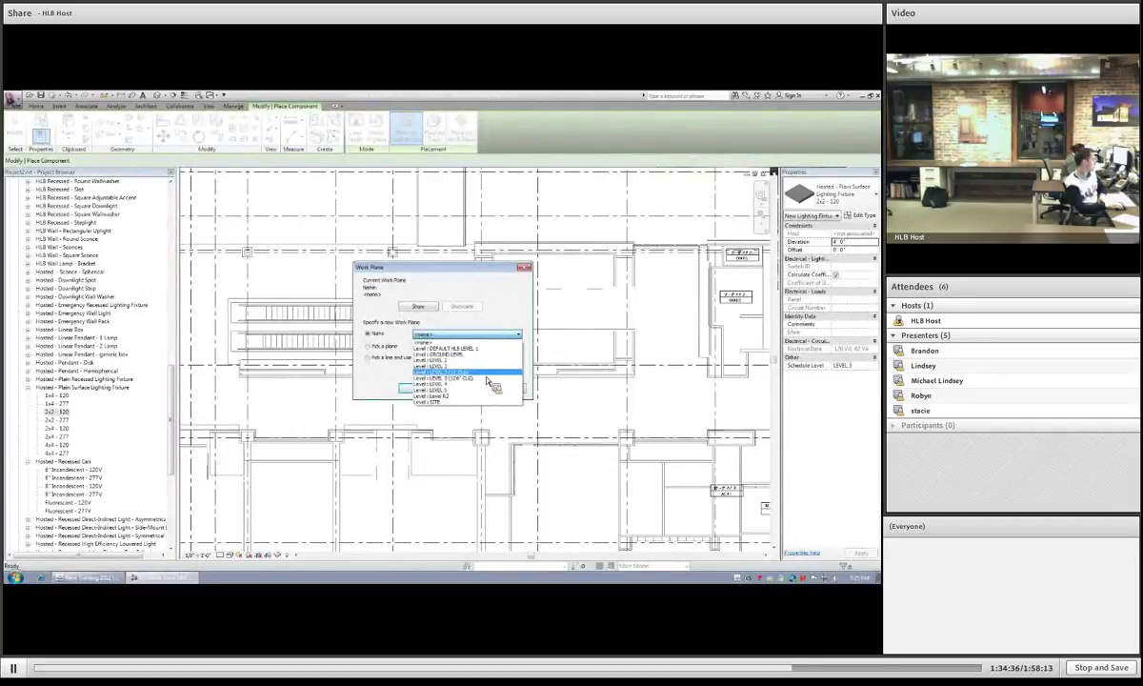
pyautogui.click(466, 334)
pyautogui.click(473, 389)
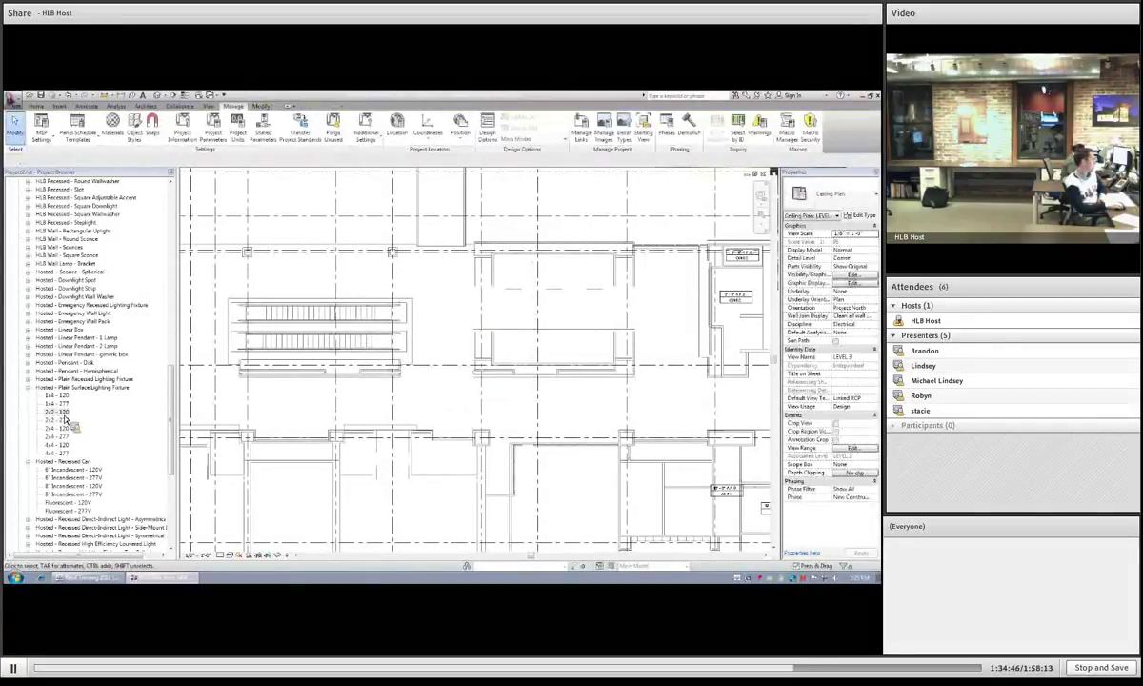
pyautogui.moveTo(373, 324); pyautogui.dragTo(447, 288)
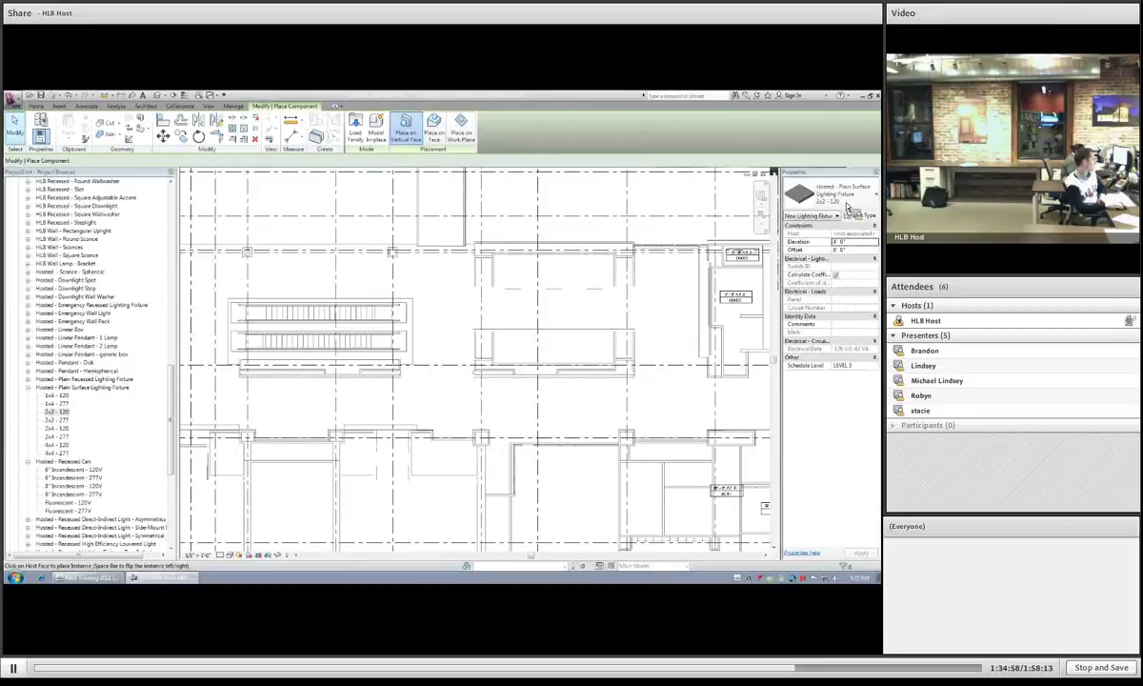
# Step: Place a 2" HLB Recessed - Round Downlight in the open ceiling area just east of the escalators
pyautogui.press('l')
pyautogui.press('f')
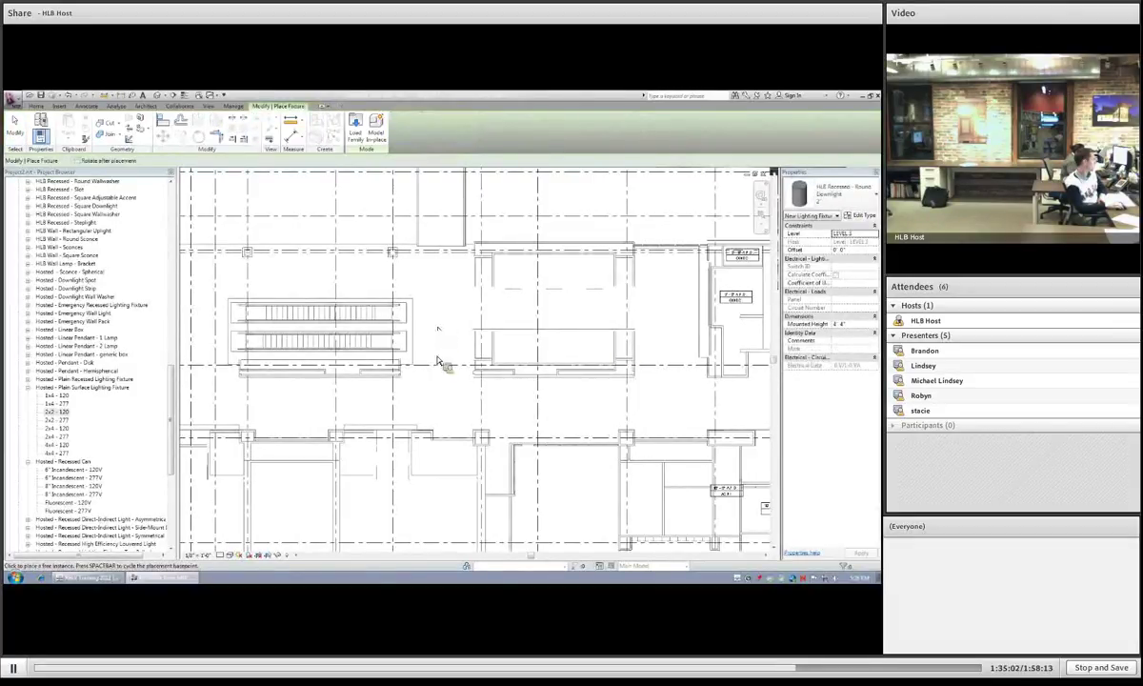
pyautogui.click(440, 362)
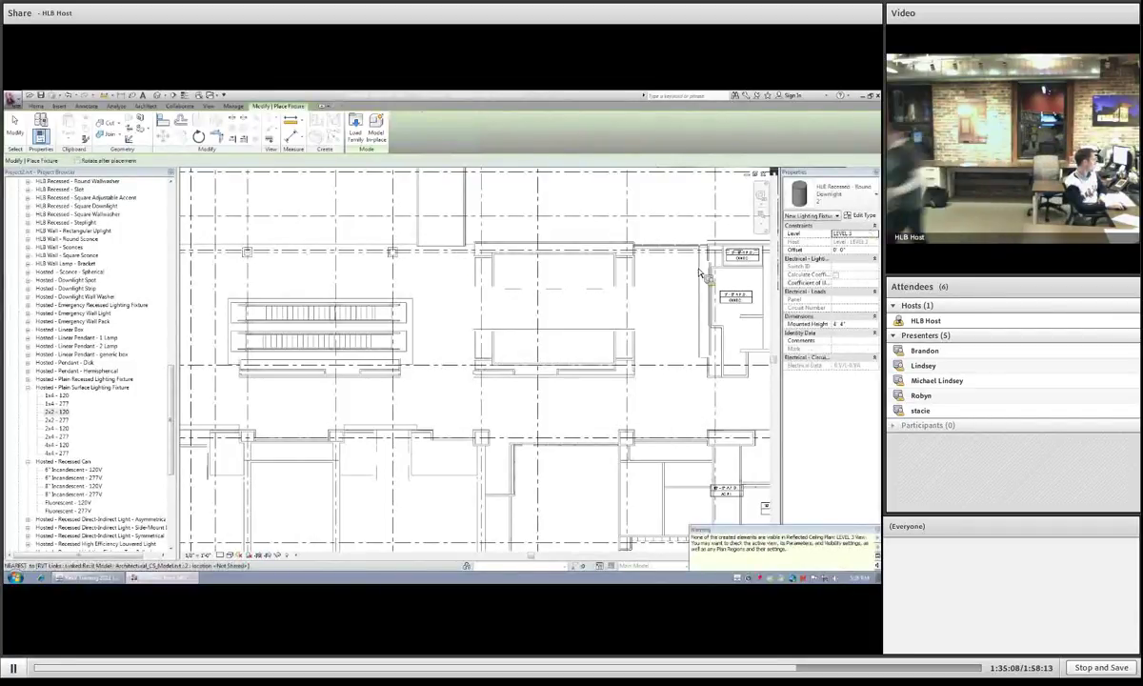
# Step: Switch the lighting fixture type to Hosted - Downlight Wall Washer 6" Incandescent - 277V and try to place it on the linked ceiling
pyautogui.moveTo(172, 419); pyautogui.dragTo(185, 503)
pyautogui.click(844, 206)
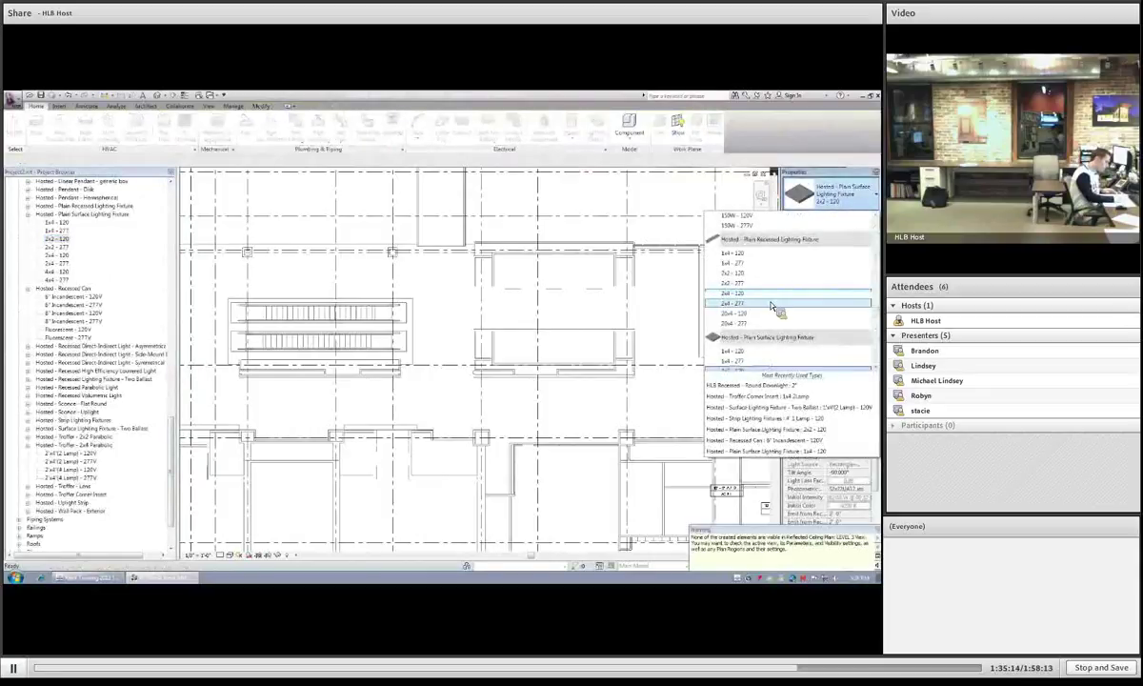
pyautogui.click(701, 306)
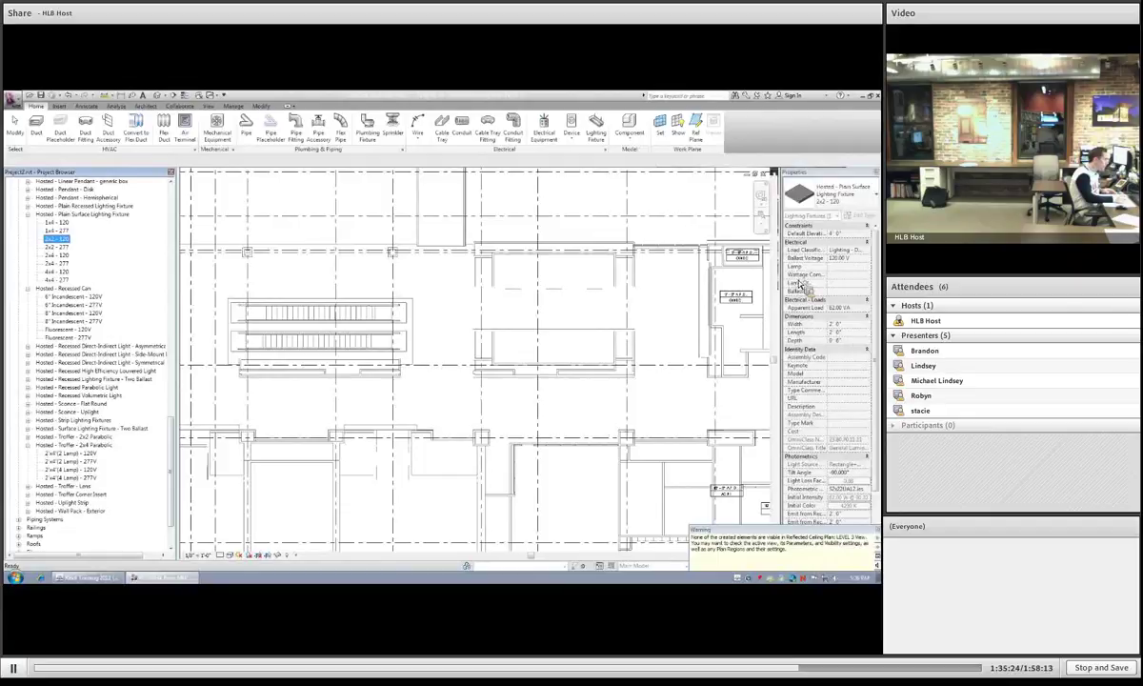
pyautogui.click(760, 315)
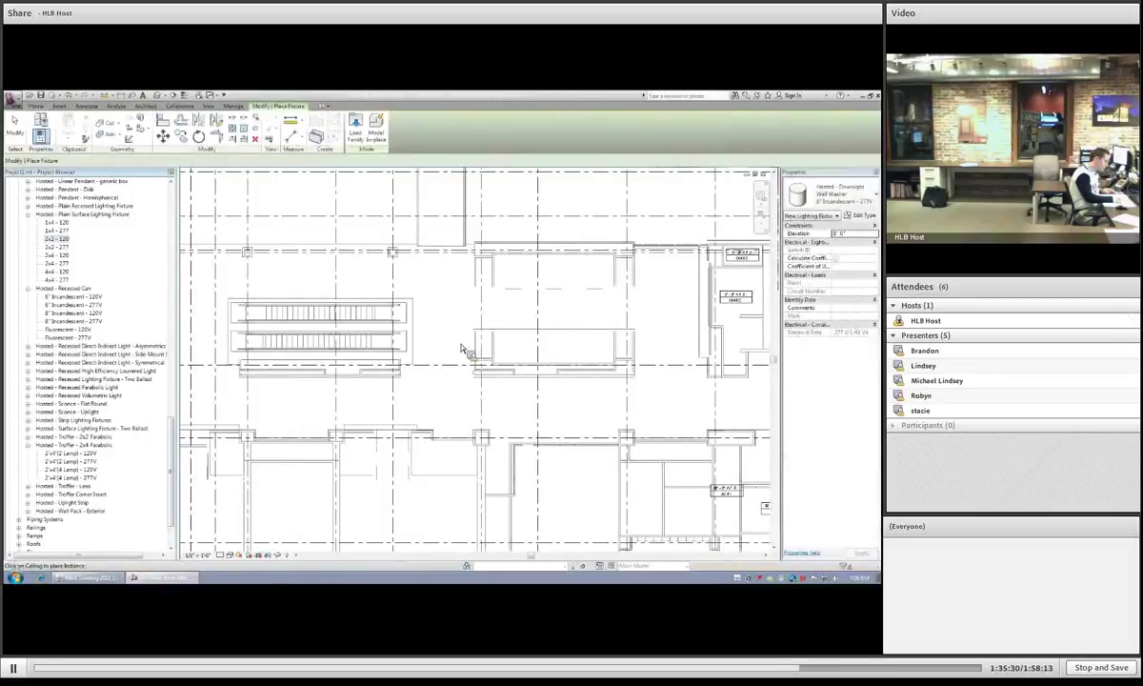
pyautogui.click(380, 247)
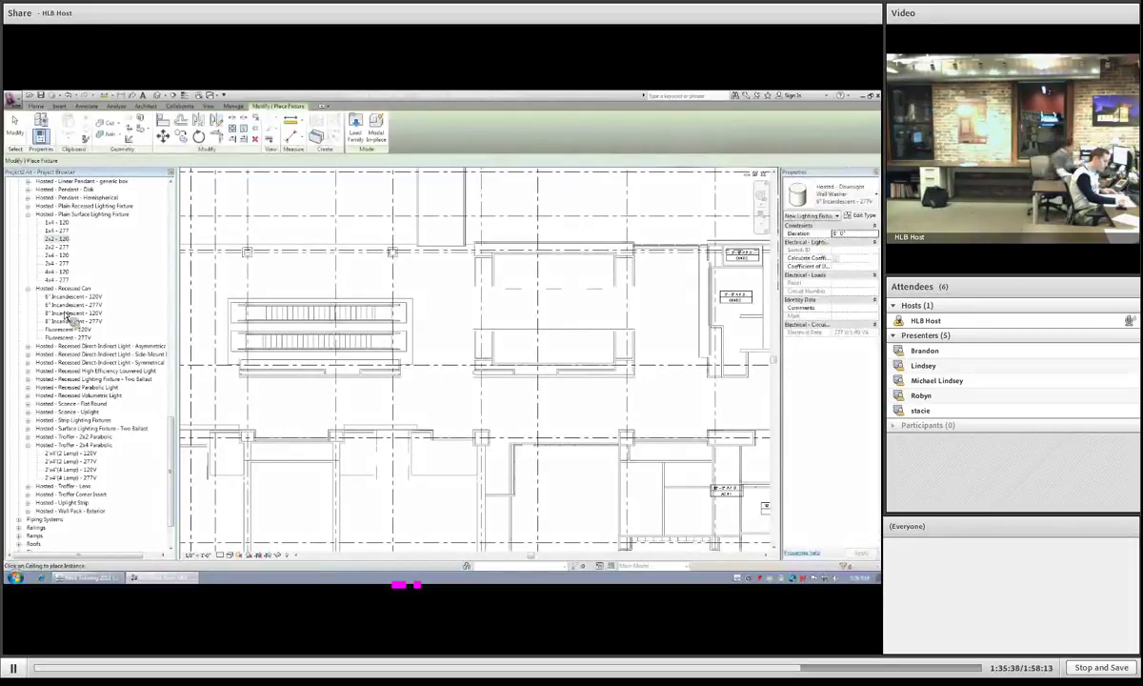
# Step: Start placing the Hosted - Plain Surface 2x2 - 120 fixture with LEVEL 3 (12'6" CLG) as its named work plane
pyautogui.click(55, 240)
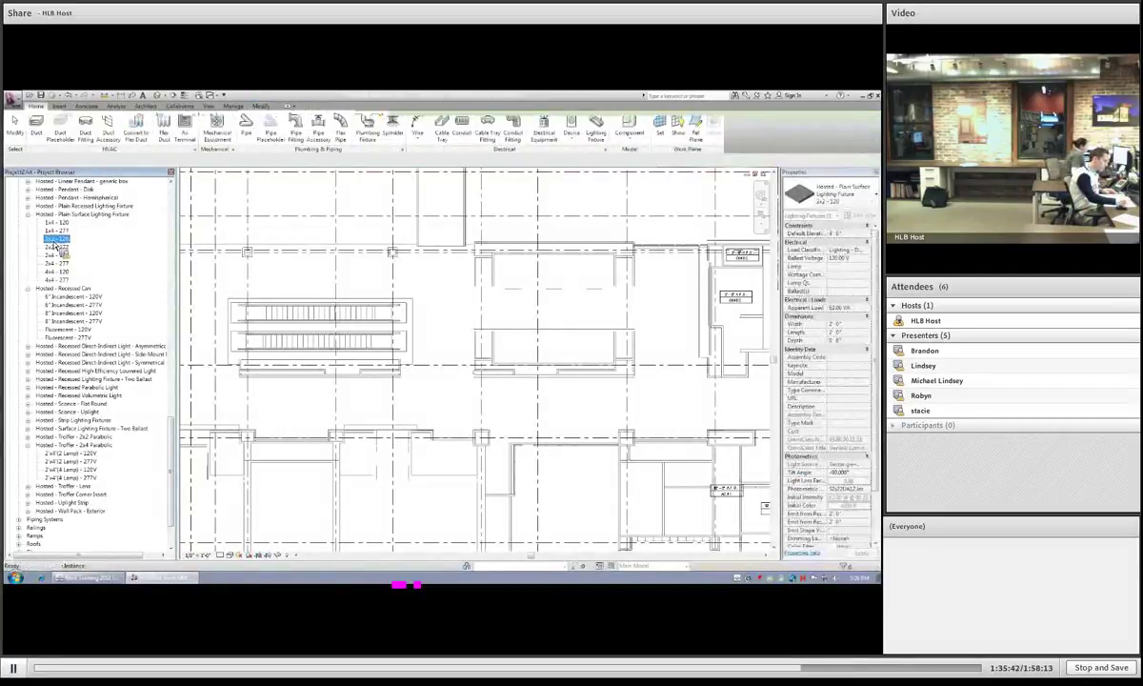
pyautogui.moveTo(57, 246); pyautogui.dragTo(460, 238)
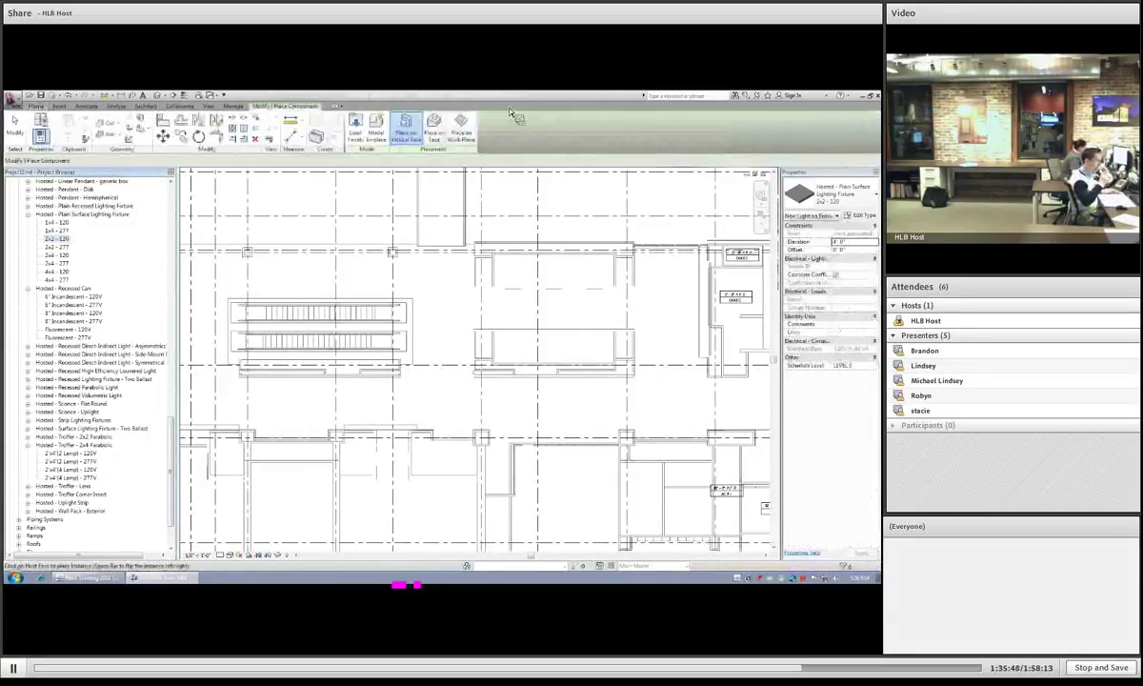
pyautogui.click(446, 121)
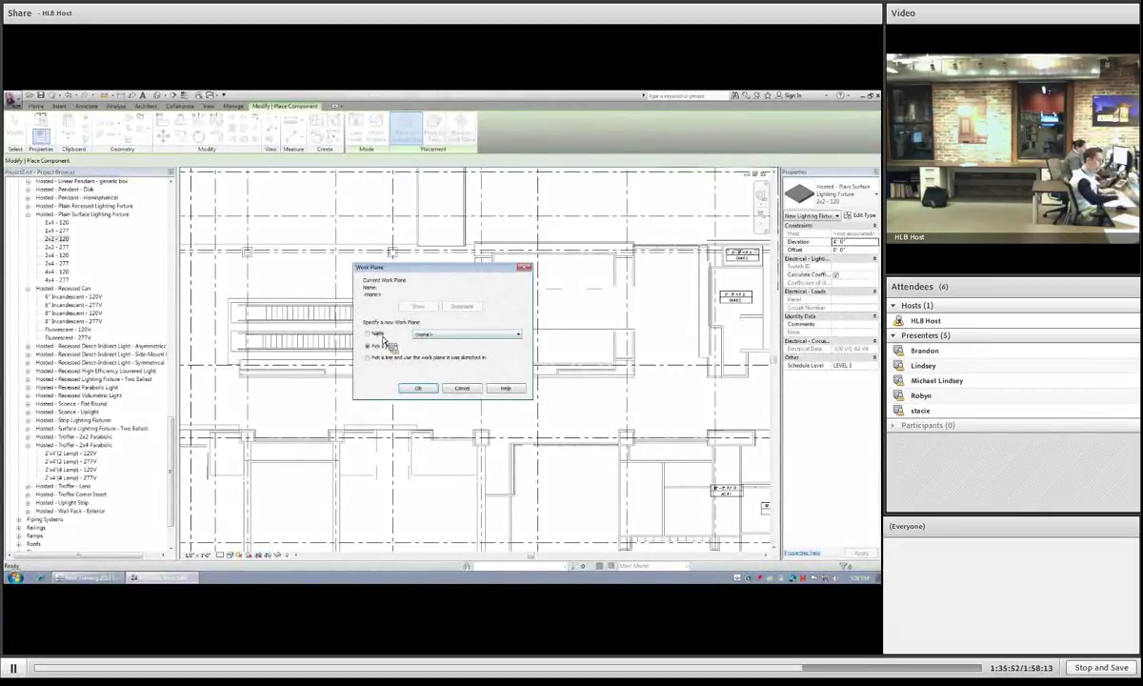
pyautogui.click(438, 335)
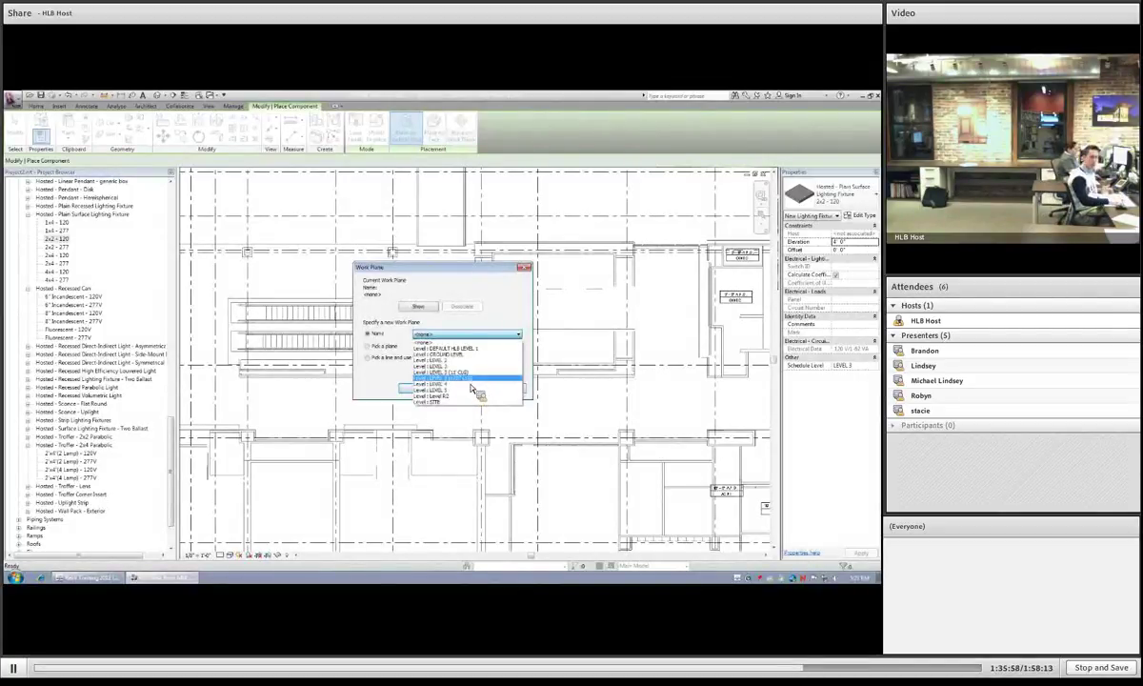
pyautogui.click(473, 381)
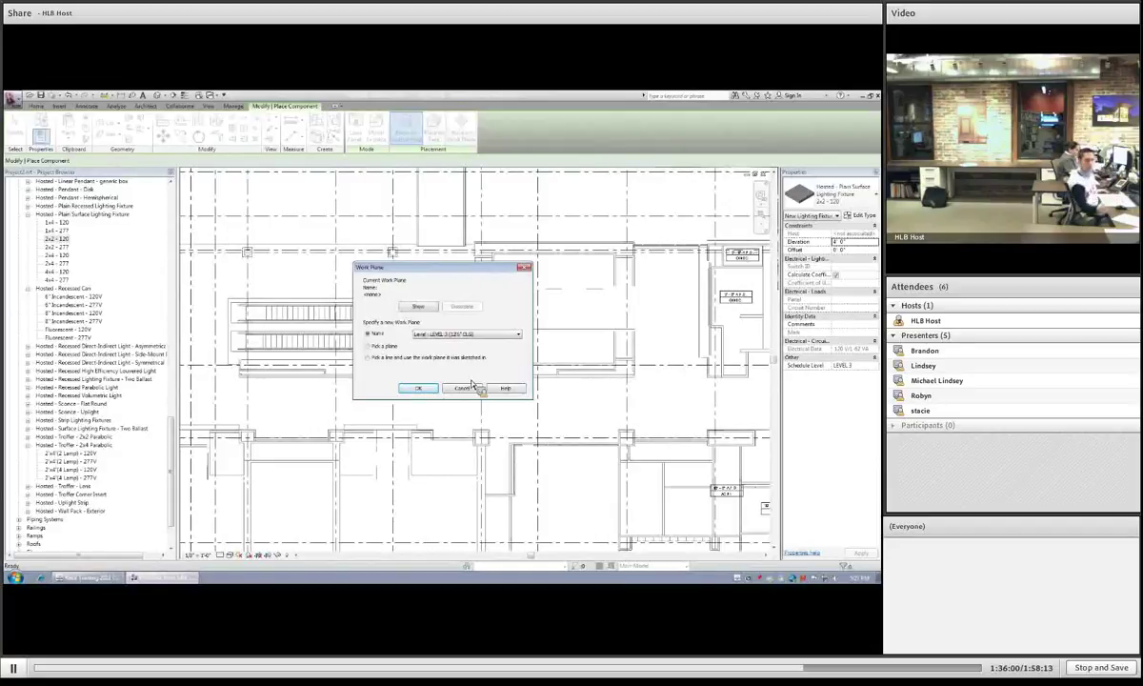
pyautogui.click(419, 397)
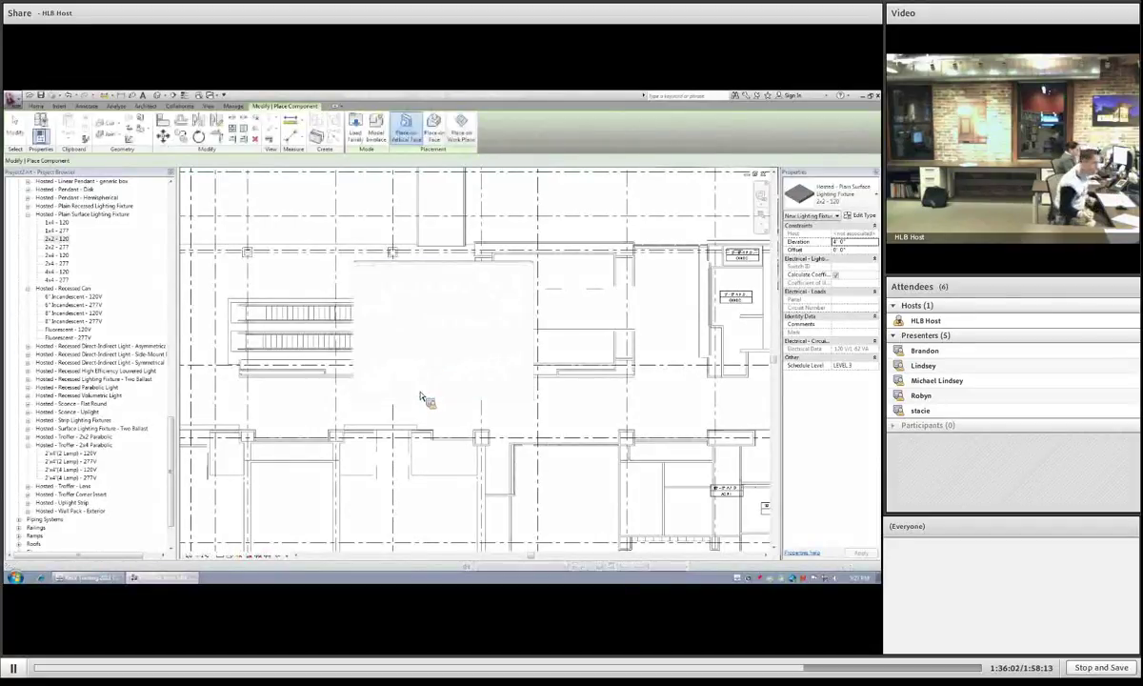
# Step: Place four 2x2 - 120 fixtures in a two-by-two arrangement in the ceiling area beside the escalators, and finish placement
pyautogui.click(430, 295)
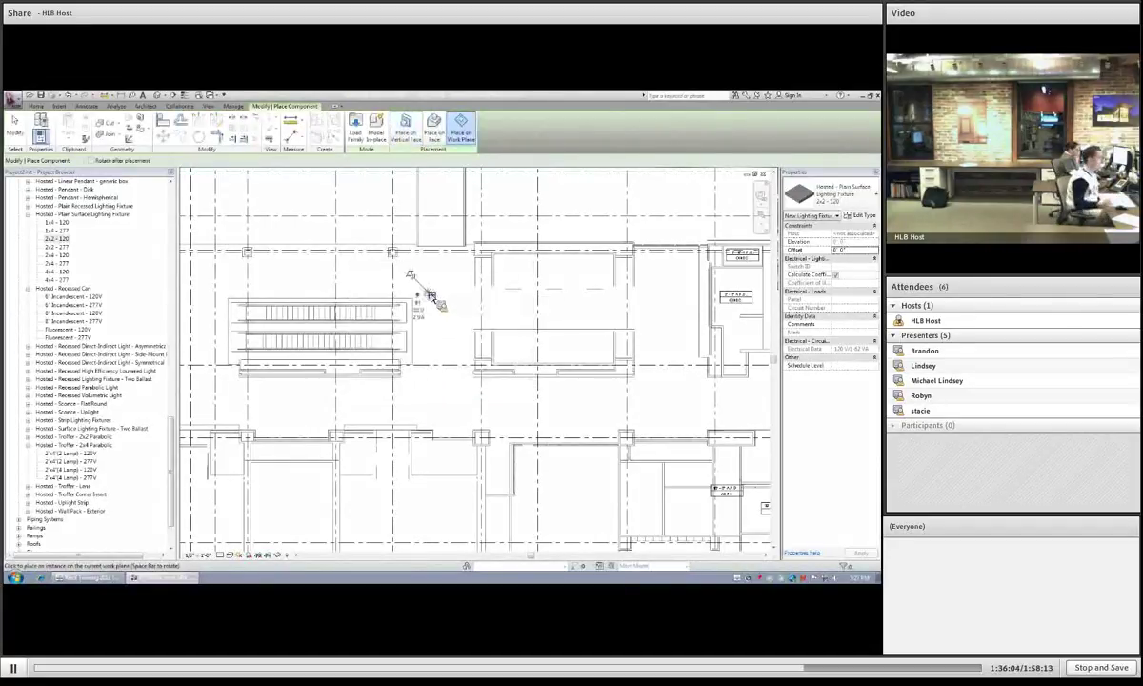
pyautogui.click(457, 296)
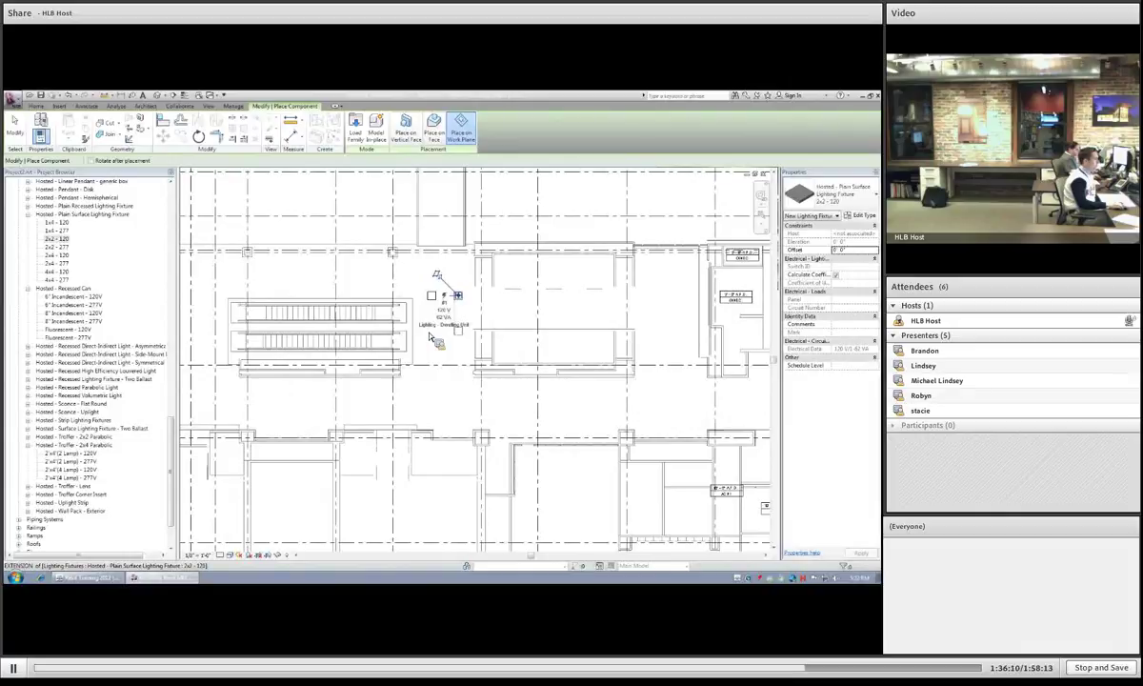
pyautogui.press('Escape')
pyautogui.press('Escape')
# Step: Open the family of the upper-left 2x2 fixture for editing and inspect its fixture body and host geometry
pyautogui.scroll(2, 436, 333)
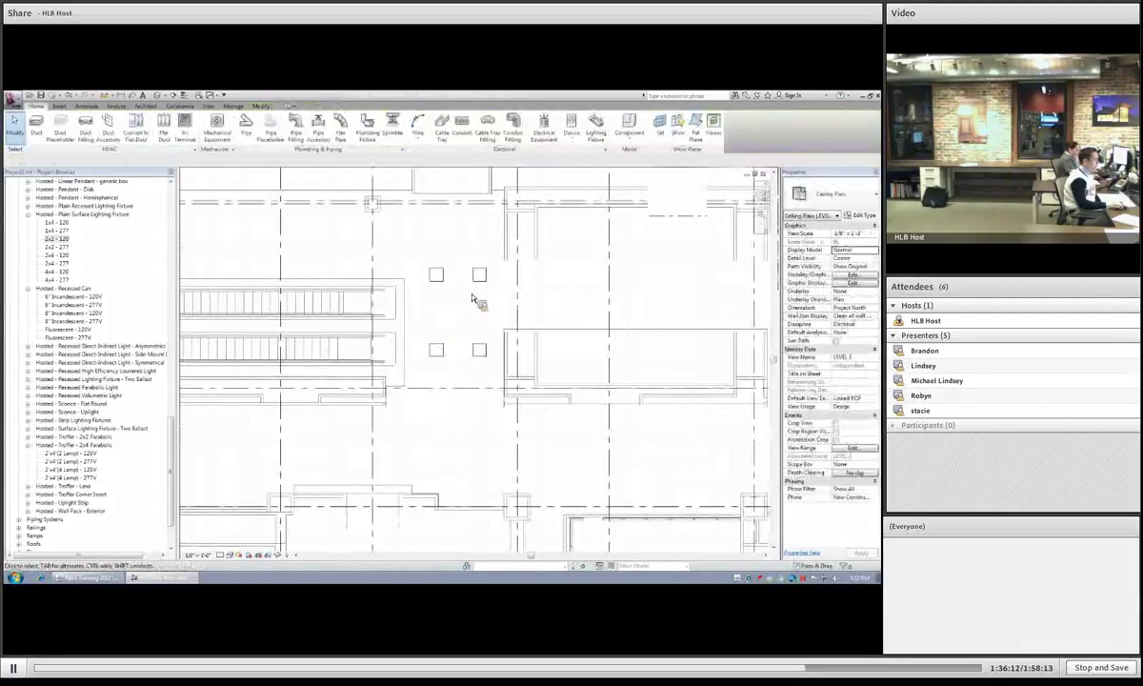
pyautogui.scroll(2, 377, 238)
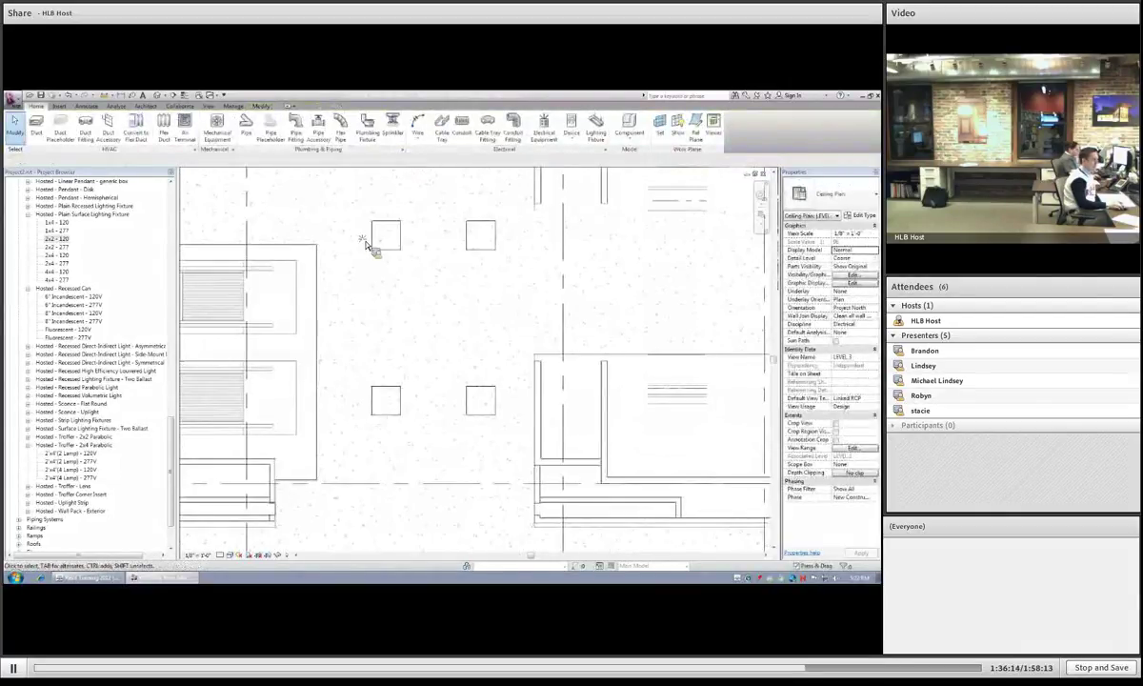
pyautogui.moveTo(350, 209); pyautogui.dragTo(405, 259)
pyautogui.moveTo(349, 225); pyautogui.dragTo(334, 195)
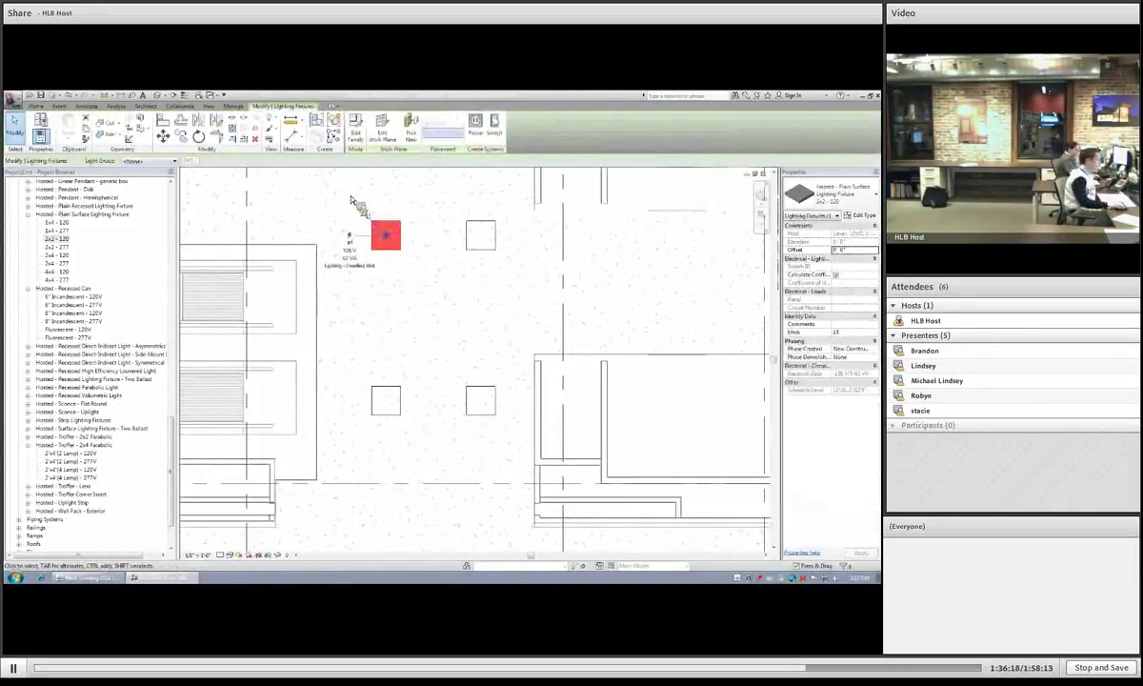
pyautogui.click(360, 136)
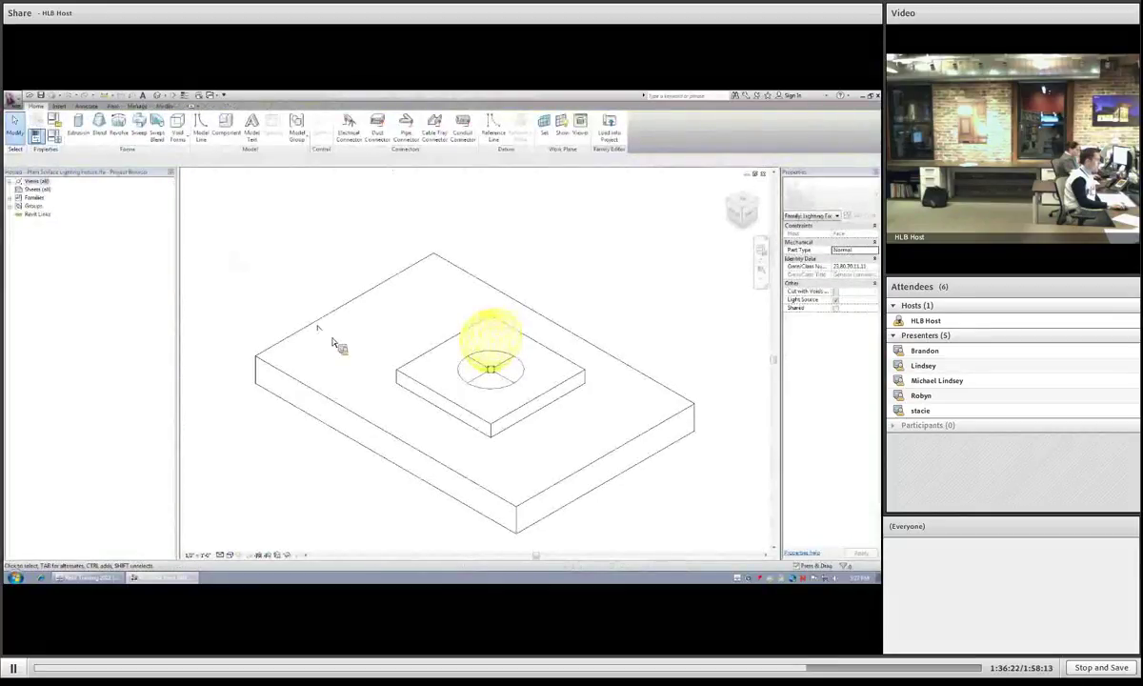
pyautogui.click(420, 376)
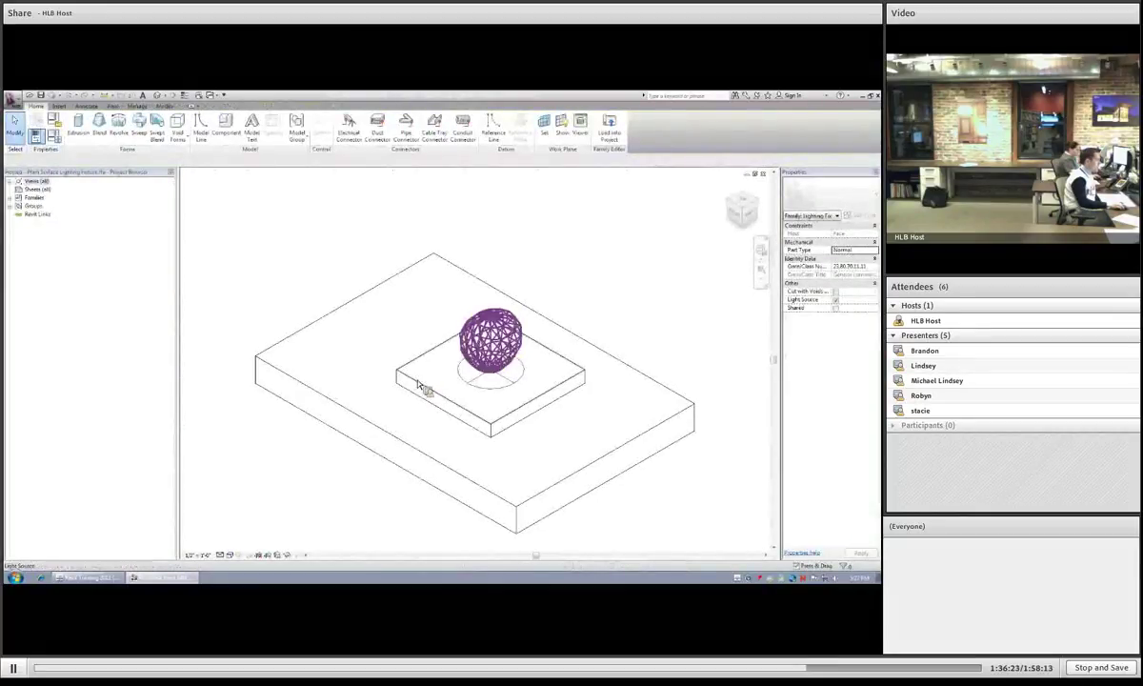
pyautogui.click(369, 390)
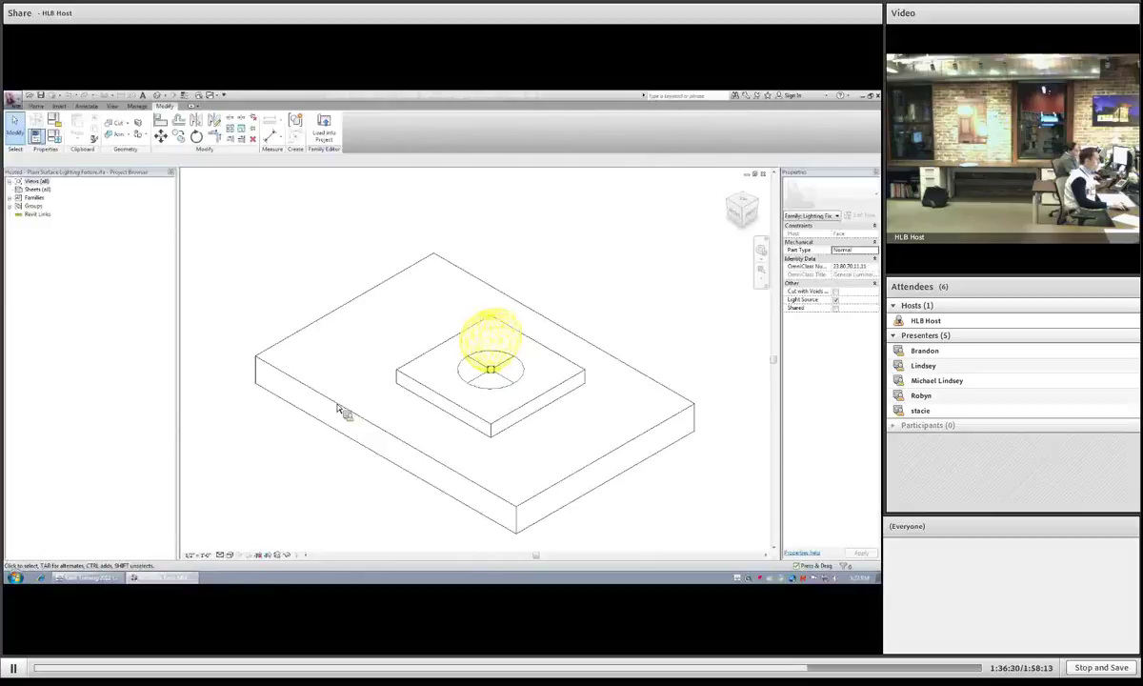
# Step: Review the plain surface fixture family's category and parameters, including its host setting
pyautogui.click(54, 118)
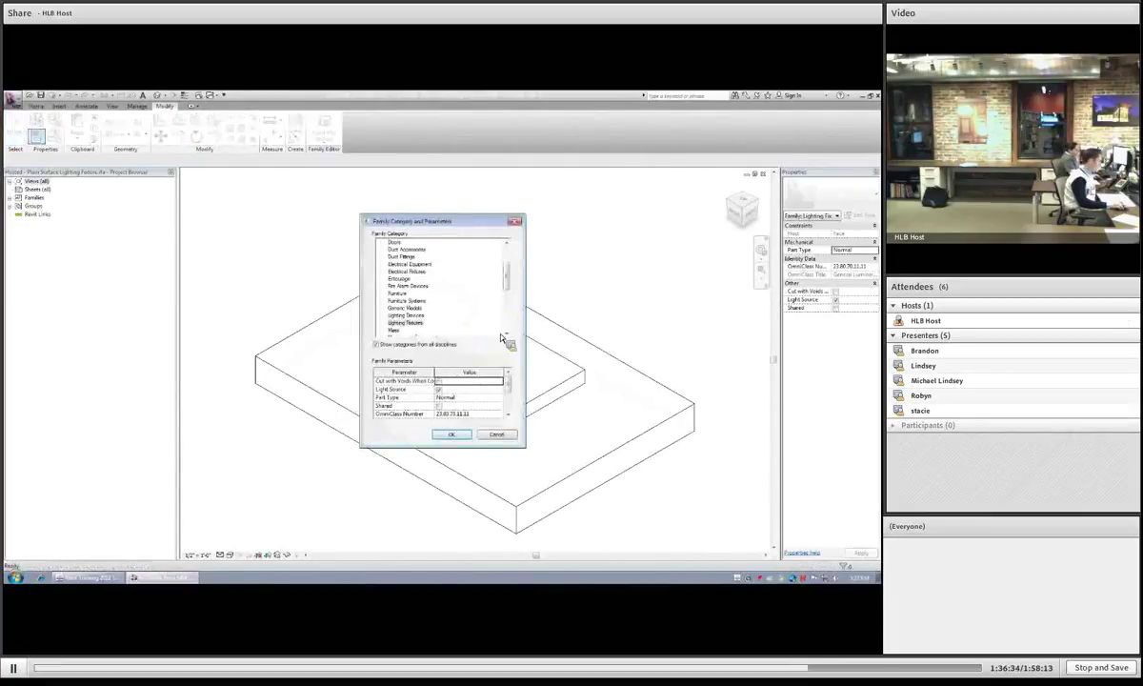
pyautogui.moveTo(506, 281)
pyautogui.mouseDown()
pyautogui.moveTo(517, 339)
pyautogui.moveTo(510, 283)
pyautogui.mouseUp()
pyautogui.moveTo(511, 386); pyautogui.dragTo(513, 408)
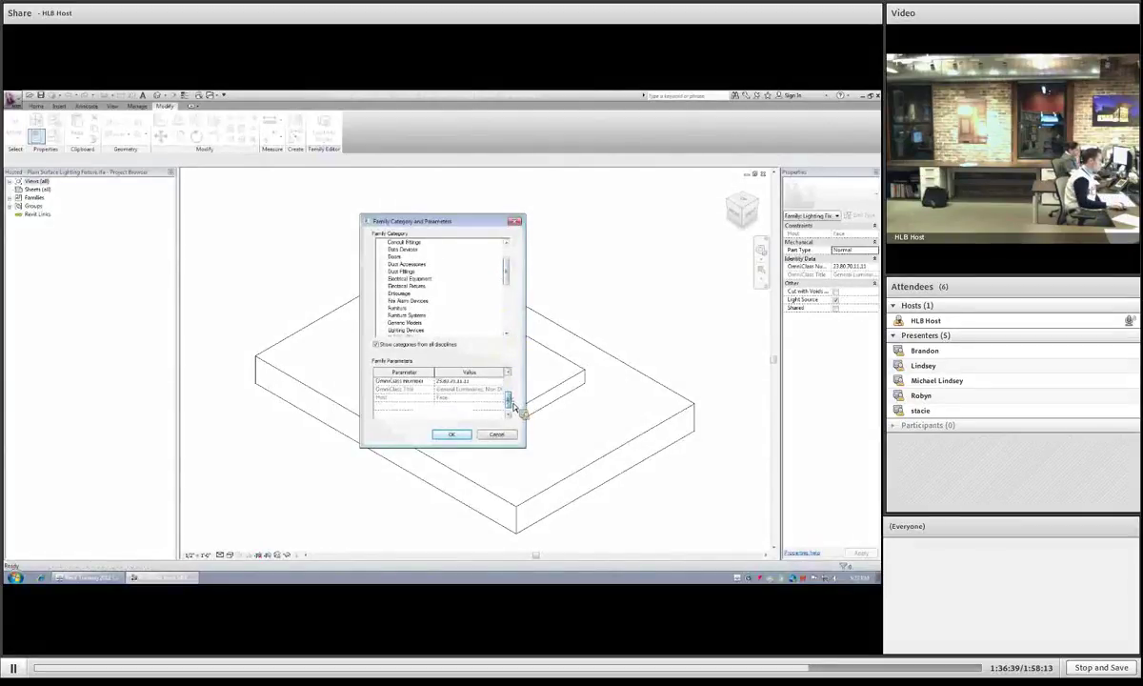
pyautogui.click(450, 434)
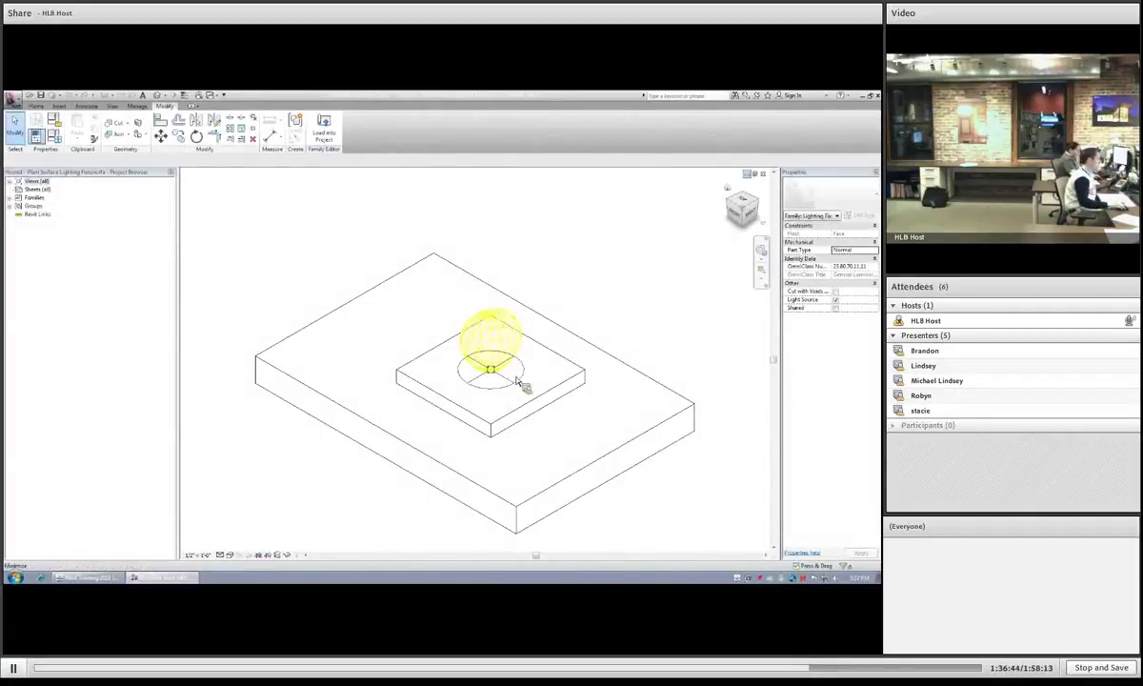
# Step: Switch to Section 1 and narrow its crop region from both sides around the multi-storey part of the building
pyautogui.hotkey('ctrl', 'Tab')
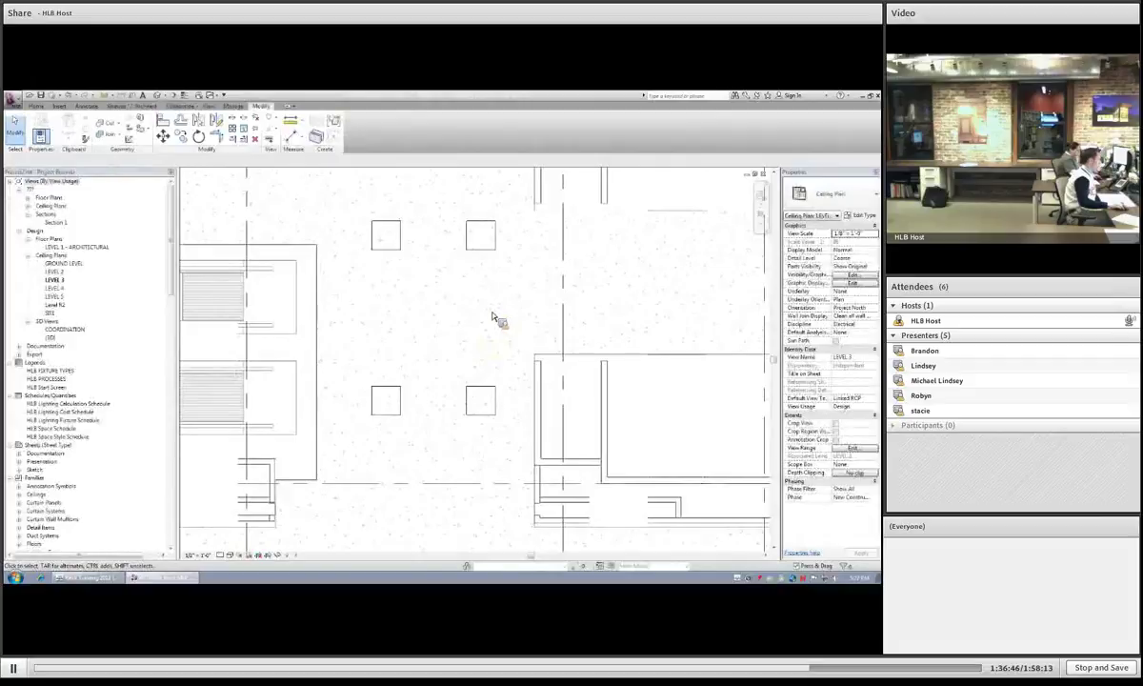
pyautogui.hotkey('ctrl', 'Tab')
pyautogui.scroll(-1, 324, 402)
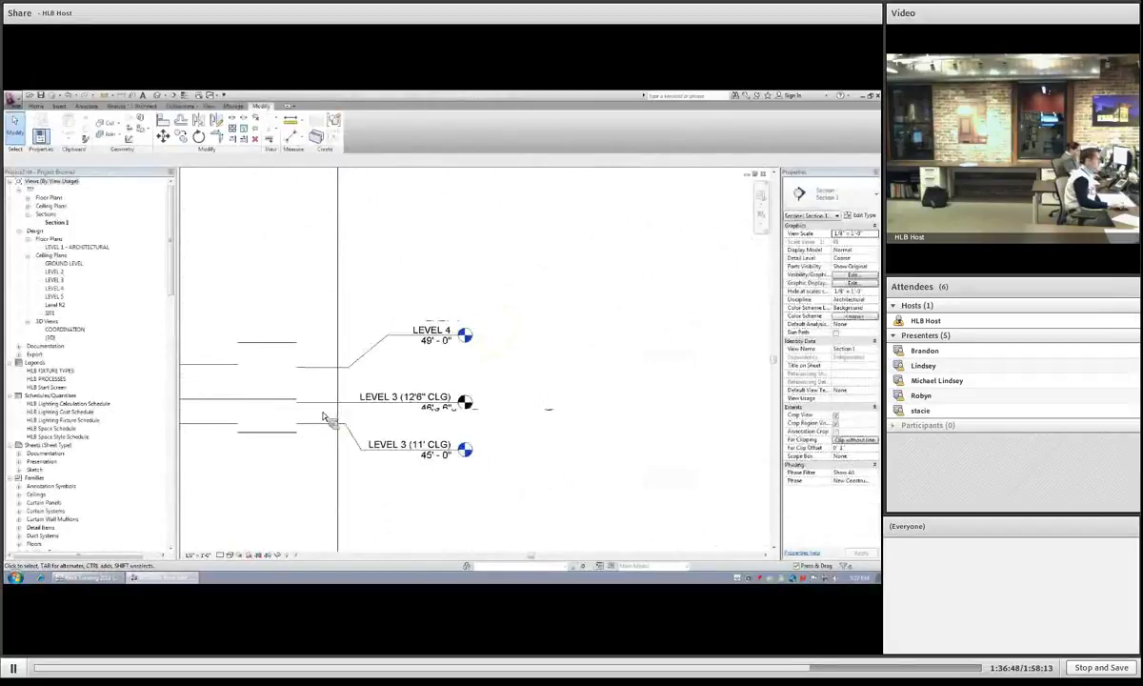
pyautogui.middleClick(320, 411)
pyautogui.middleClick(320, 412)
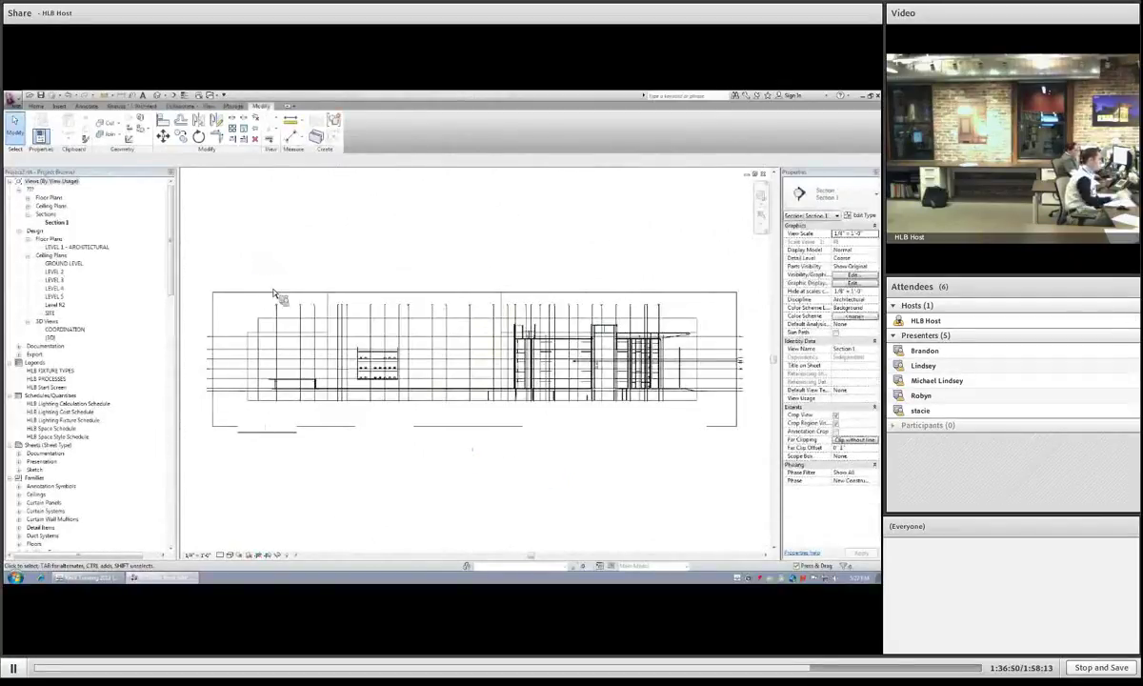
pyautogui.click(215, 368)
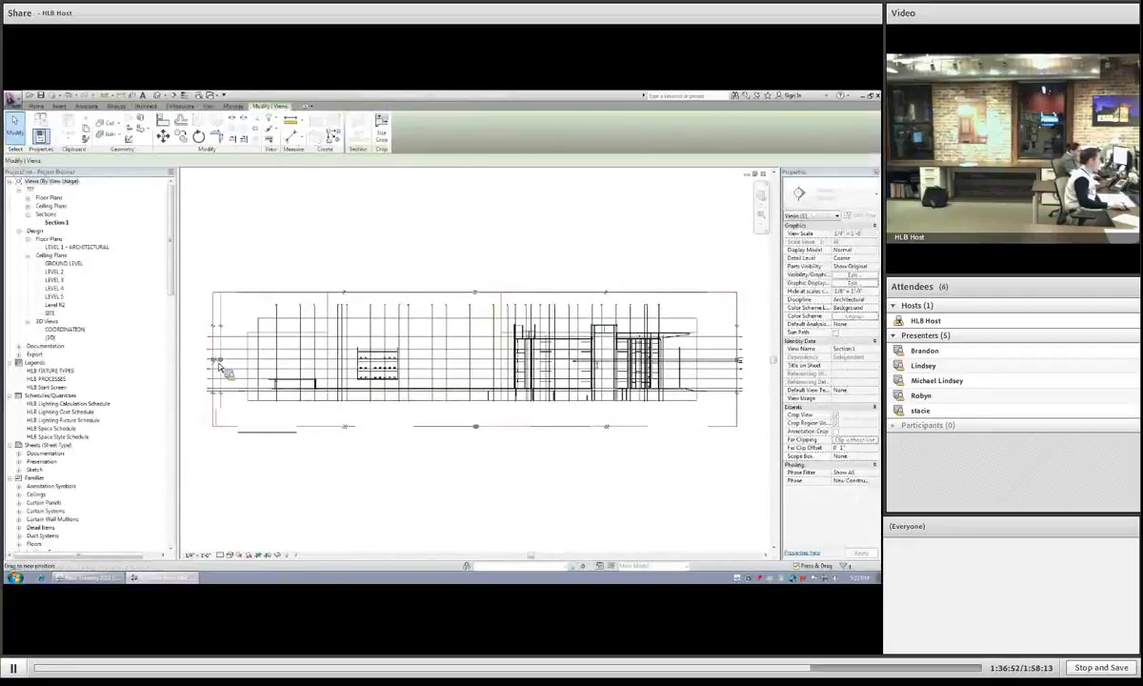
pyautogui.moveTo(567, 289); pyautogui.dragTo(575, 289)
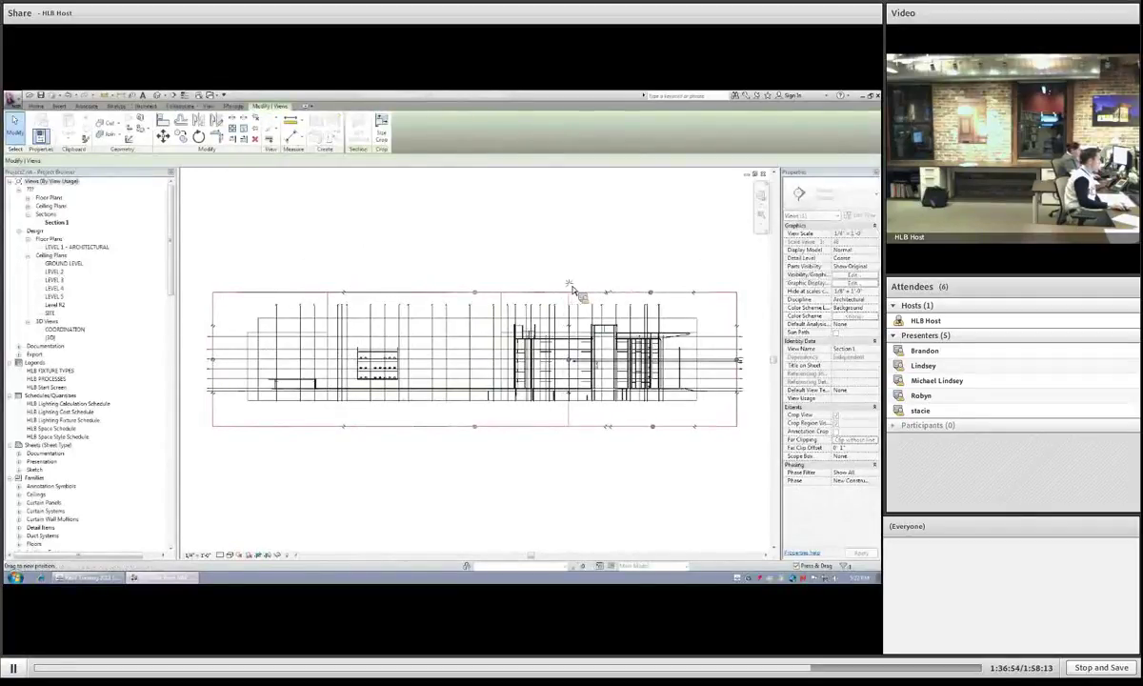
pyautogui.moveTo(768, 328); pyautogui.dragTo(681, 390)
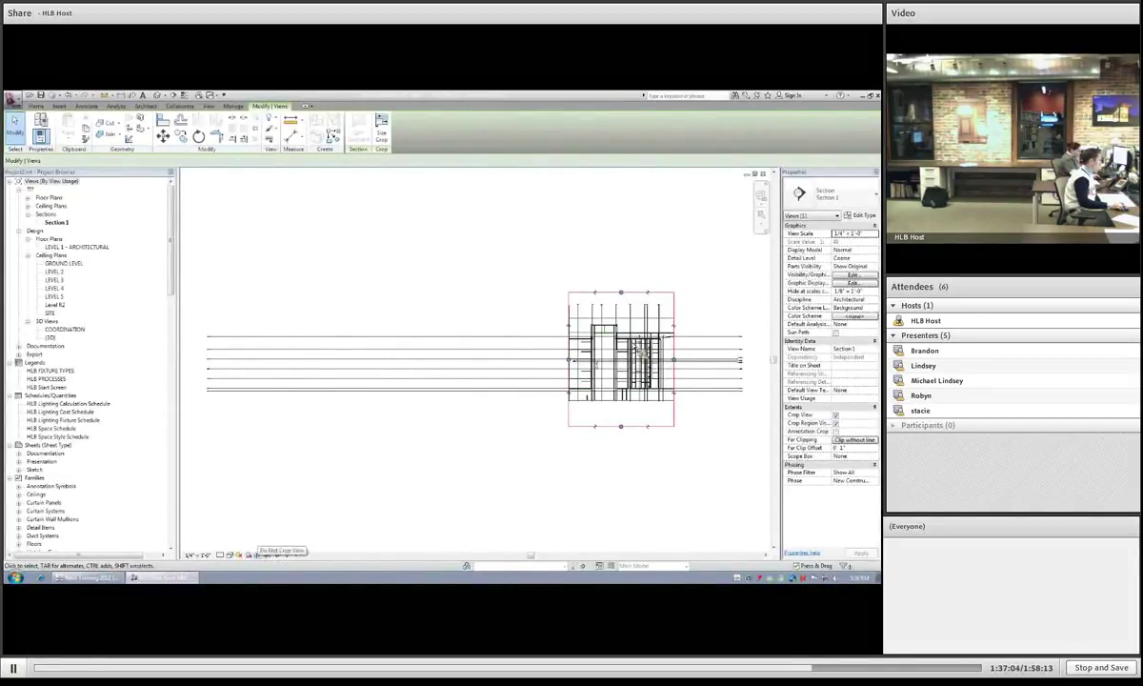
# Step: Increase Section 1's far clip offset to 1'-0", and further to 2'-0", keeping the Clip without line setting
pyautogui.click(543, 462)
pyautogui.scroll(8, 596, 367)
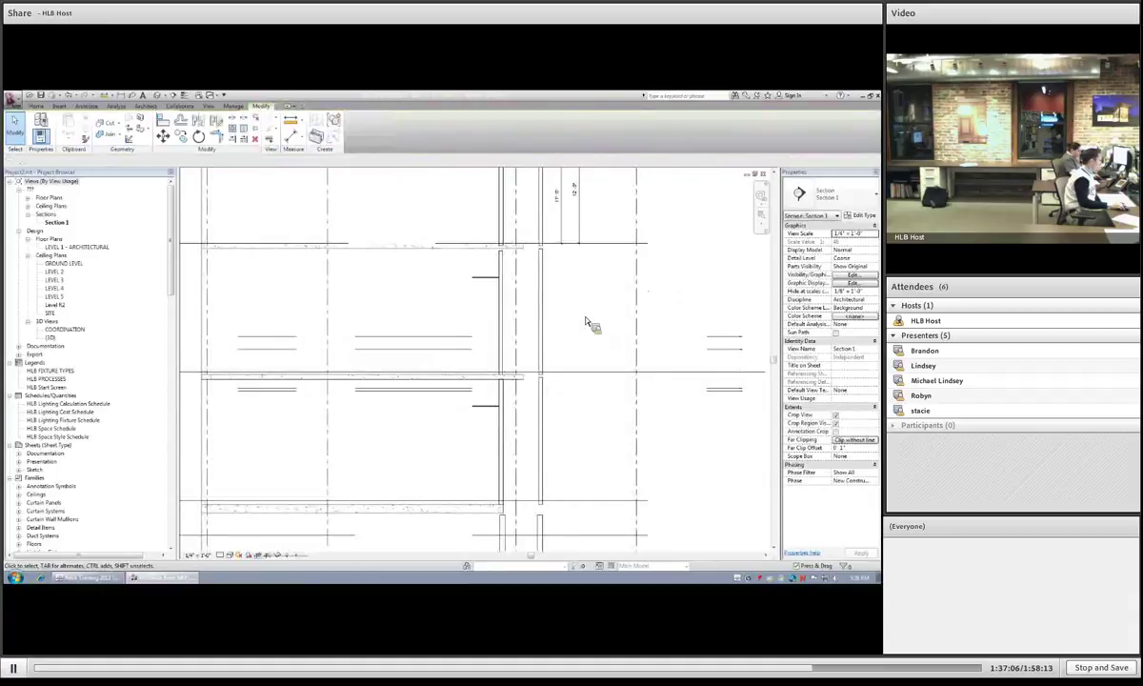
pyautogui.scroll(-3, 473, 402)
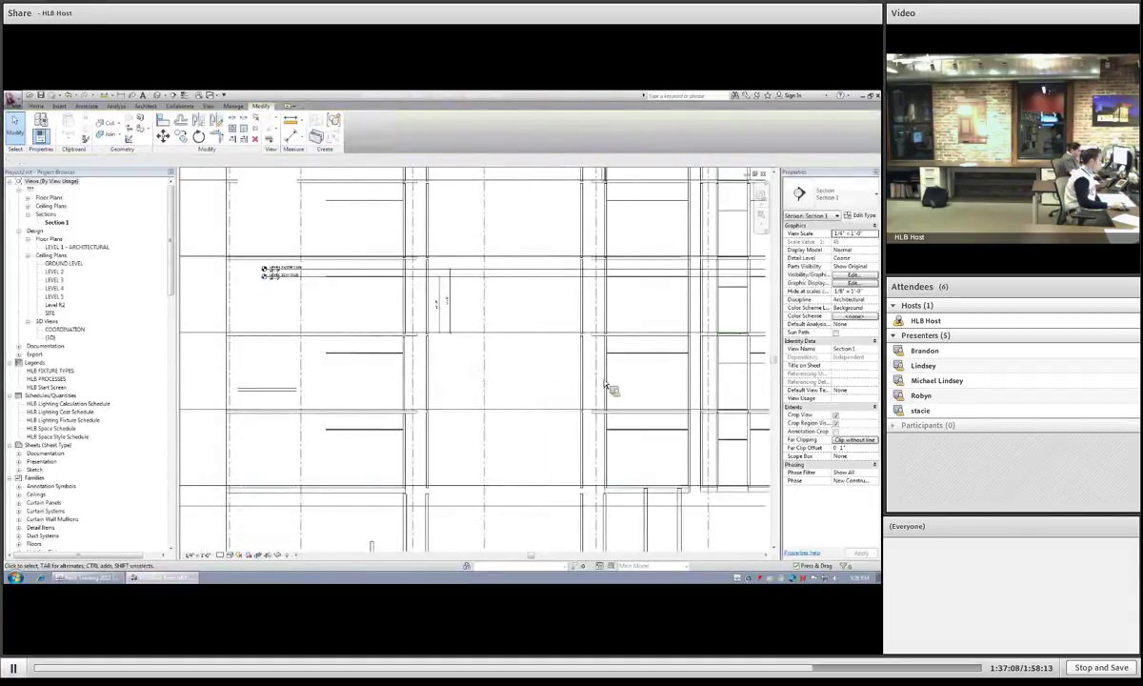
pyautogui.click(842, 441)
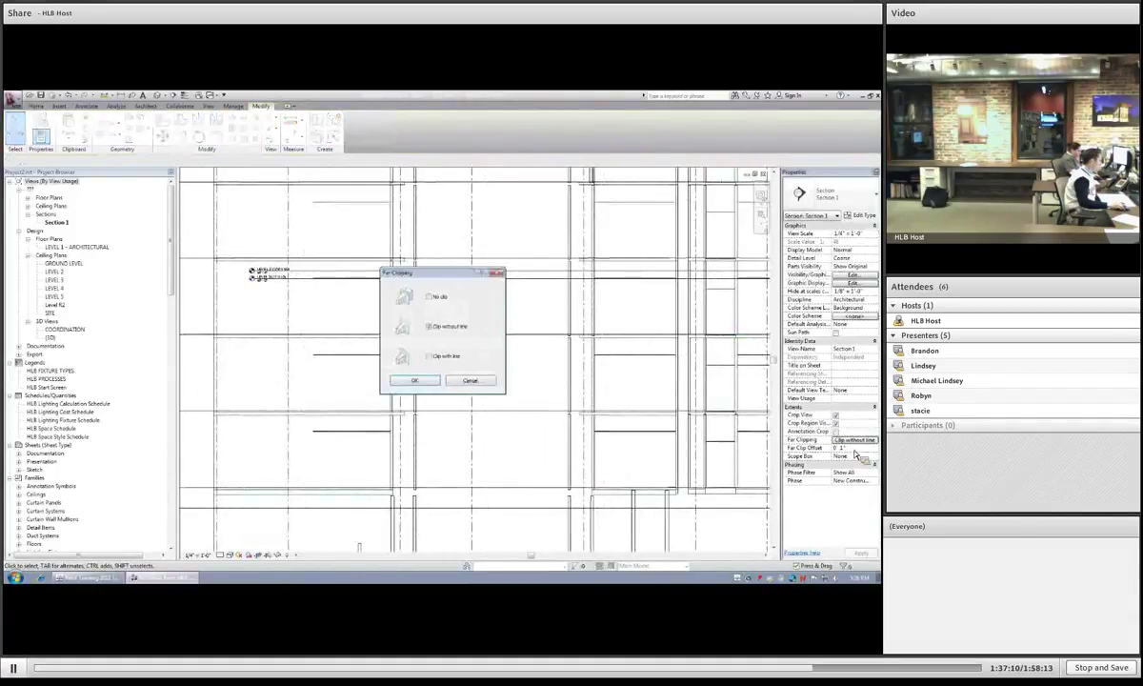
pyautogui.click(469, 380)
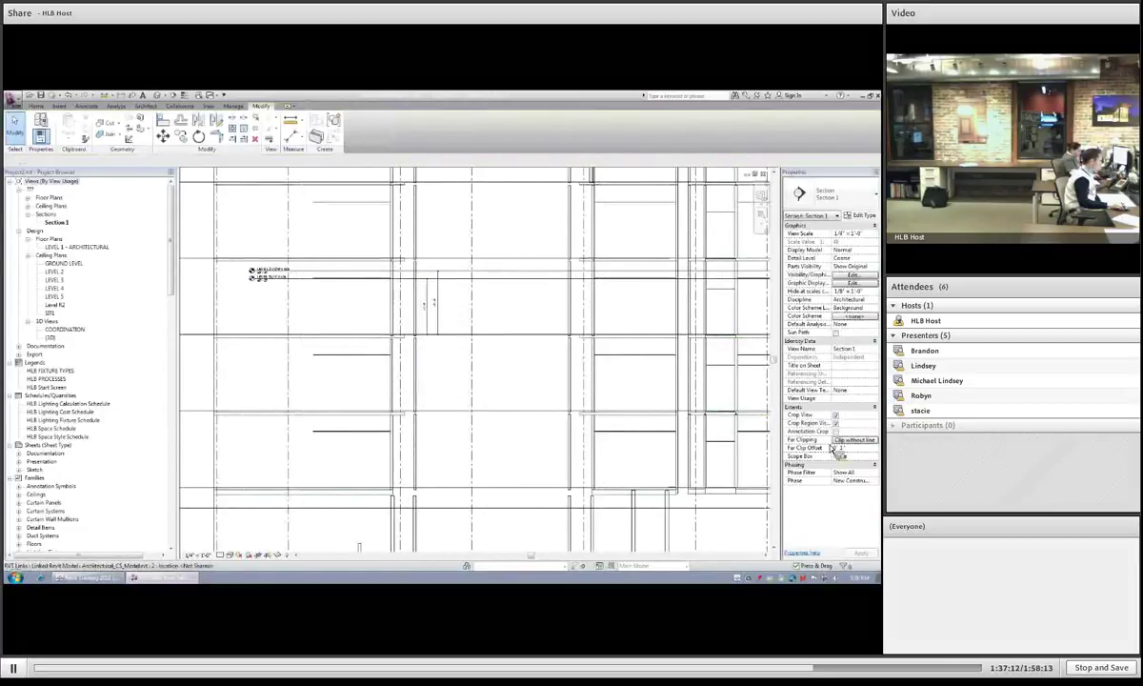
pyautogui.moveTo(849, 450); pyautogui.dragTo(832, 450)
pyautogui.write('1')
pyautogui.press('Return')
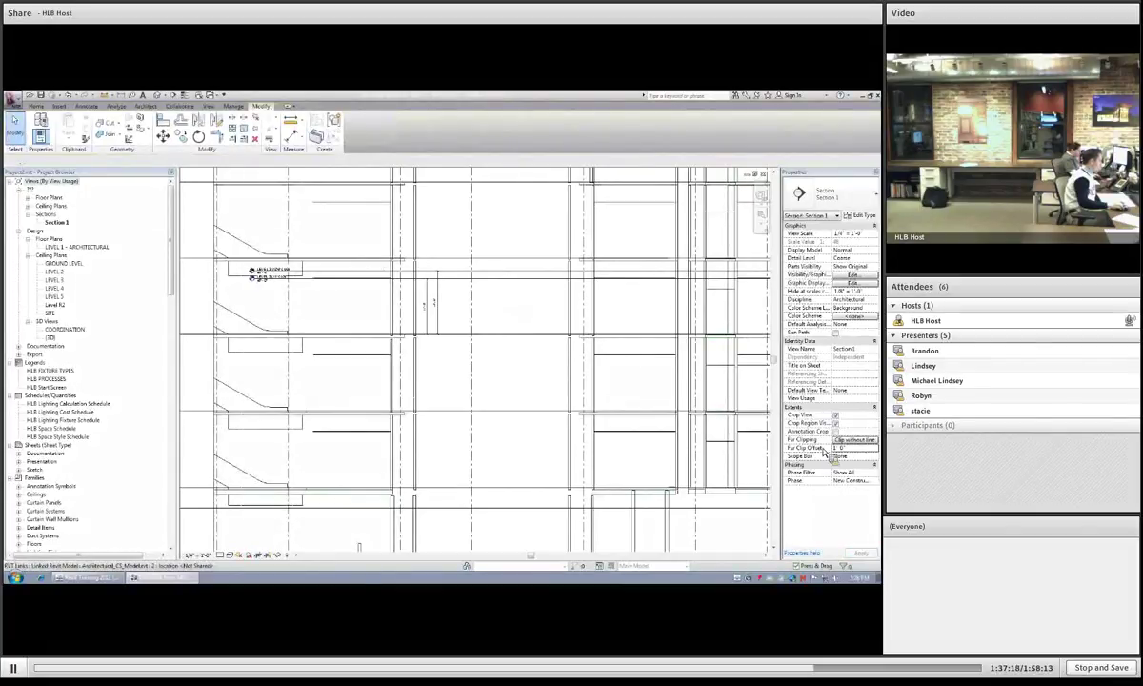
pyautogui.moveTo(850, 451); pyautogui.dragTo(824, 451)
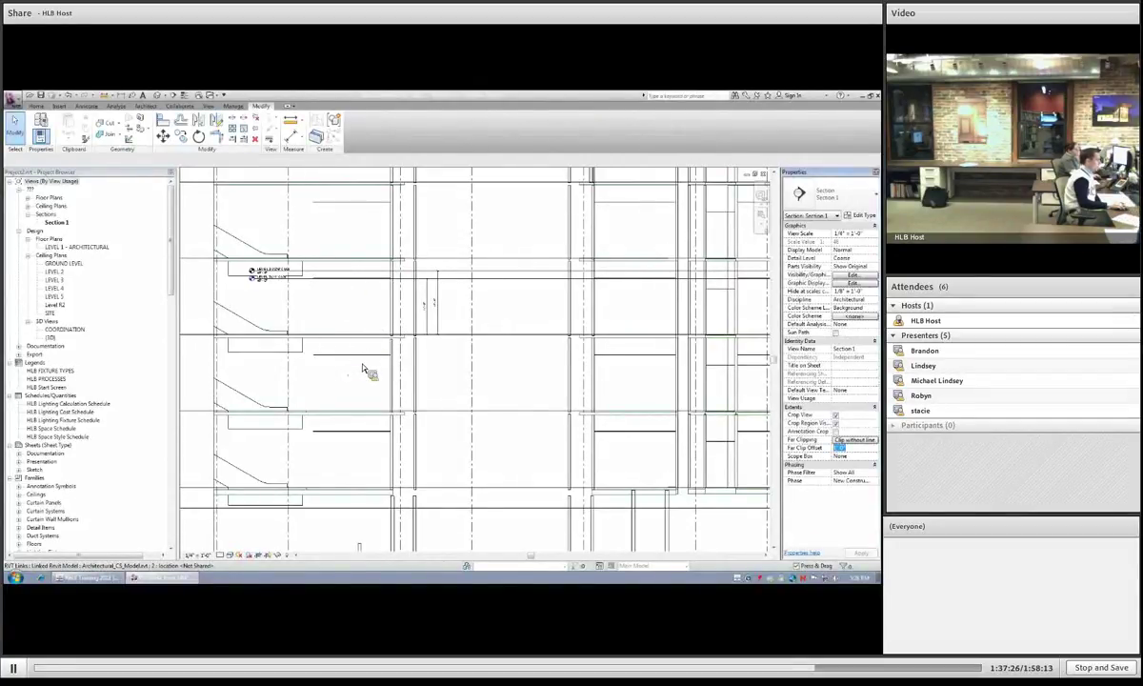
# Step: Select all instances of the 2x2 - 120 surface fixture in the entire project and try to pick a new host for them
pyautogui.scroll(3, 360, 362)
pyautogui.click(425, 267)
pyautogui.click(410, 301)
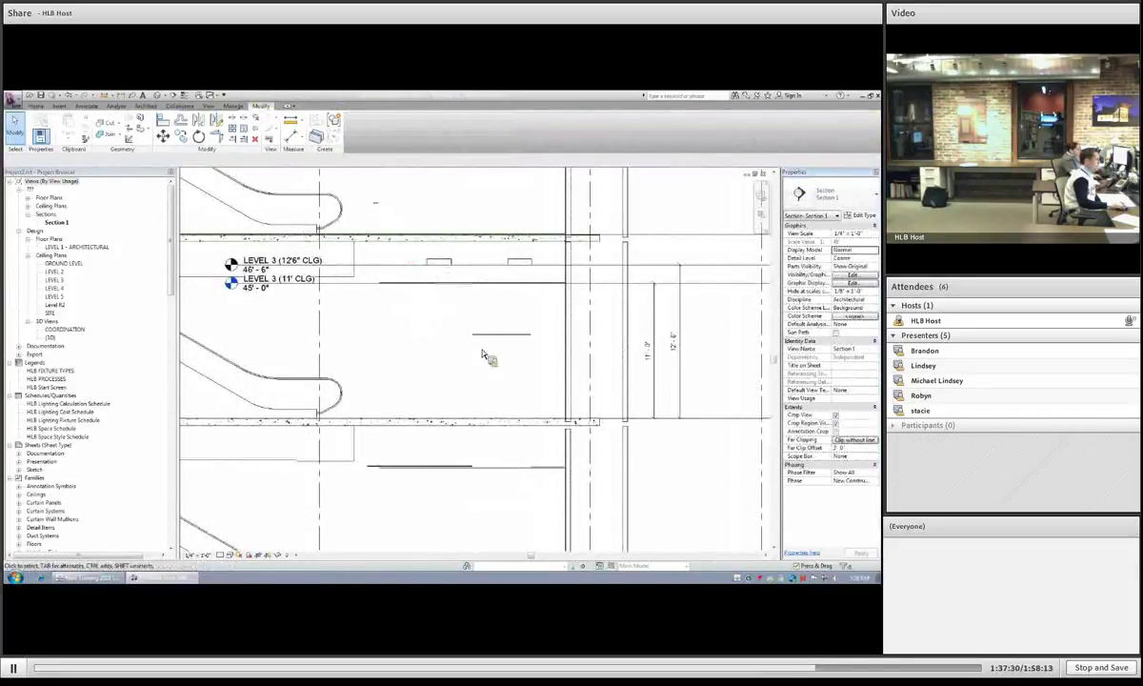
pyautogui.rightClick(456, 344)
pyautogui.moveTo(543, 439)
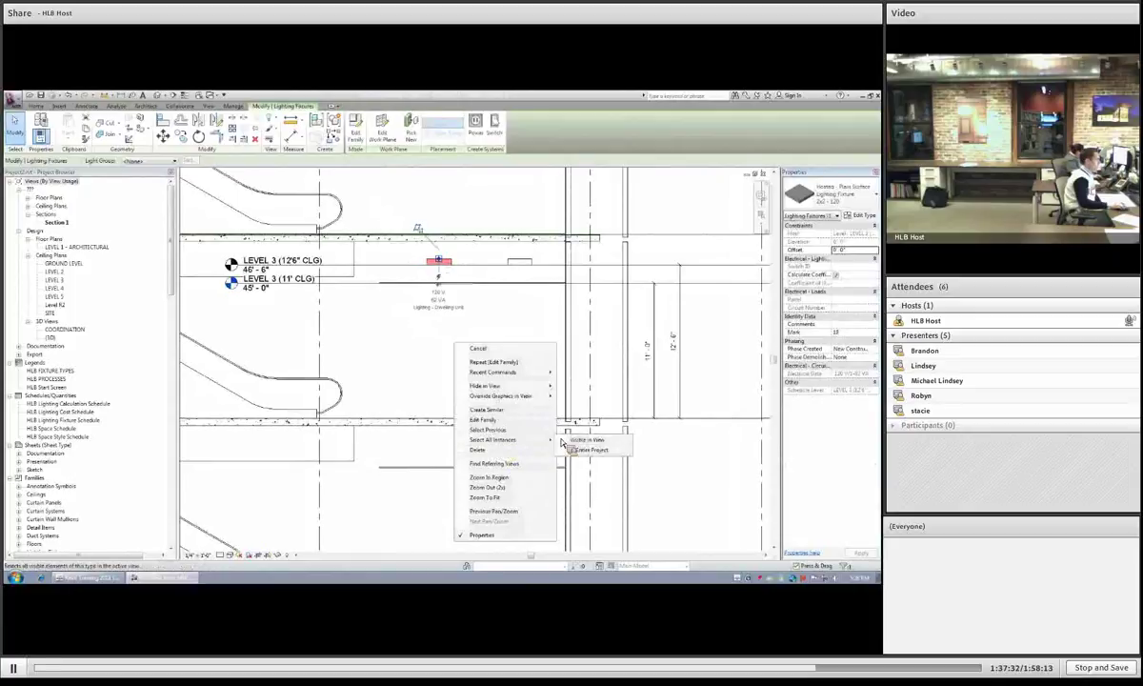
pyautogui.click(590, 449)
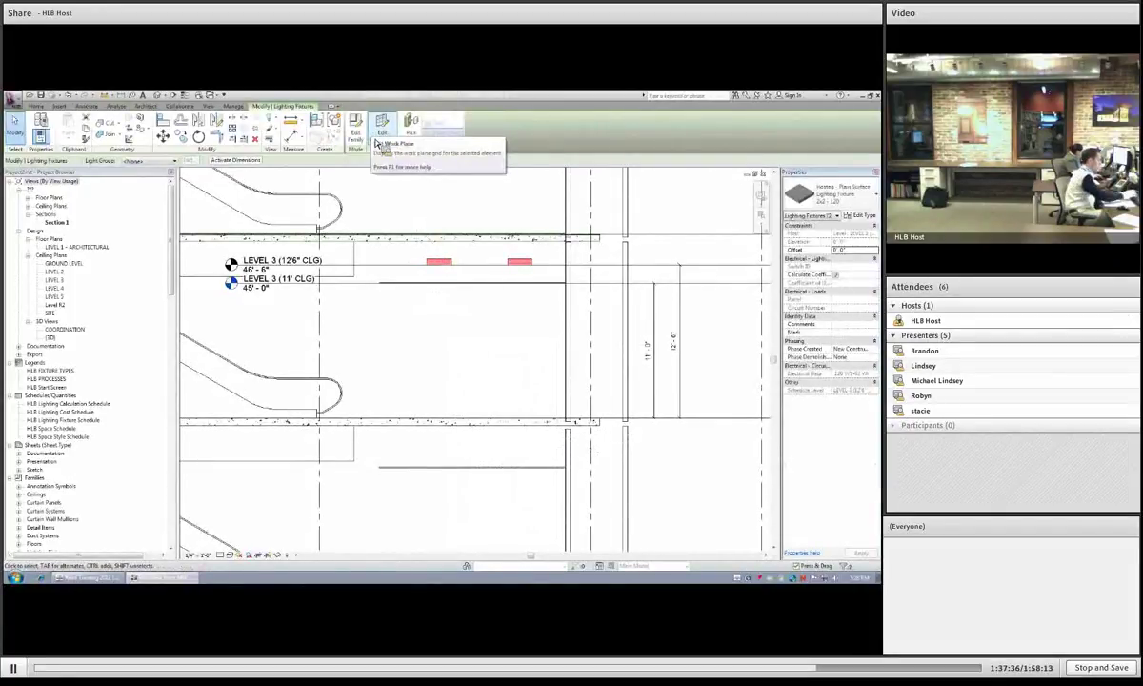
pyautogui.click(409, 124)
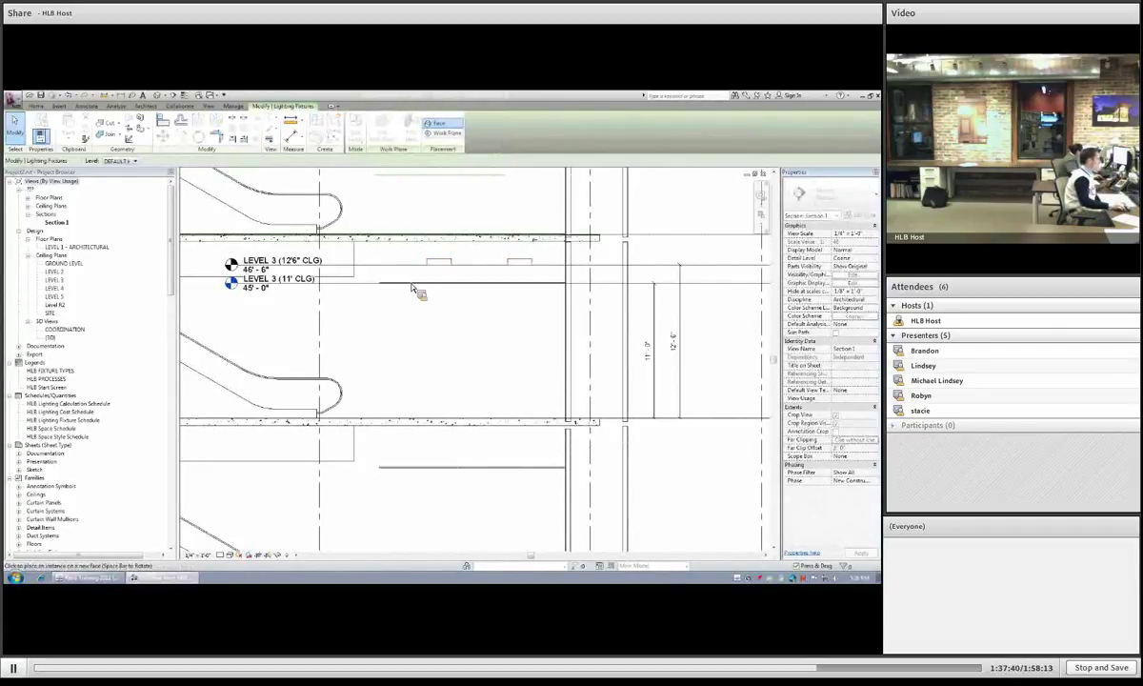
pyautogui.press('Escape')
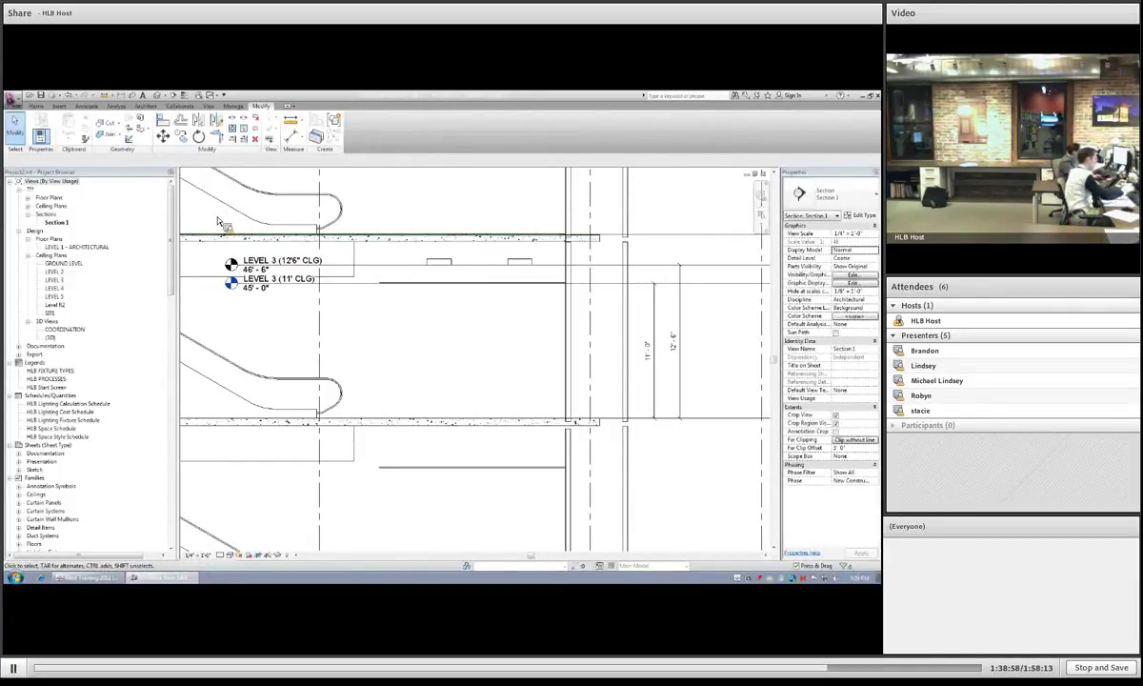
# Step: Close the ground level and other unneeded ceiling plan views, and tile Section 1 beside the LEVEL 3 ceiling plan
pyautogui.press('w')
pyautogui.press('t')
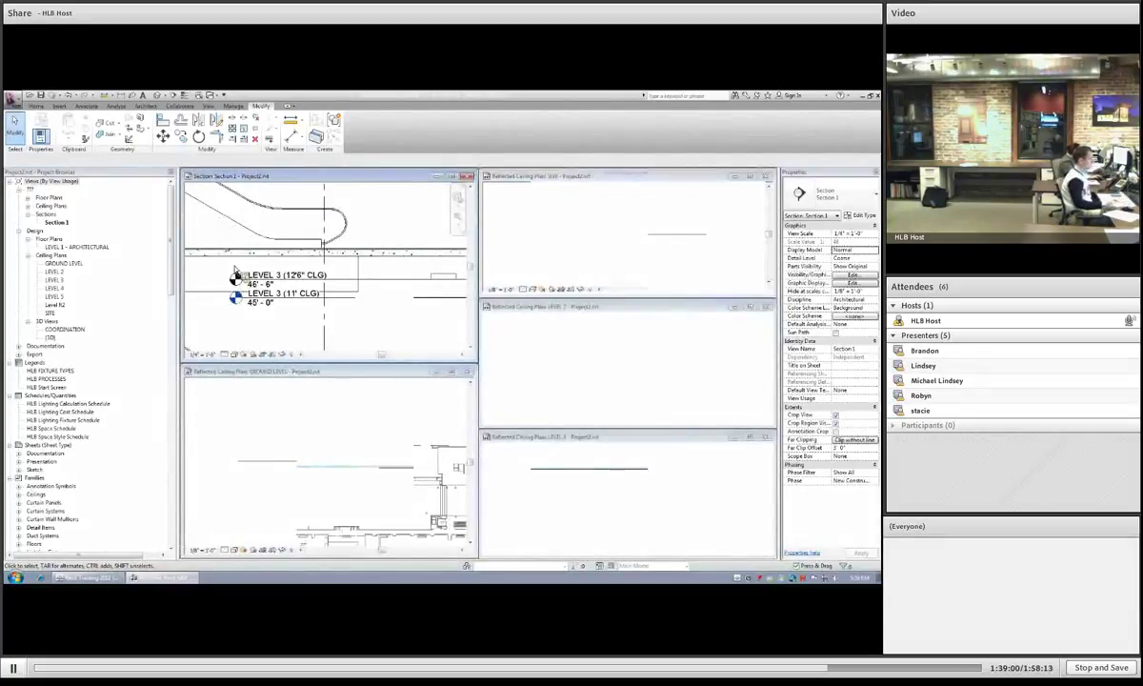
pyautogui.click(288, 428)
pyautogui.click(465, 371)
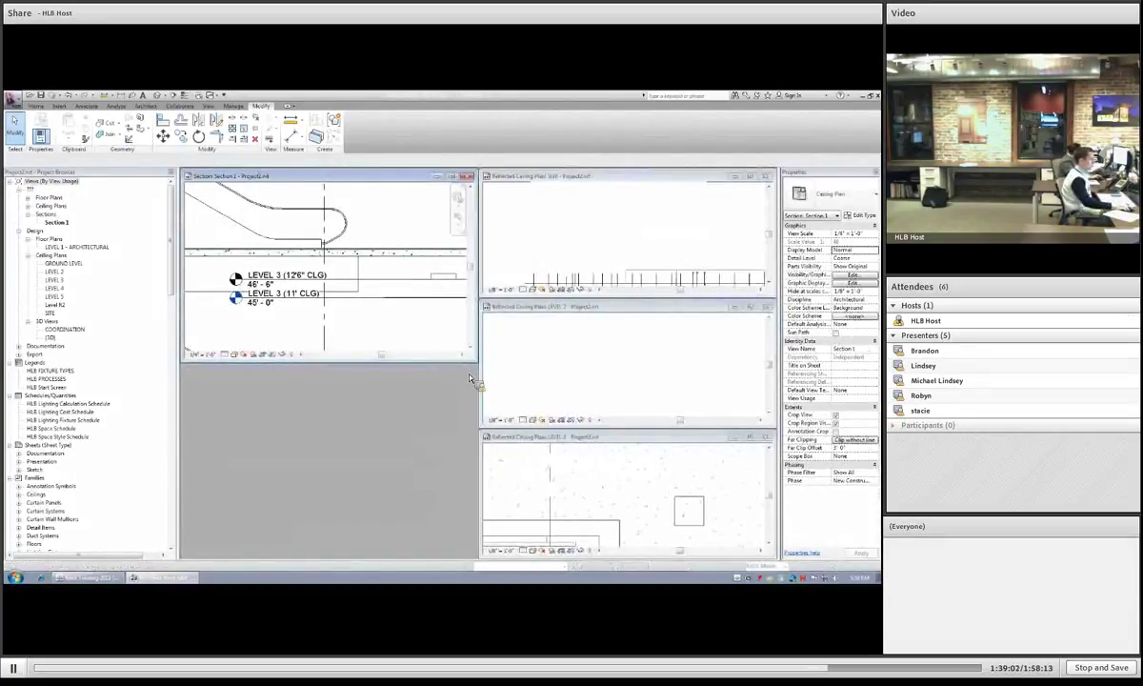
pyautogui.click(733, 176)
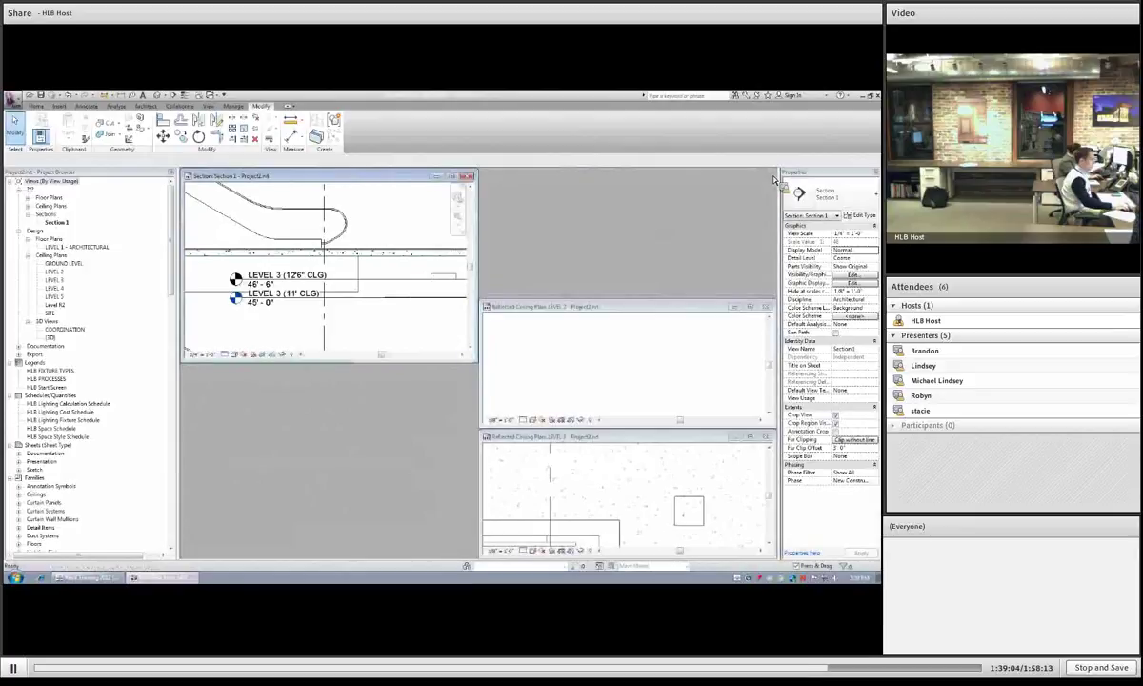
pyautogui.click(765, 307)
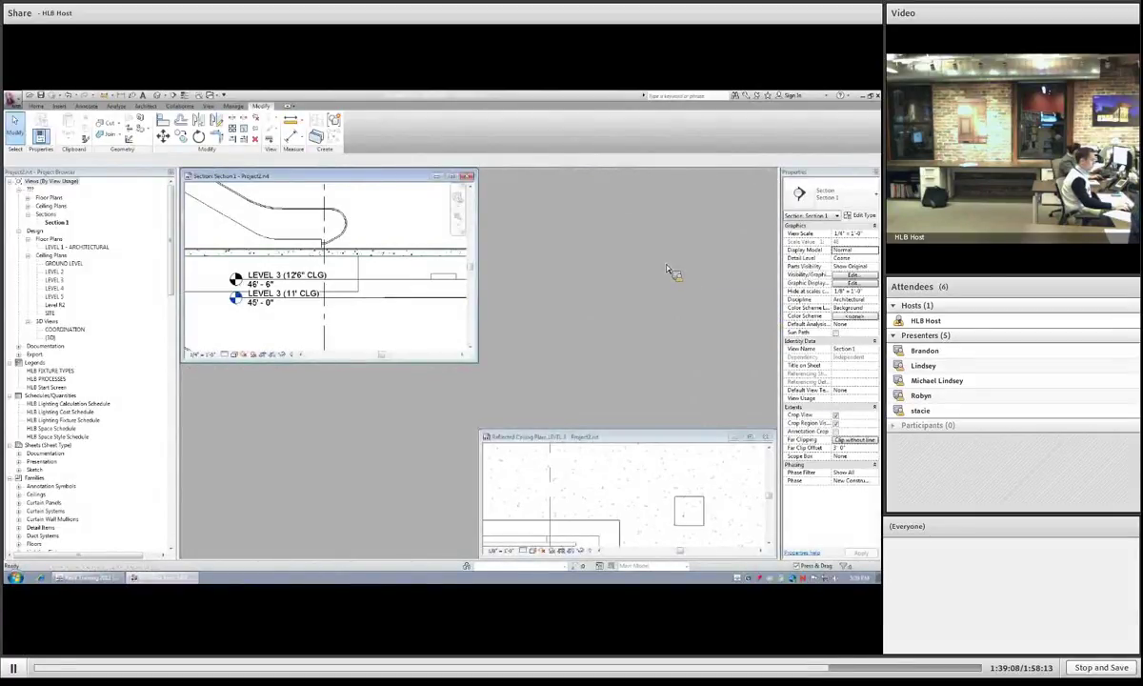
pyautogui.press('w')
pyautogui.press('t')
pyautogui.click(654, 372)
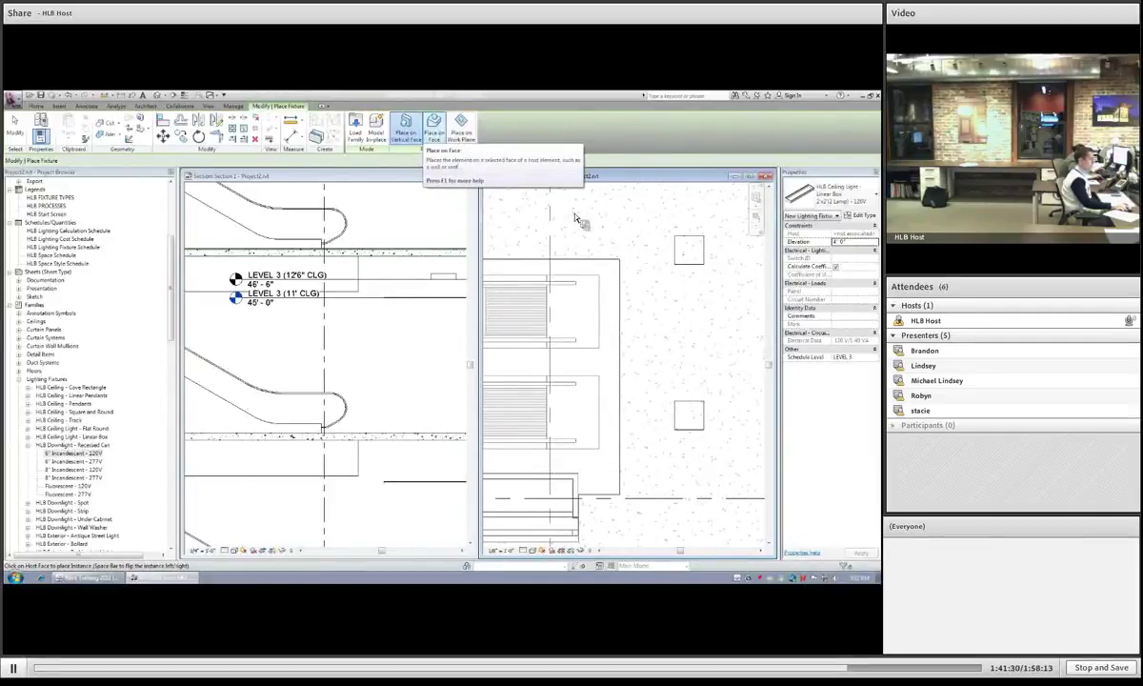
# Step: Place one HLB Ceiling Light - Linear Box 2'x2' (2 Lamp) - 120V fixture on the linked ceiling face between the left 2x2 fixtures
pyautogui.click(676, 345)
pyautogui.scroll(3, 704, 385)
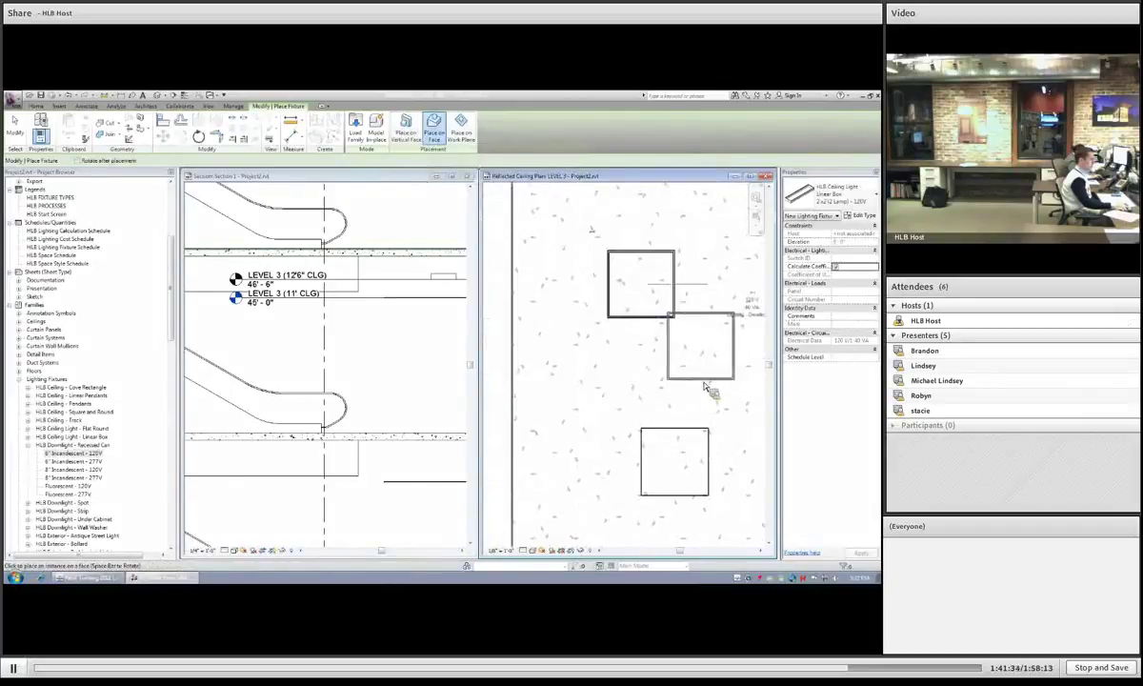
pyautogui.press('Escape')
pyautogui.press('Escape')
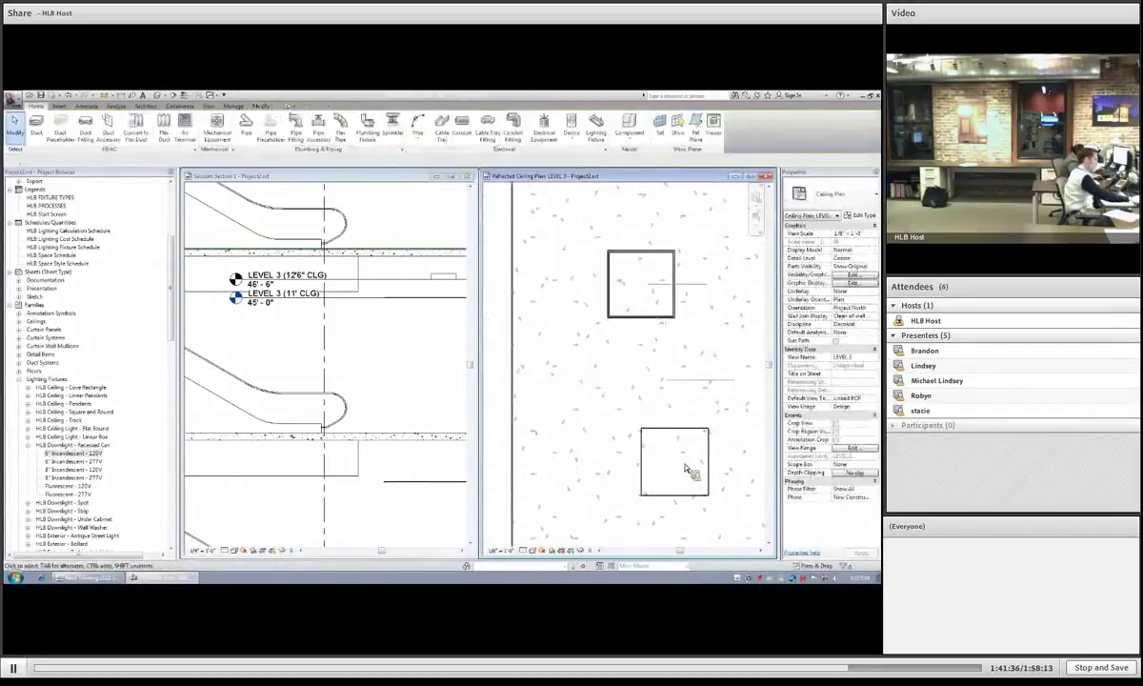
pyautogui.hotkey('ctrl', 'z')
pyautogui.hotkey('ctrl', 'z')
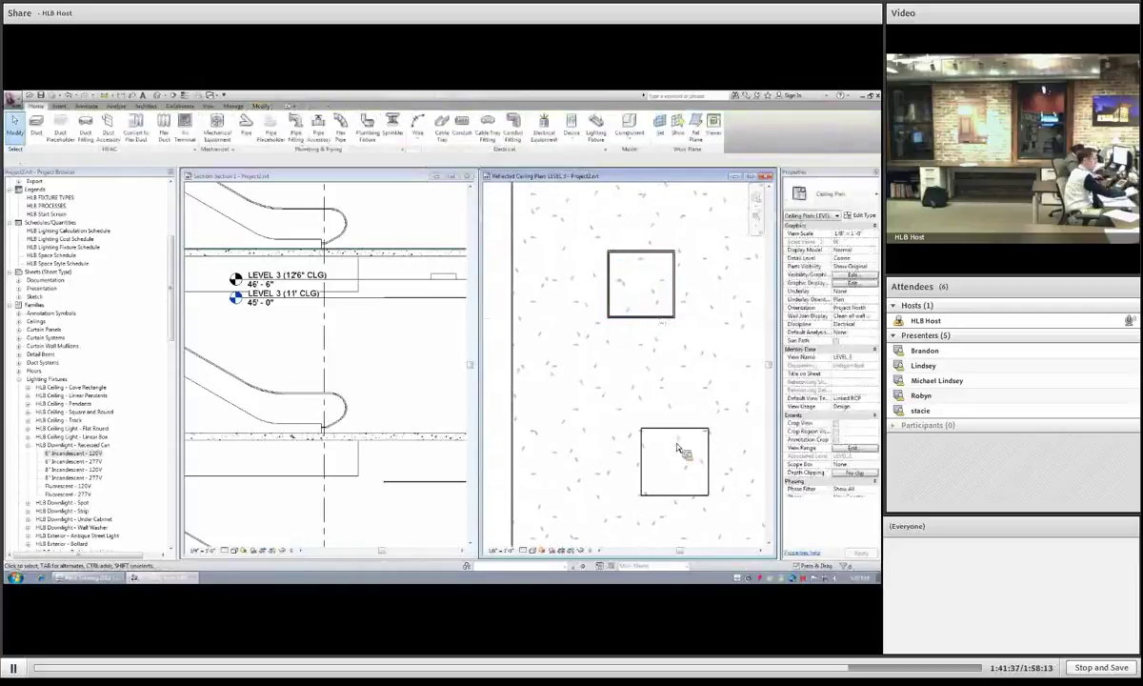
# Step: Change the new linear box fixture's type to 2'x4' (2 Lamp) - 120V and move it just above the upper-left 2x2 fixture
pyautogui.click(659, 320)
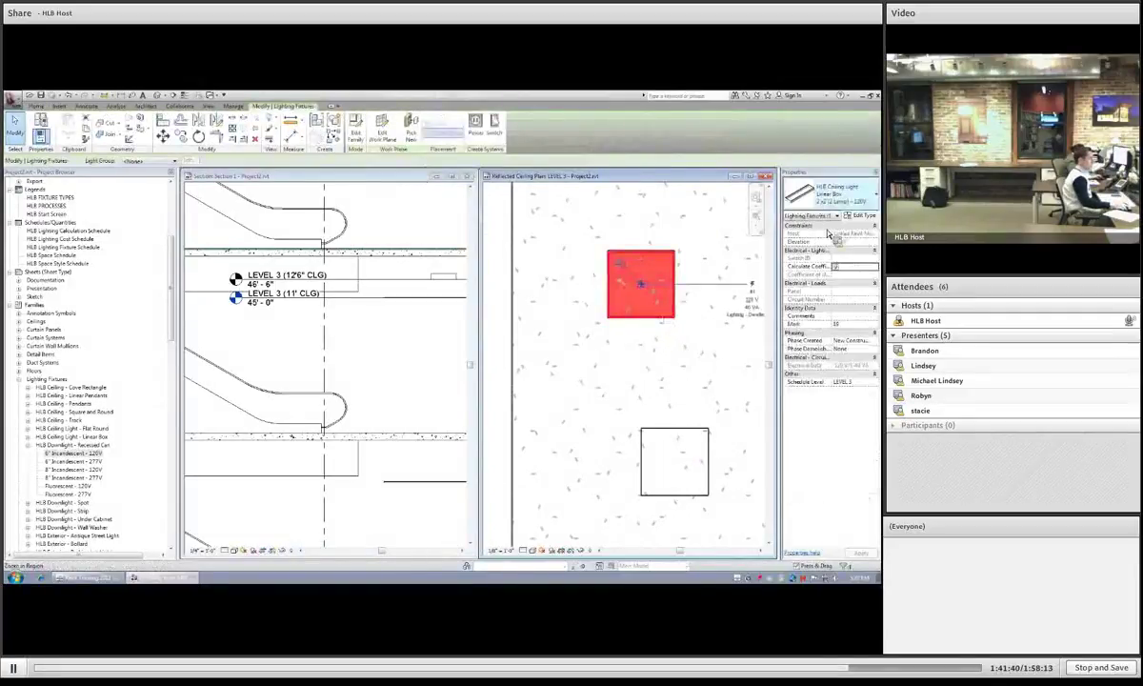
pyautogui.click(827, 195)
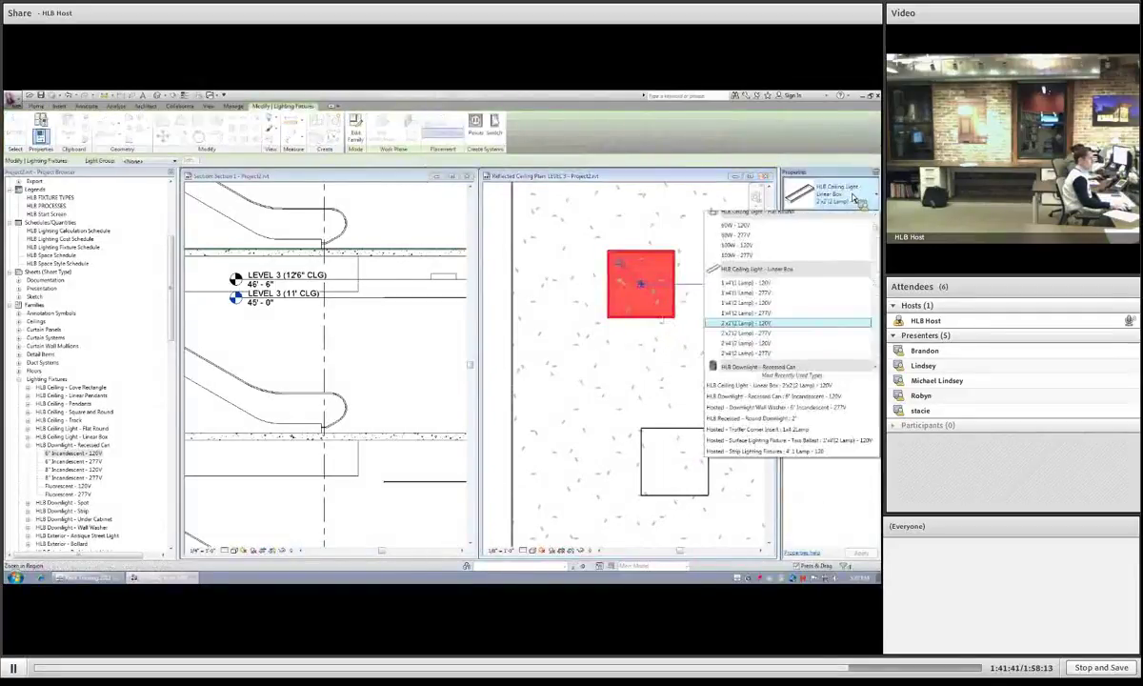
pyautogui.click(744, 352)
pyautogui.click(653, 375)
pyautogui.scroll(-2, 653, 375)
pyautogui.scroll(-2, 633, 371)
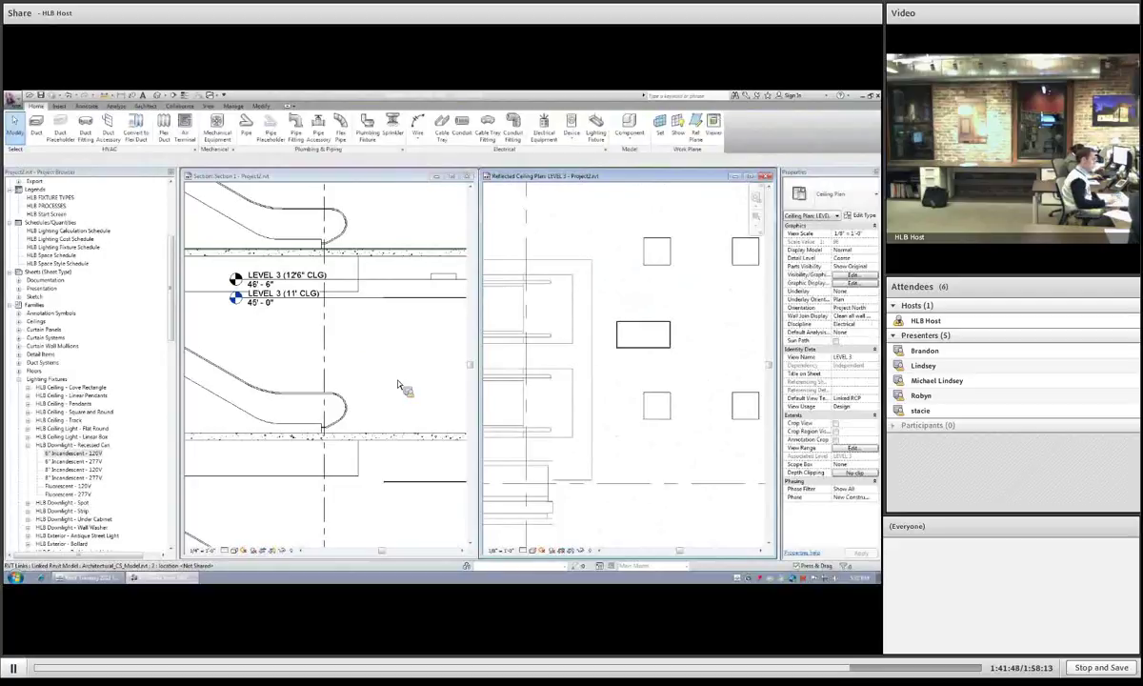
pyautogui.click(639, 328)
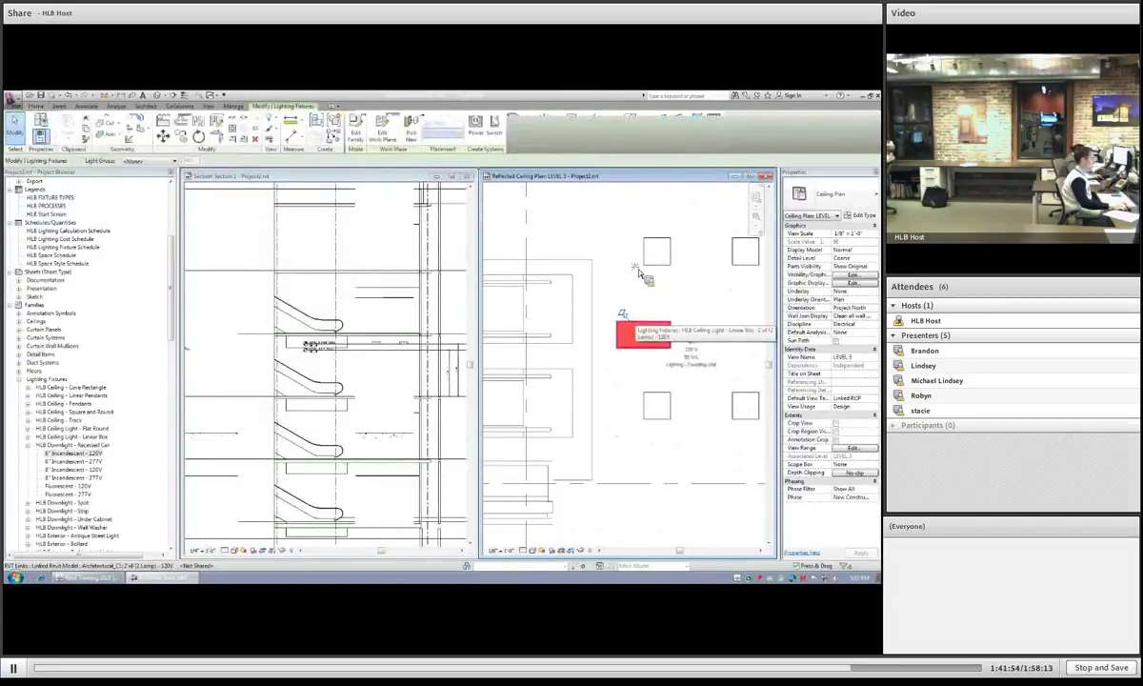
pyautogui.moveTo(640, 328); pyautogui.dragTo(642, 207)
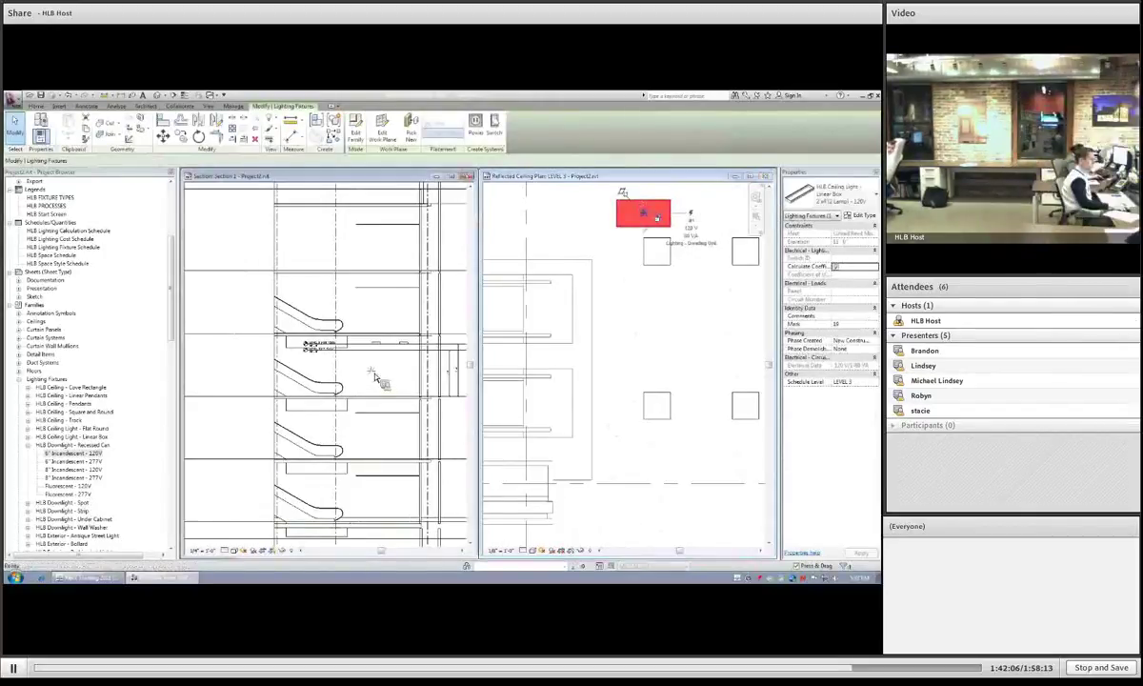
# Step: Shift the LEVEL 3 (12'6" CLG) and LEVEL 3 (11' CLG) level heads in Section 1 rightward, next to the fixtures
pyautogui.click(342, 352)
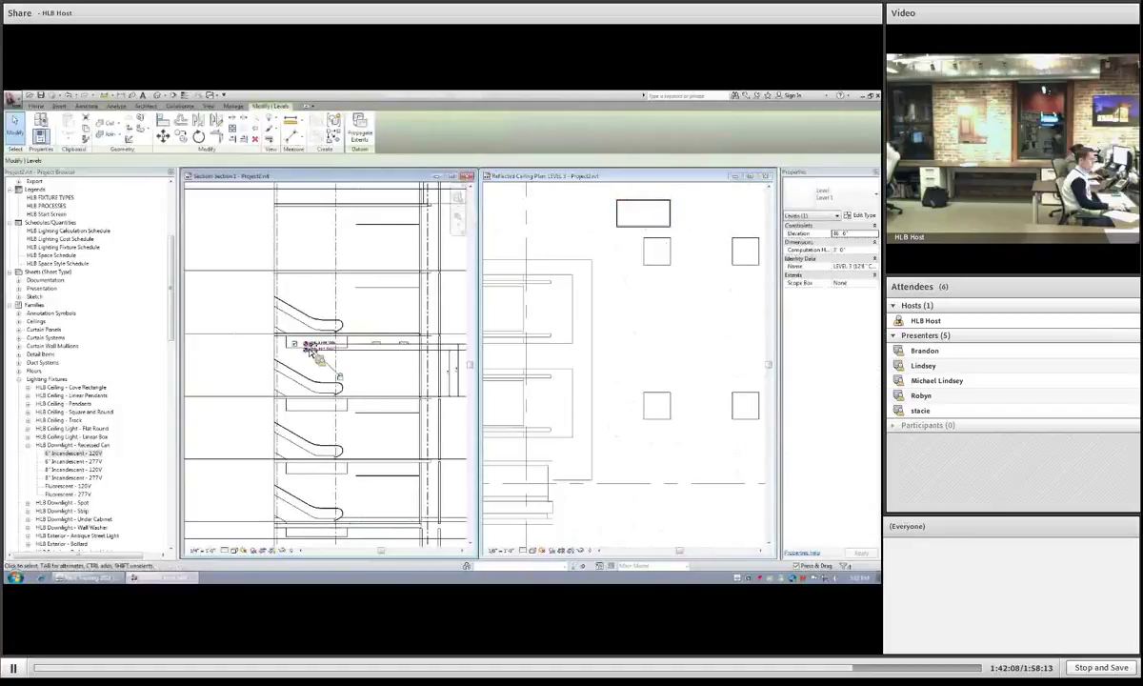
pyautogui.moveTo(317, 346); pyautogui.dragTo(417, 354)
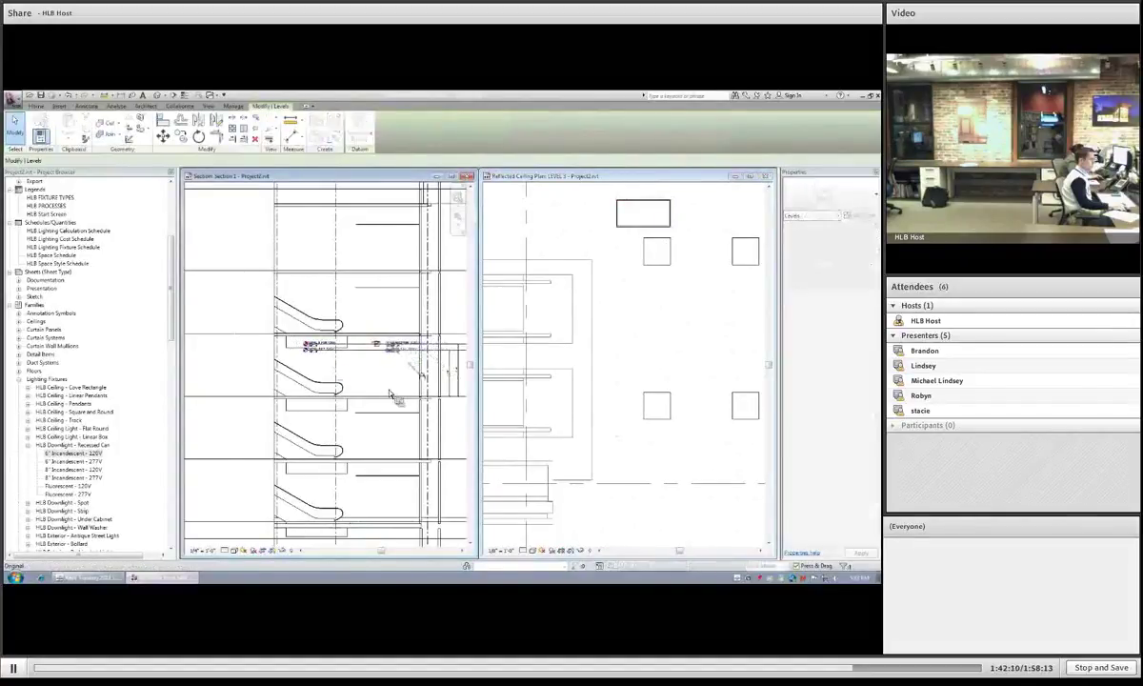
pyautogui.click(392, 393)
pyautogui.scroll(1, 361, 374)
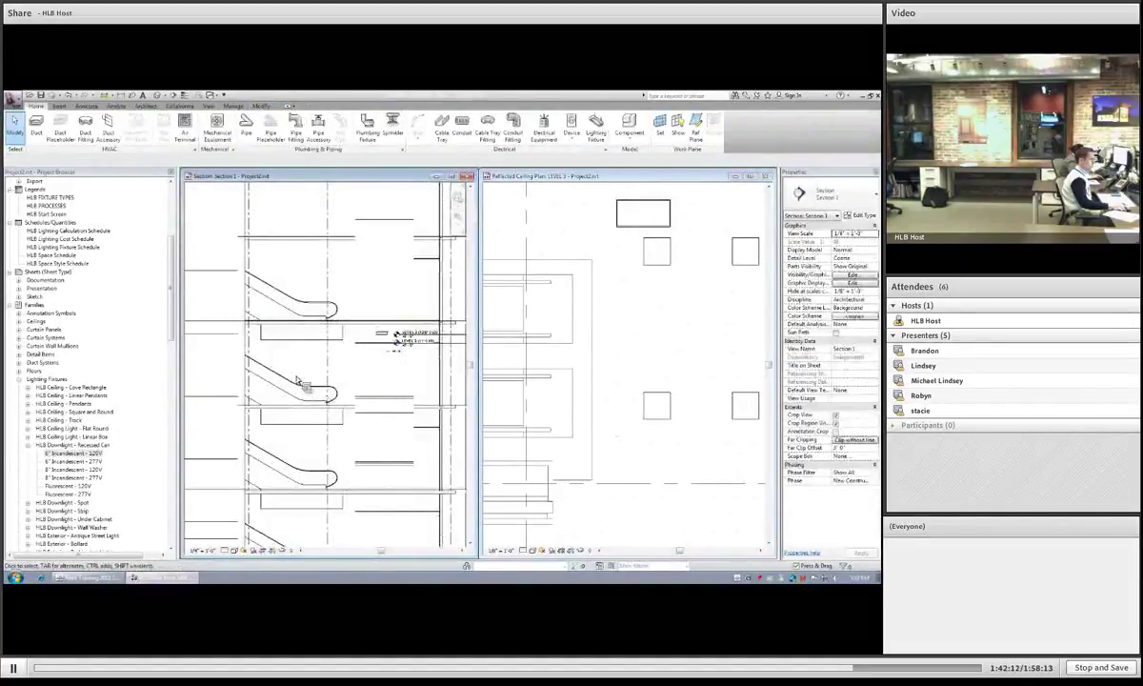
pyautogui.scroll(1, 303, 373)
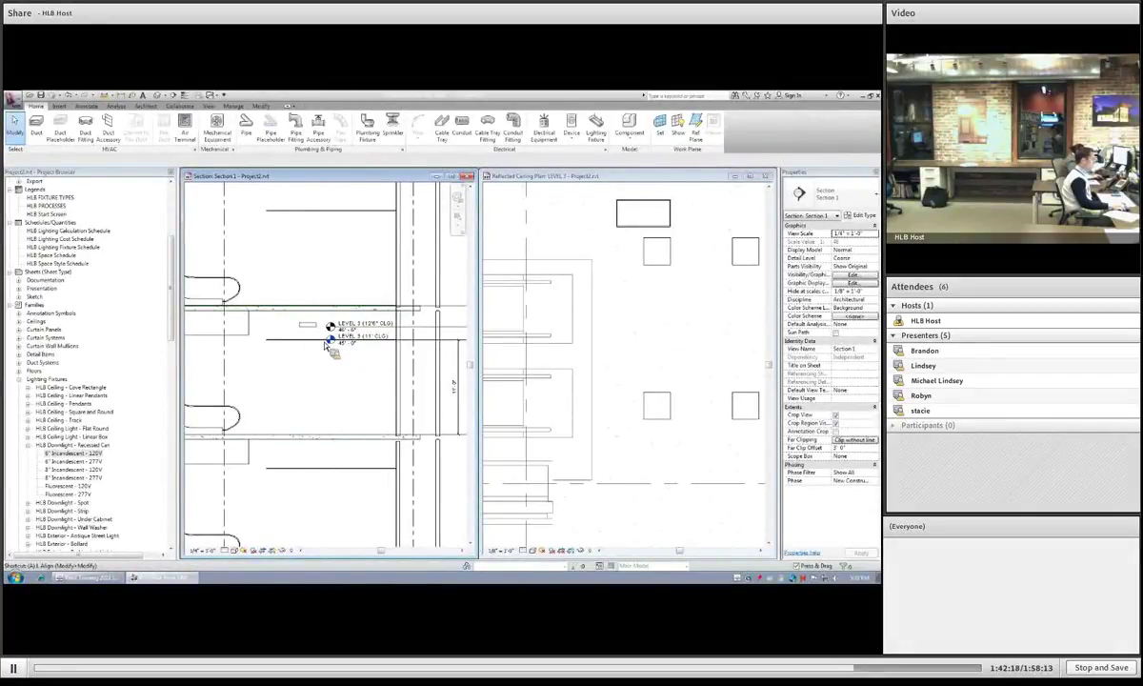
# Step: Align the LEVEL 3 (11' CLG) level with the linked model's ceiling line in Section 1
pyautogui.scroll(5, 329, 345)
pyautogui.press('l')
pyautogui.click(393, 354)
pyautogui.click(393, 354)
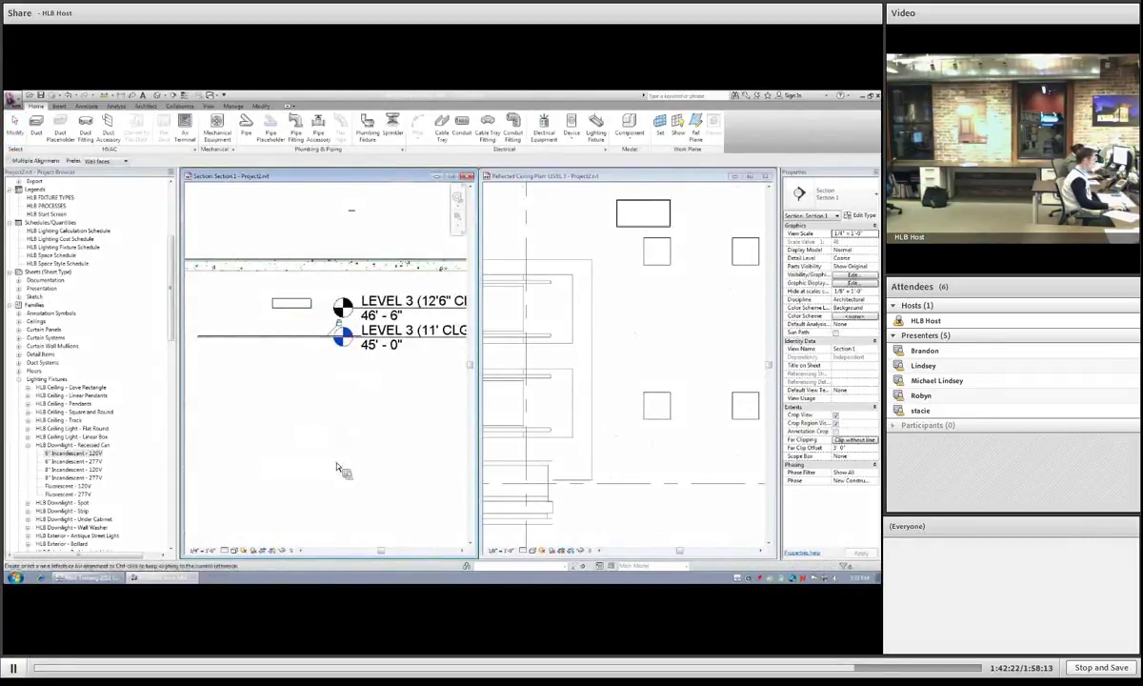
pyautogui.scroll(-2, 337, 466)
pyautogui.moveTo(345, 442); pyautogui.dragTo(273, 459, button='middle')
pyautogui.scroll(-1, 335, 428)
pyautogui.scroll(-2, 335, 437)
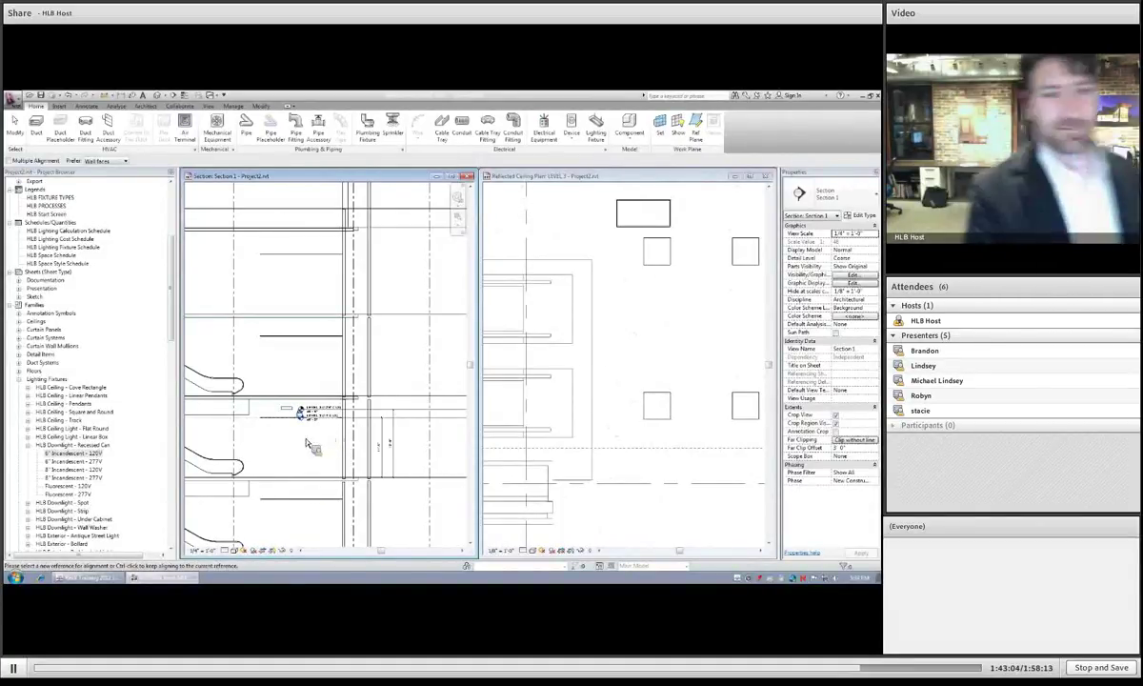
# Step: Select the 2x2 fixture beside the level heads in the section and identify the matching fixture in the LEVEL 3 ceiling plan
pyautogui.click(289, 418)
pyautogui.click(659, 404)
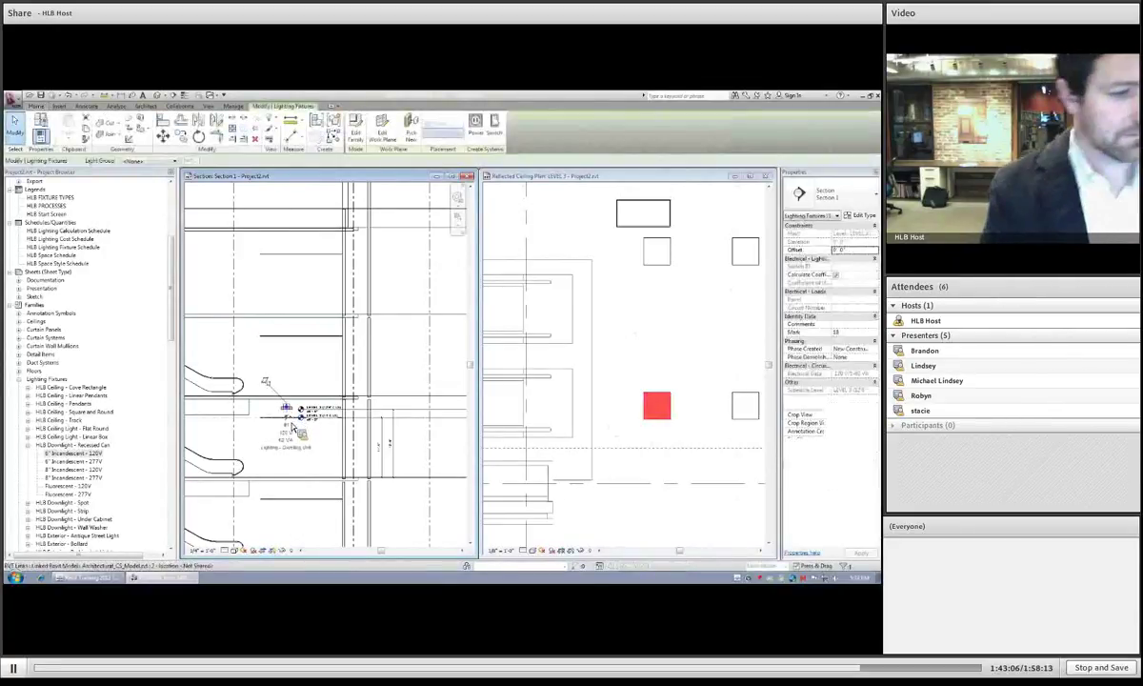
pyautogui.click(663, 408)
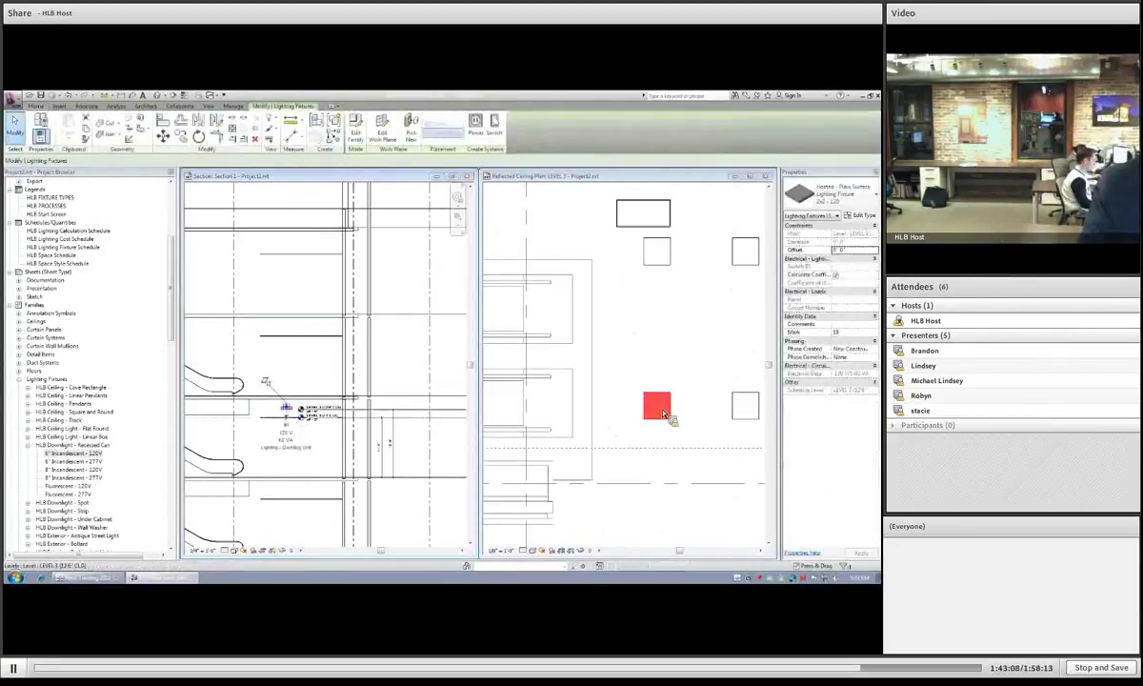
pyautogui.press('Escape')
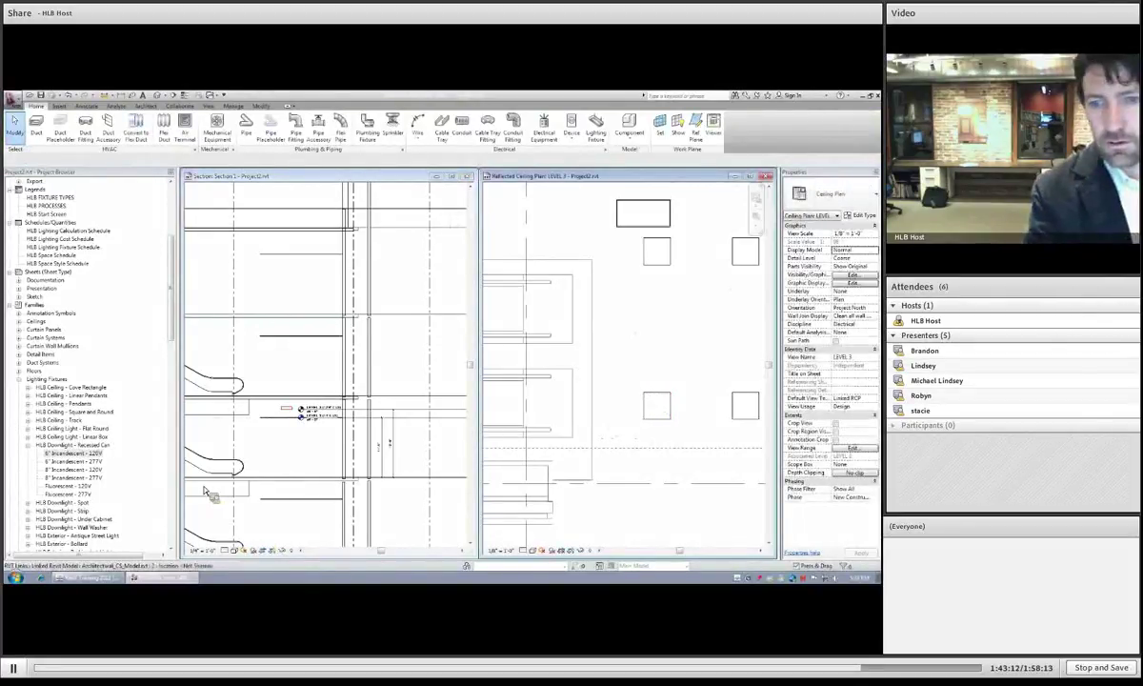
# Step: Change the work plane of the two lower 2x2 fixtures to LEVEL 3 (11' CLG) from Section 1
pyautogui.click(300, 410)
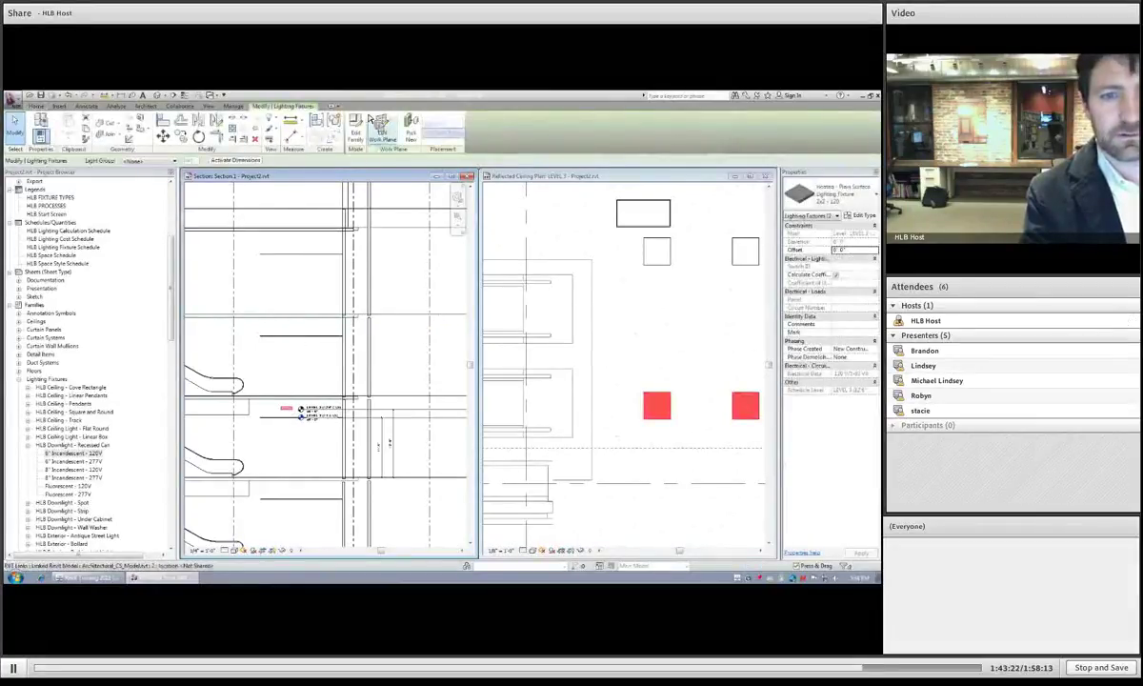
pyautogui.click(387, 139)
pyautogui.click(440, 334)
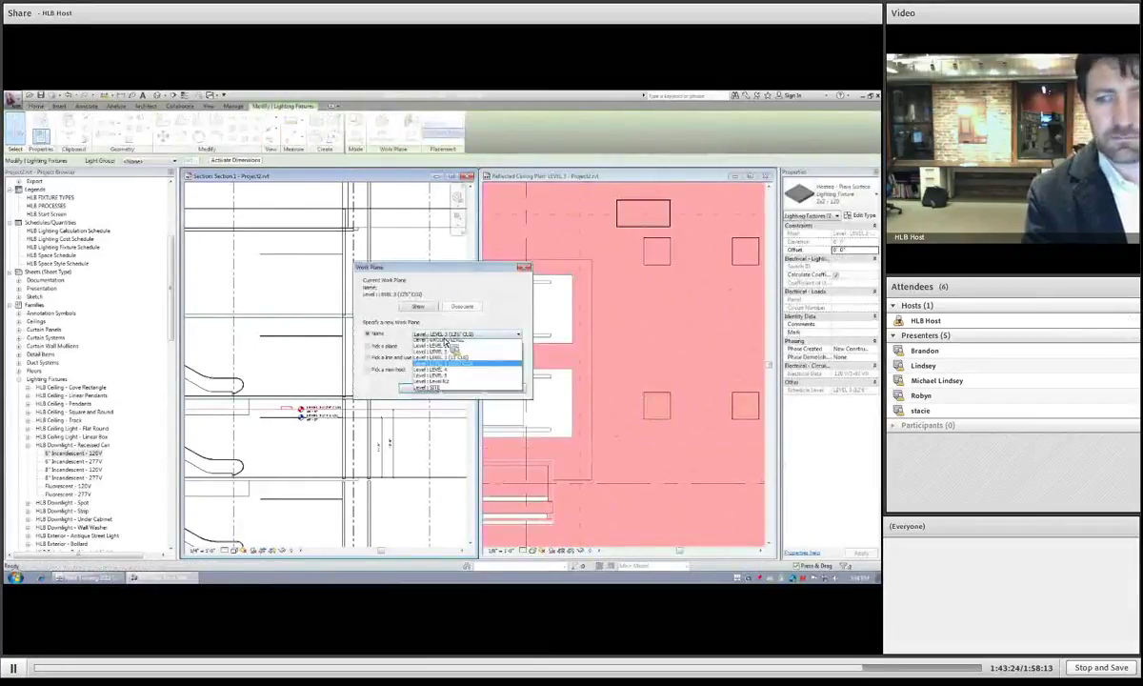
pyautogui.click(435, 362)
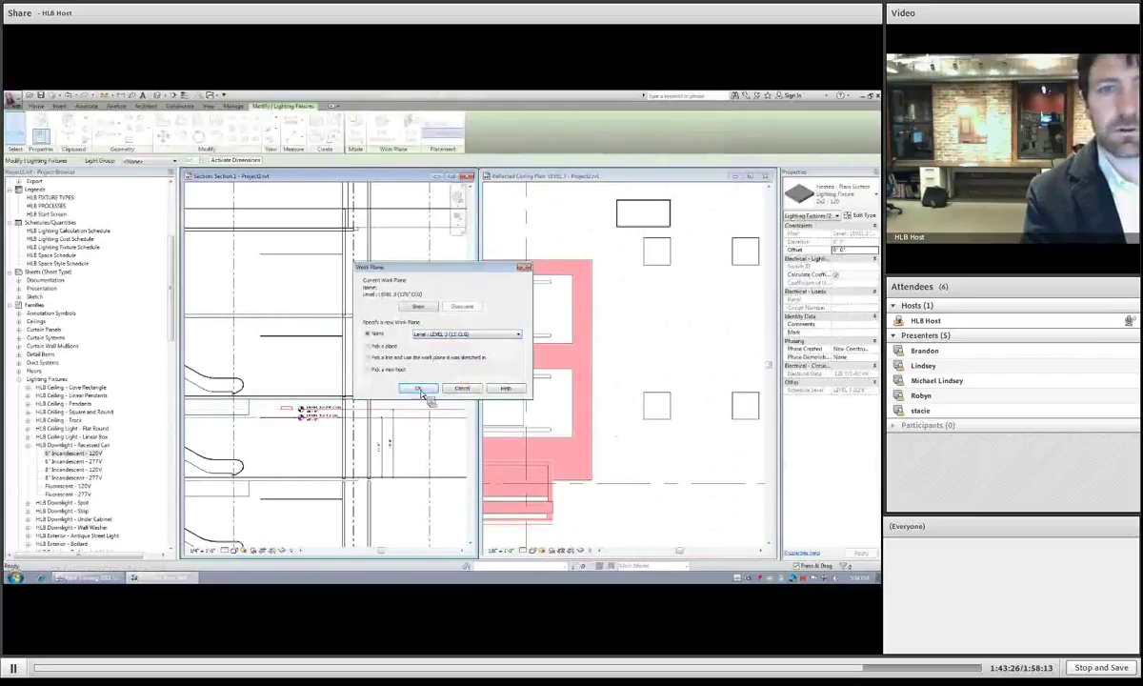
pyautogui.click(421, 390)
pyautogui.click(310, 354)
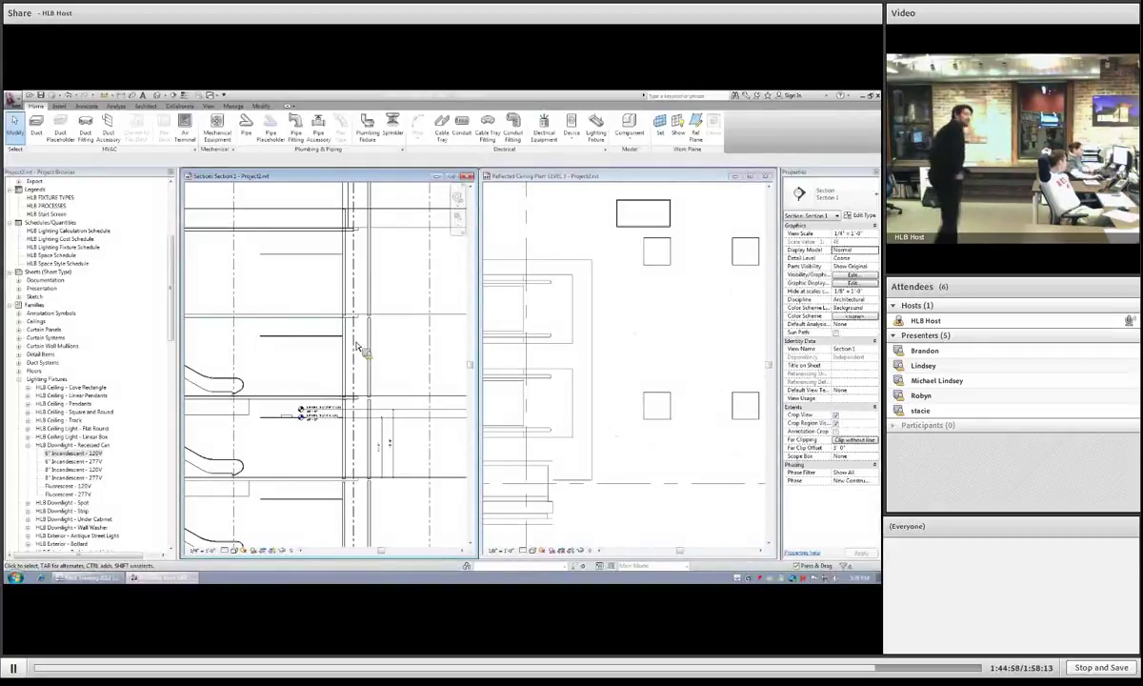
# Step: Select all instances of the 2x2 fixture from the LEVEL 3 ceiling plan and set their work plane to LEVEL 3 (12'6" CLG)
pyautogui.click(649, 366)
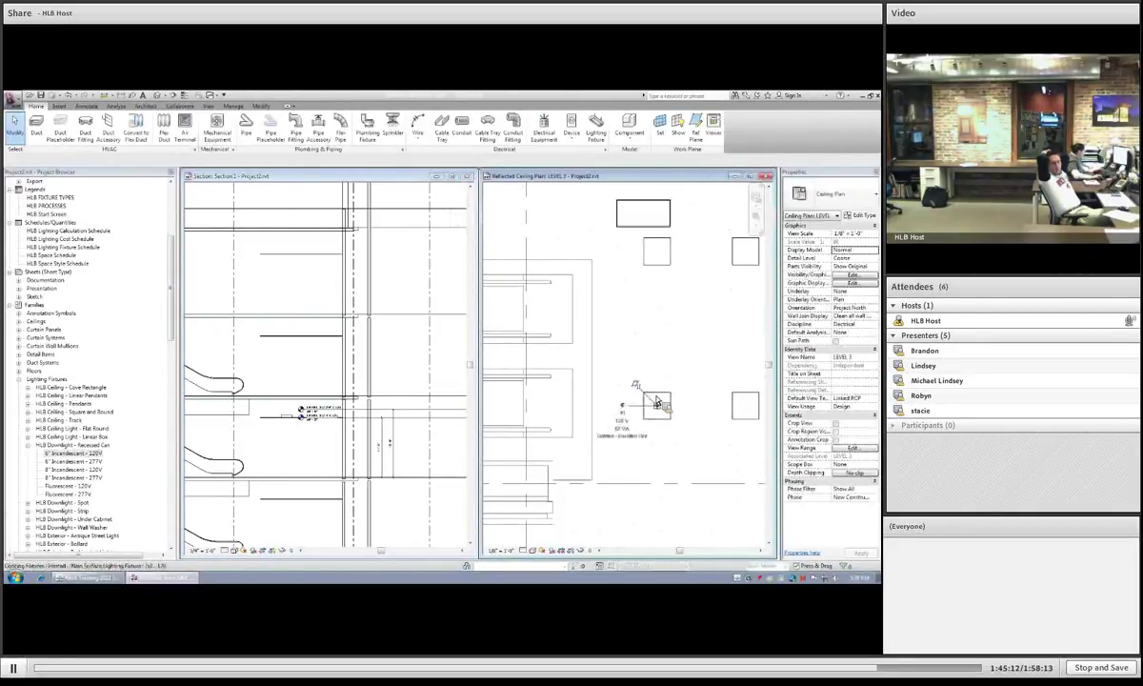
pyautogui.click(657, 401)
pyautogui.rightClick(679, 346)
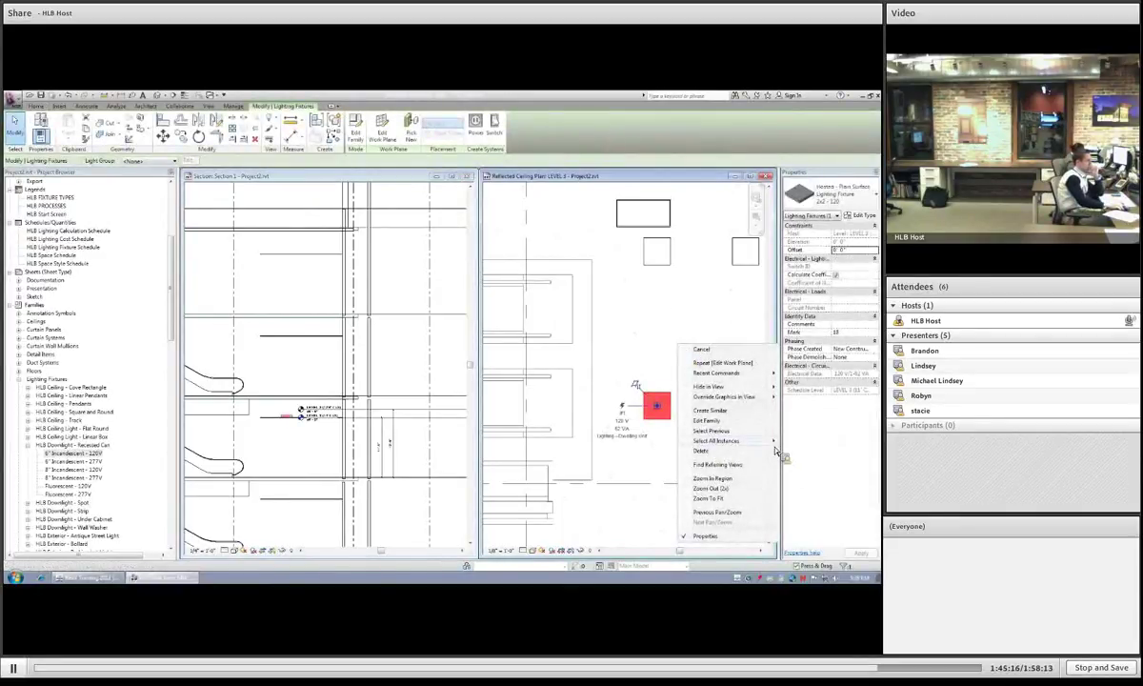
pyautogui.moveTo(808, 458)
pyautogui.click(700, 352)
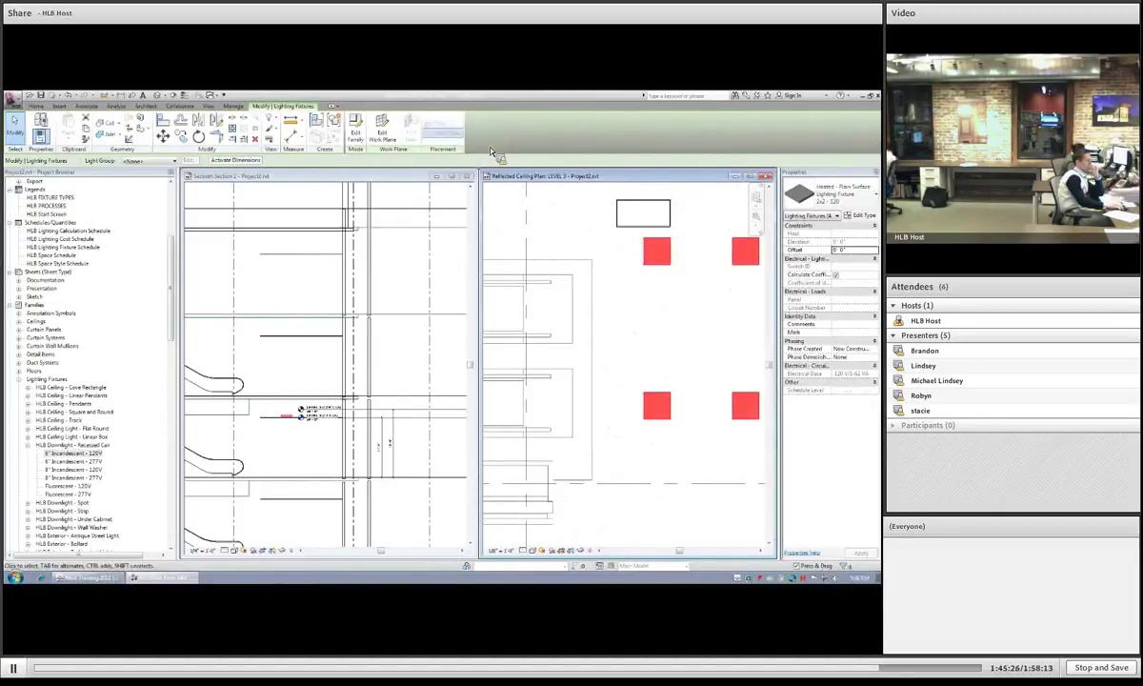
pyautogui.click(384, 134)
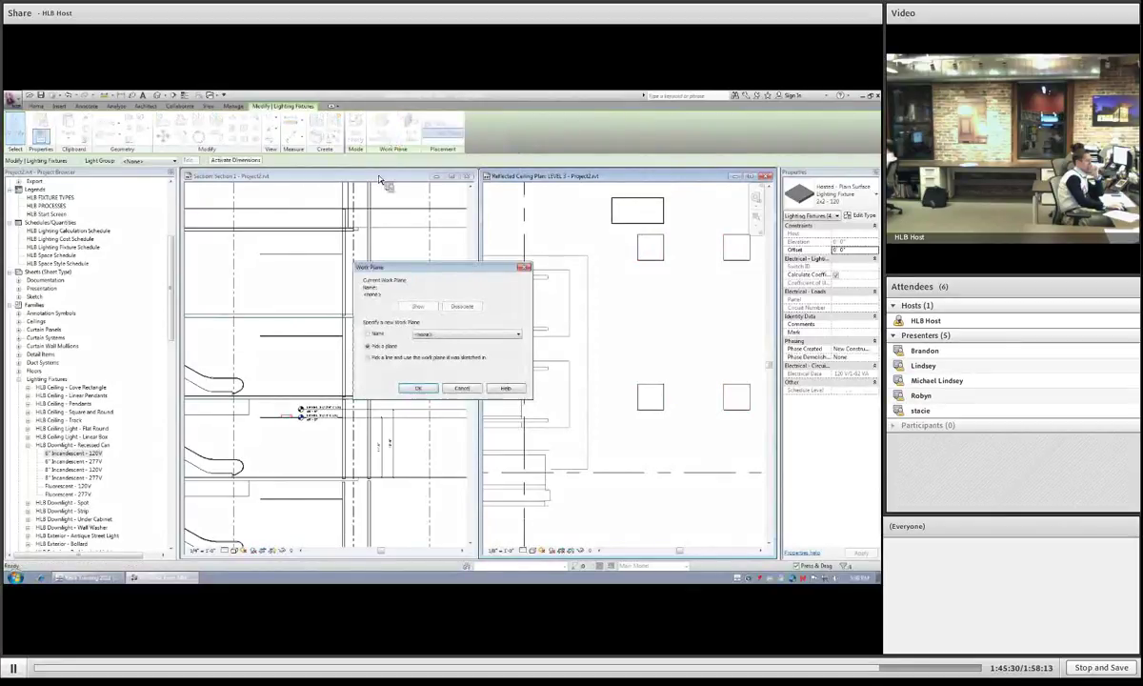
pyautogui.click(379, 334)
pyautogui.click(438, 334)
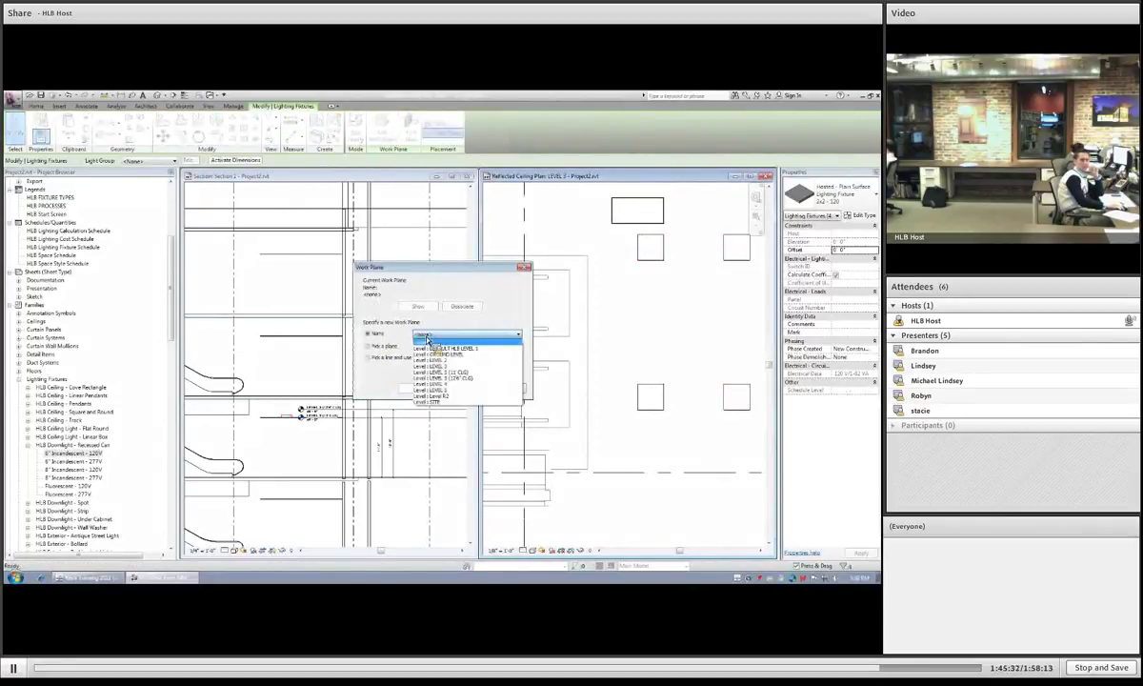
pyautogui.click(455, 378)
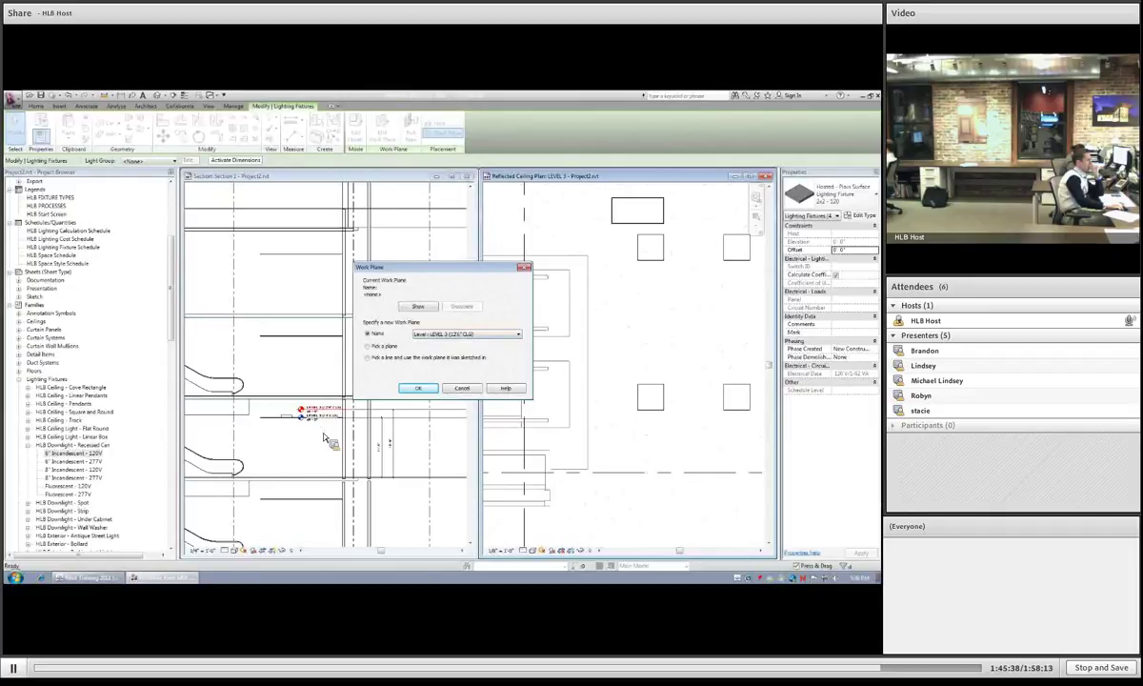
pyautogui.press('Escape')
# Step: Hide the level heads of LEVEL 3 (12'6" CLG) and LEVEL 3 (11' CLG) in Section 1
pyautogui.scroll(2, 289, 405)
pyautogui.click(292, 411)
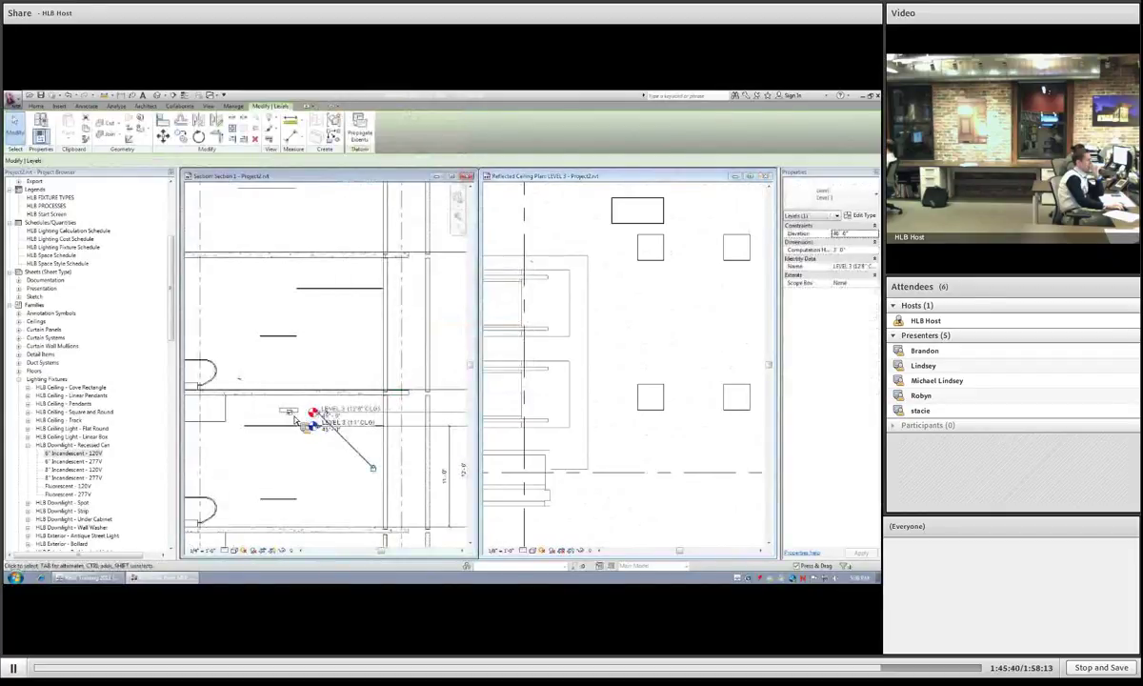
pyautogui.scroll(2, 312, 415)
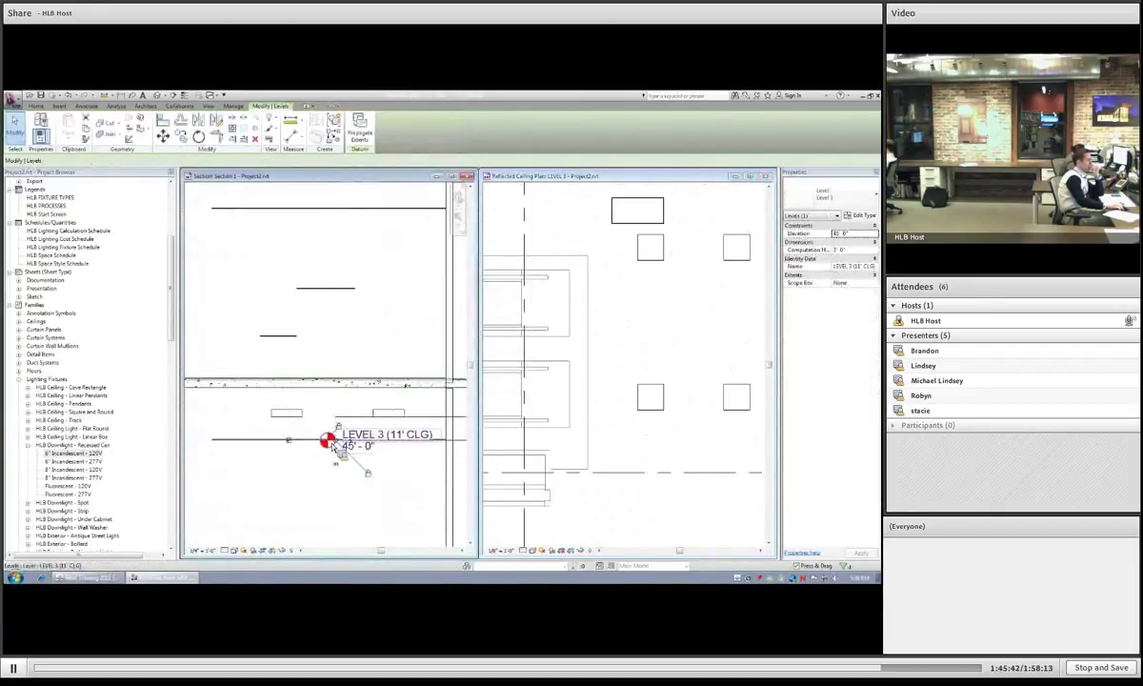
pyautogui.click(289, 442)
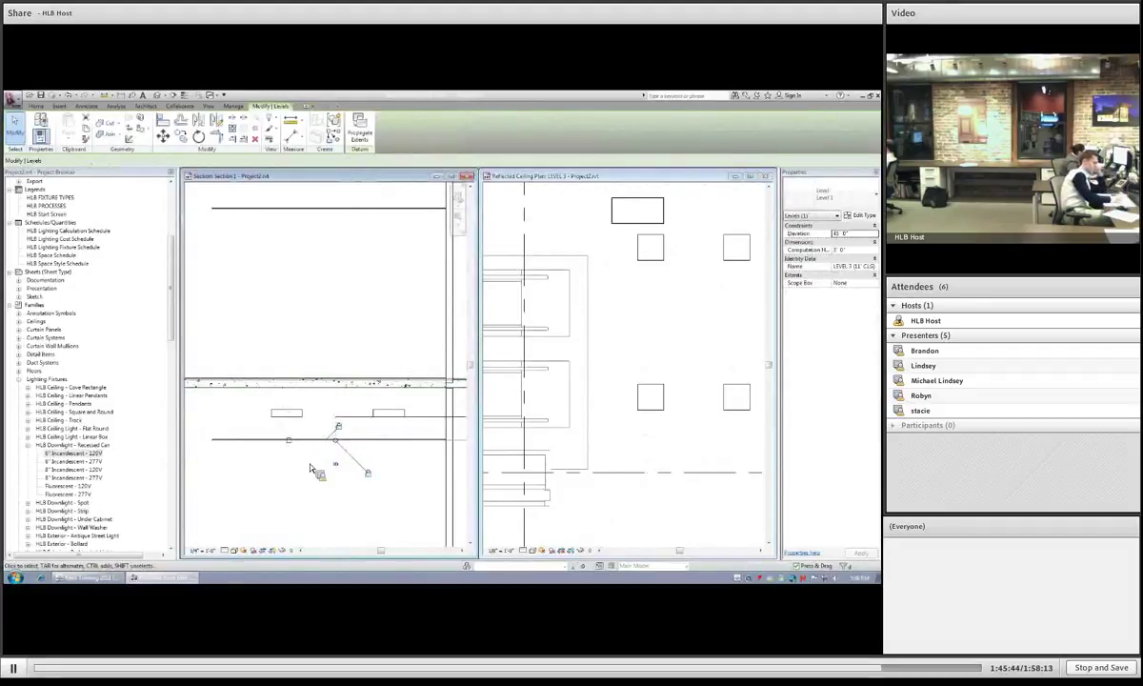
pyautogui.click(307, 467)
# Step: Select all four 2x2 fixtures starting from the one in Section 1 and set their work plane to LEVEL 3 (11' CLG)
pyautogui.scroll(2, 335, 449)
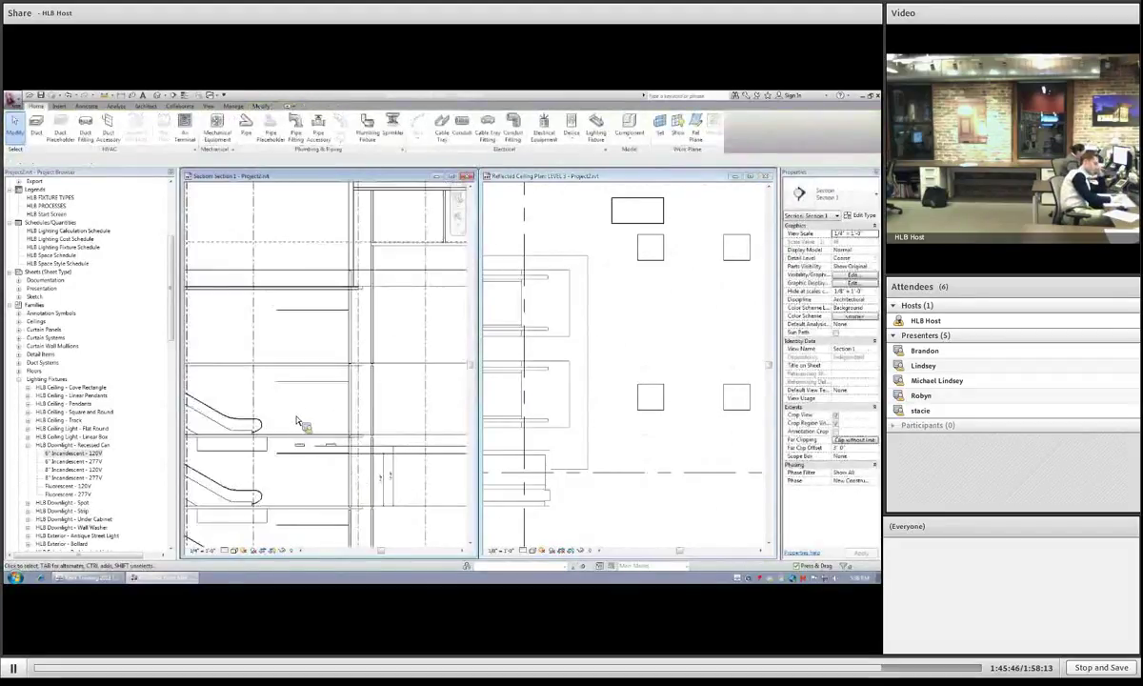
pyautogui.scroll(2, 286, 400)
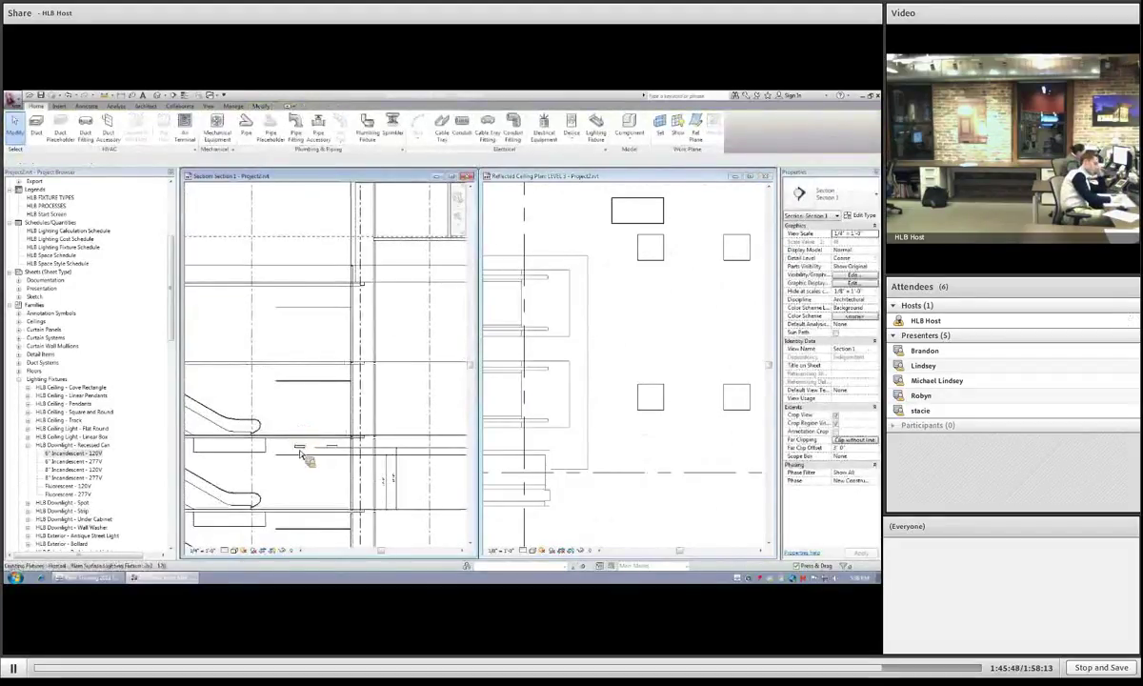
pyautogui.click(303, 454)
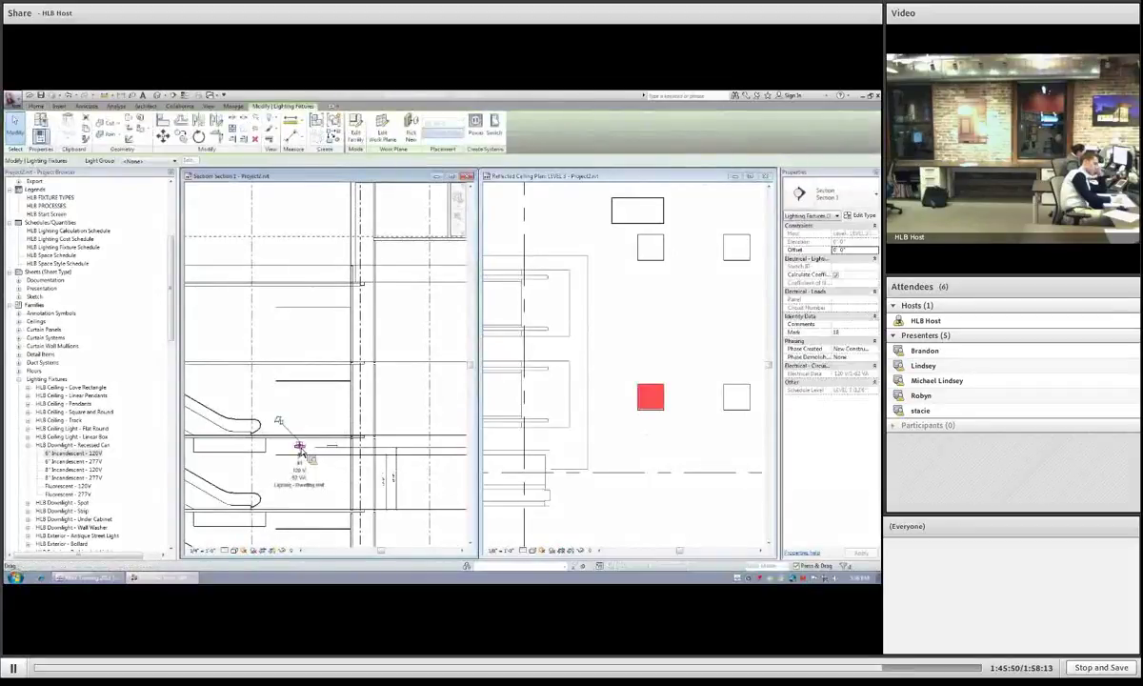
pyautogui.rightClick(324, 403)
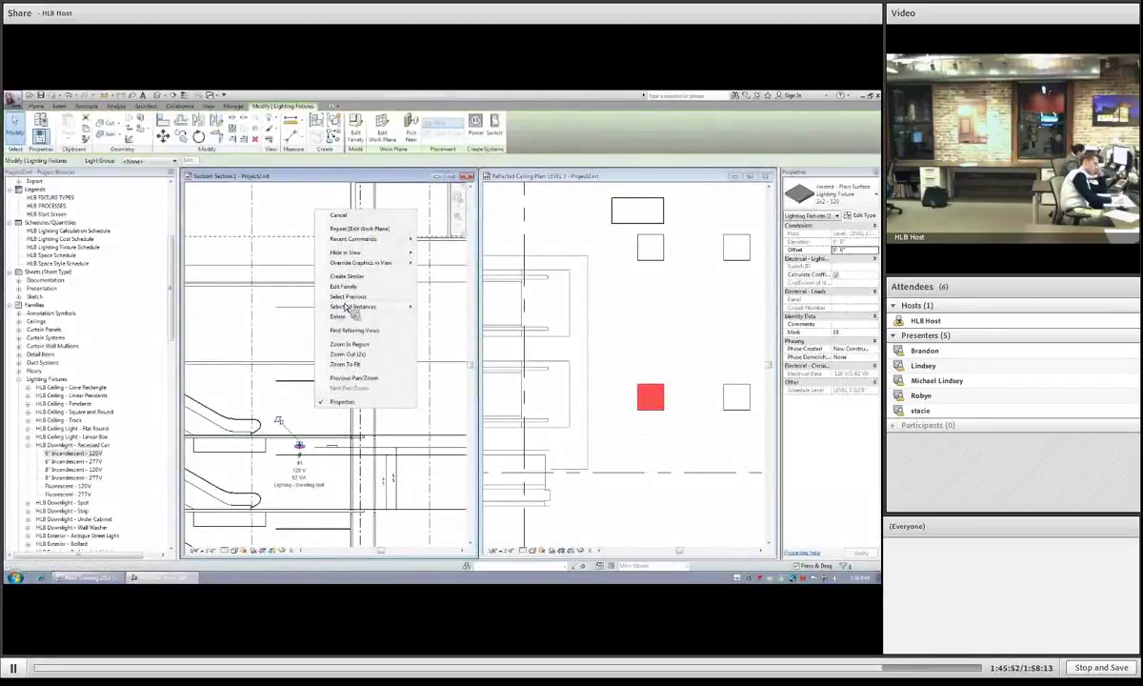
pyautogui.click(383, 141)
pyautogui.click(436, 333)
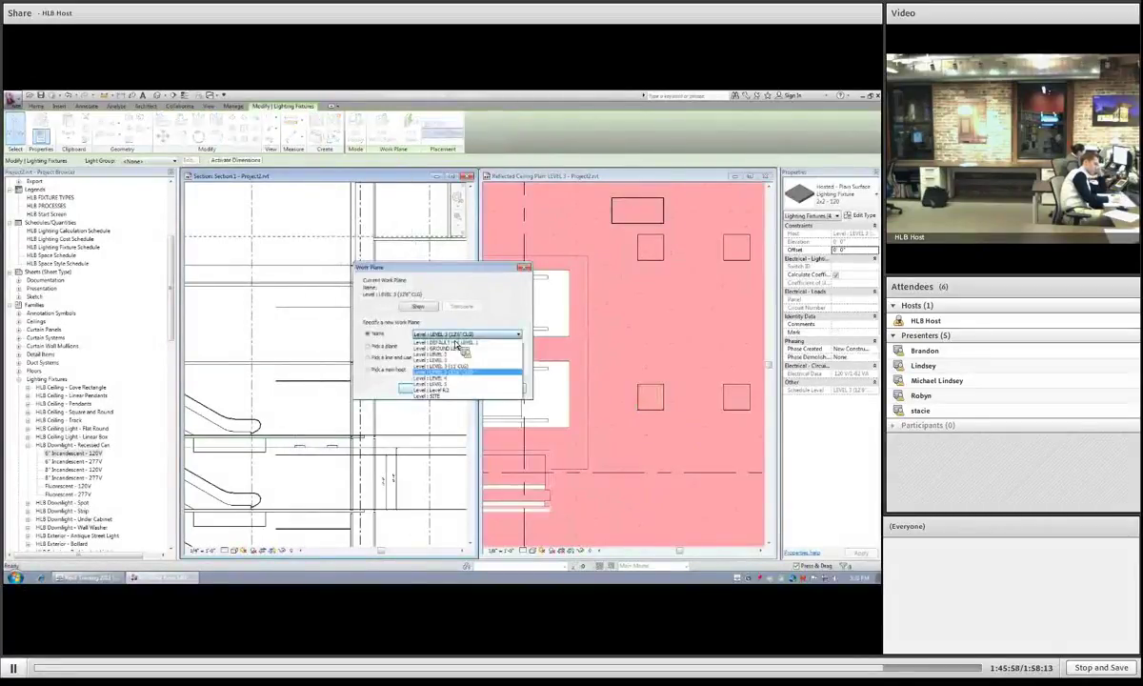
pyautogui.click(441, 367)
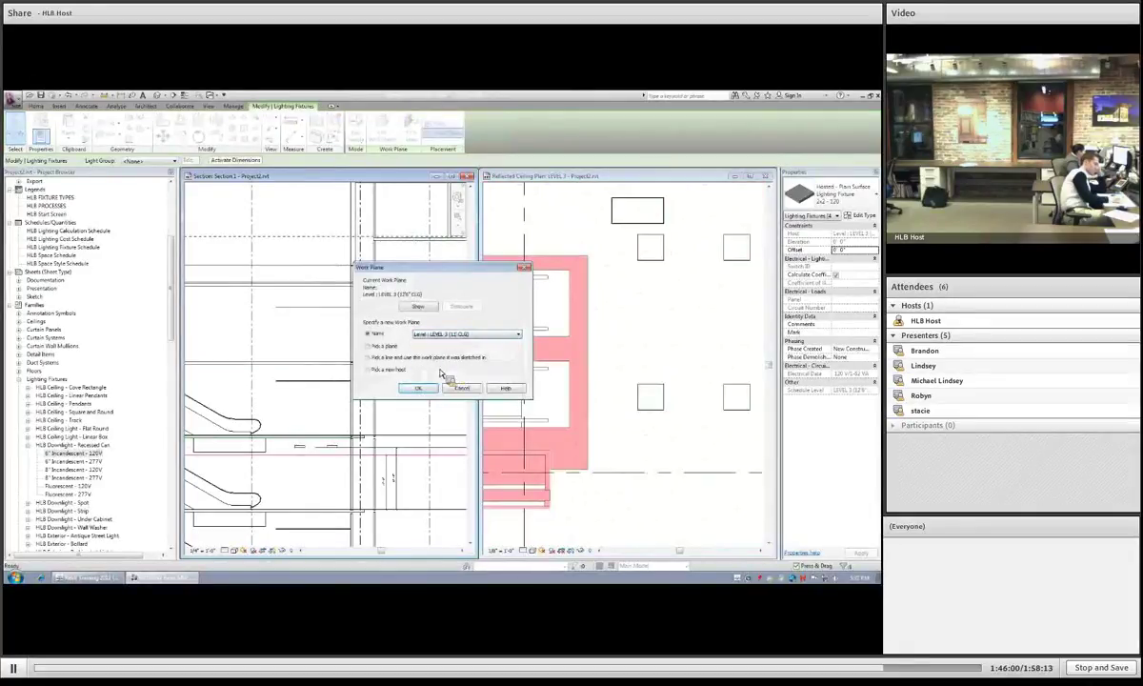
pyautogui.click(425, 389)
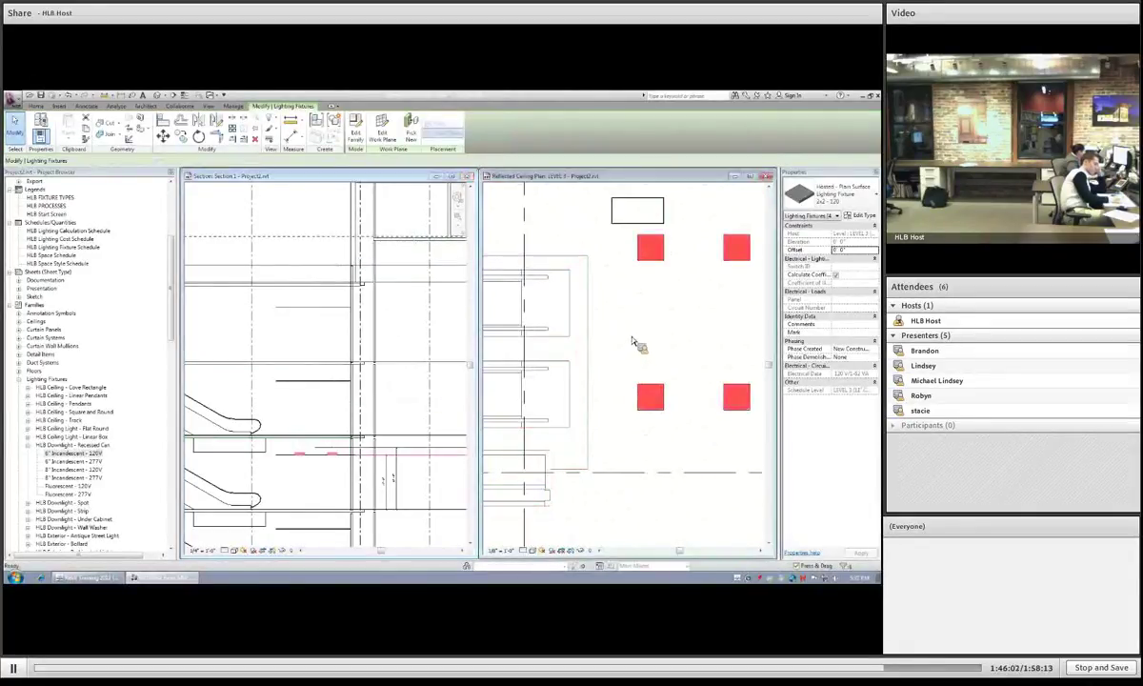
pyautogui.click(652, 377)
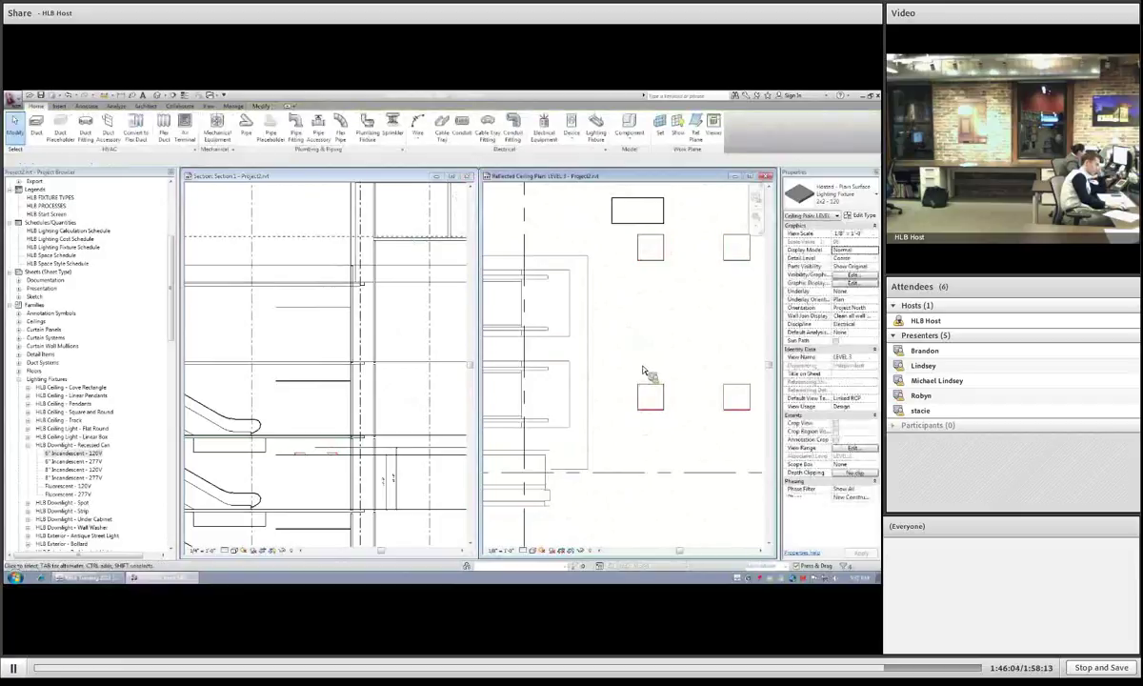
# Step: Move the 2'x4' linear box fixture in the ceiling plan between and slightly above the two upper 2x2 fixtures
pyautogui.scroll(-4, 590, 328)
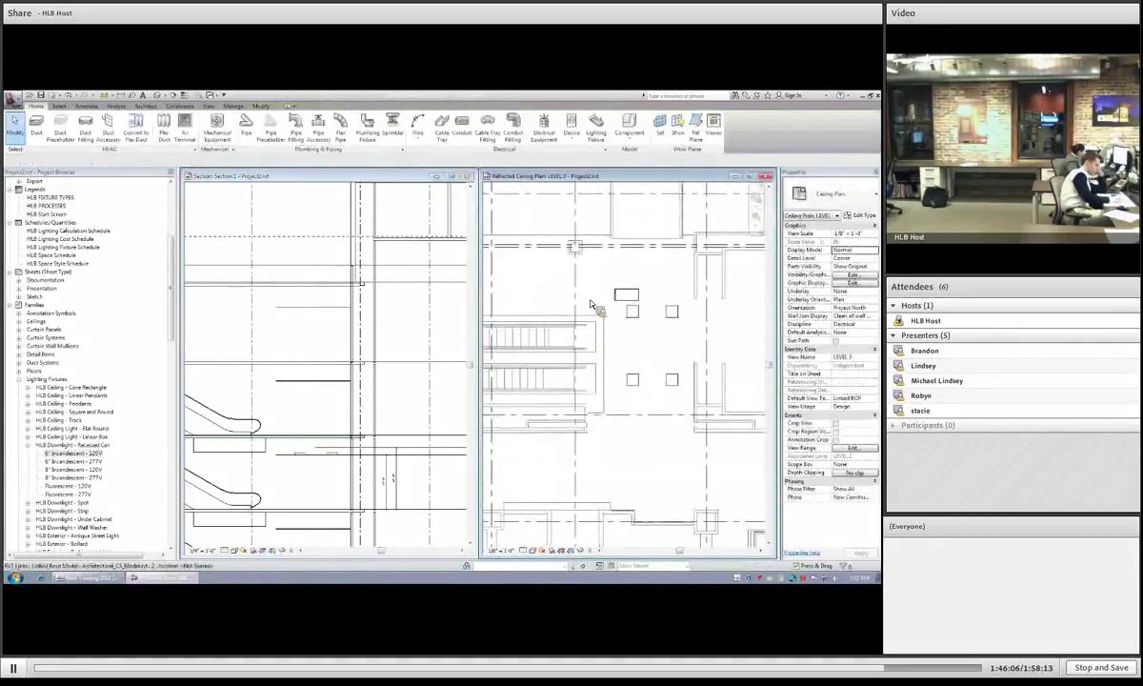
pyautogui.moveTo(621, 296); pyautogui.dragTo(646, 345)
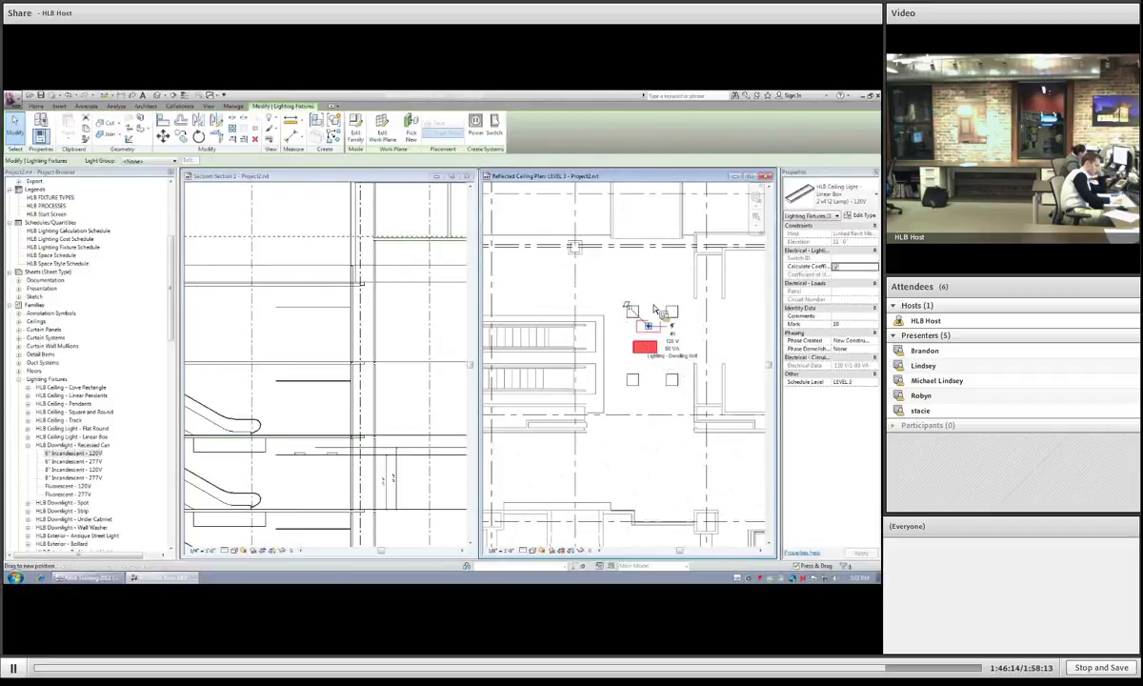
pyautogui.moveTo(655, 310); pyautogui.dragTo(654, 303)
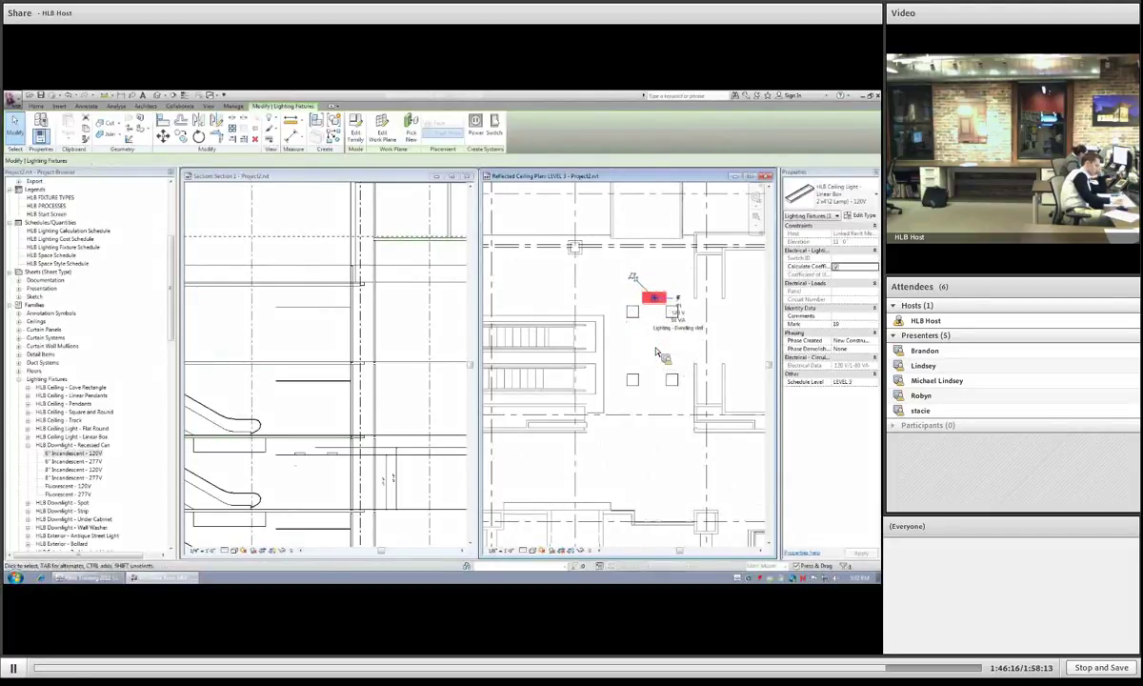
pyautogui.press('Up')
pyautogui.press('Up')
pyautogui.press('Left')
pyautogui.press('Left')
pyautogui.press('Left')
pyautogui.press('Down')
pyautogui.press('Down')
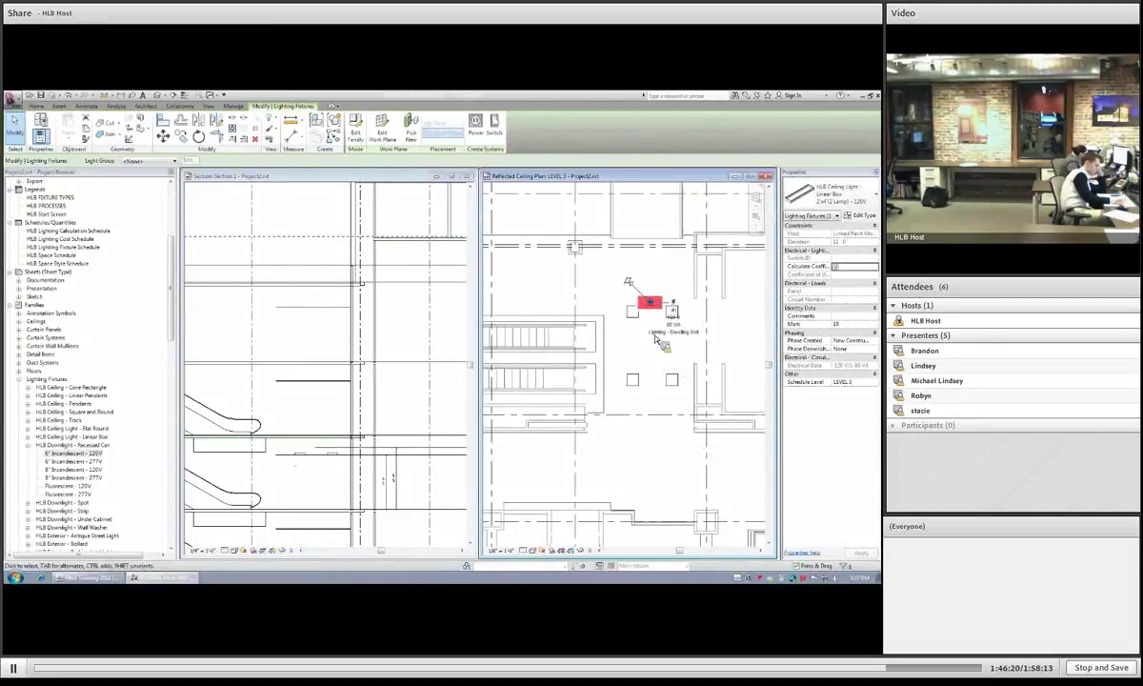
# Step: Open the linear box fixture's family, check the housing extrusion's visibility settings, and close the family without saving
pyautogui.click(355, 126)
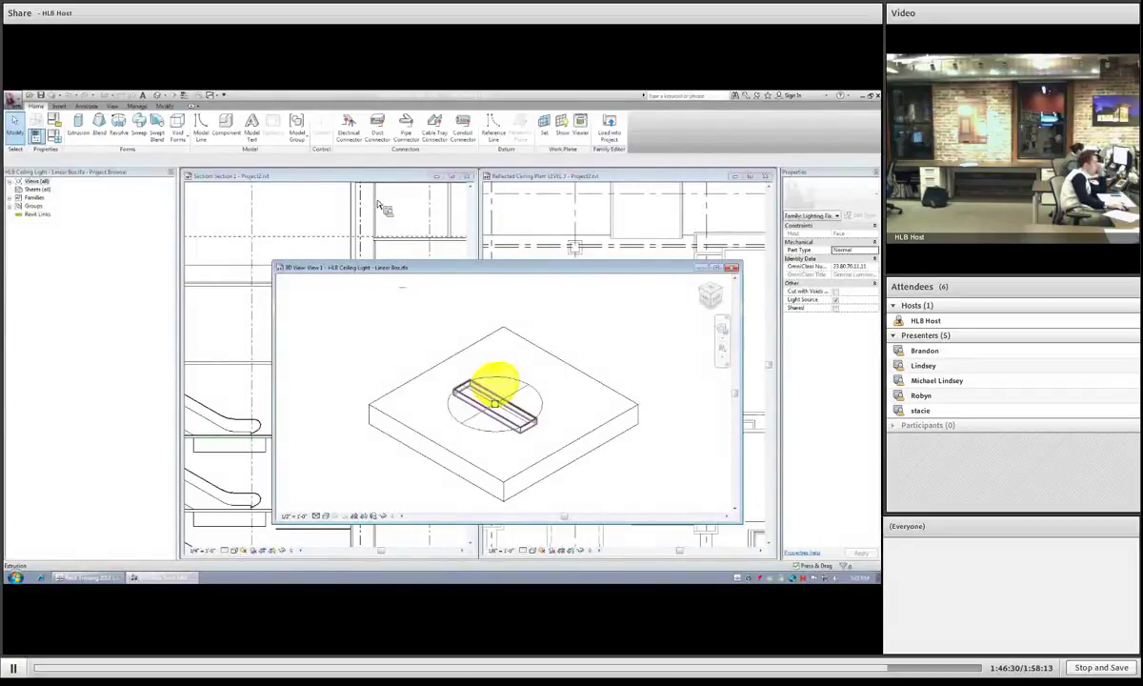
pyautogui.click(344, 136)
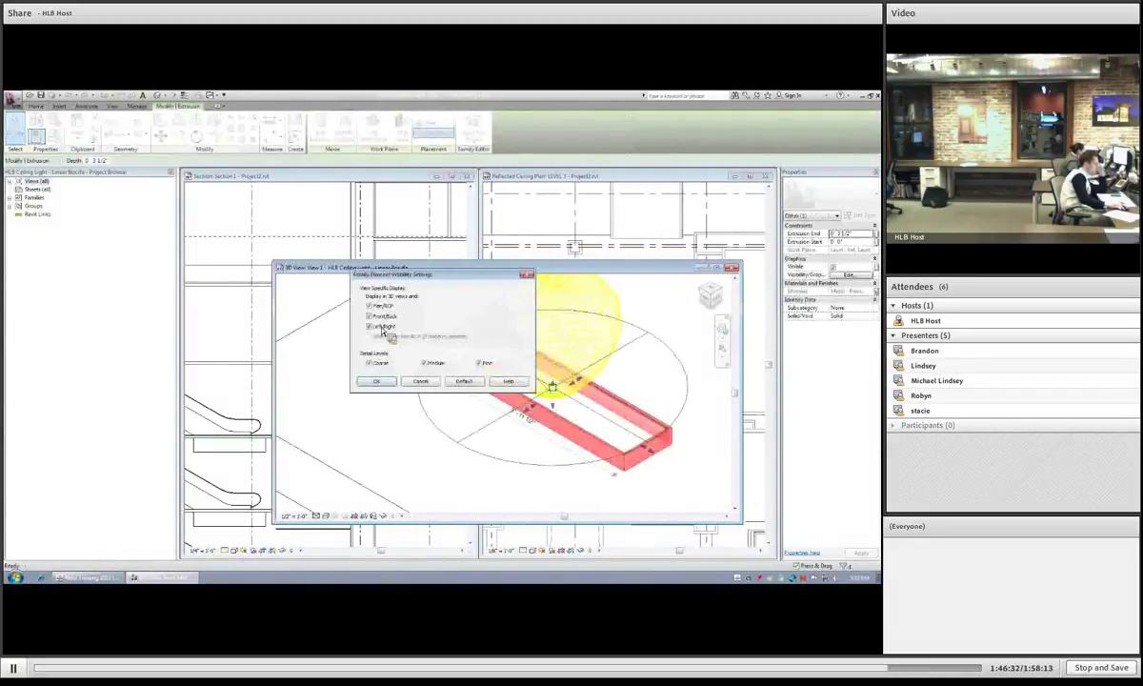
pyautogui.click(376, 381)
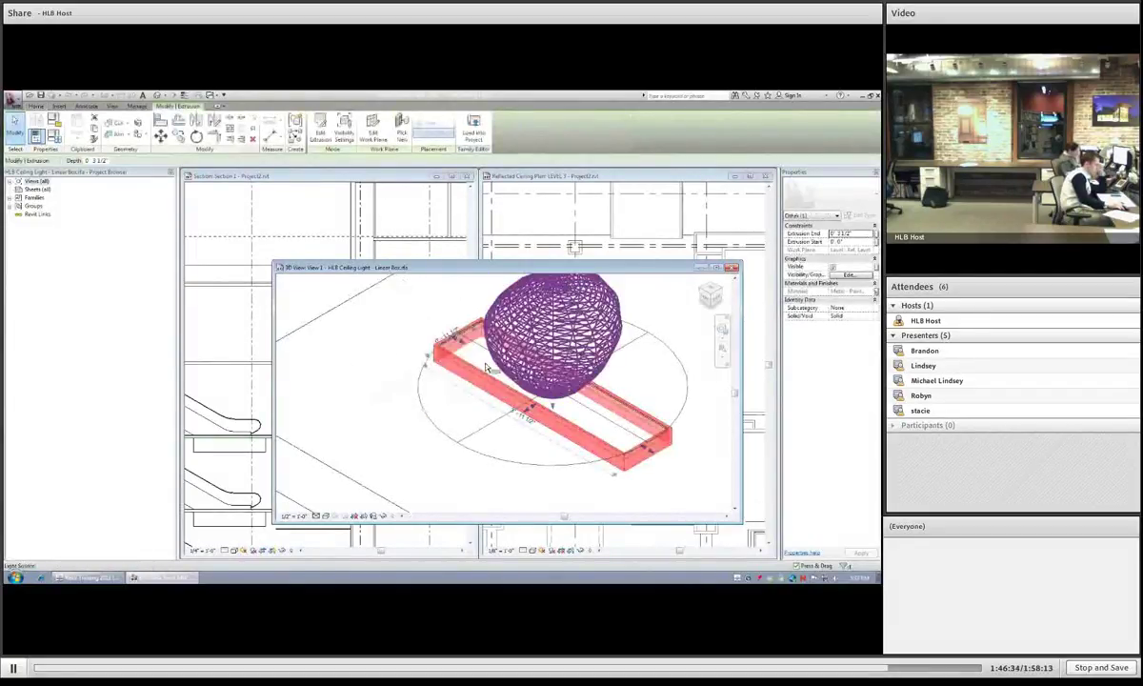
pyautogui.click(731, 268)
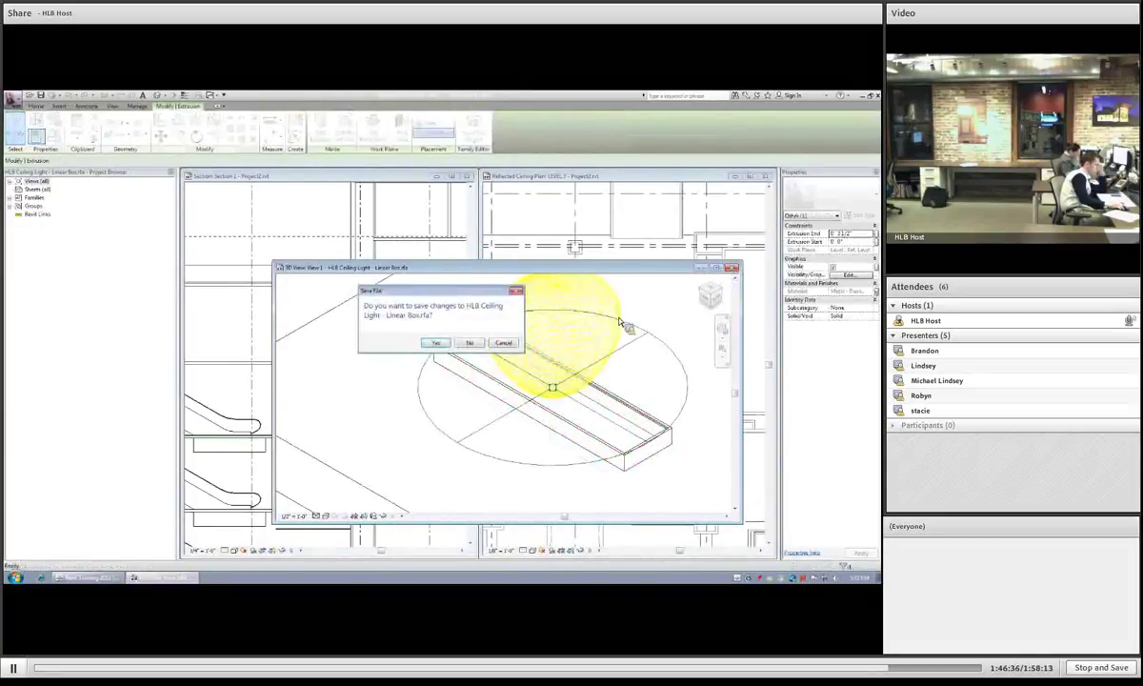
pyautogui.click(469, 341)
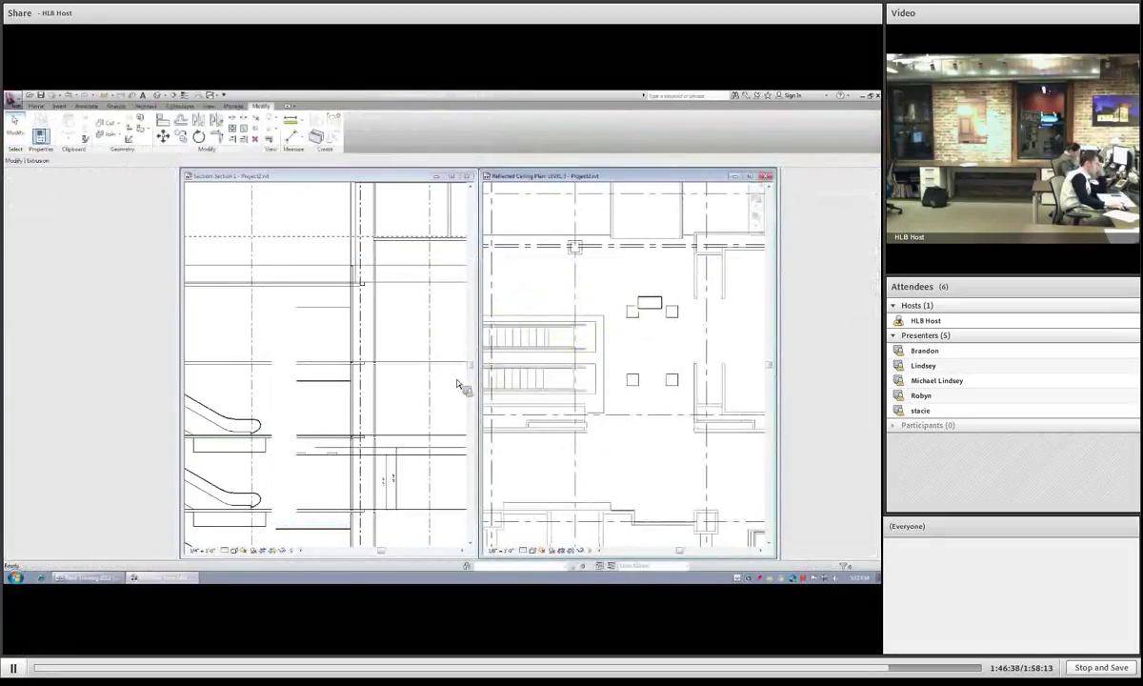
# Step: Change the 2'x4' linear box fixture's work plane from the linked model's ceiling to LEVEL 3 (11' CLG)
pyautogui.click(650, 307)
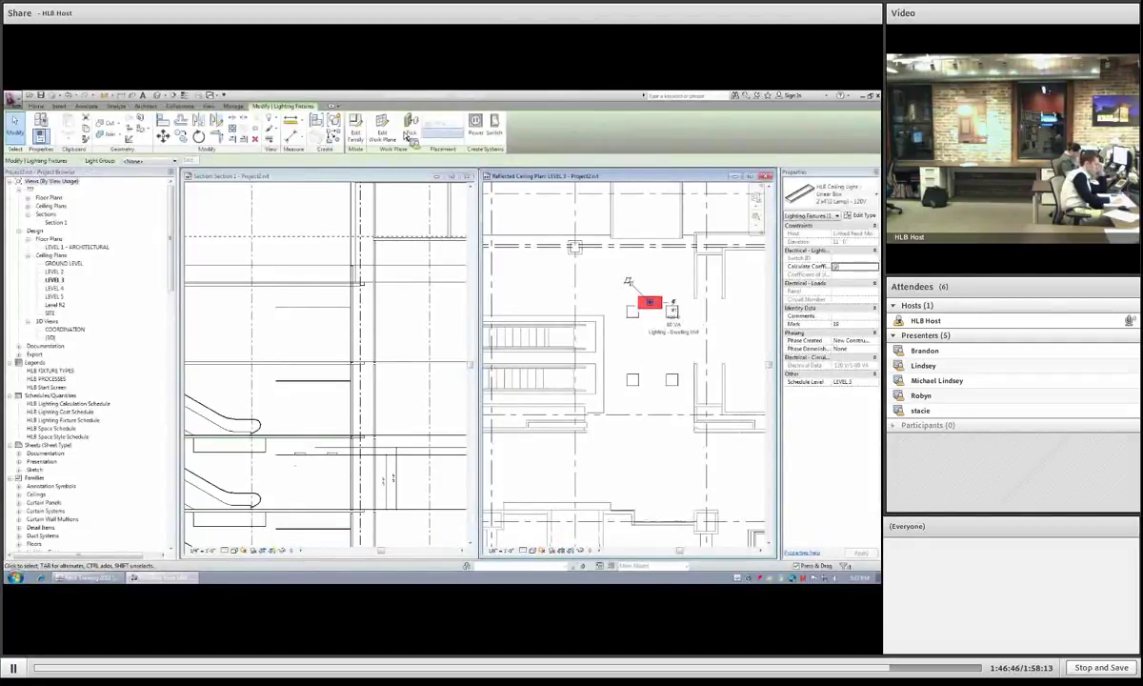
pyautogui.click(383, 145)
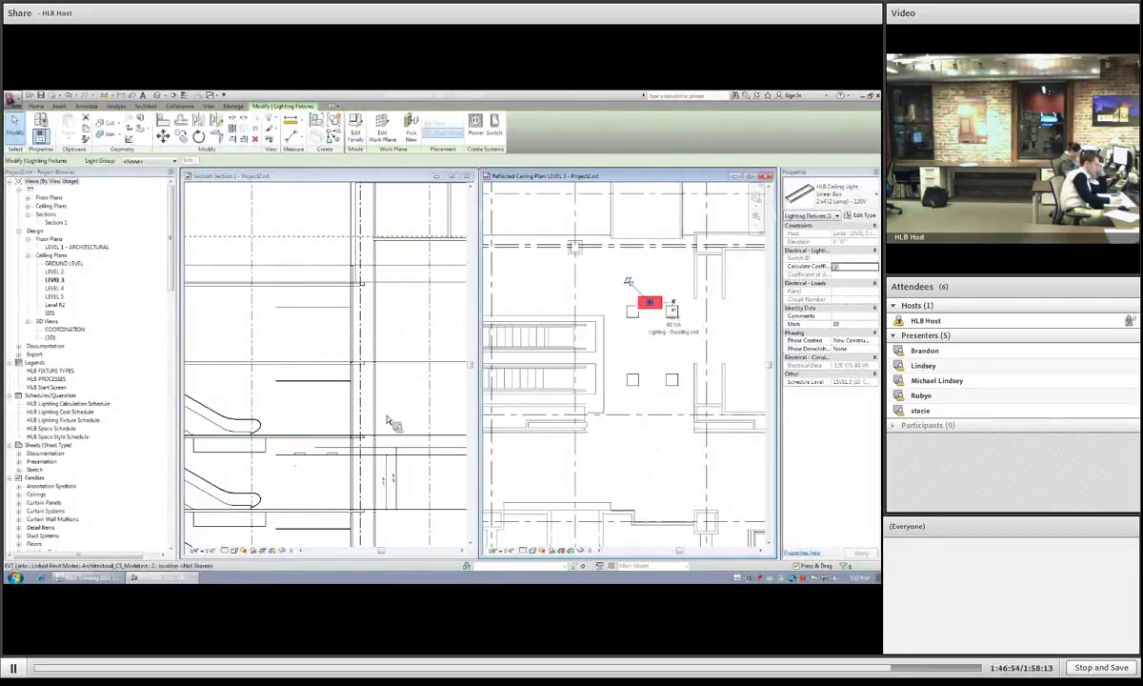
pyautogui.click(329, 457)
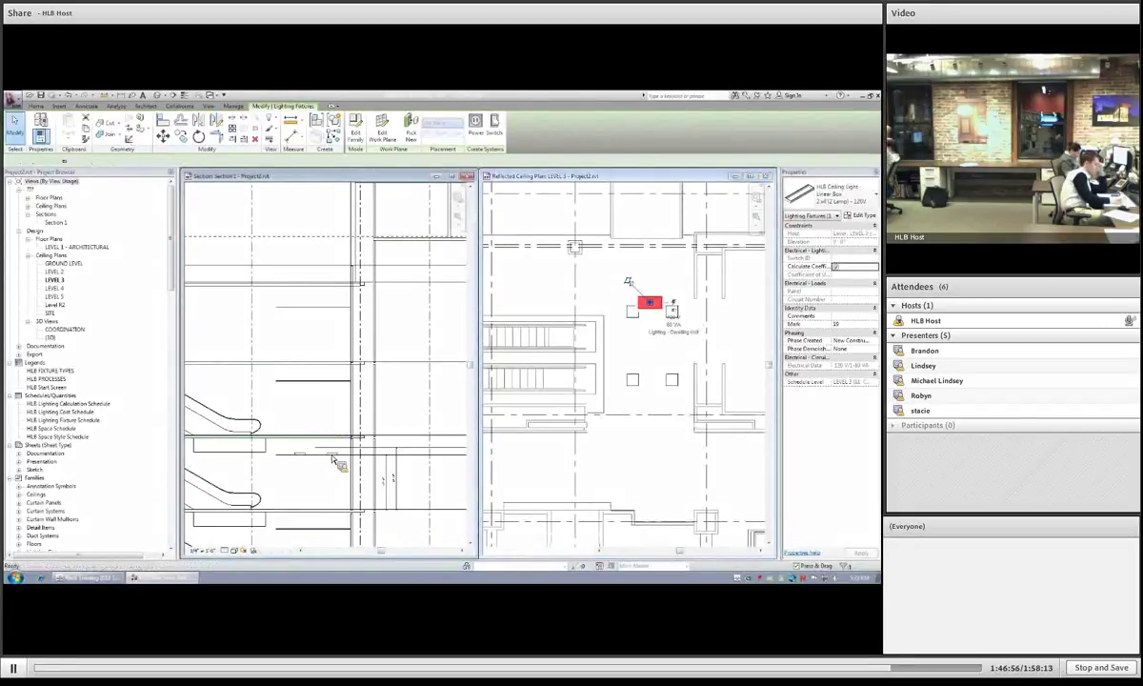
# Step: Move the 2'x4' linear box fixture farther up in the ceiling plan, clear of the upper-left 2x2 fixture
pyautogui.click(653, 307)
pyautogui.moveTo(653, 305); pyautogui.dragTo(584, 285)
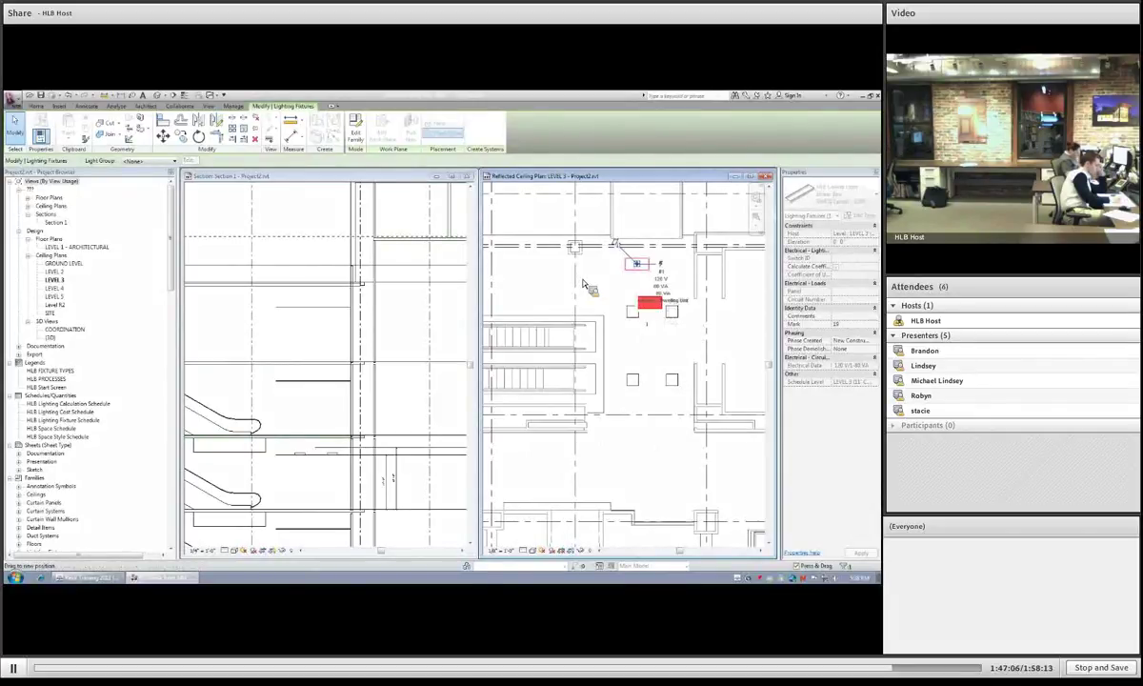
pyautogui.click(583, 284)
pyautogui.scroll(-1, 582, 283)
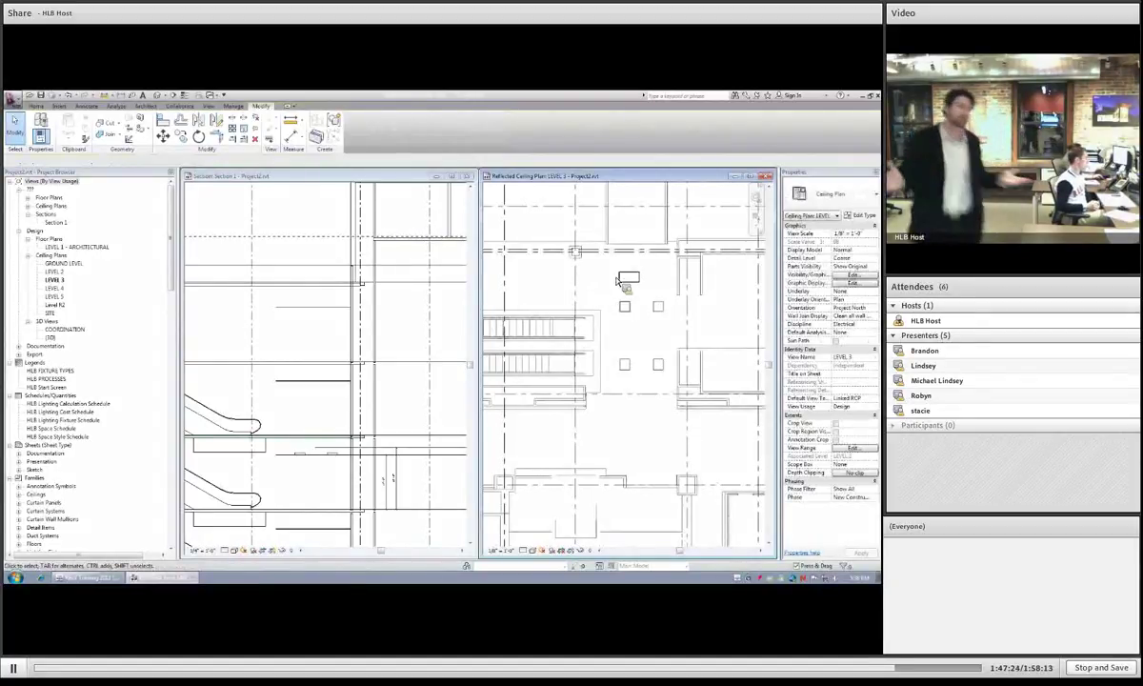
# Step: Delete the linear box fixture and the four 2x2 fixtures from the LEVEL 3 ceiling plan
pyautogui.moveTo(694, 406); pyautogui.dragTo(693, 408)
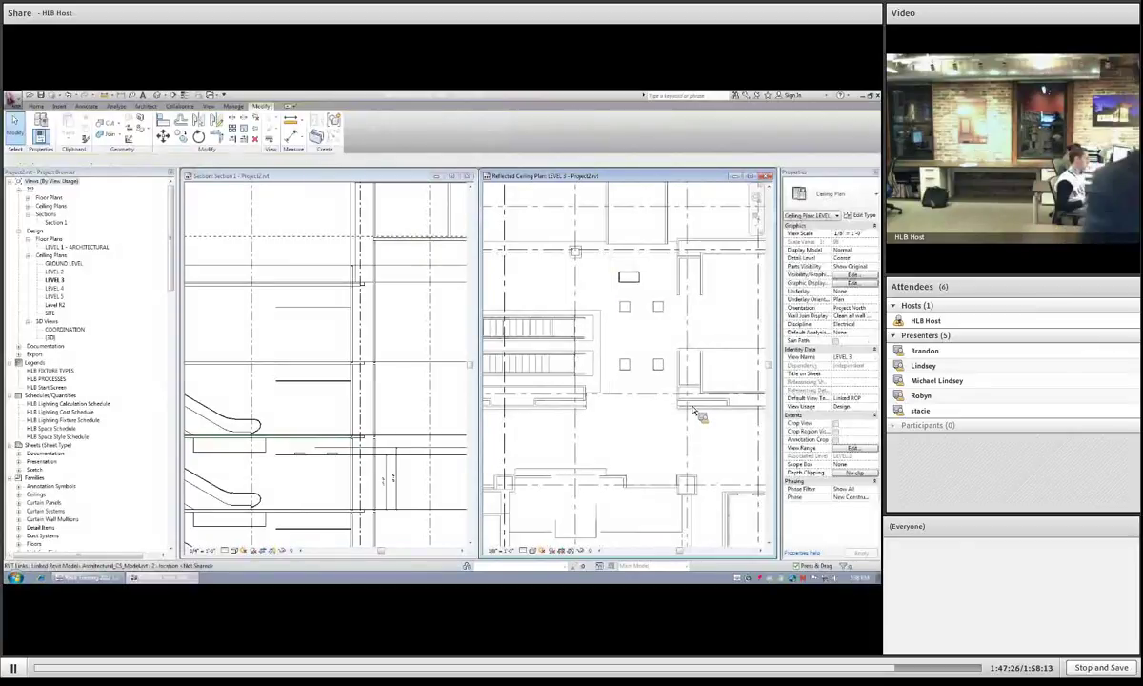
pyautogui.press('Delete')
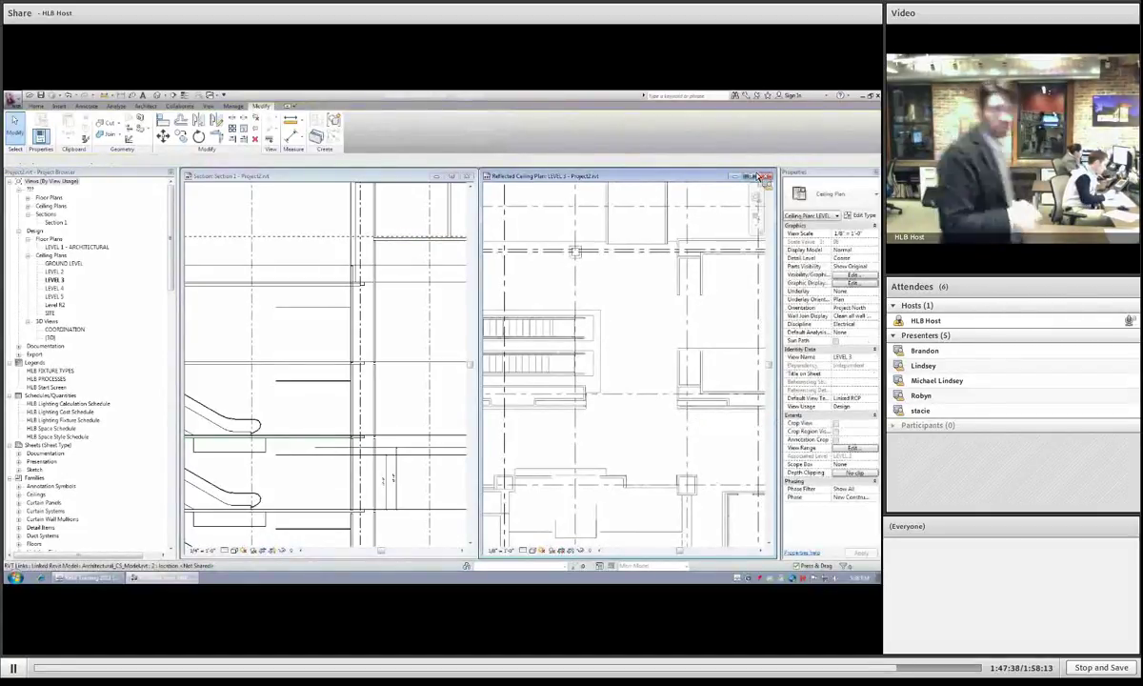
# Step: Start a sketched ceiling on LEVEL 3 using the Basic Ceiling type Ceiling 1, dismissing the save reminder
pyautogui.click(149, 107)
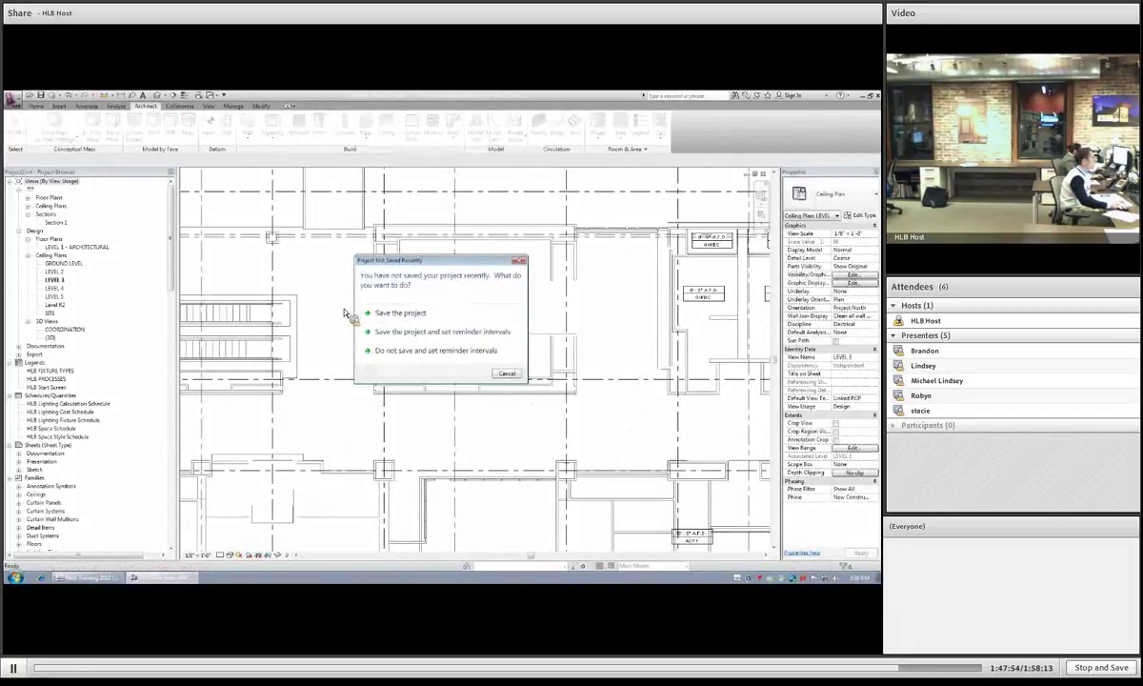
pyautogui.click(505, 372)
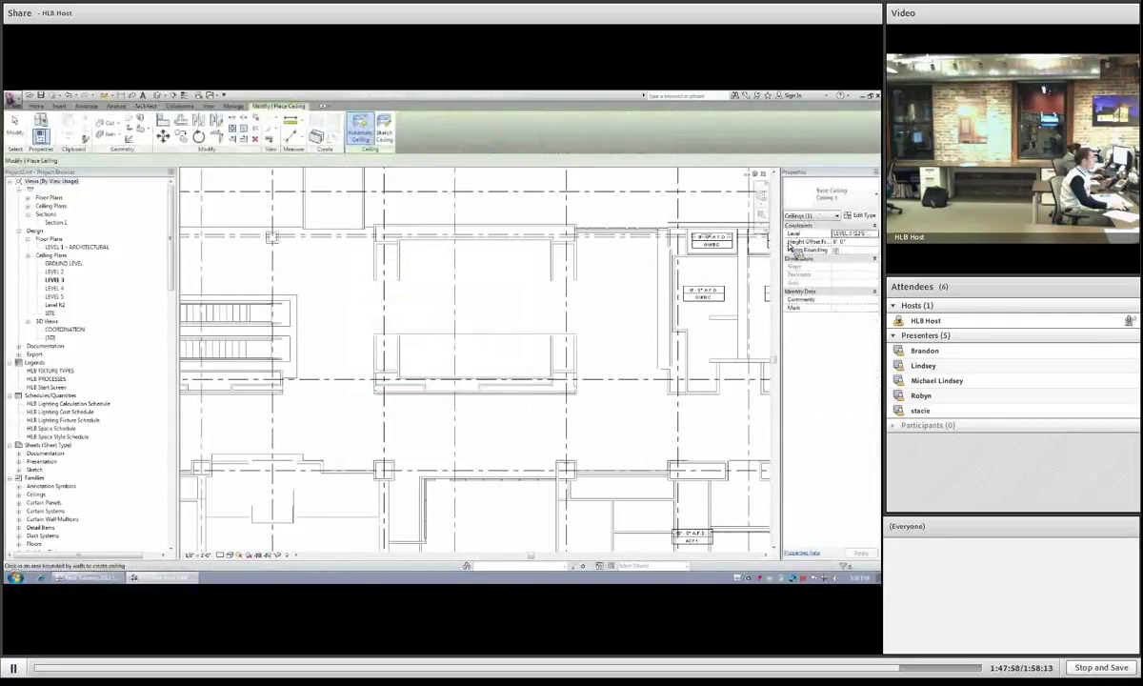
pyautogui.click(874, 234)
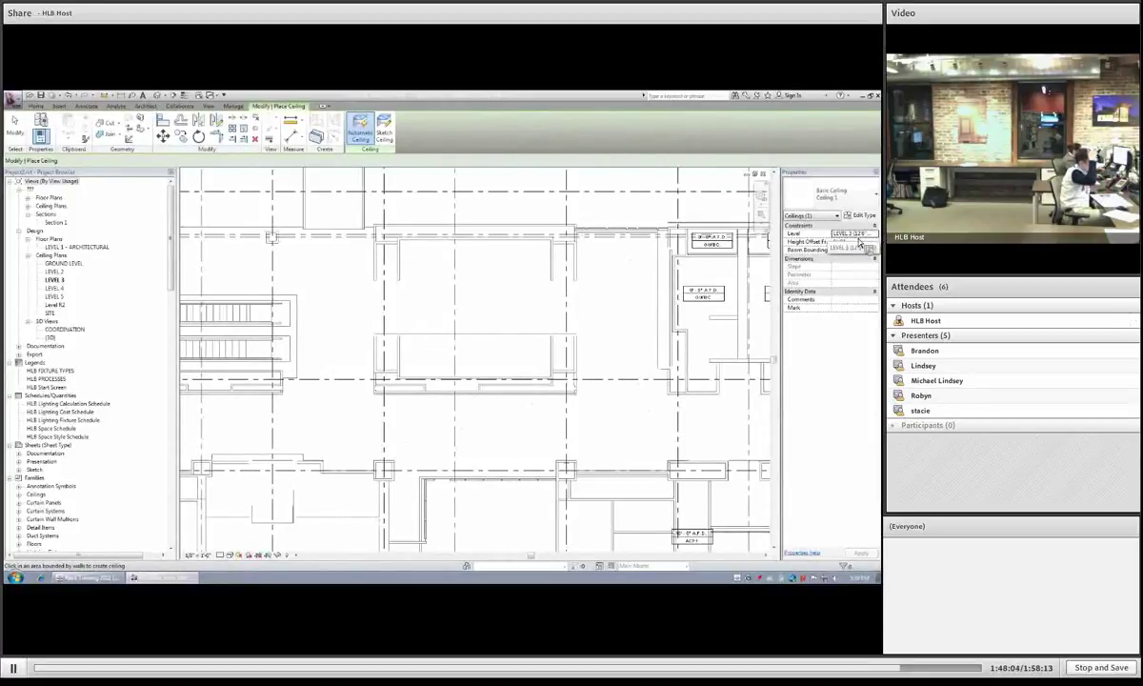
pyautogui.click(856, 247)
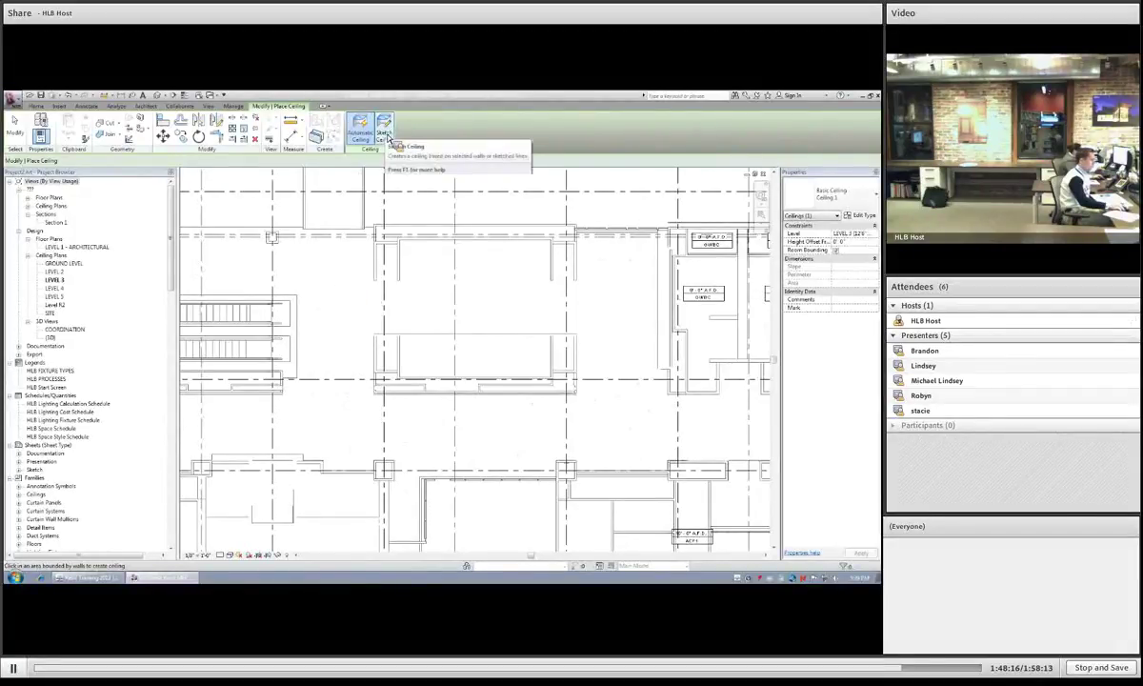
pyautogui.click(385, 134)
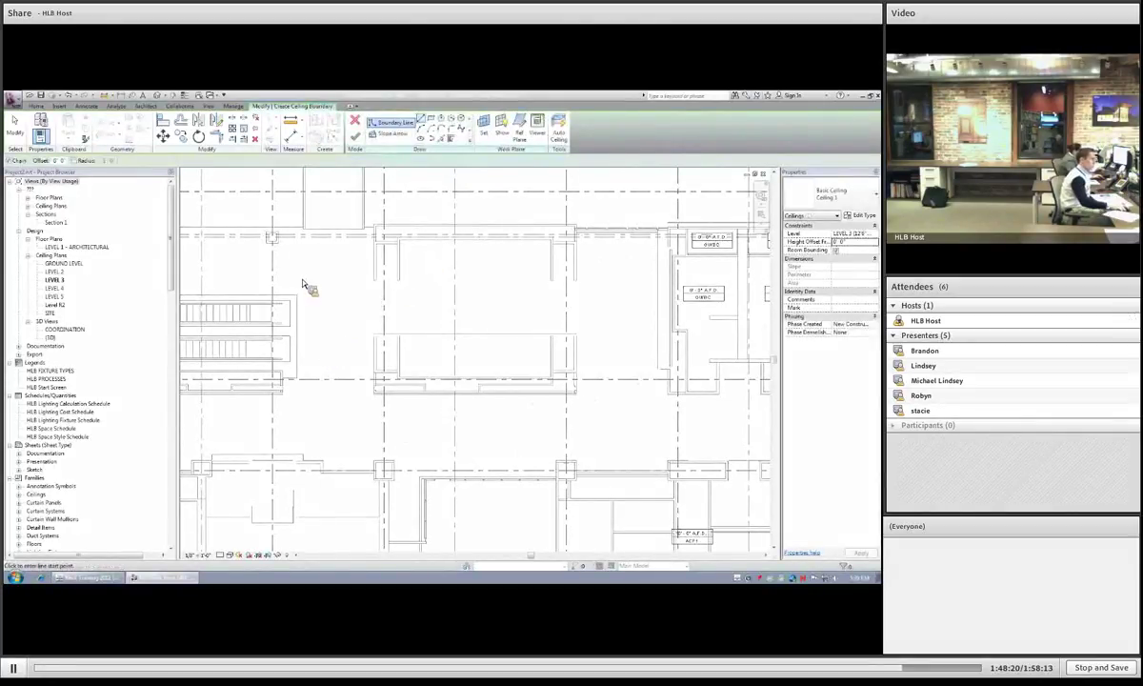
pyautogui.click(857, 194)
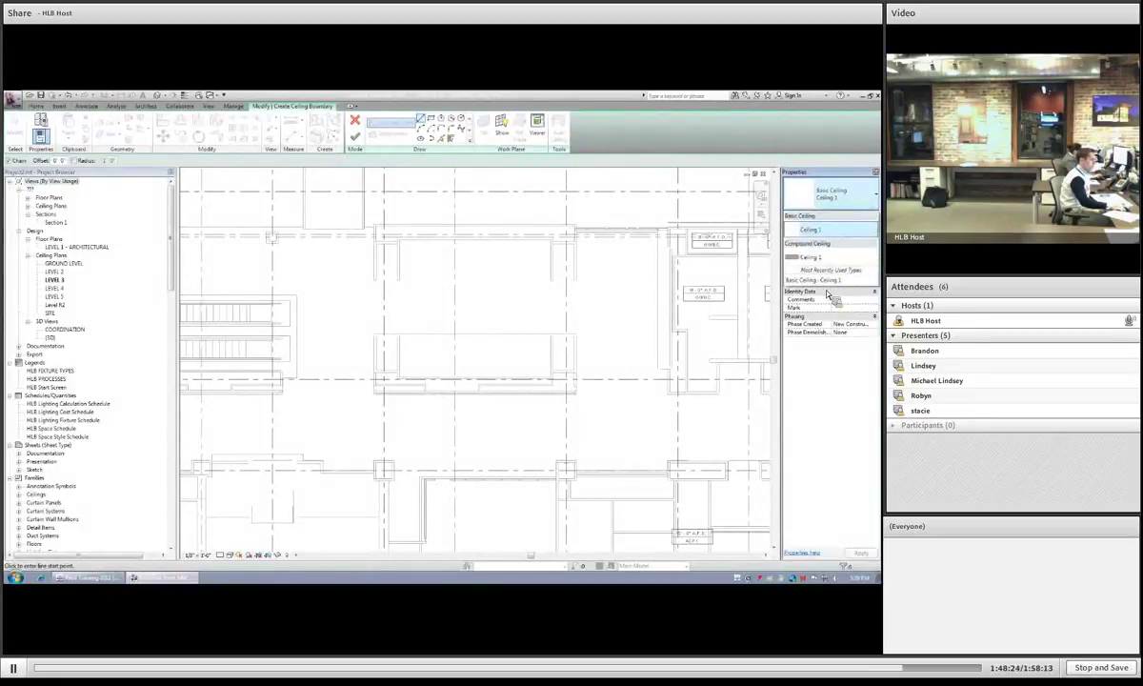
pyautogui.click(424, 278)
# Step: Sketch a tall rectangular ceiling boundary in the open area between the escalators and the room beside them
pyautogui.click(355, 266)
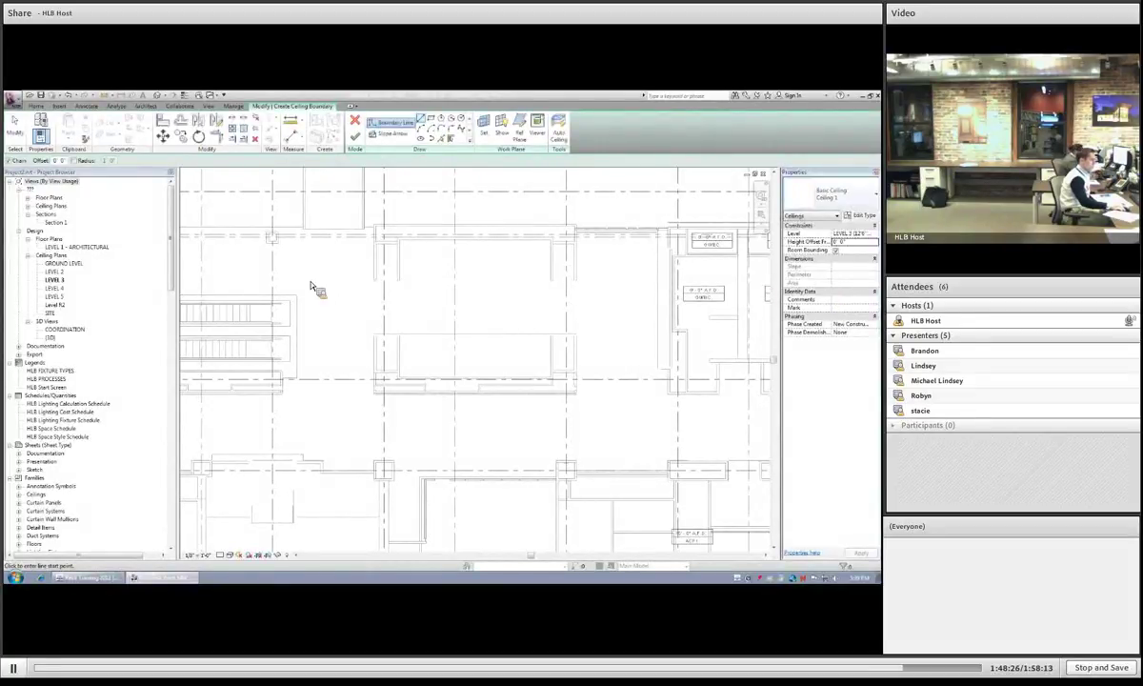
pyautogui.click(381, 268)
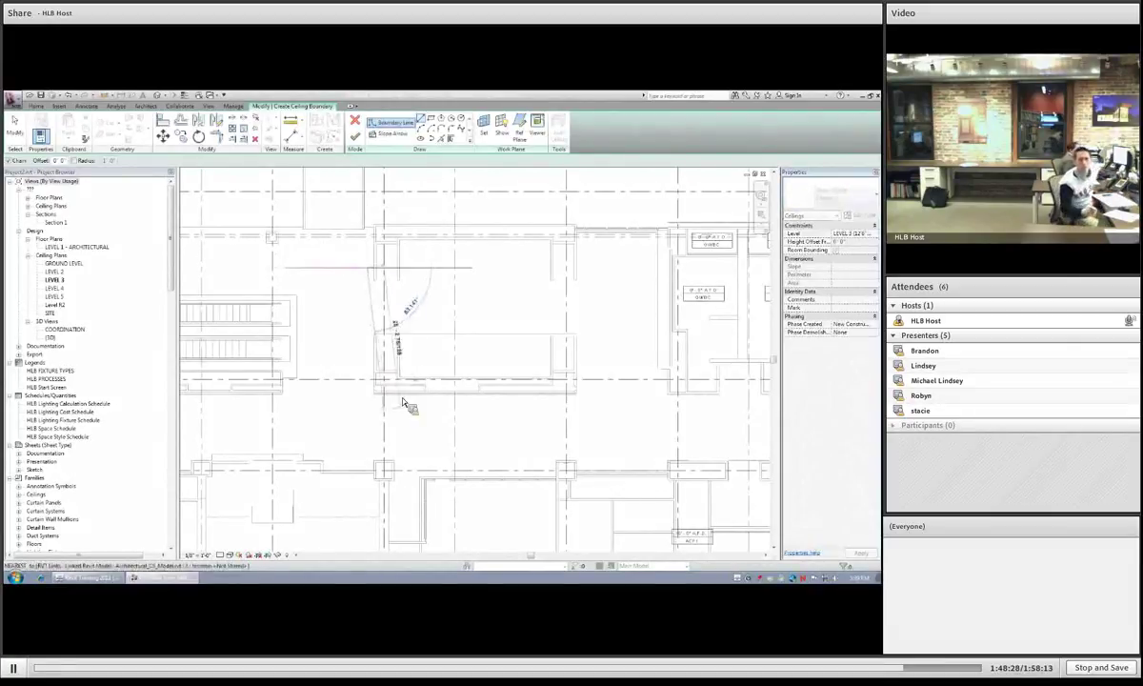
pyautogui.click(368, 396)
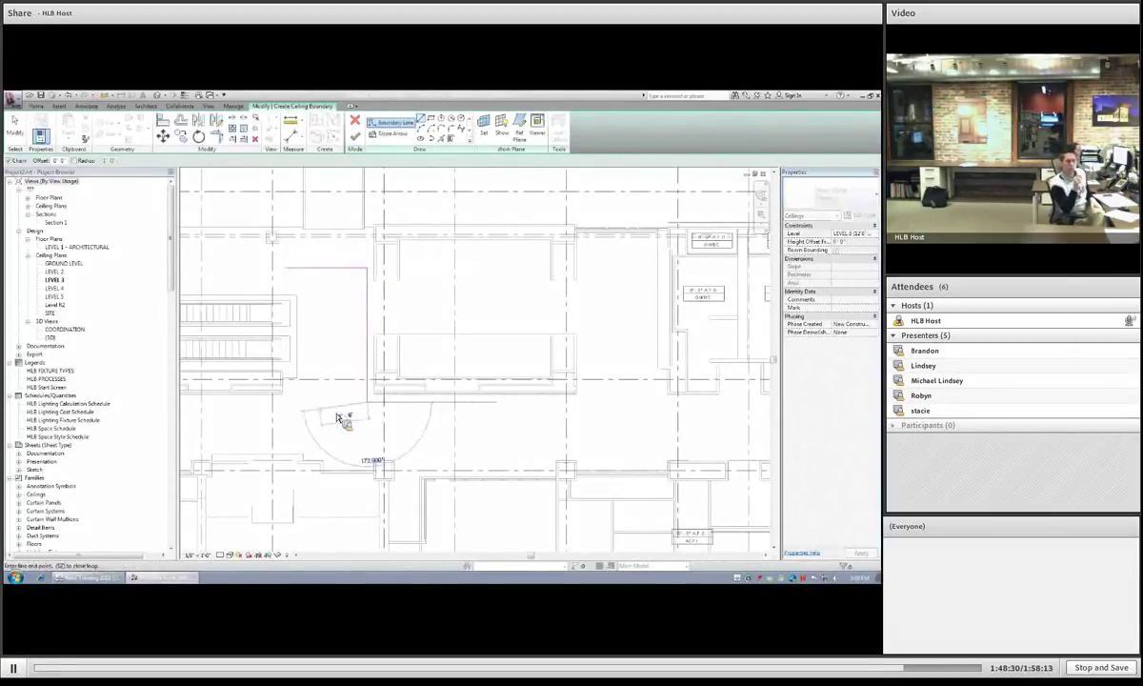
pyautogui.click(285, 401)
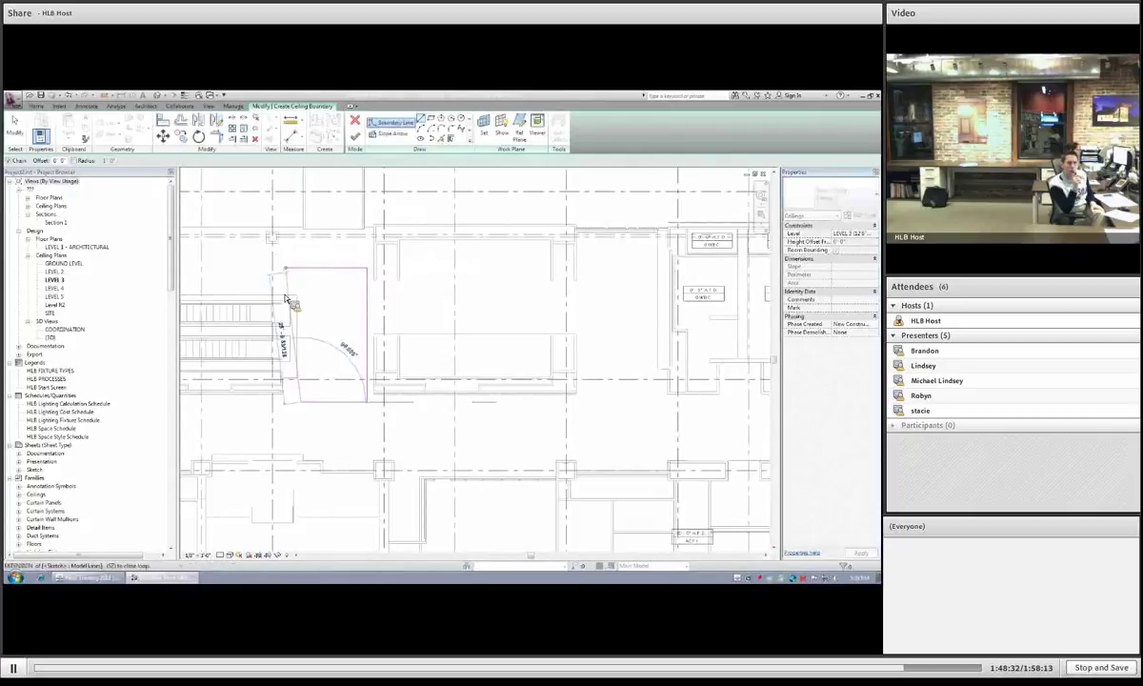
pyautogui.click(300, 269)
# Step: Trim the overrunning upper boundary line to the rectangle's corner and finish the ceiling sketch
pyautogui.press('t')
pyautogui.press('r')
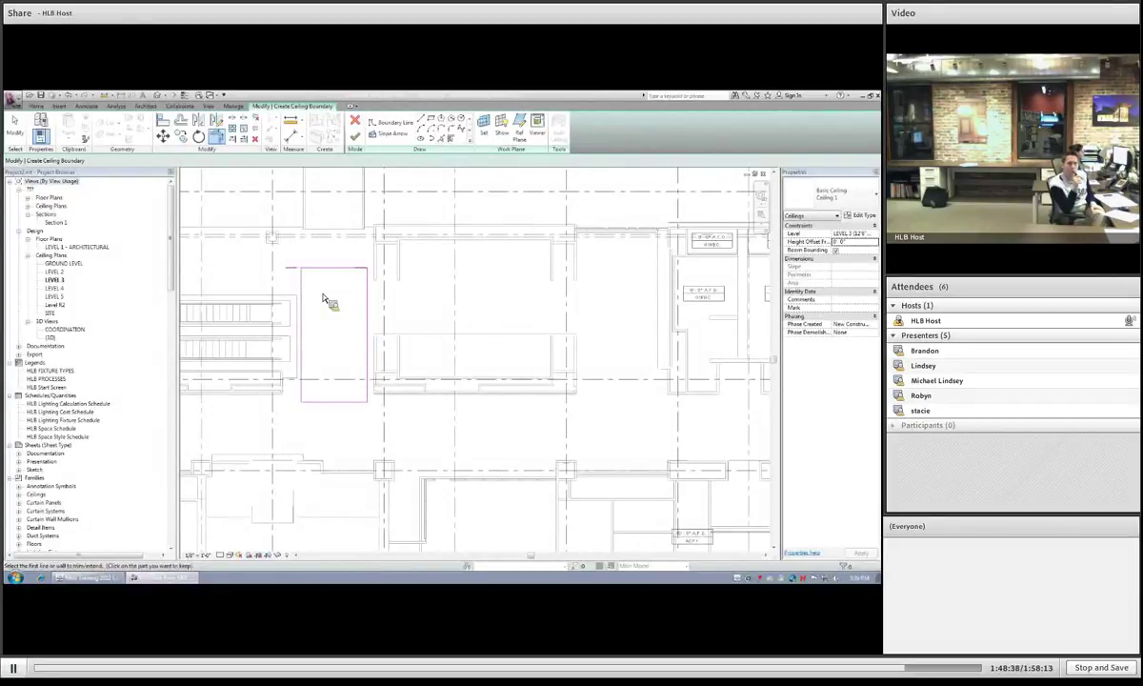
pyautogui.press('Escape')
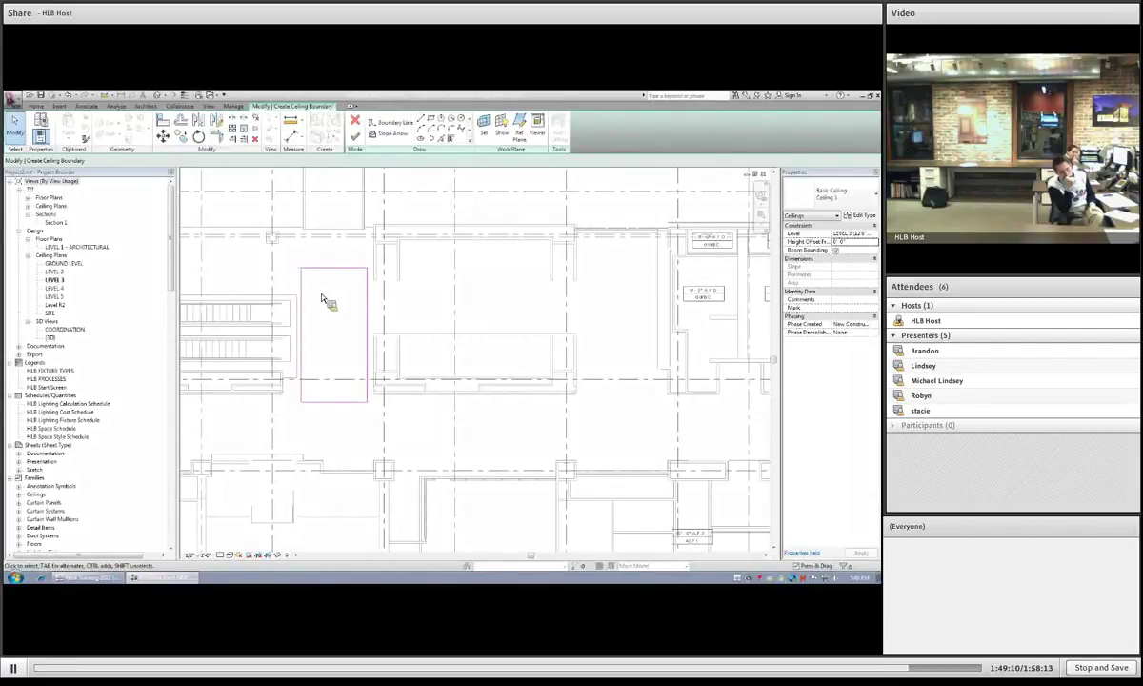
pyautogui.click(356, 141)
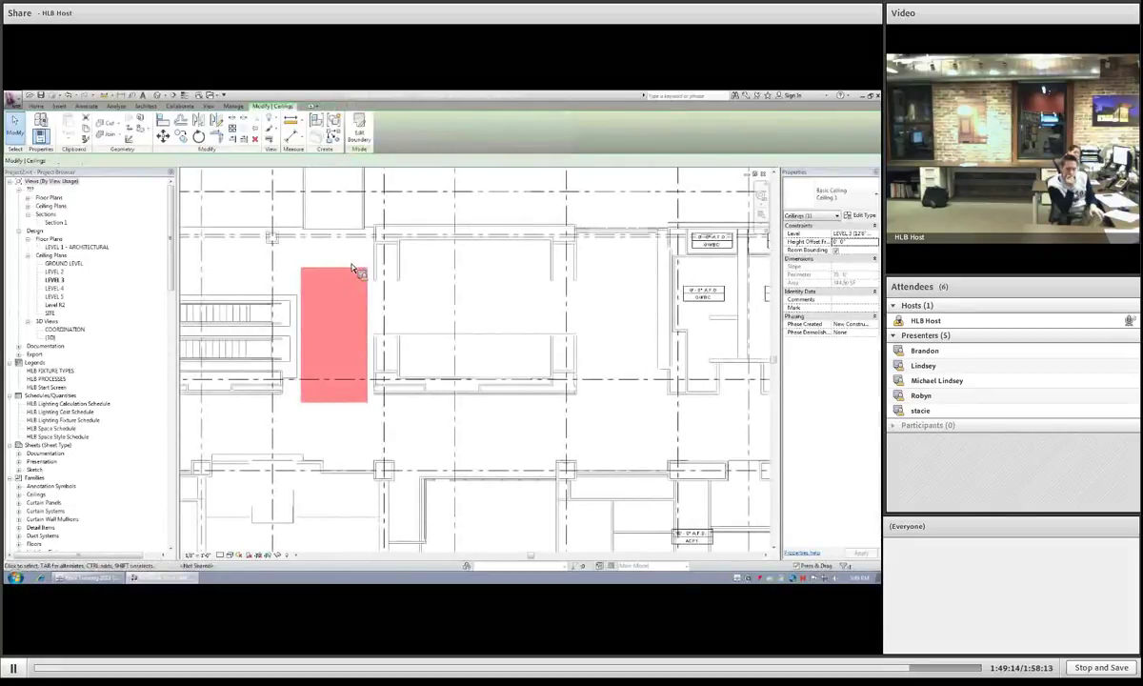
pyautogui.press('Escape')
pyautogui.click(301, 294)
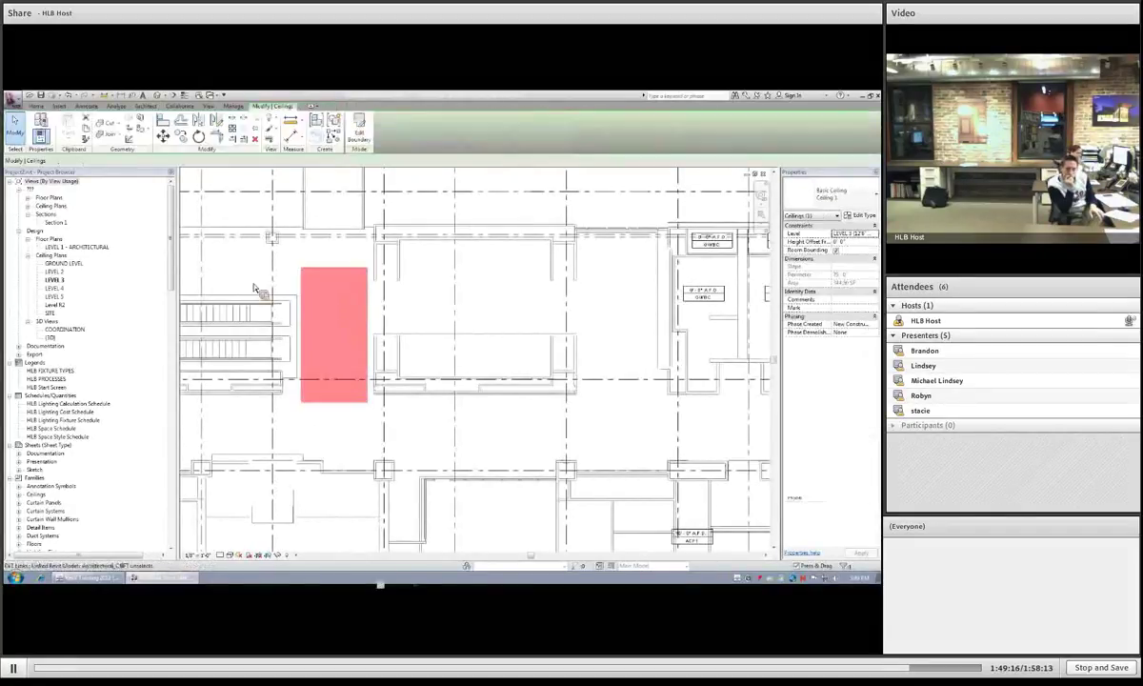
# Step: Place three Hosted - Linear Pendant - 2 Lamp fixtures, type 48" - 277V, down the length of the new ceiling
pyautogui.click(43, 444)
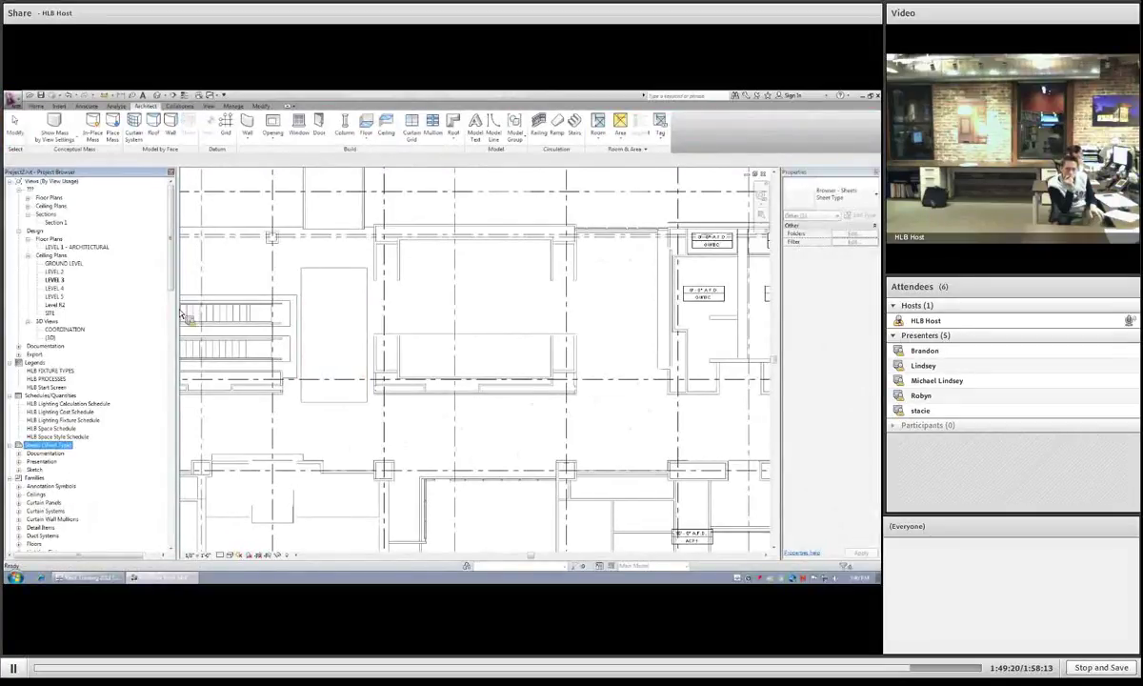
pyautogui.moveTo(171, 375); pyautogui.dragTo(169, 406)
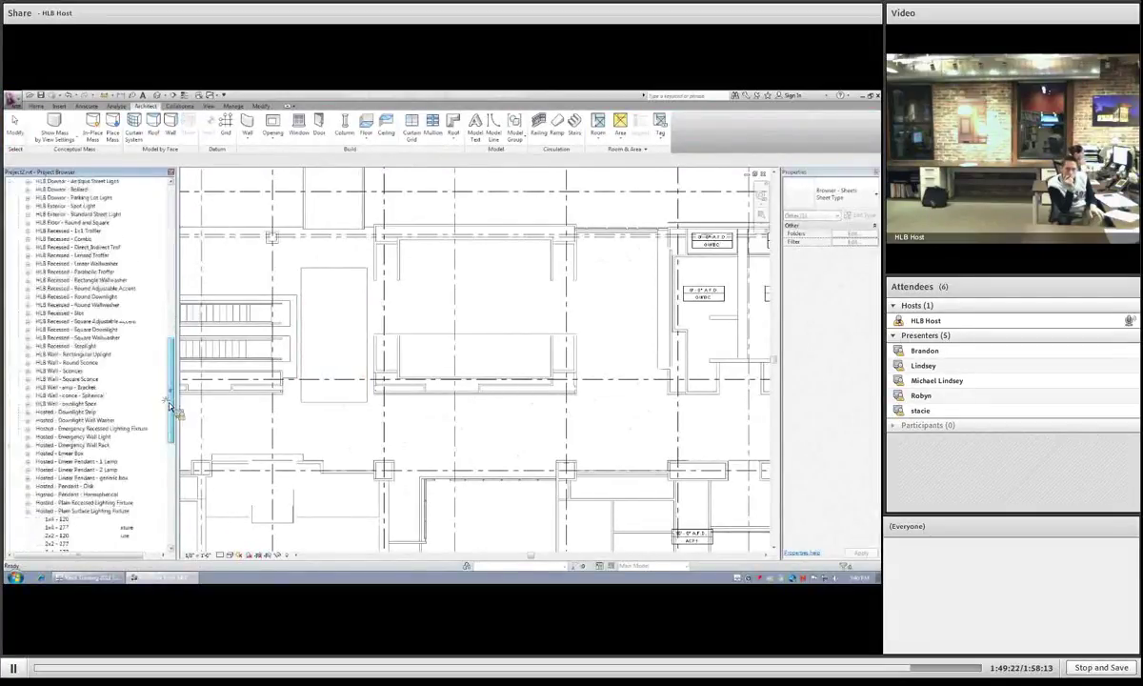
pyautogui.scroll(-5, 63, 404)
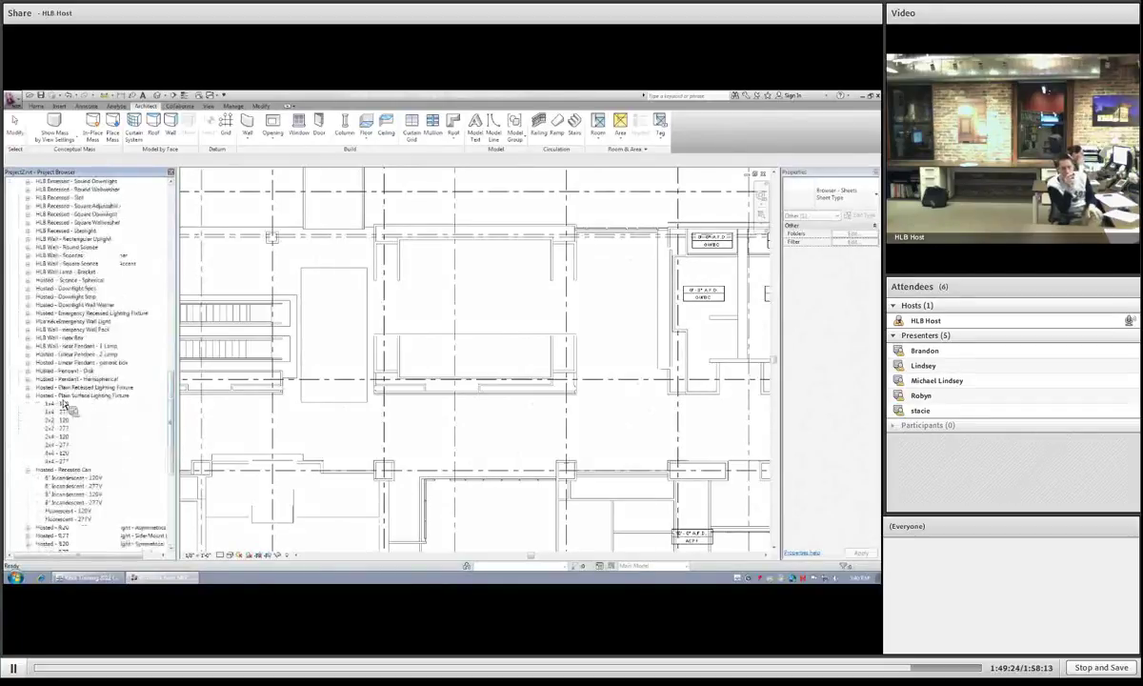
pyautogui.click(29, 353)
pyautogui.moveTo(46, 370); pyautogui.dragTo(345, 338)
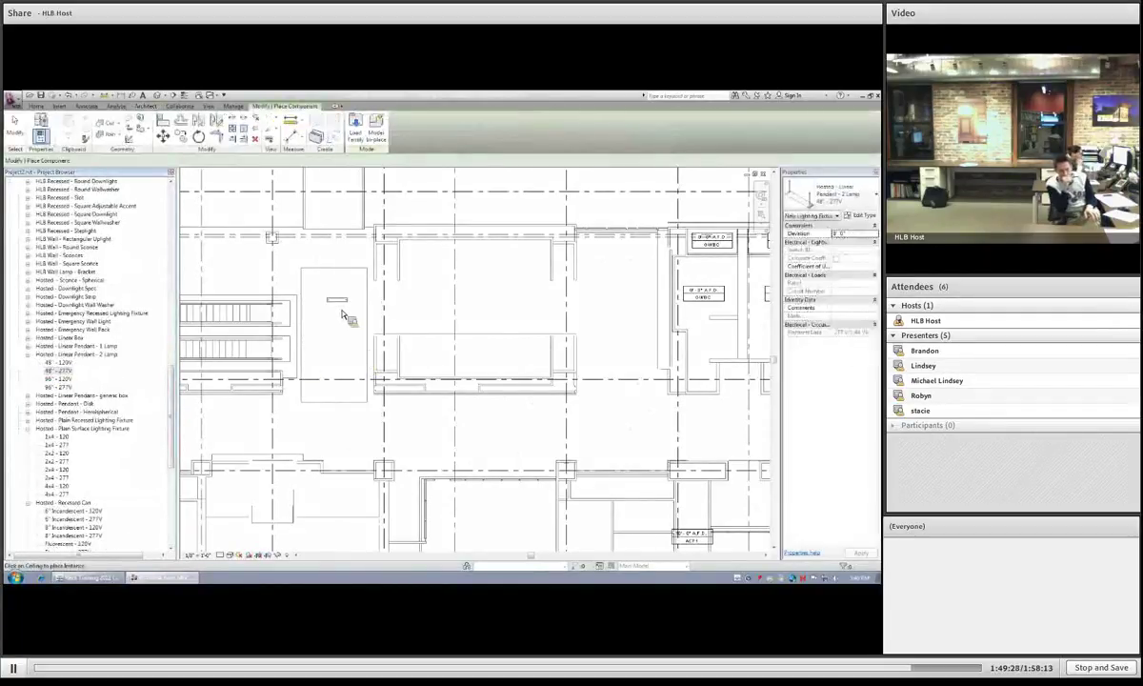
pyautogui.click(324, 283)
pyautogui.click(336, 321)
pyautogui.click(336, 363)
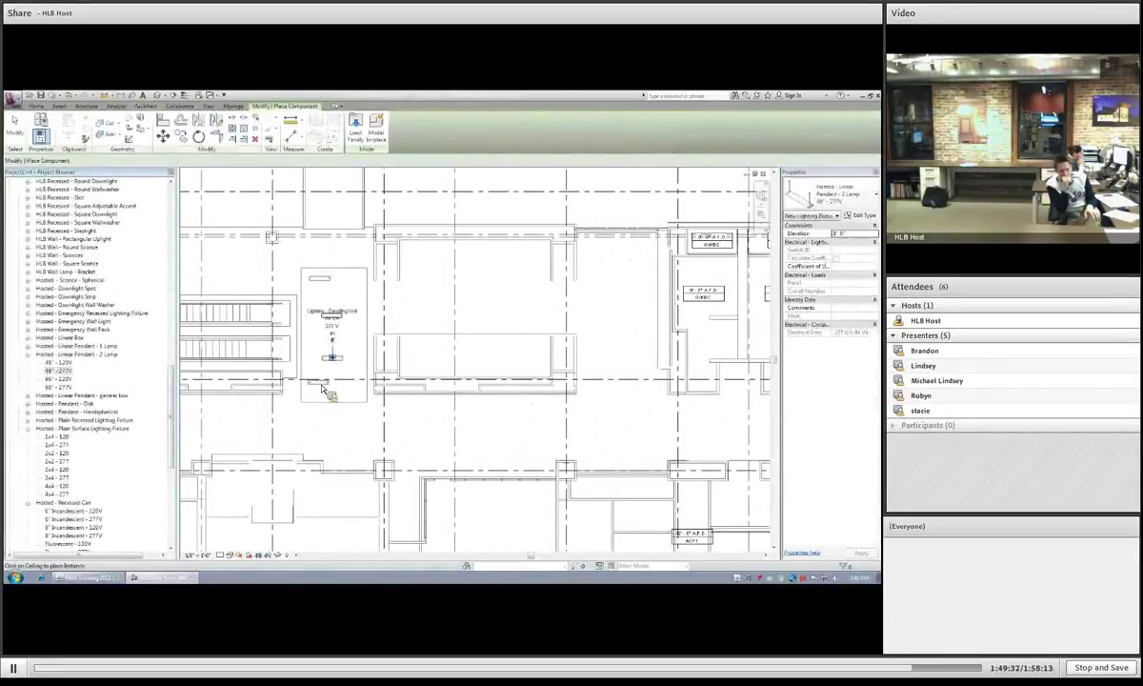
pyautogui.scroll(-2, 322, 388)
pyautogui.press('Escape')
pyautogui.press('Escape')
pyautogui.click(348, 330)
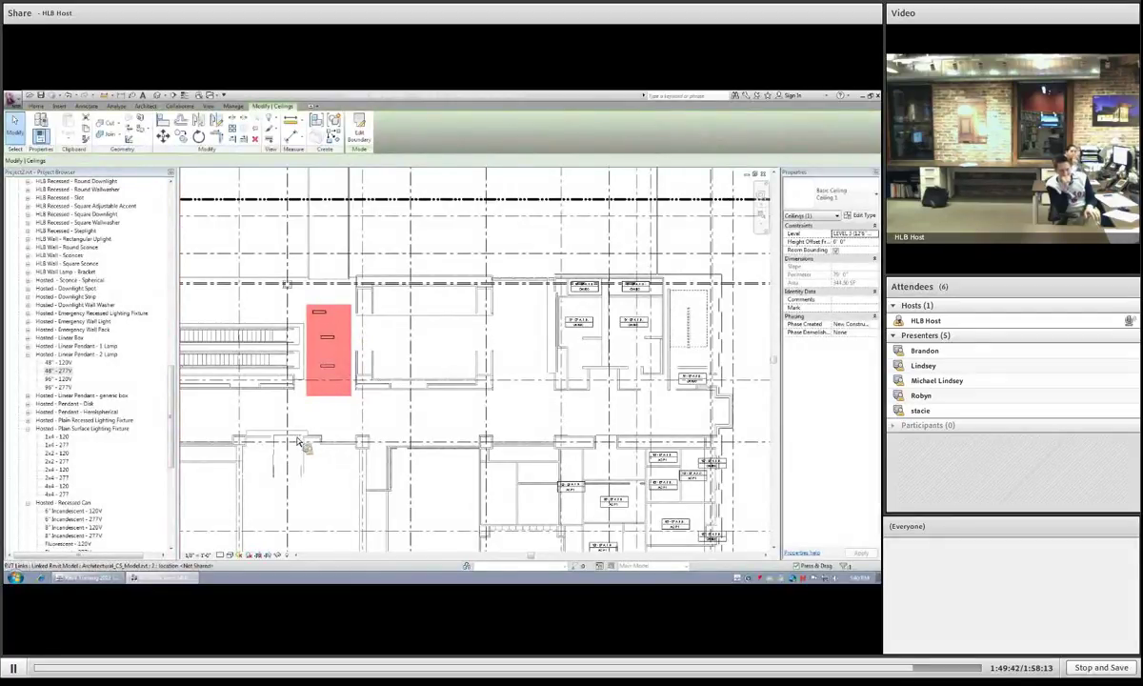
pyautogui.press('Escape')
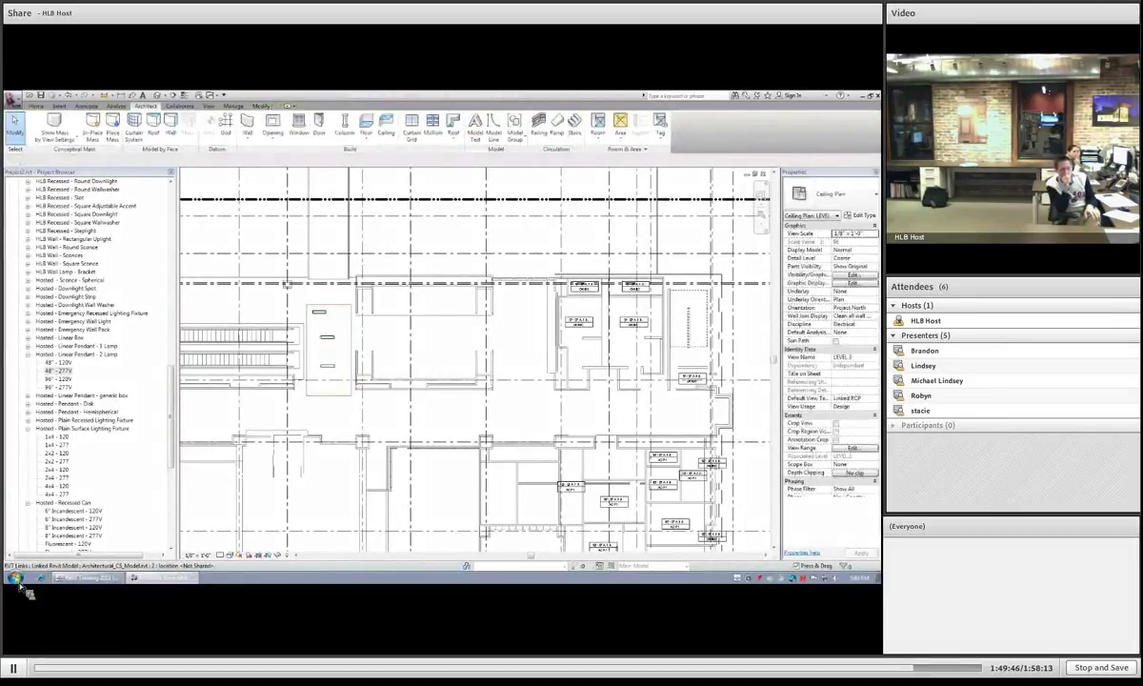
# Step: Launch a second session of Revit MEP 2012
pyautogui.click(49, 545)
pyautogui.moveTo(123, 448); pyautogui.dragTo(122, 487)
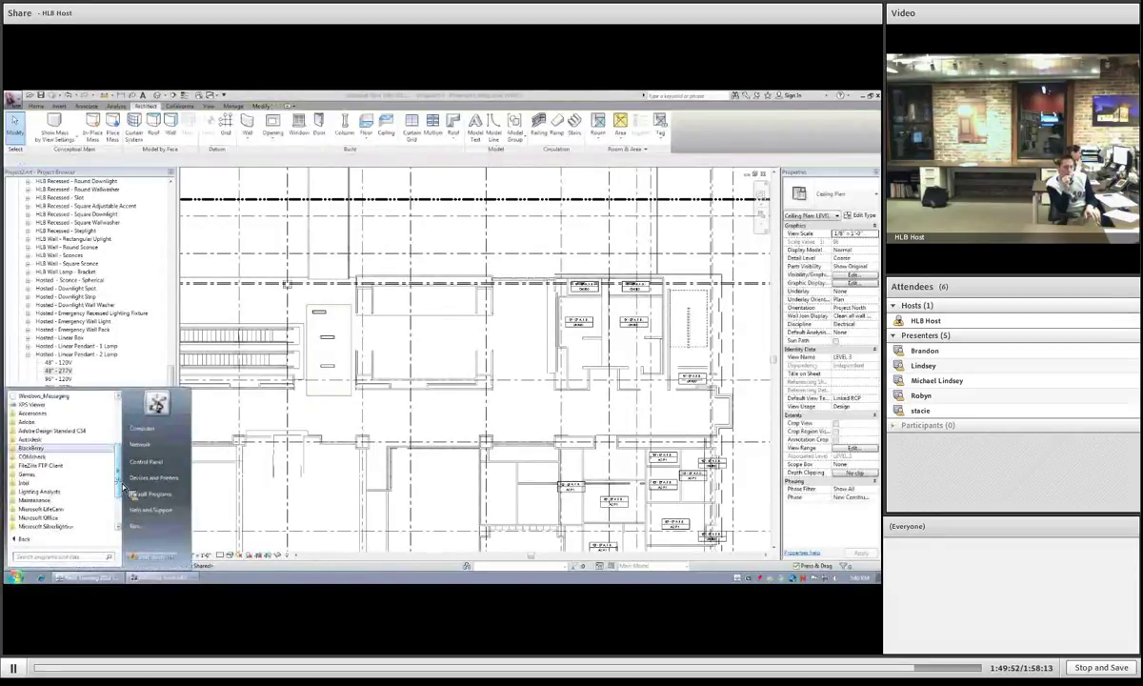
pyautogui.click(36, 441)
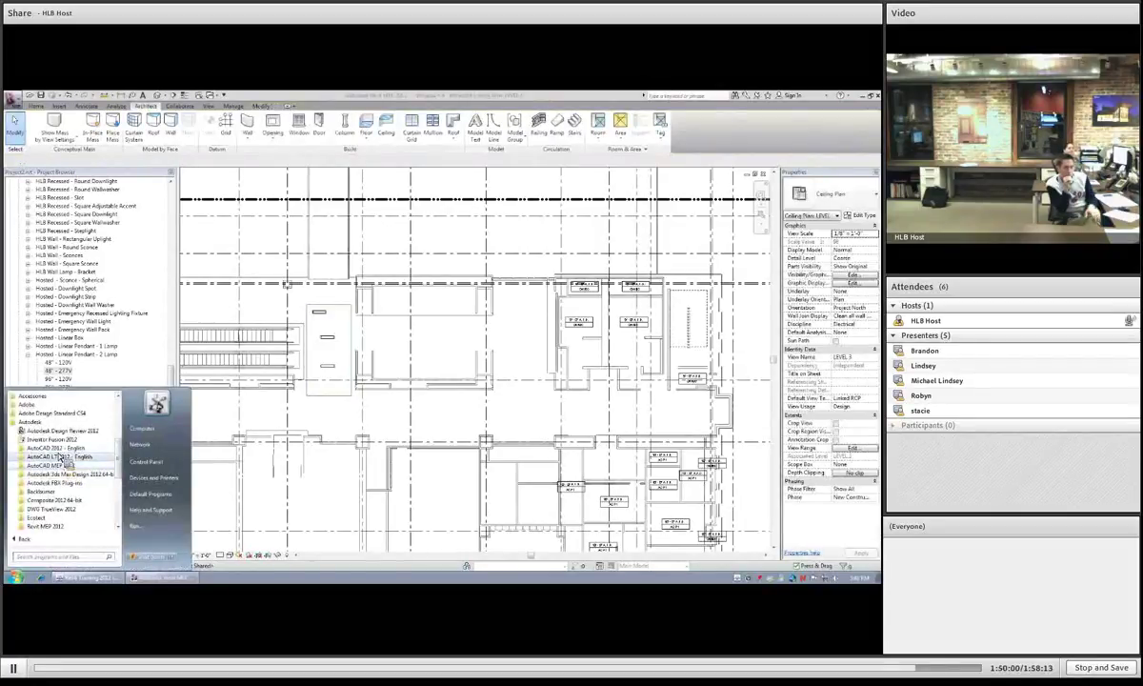
pyautogui.click(53, 525)
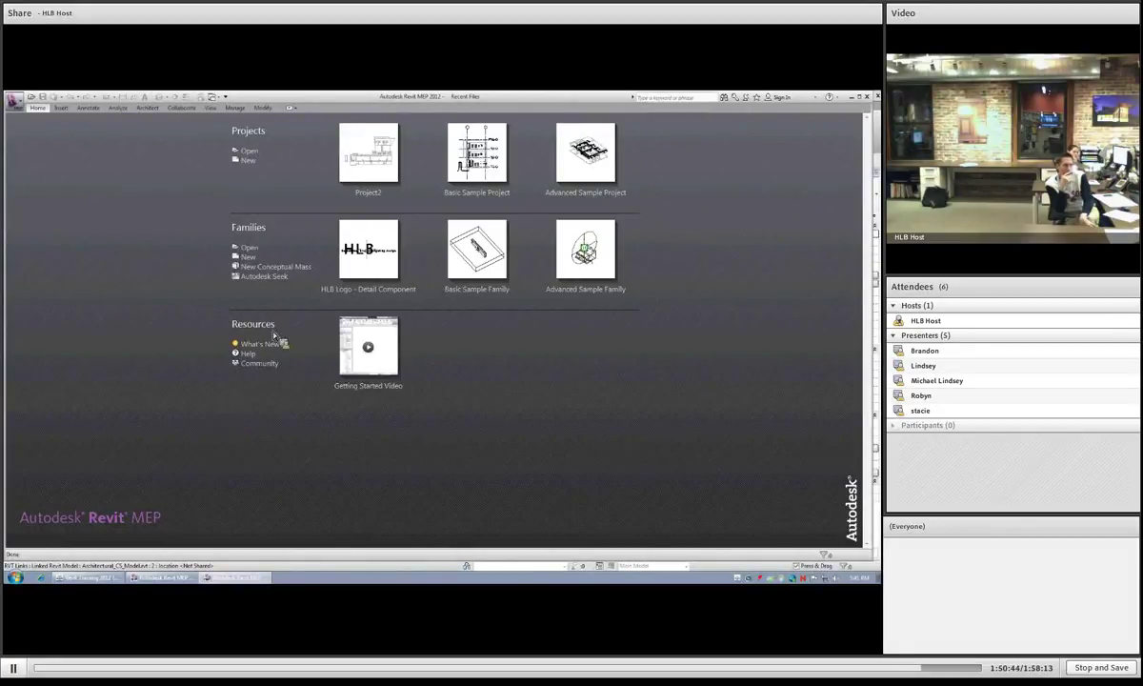
# Step: Open Architectural_CS_Model.rvt from the Links folder of the Long Beach Courthouse project in the Revit Training Files
pyautogui.click(255, 152)
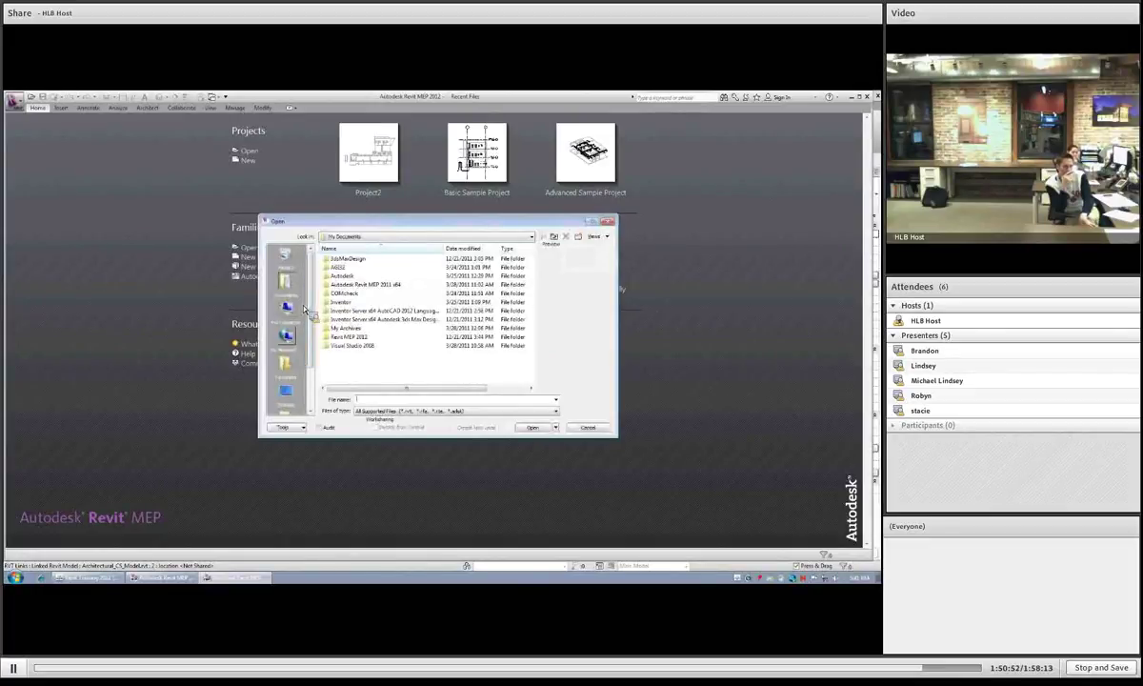
pyautogui.click(285, 335)
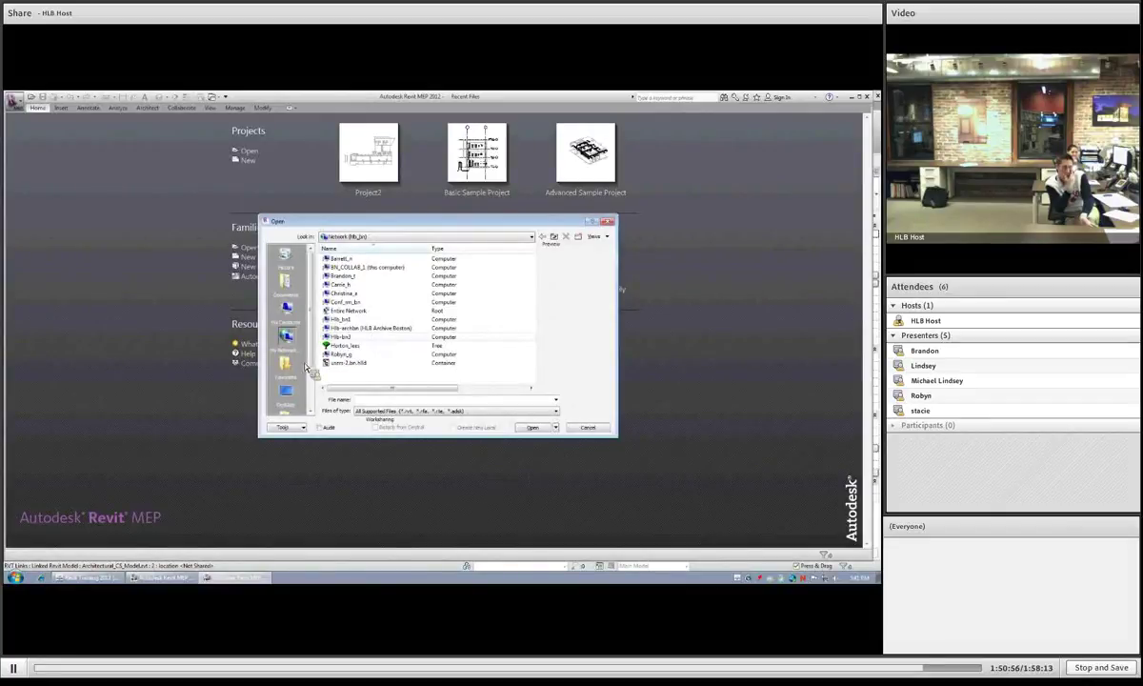
pyautogui.click(329, 236)
pyautogui.click(376, 288)
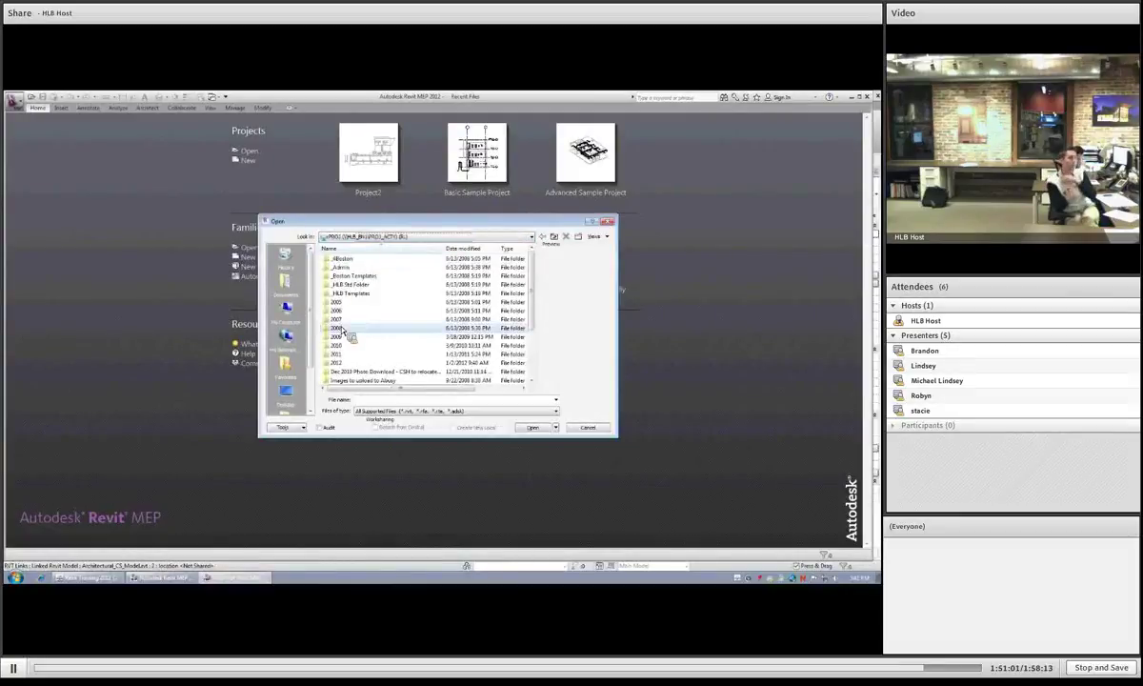
pyautogui.scroll(-3, 341, 329)
pyautogui.doubleClick(344, 321)
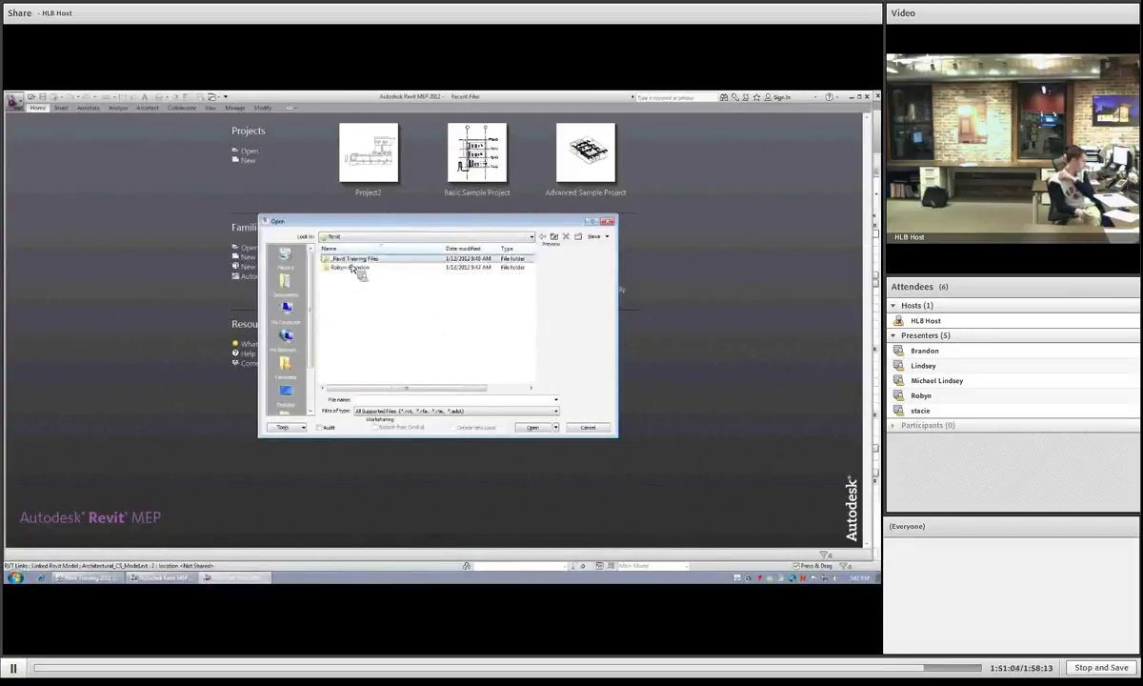
pyautogui.doubleClick(354, 261)
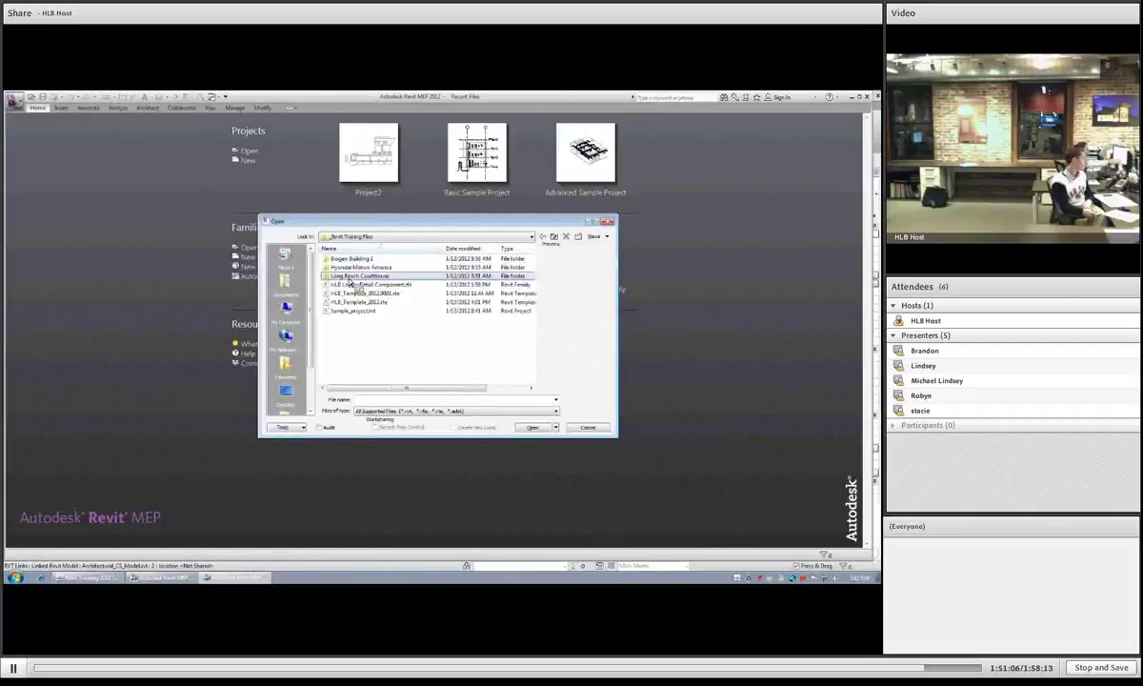
pyautogui.doubleClick(350, 276)
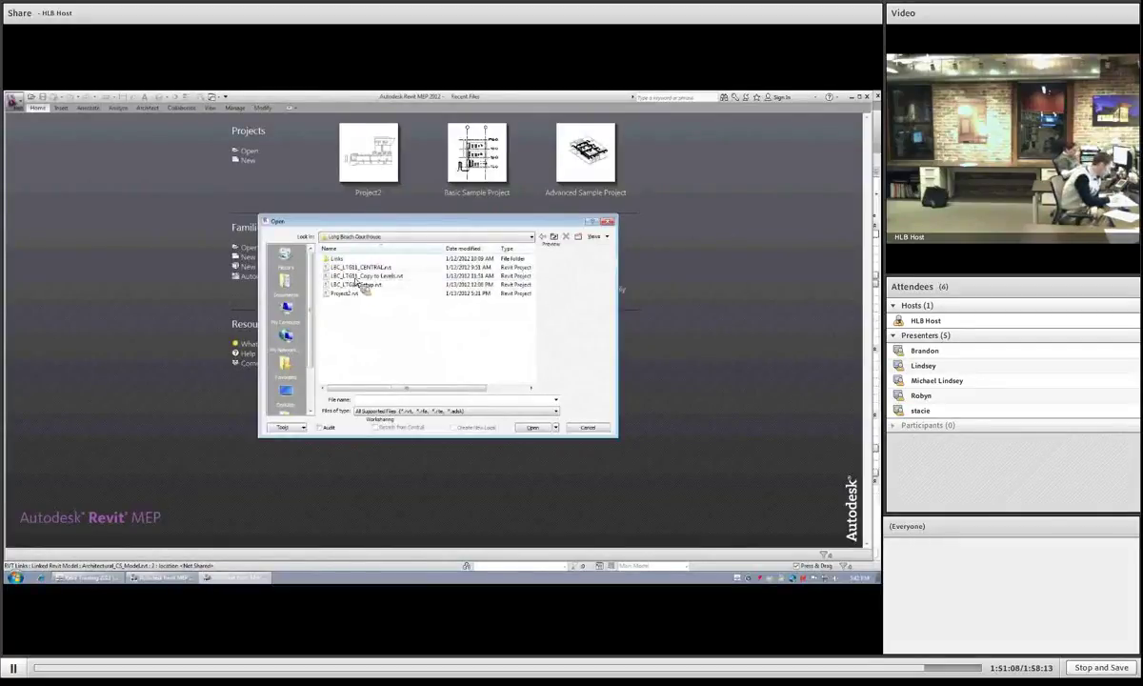
pyautogui.click(347, 268)
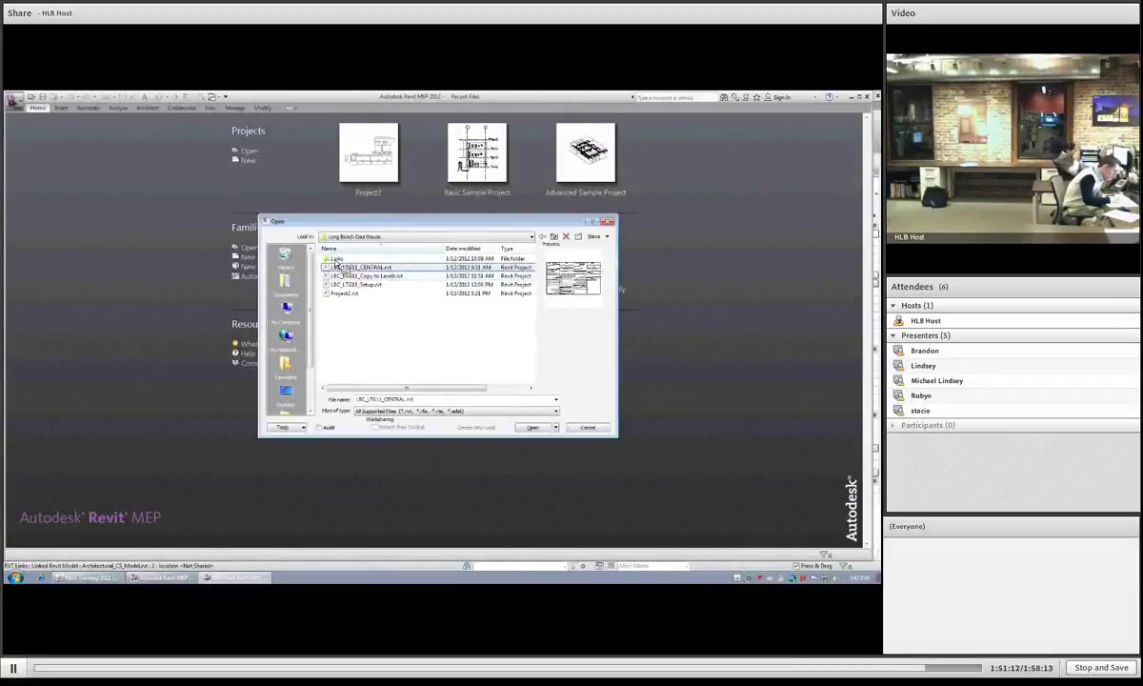
pyautogui.doubleClick(336, 258)
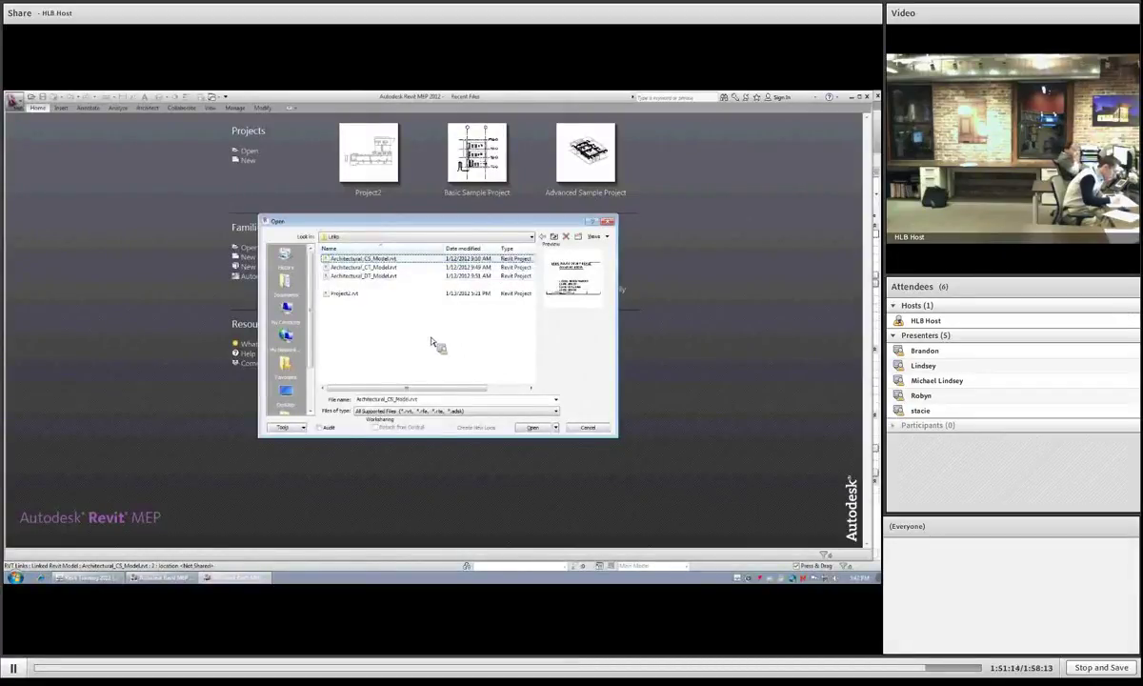
pyautogui.click(533, 427)
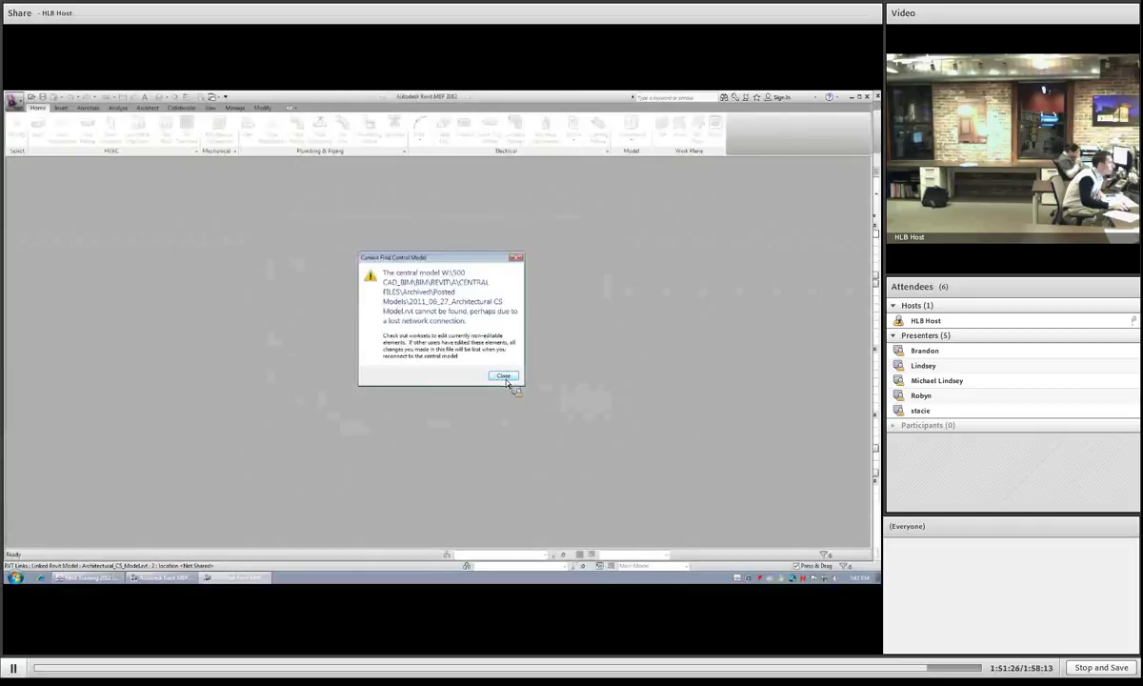
# Step: Try to load the architectural model without its central file, keeping the listed user-created worksets opened
pyautogui.click(504, 377)
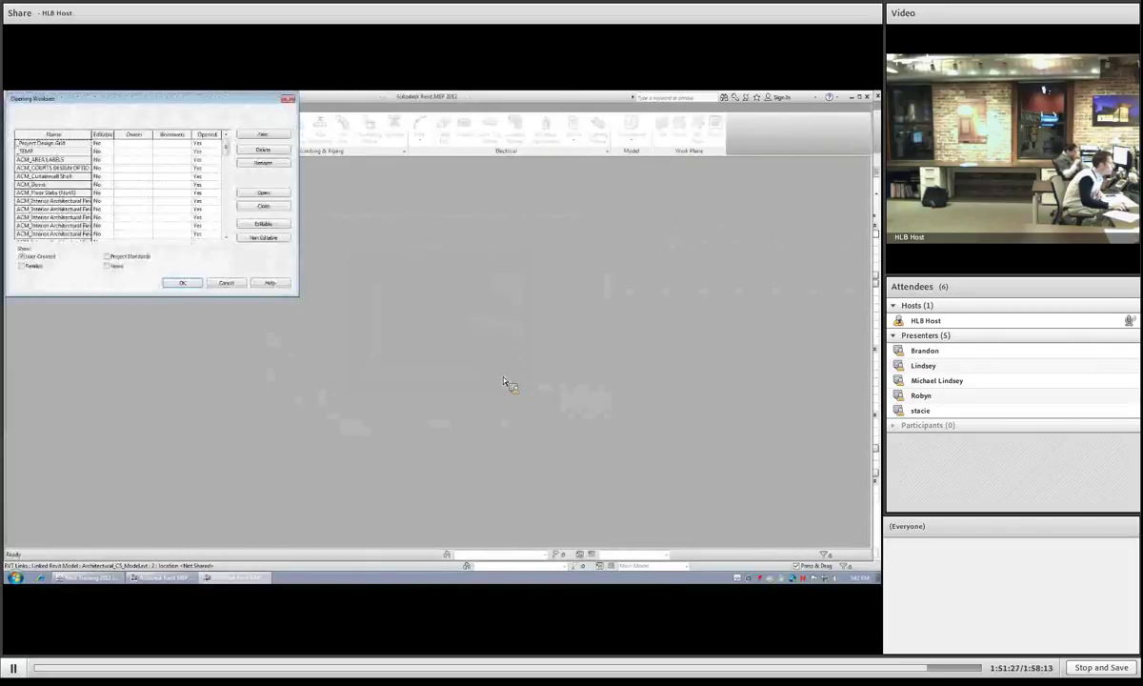
pyautogui.click(182, 283)
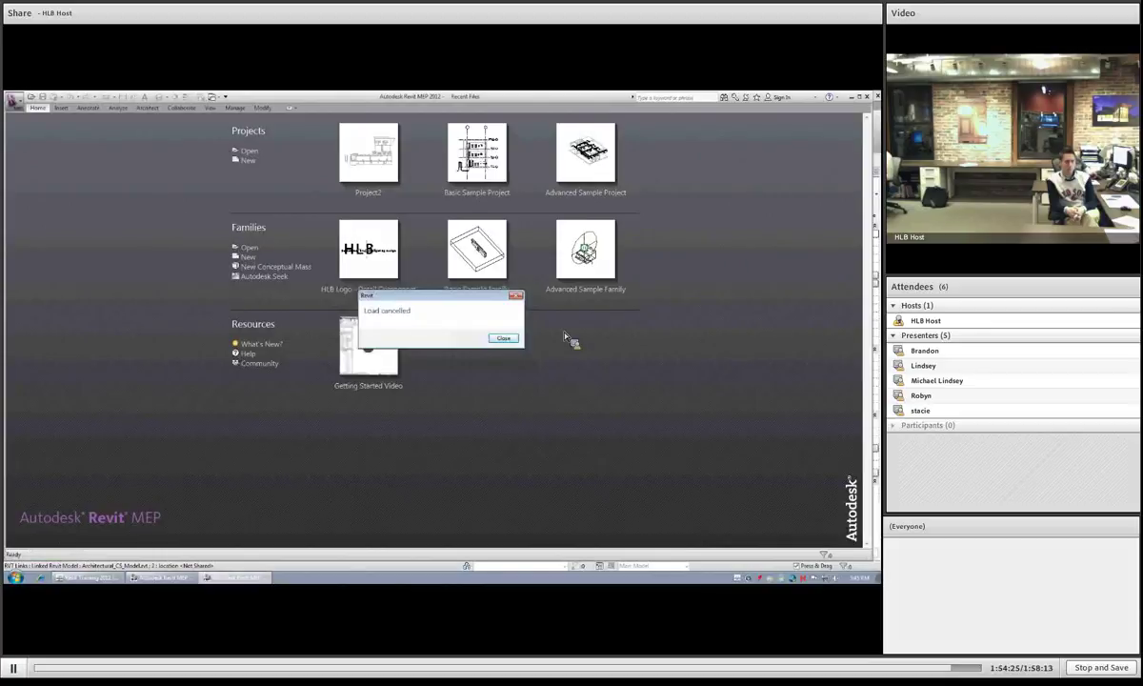
pyautogui.click(514, 338)
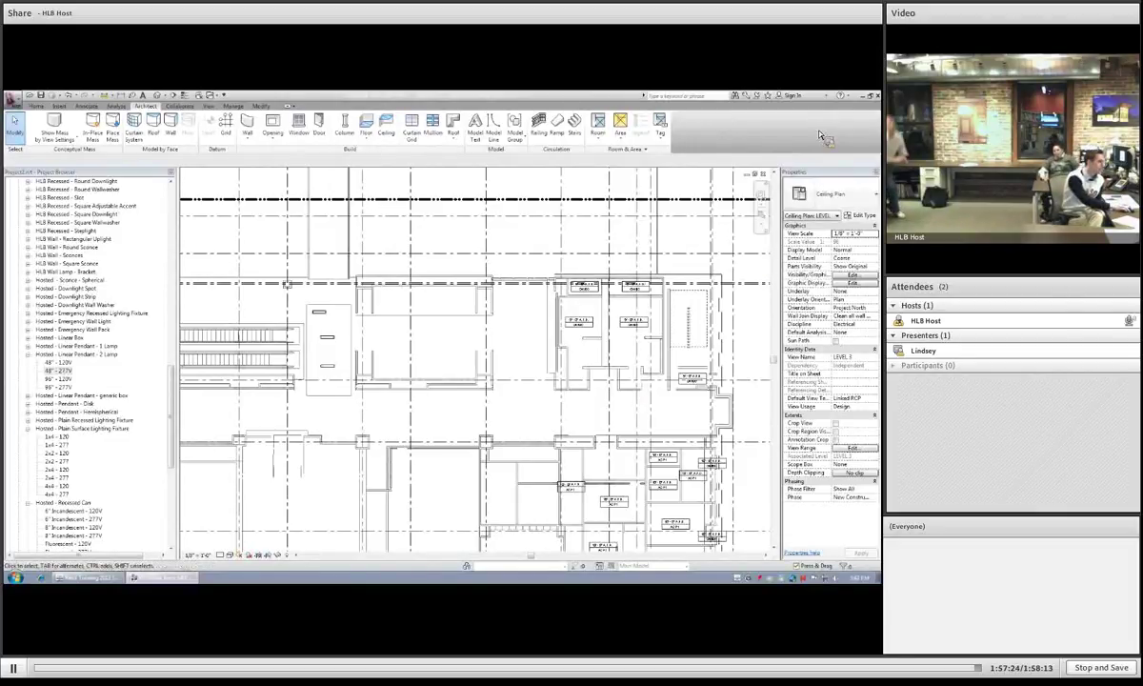
# Step: Close the LEVEL 3 ceiling plan and the Section 1 view, and close Project2.rvt without saving changes
pyautogui.click(762, 174)
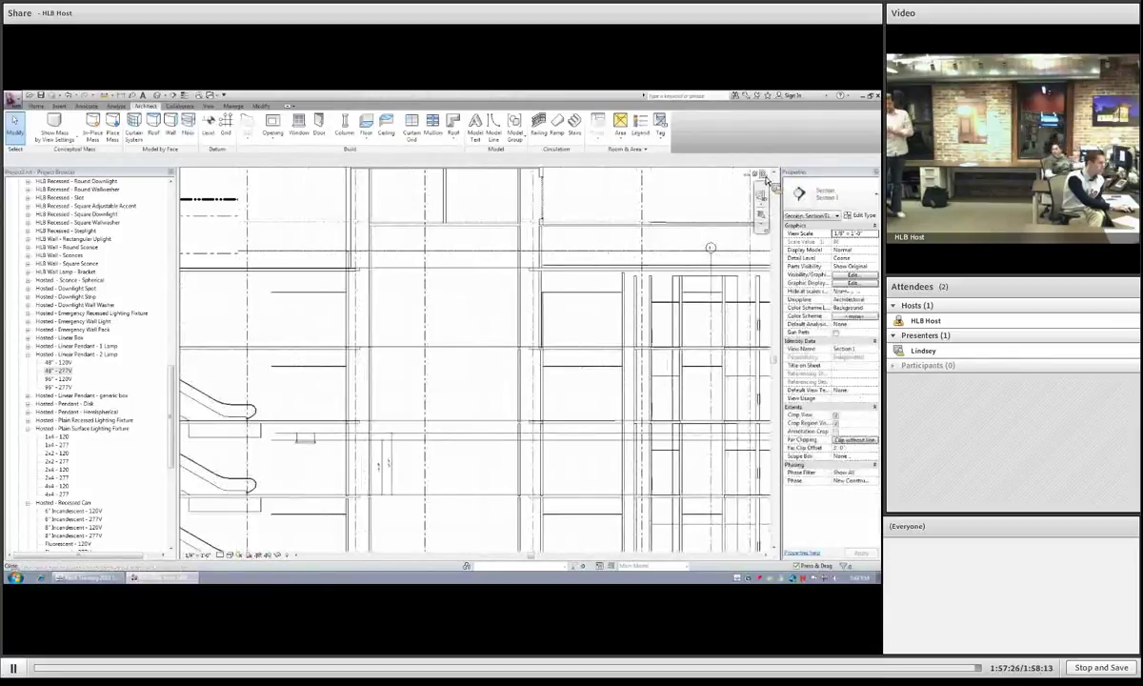
pyautogui.click(763, 174)
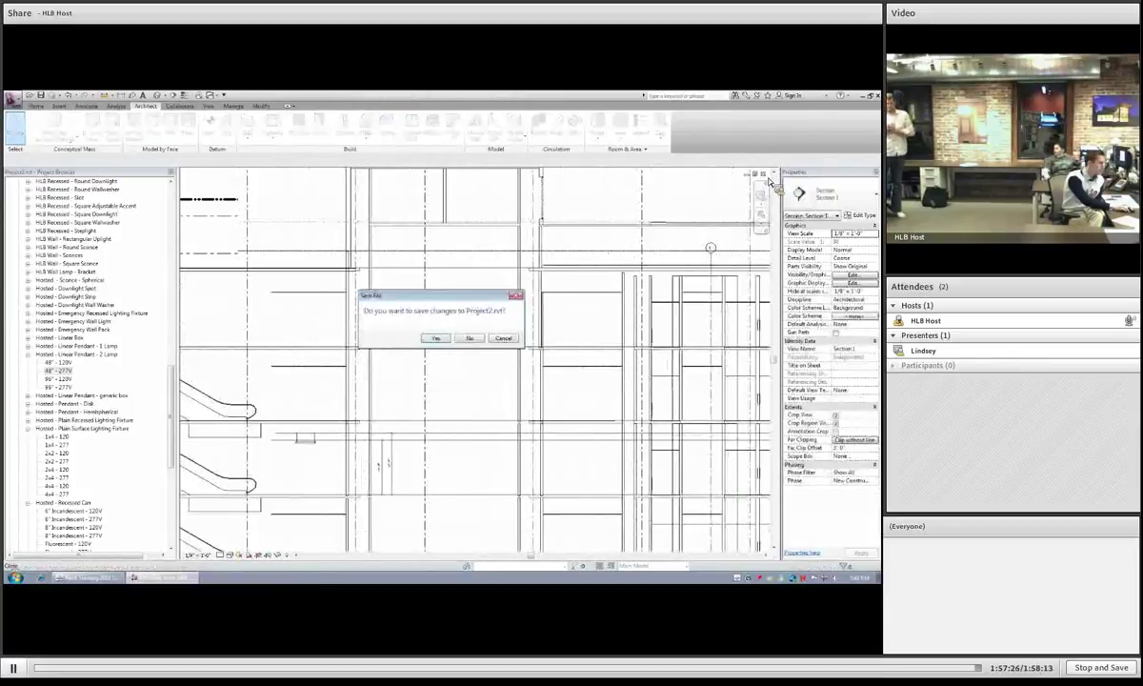
pyautogui.click(478, 340)
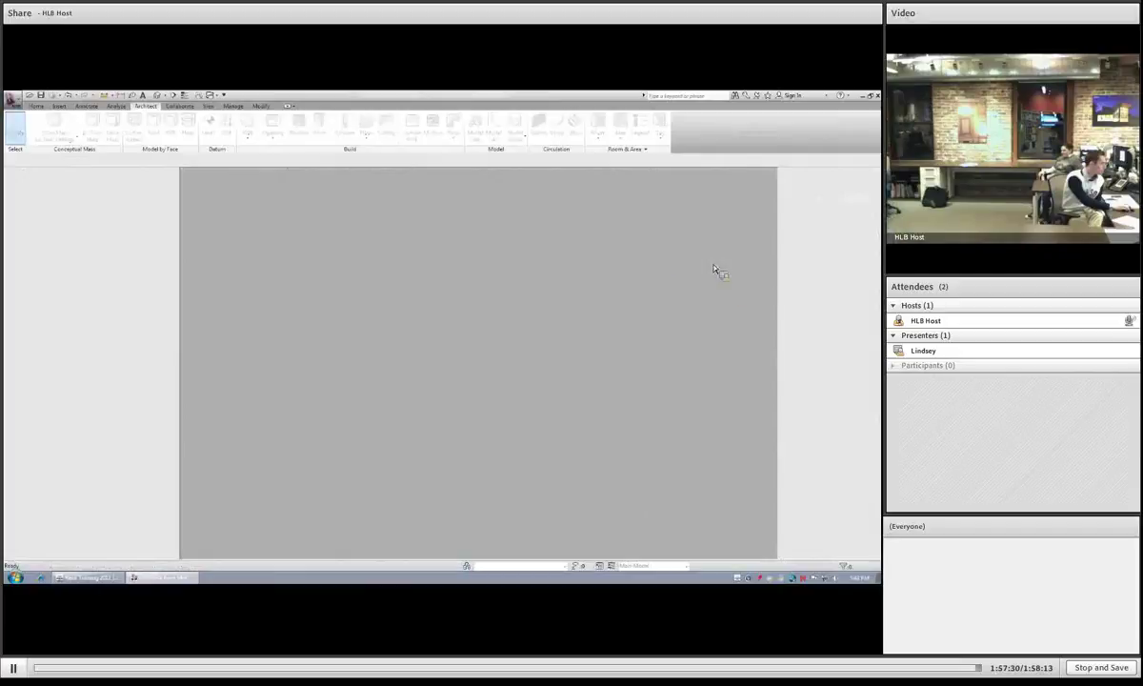